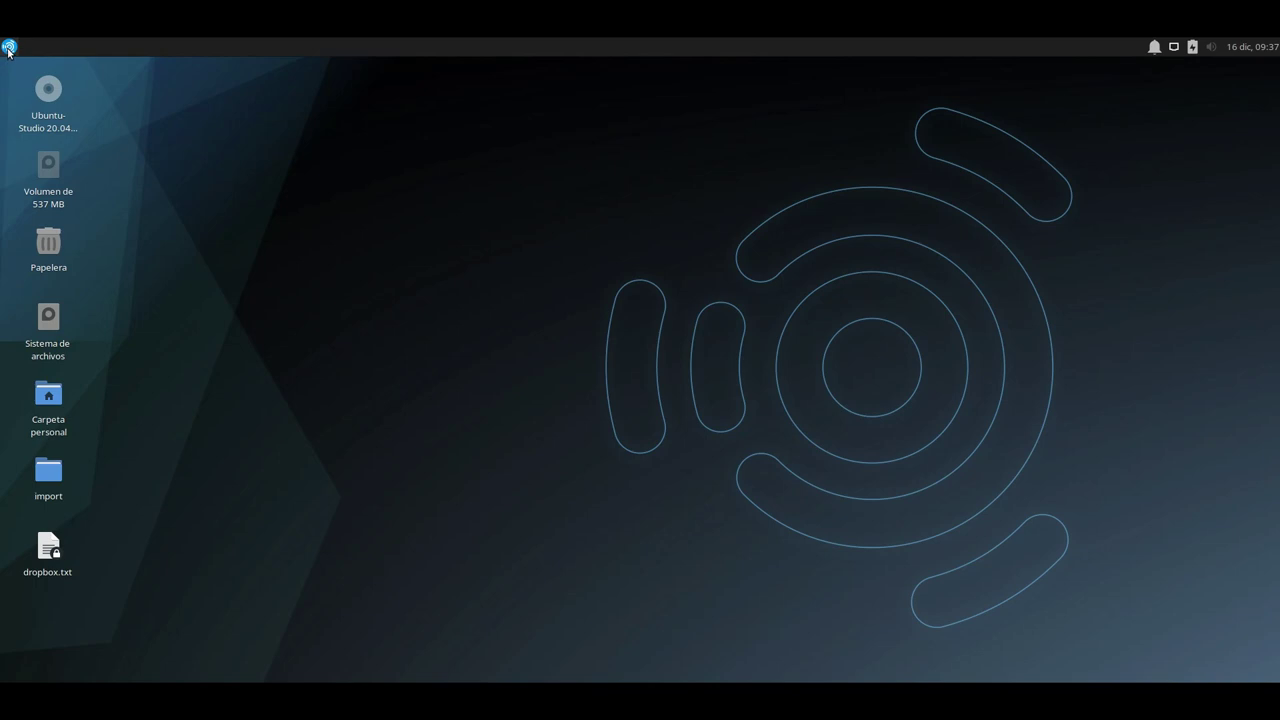
# Launch RDAirPlay from the Whisker menu's Rivendell Utilities > Log Tools group.
pyautogui.click(9, 47)
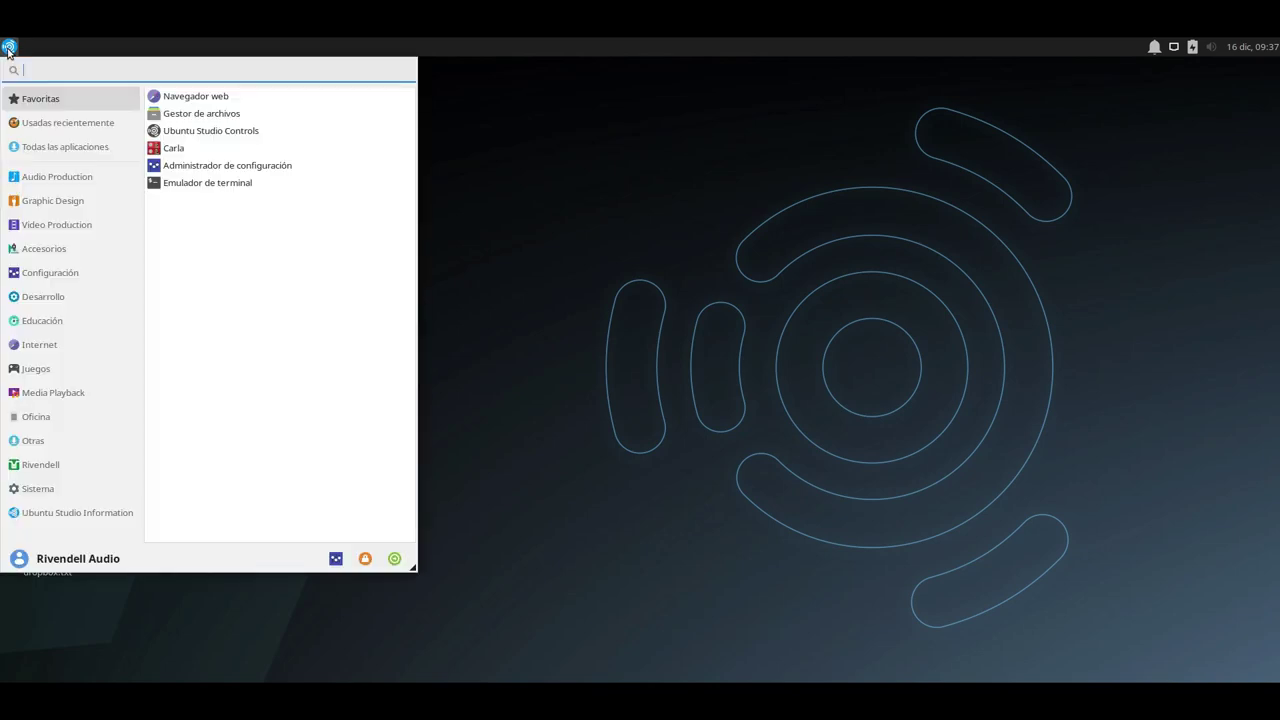
pyautogui.click(100, 460)
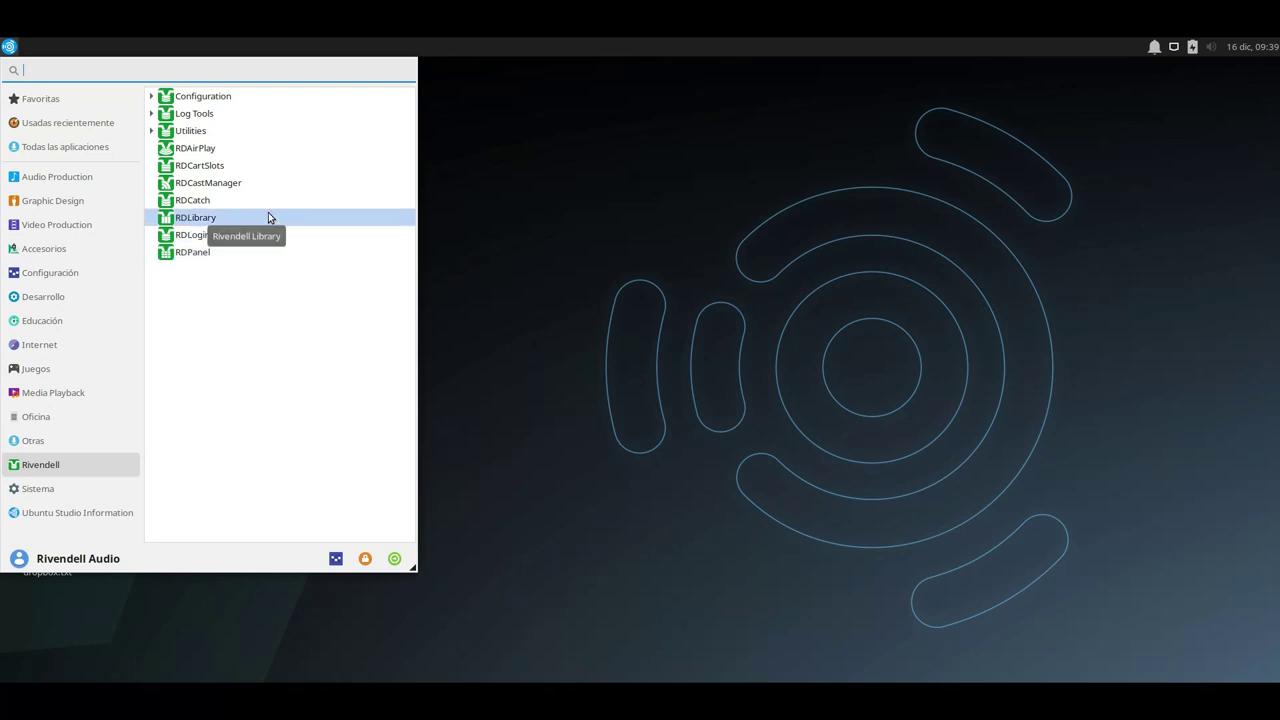
pyautogui.click(151, 131)
pyautogui.click(151, 131)
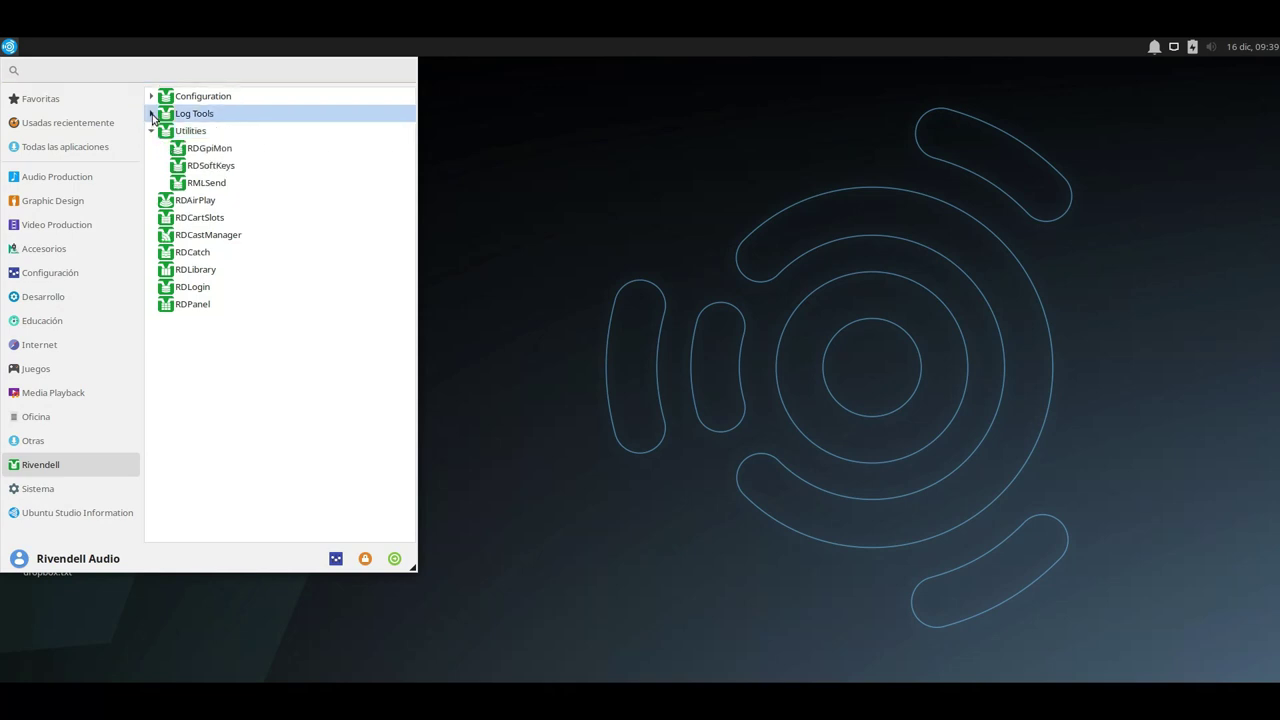
pyautogui.click(151, 113)
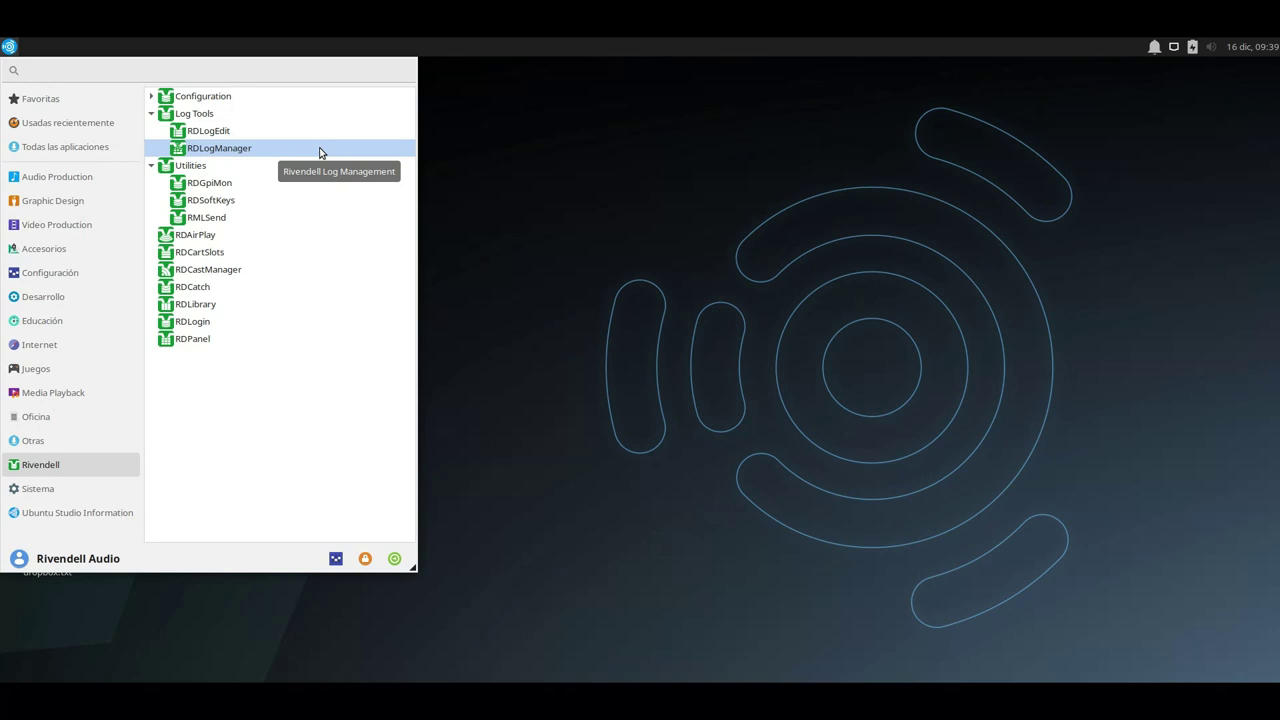
pyautogui.click(238, 240)
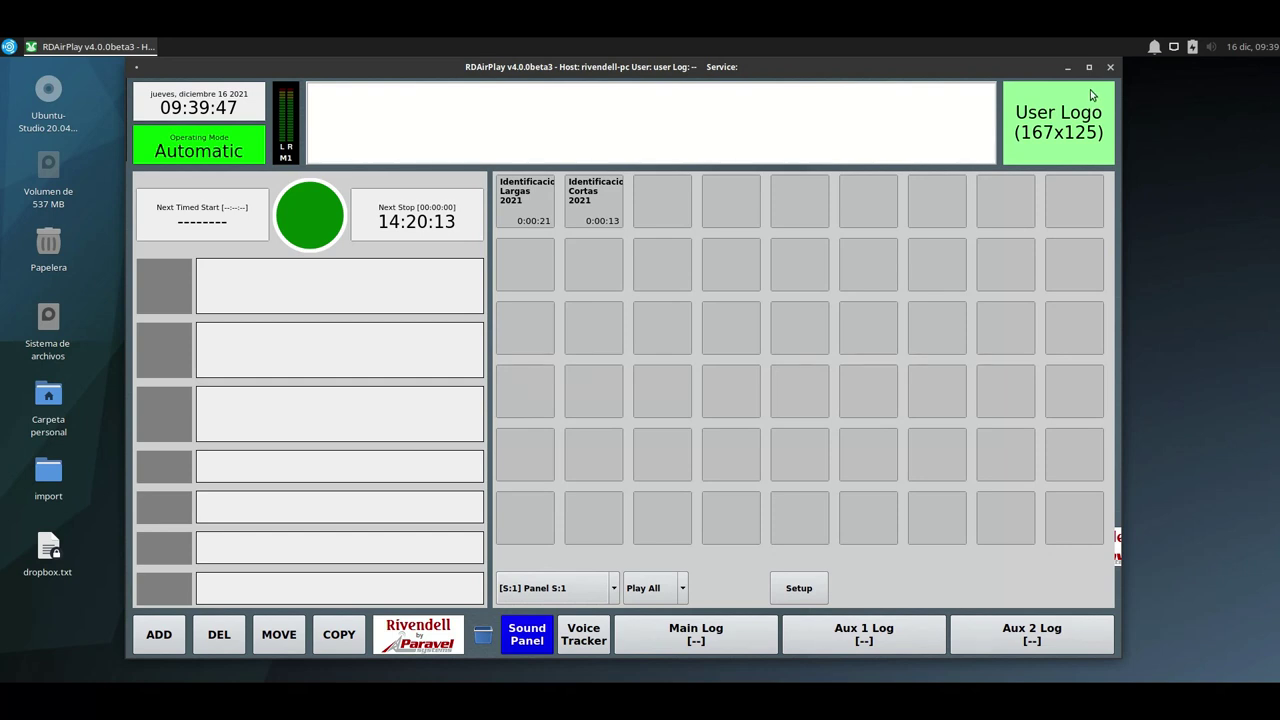
# Narrow the RDAirPlay window and move it against the left edge of the screen.
pyautogui.moveTo(1117, 66); pyautogui.dragTo(916, 113)
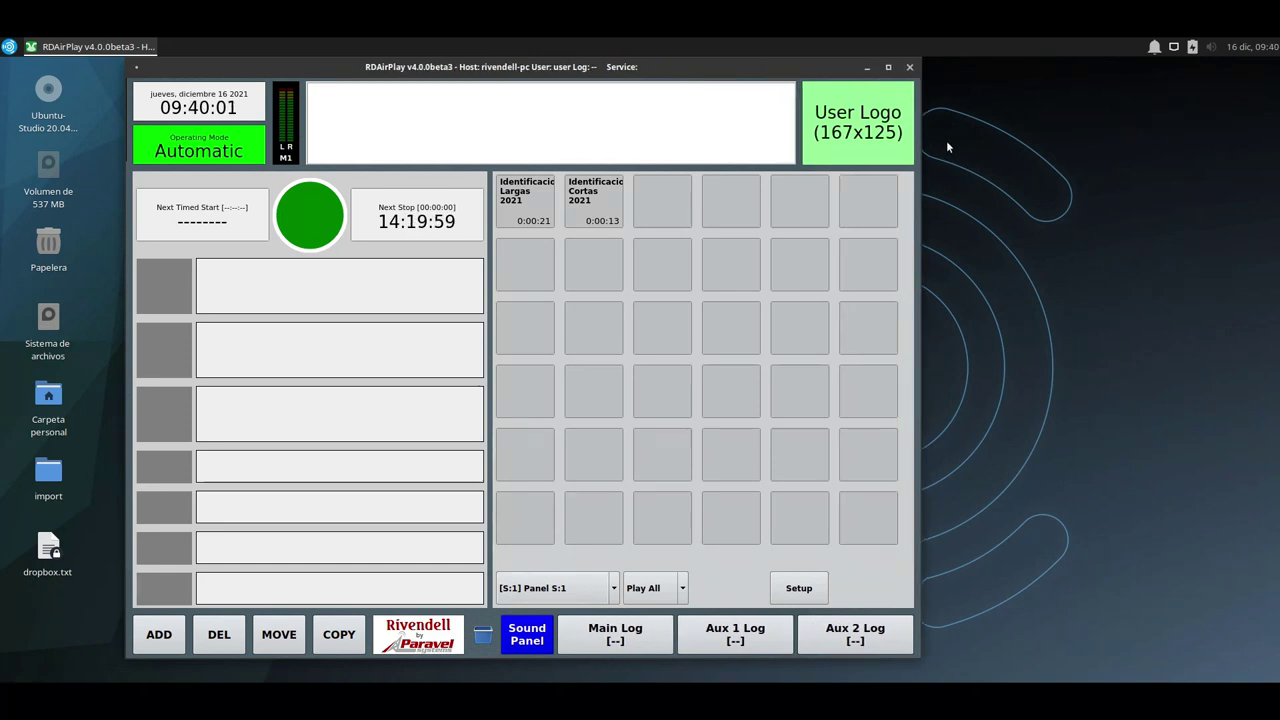
pyautogui.moveTo(733, 72); pyautogui.dragTo(631, 73)
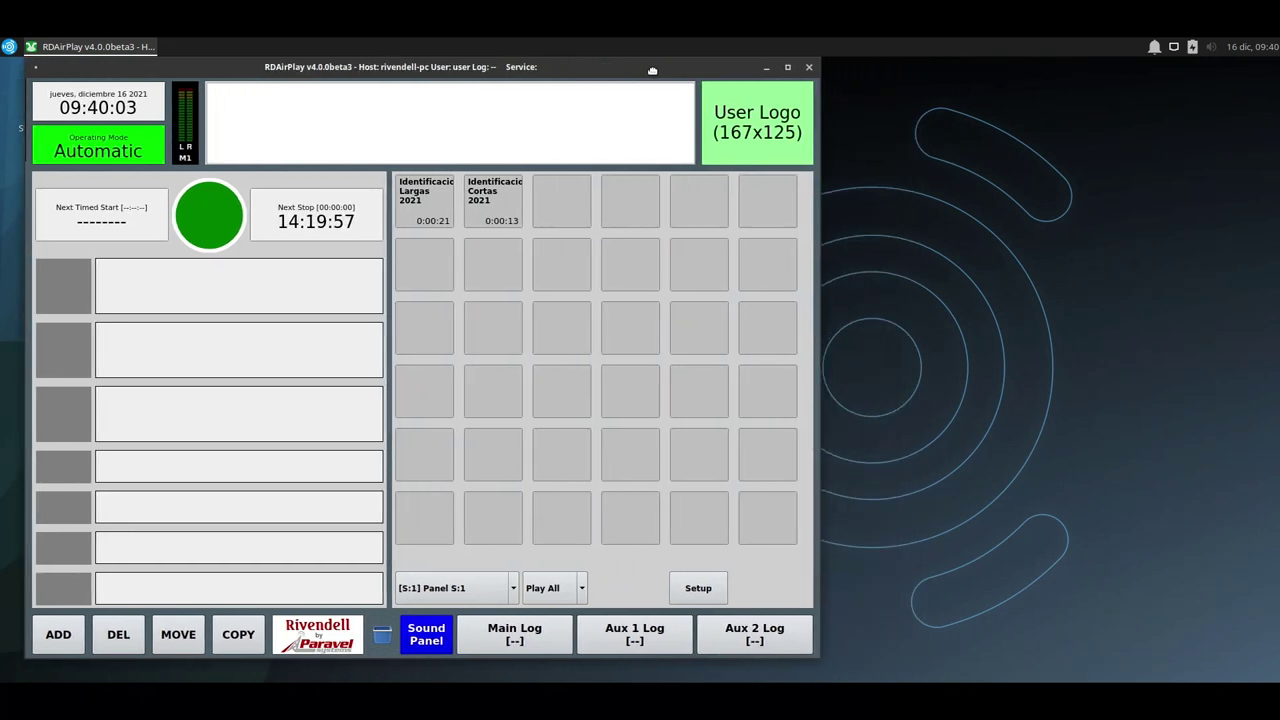
pyautogui.click(9, 46)
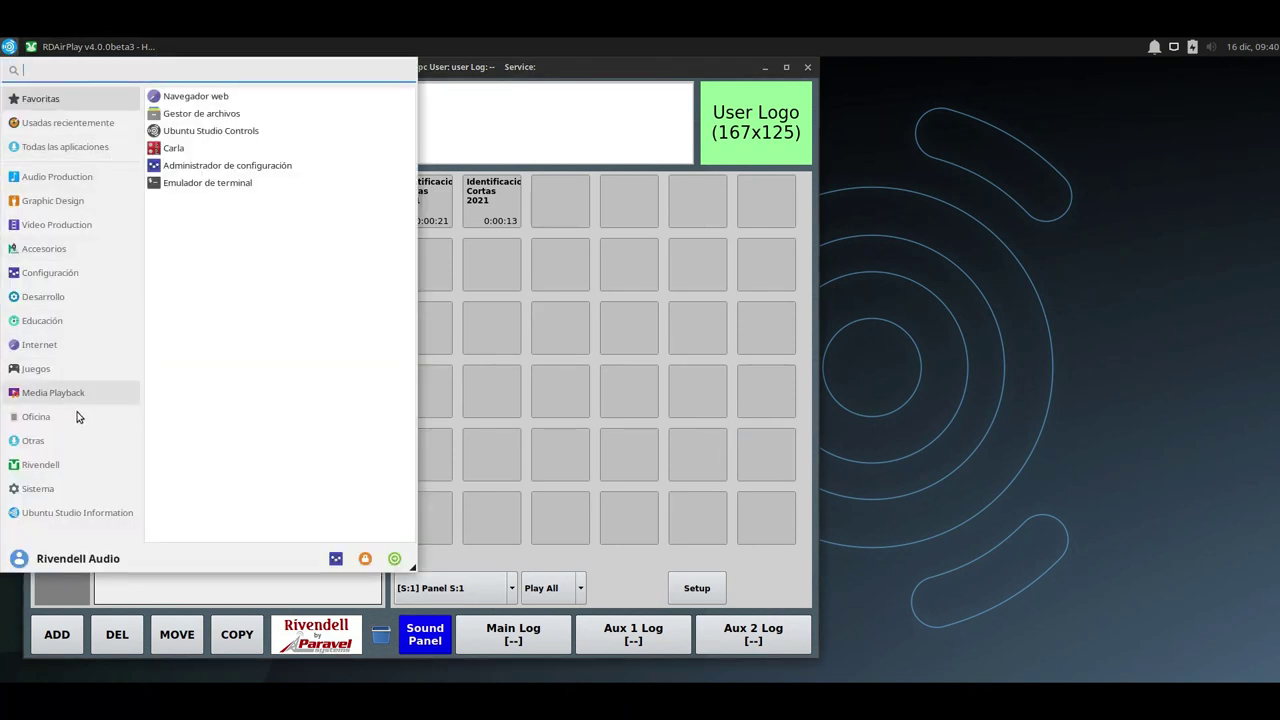
# Launch RDPanel and widen it to show more button columns.
pyautogui.click(69, 471)
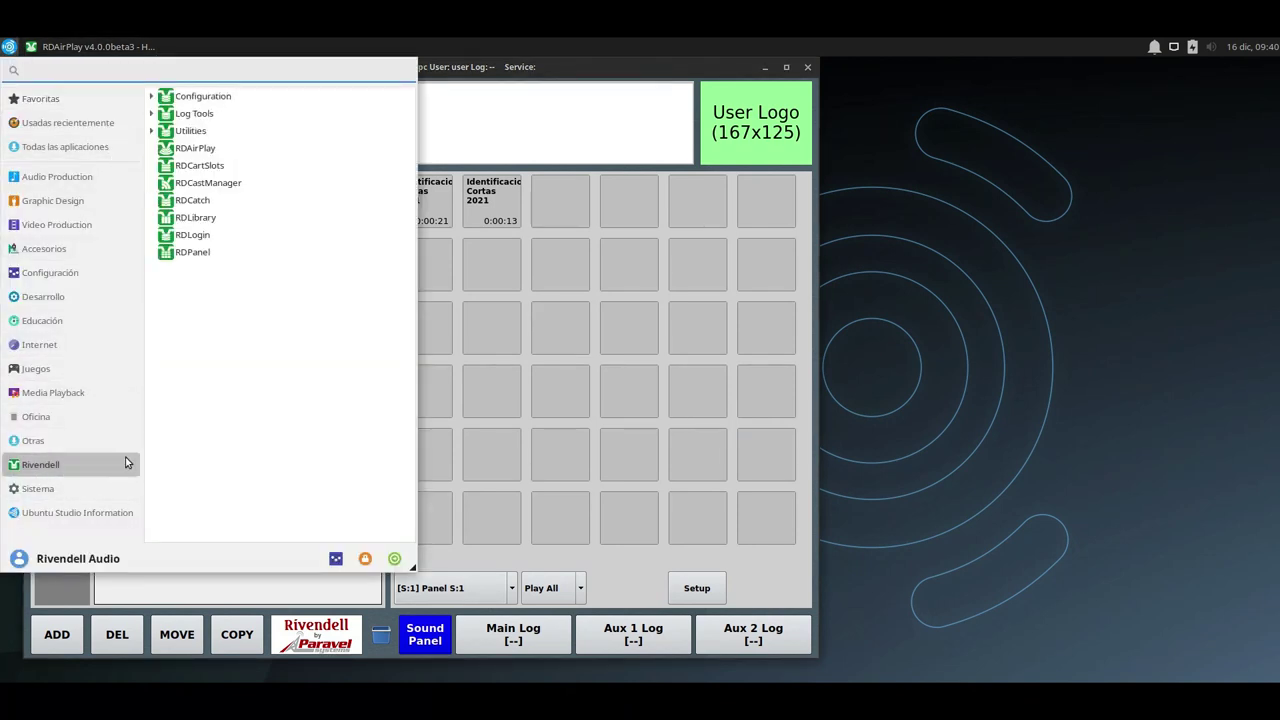
pyautogui.click(193, 253)
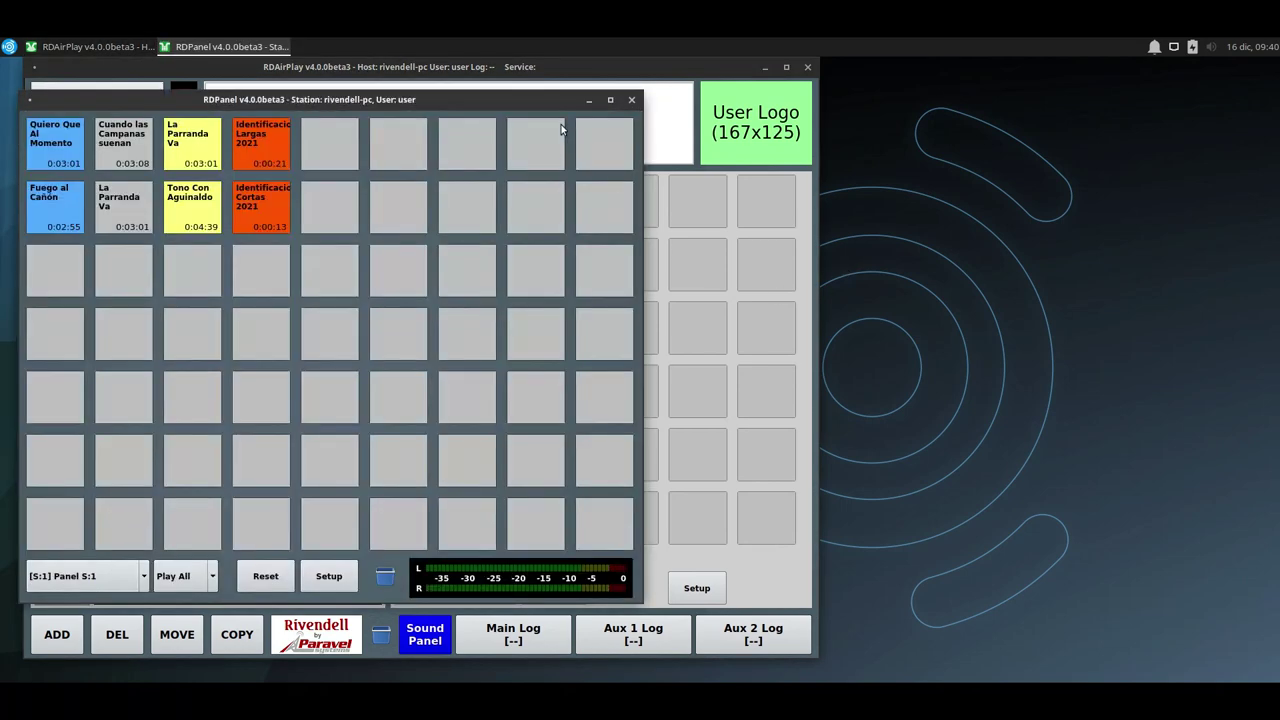
pyautogui.moveTo(493, 93); pyautogui.dragTo(581, 104)
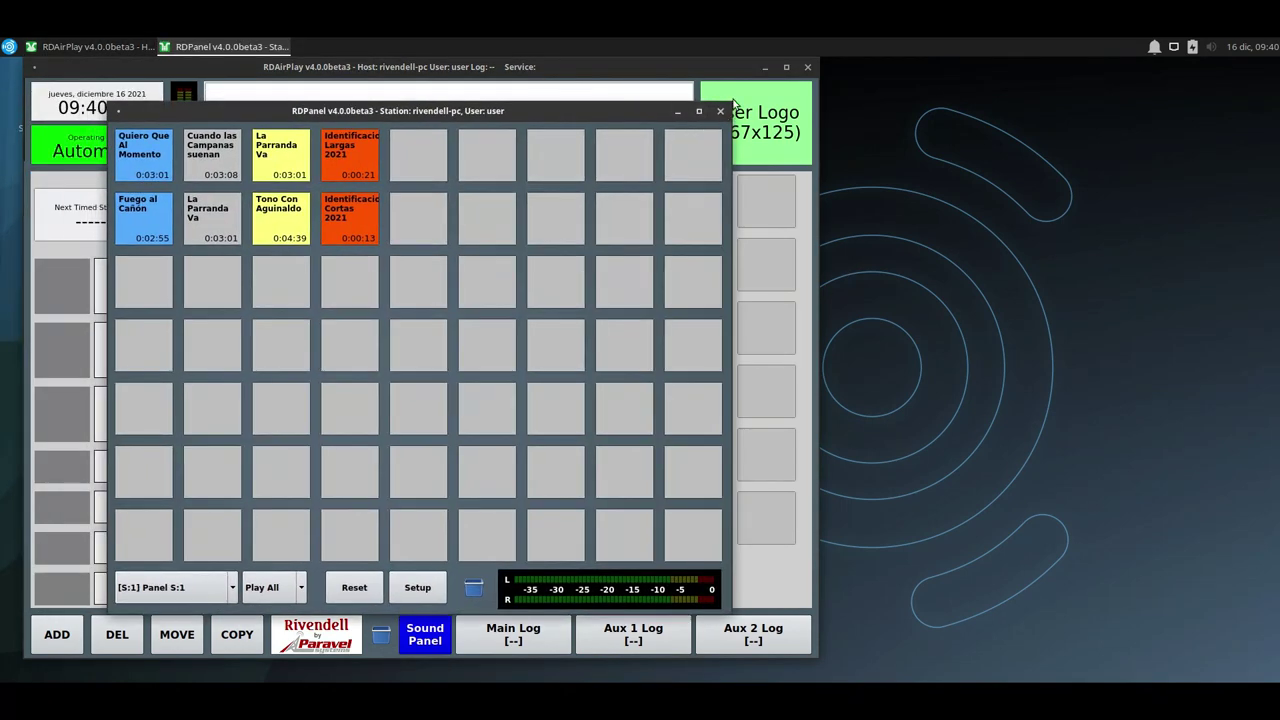
pyautogui.moveTo(731, 104); pyautogui.dragTo(1219, 115)
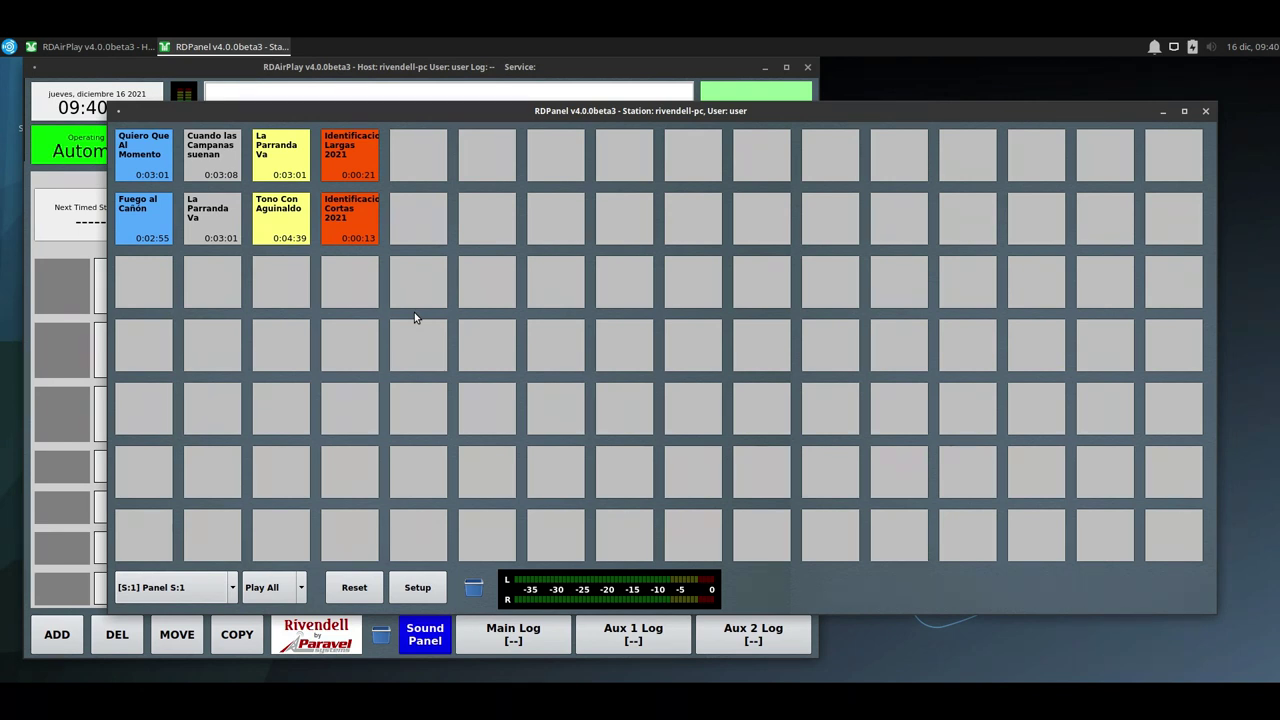
# Copy Identificaciones Cortas 2021 into row three's last slot, then close RDPanel.
pyautogui.moveTo(355, 225); pyautogui.dragTo(1158, 303)
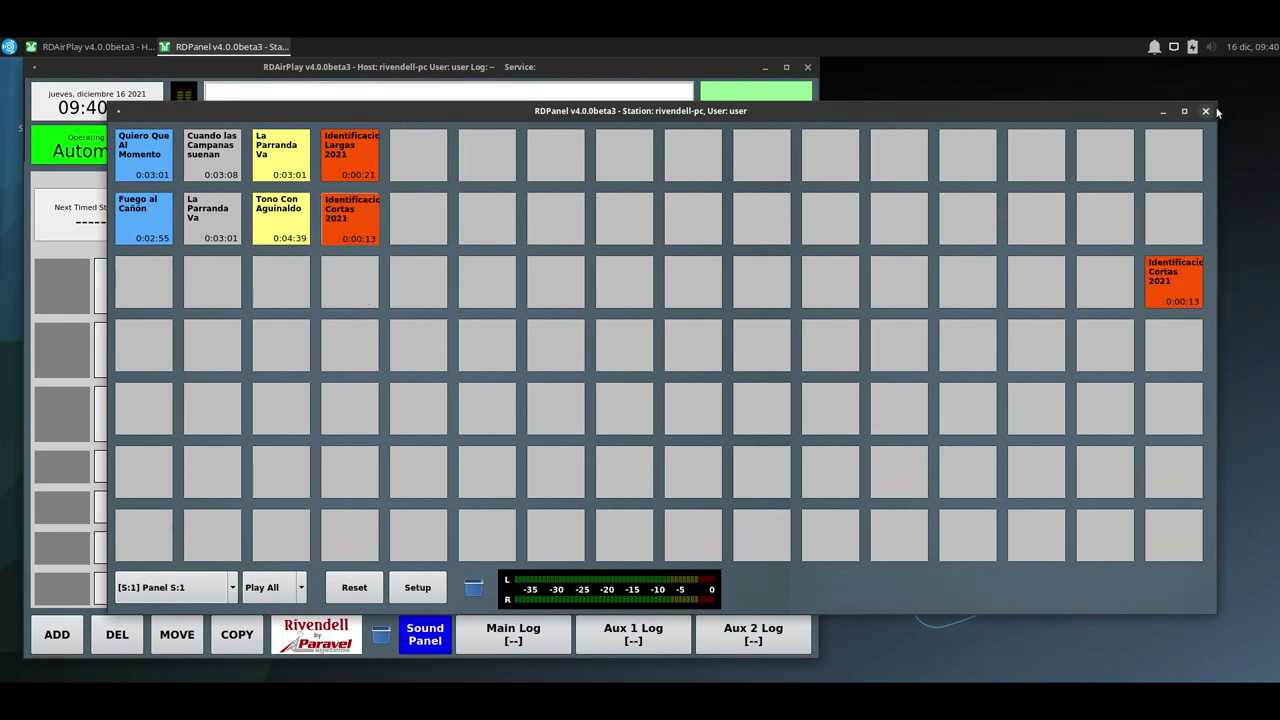
pyautogui.moveTo(1218, 113); pyautogui.dragTo(766, 147)
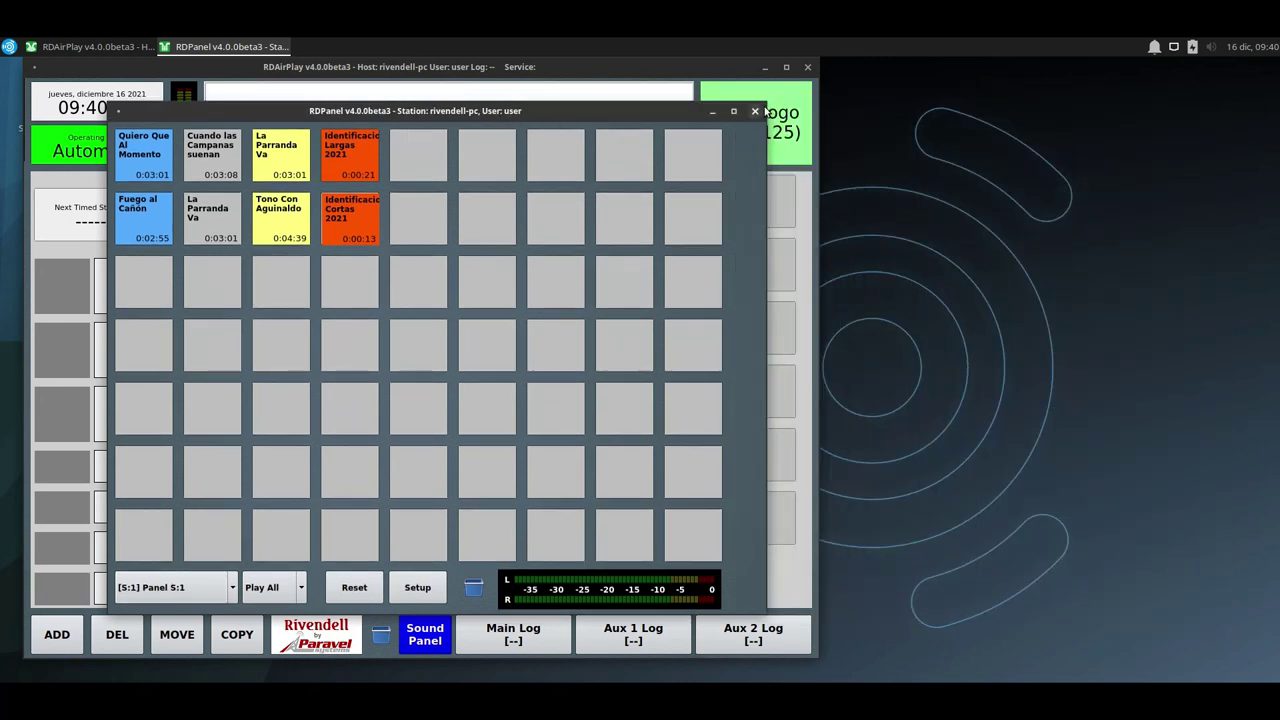
pyautogui.moveTo(766, 112); pyautogui.dragTo(1222, 95)
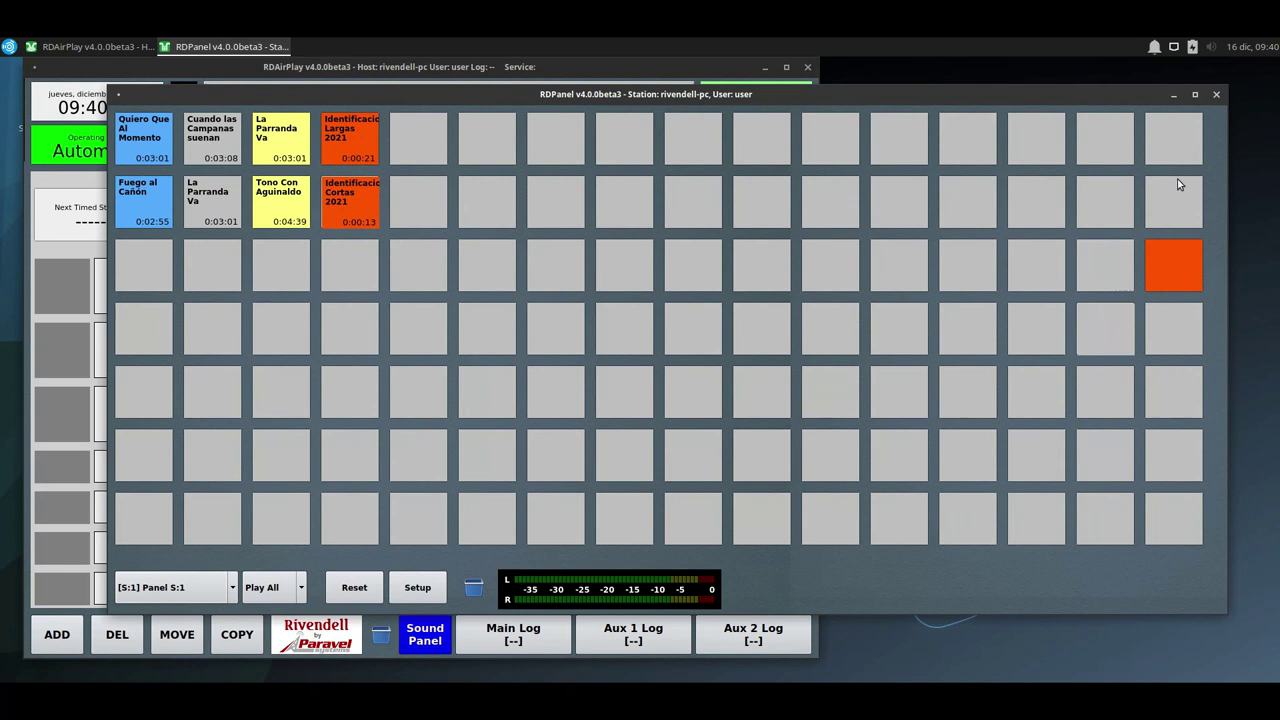
pyautogui.hotkey('alt', 'F4')
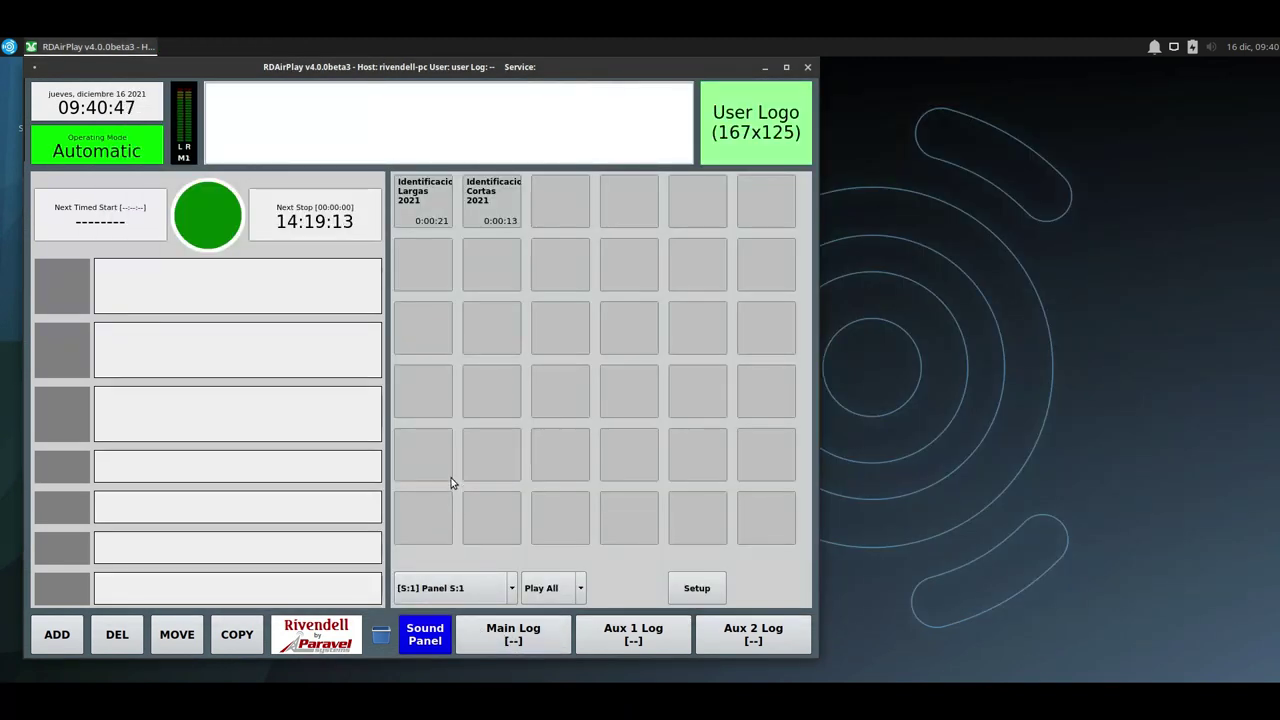
# Queue Cinco pa las Doce first, followed by an Identificaciones Cortas 2021 ident.
pyautogui.moveTo(403, 66)
pyautogui.mouseDown()
pyautogui.moveTo(516, 66)
pyautogui.moveTo(407, 66)
pyautogui.moveTo(401, 78)
pyautogui.mouseUp()
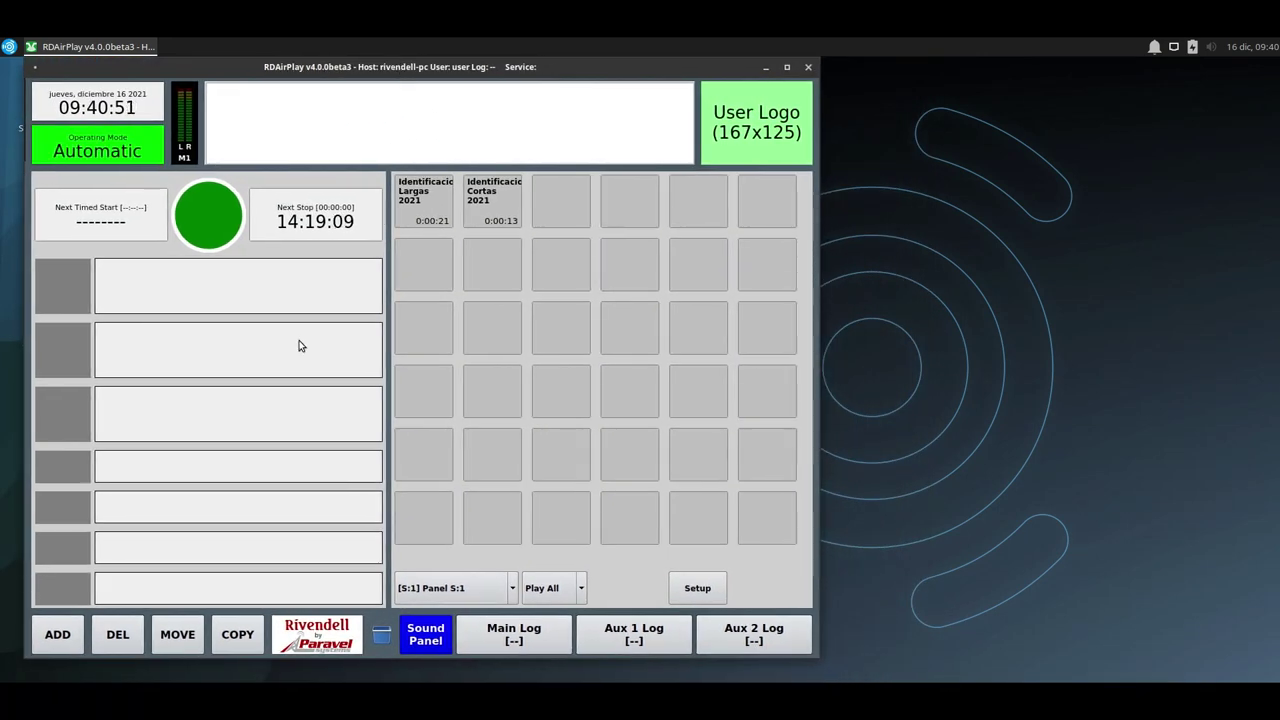
pyautogui.click(73, 642)
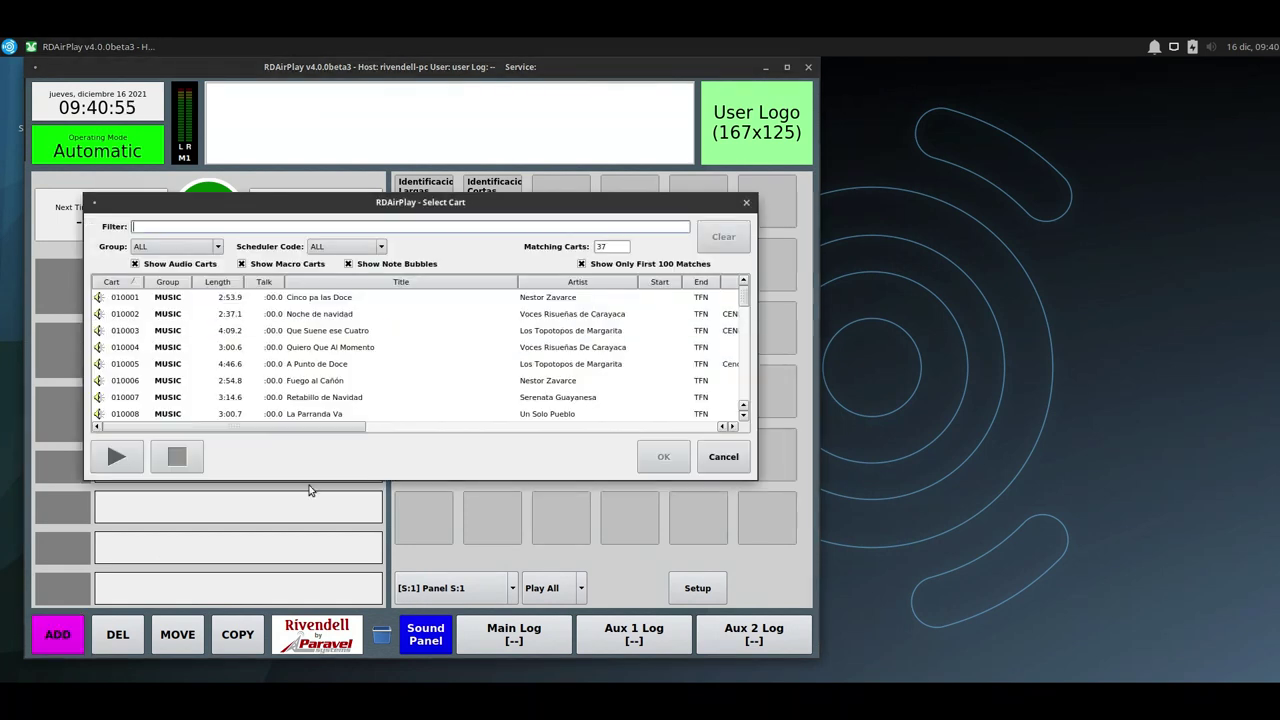
pyautogui.doubleClick(328, 302)
pyautogui.click(53, 302)
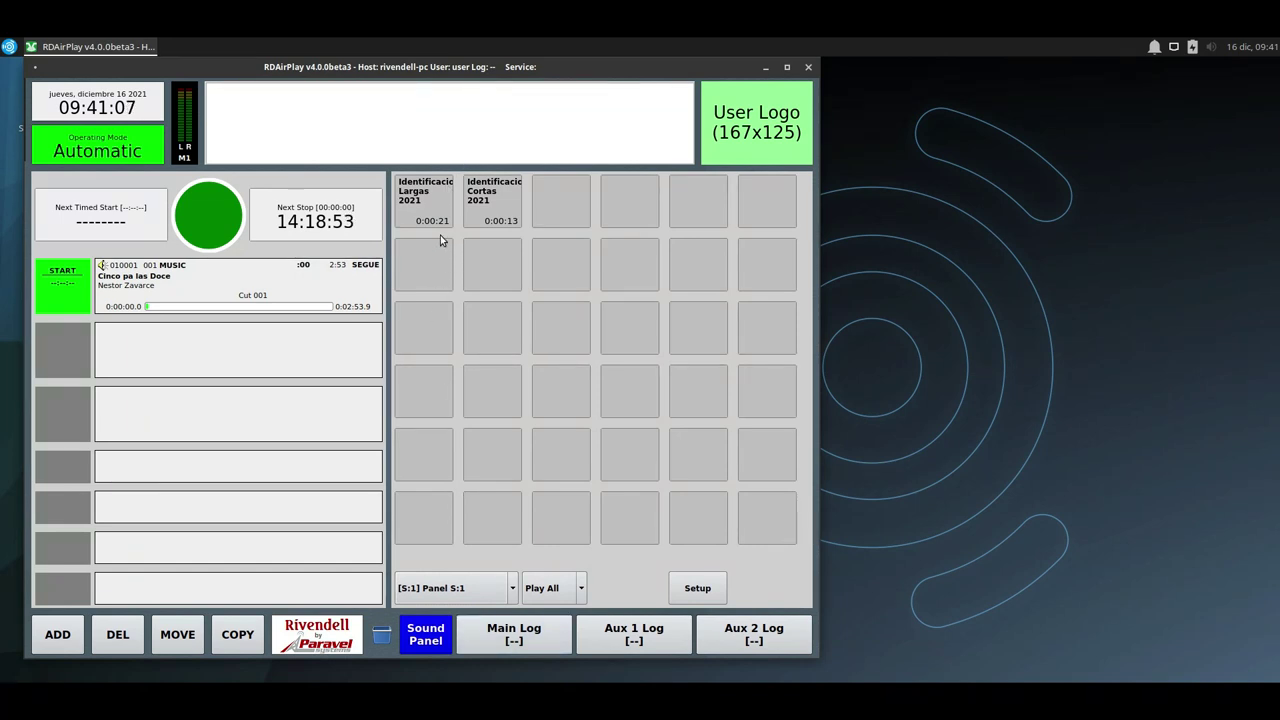
pyautogui.moveTo(504, 208); pyautogui.dragTo(206, 371)
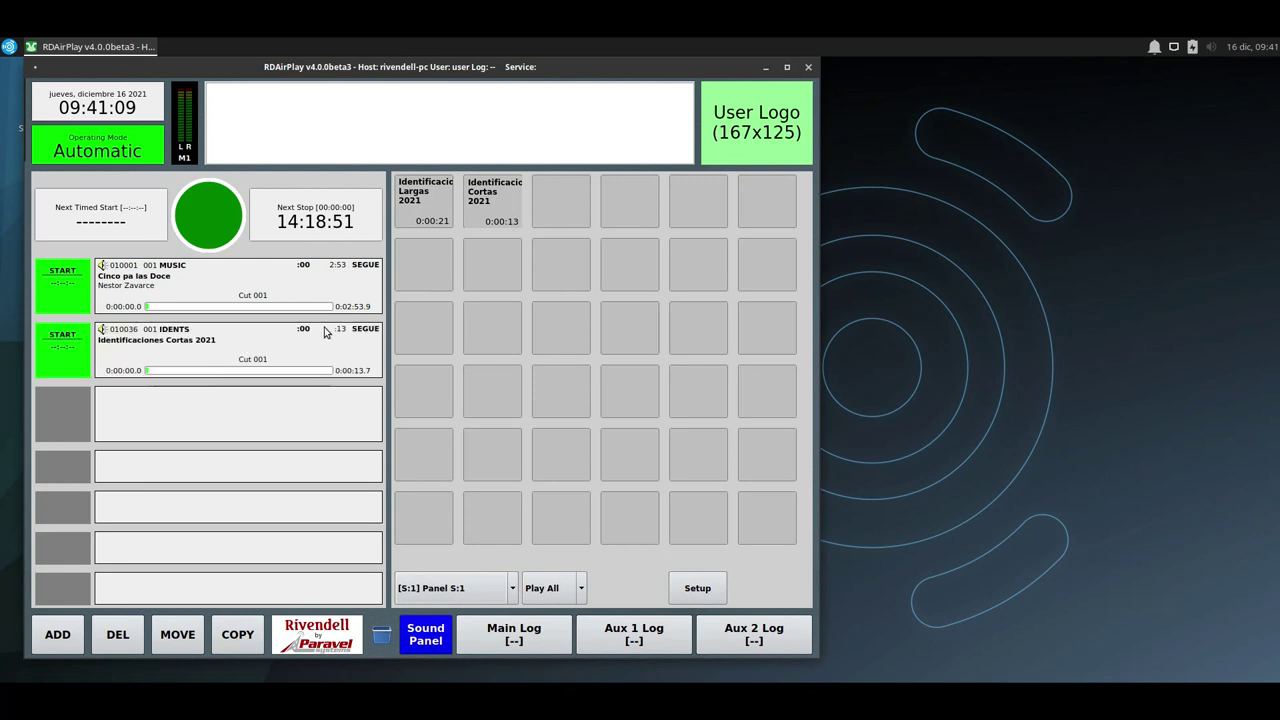
# Append Fuego al Cañón, Retablillo de Navidad and La Parranda Va to the log.
pyautogui.click(67, 645)
pyautogui.doubleClick(271, 402)
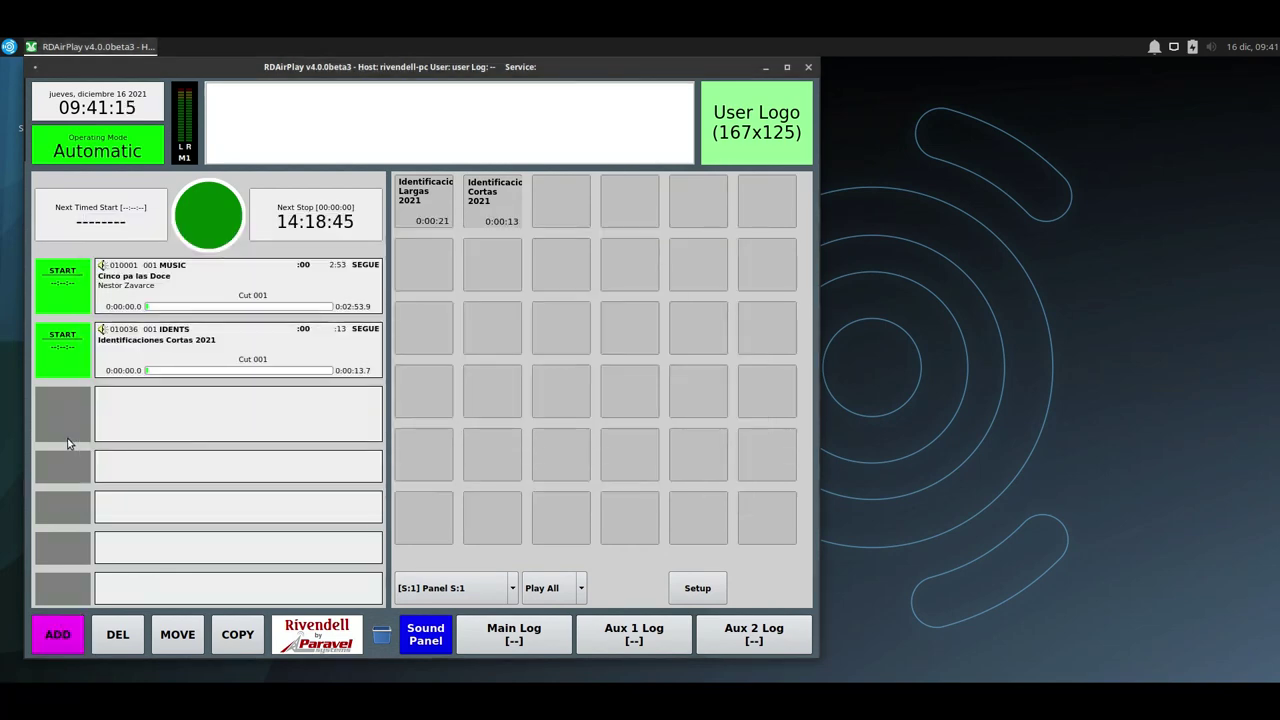
pyautogui.click(50, 430)
pyautogui.click(57, 634)
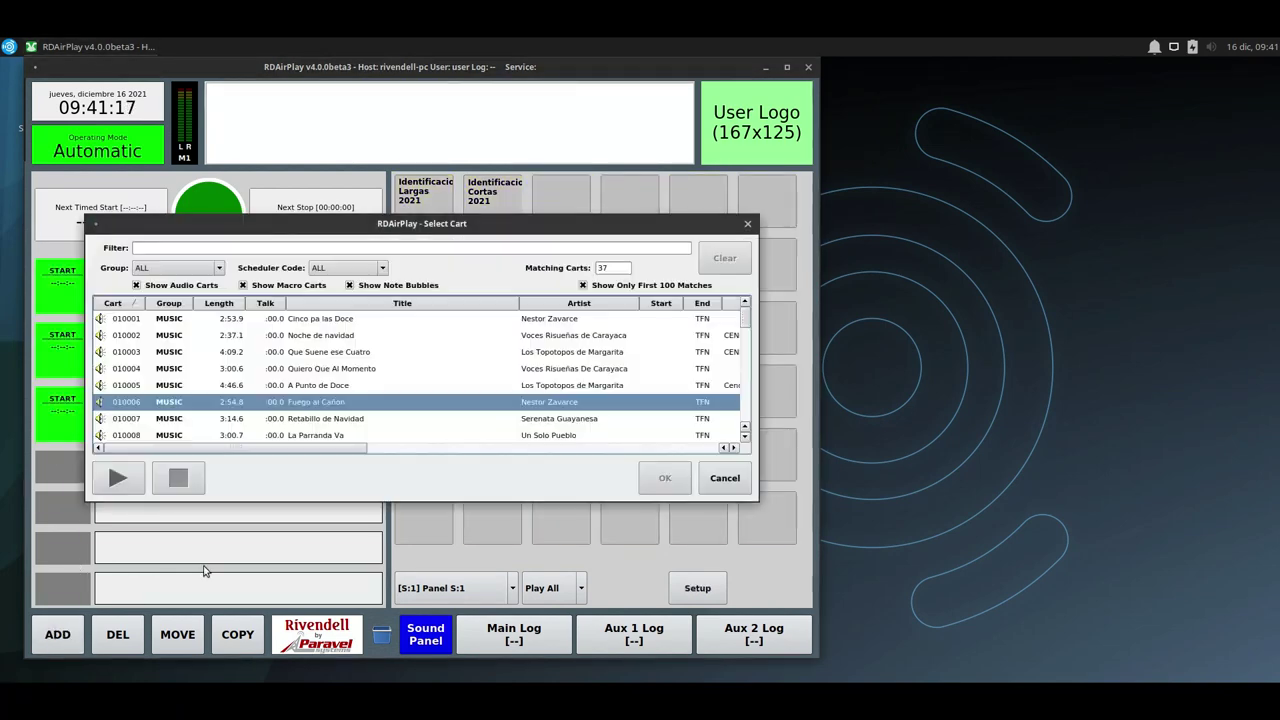
pyautogui.doubleClick(362, 420)
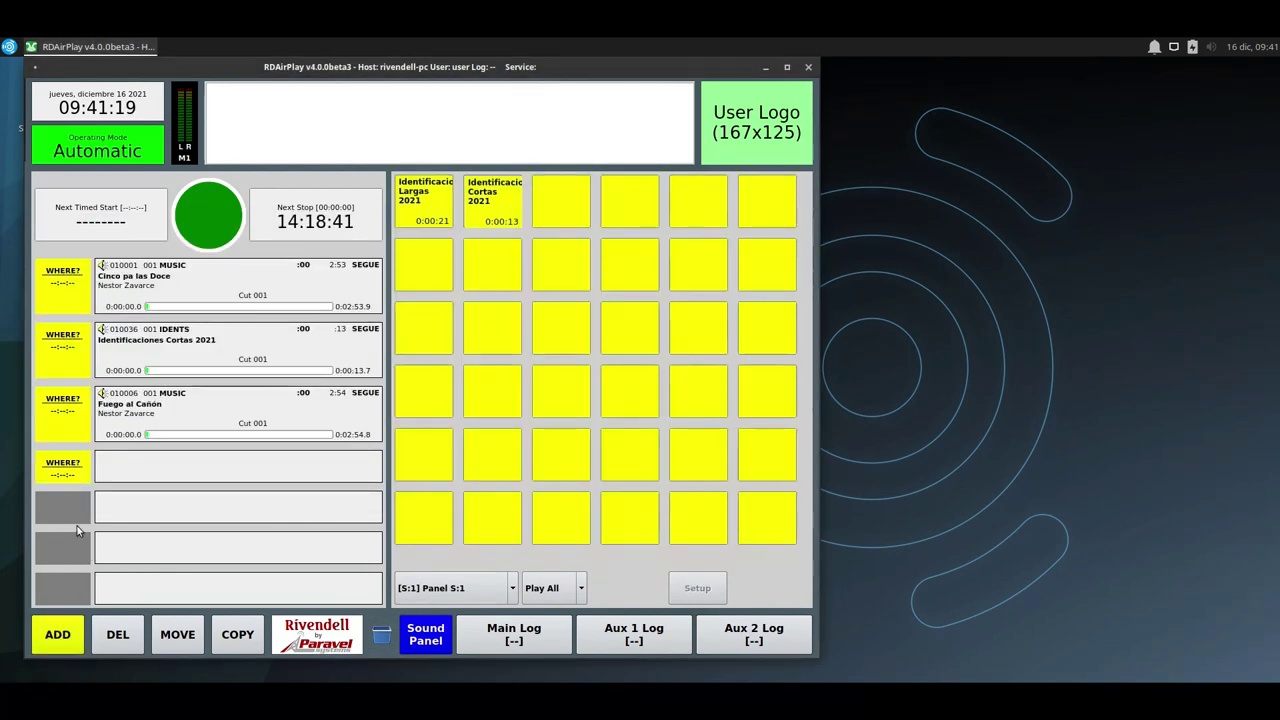
pyautogui.click(72, 470)
pyautogui.click(57, 634)
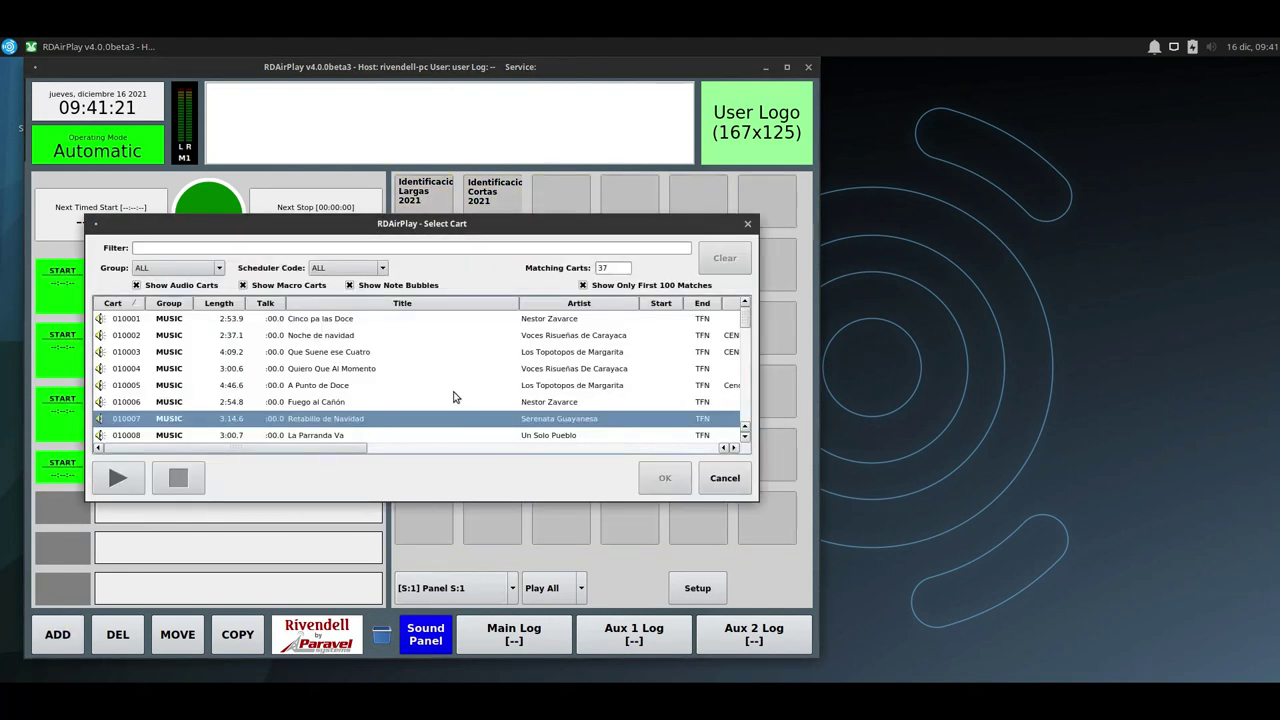
pyautogui.doubleClick(398, 433)
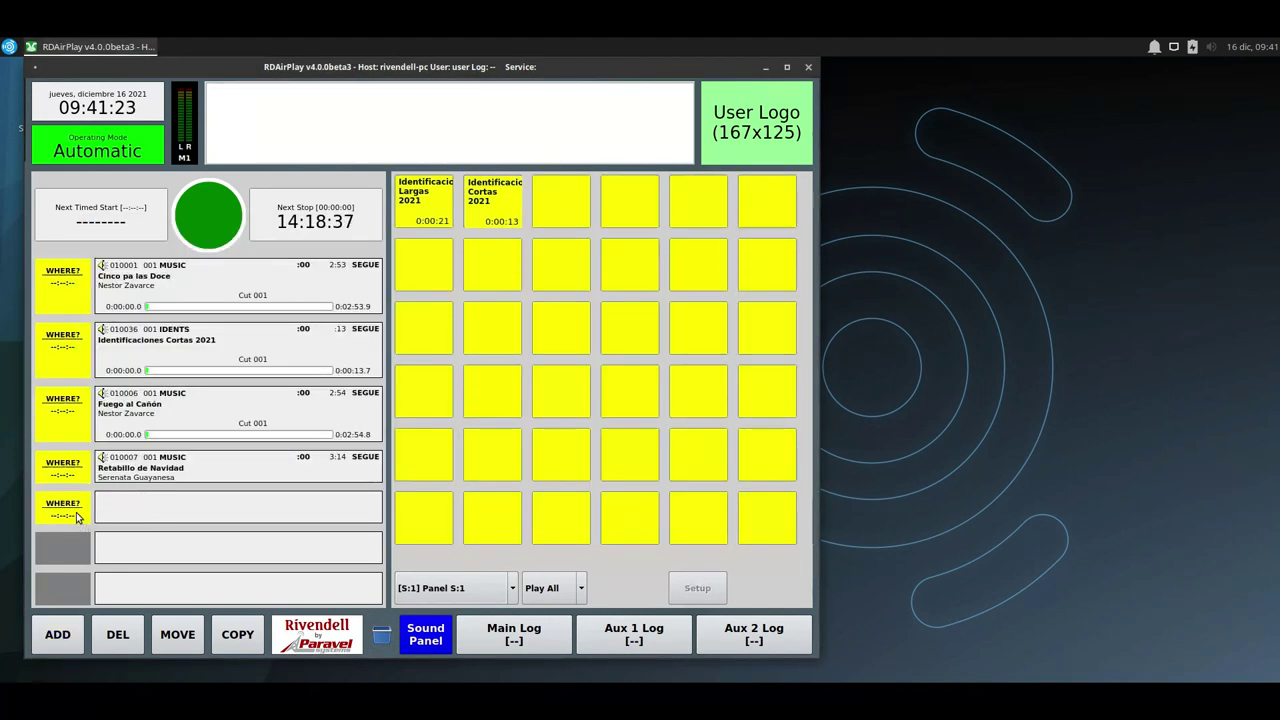
pyautogui.click(77, 517)
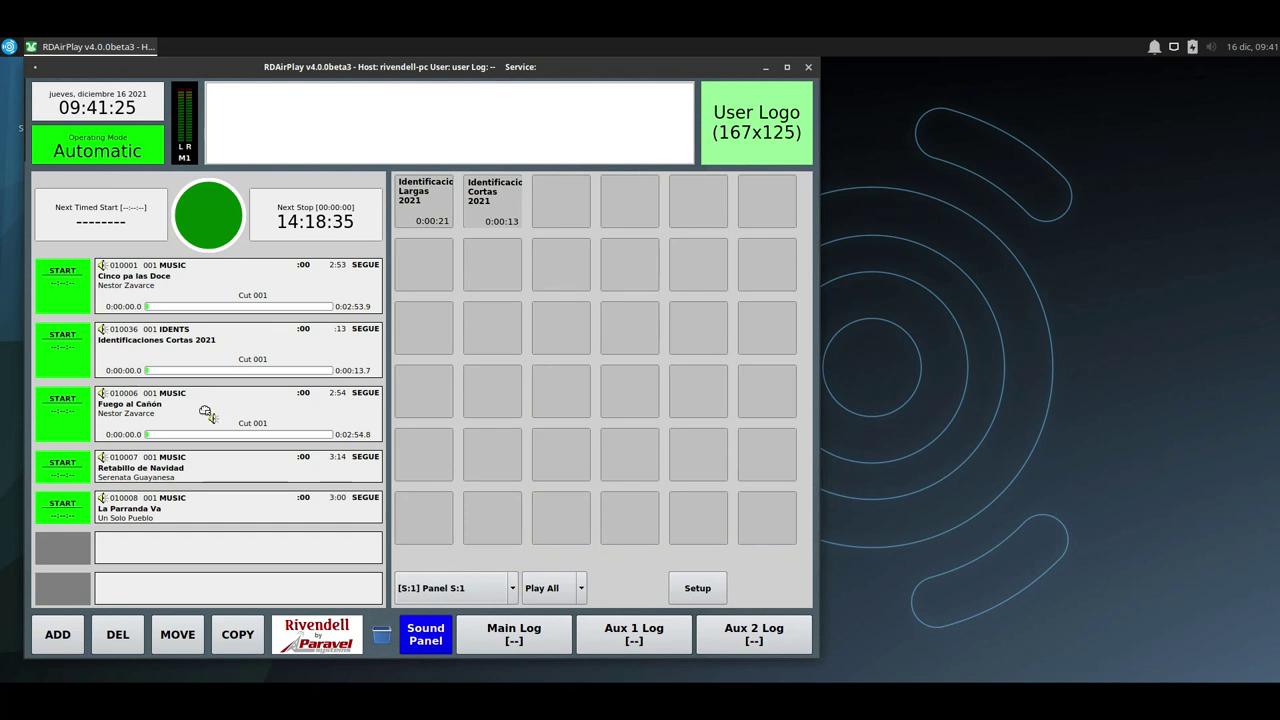
# Insert idents before Retablillo de Navidad and La Parranda Va, and start the log.
pyautogui.moveTo(207, 413); pyautogui.dragTo(207, 465)
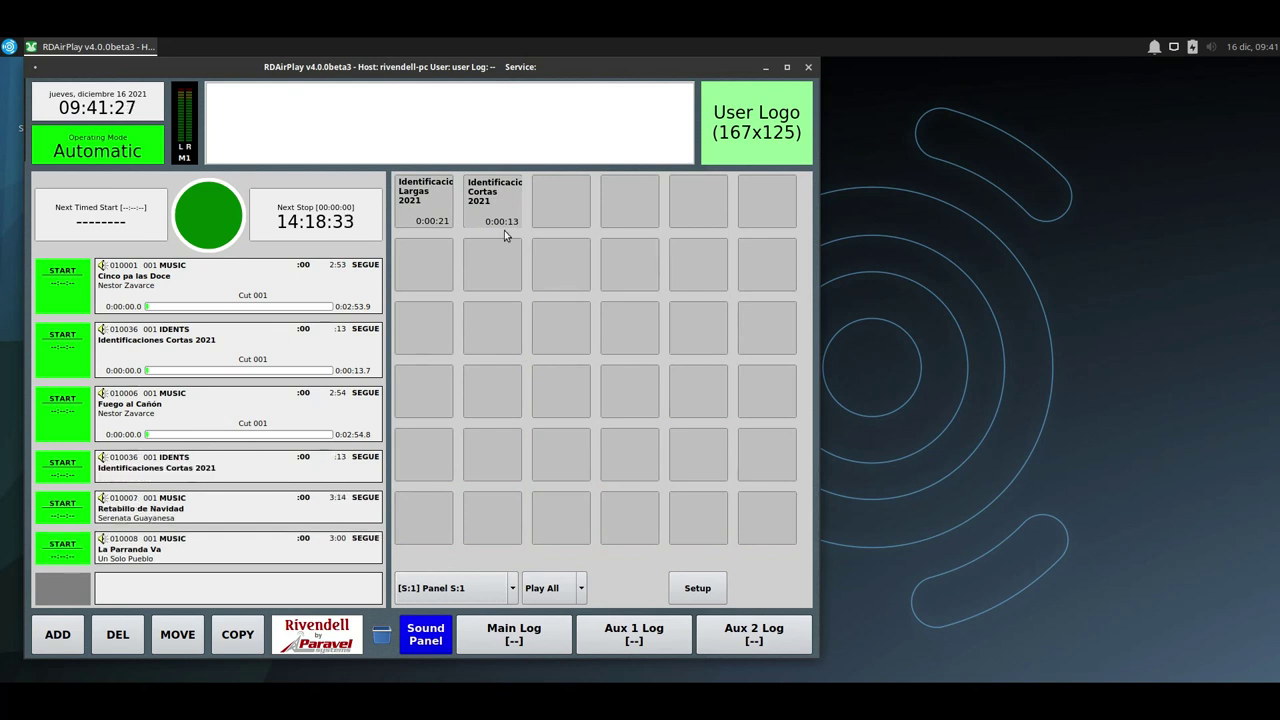
pyautogui.moveTo(515, 212); pyautogui.dragTo(205, 552)
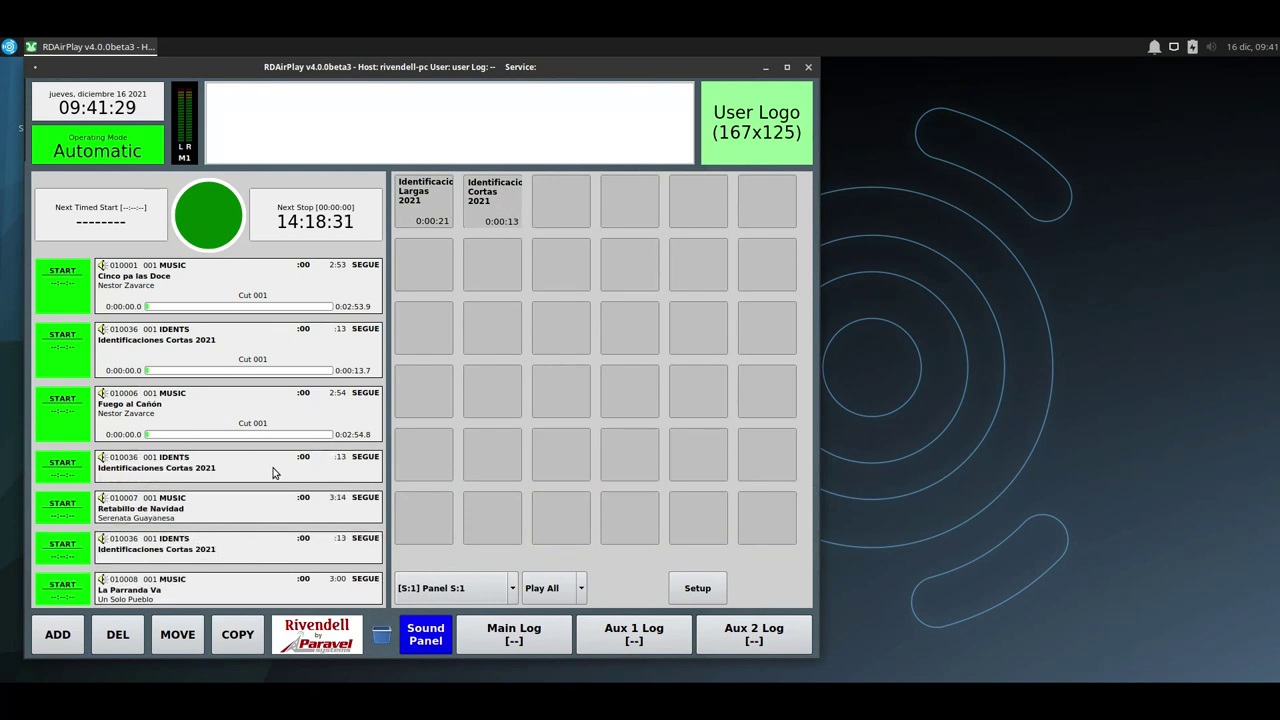
pyautogui.click(68, 349)
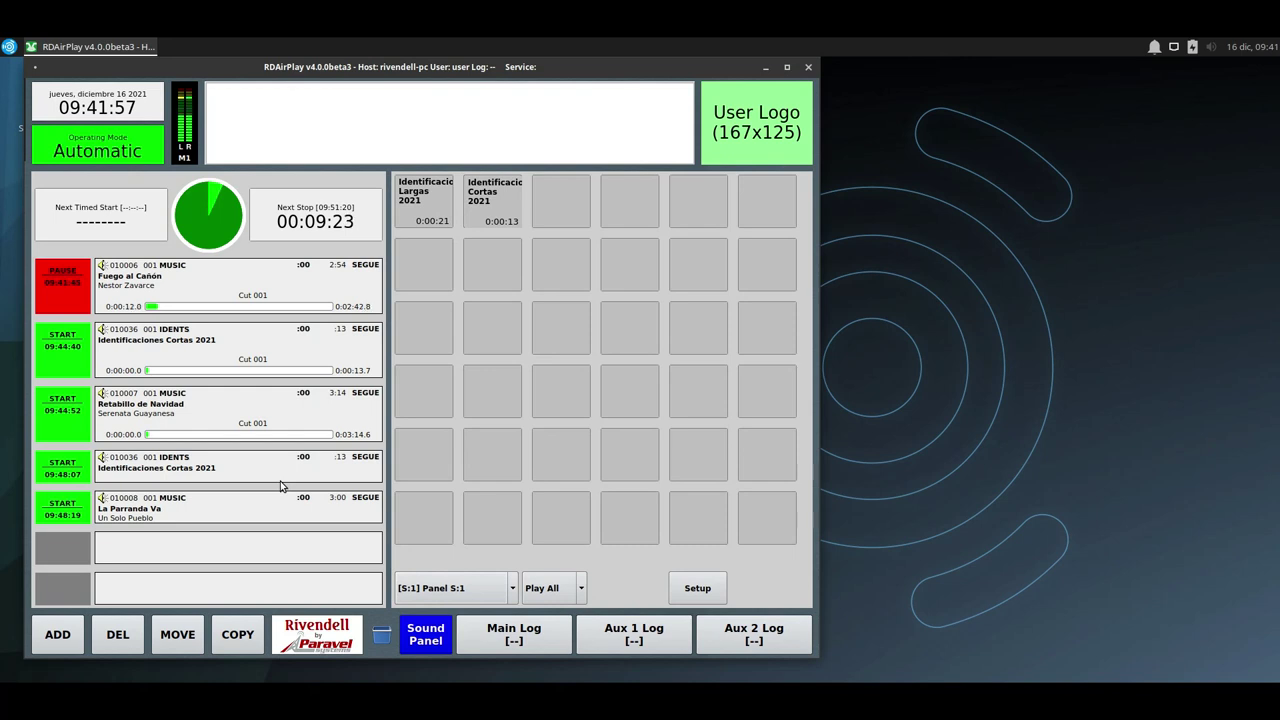
# Start the next queued event in the main log playing.
pyautogui.click(70, 368)
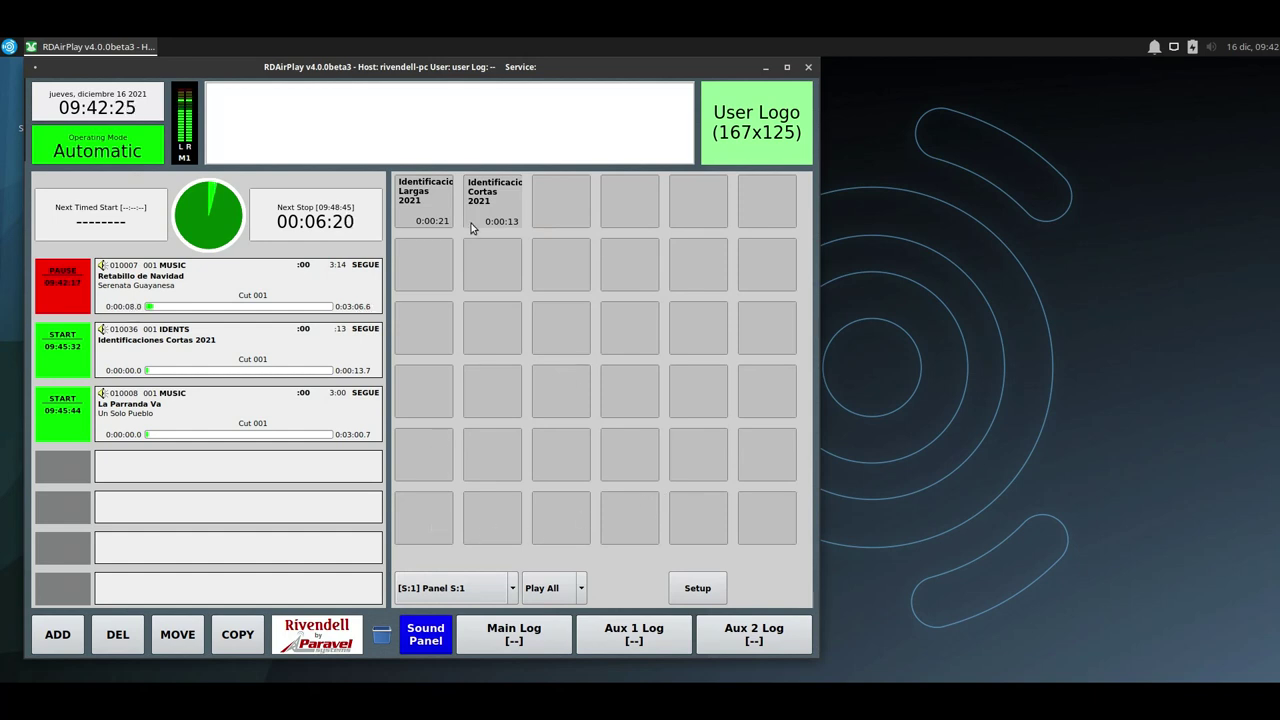
# Look through the Aux 1 and Aux 2 logs and the log list, returning to Main Log.
pyautogui.click(520, 636)
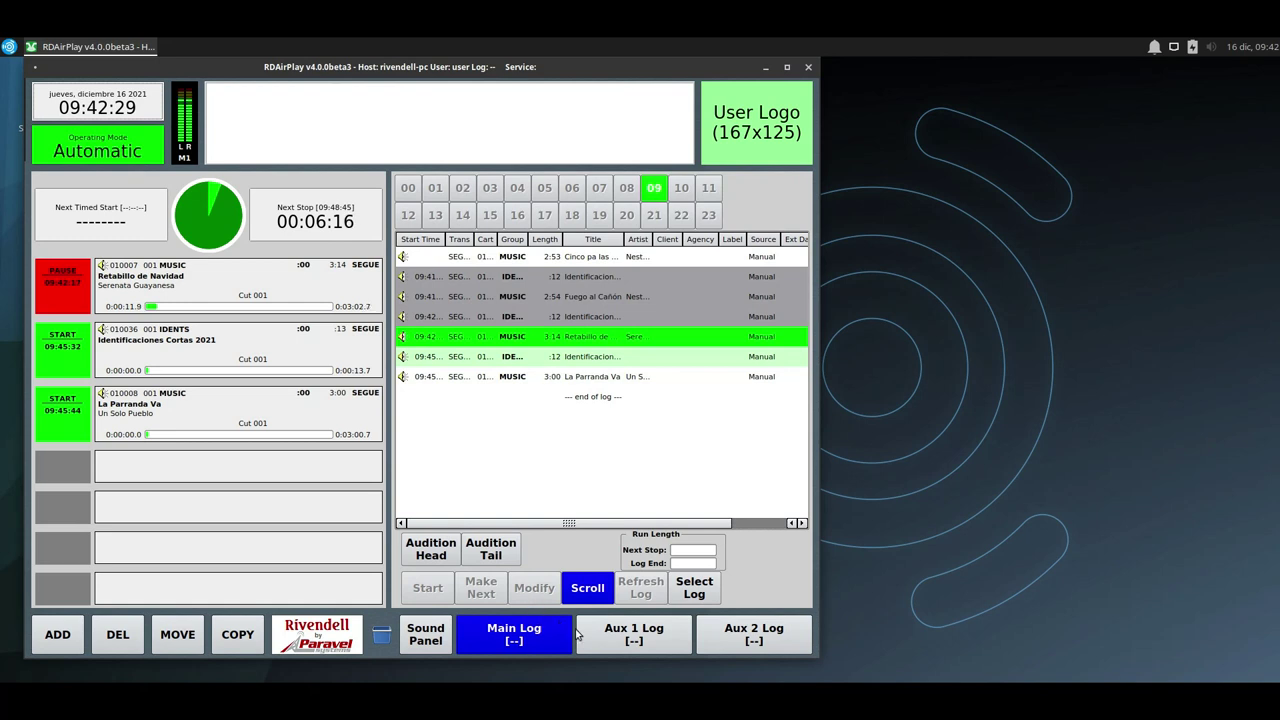
pyautogui.click(650, 636)
pyautogui.click(722, 638)
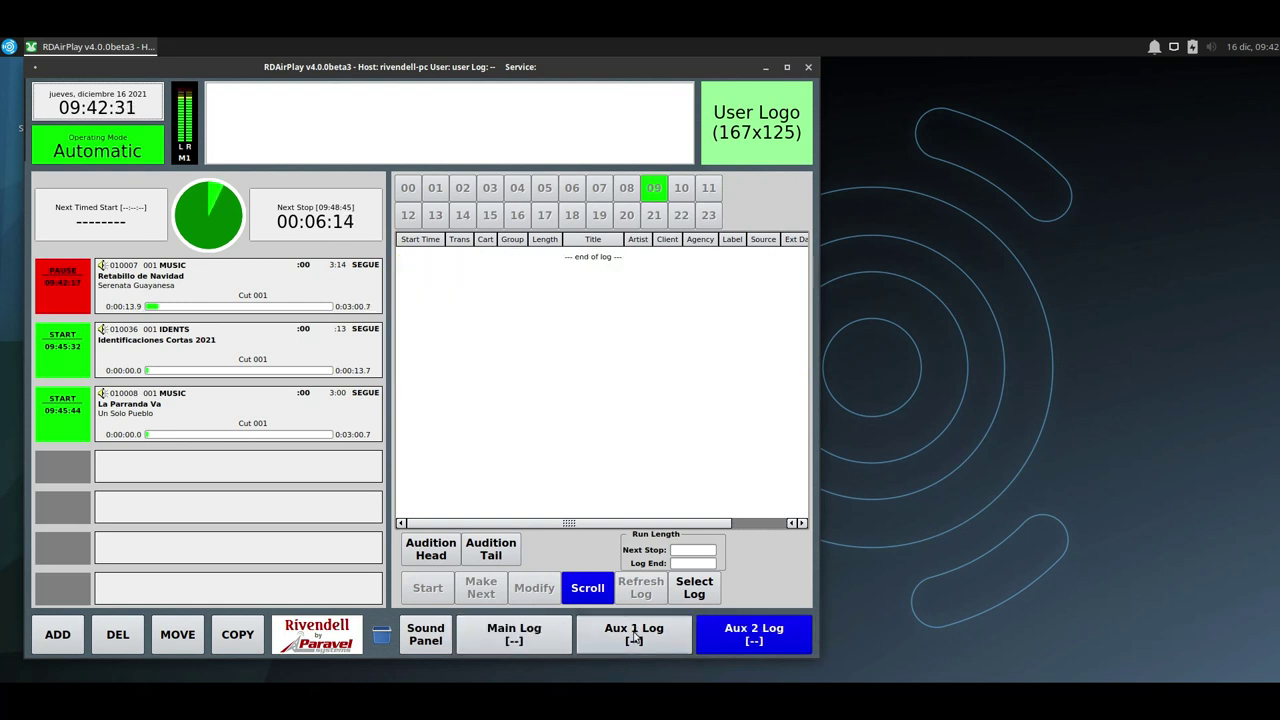
pyautogui.click(640, 636)
pyautogui.click(530, 636)
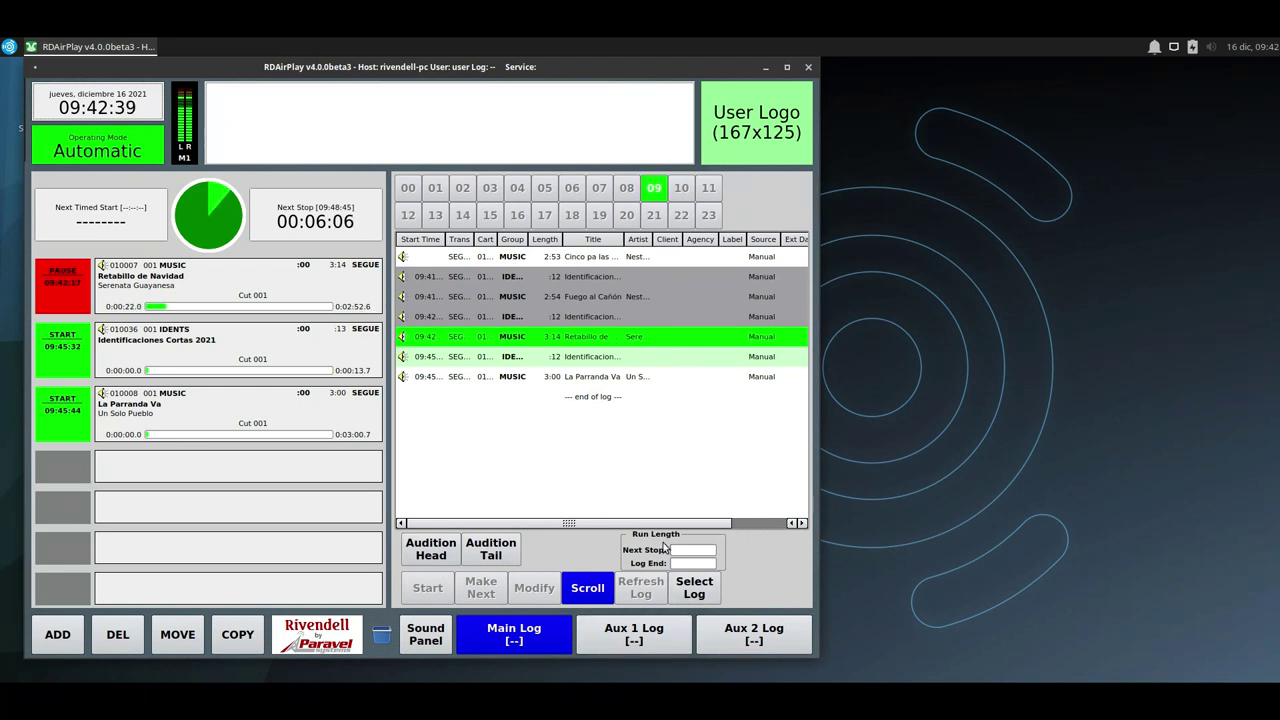
pyautogui.click(697, 589)
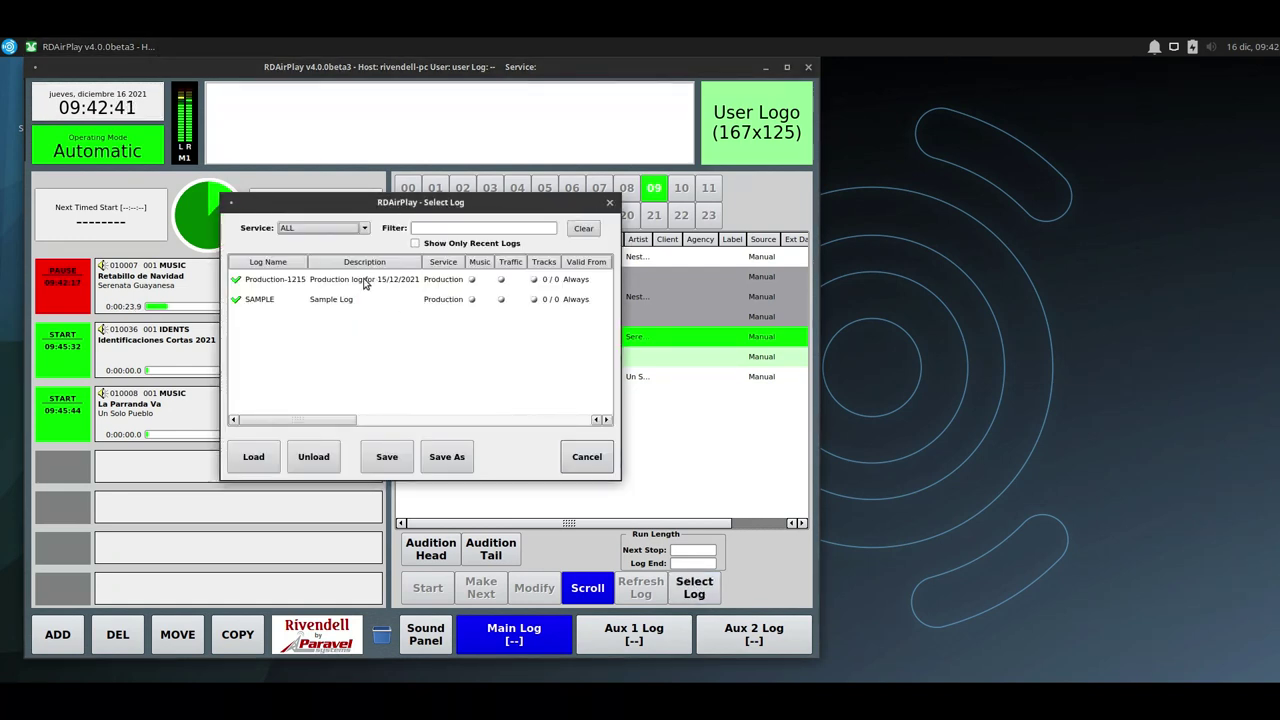
pyautogui.click(587, 457)
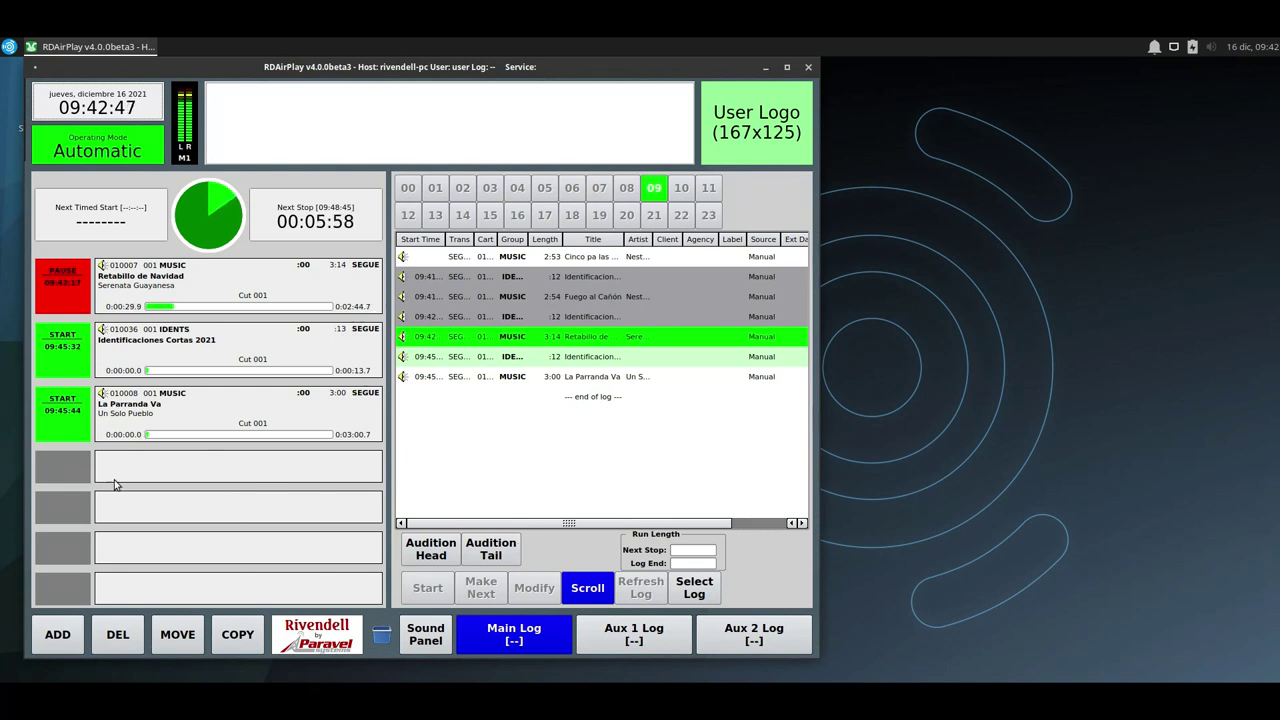
# Play the Identificaciones Cortas 2021 ident, pause it at 0:00:09.6, and close RDAirPlay.
pyautogui.click(72, 358)
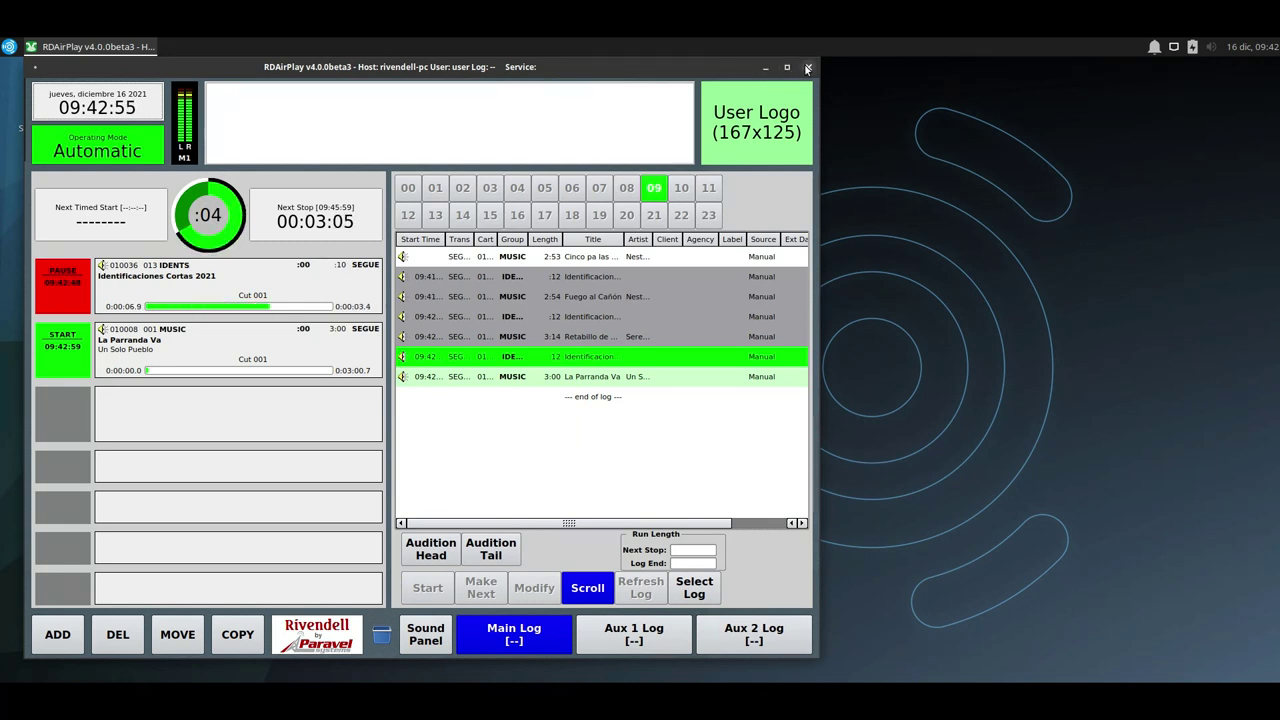
pyautogui.click(58, 287)
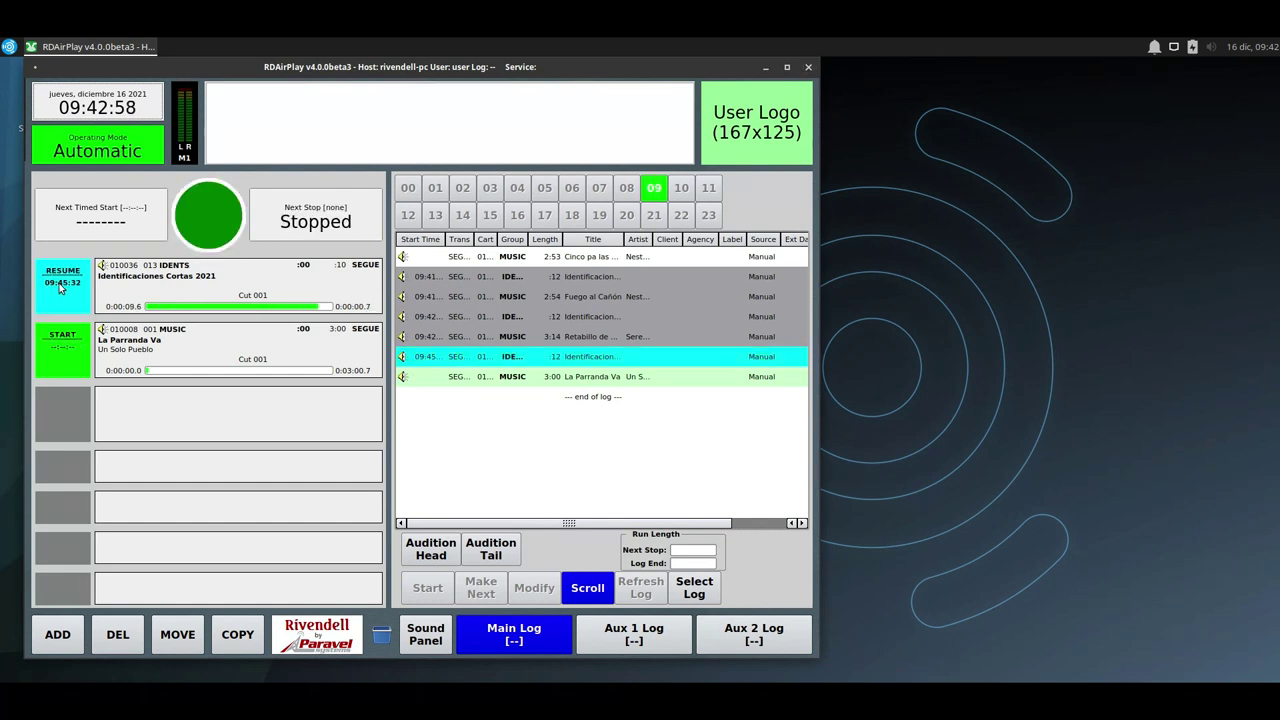
pyautogui.click(808, 68)
# Confirm quitting RDAirPlay and launch RDLibrary, scrolling through its 37 carts.
pyautogui.click(400, 362)
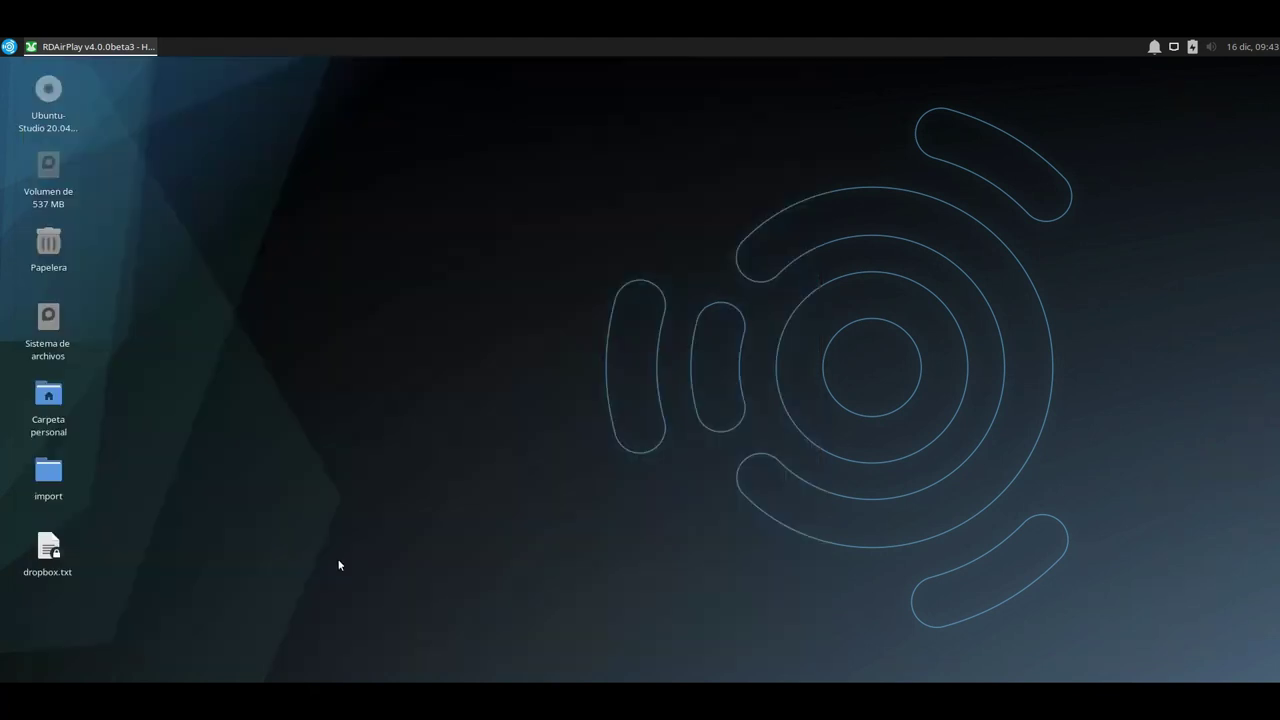
pyautogui.click(8, 46)
pyautogui.click(128, 467)
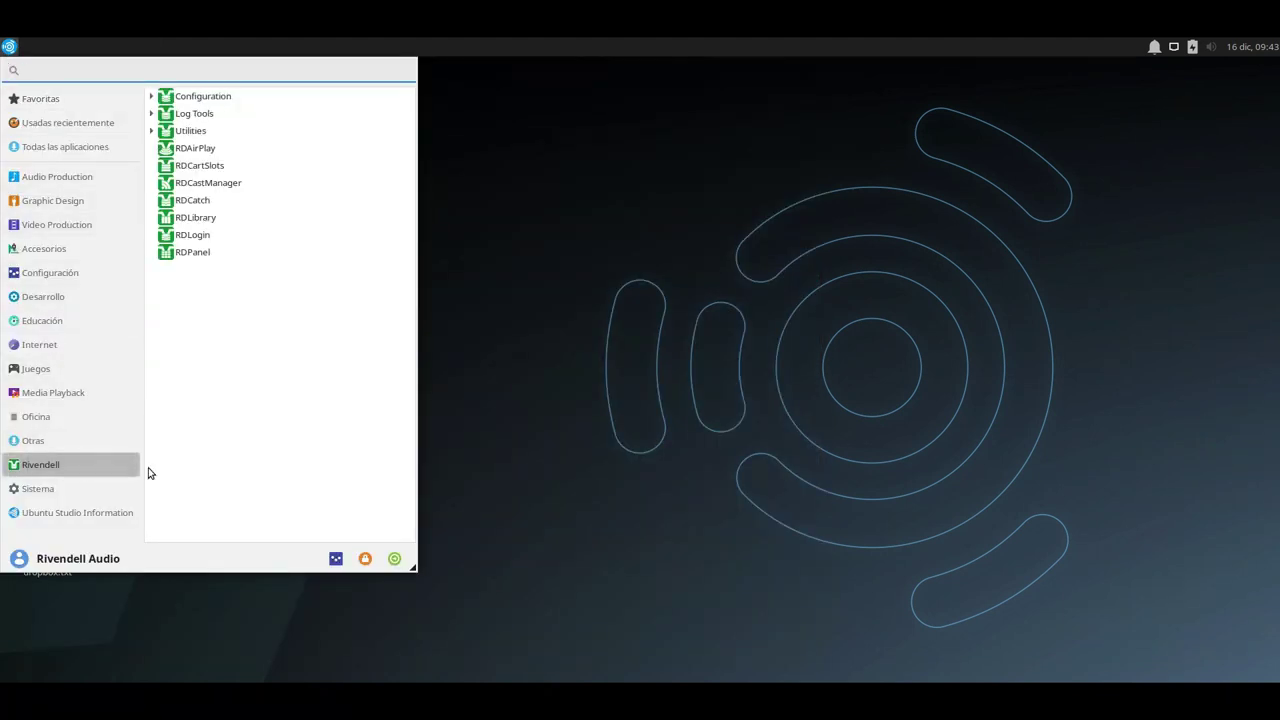
pyautogui.click(517, 373)
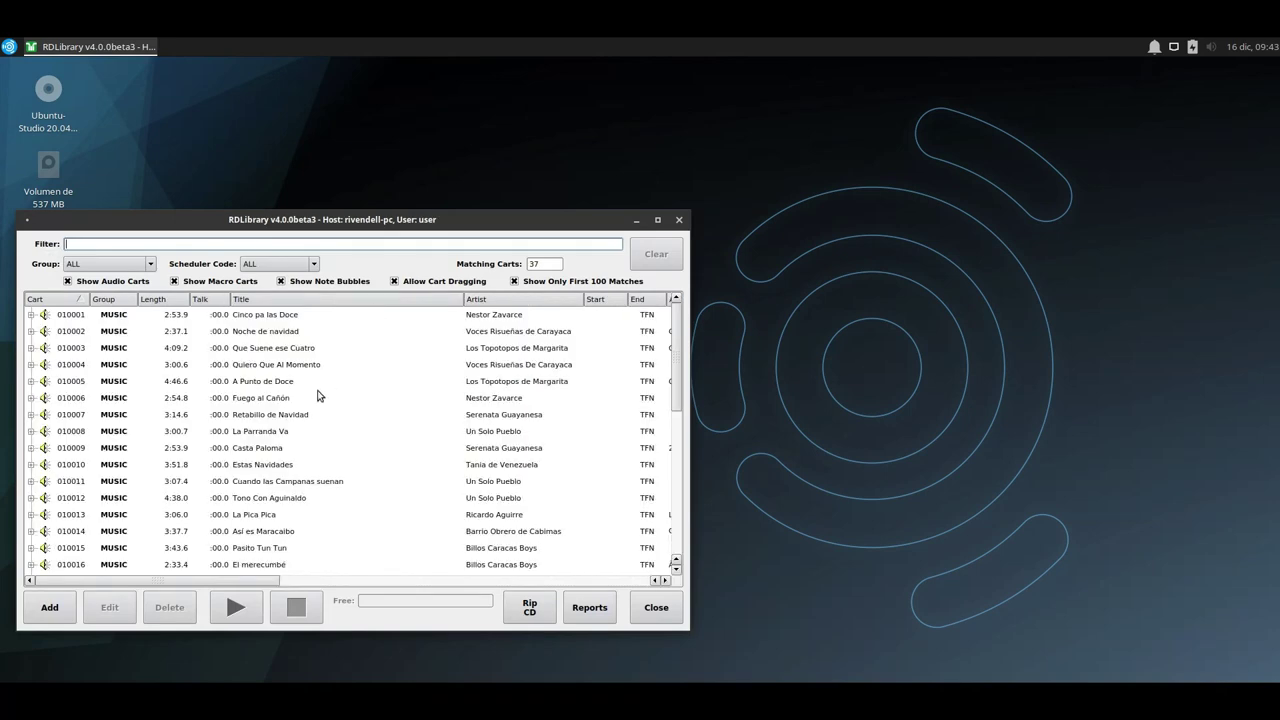
pyautogui.scroll(-7, 320, 398)
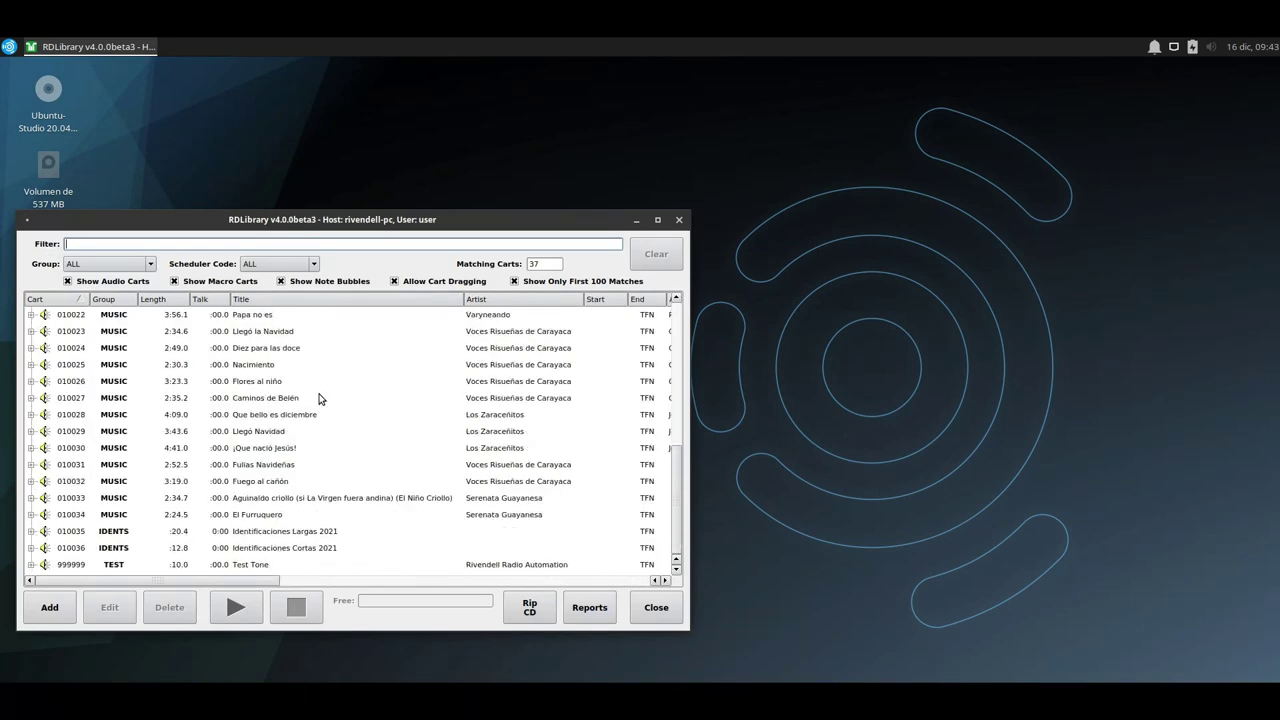
pyautogui.scroll(7, 300, 465)
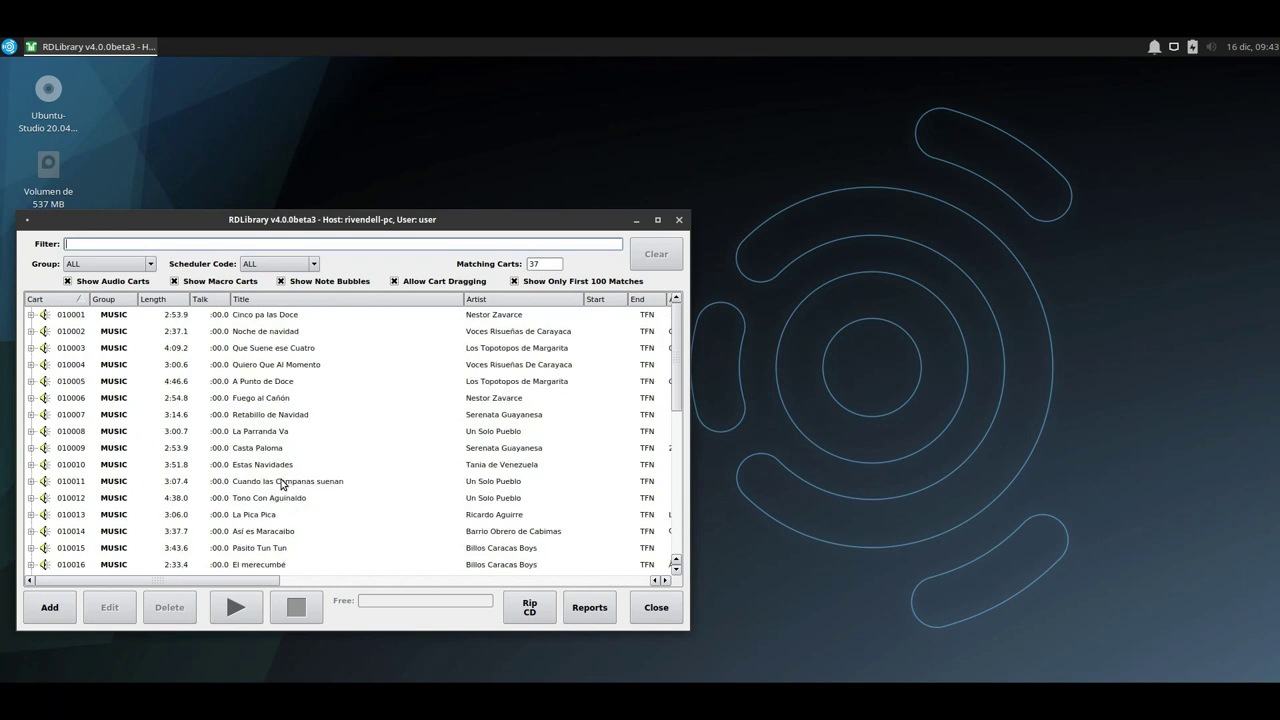
pyautogui.click(106, 265)
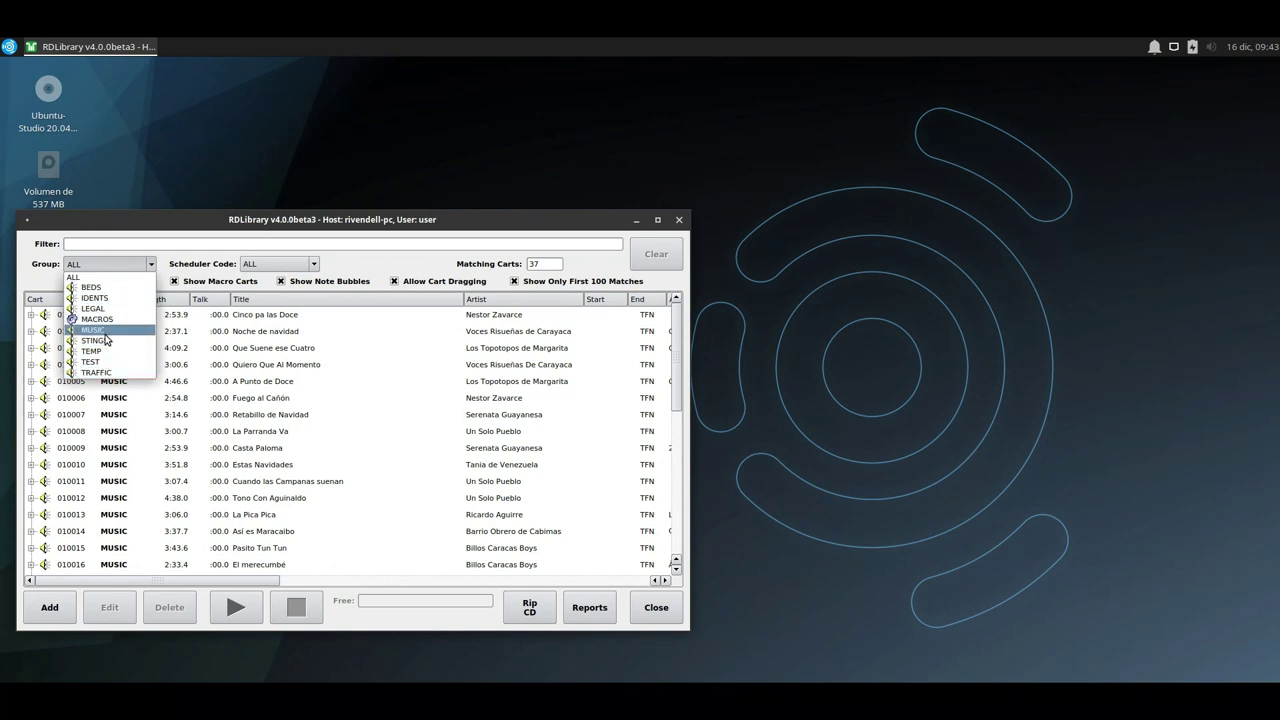
# Filter the library to the 34 MUSIC carts and sort them by title, then by artist.
pyautogui.click(104, 333)
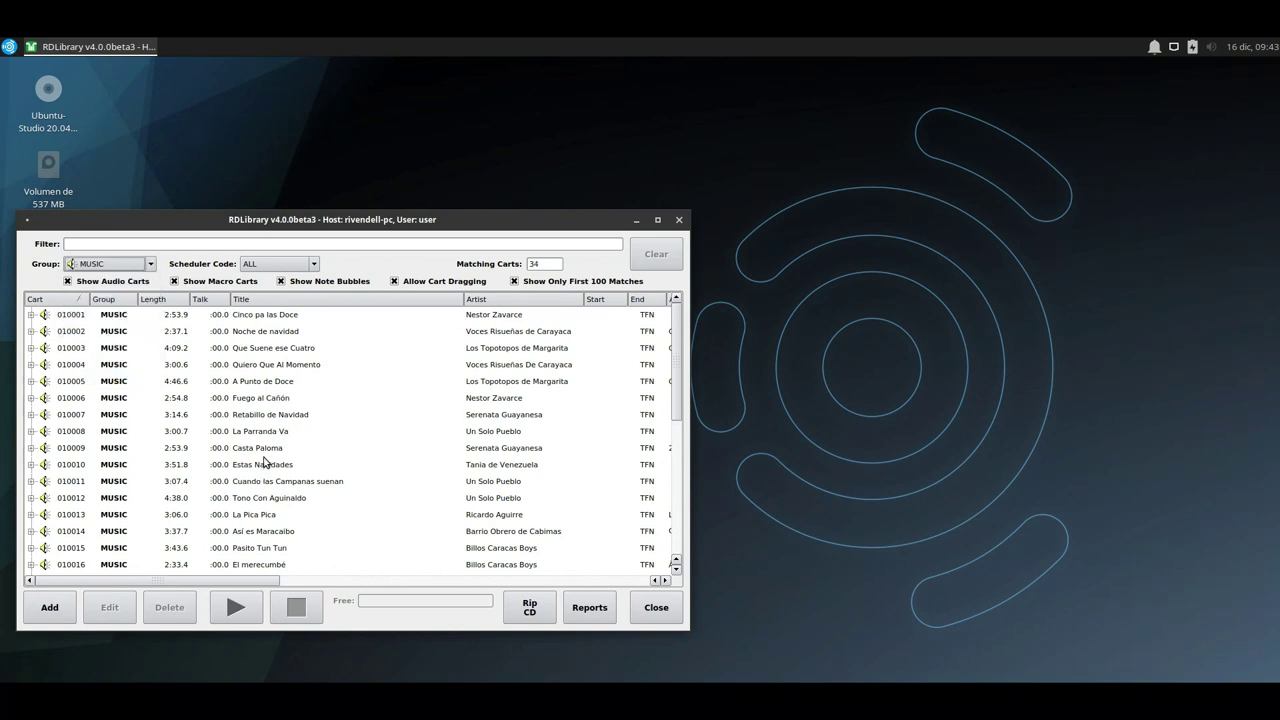
pyautogui.scroll(-5, 264, 462)
pyautogui.scroll(5, 127, 520)
pyautogui.click(262, 300)
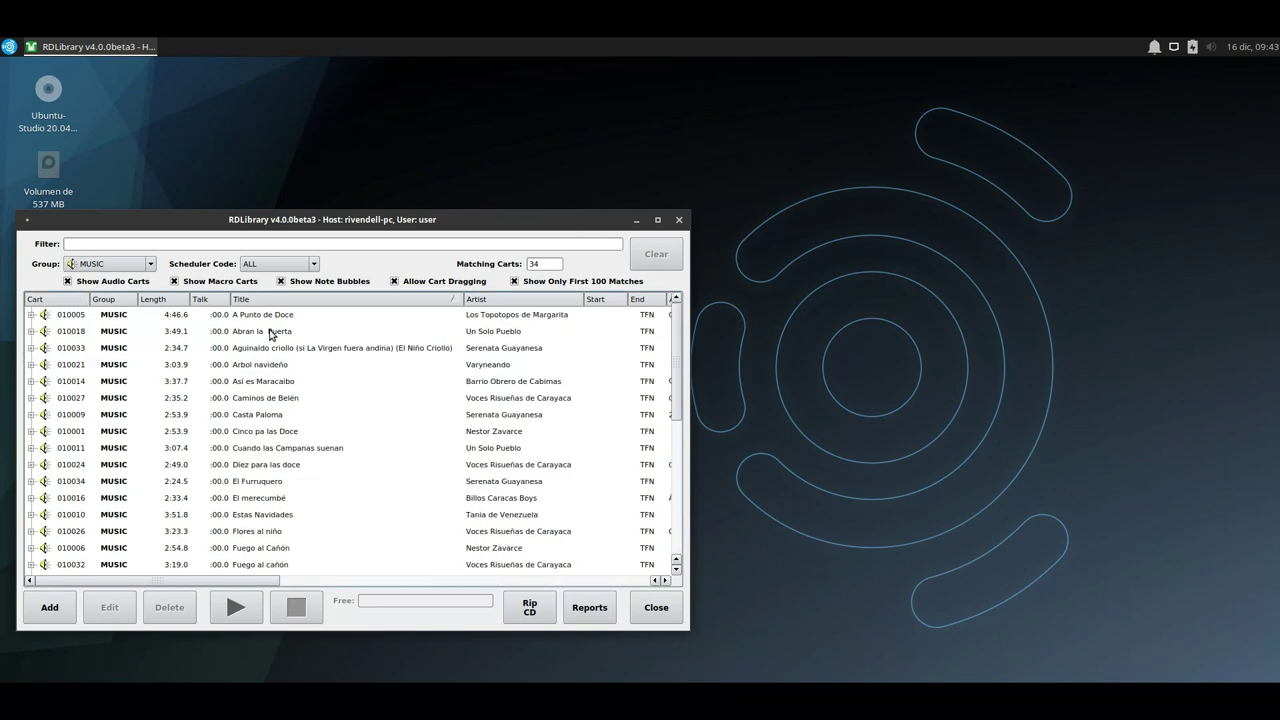
pyautogui.scroll(-6, 296, 465)
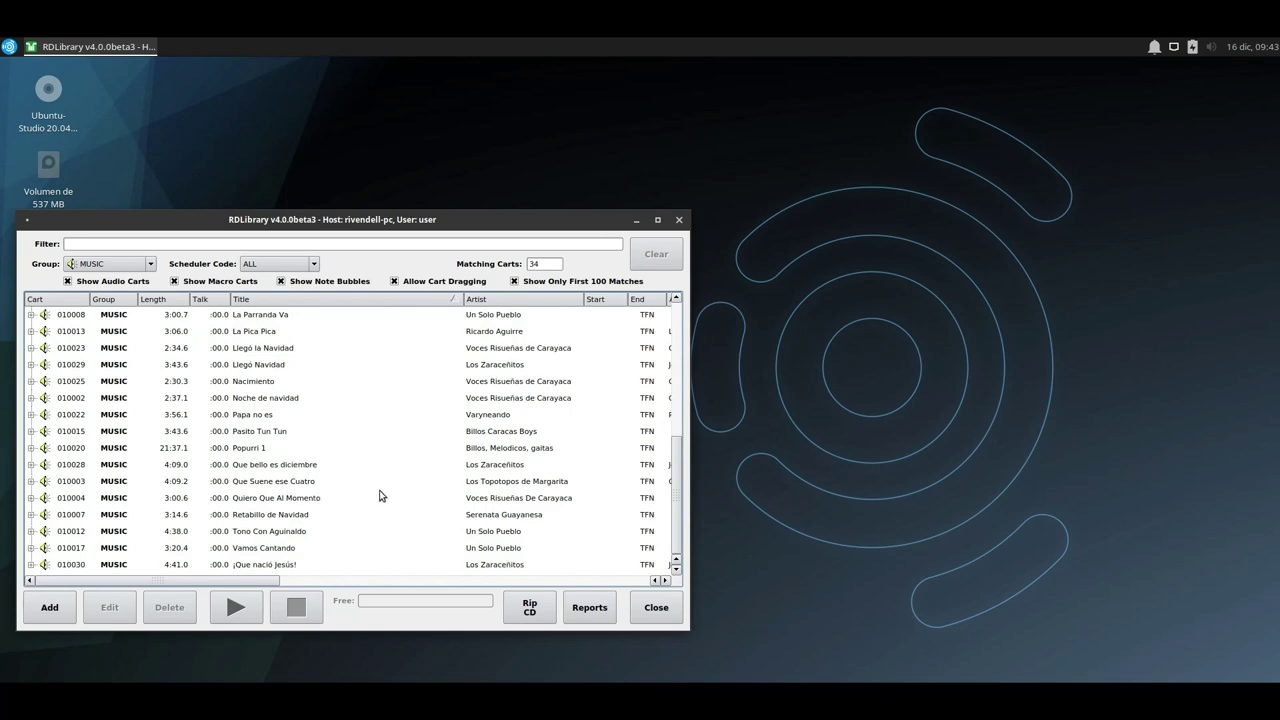
pyautogui.scroll(6, 384, 480)
pyautogui.click(513, 300)
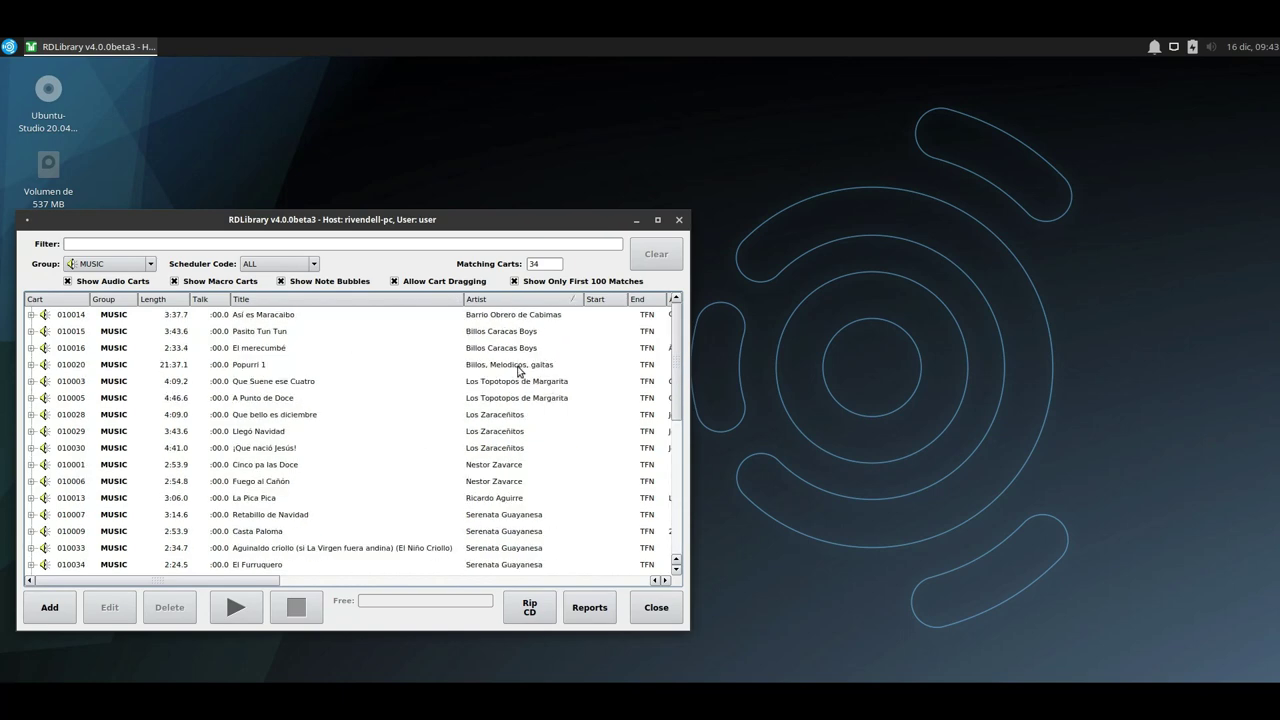
pyautogui.scroll(-6, 513, 481)
pyautogui.click(112, 265)
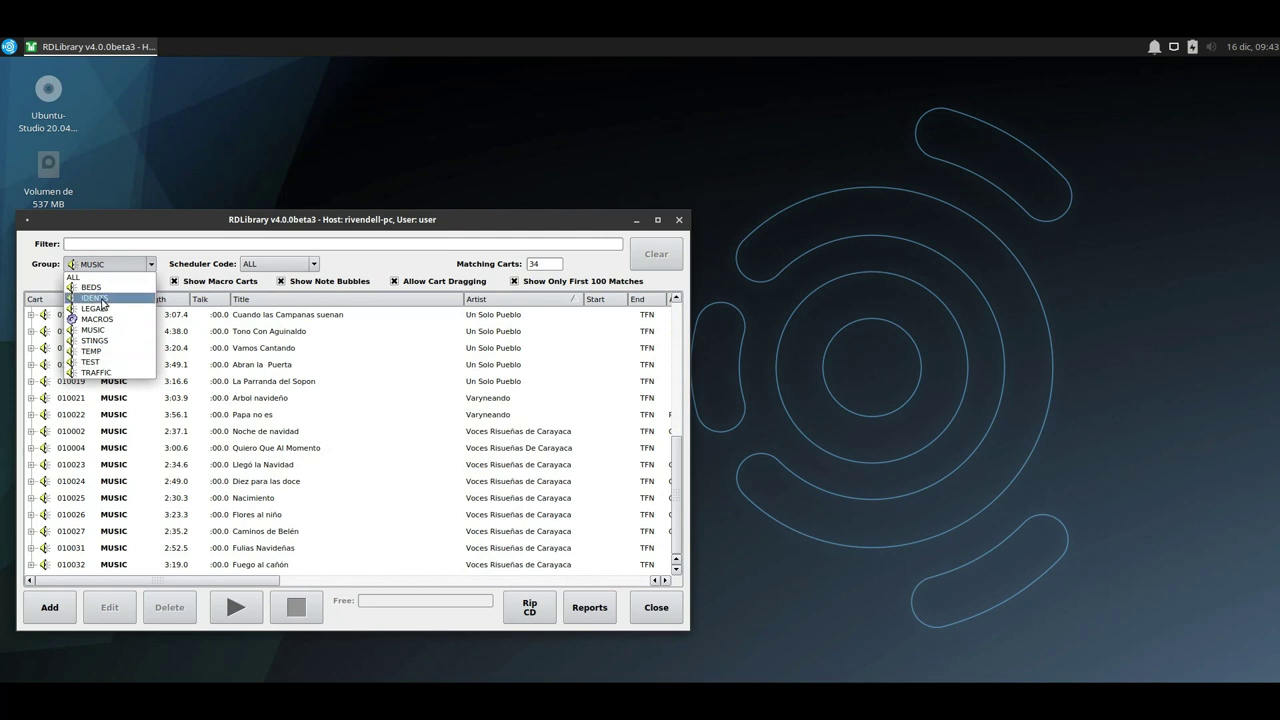
# Filter to IDENTS, preview Identificaciones Cortas 2021, and expand cart 010035's eleven cuts.
pyautogui.click(117, 300)
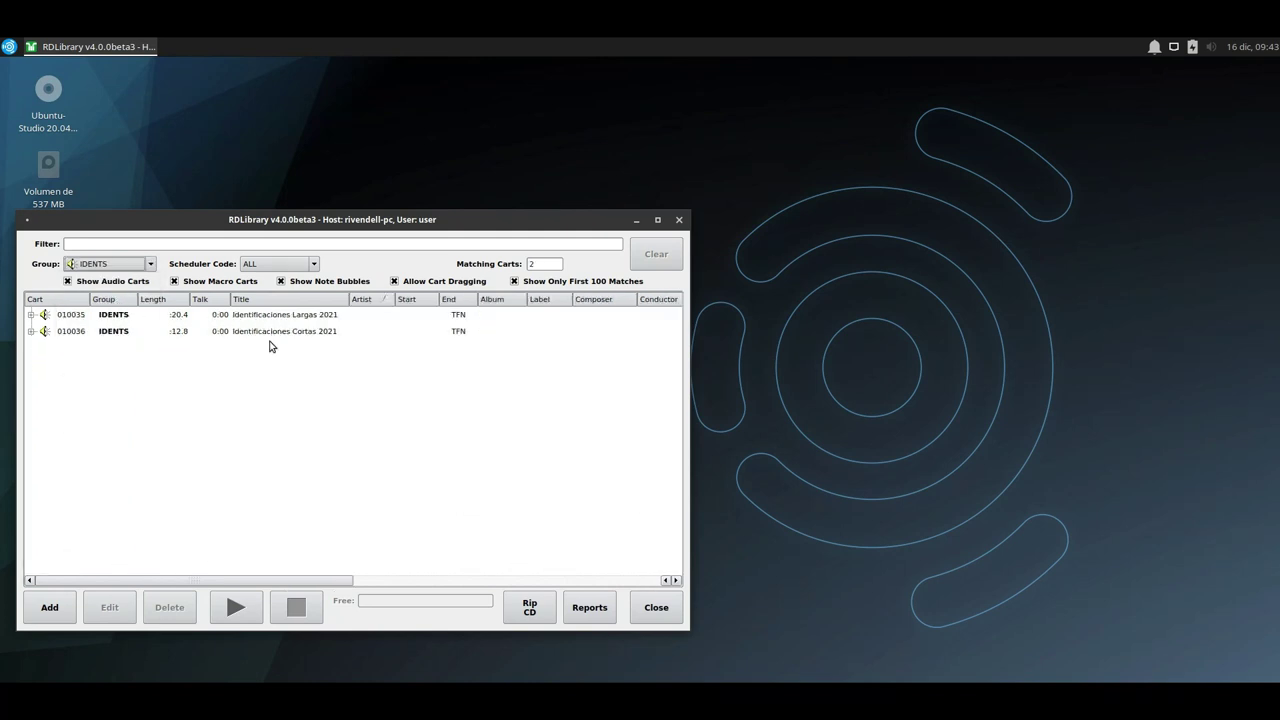
pyautogui.click(269, 317)
pyautogui.click(252, 330)
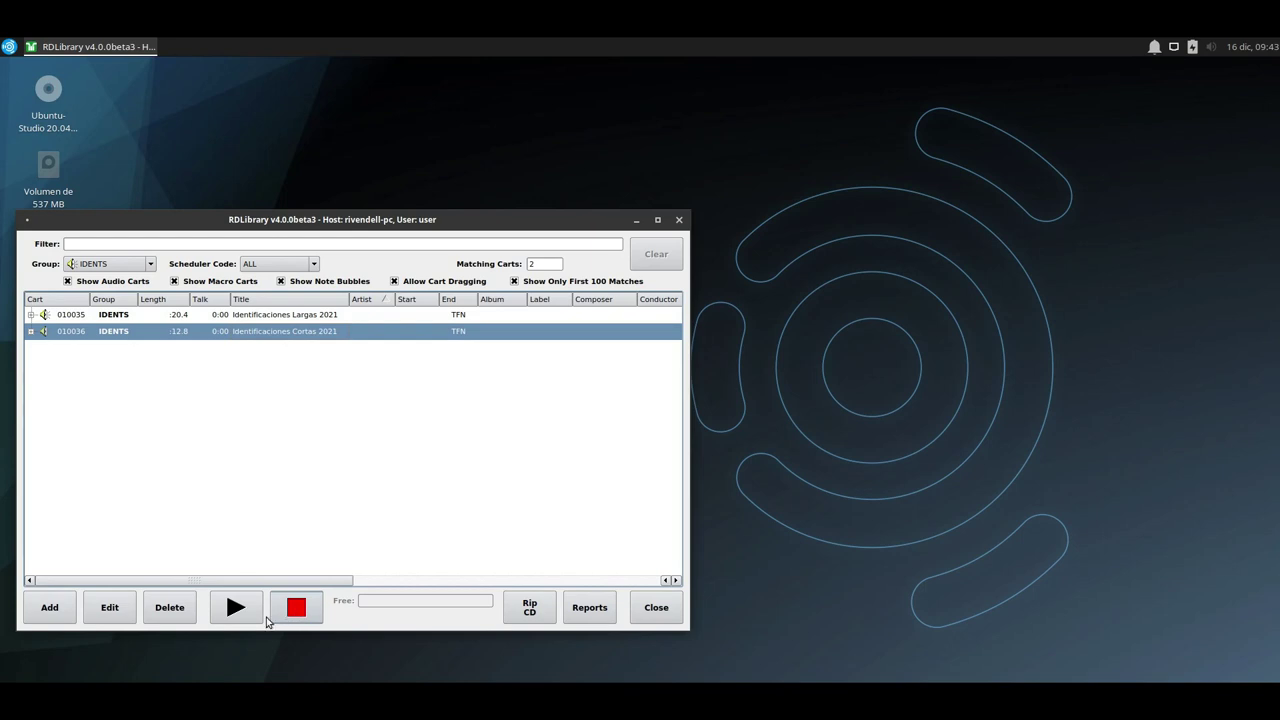
pyautogui.click(239, 610)
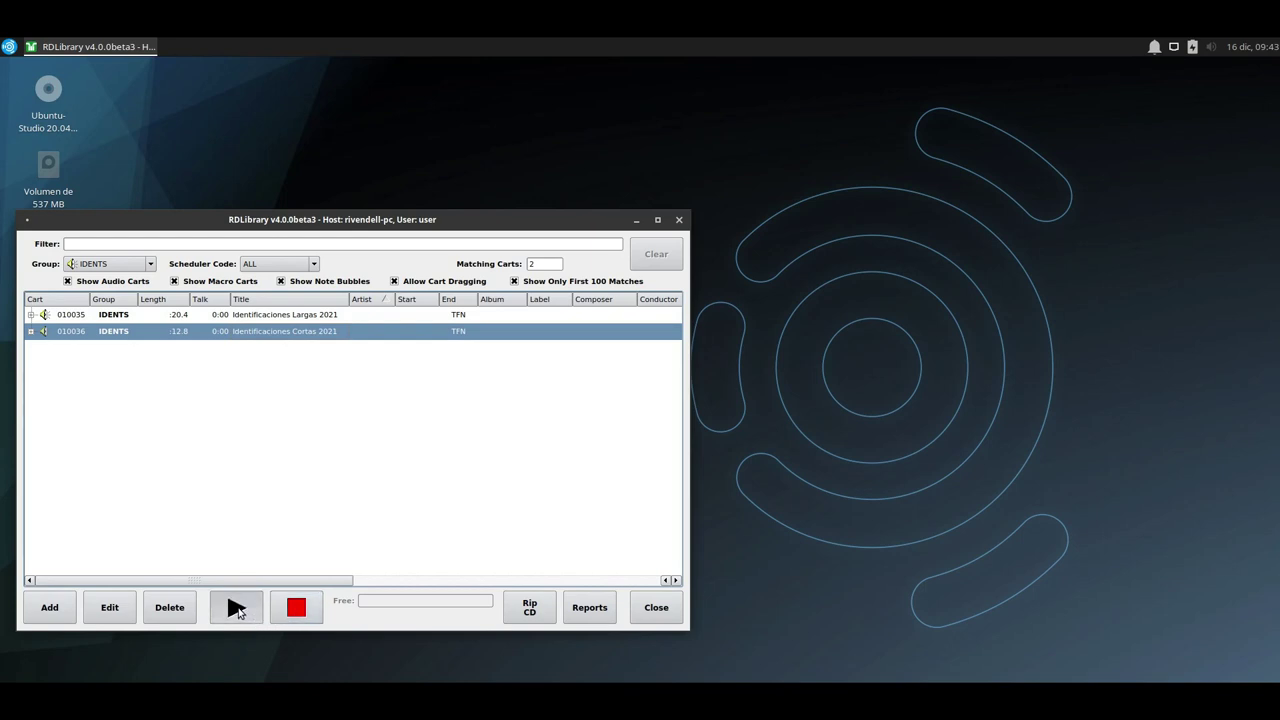
pyautogui.click(304, 608)
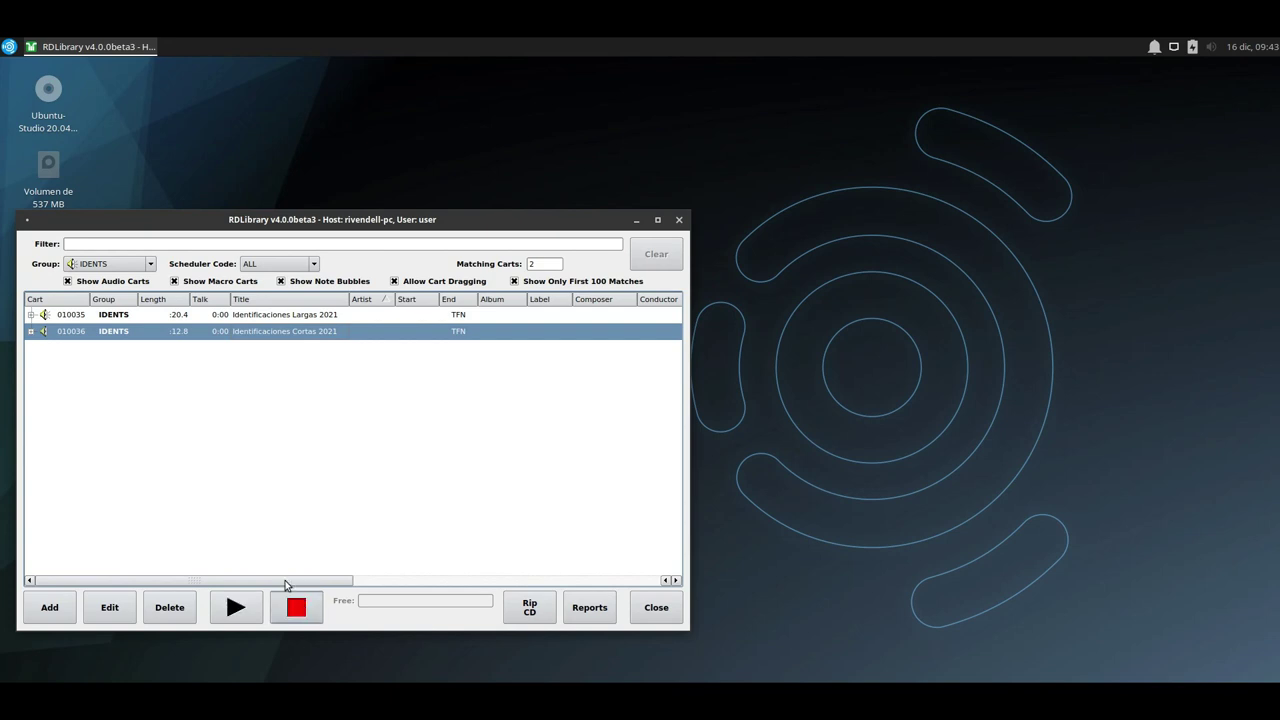
pyautogui.click(90, 316)
pyautogui.click(30, 314)
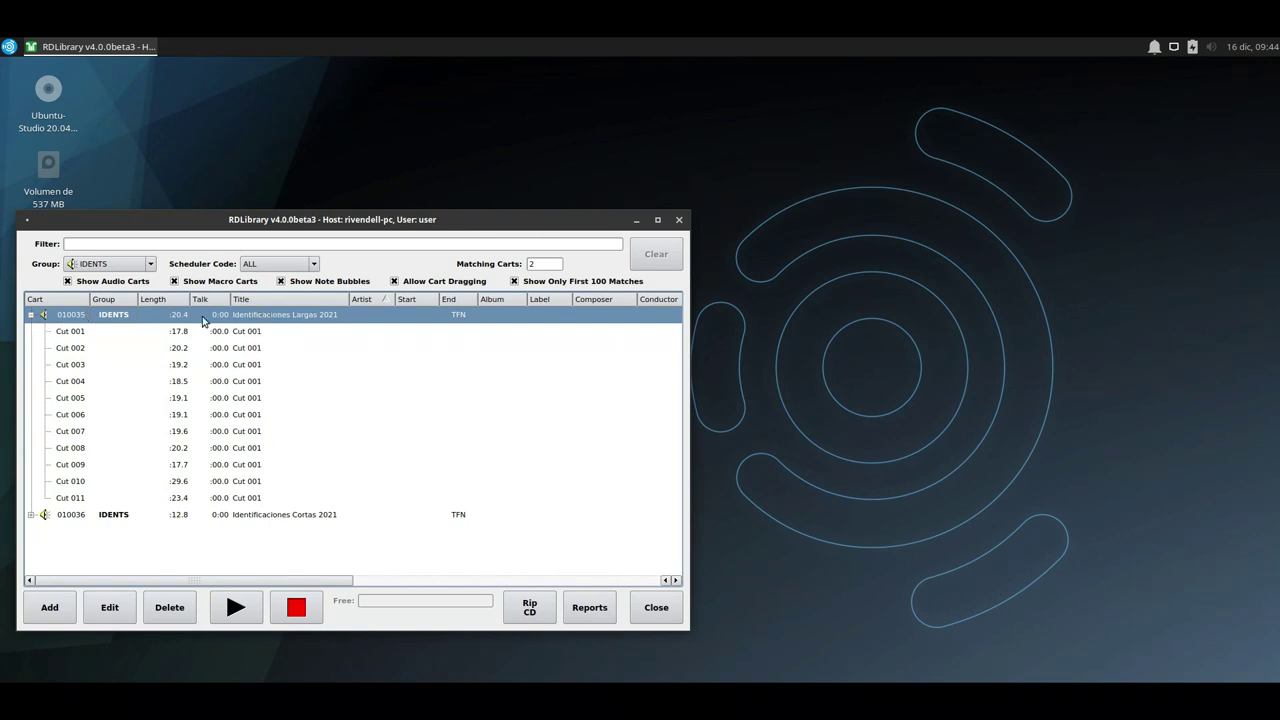
pyautogui.click(109, 607)
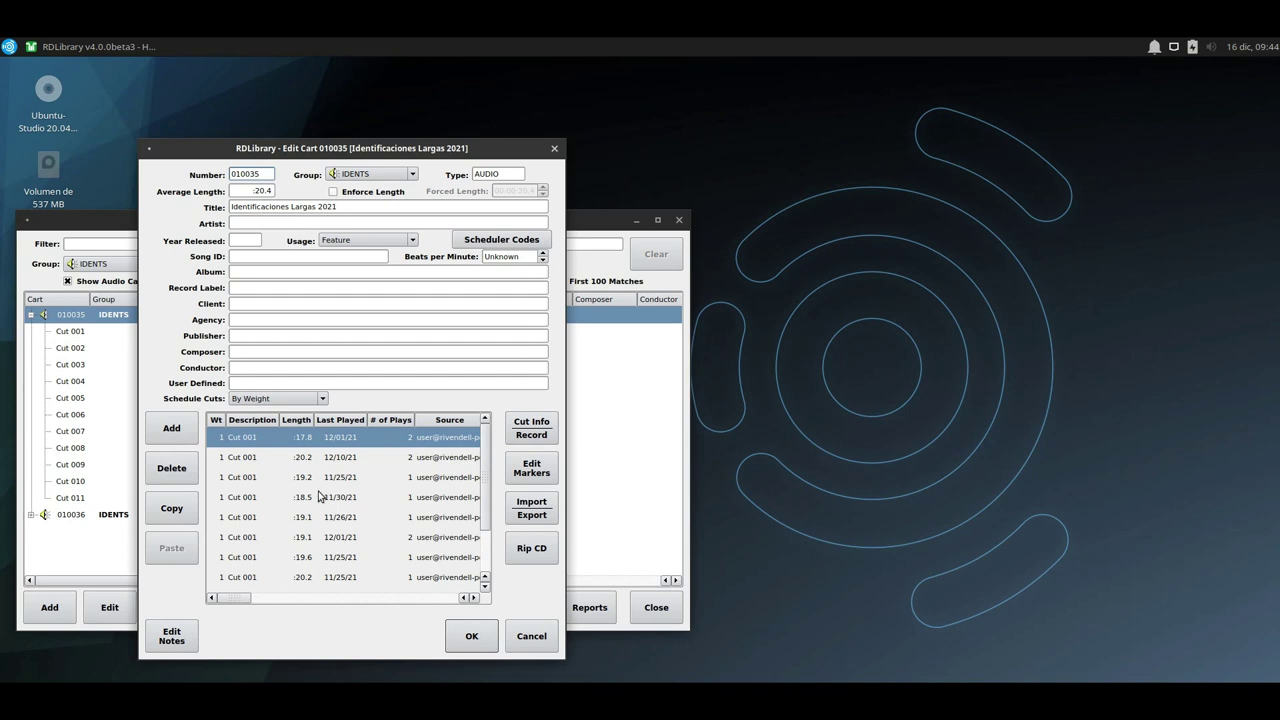
pyautogui.moveTo(325, 460); pyautogui.dragTo(330, 520)
pyautogui.click(334, 440)
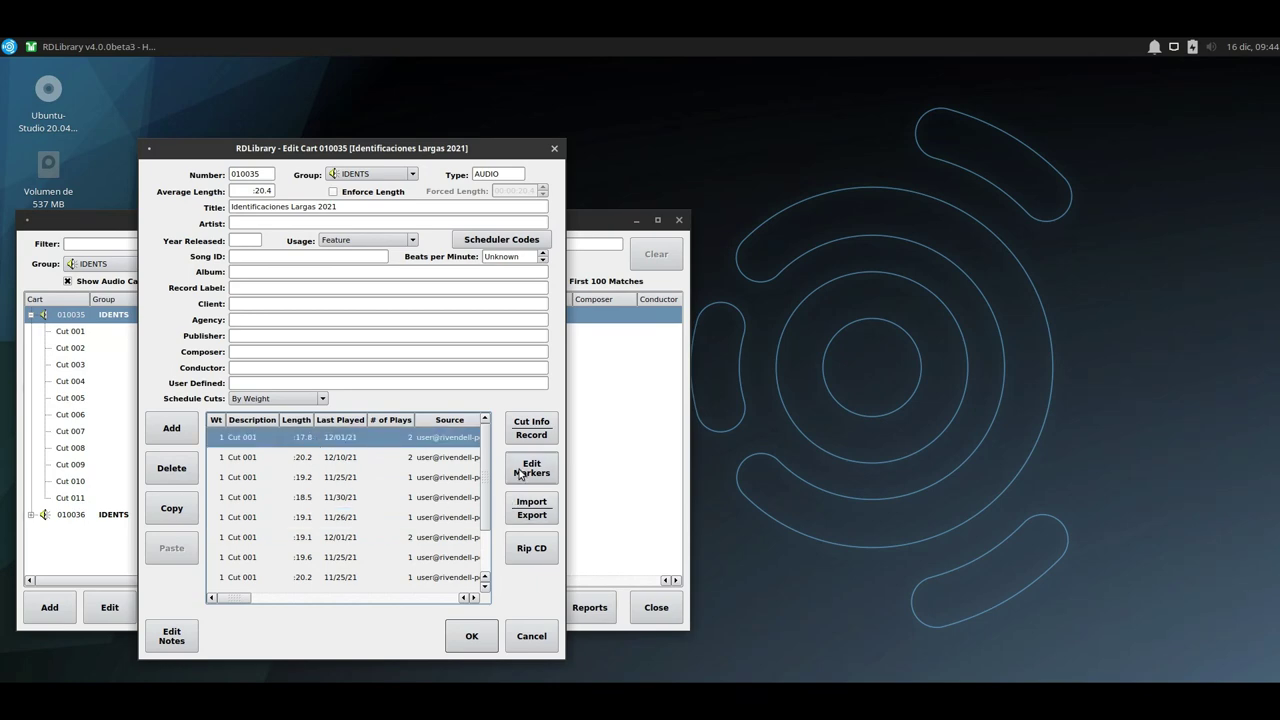
pyautogui.click(521, 469)
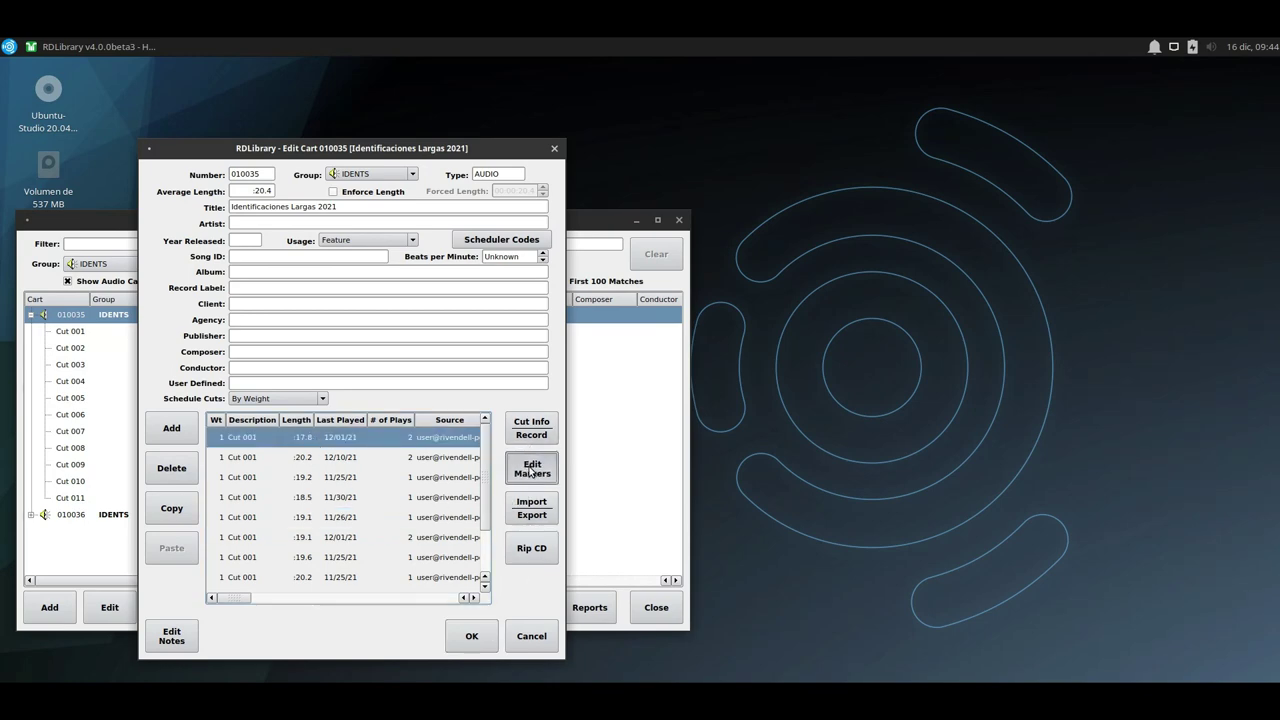
pyautogui.click(666, 564)
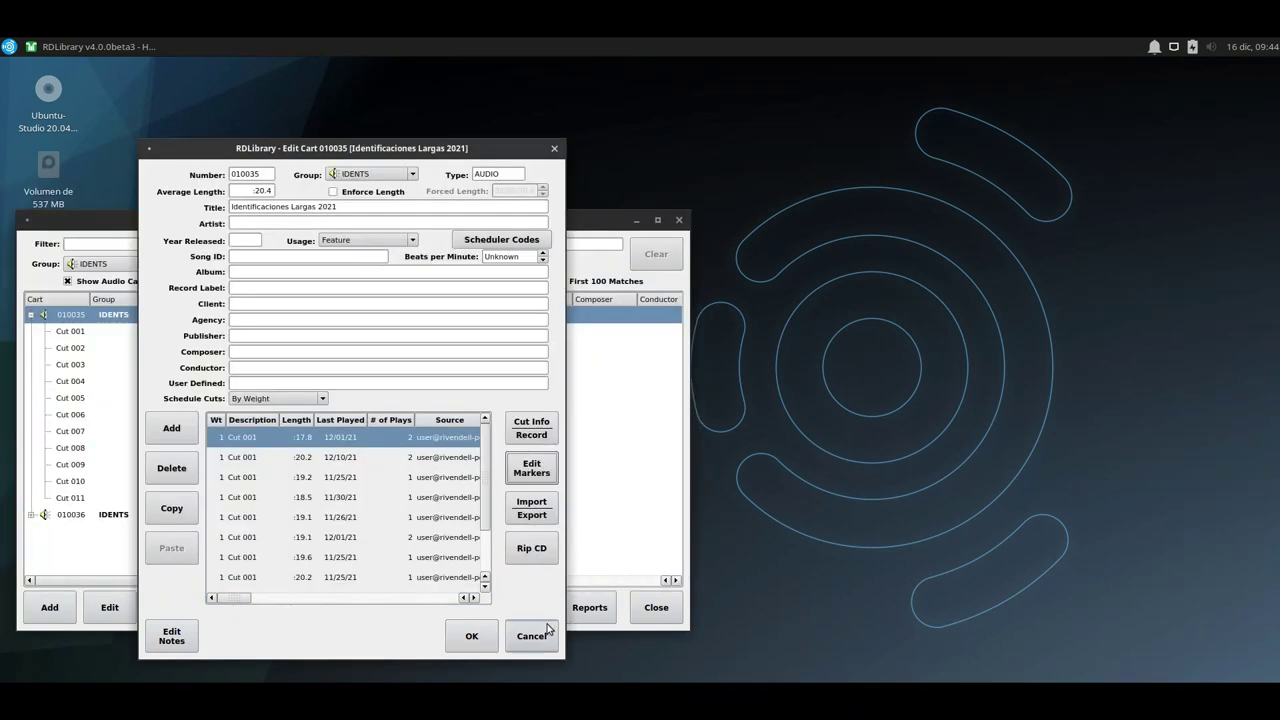
pyautogui.click(531, 635)
pyautogui.click(74, 331)
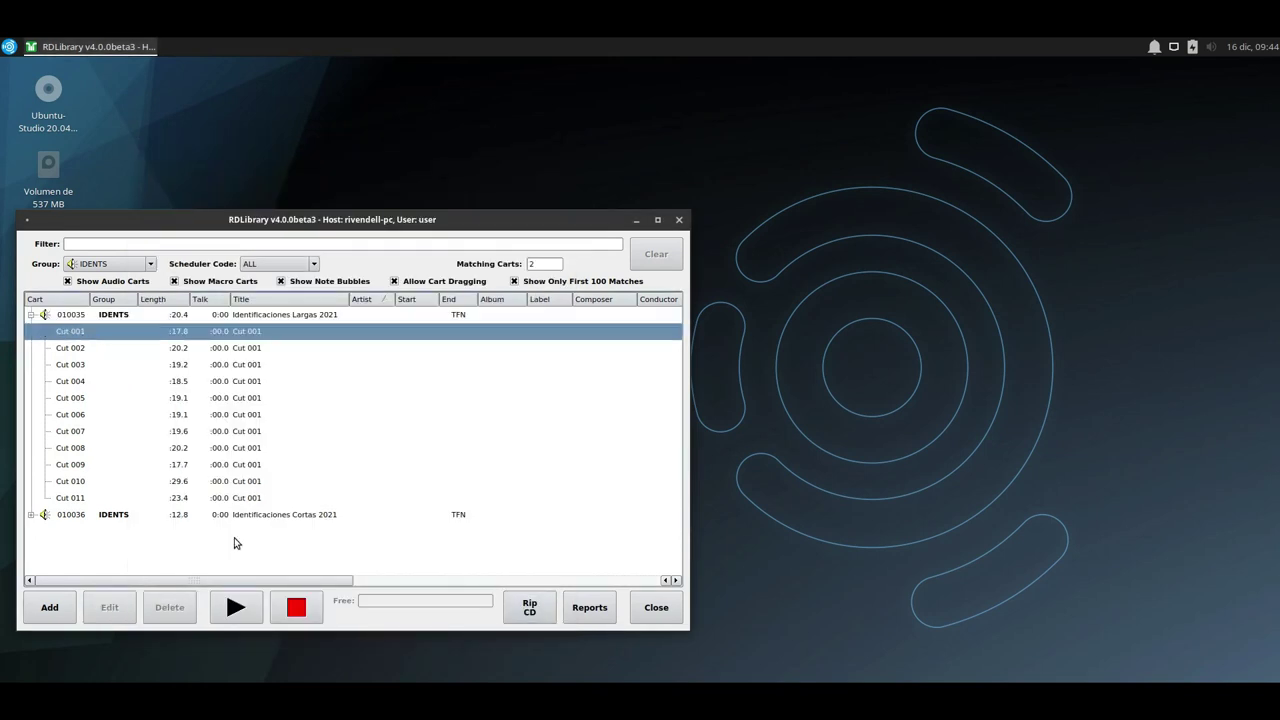
# Audition Cuts 001, 004 and 007 of cart 010035.
pyautogui.click(236, 608)
pyautogui.click(296, 620)
pyautogui.click(108, 385)
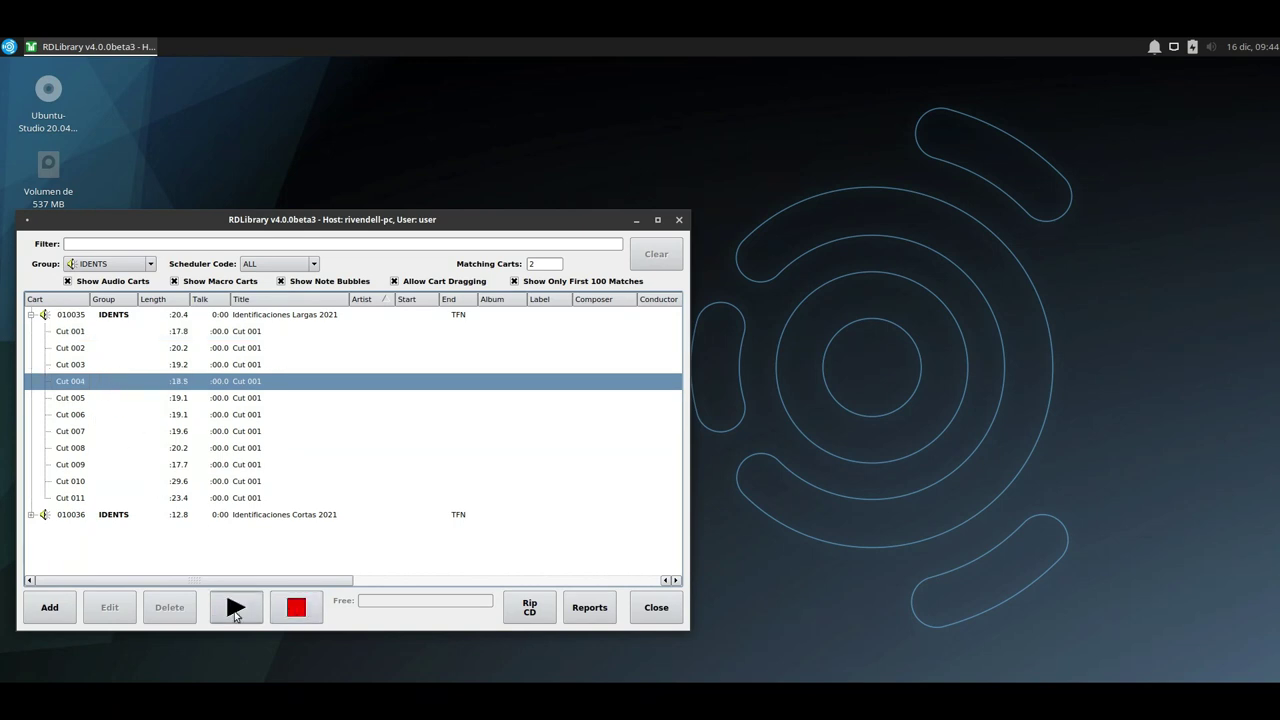
pyautogui.click(236, 612)
pyautogui.click(297, 612)
pyautogui.click(85, 432)
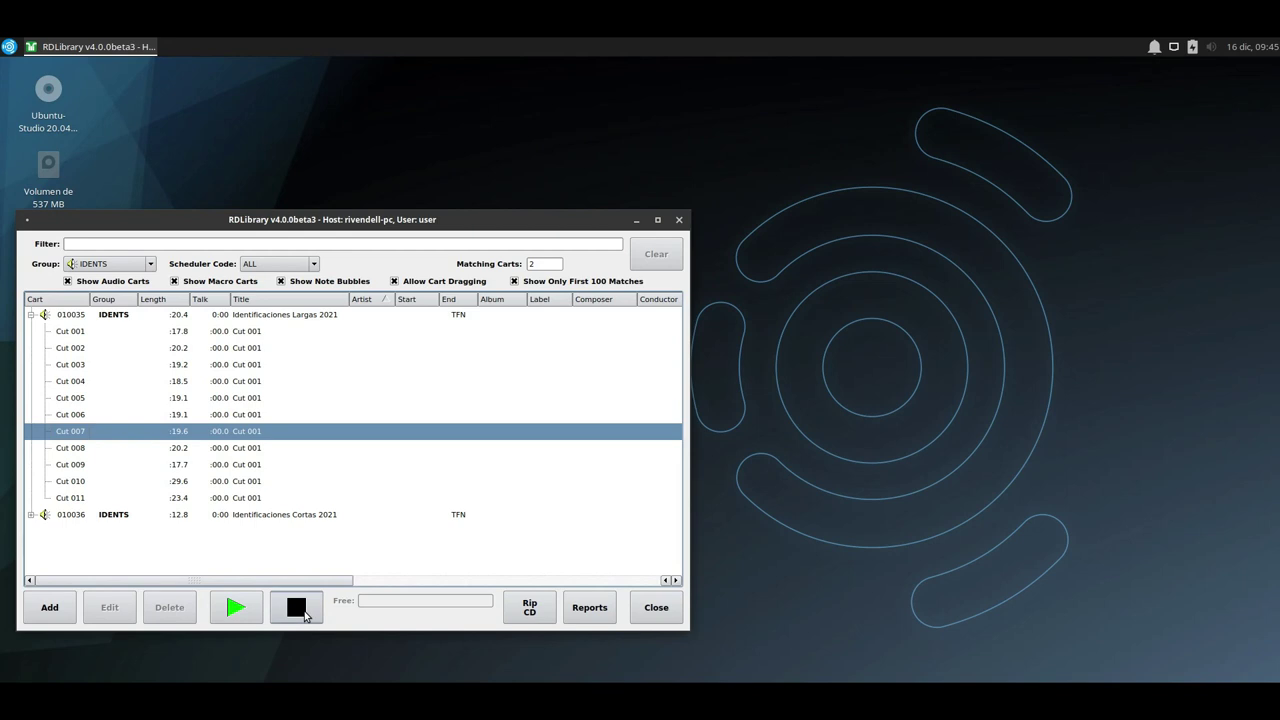
pyautogui.click(305, 613)
pyautogui.click(305, 613)
# Collapse cart 010035 and expand cart 010036 to list its cuts.
pyautogui.click(84, 500)
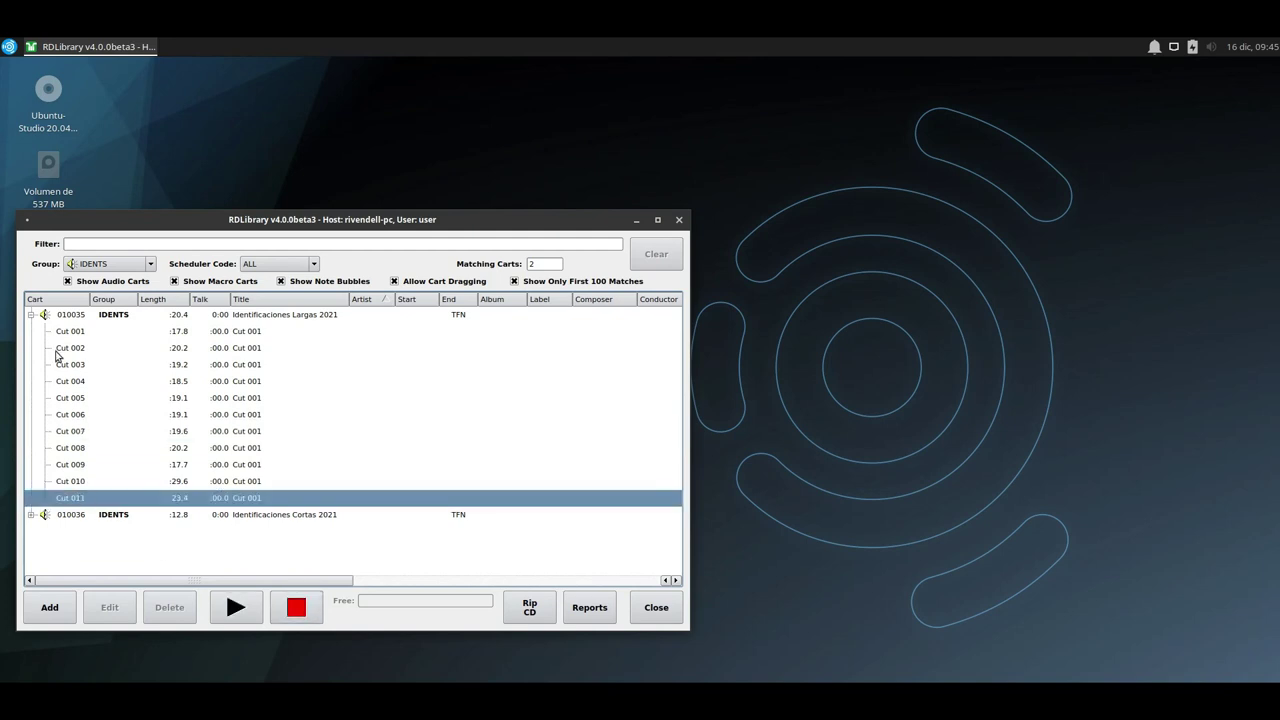
pyautogui.click(32, 316)
pyautogui.click(32, 332)
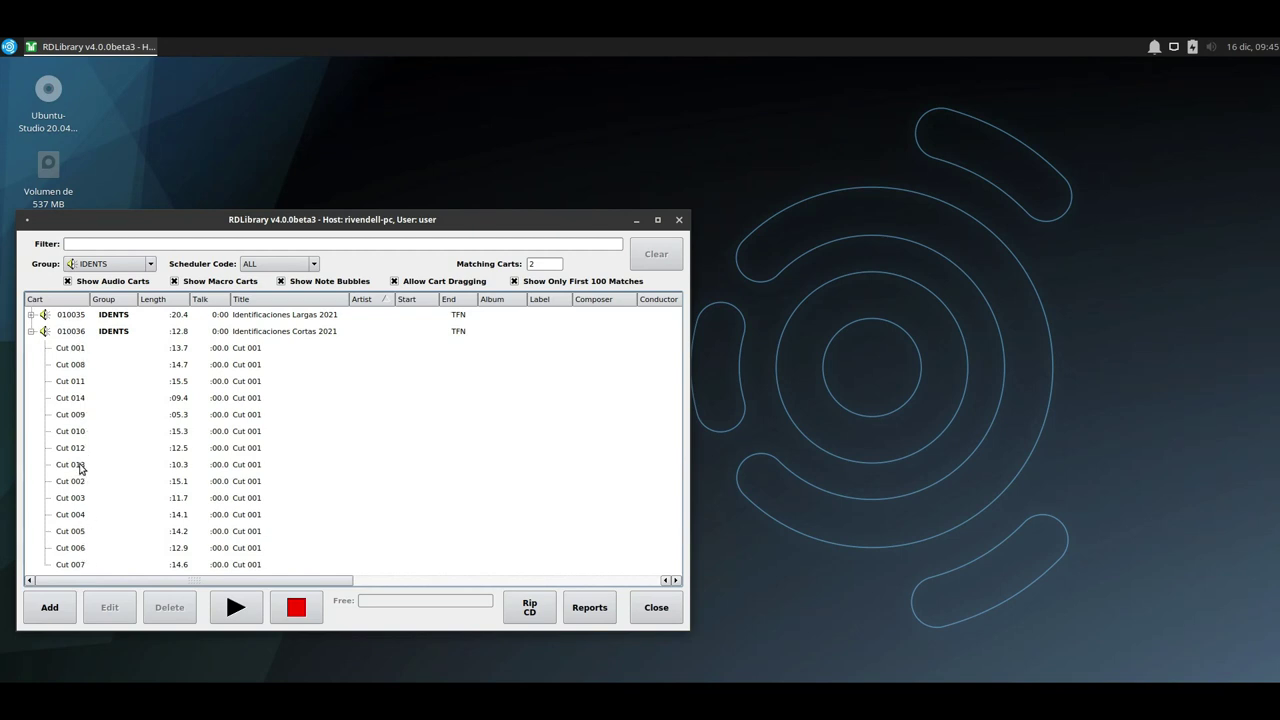
# Expand cart 010036, select its Cut 004 and play it as a preview.
pyautogui.click(90, 366)
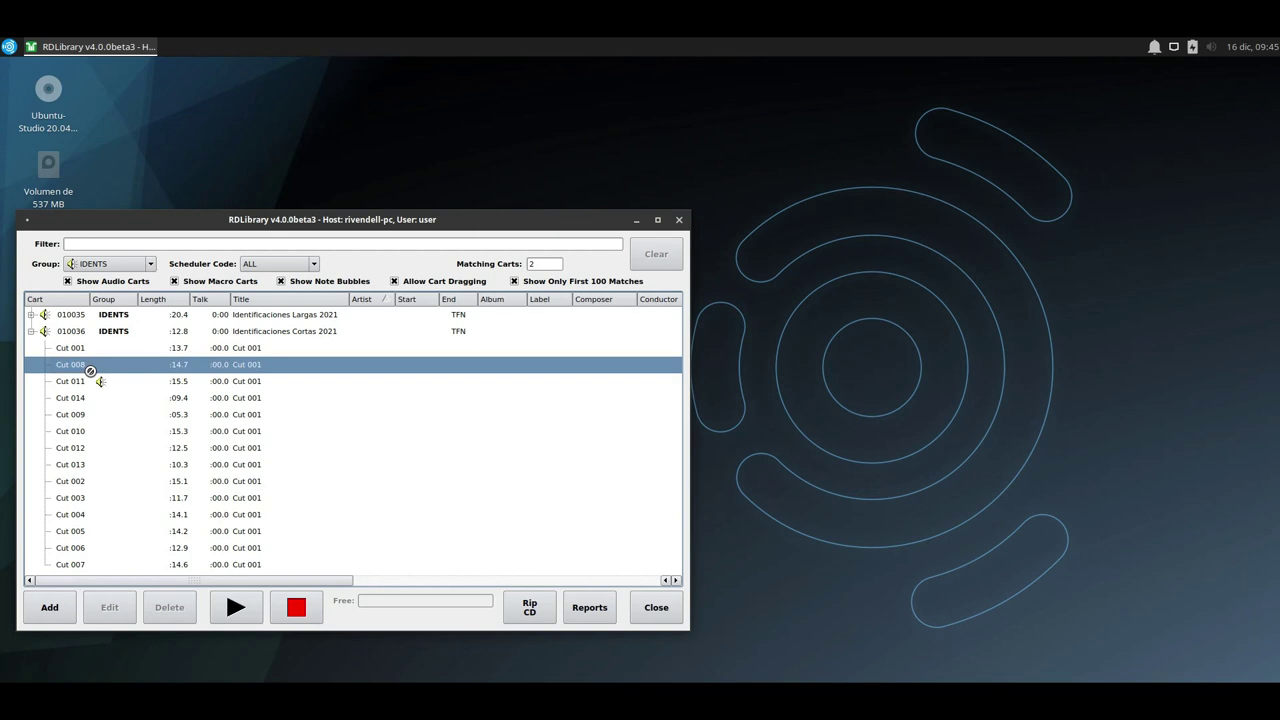
pyautogui.click(115, 479)
pyautogui.click(92, 462)
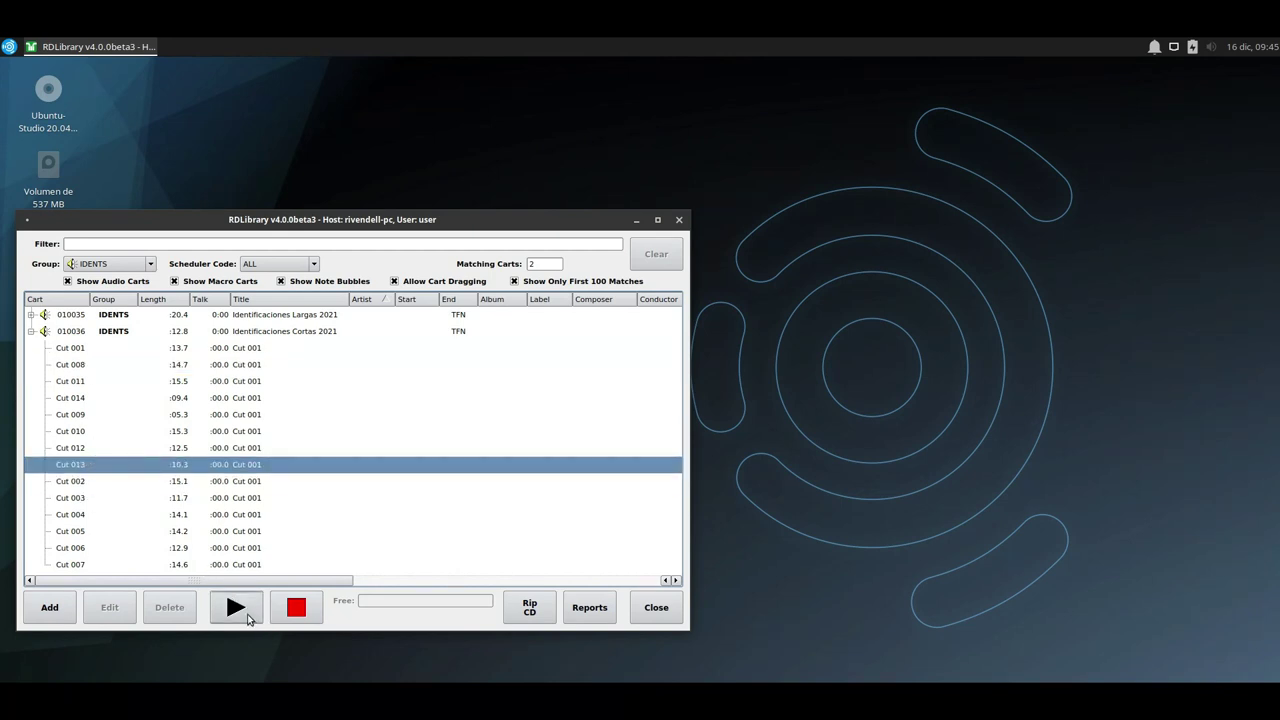
pyautogui.click(113, 332)
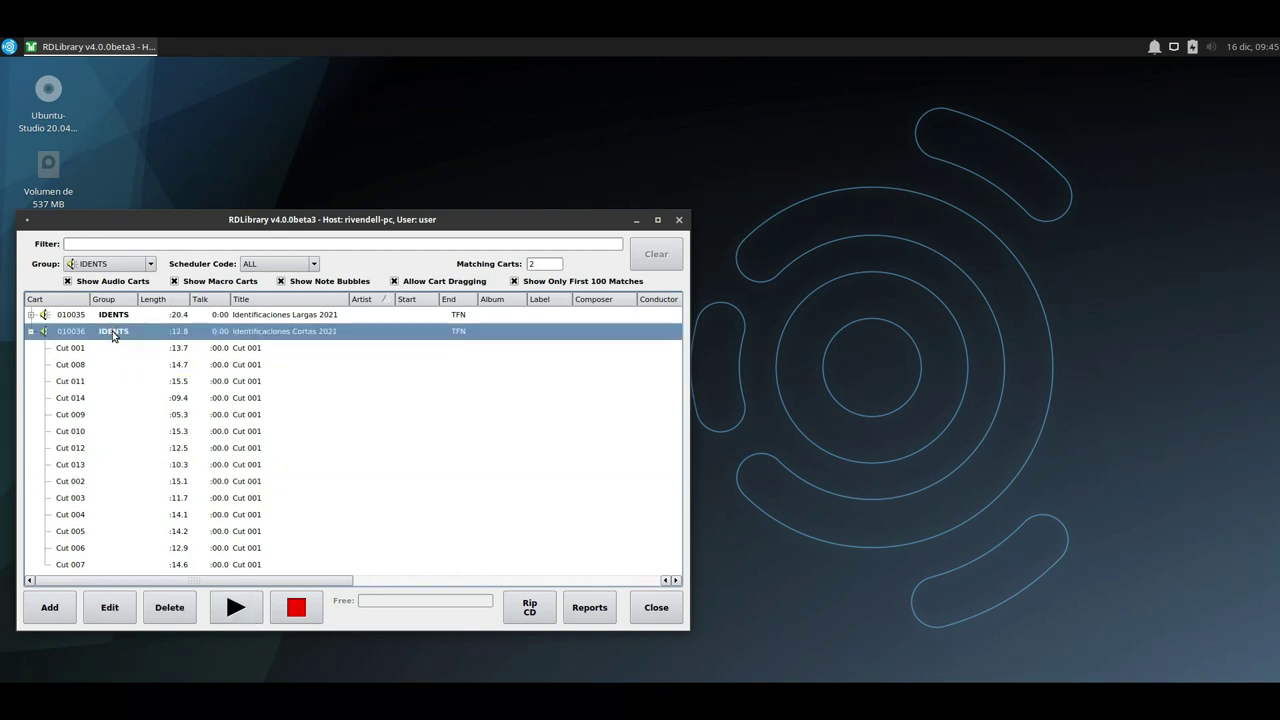
pyautogui.doubleClick(58, 335)
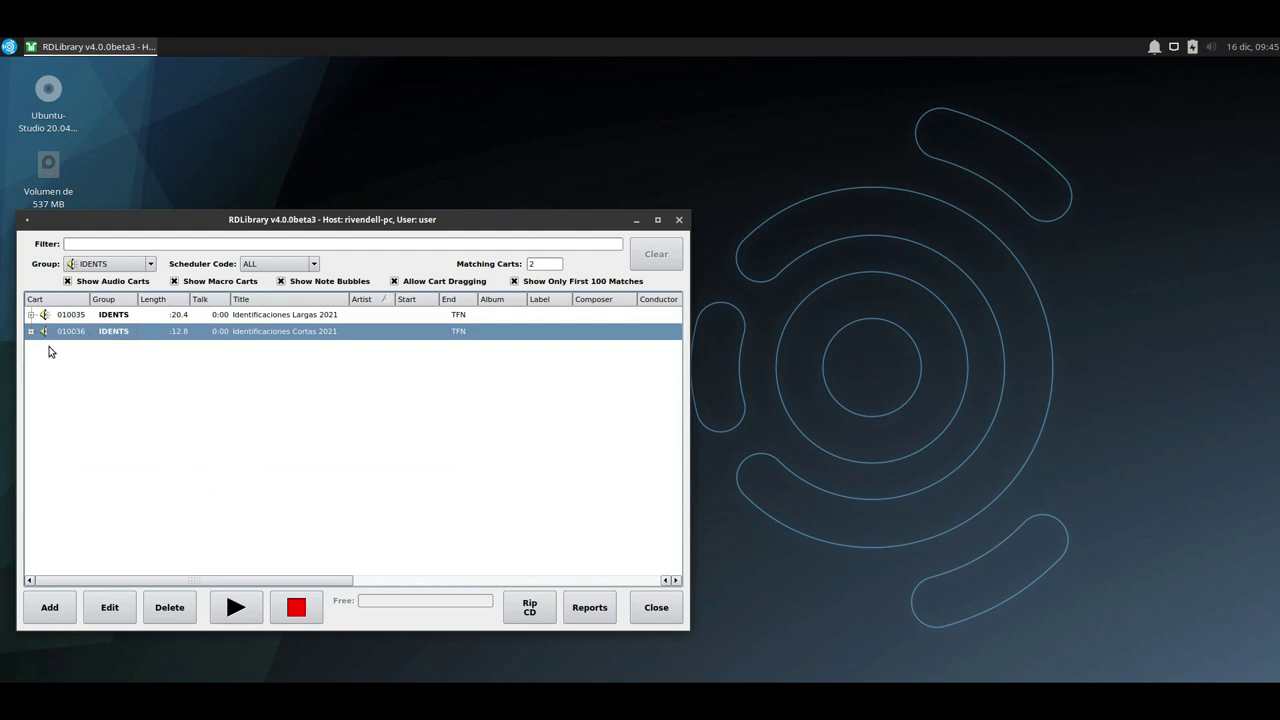
pyautogui.click(31, 332)
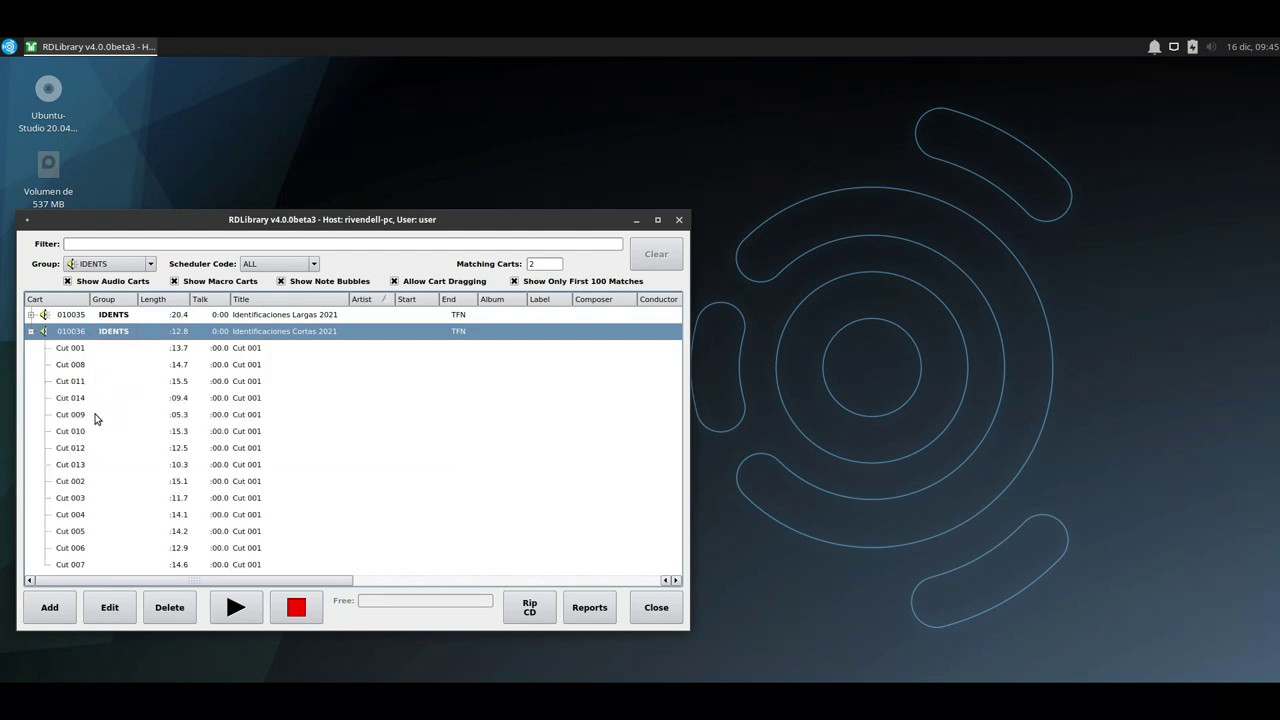
pyautogui.click(122, 515)
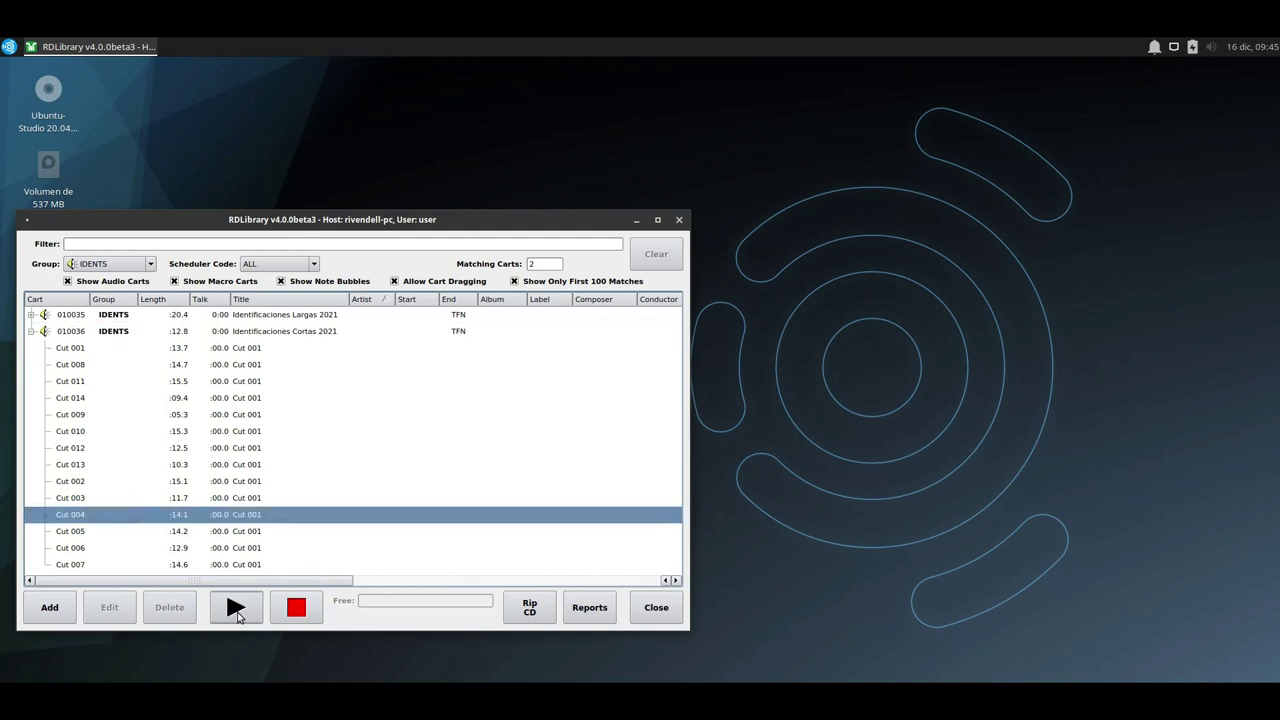
pyautogui.click(237, 610)
# Stop the RDLibrary preview and launch RDAirPlay from the Rivendell applications menu.
pyautogui.click(305, 612)
pyautogui.click(8, 46)
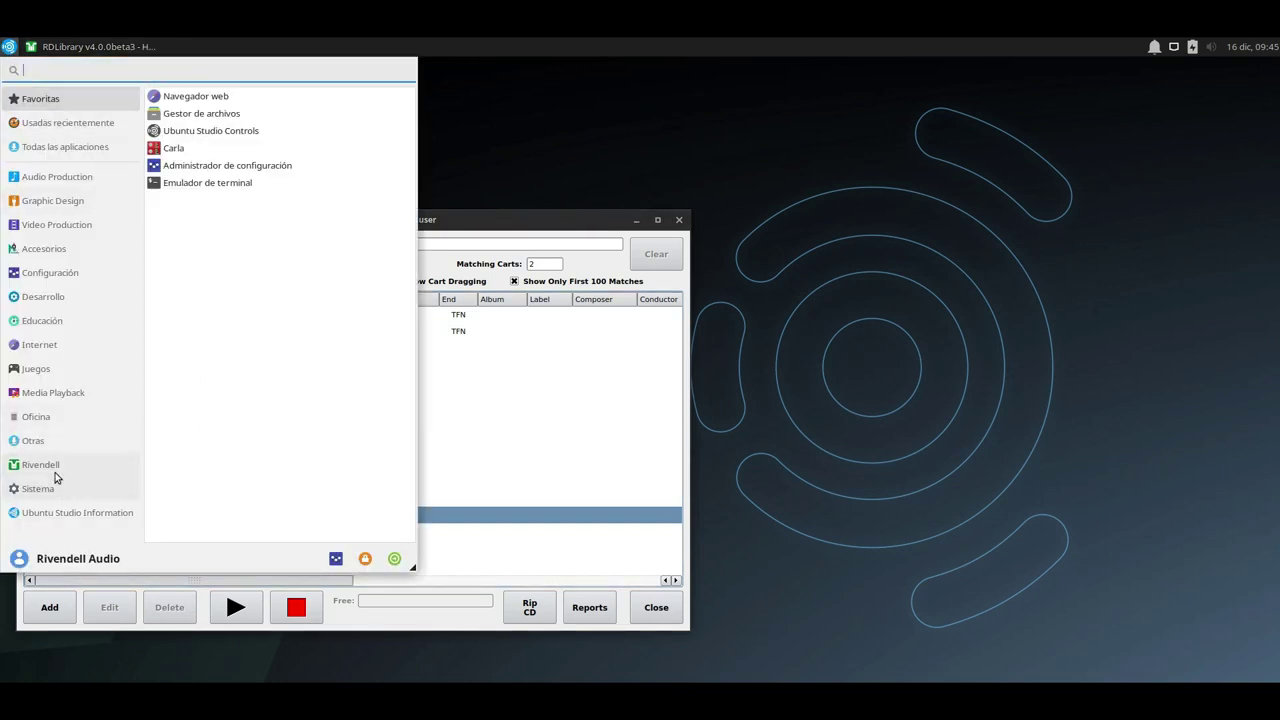
pyautogui.click(55, 472)
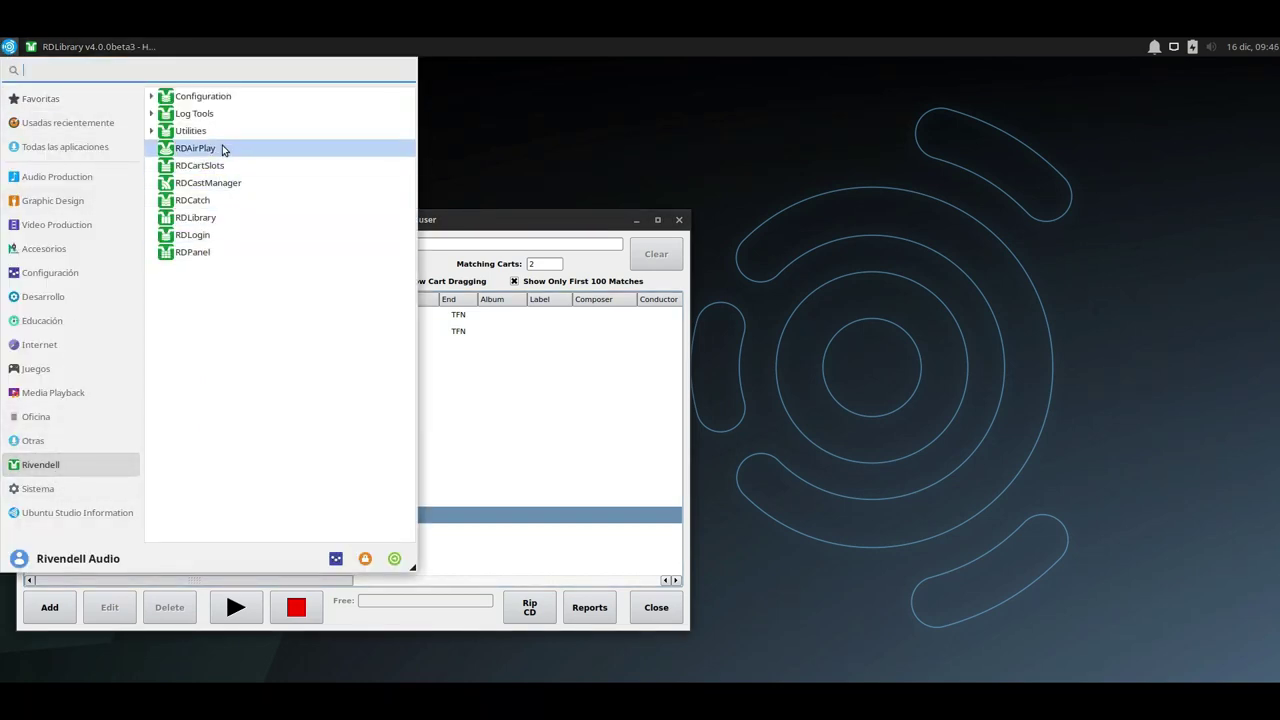
pyautogui.click(223, 149)
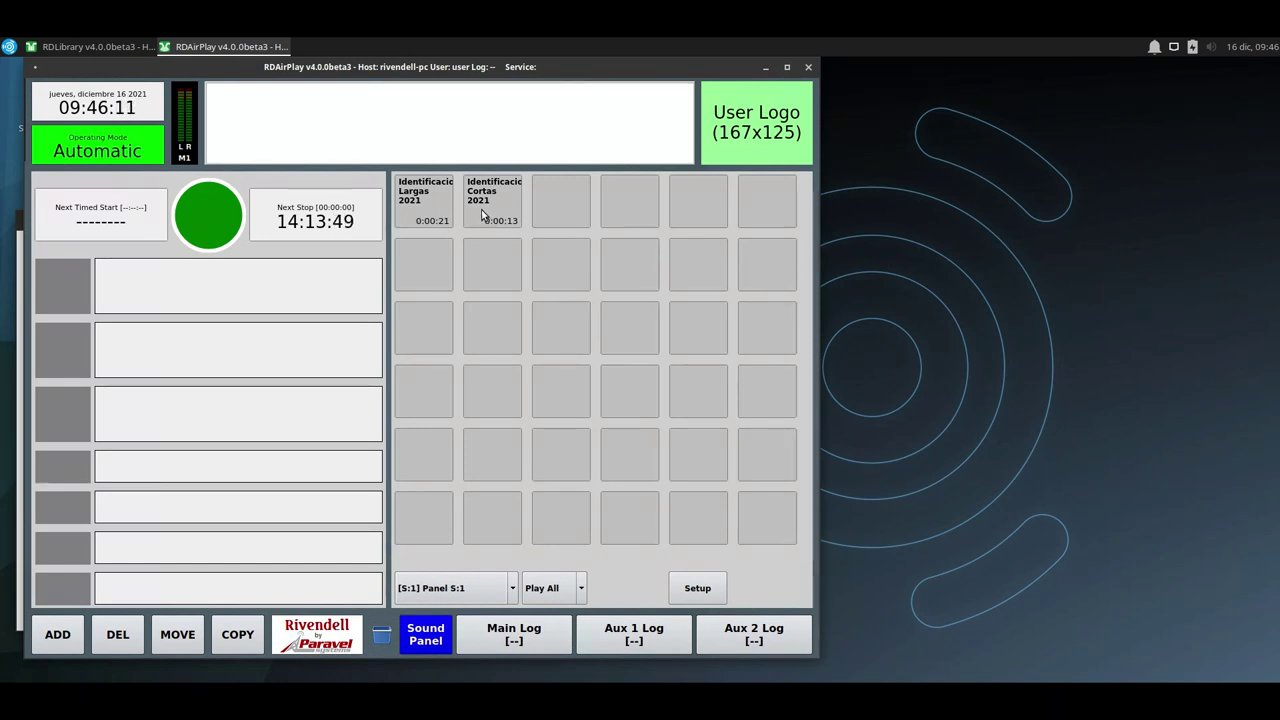
# Play and stop the Identificaciones Cortas 2021 sound-panel button several times.
pyautogui.click(482, 213)
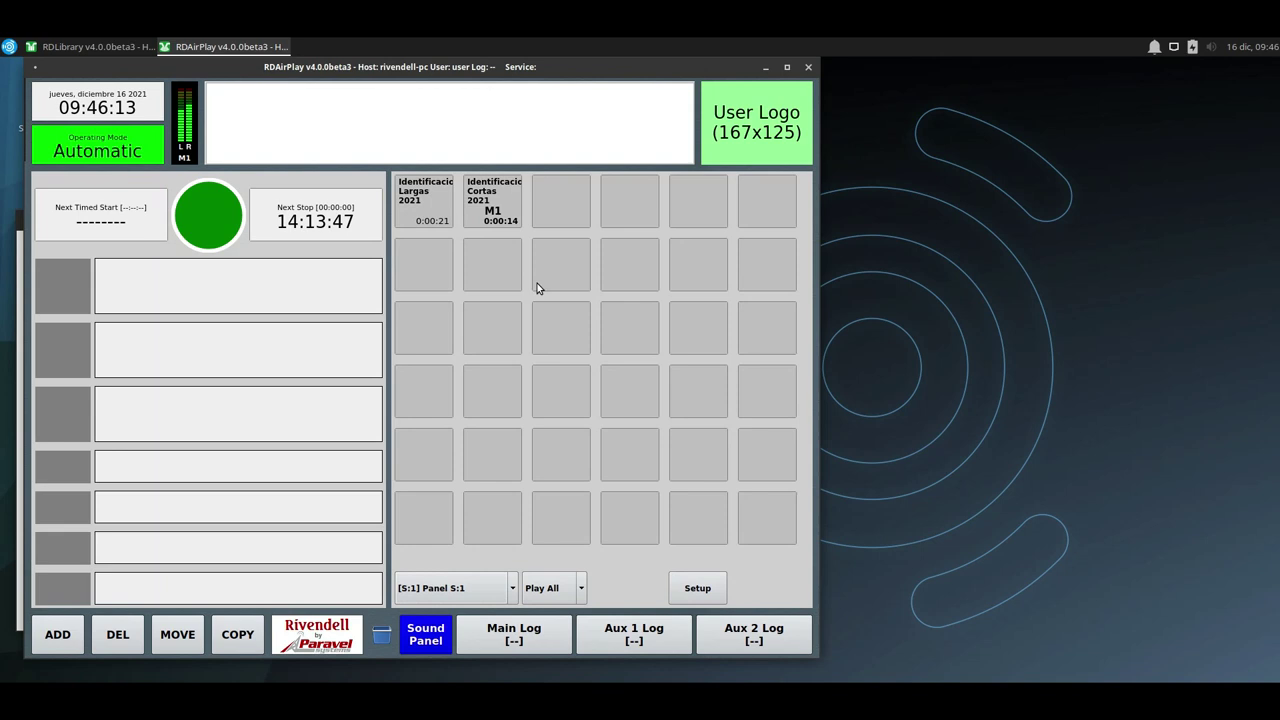
pyautogui.click(493, 212)
pyautogui.click(490, 207)
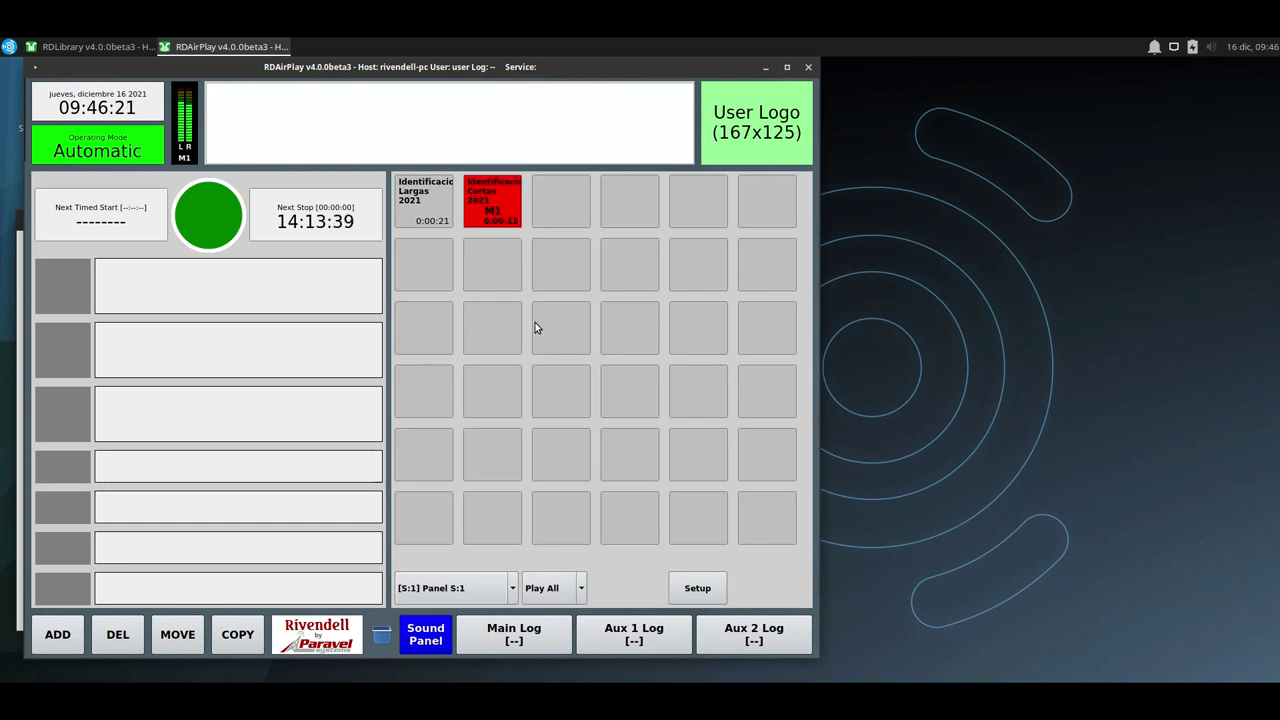
pyautogui.click(498, 209)
pyautogui.click(492, 205)
pyautogui.click(492, 226)
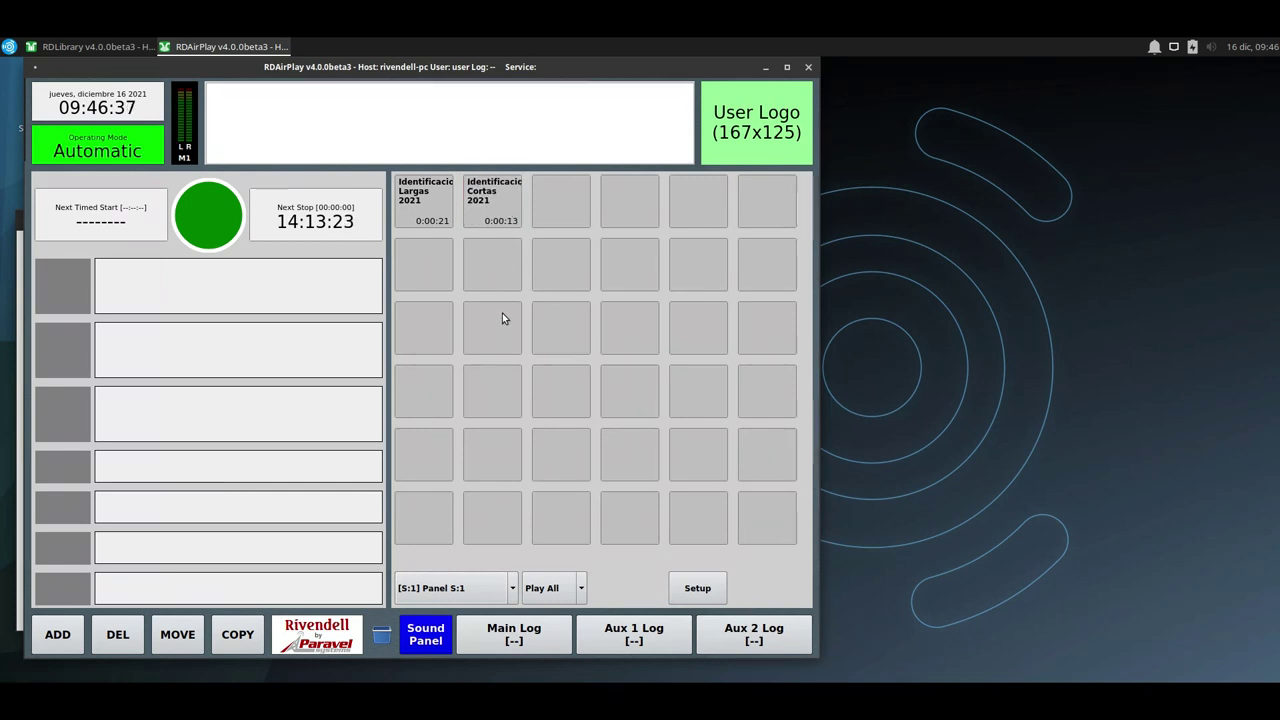
pyautogui.click(493, 203)
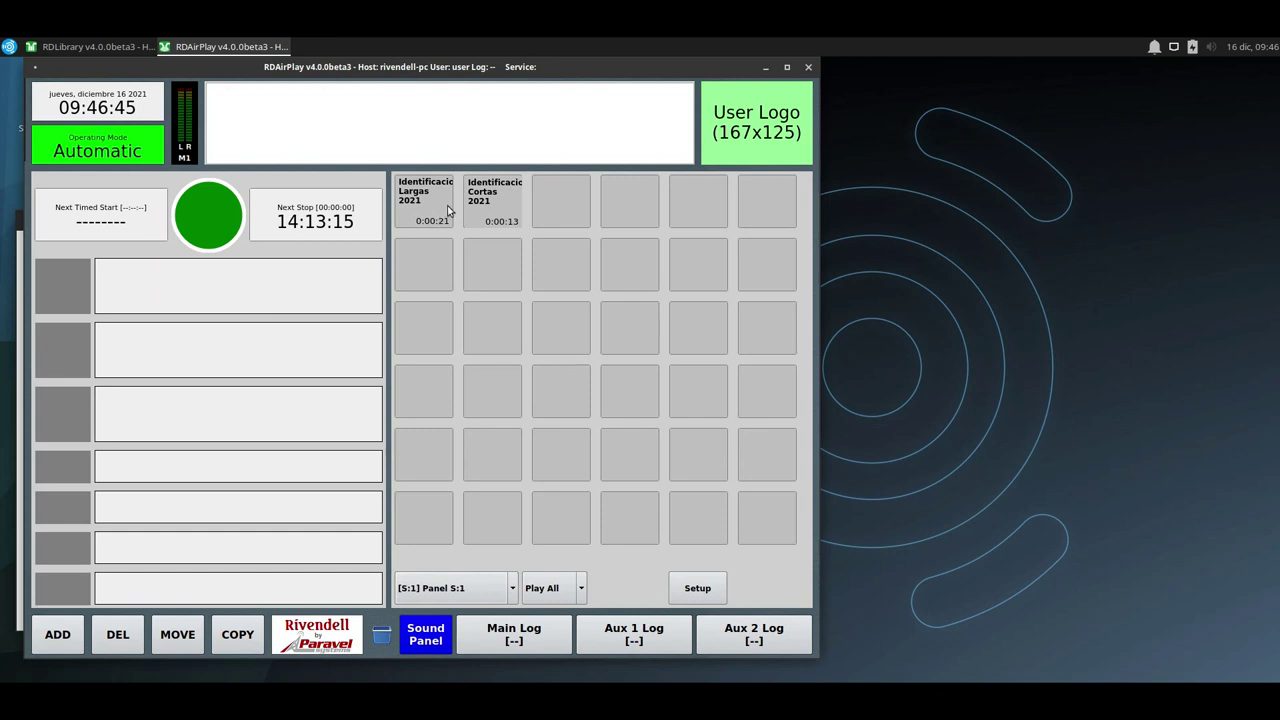
# Drag the Cortas cart onto the first, second, fourth and fifth log lines.
pyautogui.moveTo(488, 209); pyautogui.dragTo(180, 300)
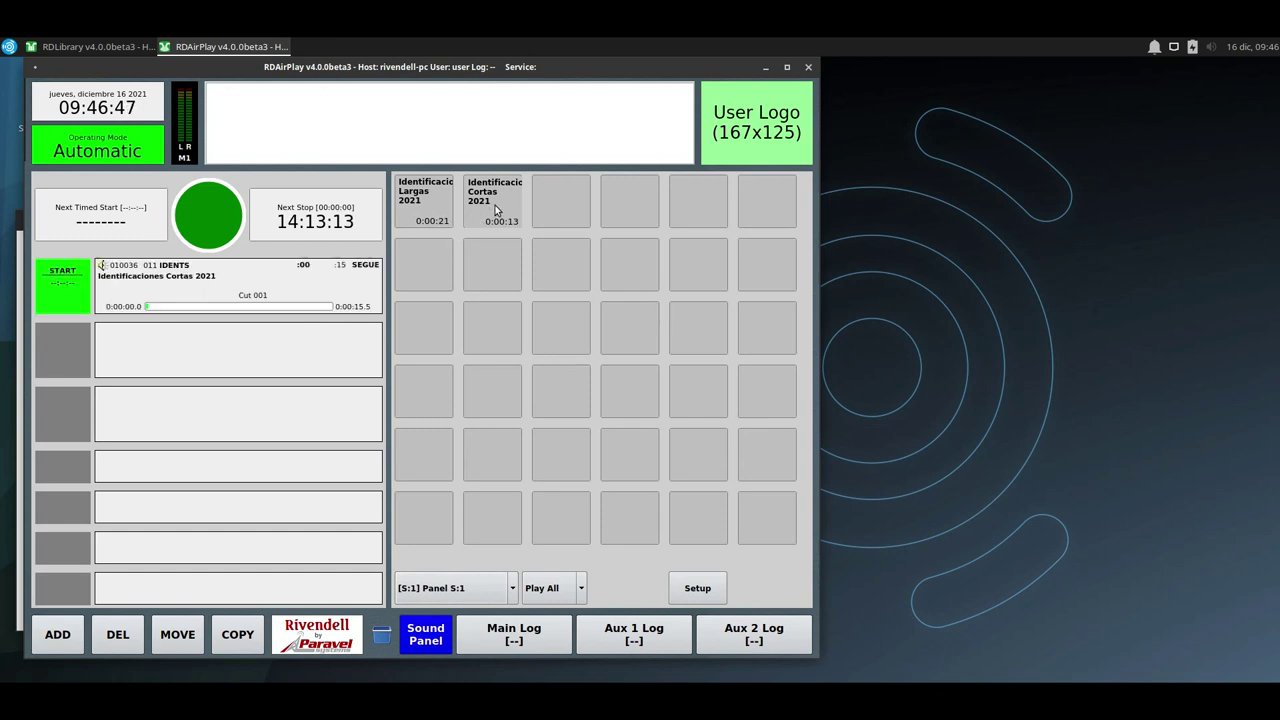
pyautogui.moveTo(495, 210); pyautogui.dragTo(195, 410)
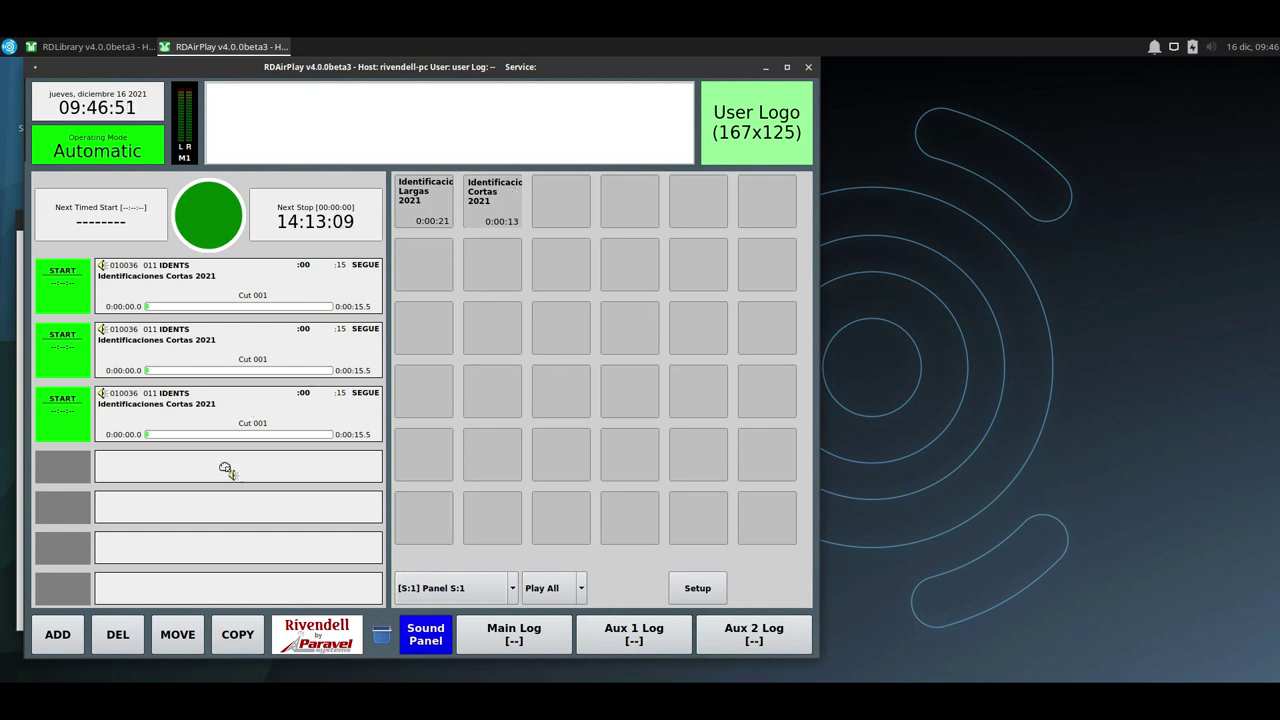
pyautogui.moveTo(226, 469); pyautogui.dragTo(226, 470)
pyautogui.moveTo(496, 209); pyautogui.dragTo(245, 507)
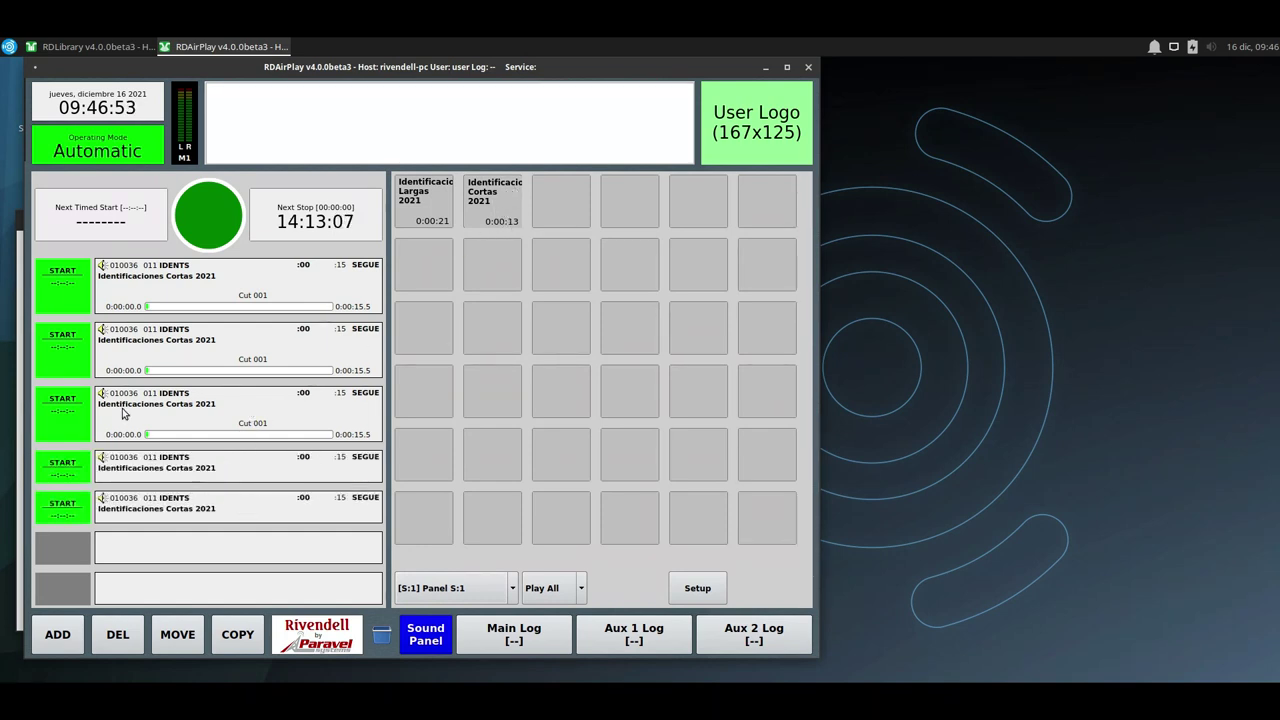
# Start each Cortas log event in turn so they play back-to-back.
pyautogui.click(76, 311)
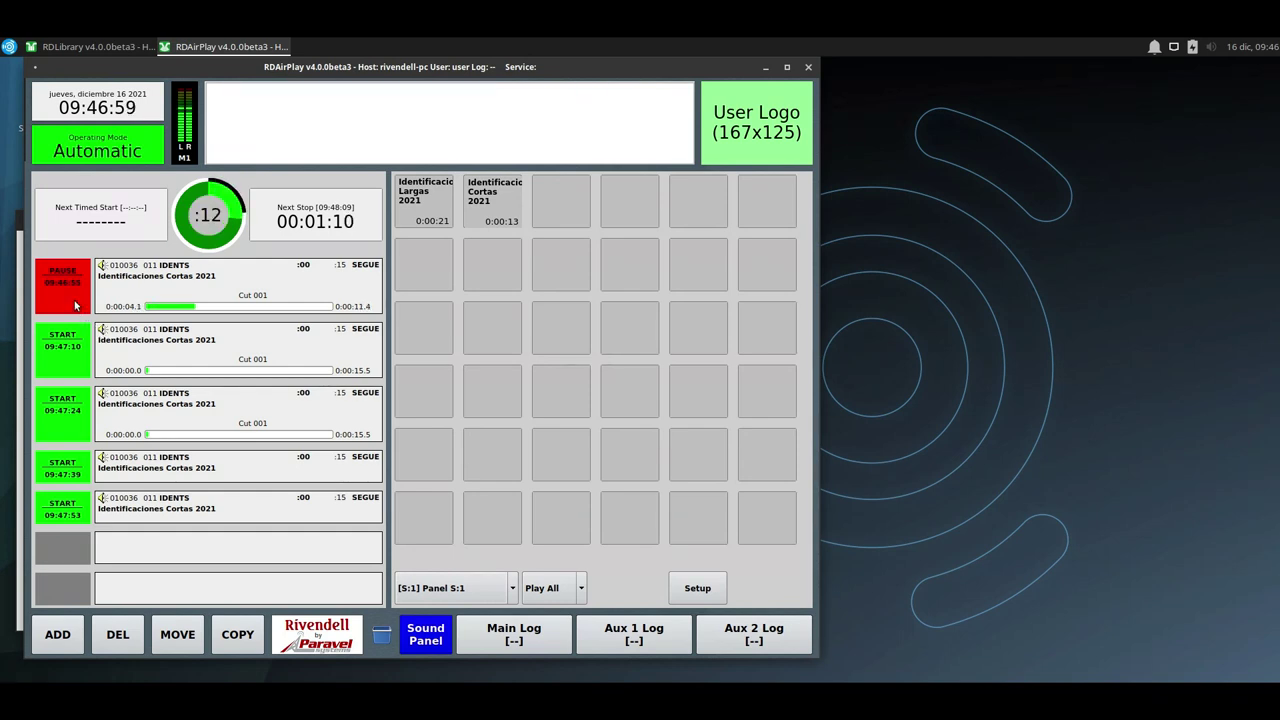
pyautogui.click(72, 351)
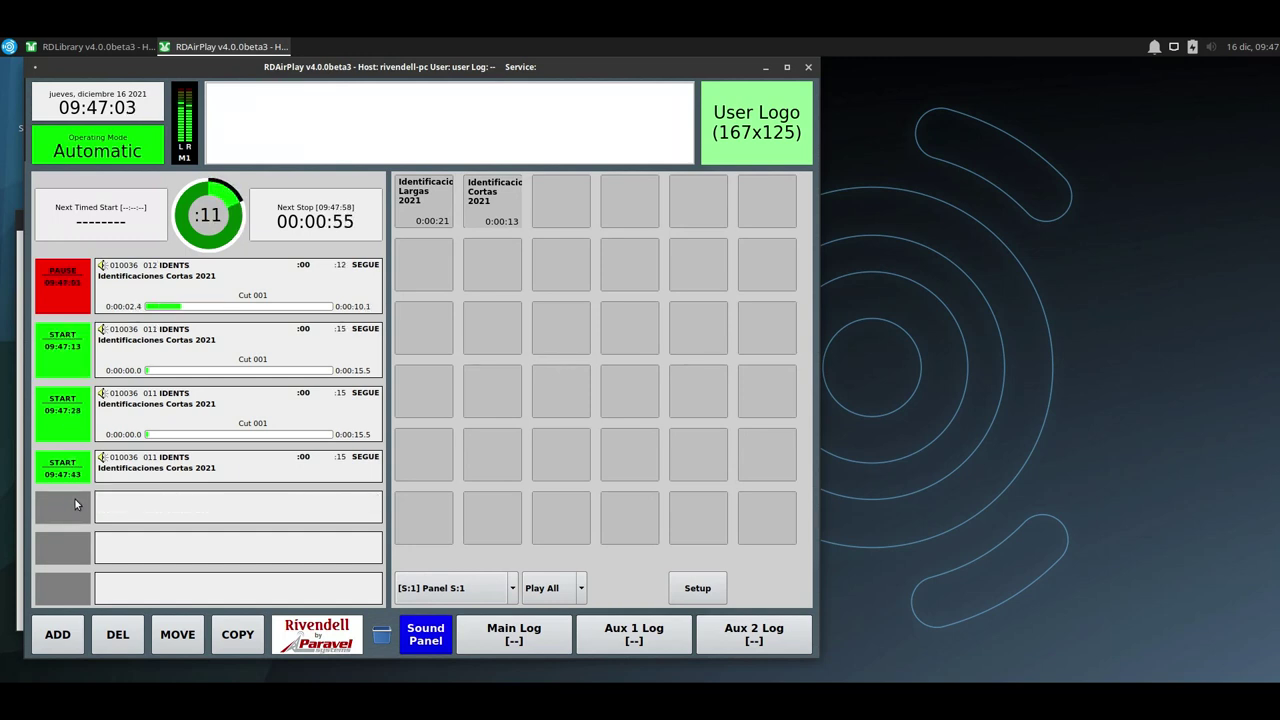
pyautogui.click(65, 374)
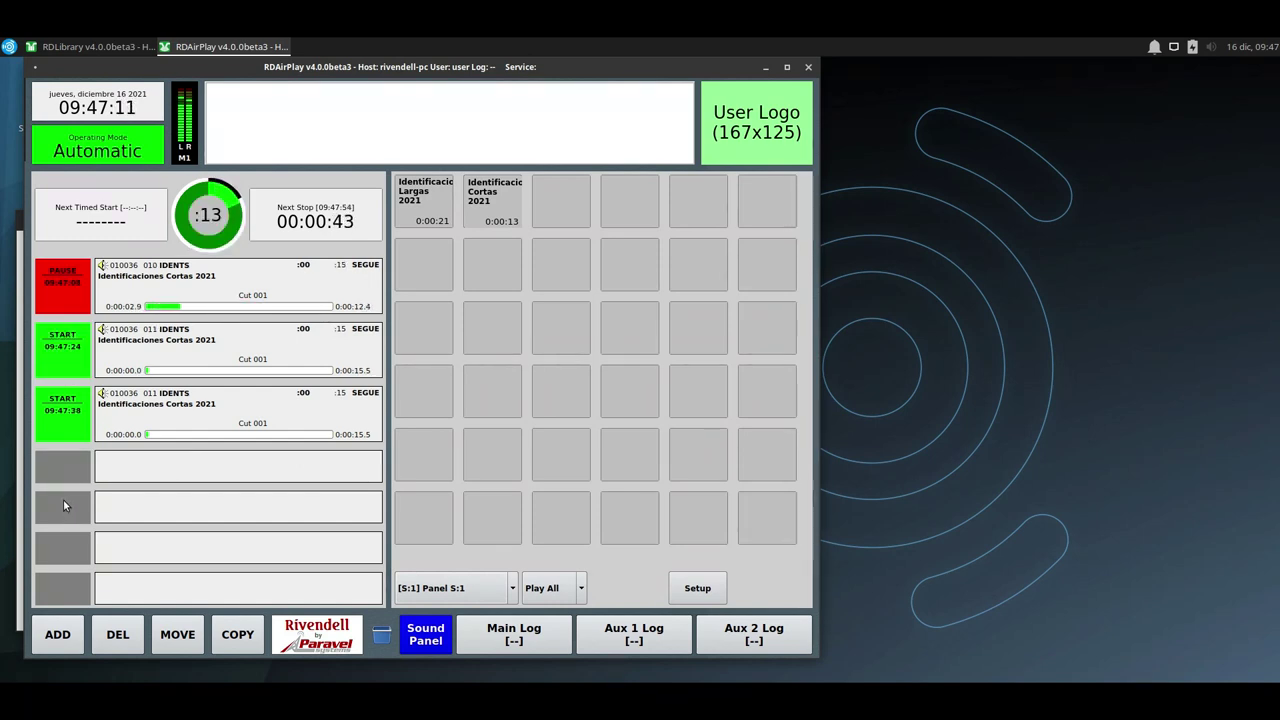
pyautogui.click(72, 350)
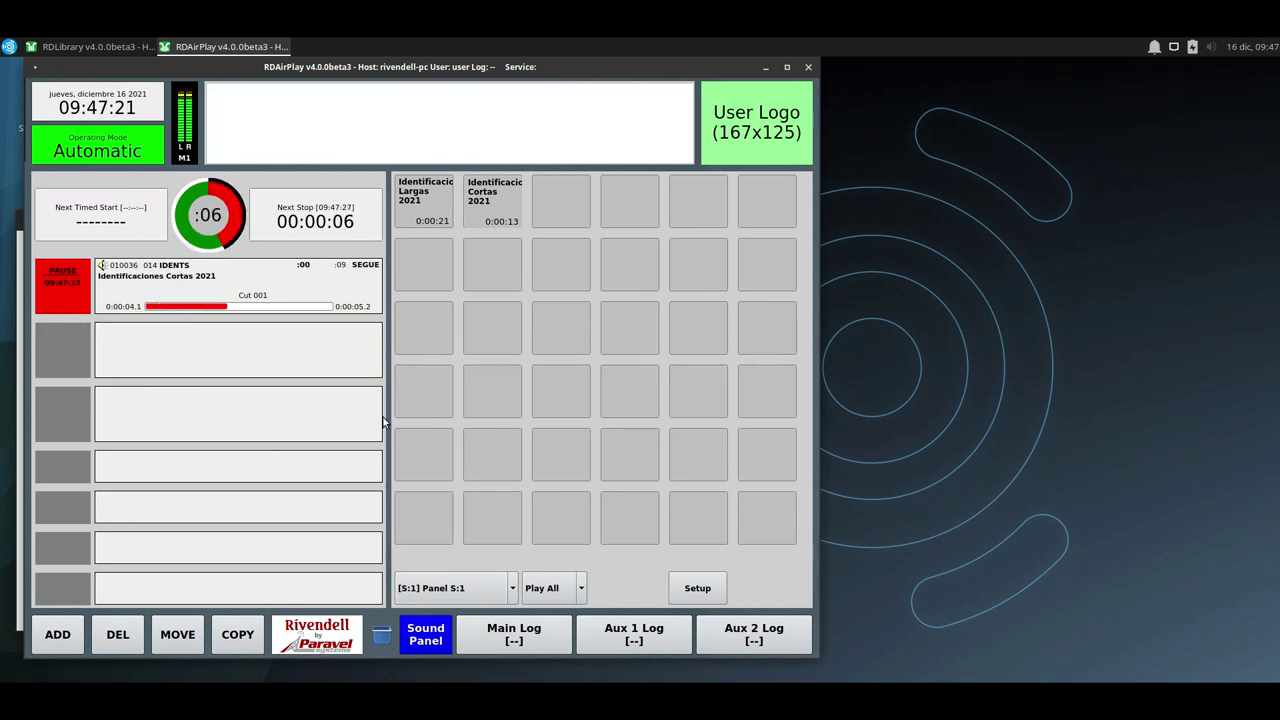
# Quit RDAirPlay and open cart 010036 in RDLibrary's cart editor.
pyautogui.click(808, 67)
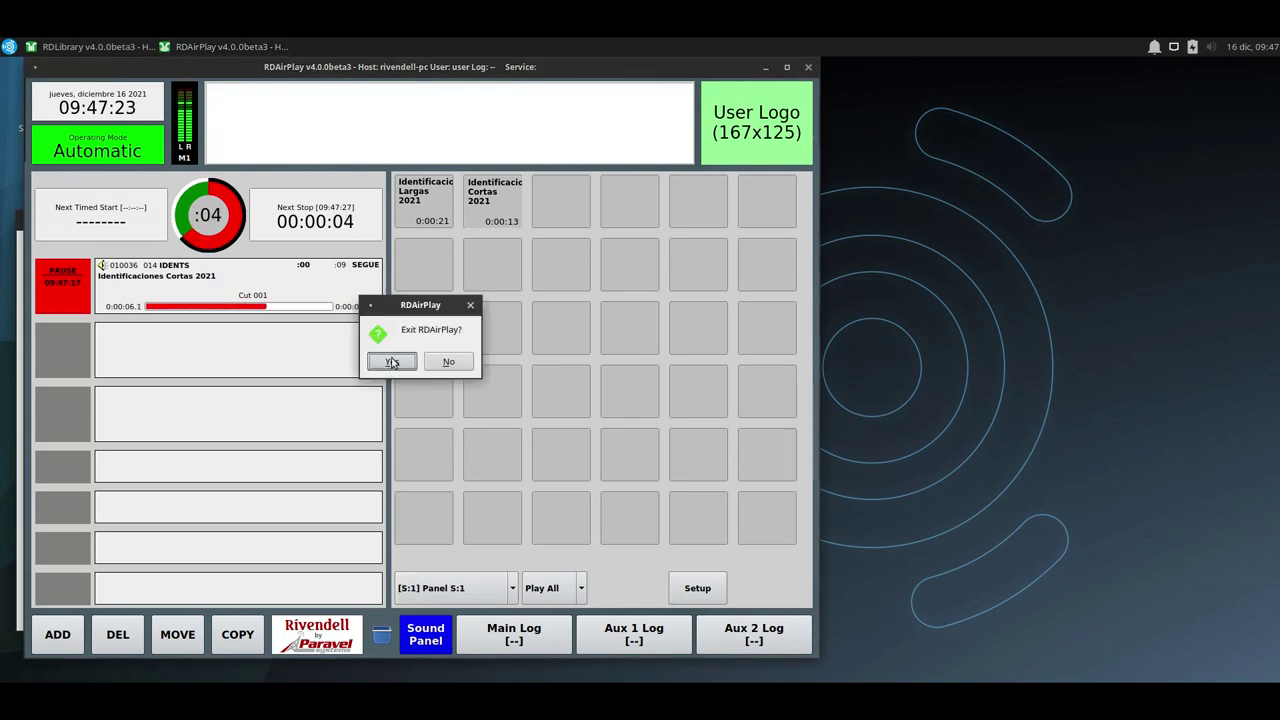
pyautogui.click(392, 362)
pyautogui.click(30, 331)
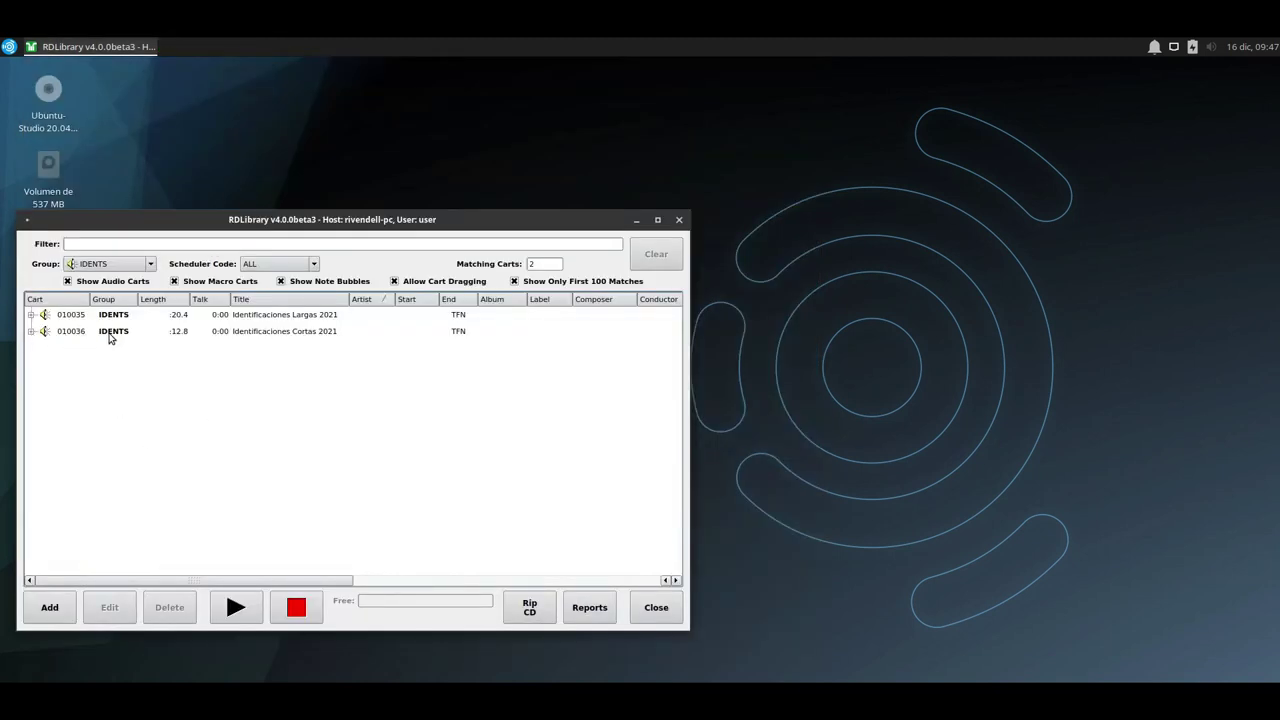
pyautogui.click(116, 333)
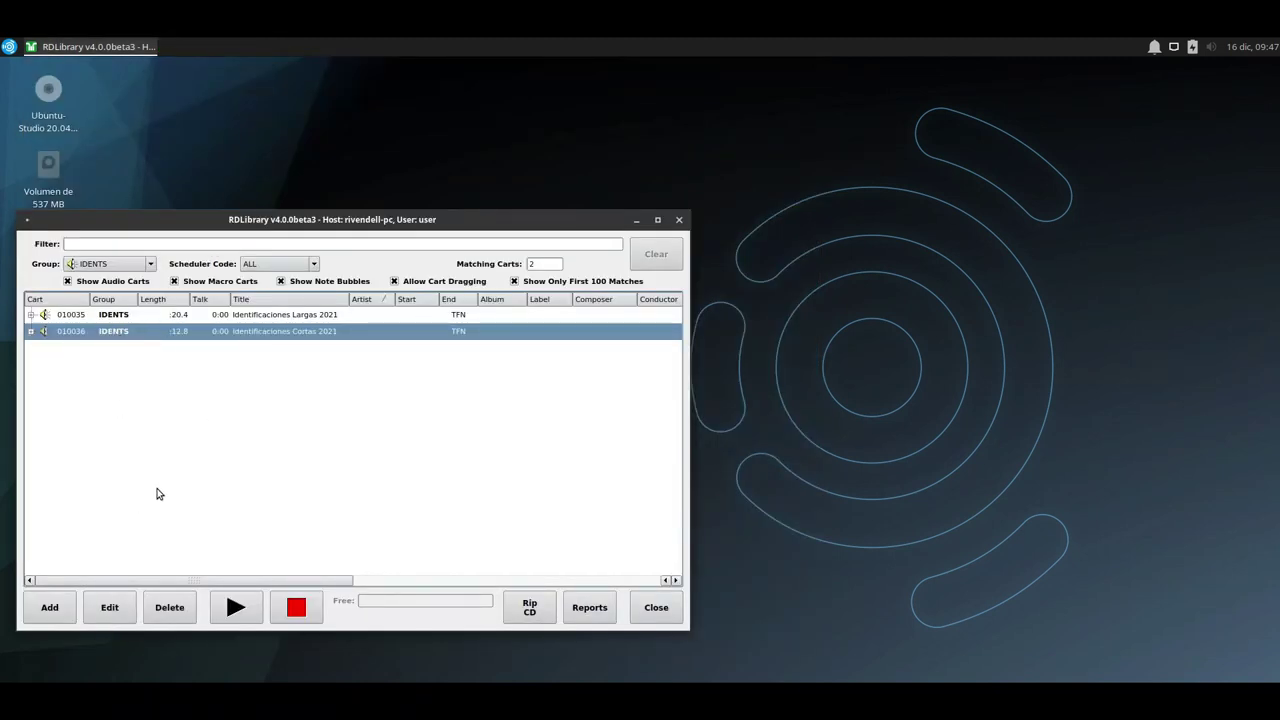
pyautogui.click(118, 608)
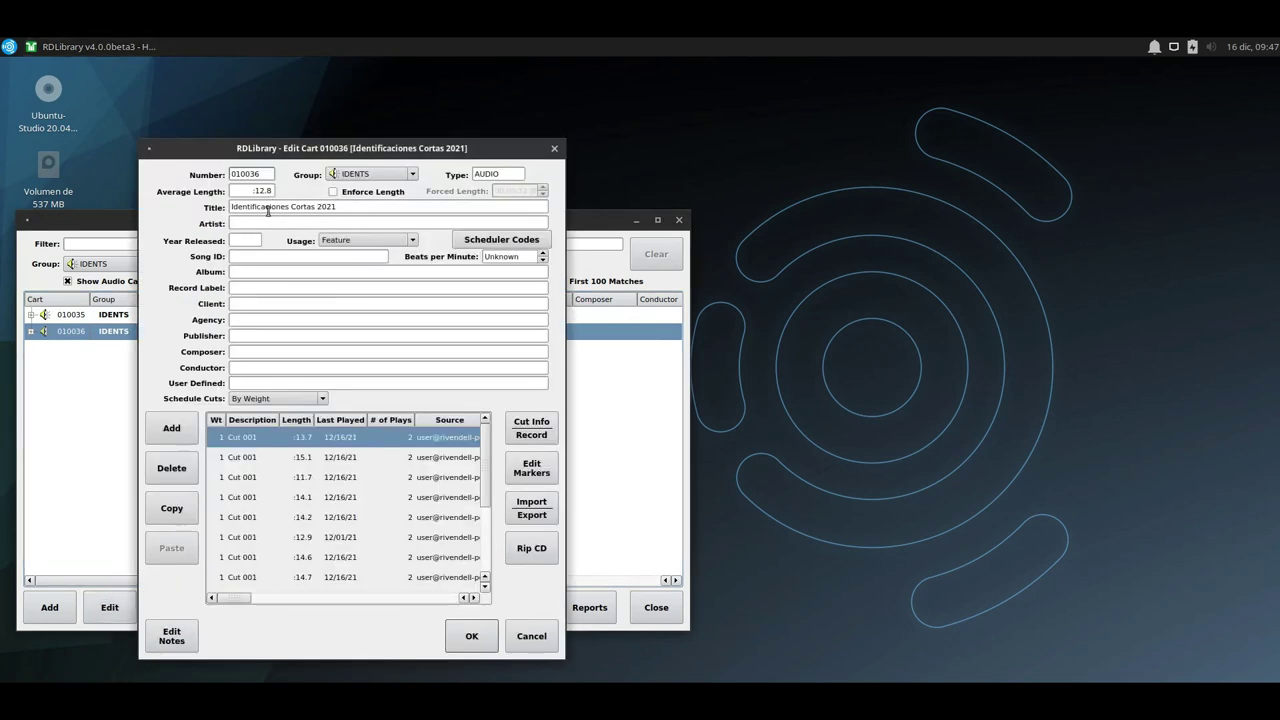
# Browse the cart's cuts from the first :13.7 cut down to the last :09.4 cut.
pyautogui.scroll(-2, 303, 505)
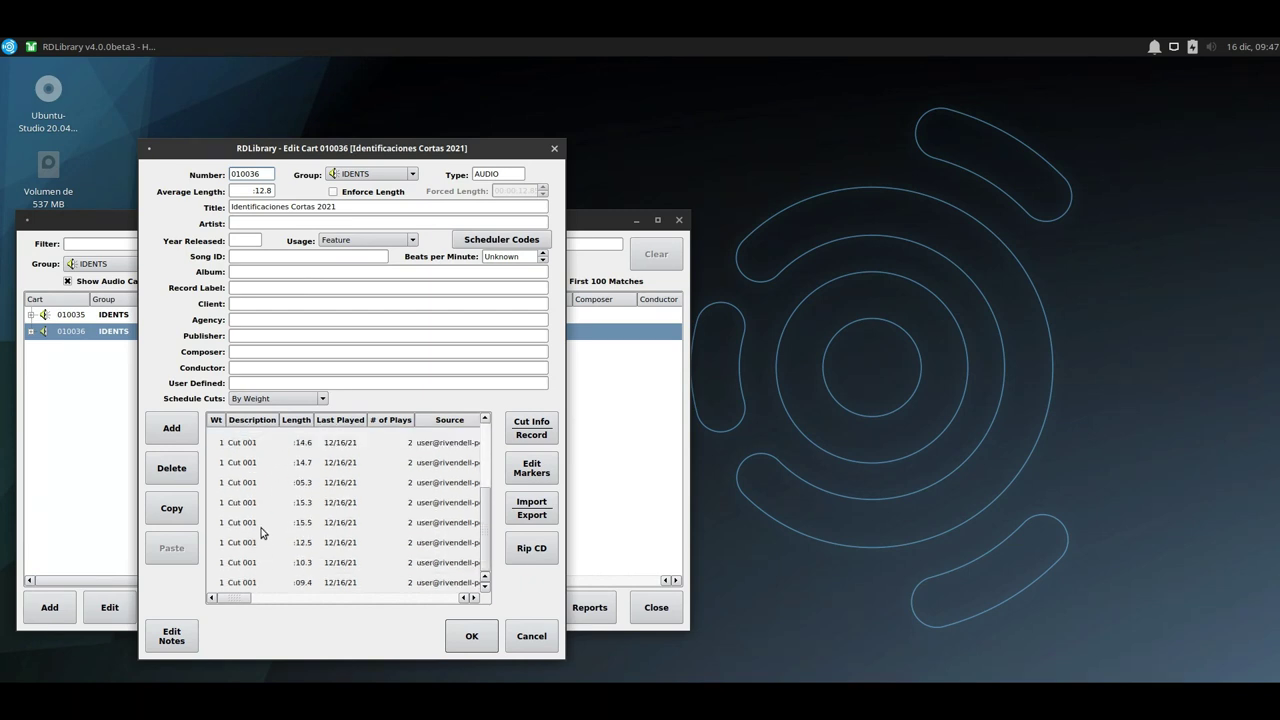
pyautogui.click(245, 584)
pyautogui.scroll(2, 245, 563)
pyautogui.click(248, 438)
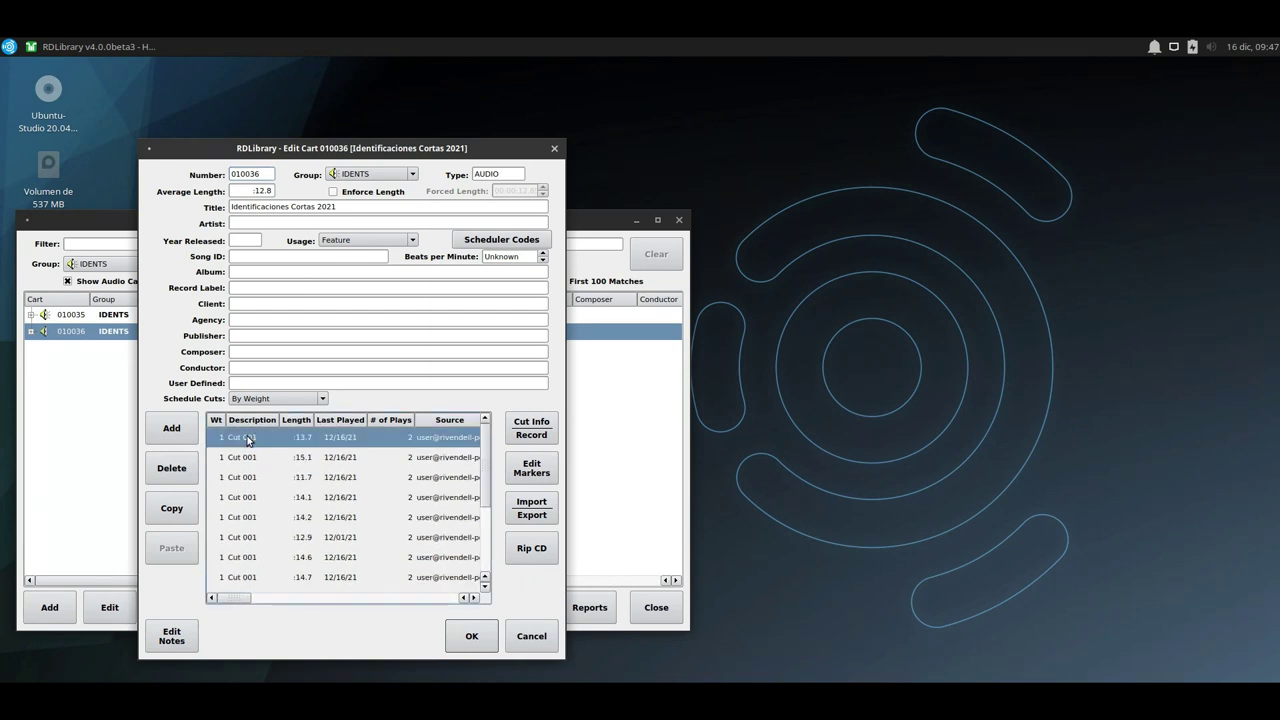
pyautogui.press('Down')
pyautogui.press('Down')
pyautogui.press('Down')
pyautogui.press('Down')
pyautogui.press('Down')
pyautogui.press('Down')
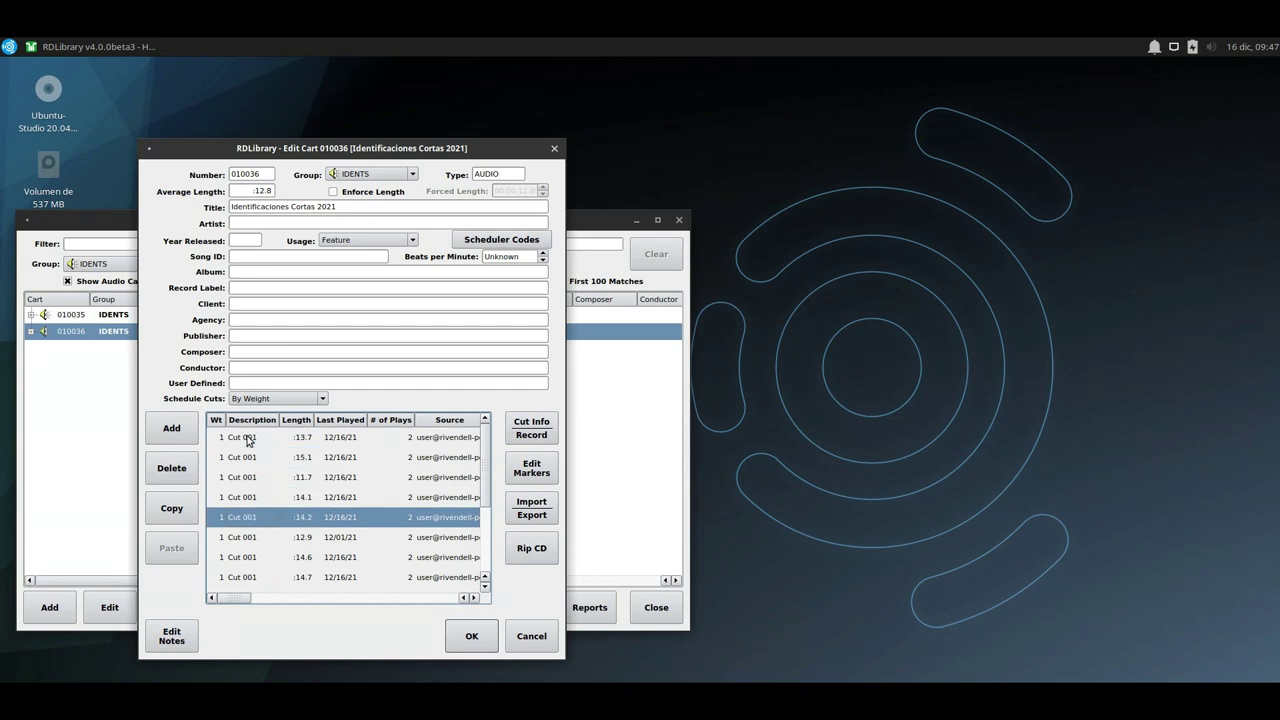
pyautogui.press('Down')
pyautogui.press('Down')
pyautogui.press('Down')
pyautogui.press('Down')
pyautogui.press('Down')
pyautogui.press('Down')
pyautogui.press('Down')
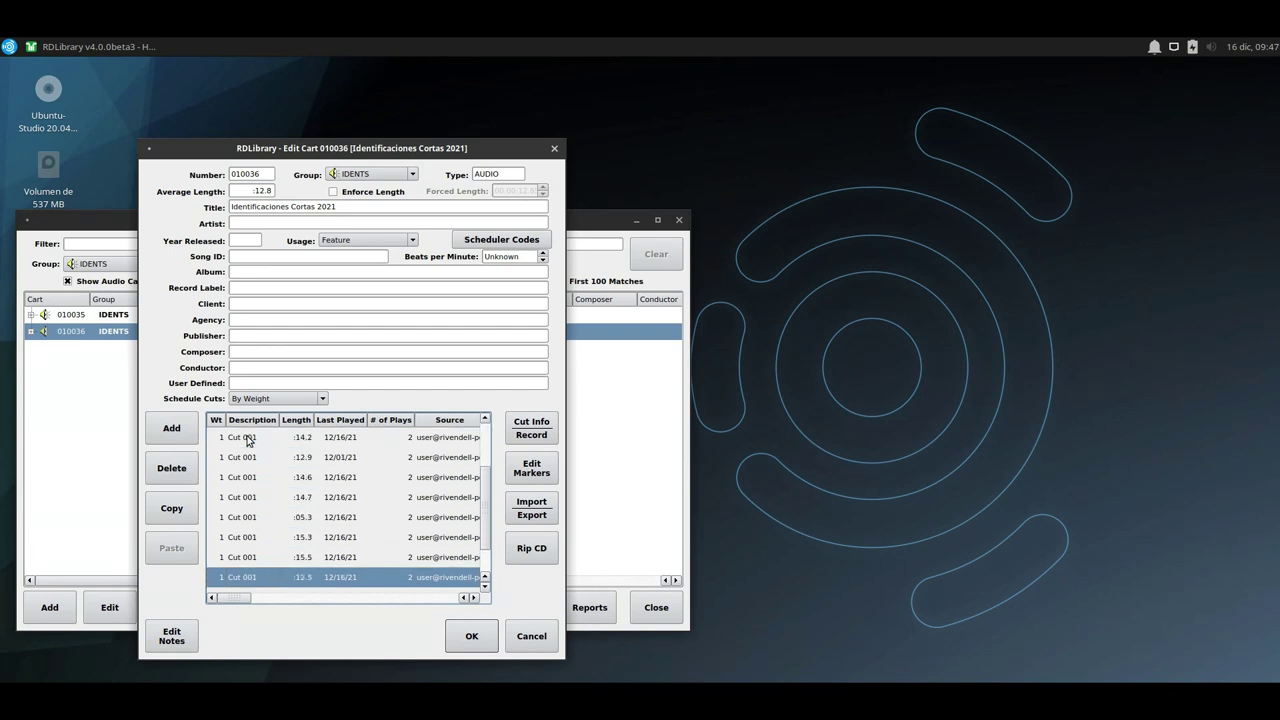
# Add a new empty Cut 015 to cart 010036 and select it.
pyautogui.click(174, 431)
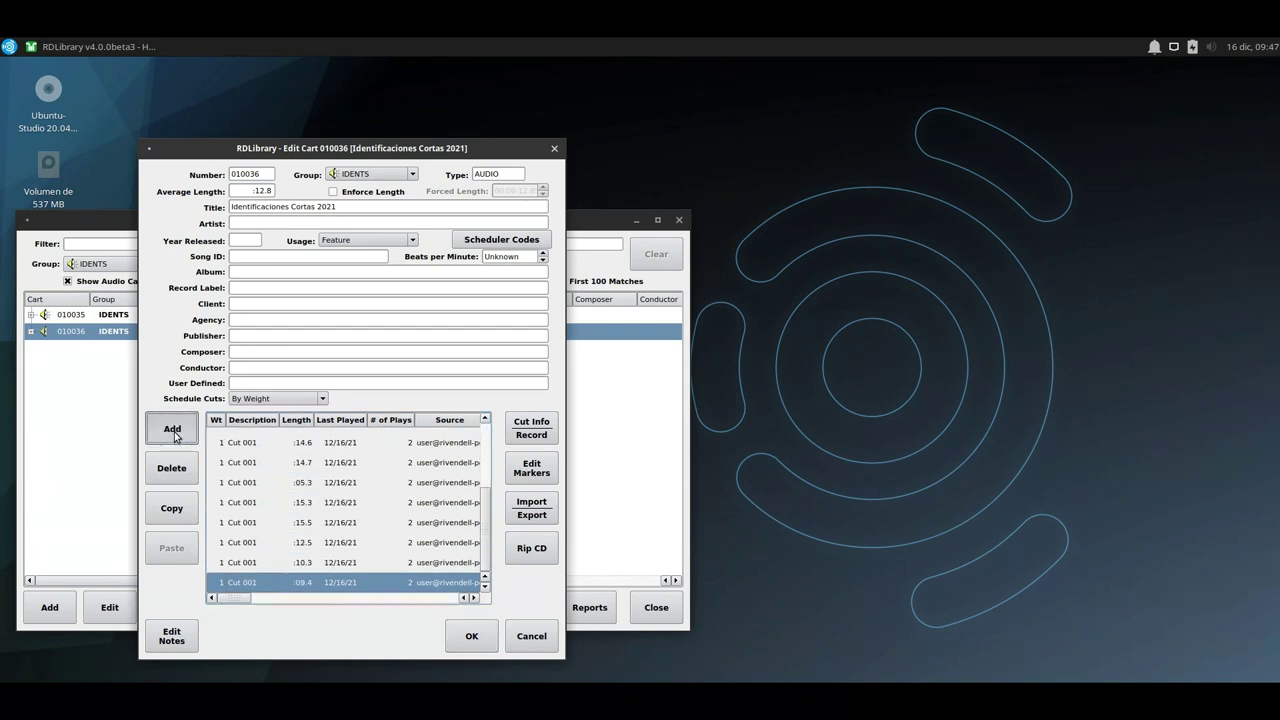
pyautogui.scroll(3, 350, 562)
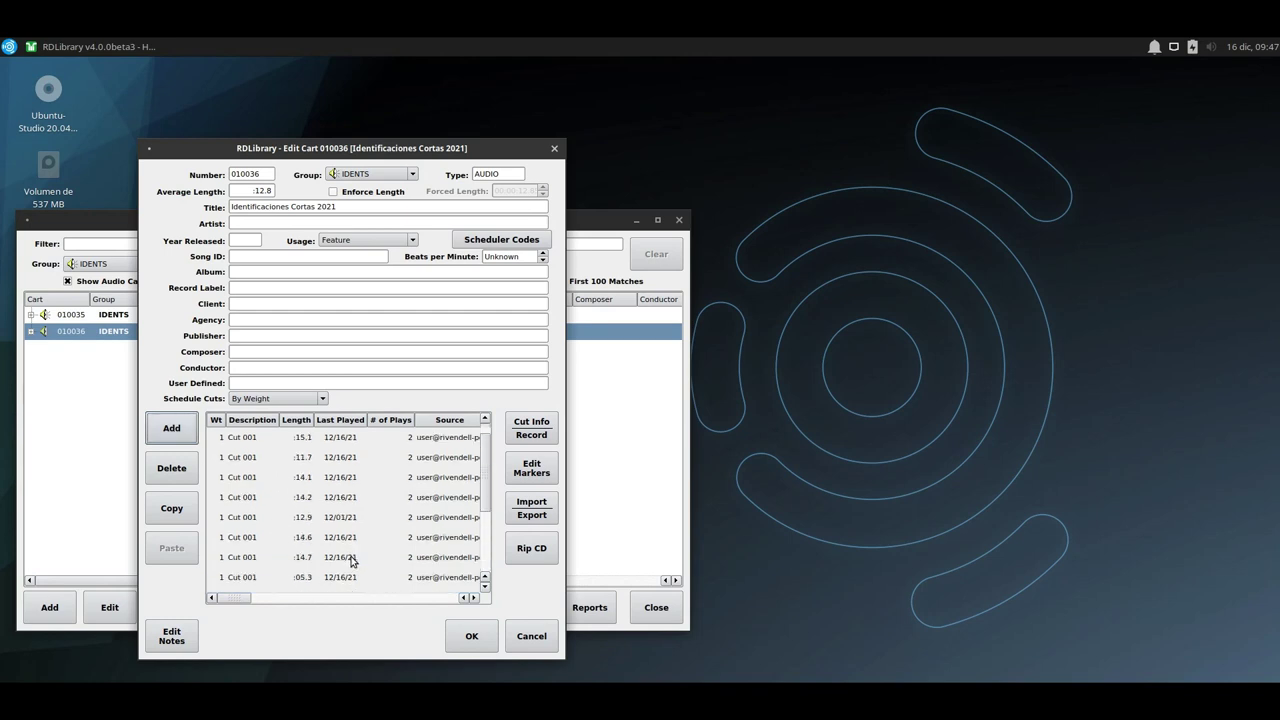
pyautogui.scroll(-3, 317, 578)
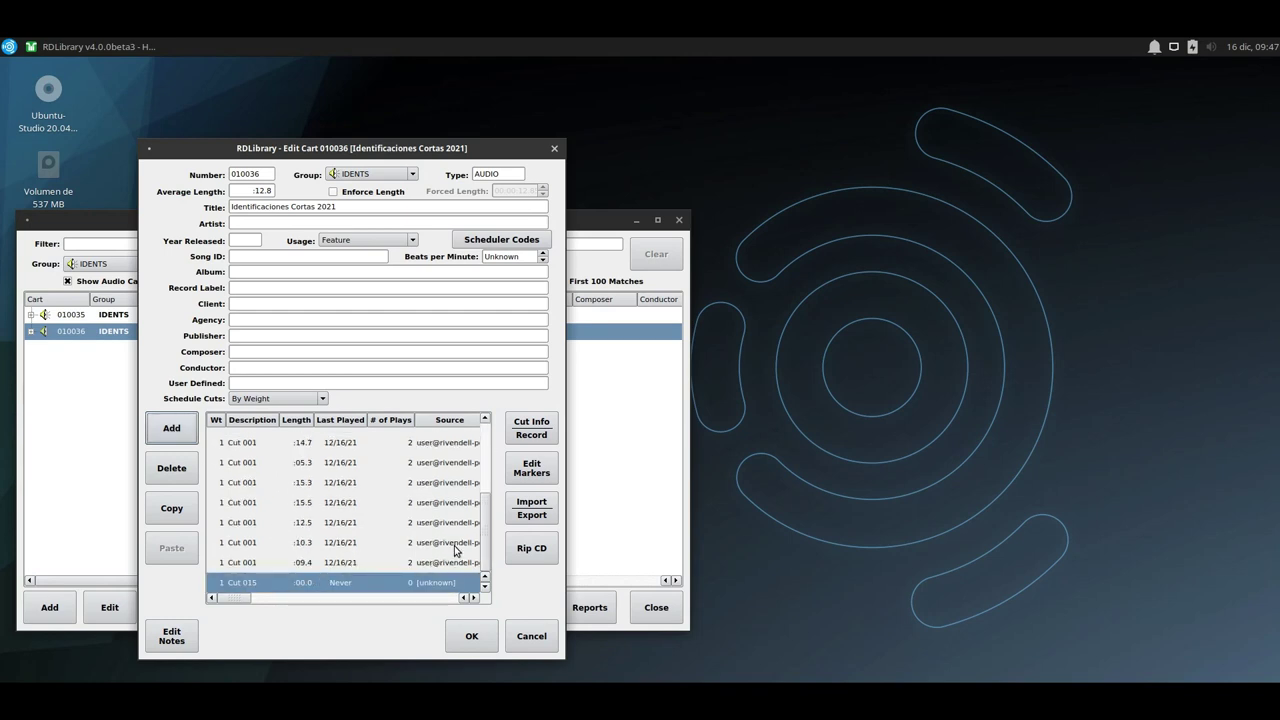
pyautogui.click(320, 580)
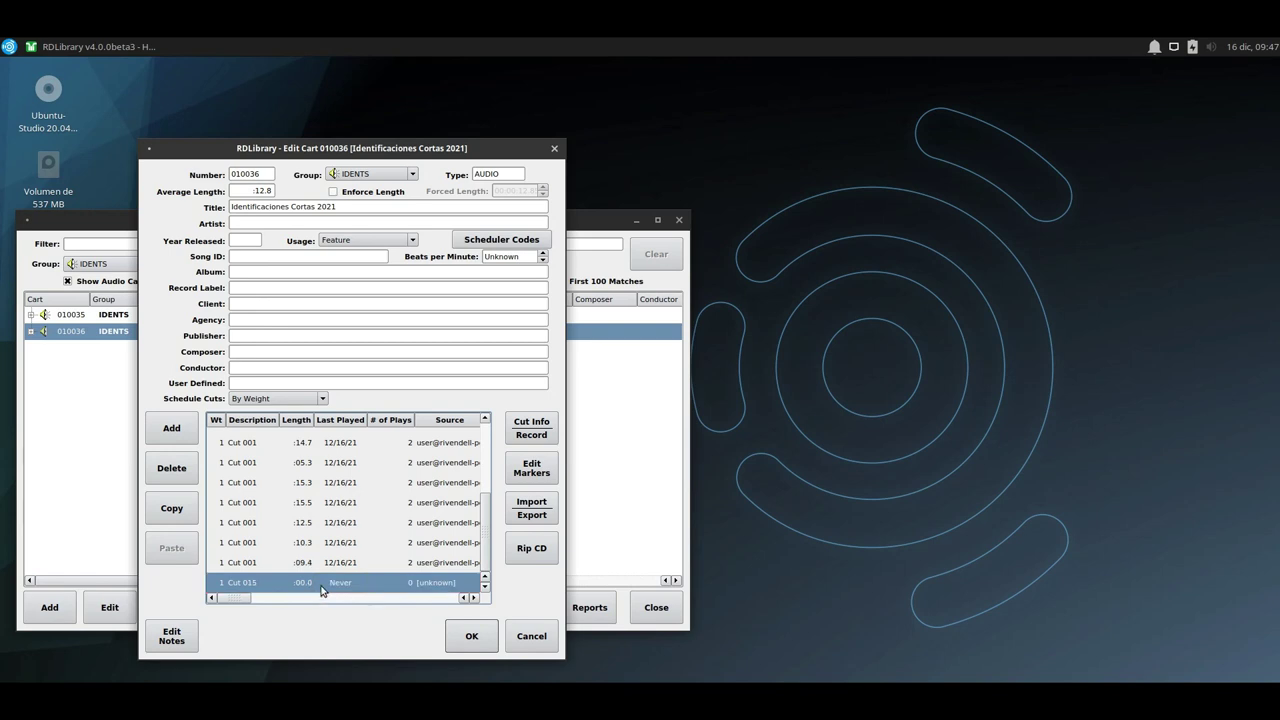
pyautogui.click(310, 564)
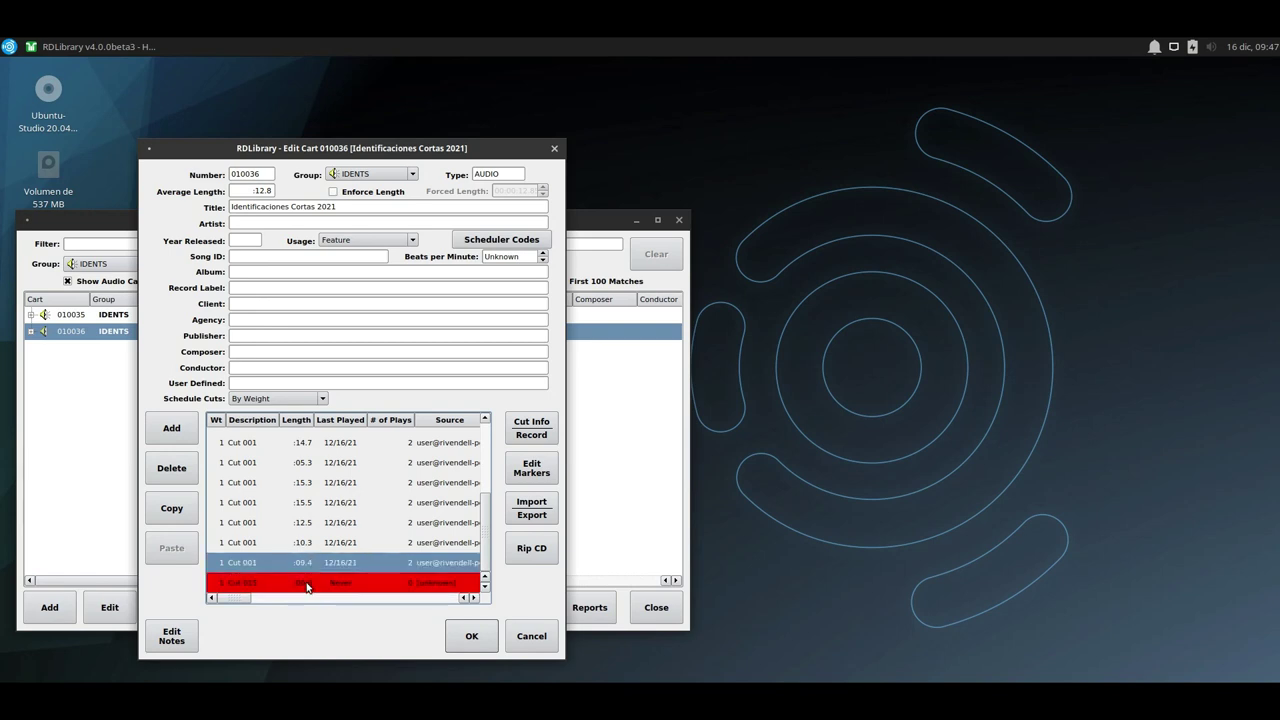
pyautogui.click(307, 587)
# Start an audio import for Cut 015, browse the music_import folder, then cancel both dialogs.
pyautogui.click(546, 514)
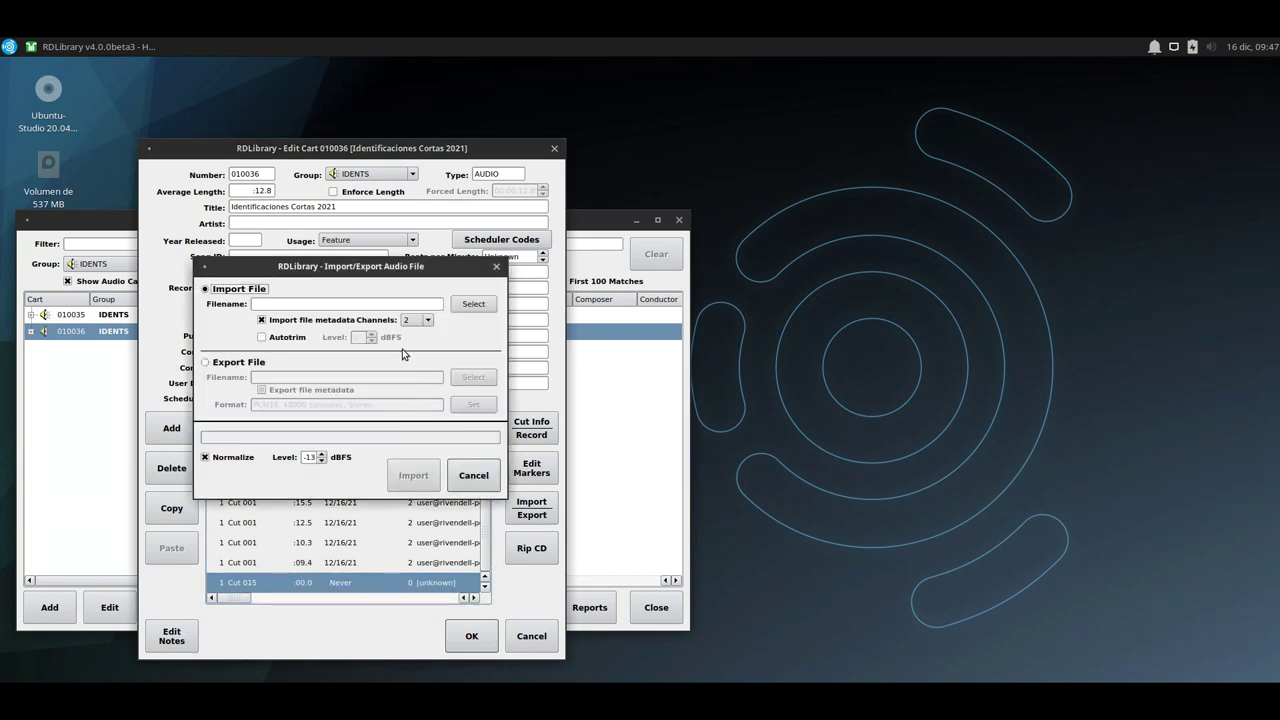
pyautogui.click(472, 304)
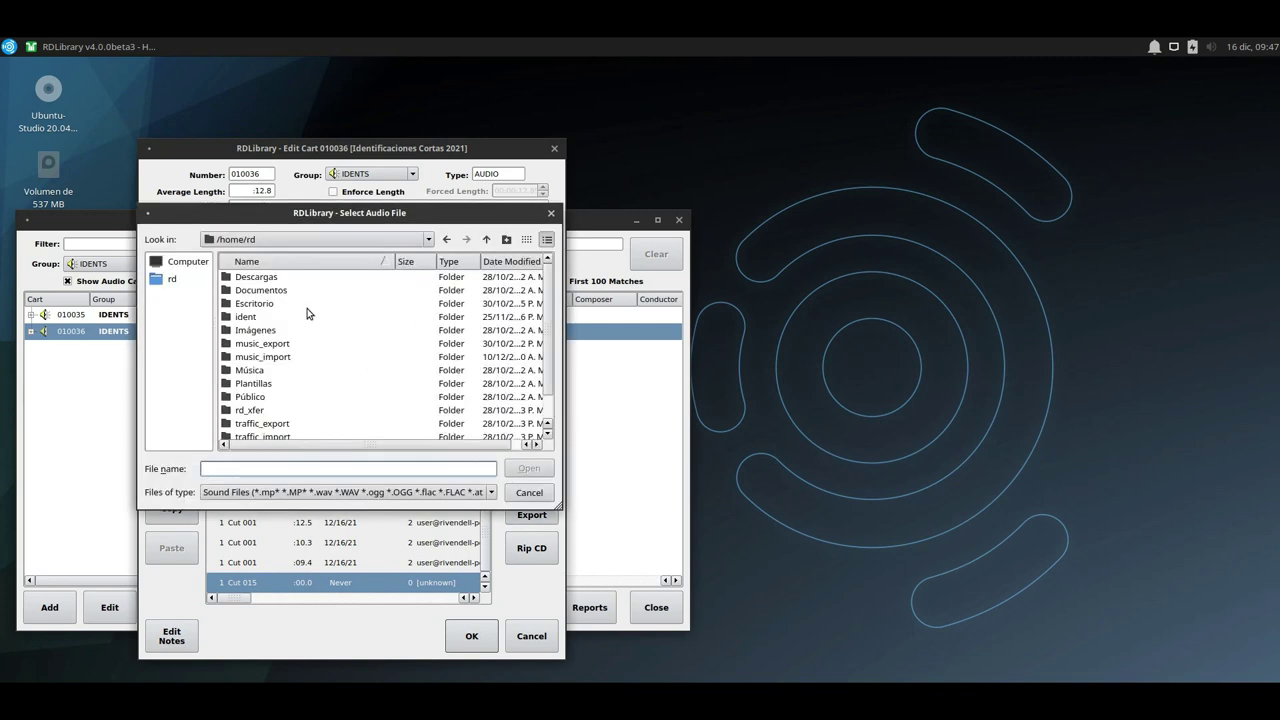
pyautogui.scroll(-1, 300, 330)
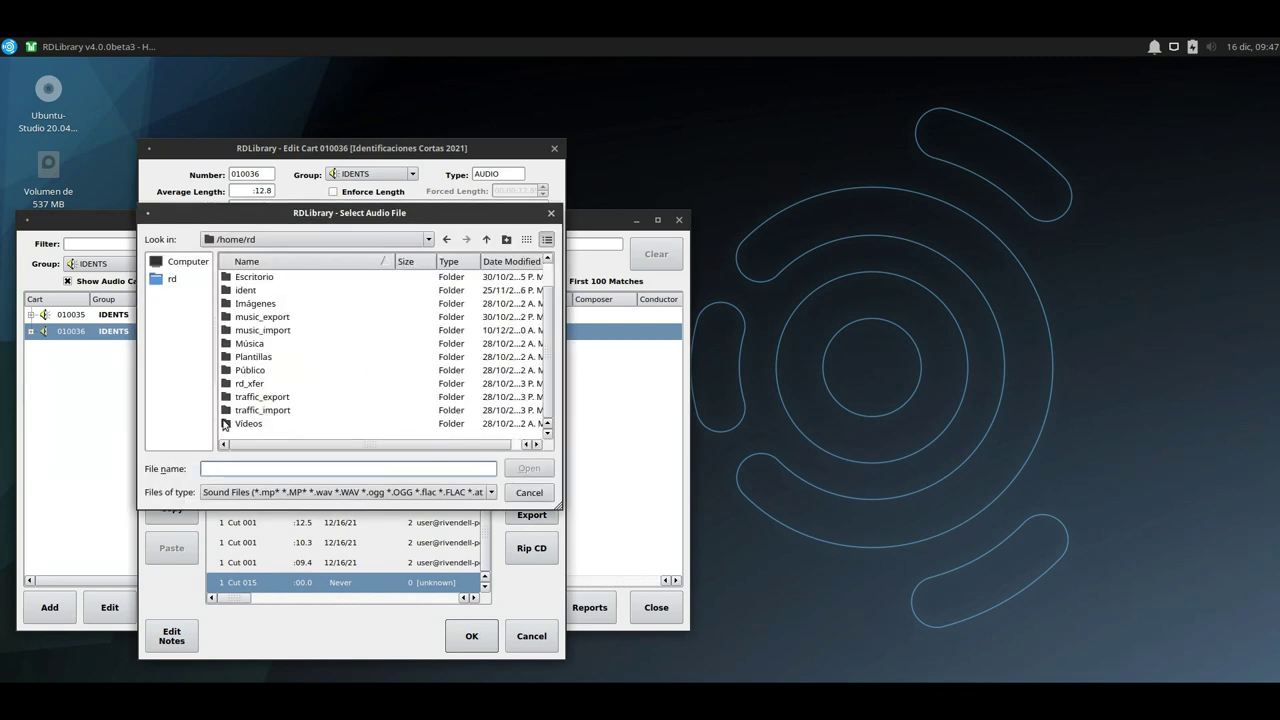
pyautogui.scroll(1, 306, 400)
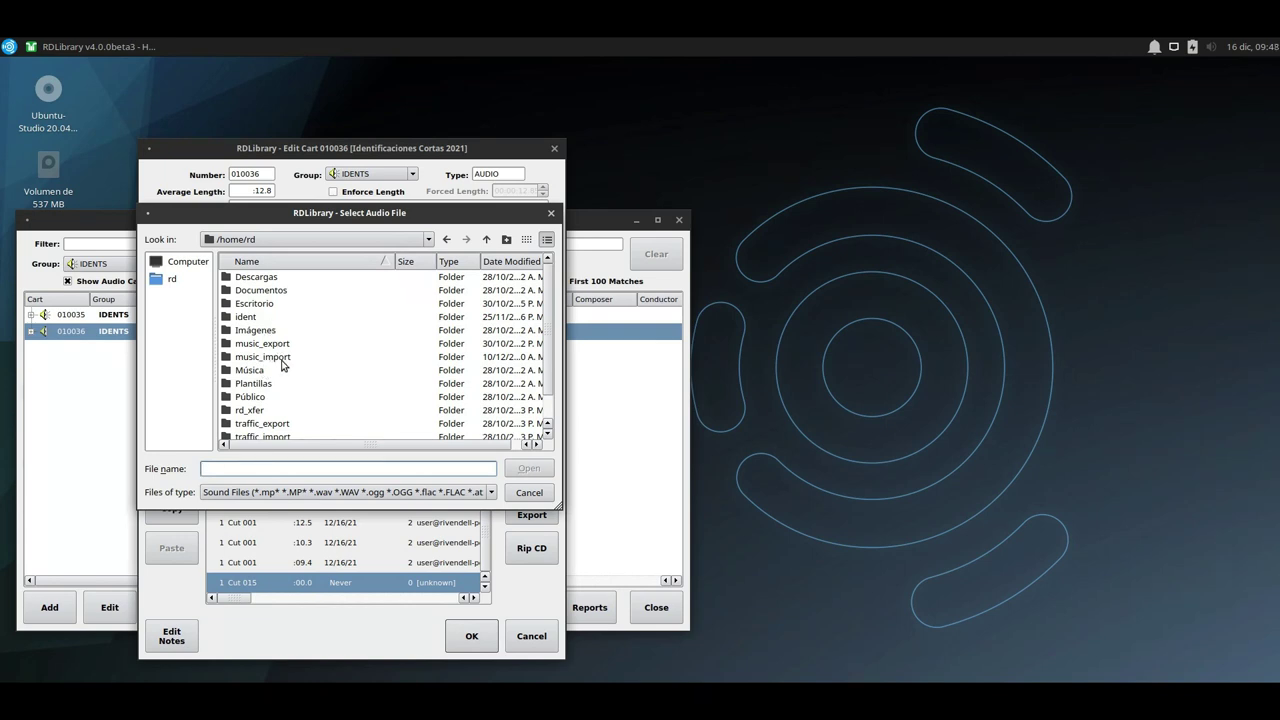
pyautogui.scroll(-1, 266, 373)
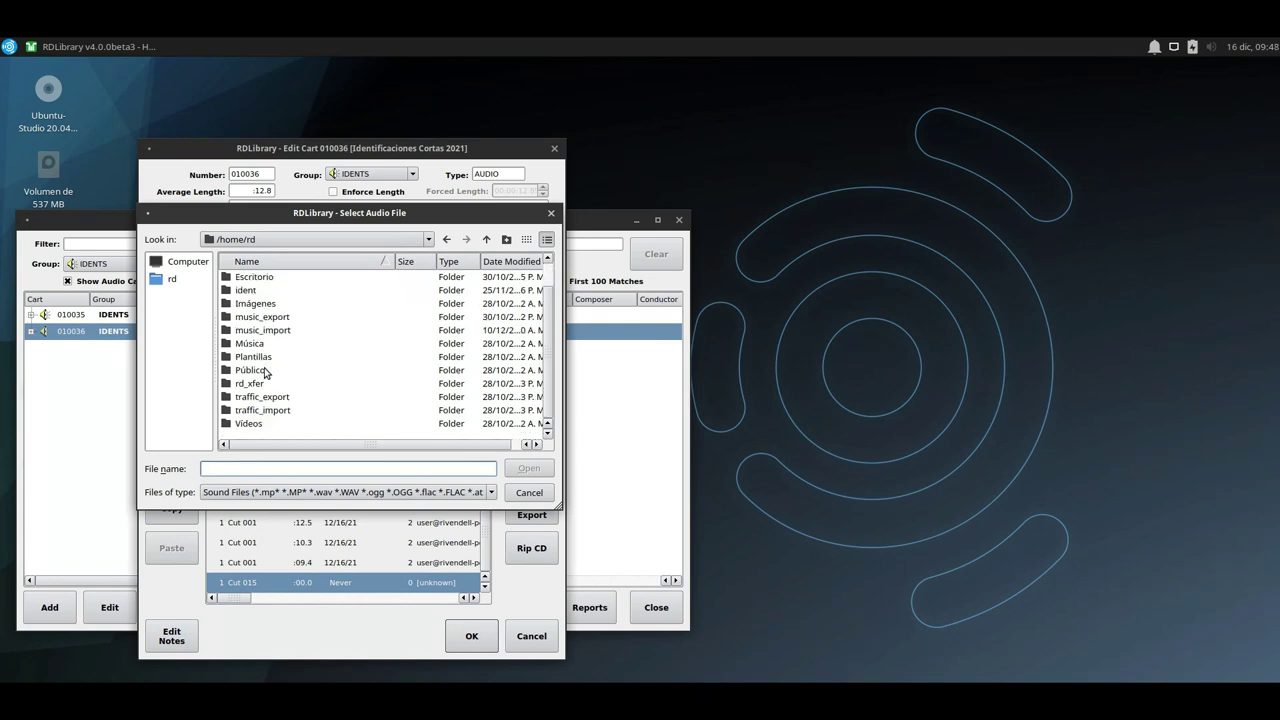
pyautogui.doubleClick(272, 333)
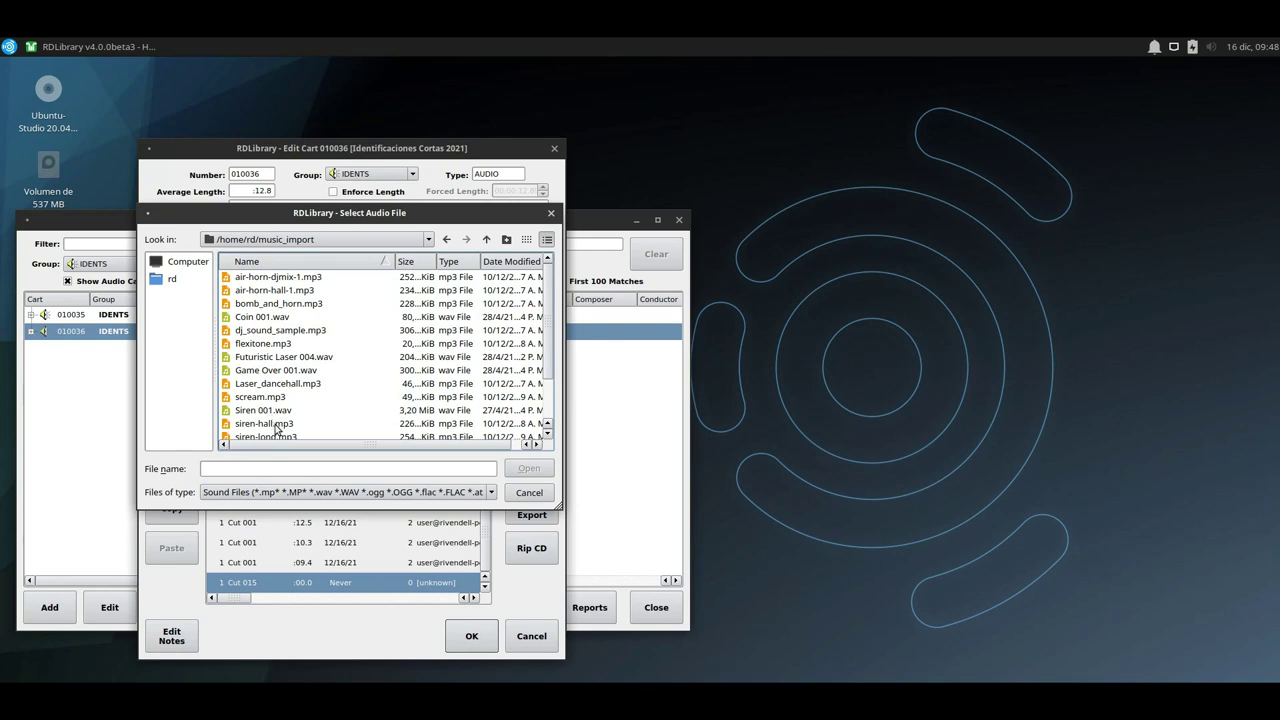
pyautogui.click(529, 492)
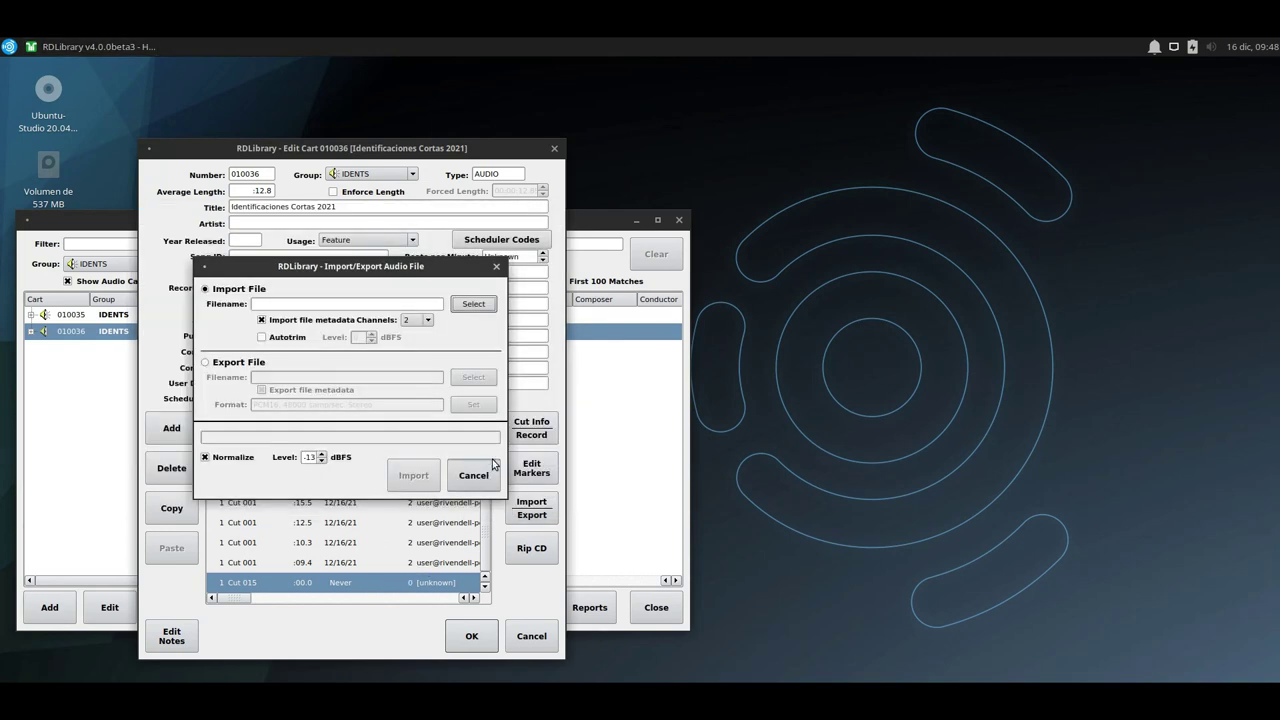
pyautogui.click(474, 466)
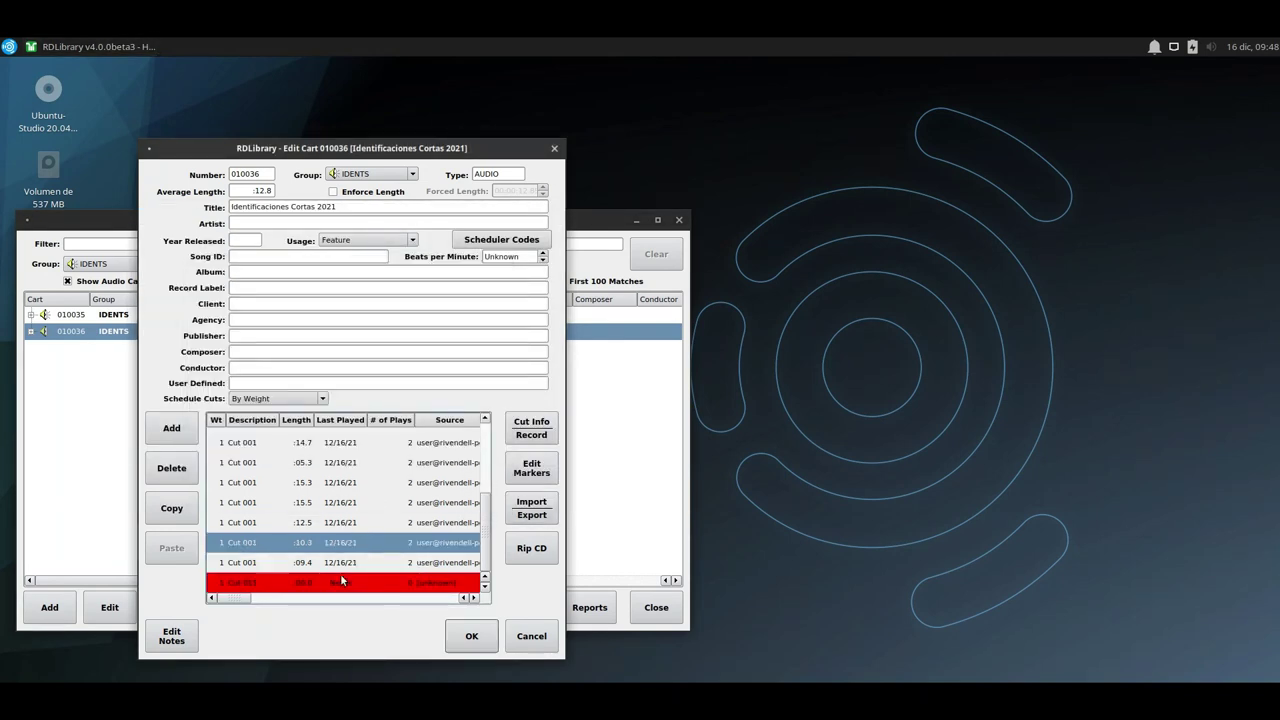
# Delete the empty Cut 015 and confirm the removal.
pyautogui.click(171, 467)
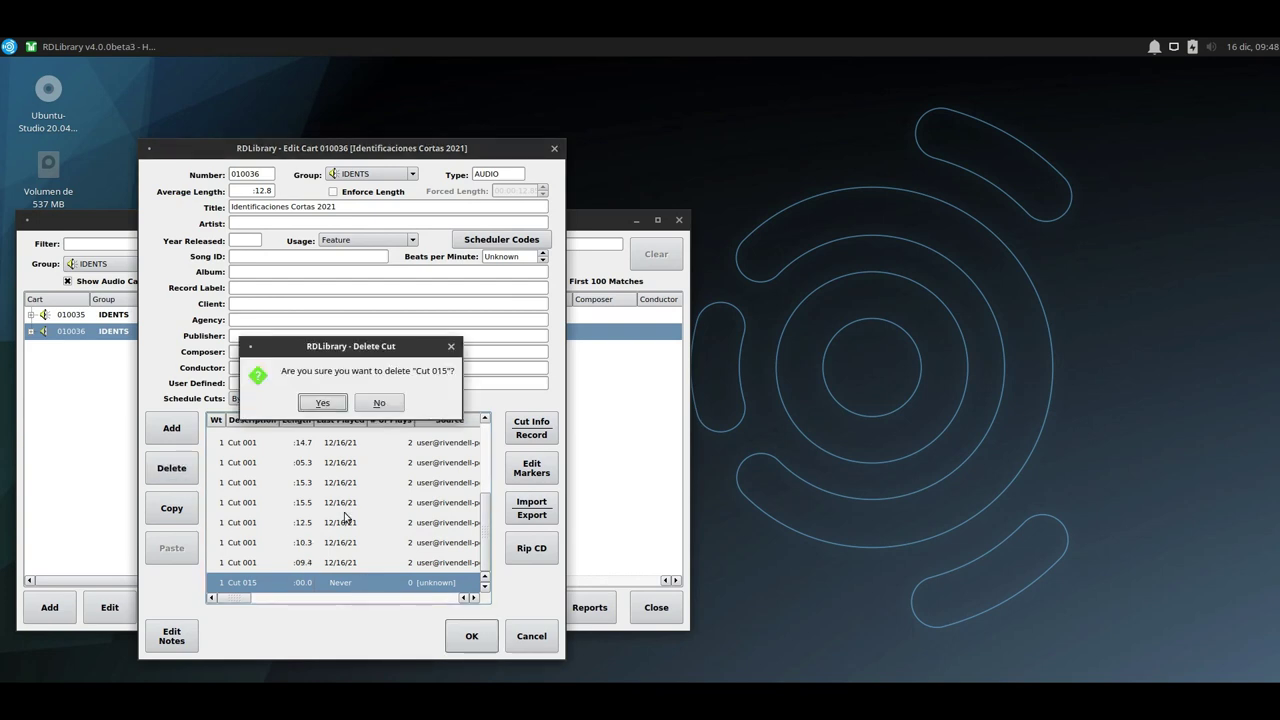
pyautogui.click(322, 403)
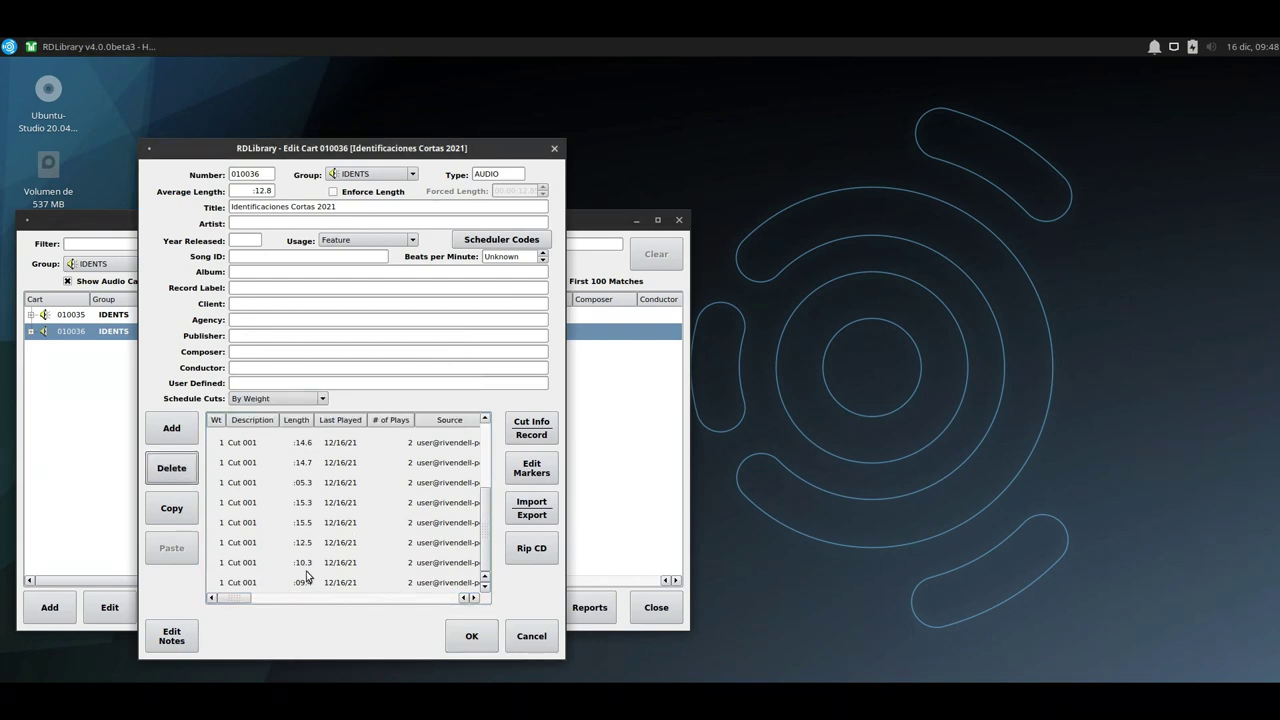
pyautogui.scroll(5, 305, 565)
pyautogui.scroll(-2, 305, 565)
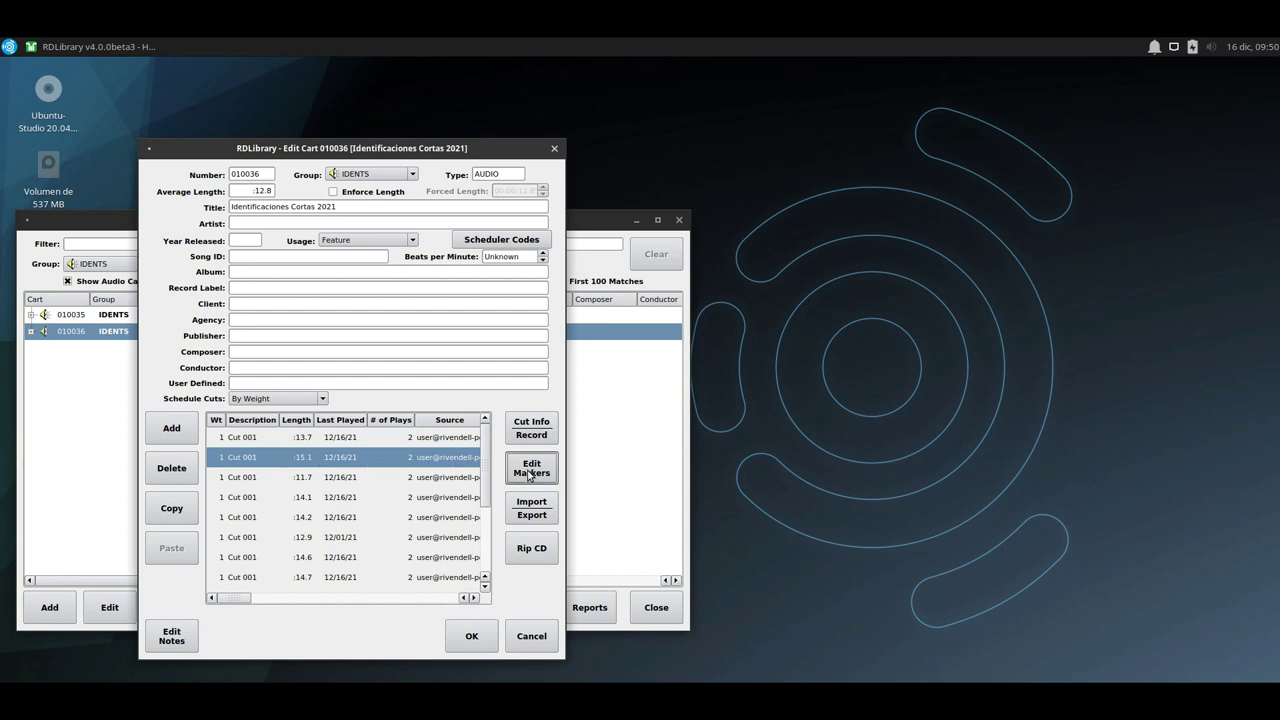
# In the :15.1 cut's marker editor, keep cut start at 0 and set segue 0:00:13.9–0:00:15.1.
pyautogui.click(531, 471)
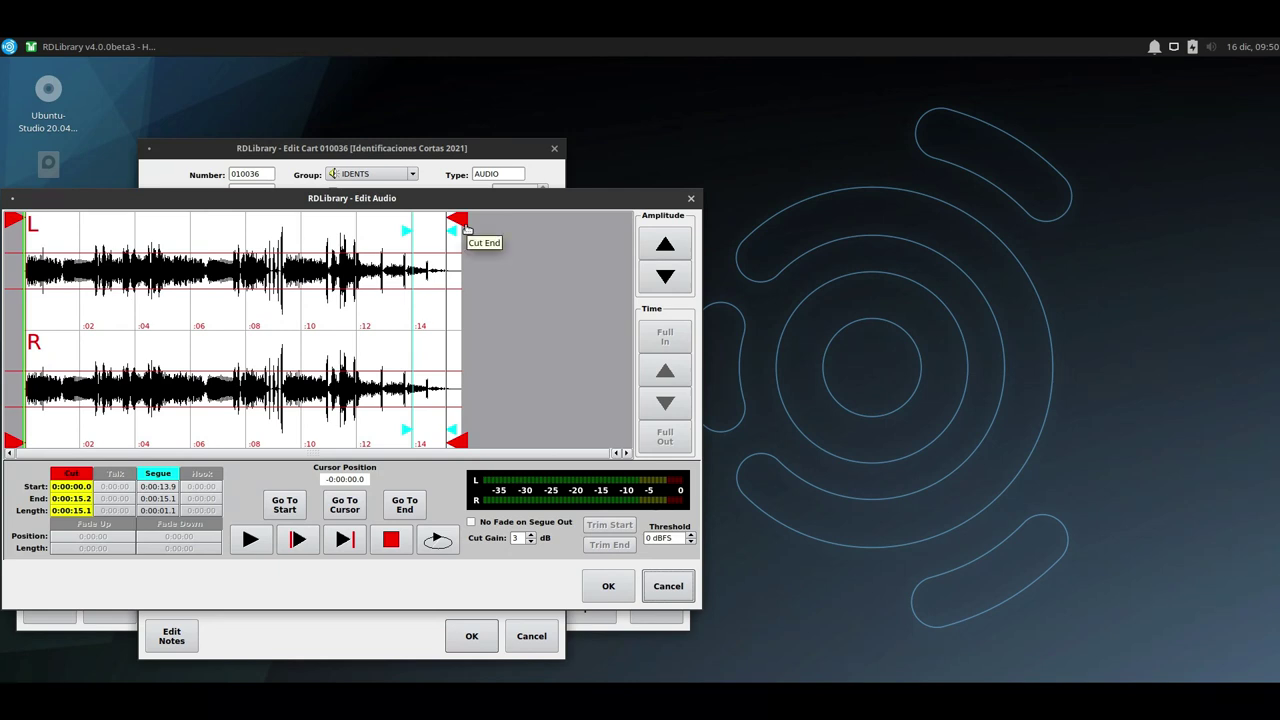
pyautogui.rightClick(37, 307)
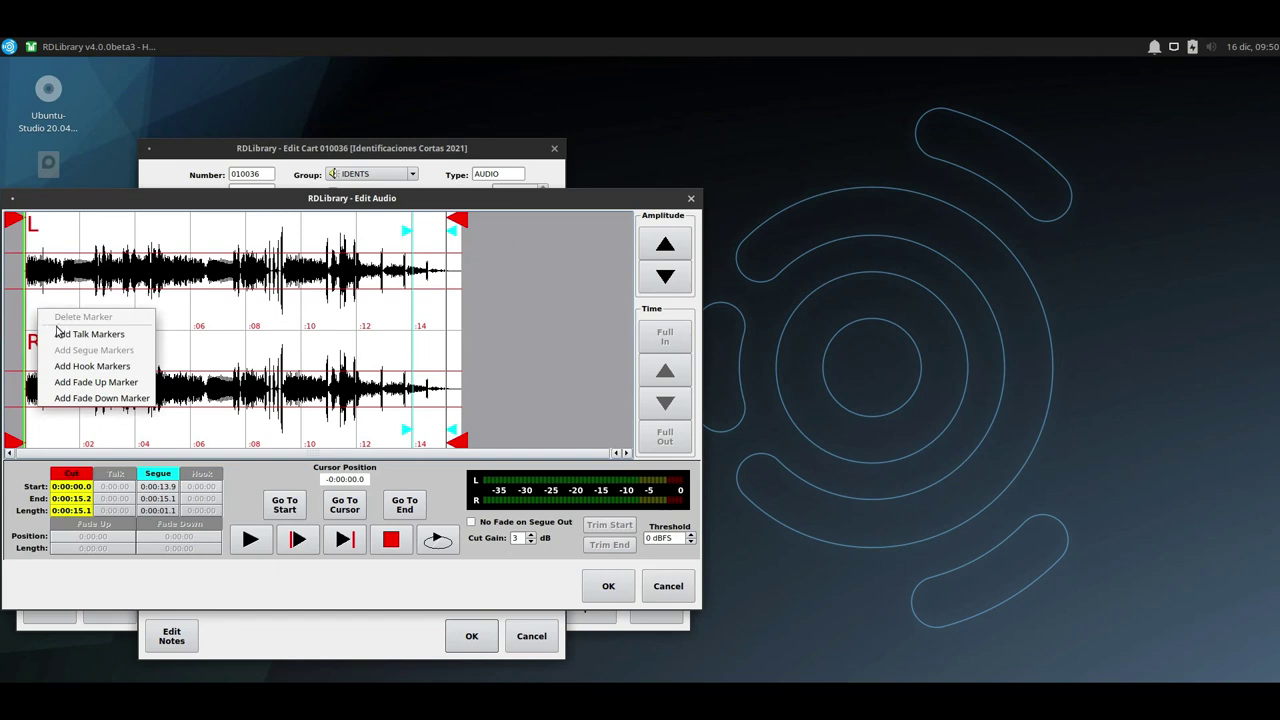
pyautogui.click(25, 313)
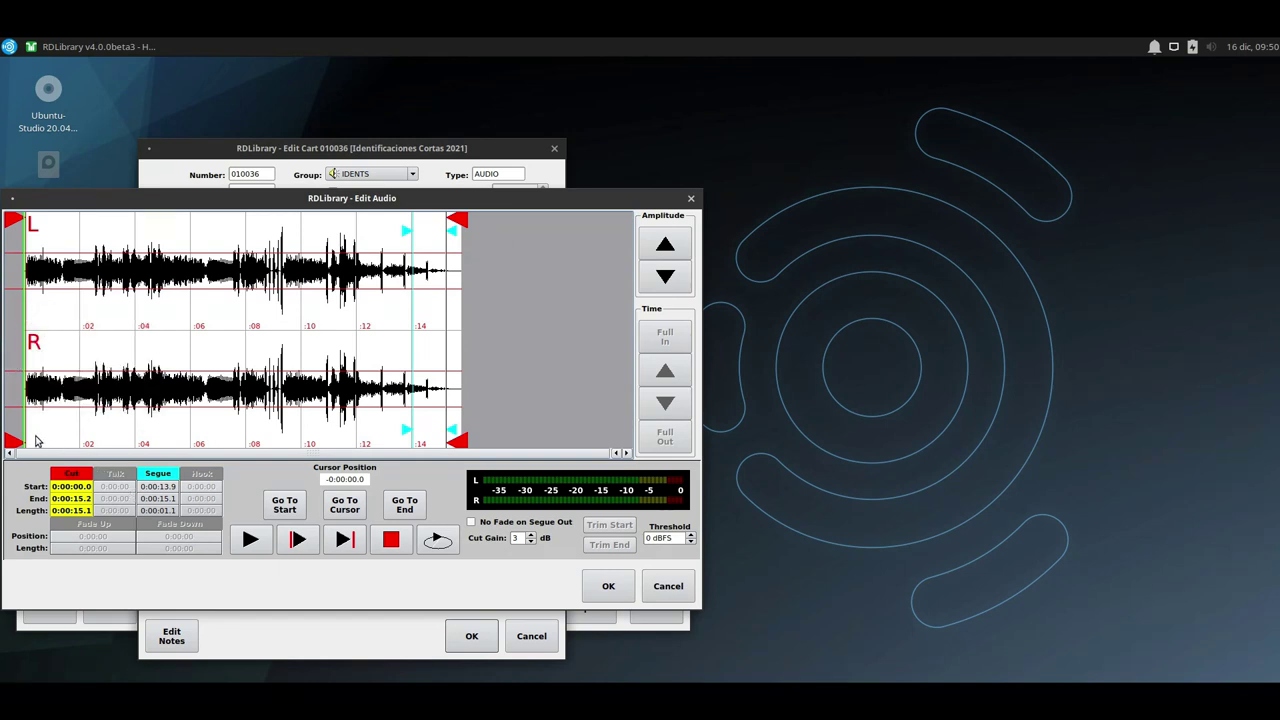
pyautogui.moveTo(14, 440)
pyautogui.mouseDown()
pyautogui.moveTo(80, 440)
pyautogui.moveTo(14, 440)
pyautogui.mouseUp()
pyautogui.moveTo(408, 436)
pyautogui.mouseDown()
pyautogui.moveTo(393, 436)
pyautogui.moveTo(409, 436)
pyautogui.mouseUp()
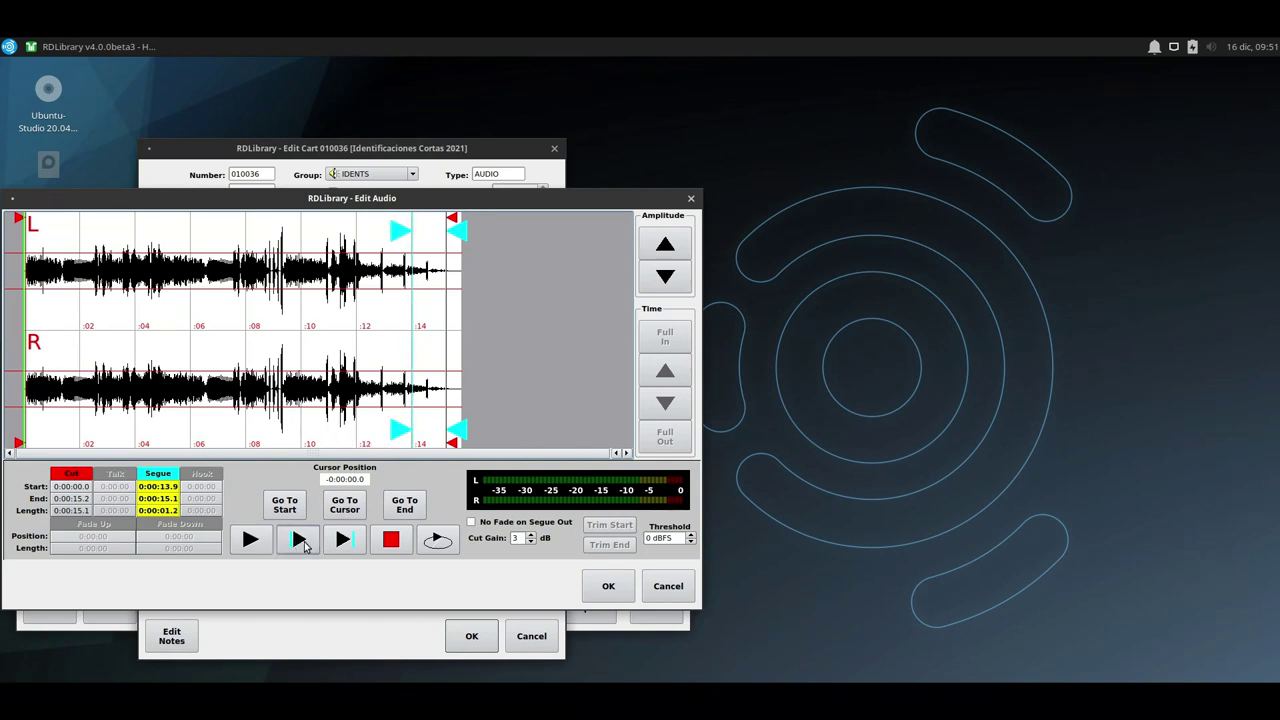
# Preview the segue, the whole cut, and playback from about 0:01.0.
pyautogui.click(300, 540)
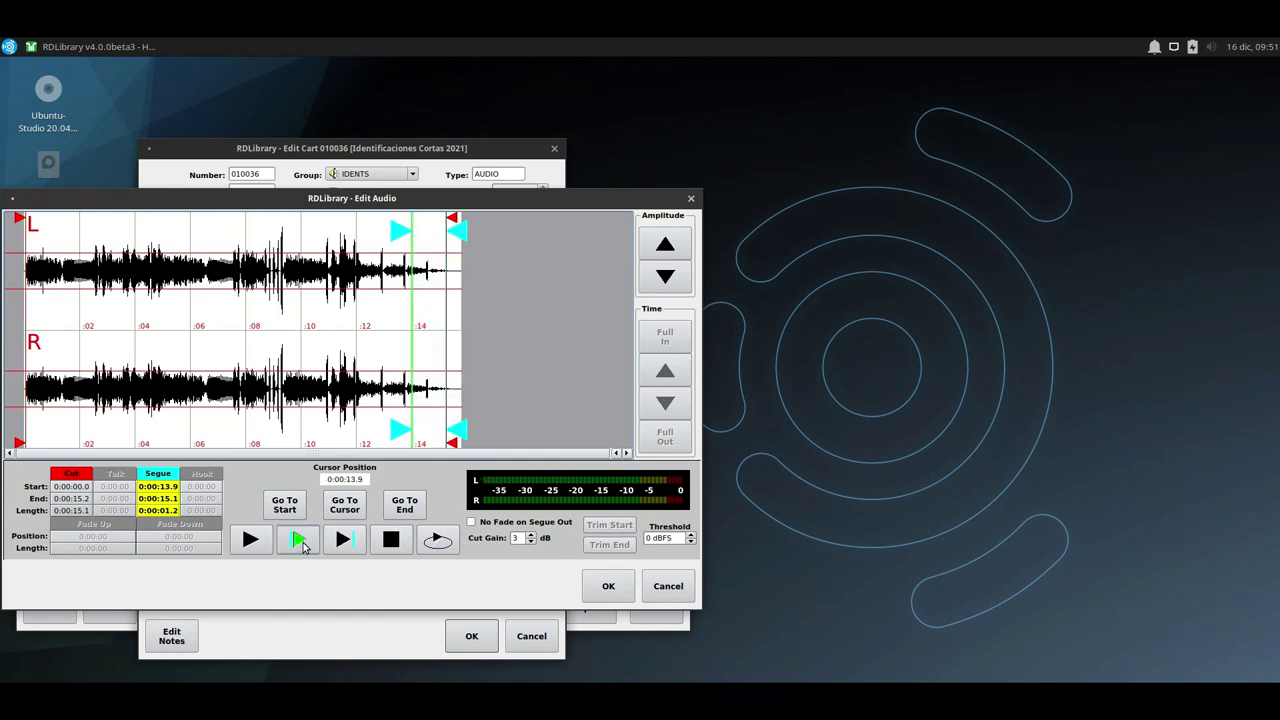
pyautogui.click(251, 541)
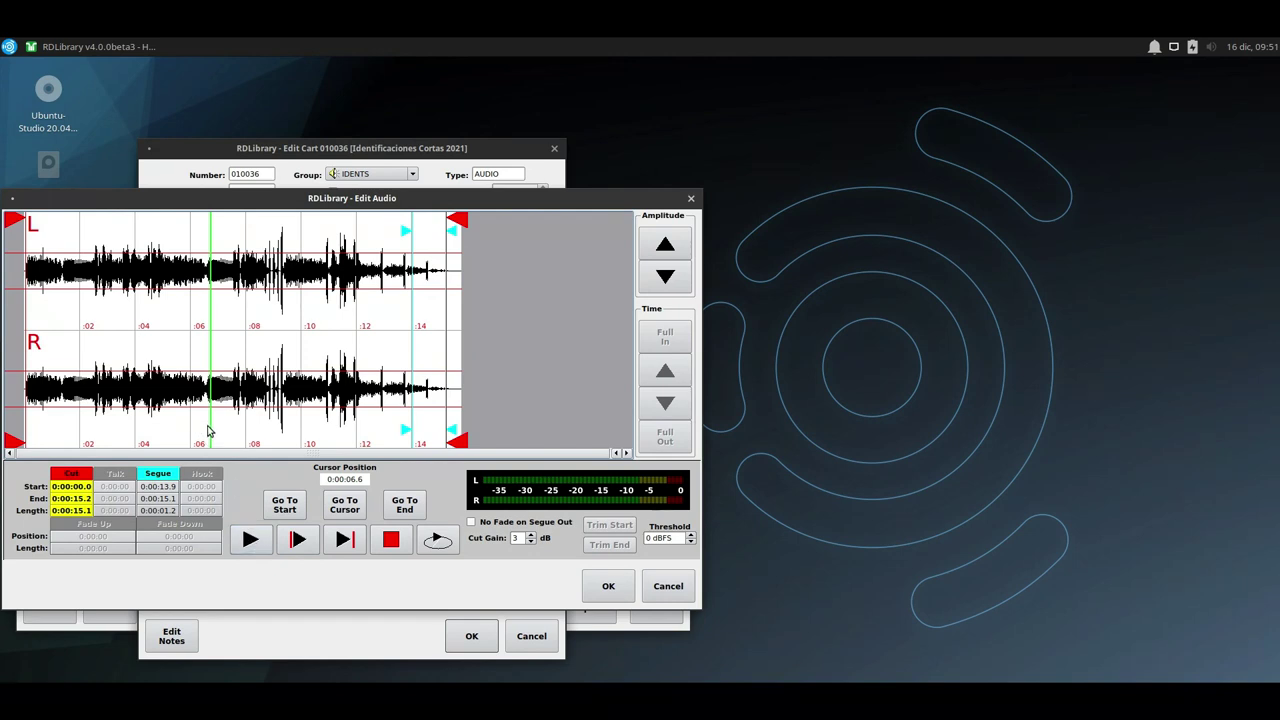
pyautogui.click(124, 432)
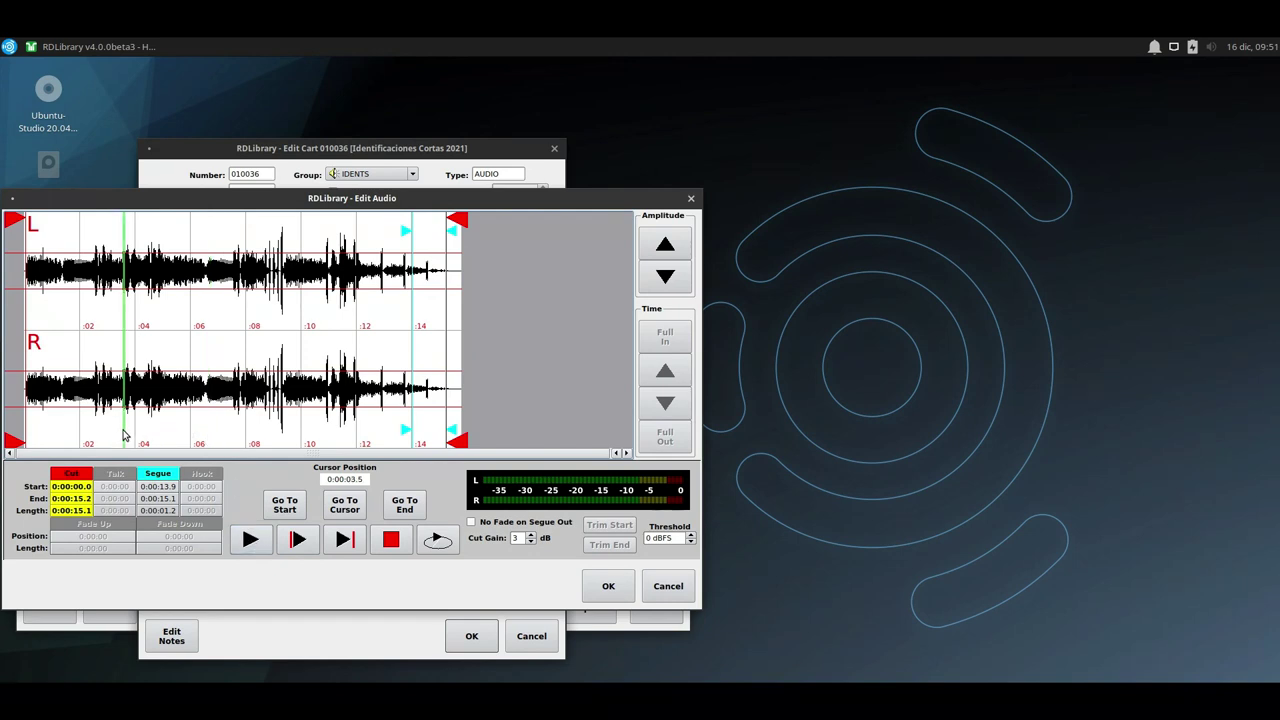
pyautogui.click(72, 432)
pyautogui.click(54, 432)
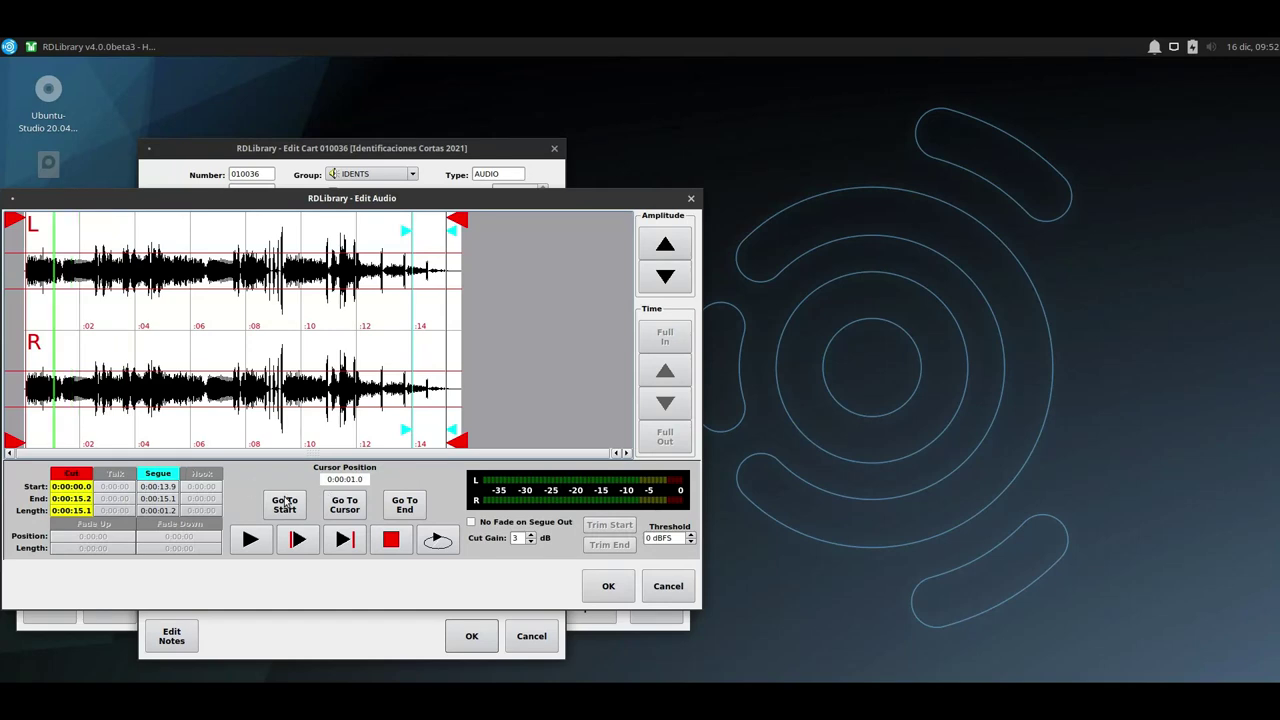
pyautogui.click(262, 545)
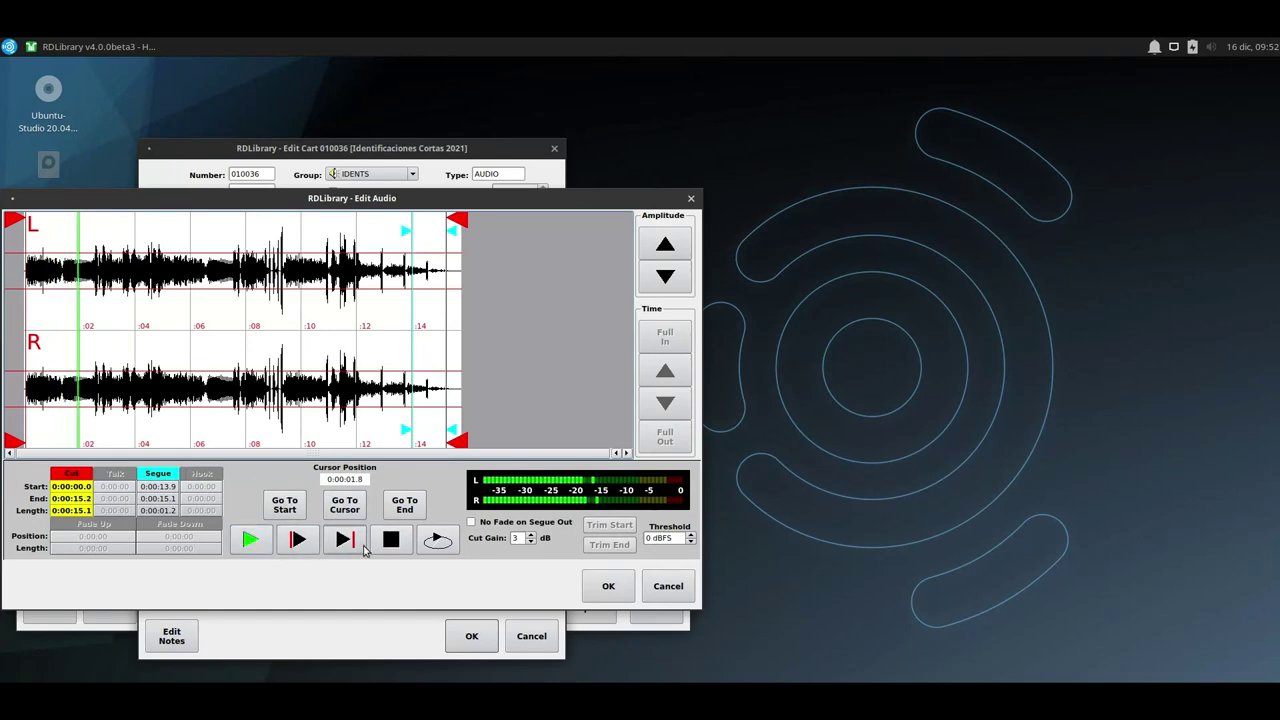
pyautogui.click(393, 541)
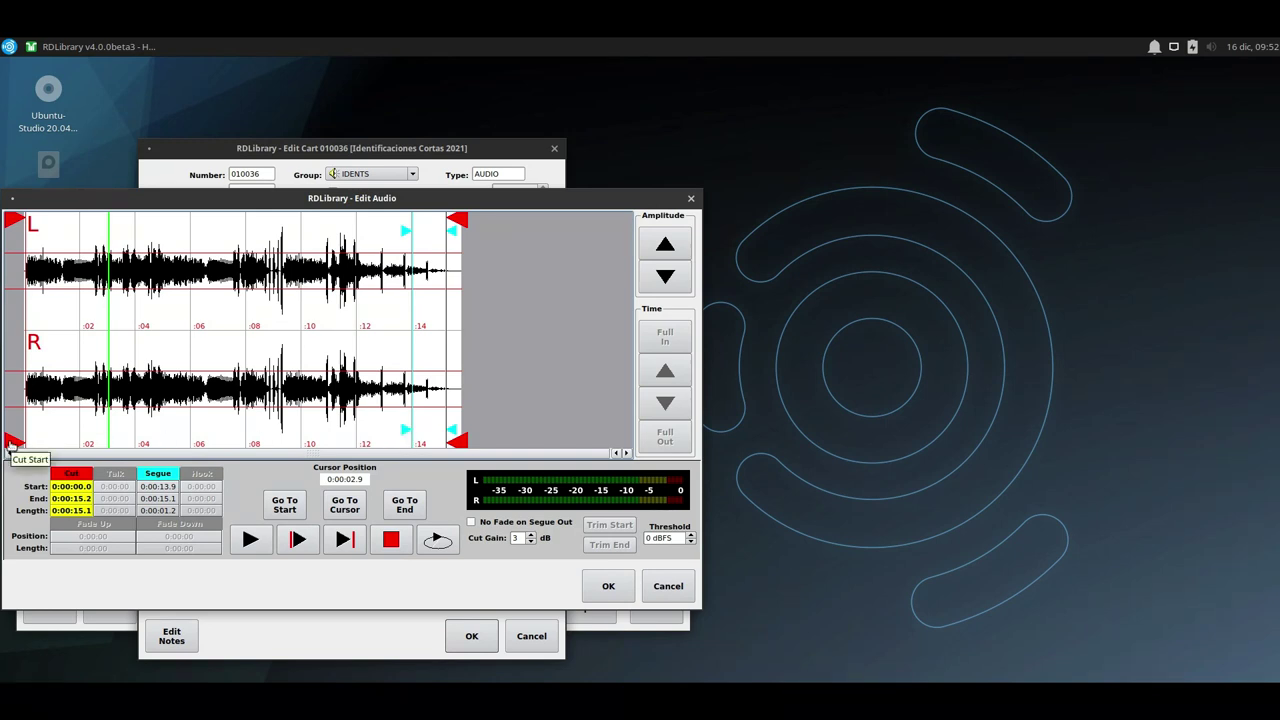
# Replay the cut, select the segue markers, listen to the segue, and close the audio editor.
pyautogui.click(298, 540)
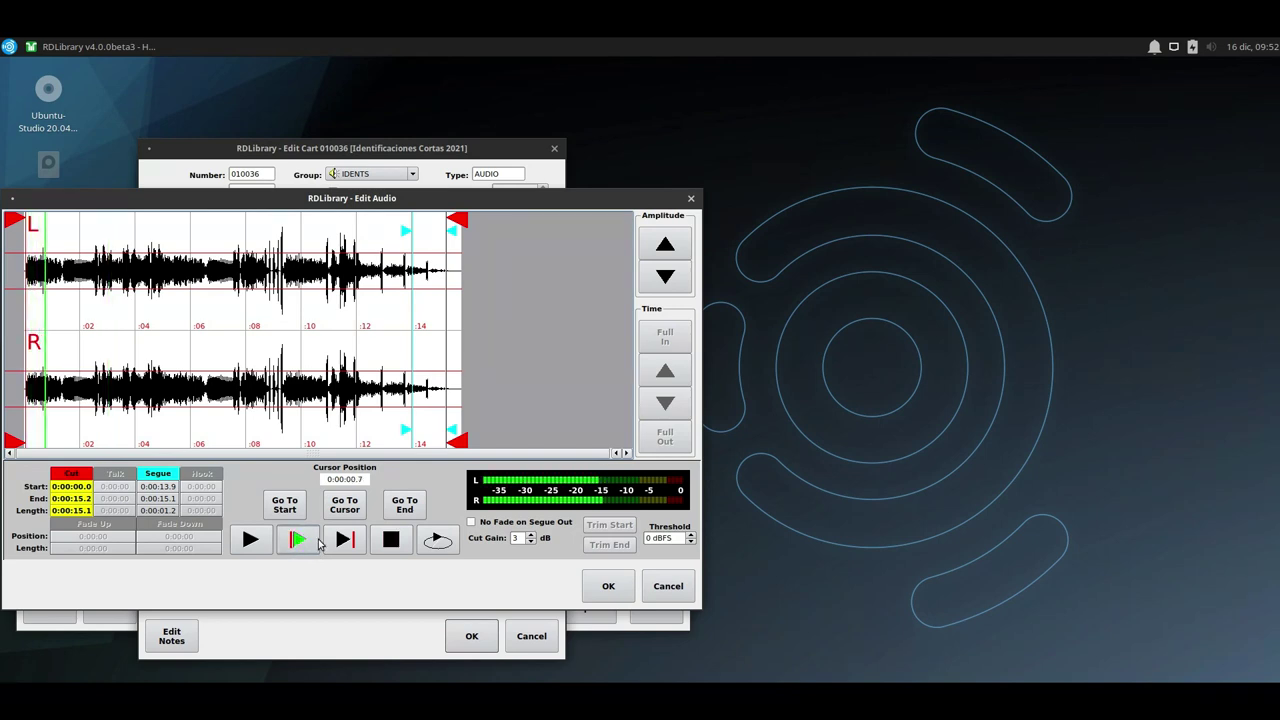
pyautogui.click(391, 540)
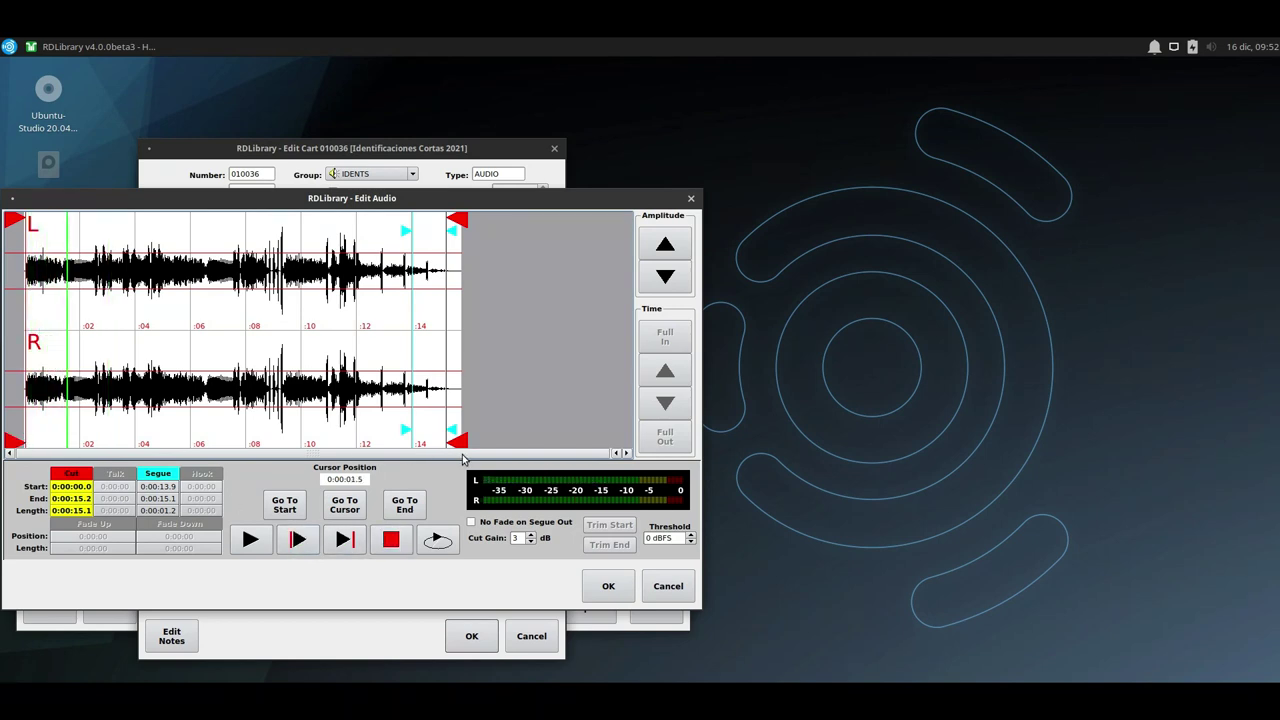
pyautogui.click(407, 433)
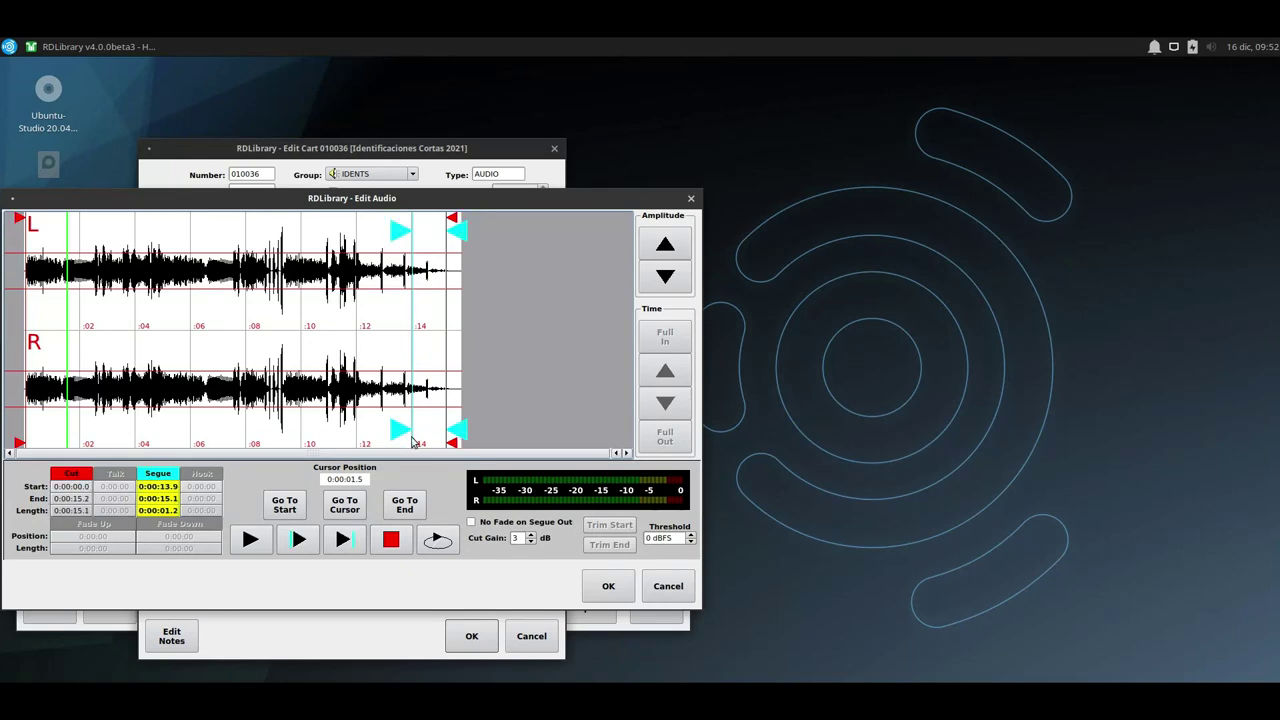
pyautogui.click(305, 547)
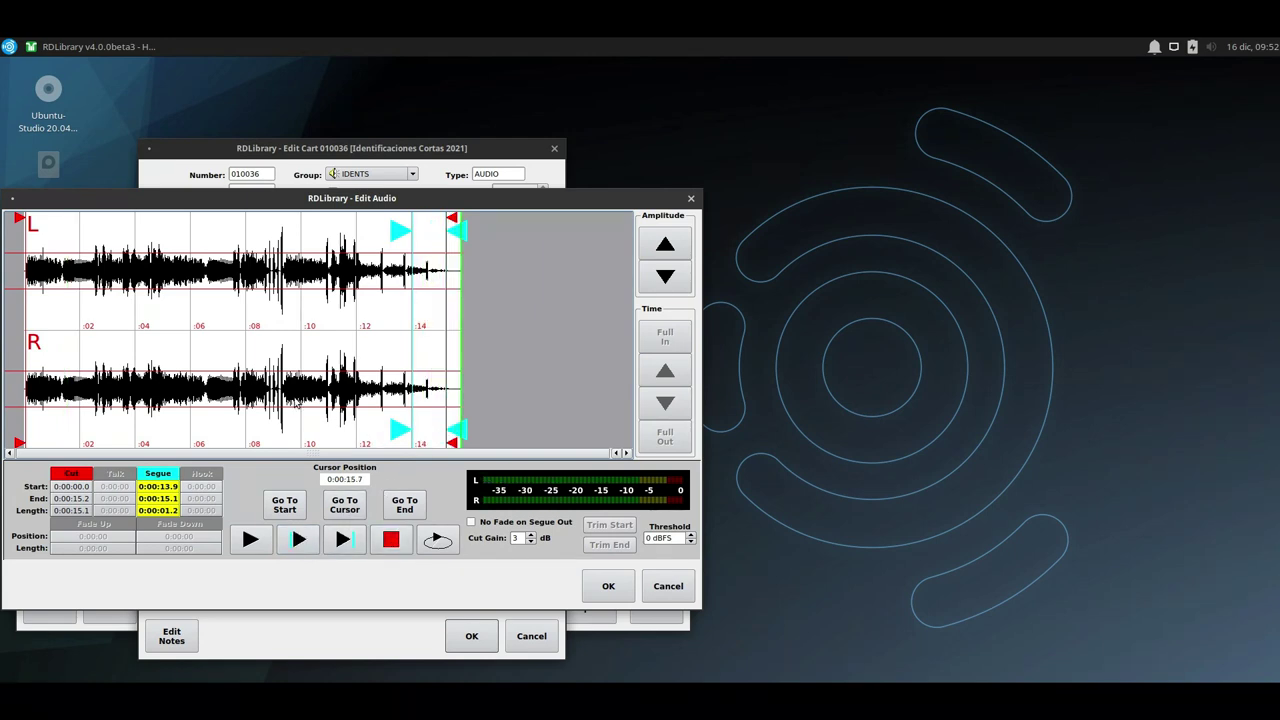
pyautogui.press('Return')
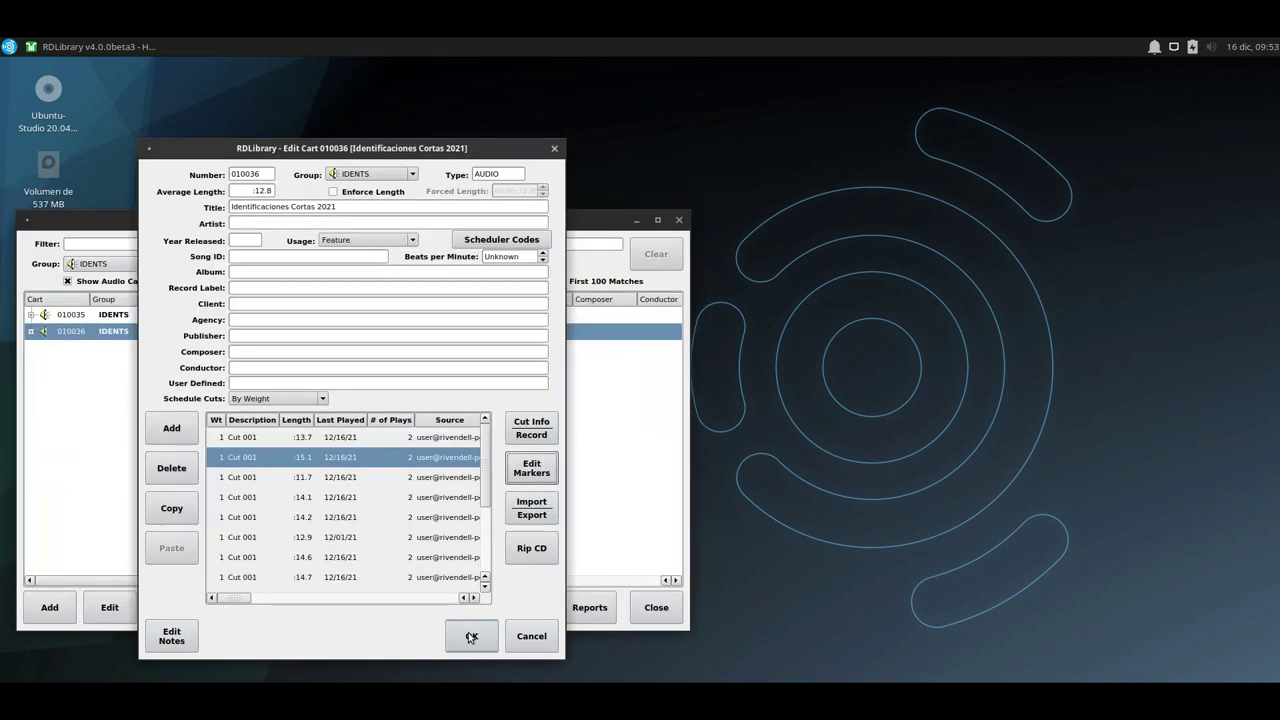
# Close the cart editor keeping changes, then start and cancel a new cart without changing its group.
pyautogui.click(468, 640)
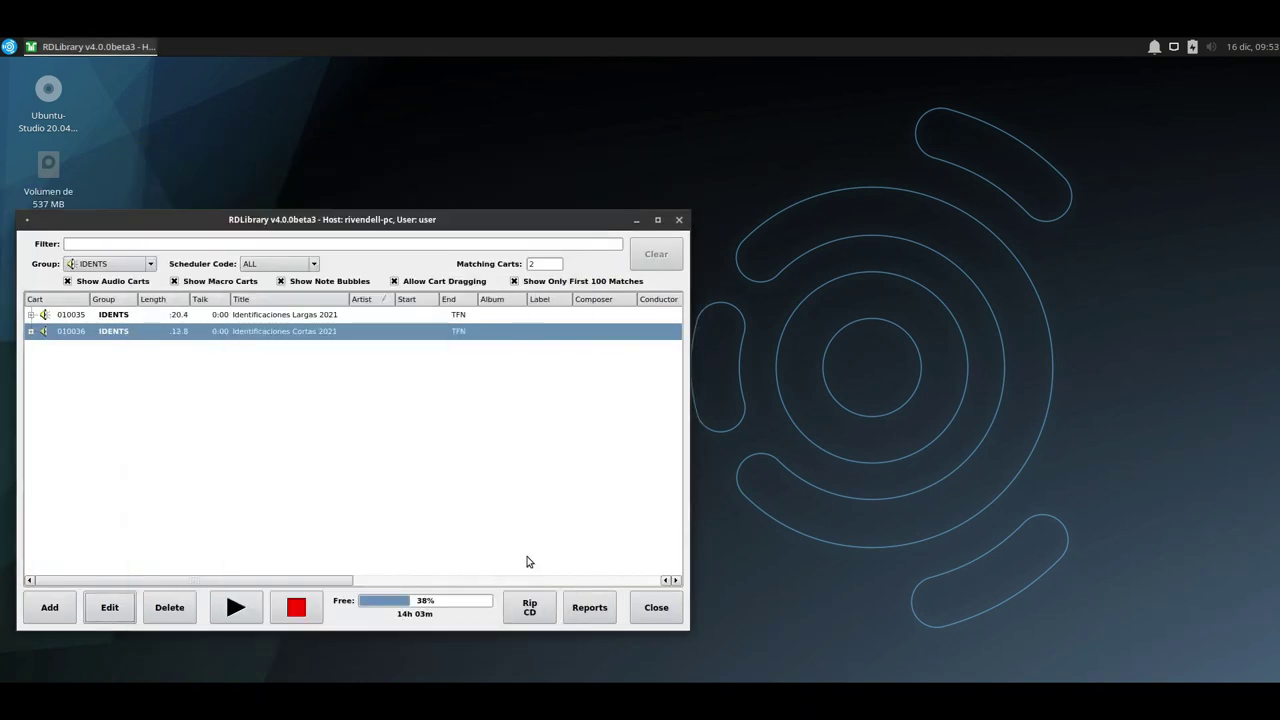
pyautogui.moveTo(324, 219); pyautogui.dragTo(628, 194)
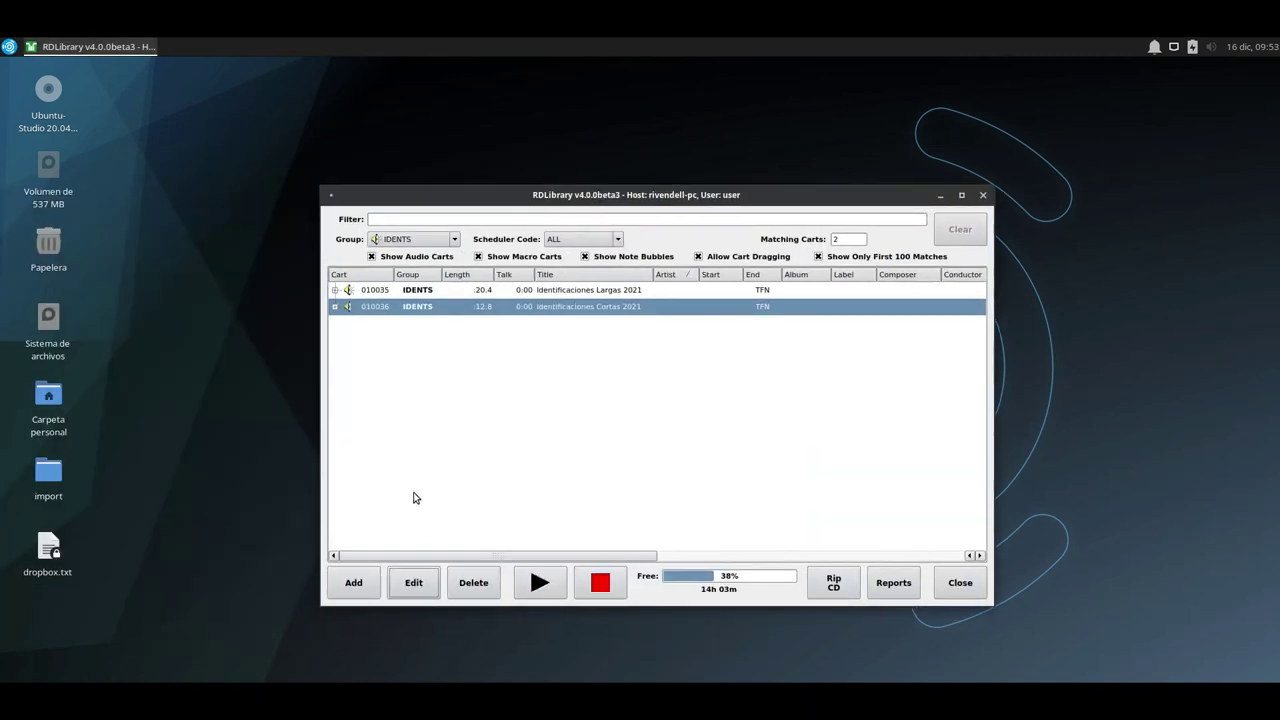
pyautogui.click(355, 585)
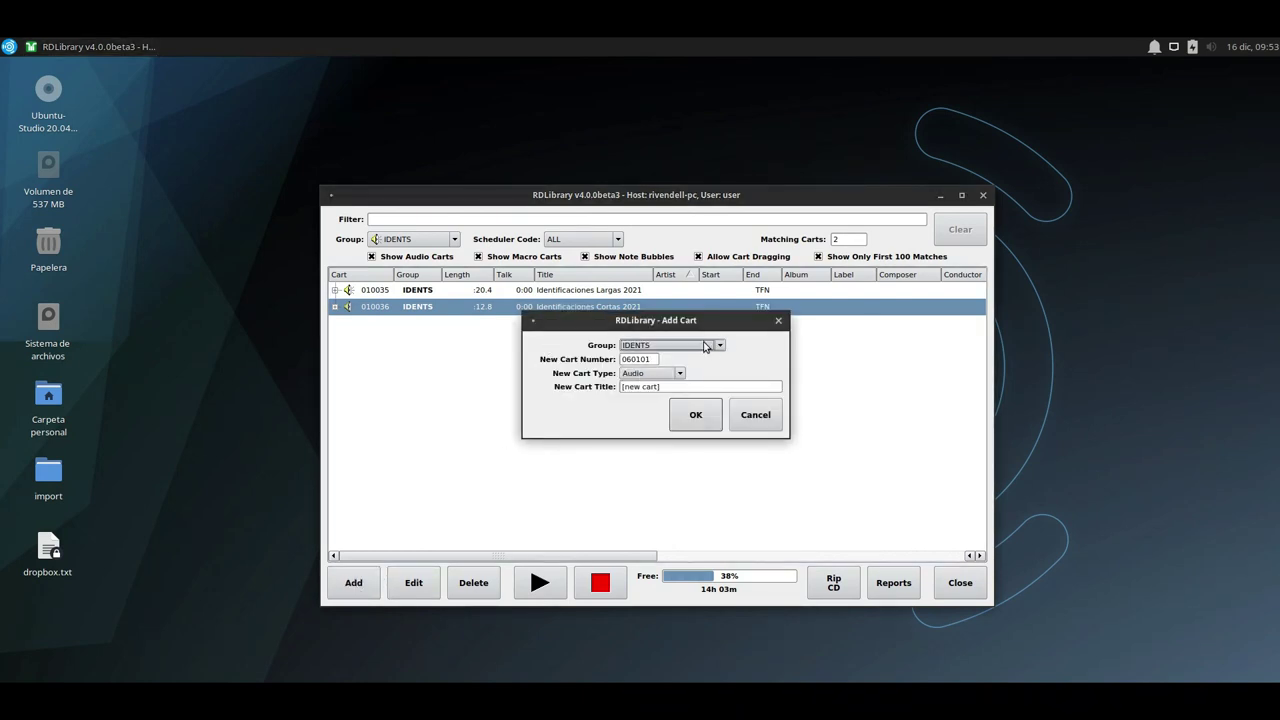
pyautogui.click(705, 346)
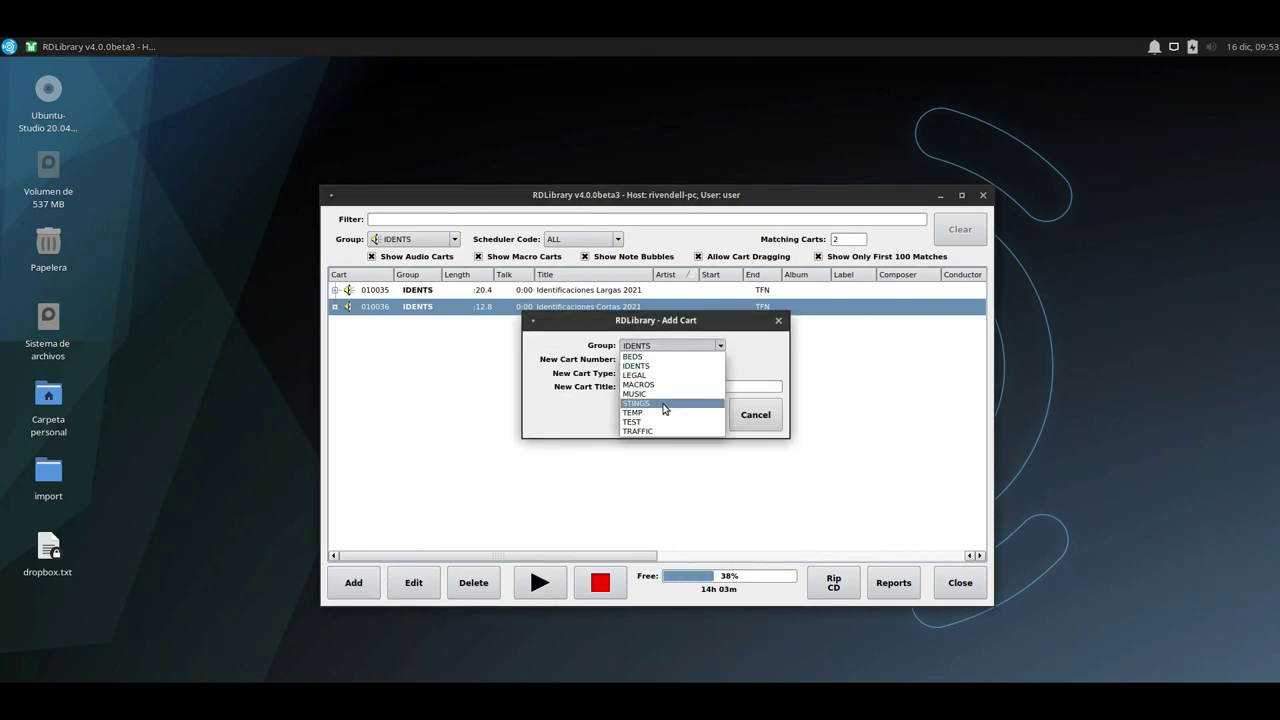
pyautogui.click(591, 420)
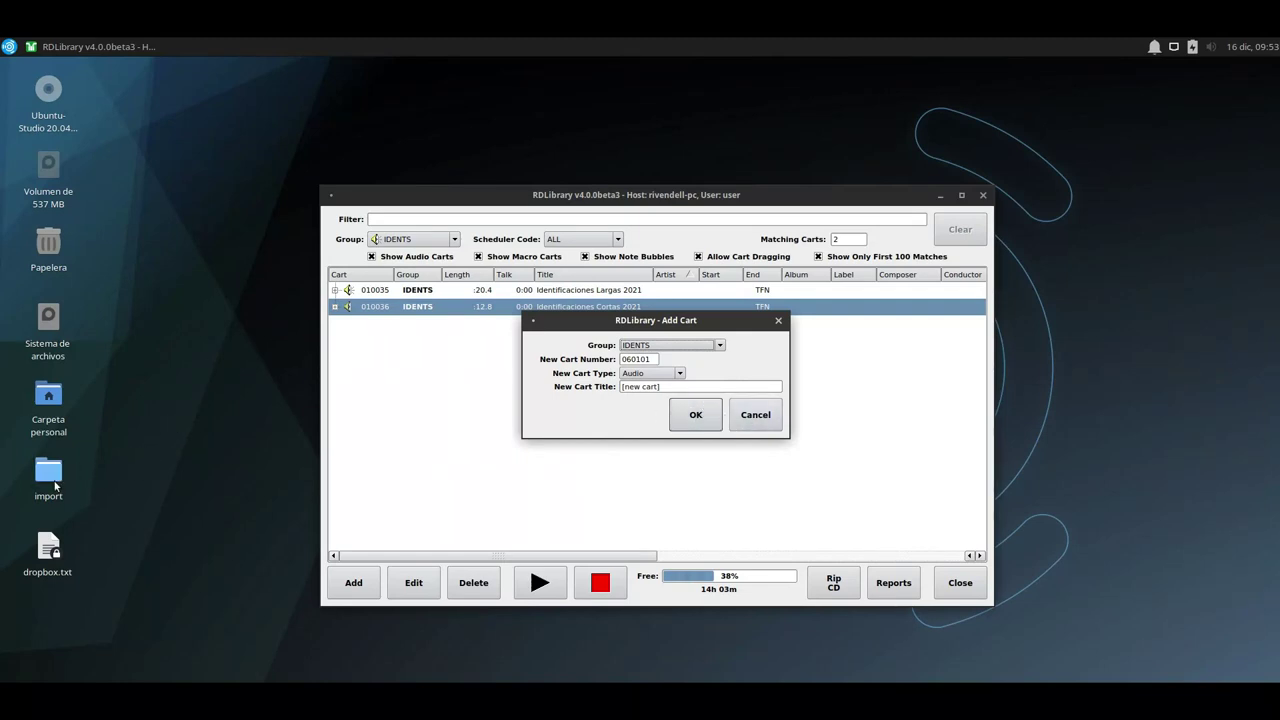
pyautogui.click(770, 416)
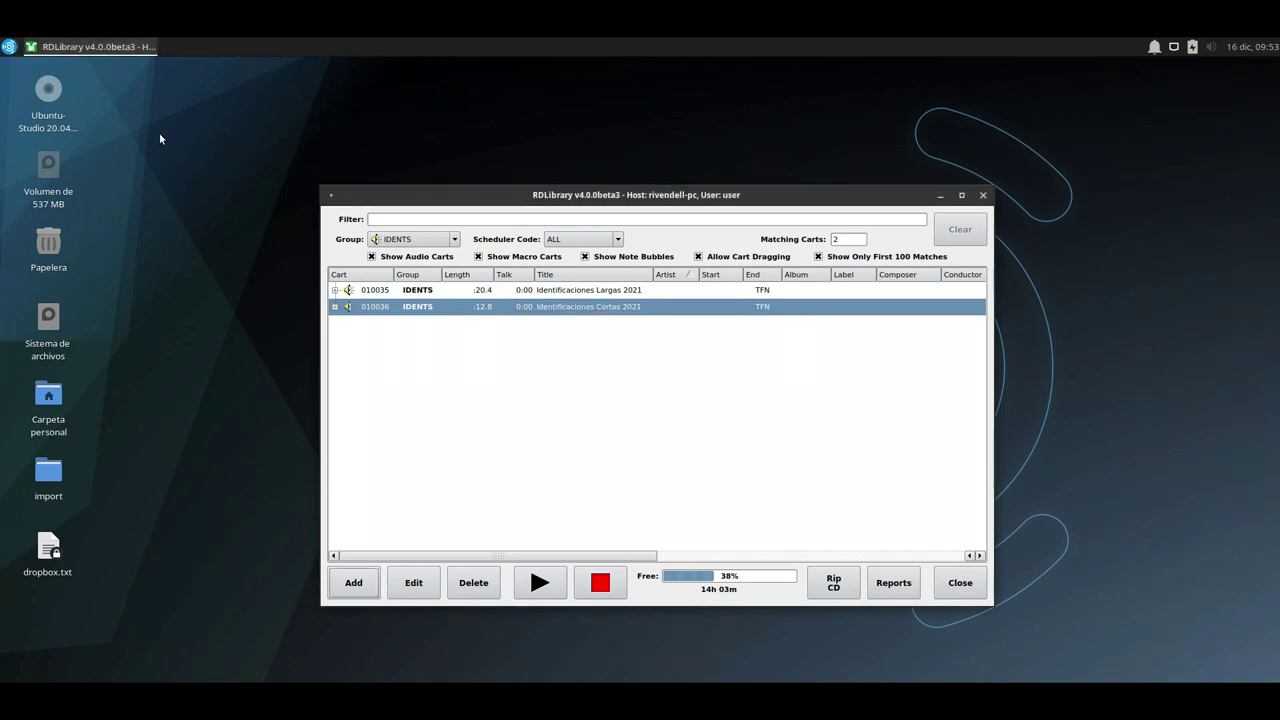
# Open and dismiss the cart group list, leaving IDENTS selected.
pyautogui.click(406, 240)
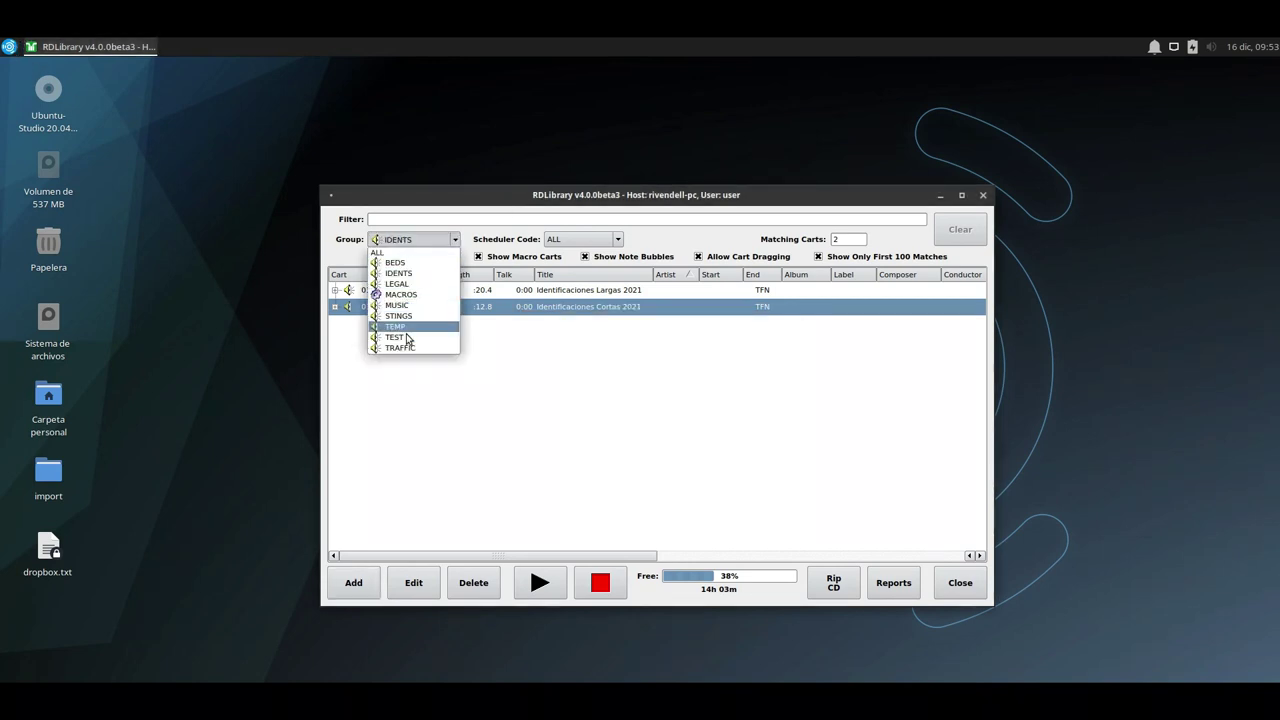
pyautogui.press('Escape')
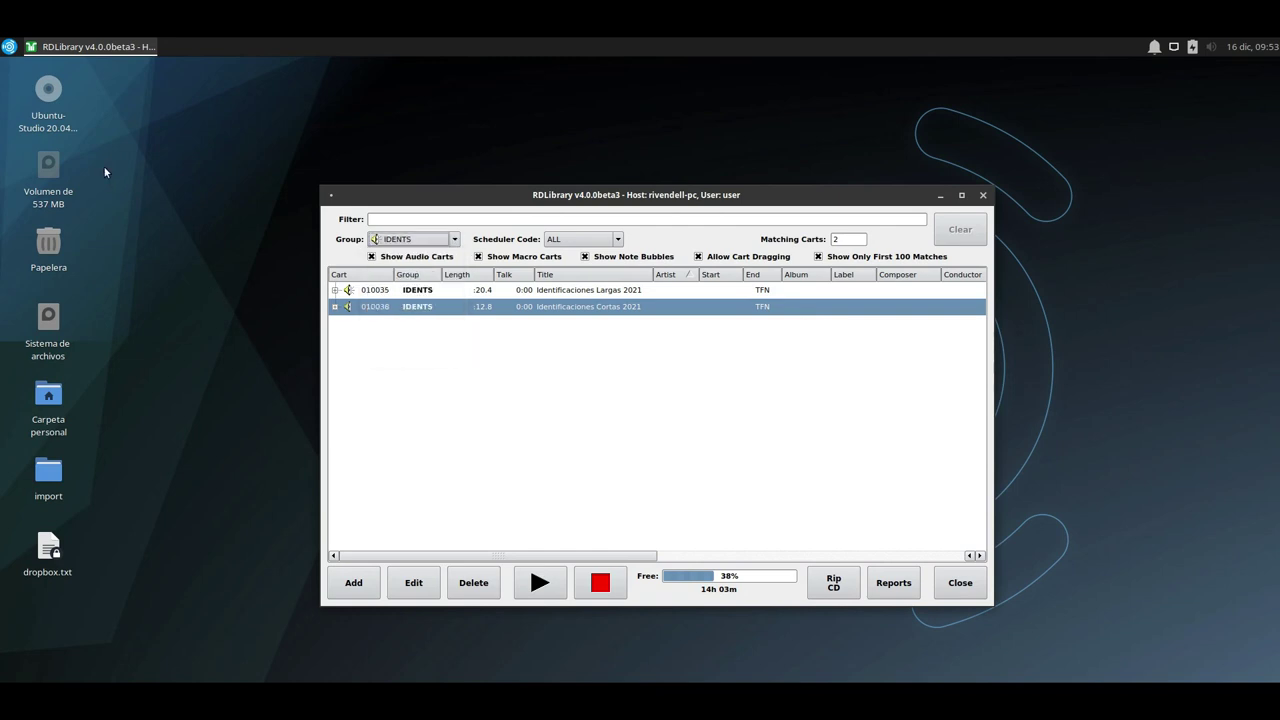
pyautogui.click(12, 40)
# Launch RDAdmin from Rivendell's Configuration menu and log in as the admin user.
pyautogui.press('Escape')
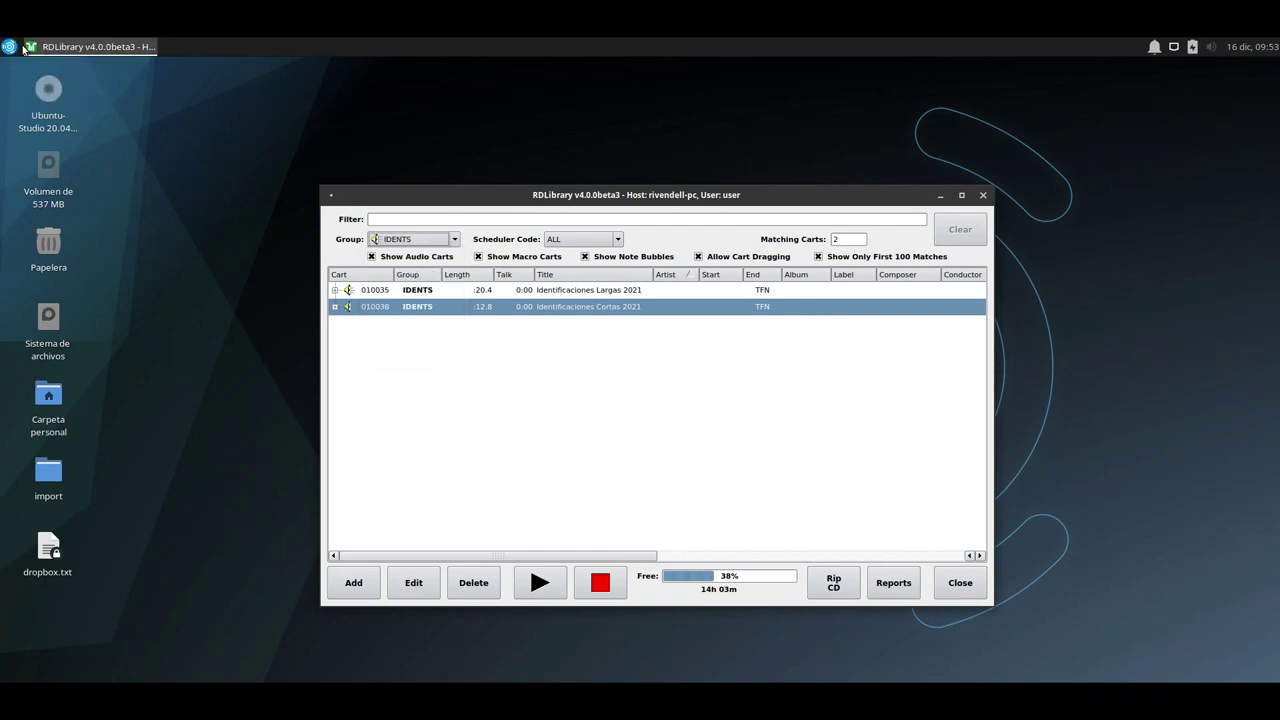
pyautogui.click(9, 46)
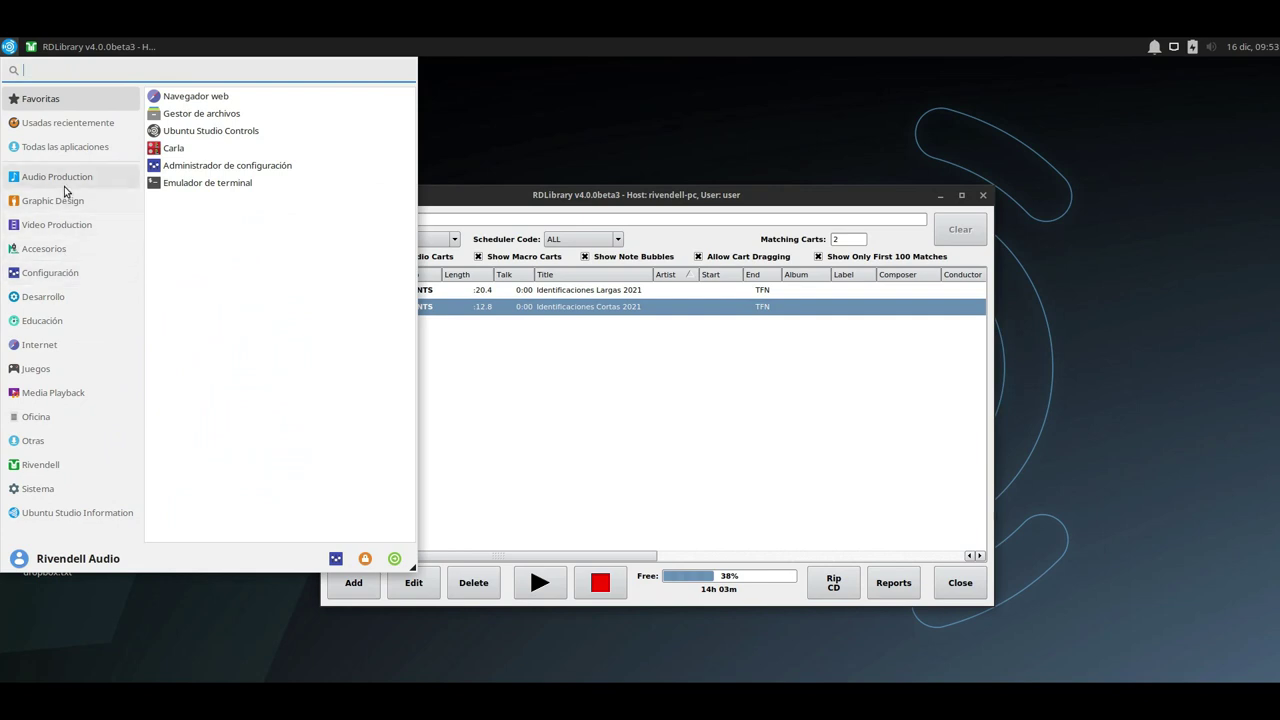
pyautogui.click(55, 465)
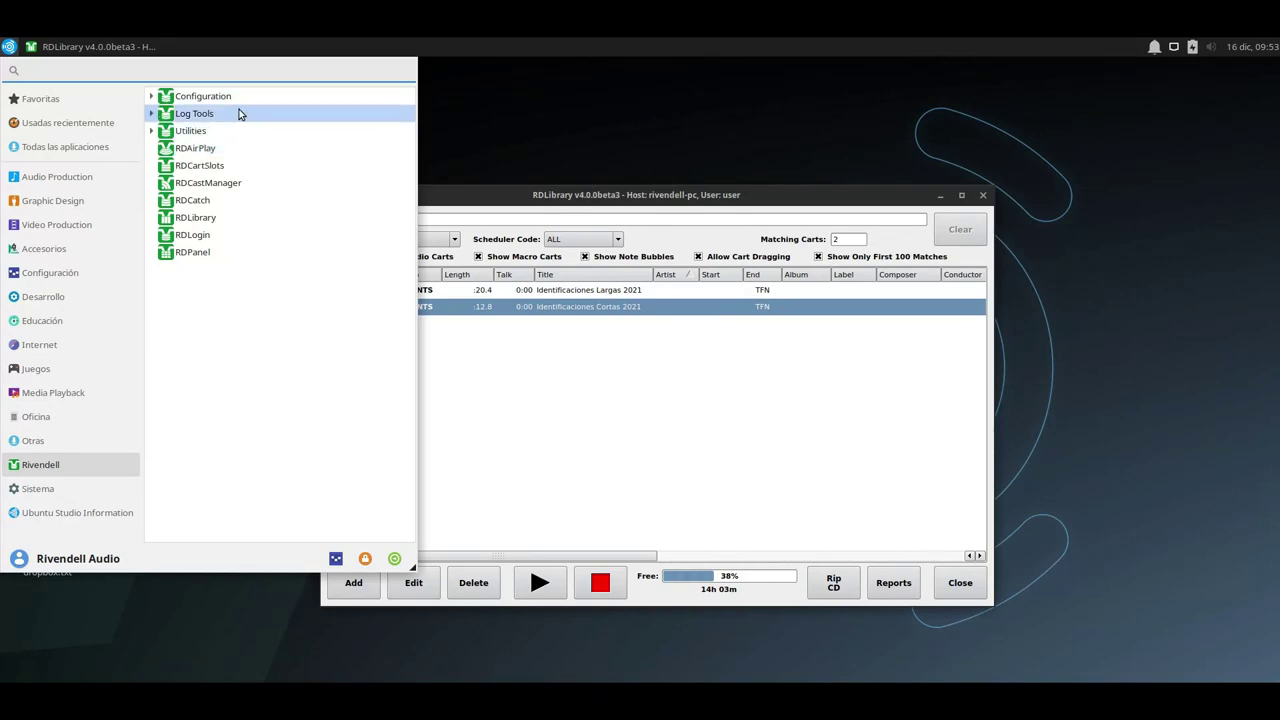
pyautogui.click(152, 131)
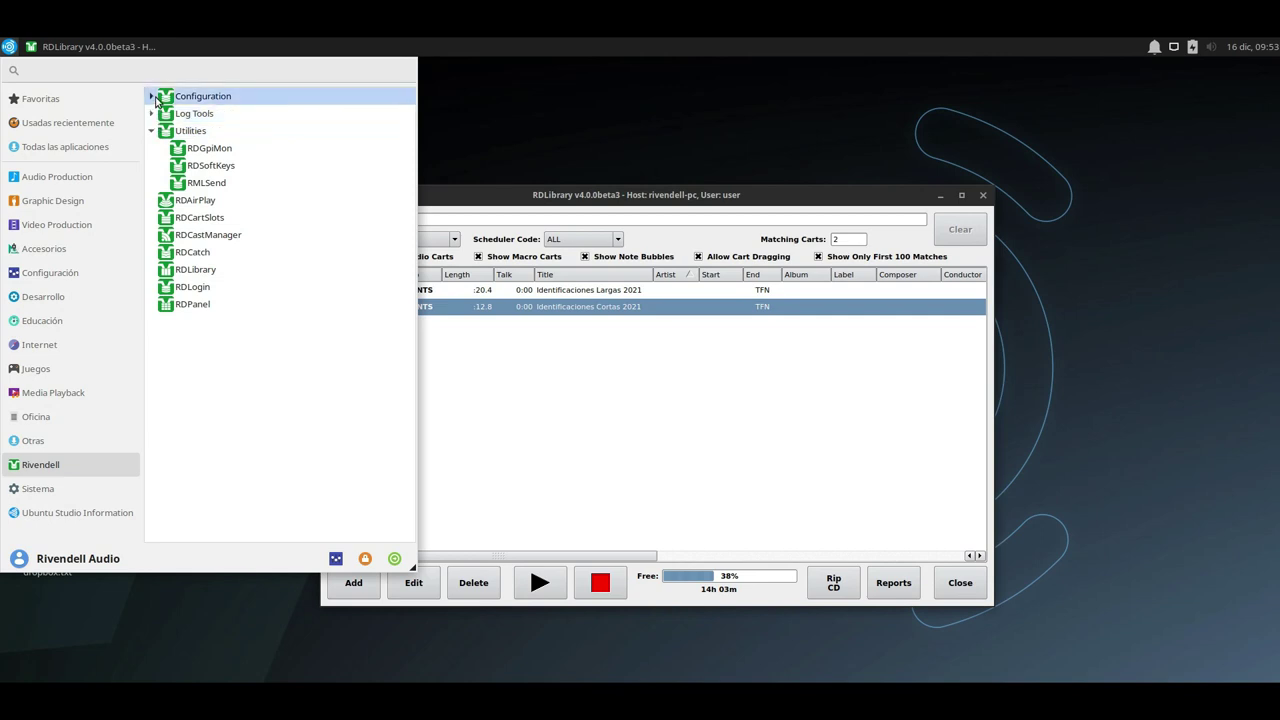
pyautogui.click(152, 96)
pyautogui.click(205, 114)
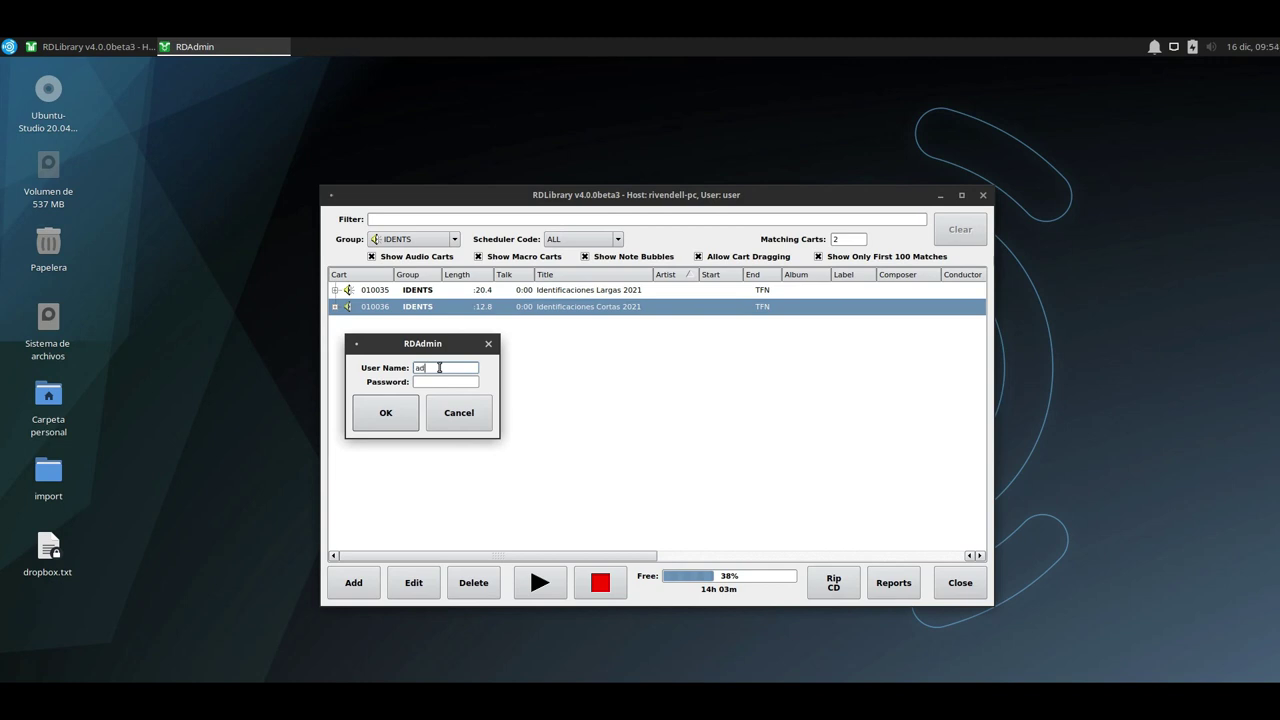
pyautogui.write('admin')
pyautogui.click(365, 410)
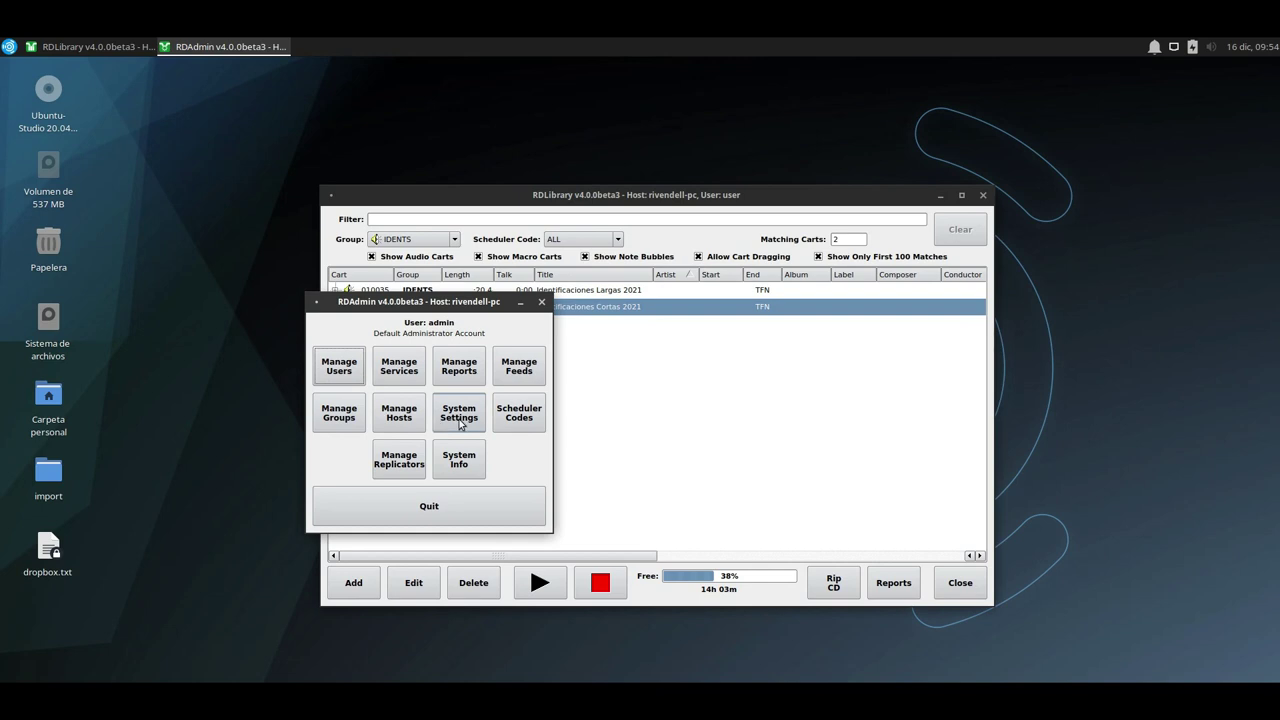
# In Manage Groups, add a new group named FXS and start editing its description.
pyautogui.click(339, 413)
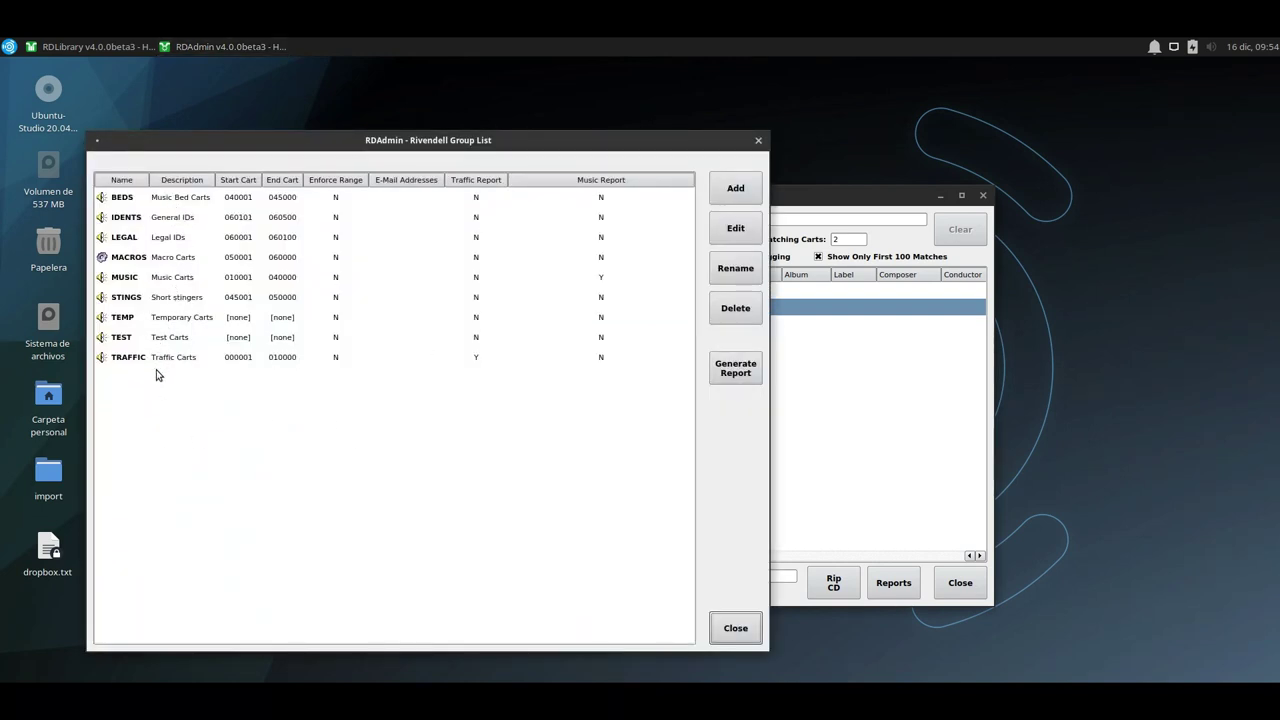
pyautogui.click(736, 189)
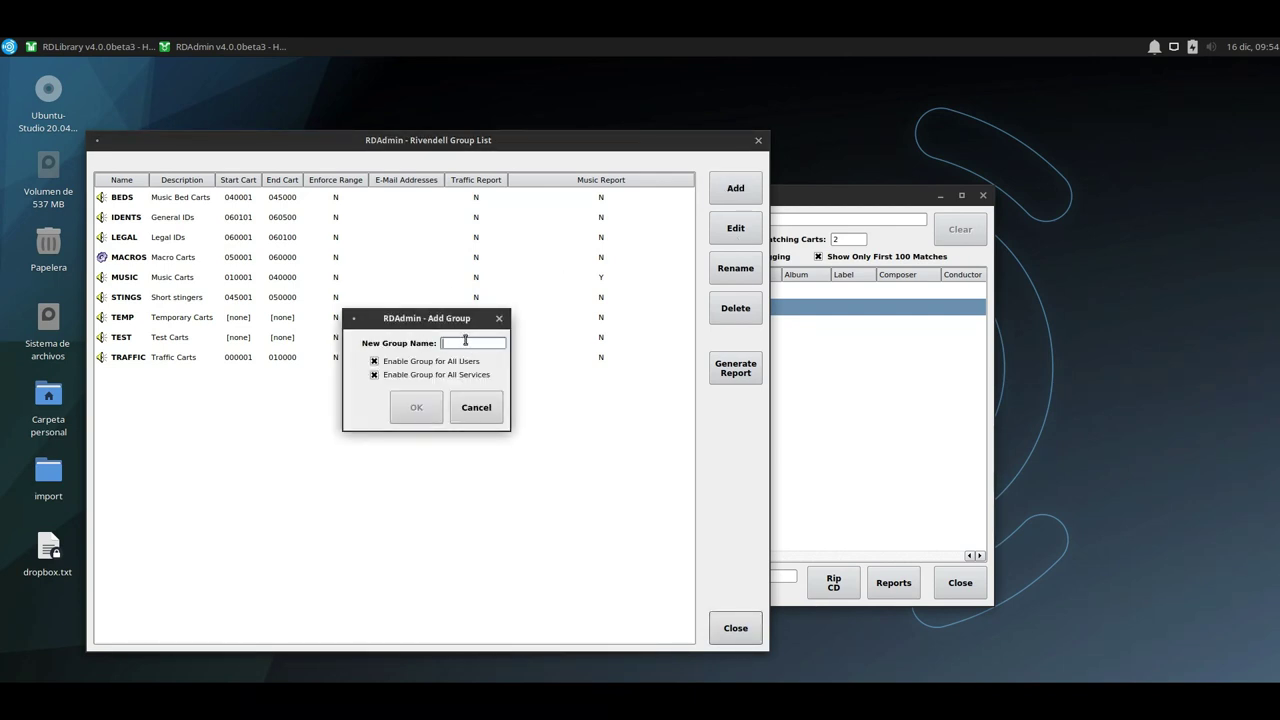
pyautogui.write('P')
pyautogui.write('XS')
pyautogui.click(411, 419)
pyautogui.click(434, 212)
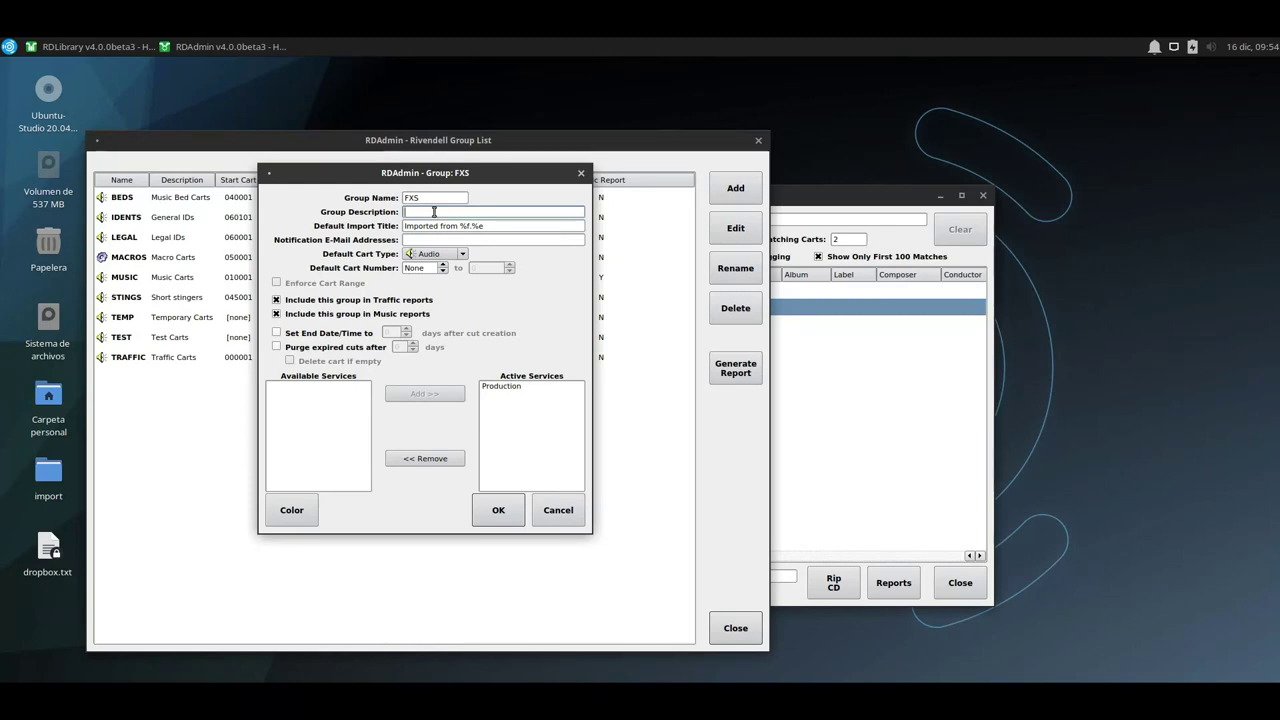
# Describe the FXS group as 'Audio effects' with carts 070000–075000, excluded from traffic and music reports.
pyautogui.write('Audio effects')
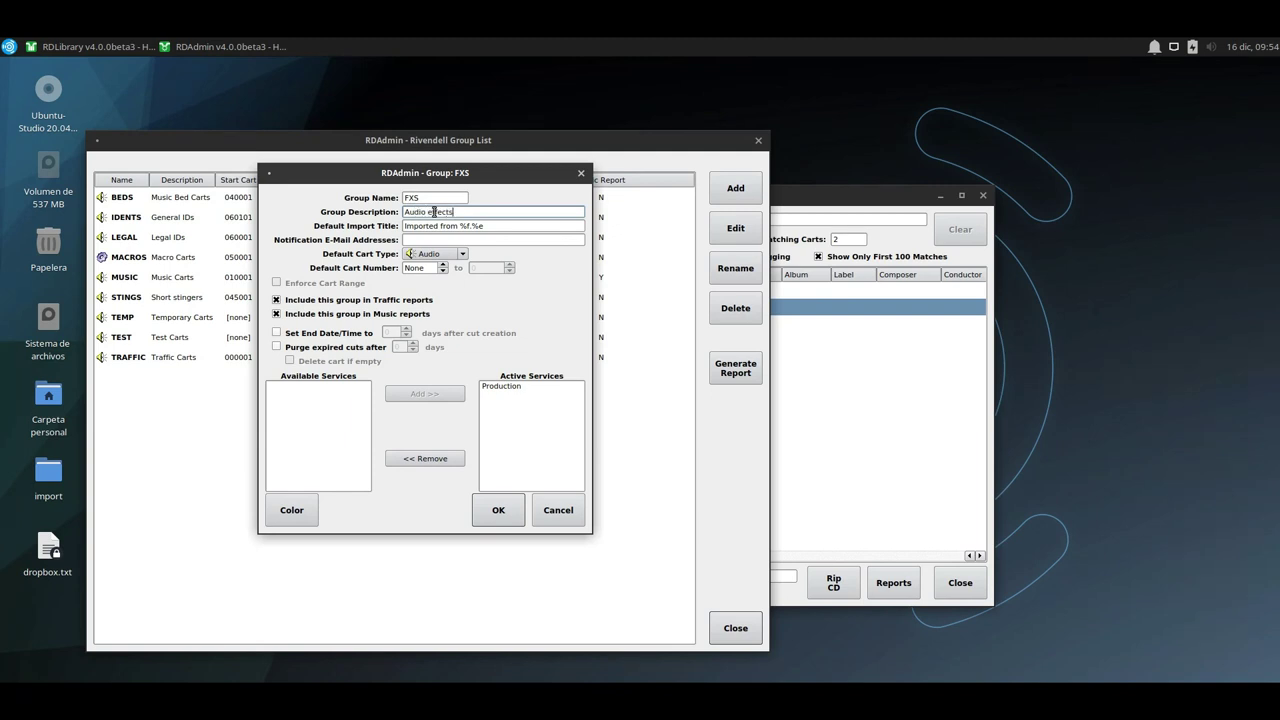
pyautogui.moveTo(374, 175); pyautogui.dragTo(590, 221)
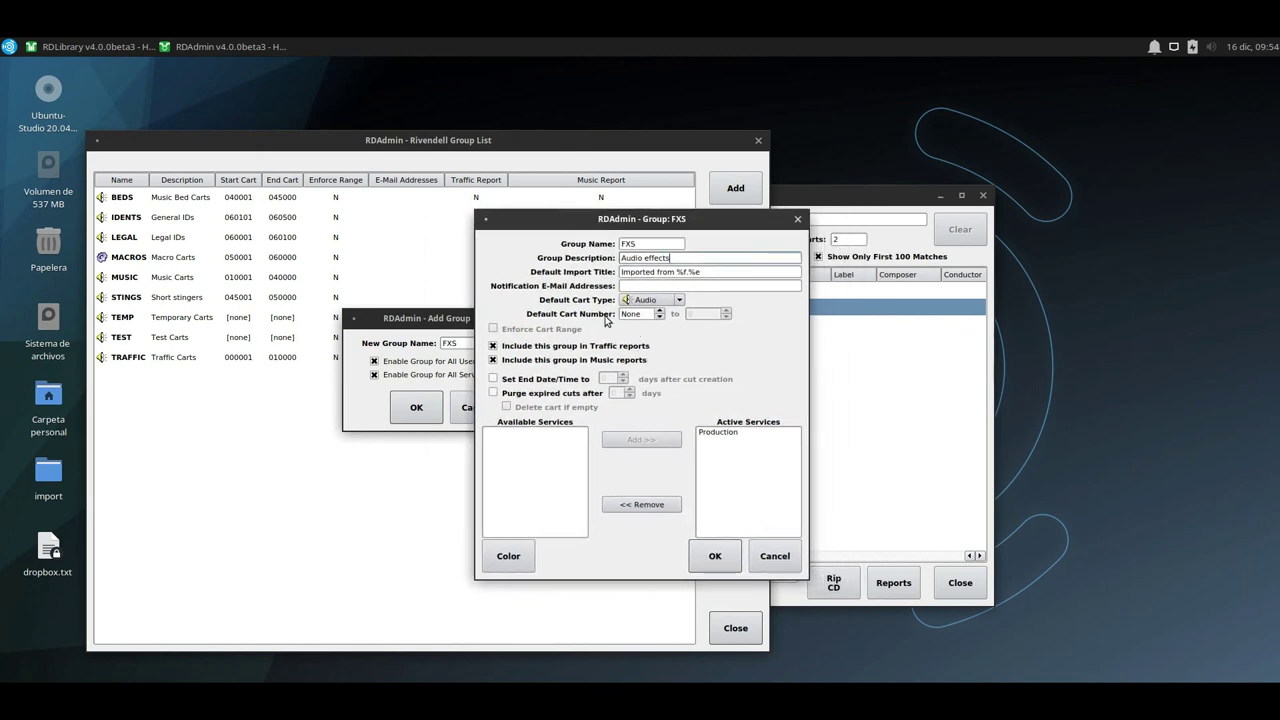
pyautogui.doubleClick(633, 314)
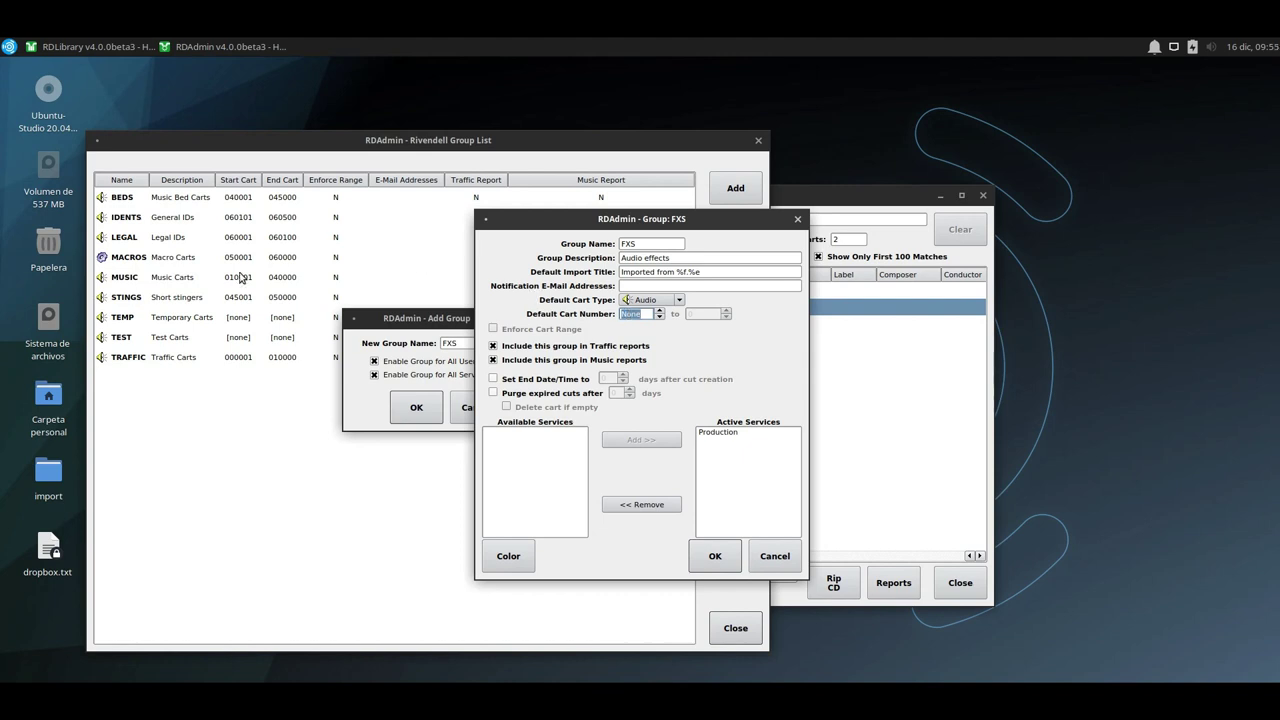
pyautogui.click(907, 263)
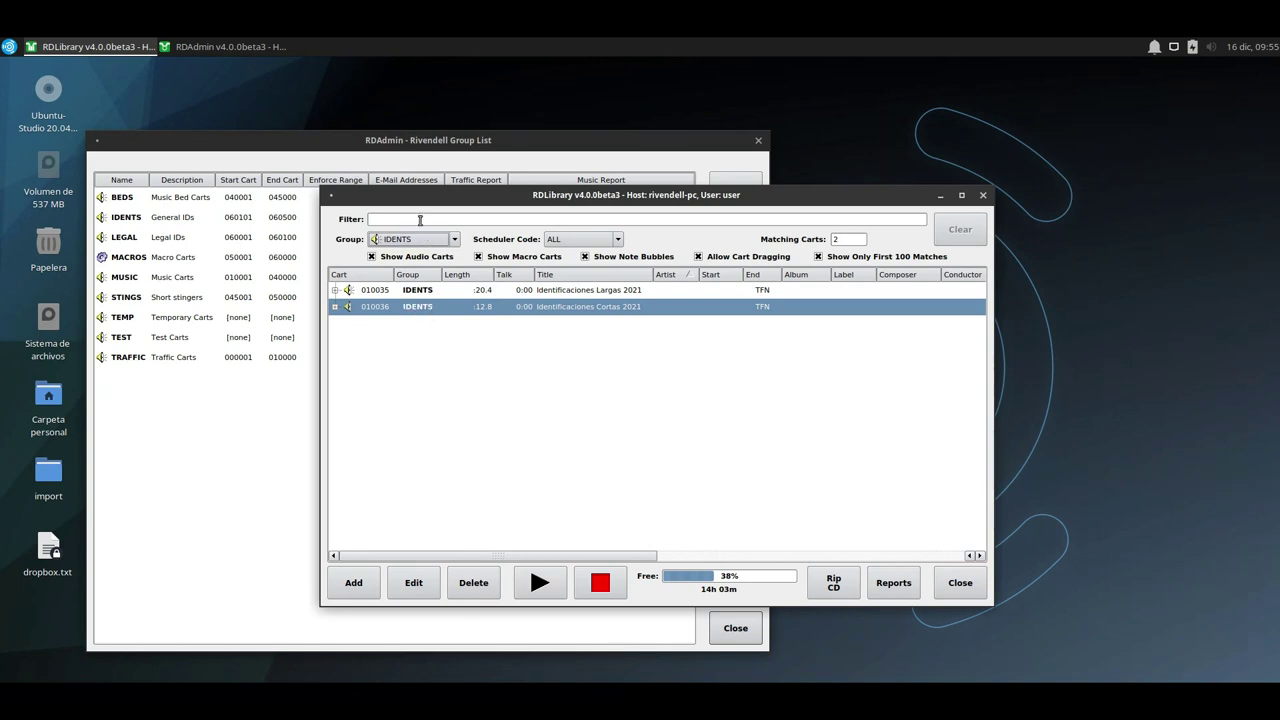
pyautogui.moveTo(414, 198); pyautogui.dragTo(805, 464)
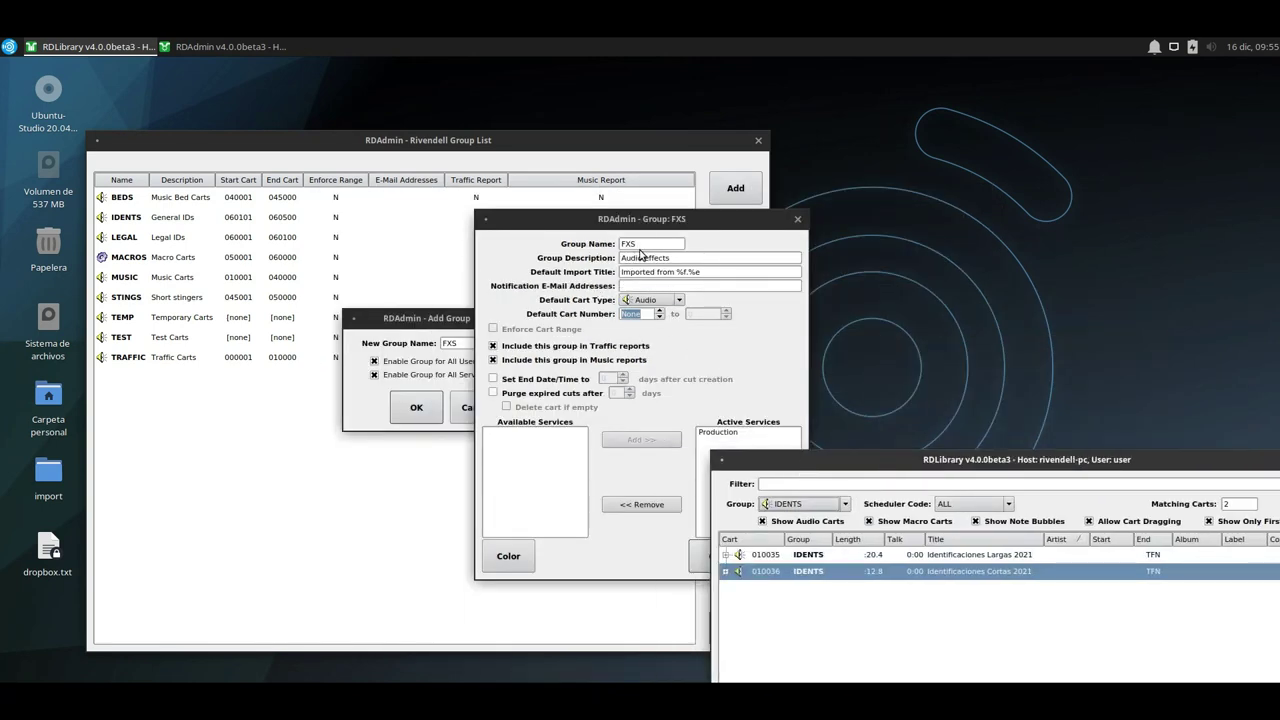
pyautogui.click(637, 314)
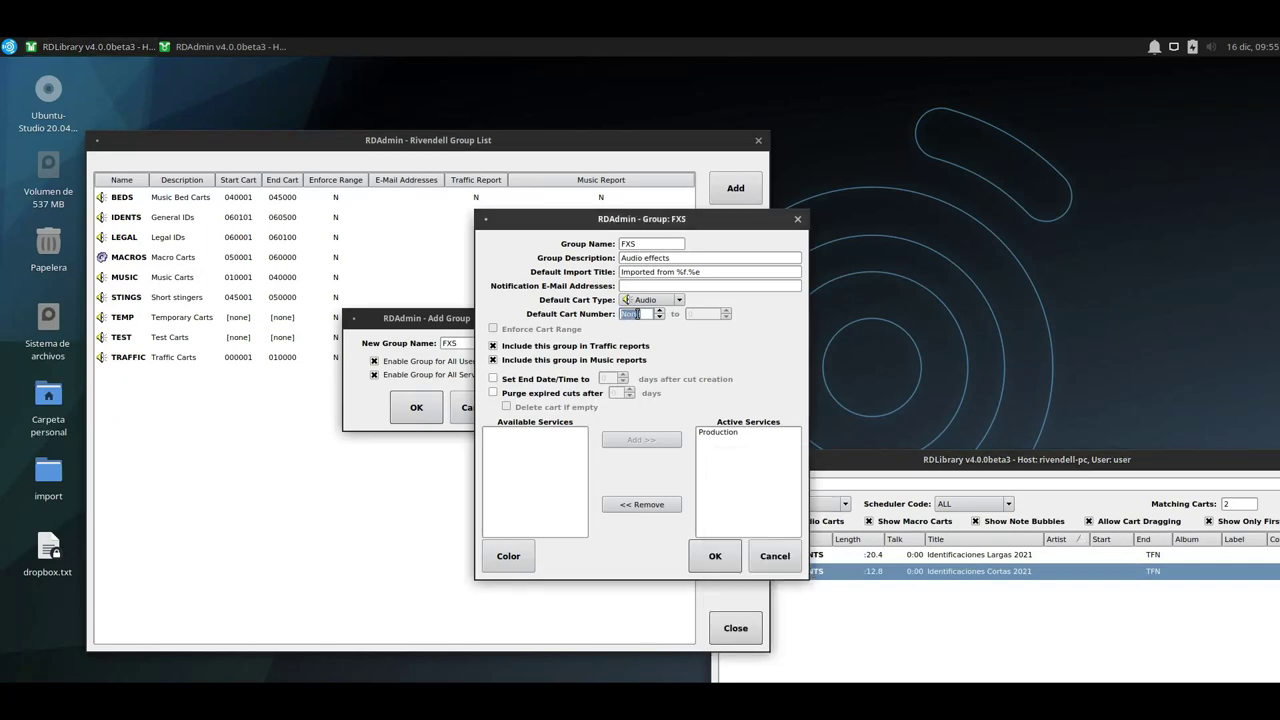
pyautogui.write('799')
pyautogui.press('BackSpace')
pyautogui.press('BackSpace')
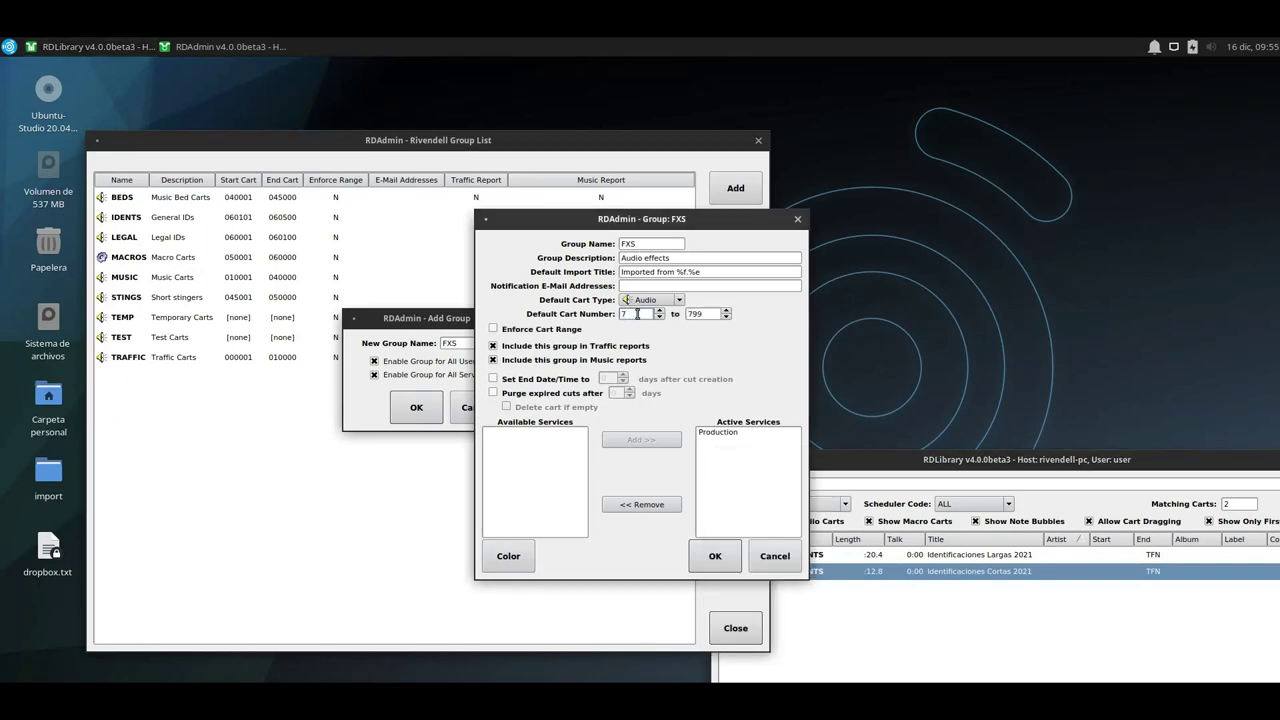
pyautogui.write('0000')
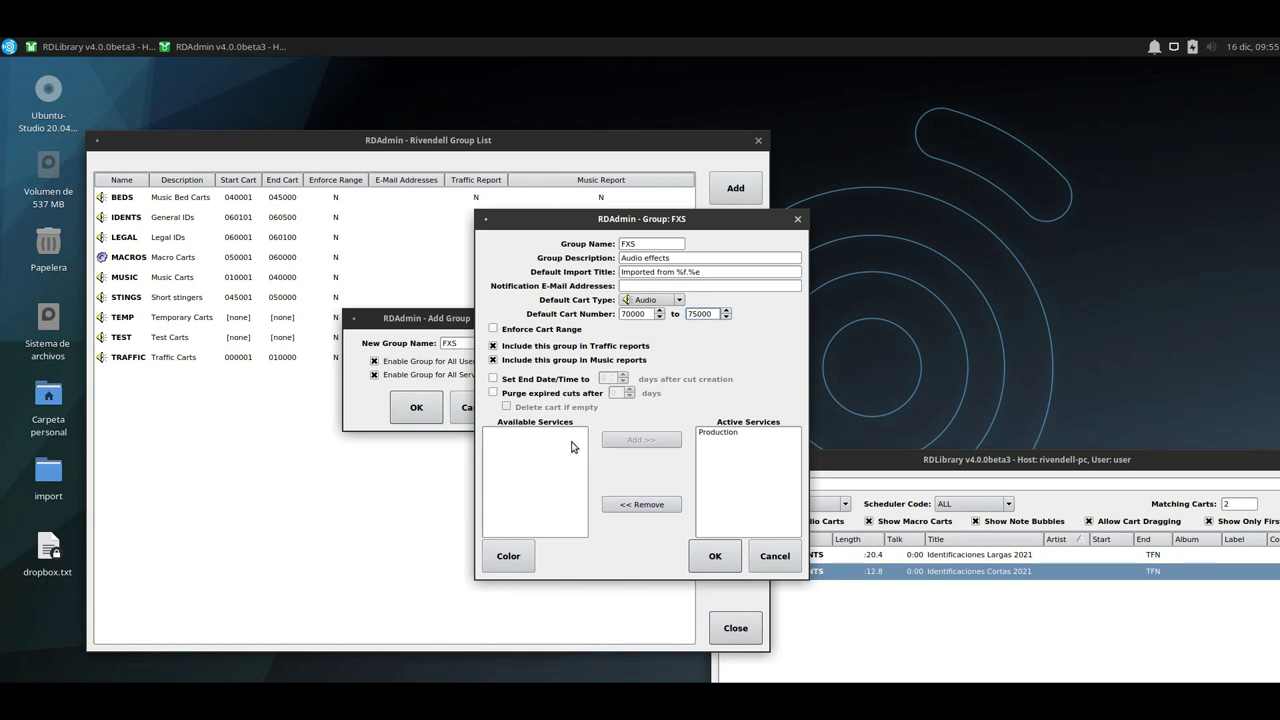
pyautogui.click(493, 346)
pyautogui.click(493, 361)
pyautogui.click(730, 566)
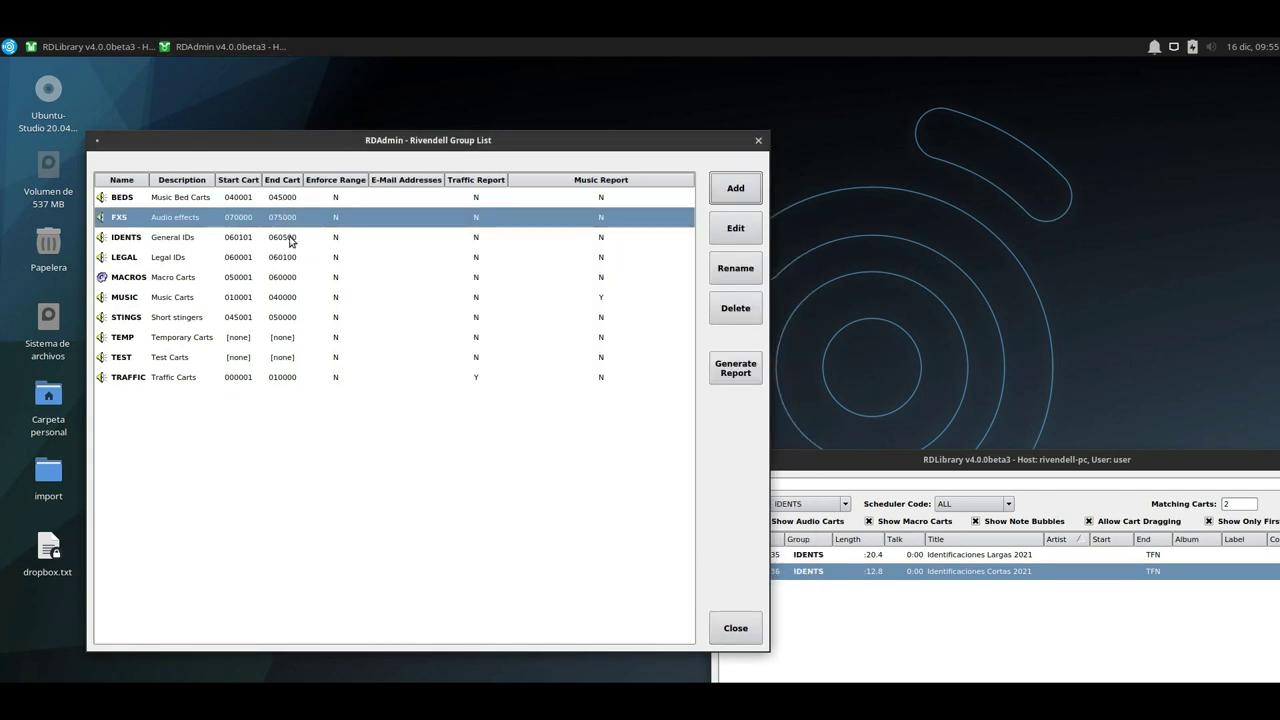
# Close the group list and quit RDAdmin, bringing RDLibrary fully into view.
pyautogui.click(290, 243)
pyautogui.click(276, 258)
pyautogui.click(268, 225)
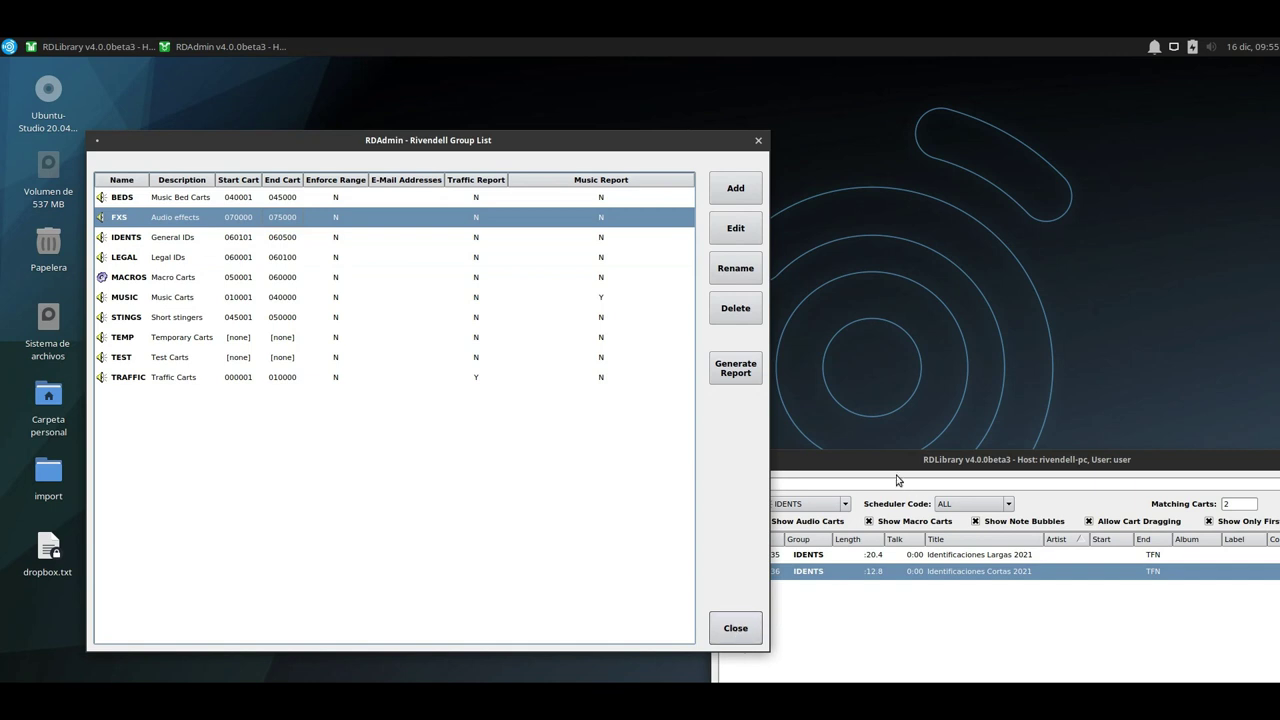
pyautogui.moveTo(893, 461); pyautogui.dragTo(914, 366)
pyautogui.click(586, 567)
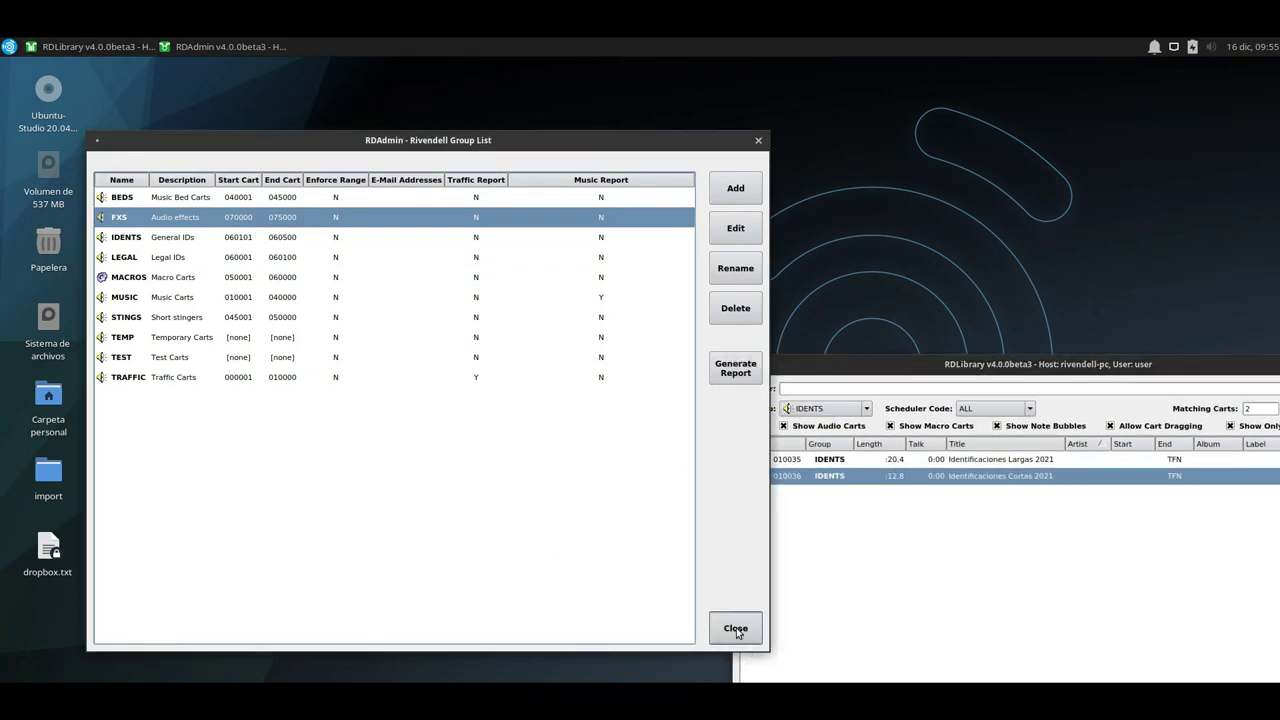
pyautogui.click(737, 630)
pyautogui.click(451, 514)
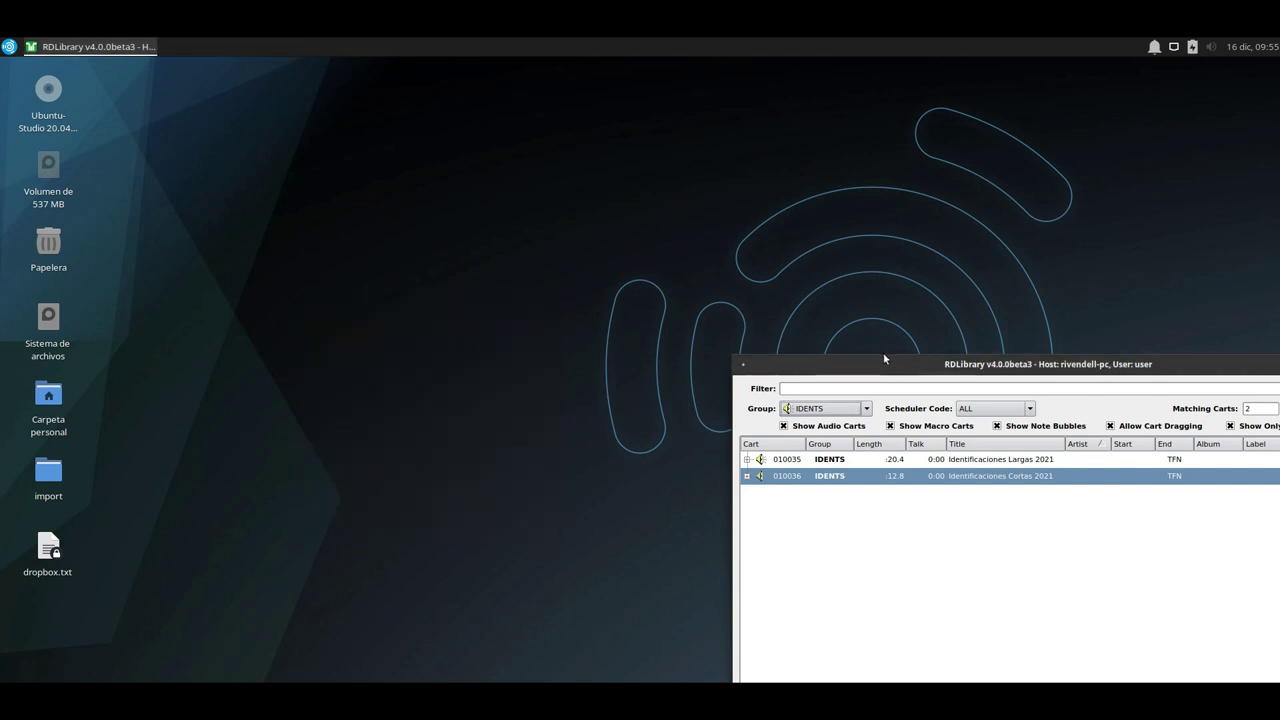
pyautogui.moveTo(883, 363); pyautogui.dragTo(349, 114)
pyautogui.click(231, 502)
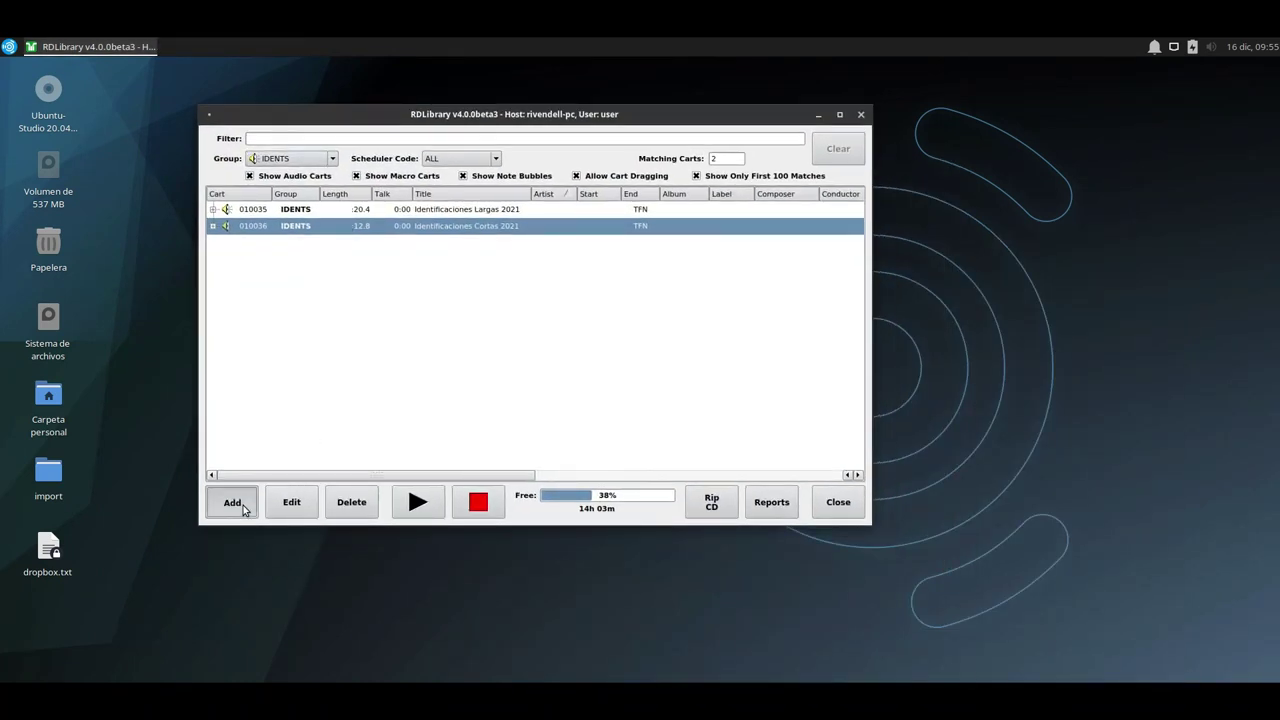
# Create new cart 070000 in the FXS group.
pyautogui.click(517, 266)
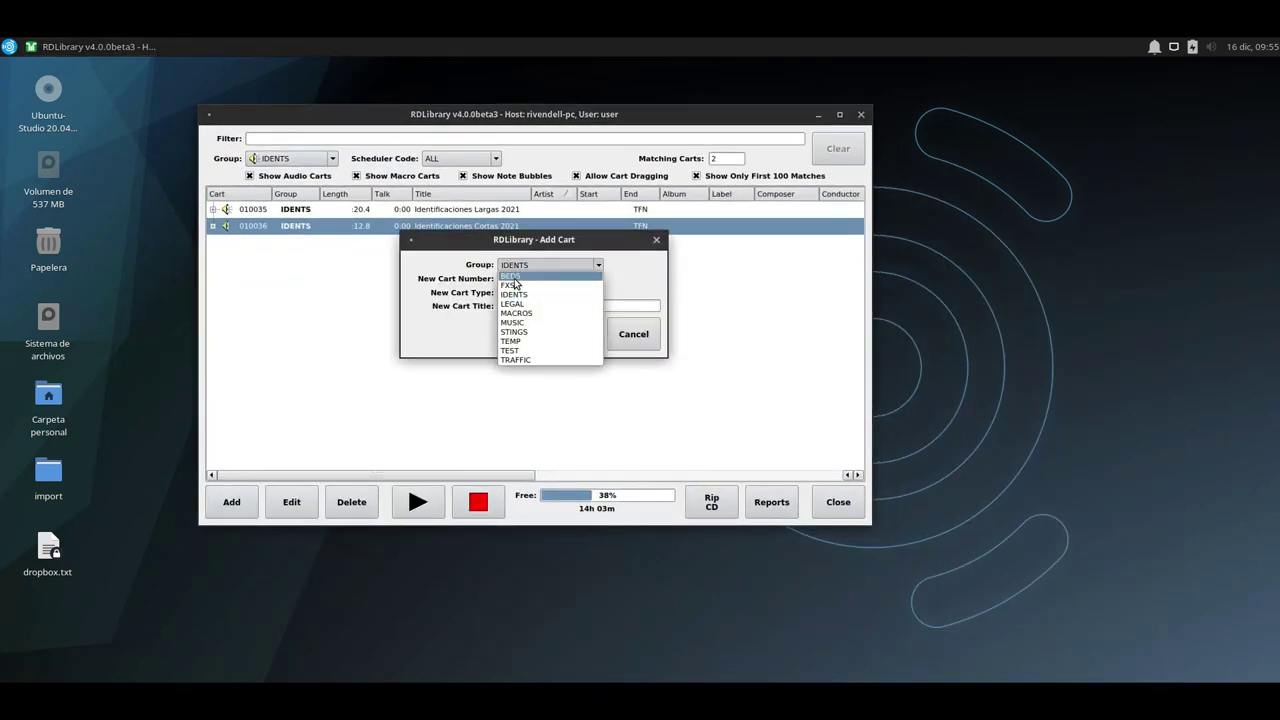
pyautogui.click(510, 285)
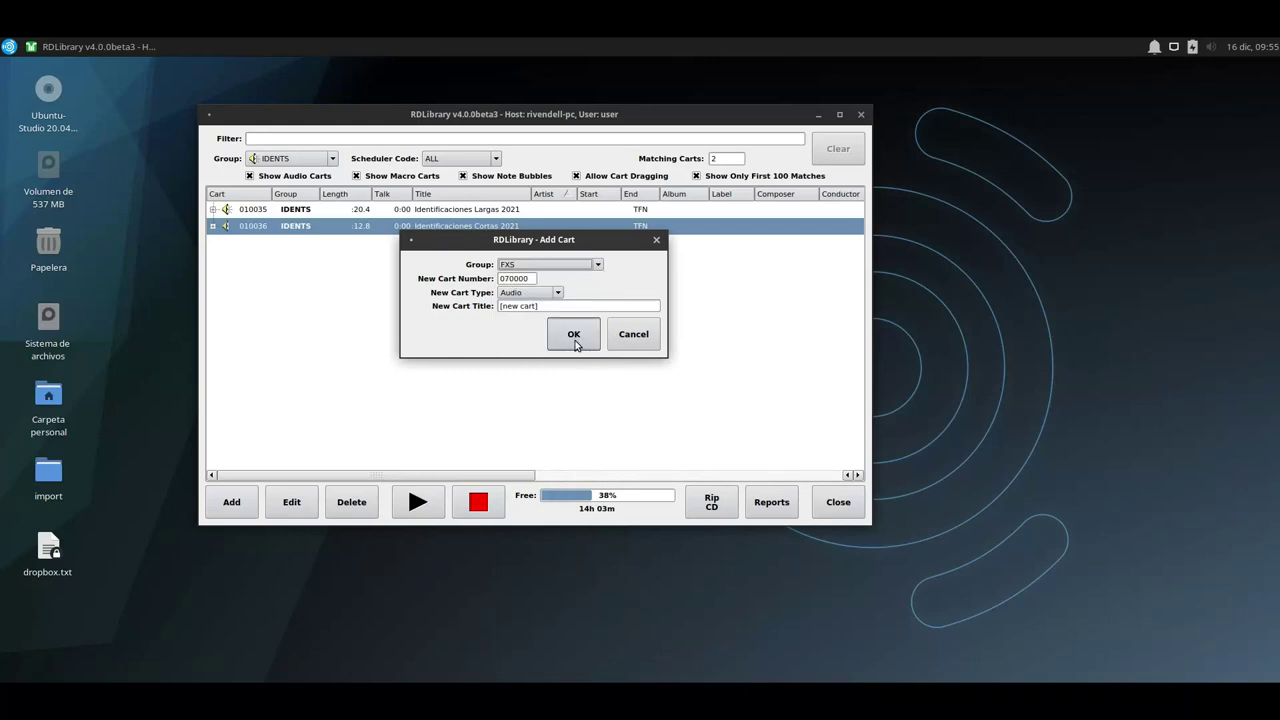
pyautogui.click(574, 340)
# Import flexitone.mp3 from the music_import folder into the new cart's cut.
pyautogui.click(712, 425)
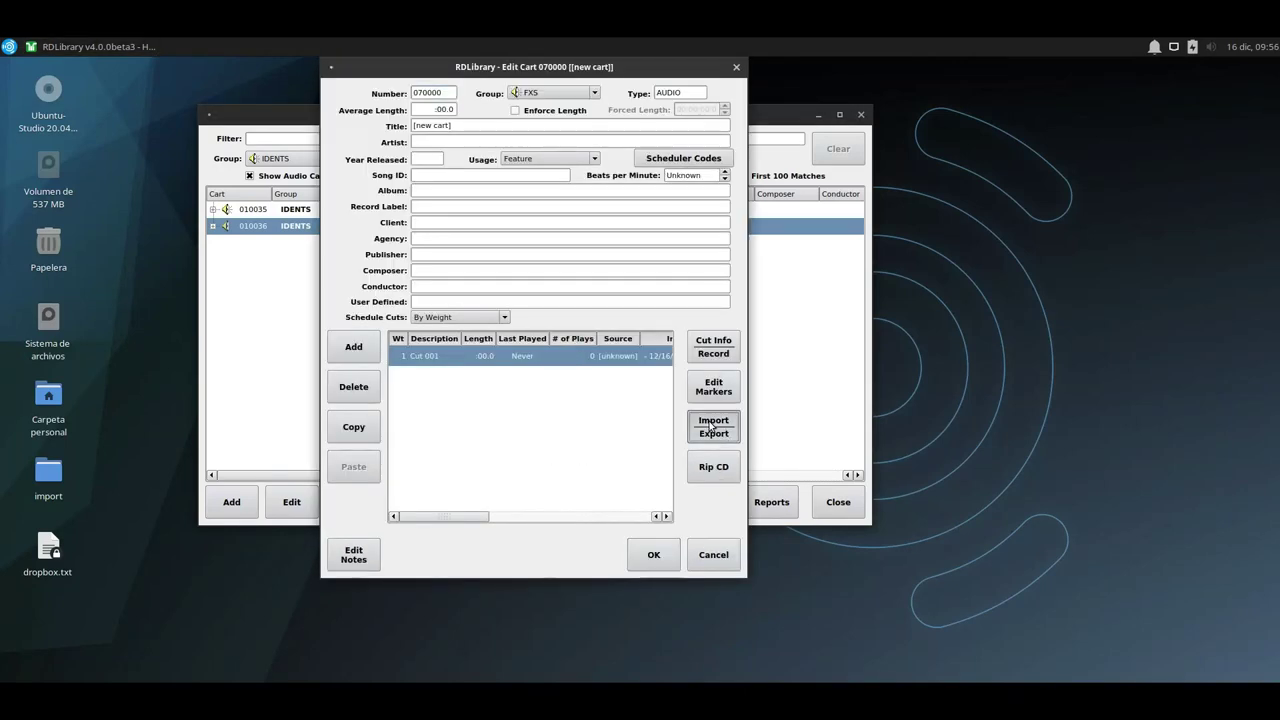
pyautogui.click(650, 222)
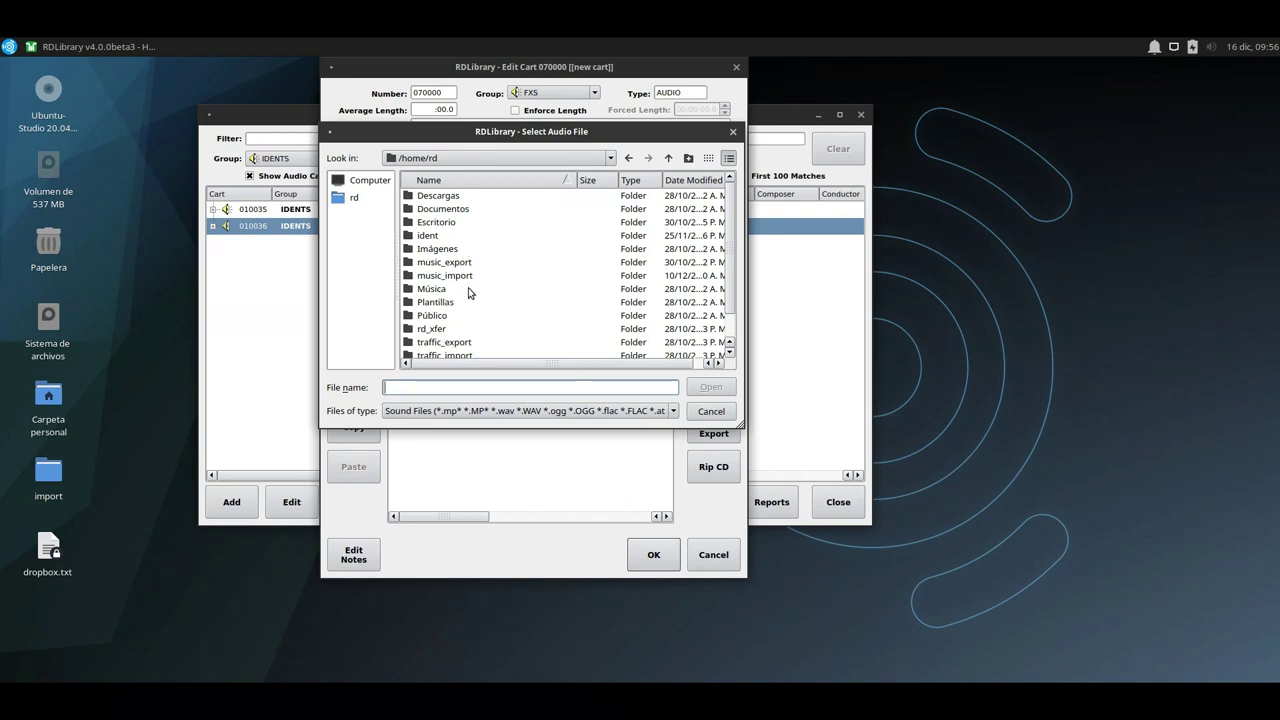
pyautogui.scroll(-1, 459, 280)
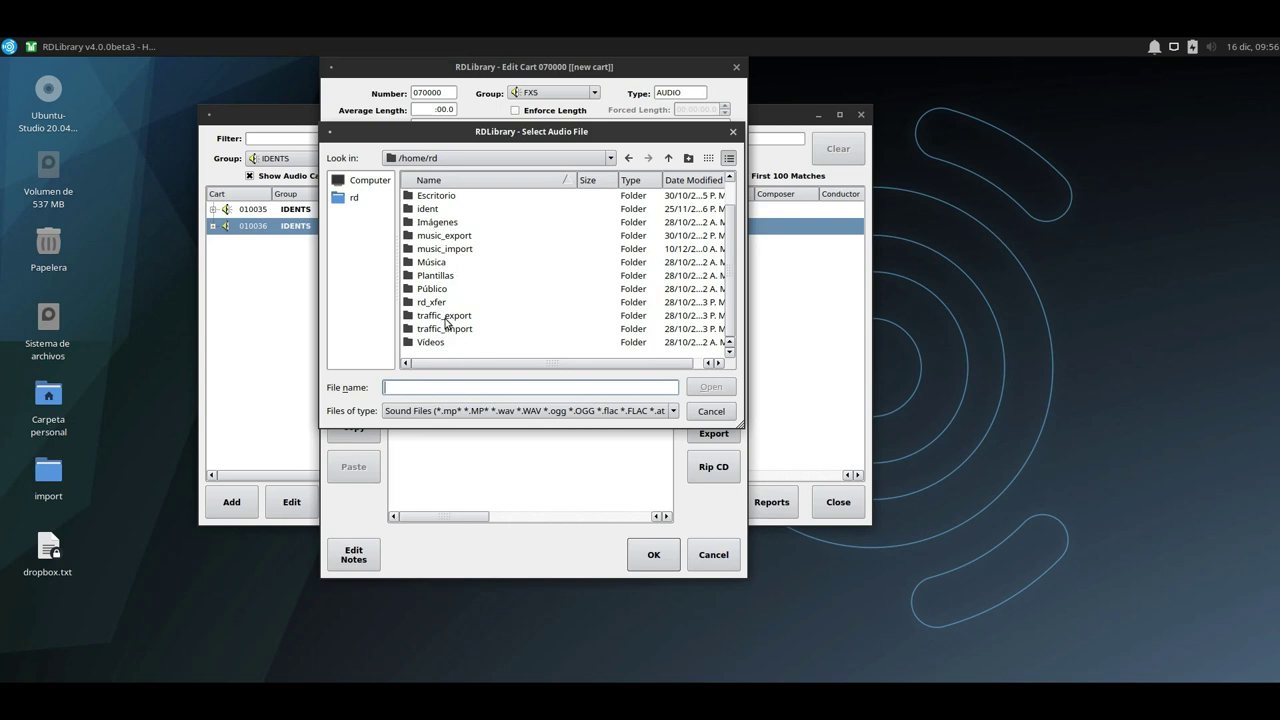
pyautogui.scroll(1, 445, 300)
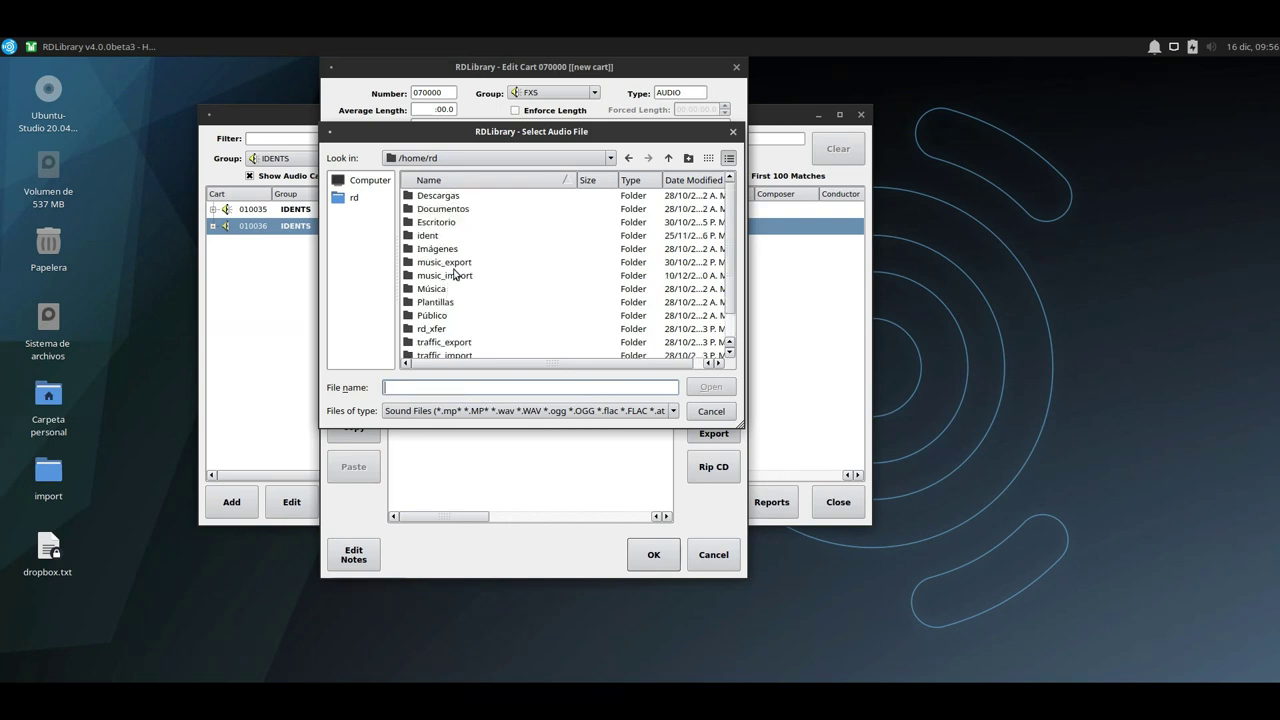
pyautogui.doubleClick(457, 275)
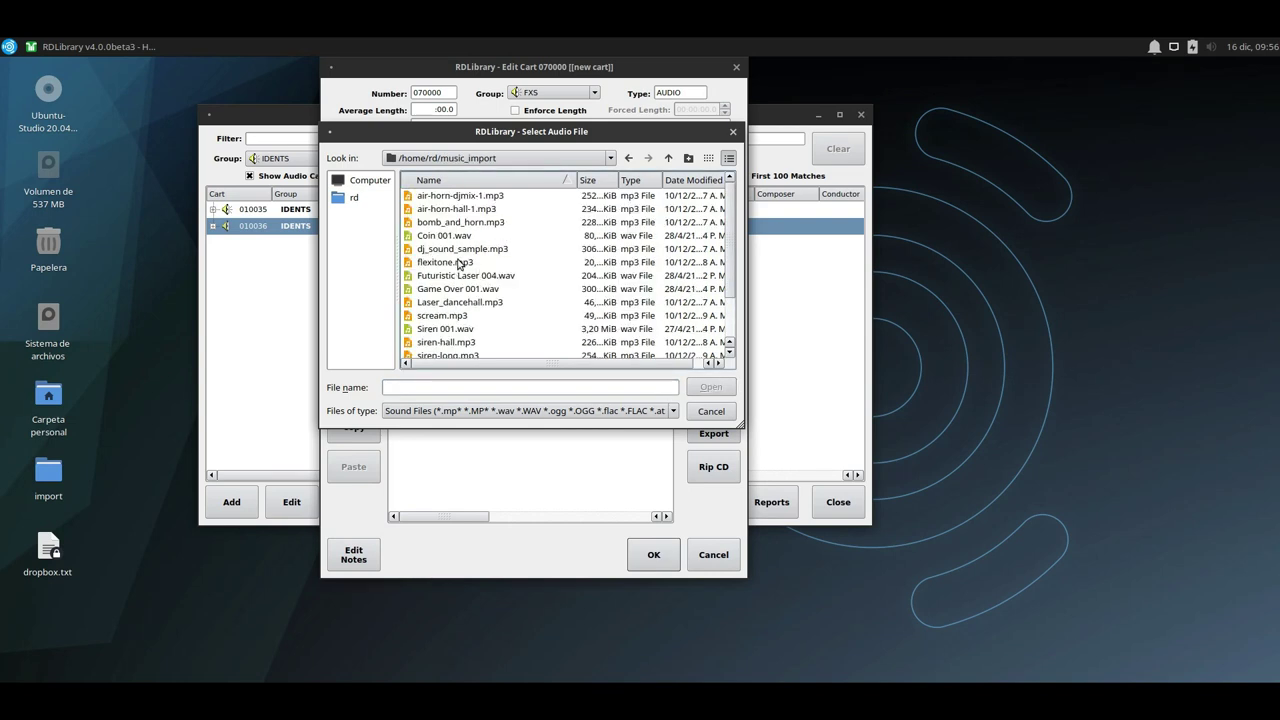
pyautogui.doubleClick(459, 264)
pyautogui.click(595, 395)
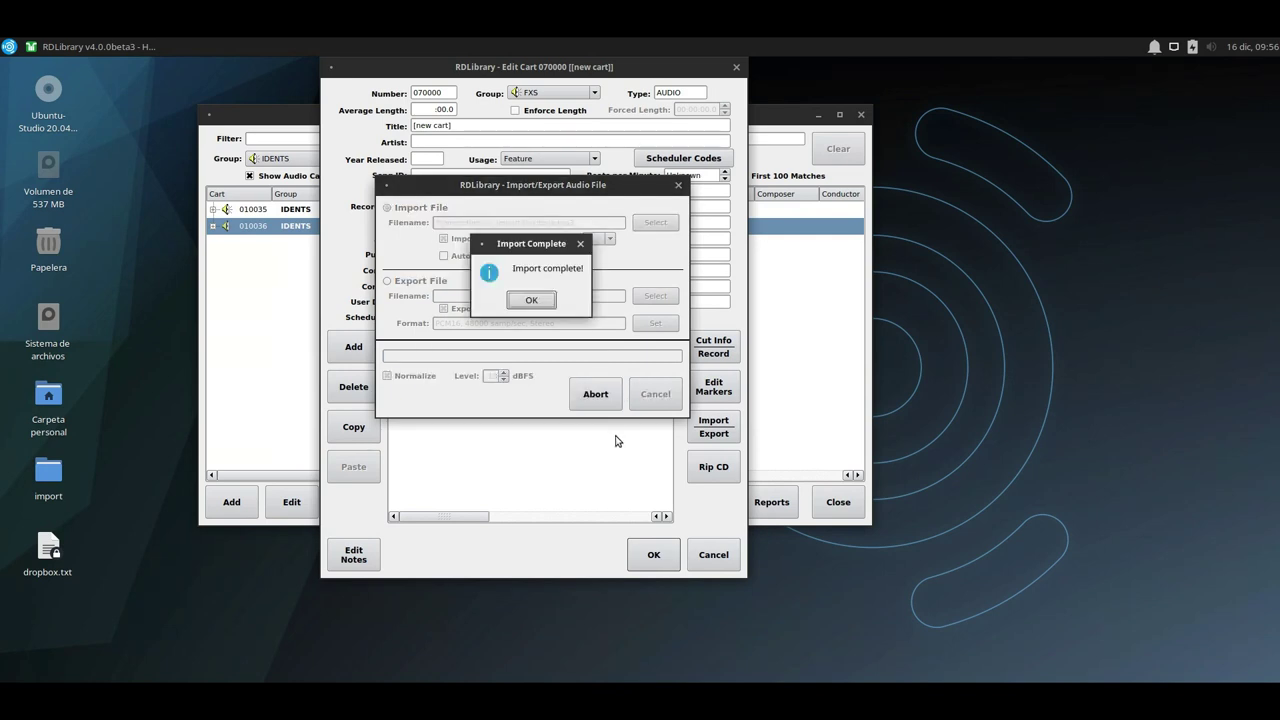
# Preview the 0.9 s flexitone cut in the waveform editor, then save cart 070000.
pyautogui.click(531, 300)
pyautogui.click(714, 386)
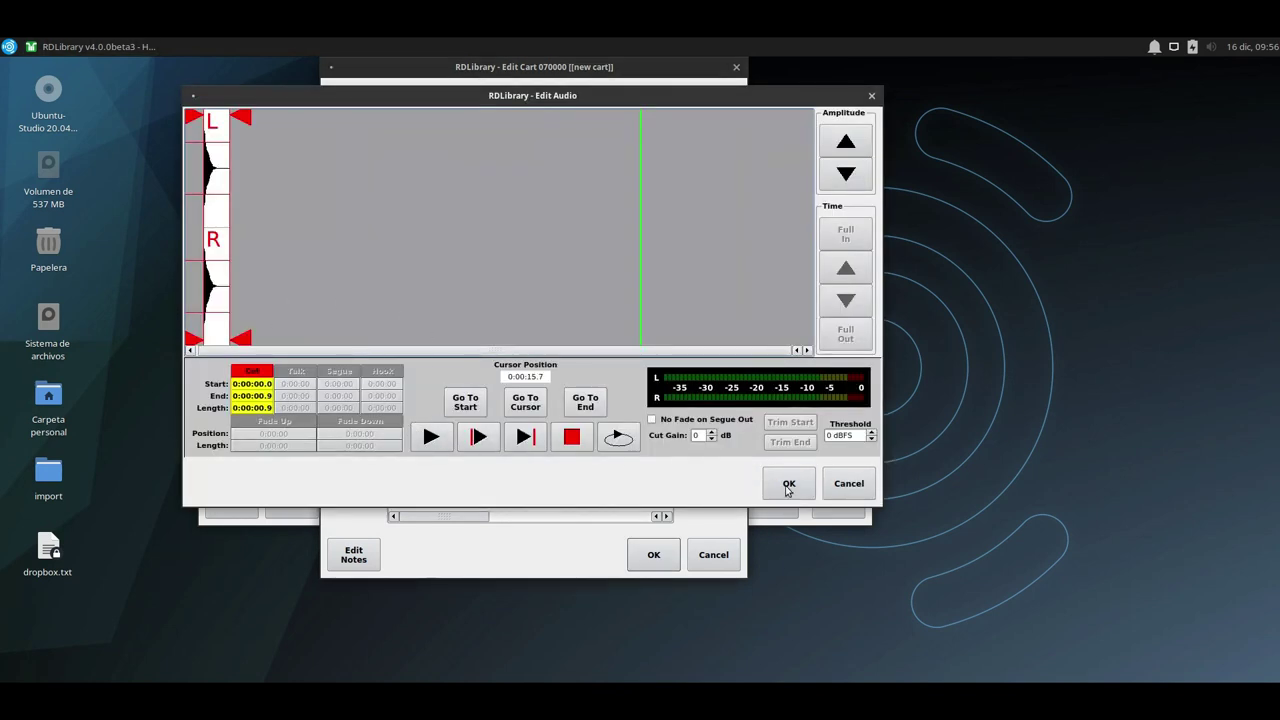
pyautogui.click(846, 143)
pyautogui.click(846, 174)
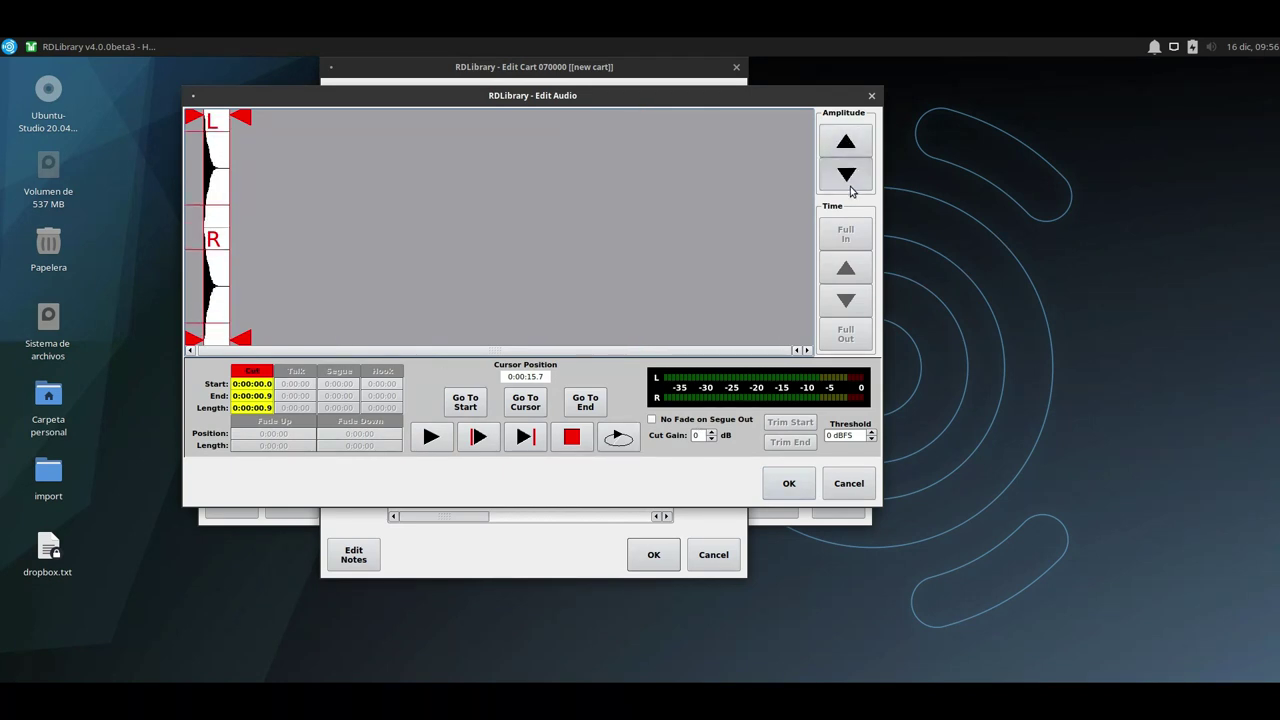
pyautogui.click(430, 437)
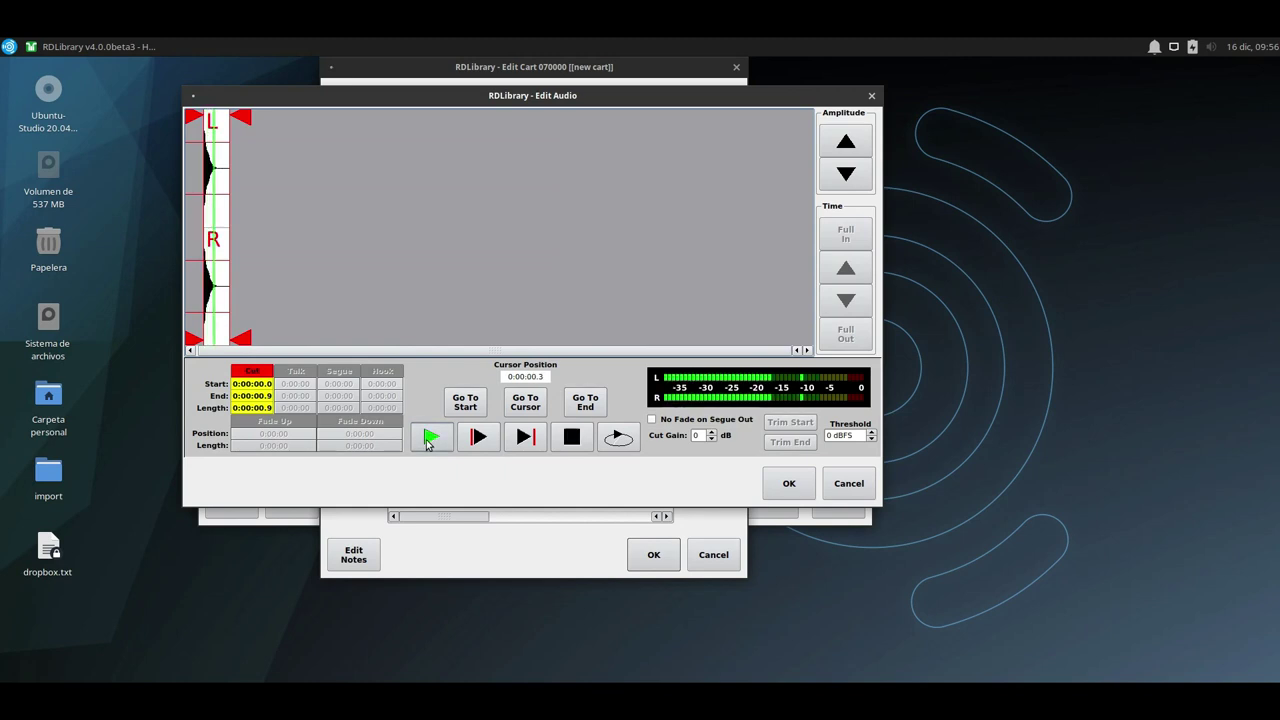
pyautogui.click(783, 484)
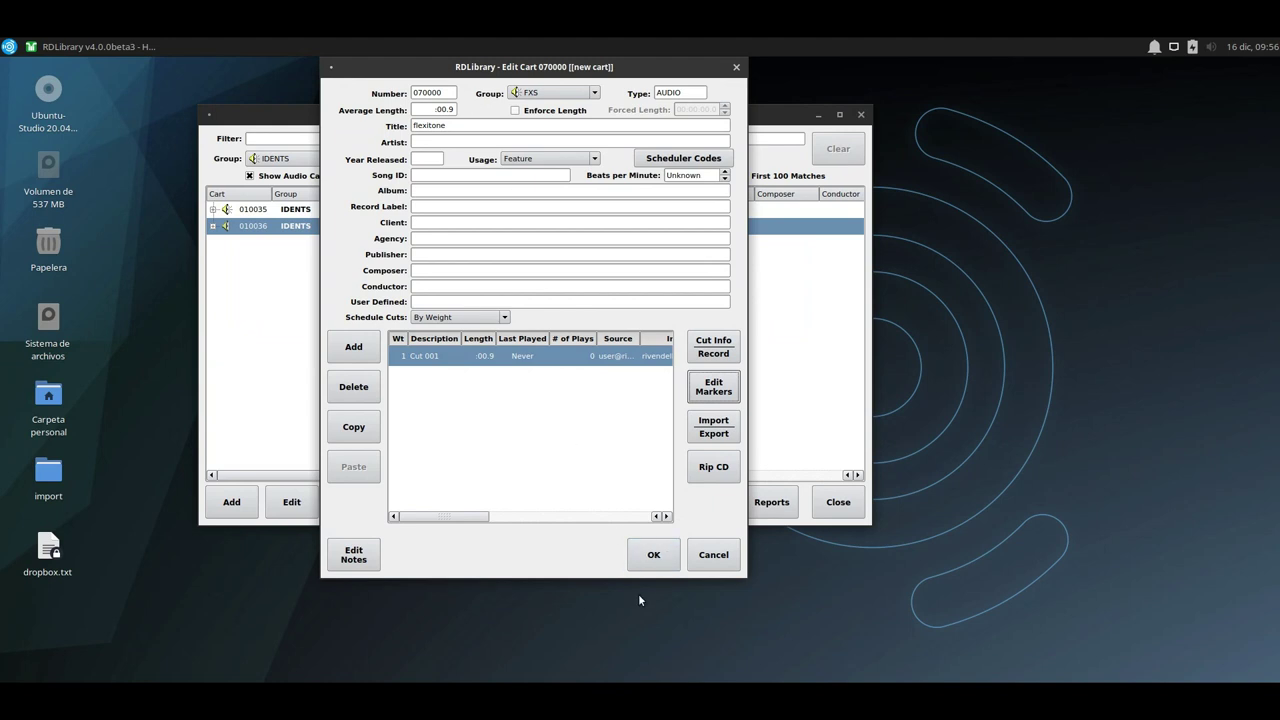
pyautogui.click(645, 558)
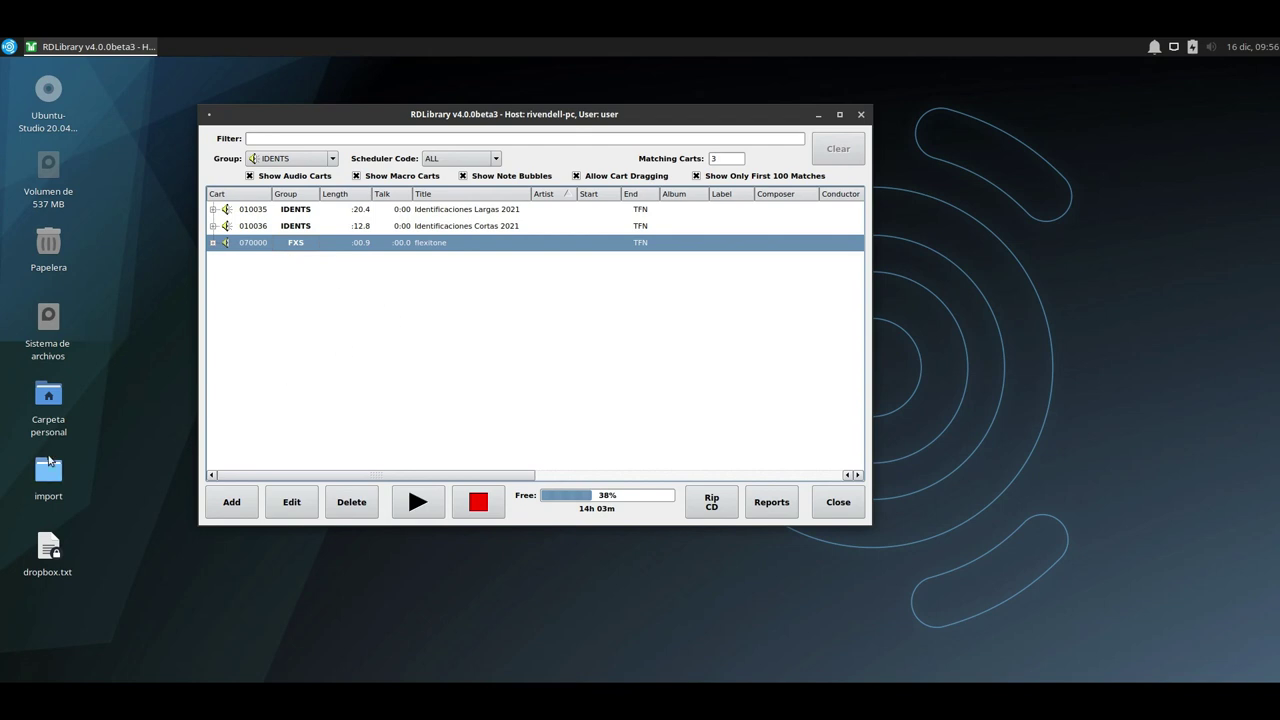
# Show the music_import folder in a smaller file manager window beside RDLibrary.
pyautogui.doubleClick(50, 397)
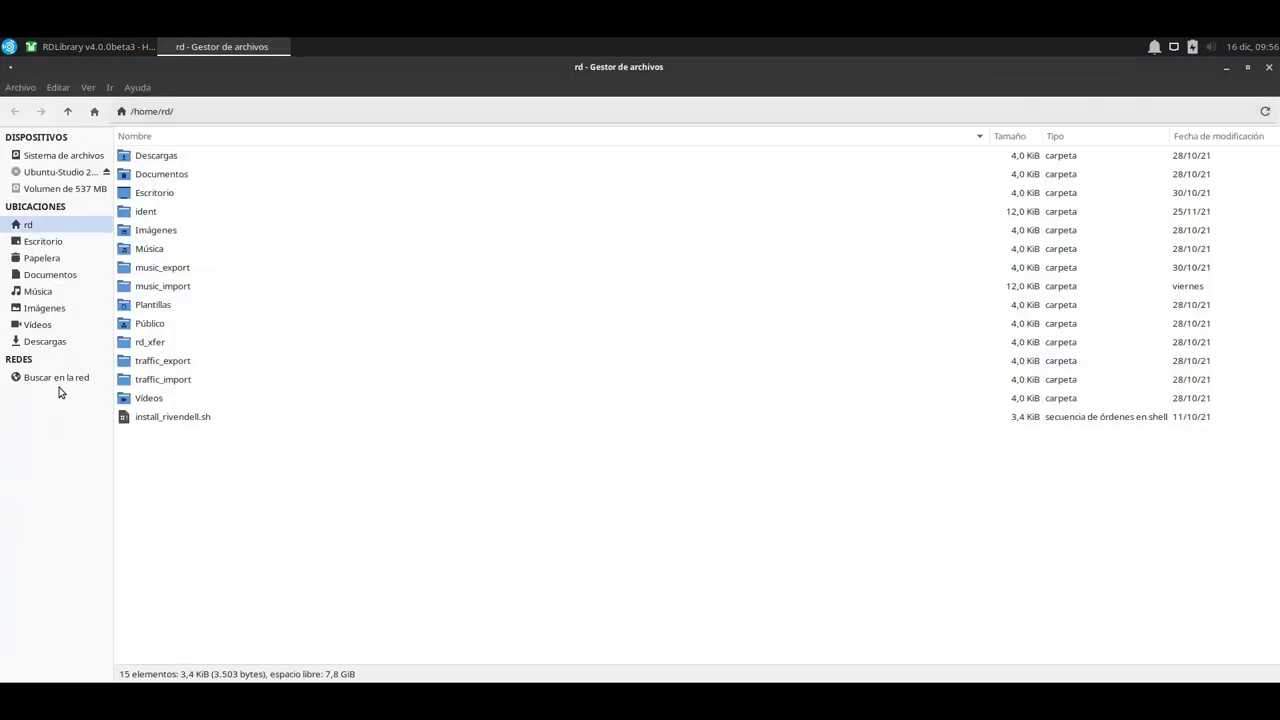
pyautogui.doubleClick(170, 287)
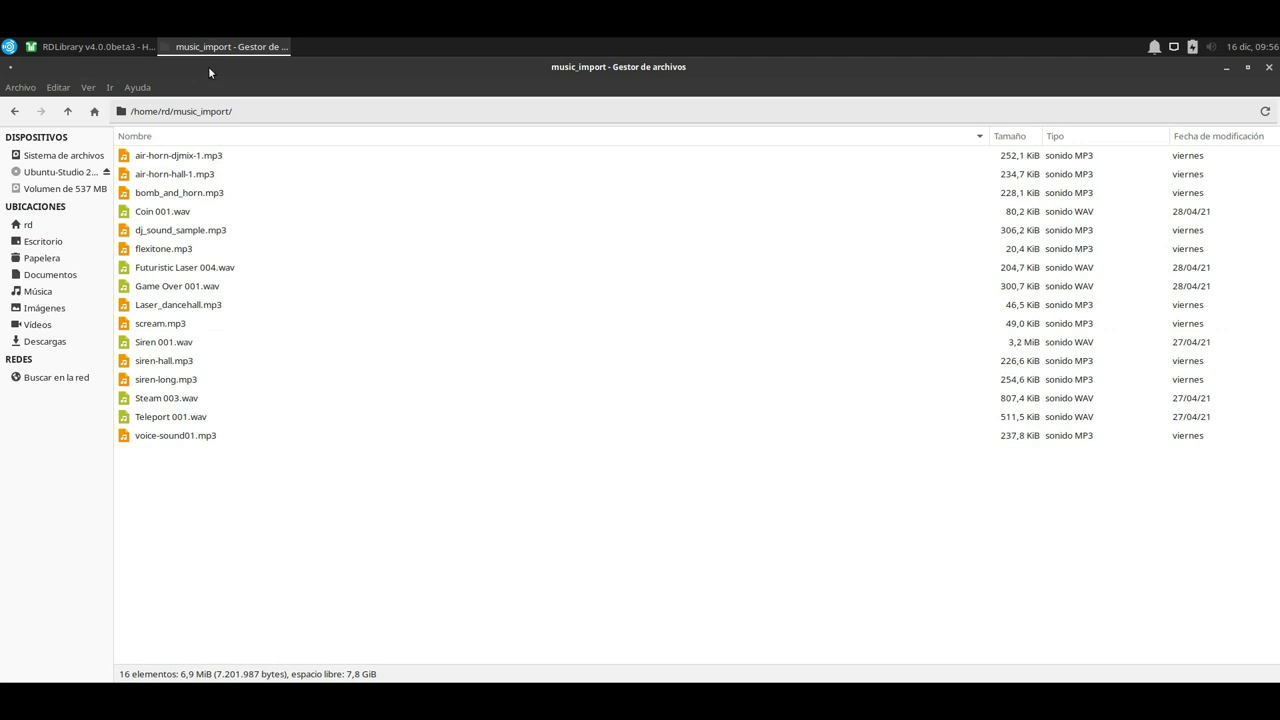
pyautogui.moveTo(208, 66); pyautogui.dragTo(817, 262)
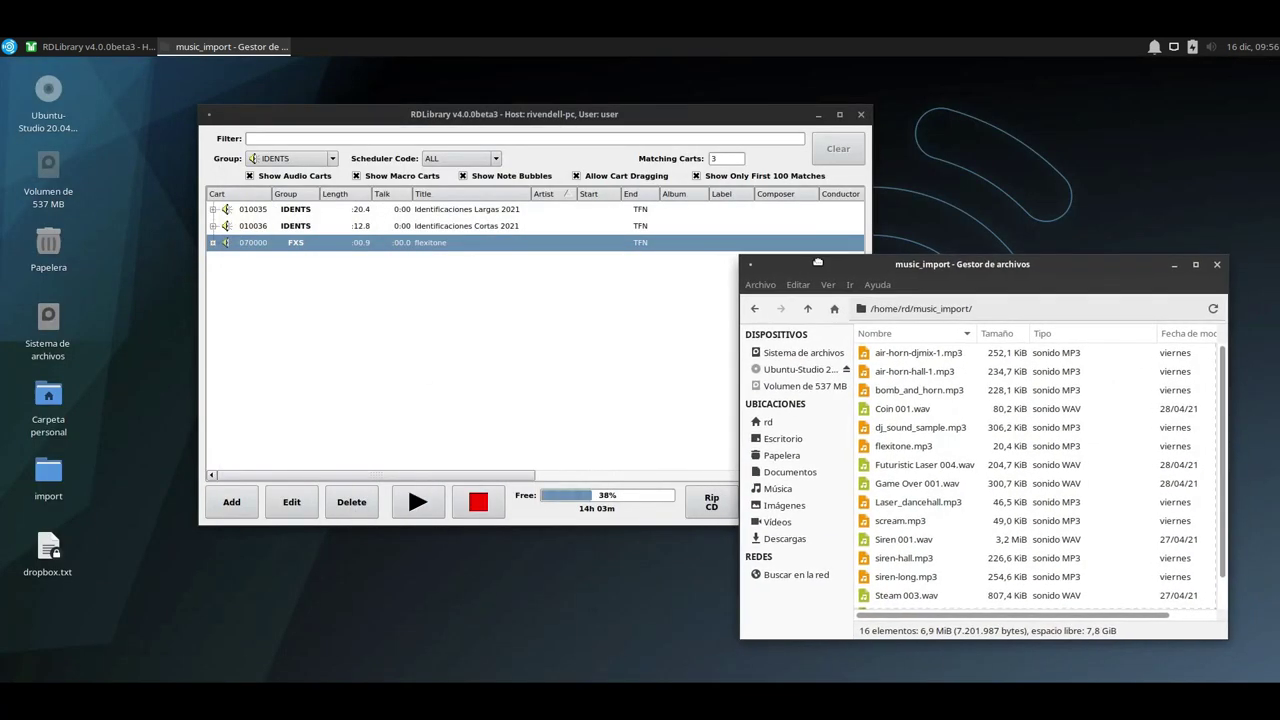
pyautogui.click(115, 355)
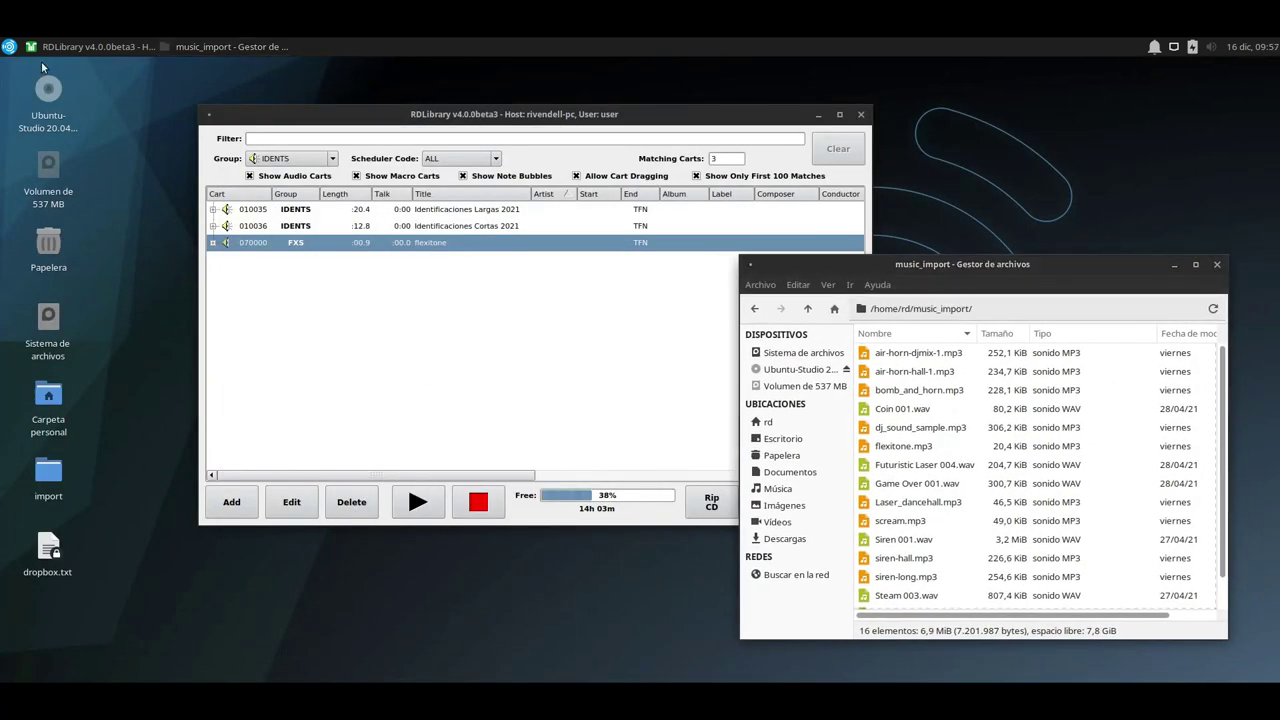
# Launch RDAdmin from the Rivendell configuration applications menu.
pyautogui.click(8, 46)
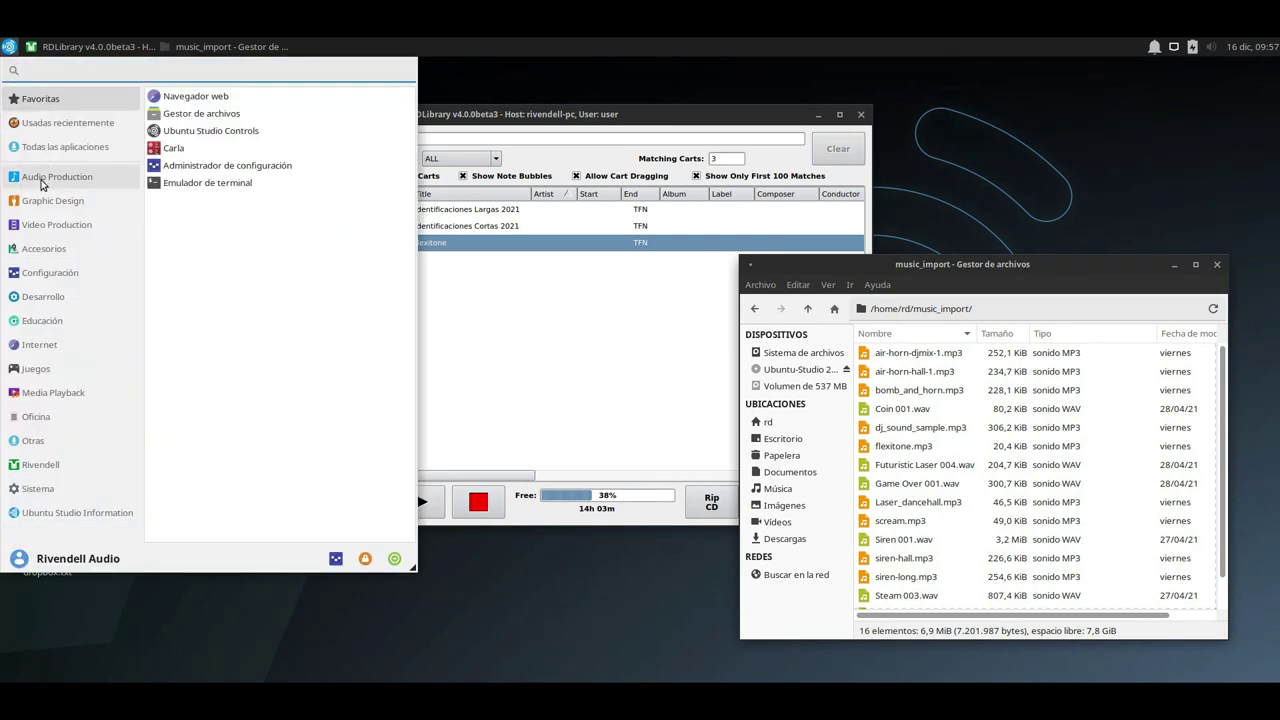
pyautogui.click(80, 466)
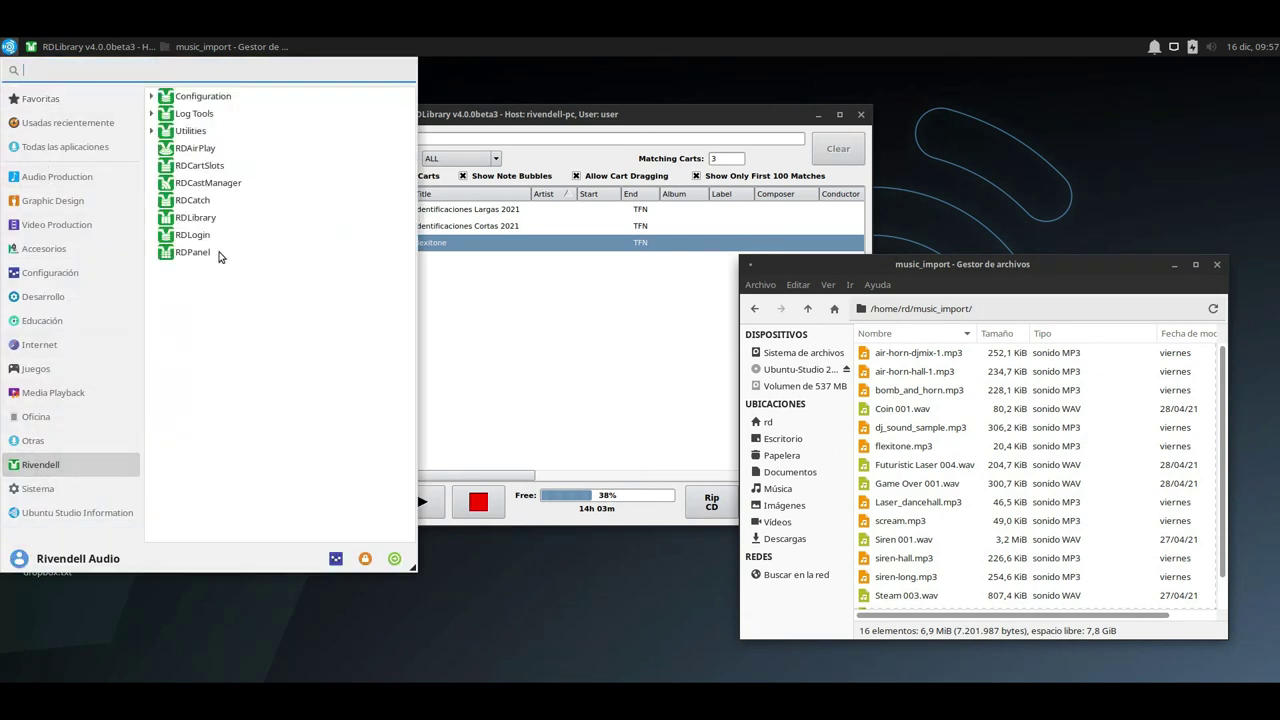
pyautogui.click(200, 96)
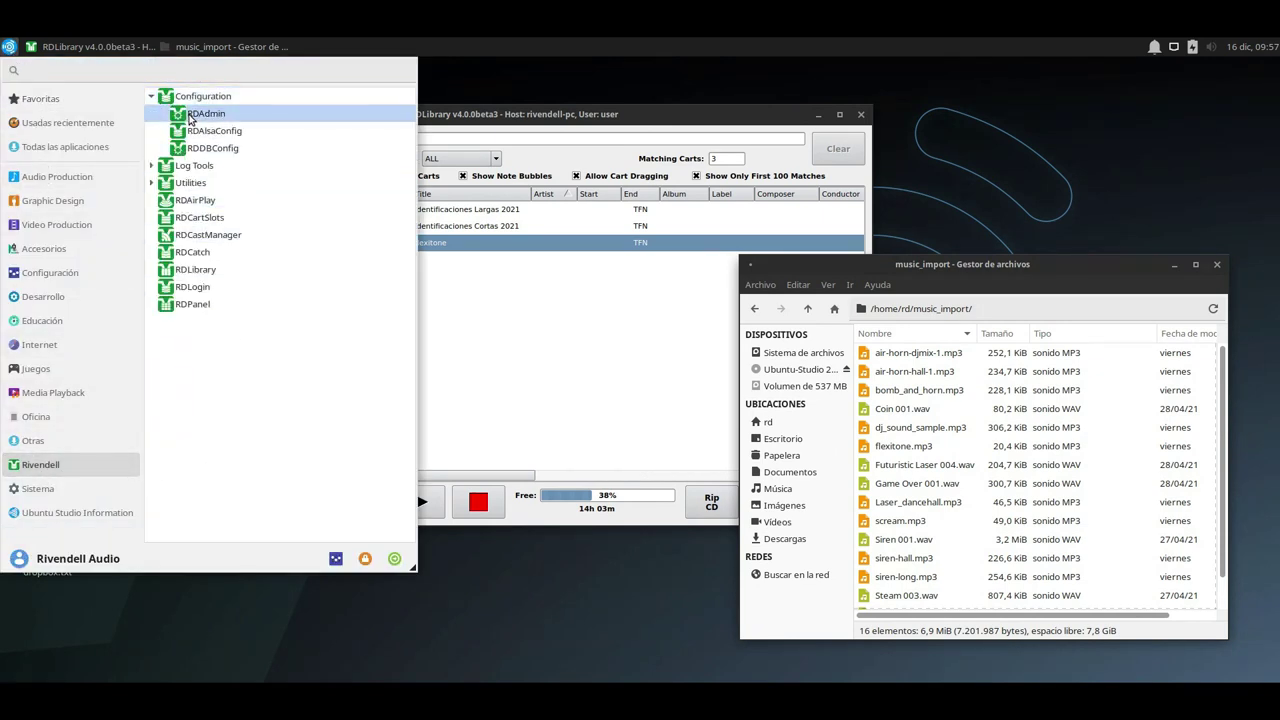
pyautogui.click(205, 114)
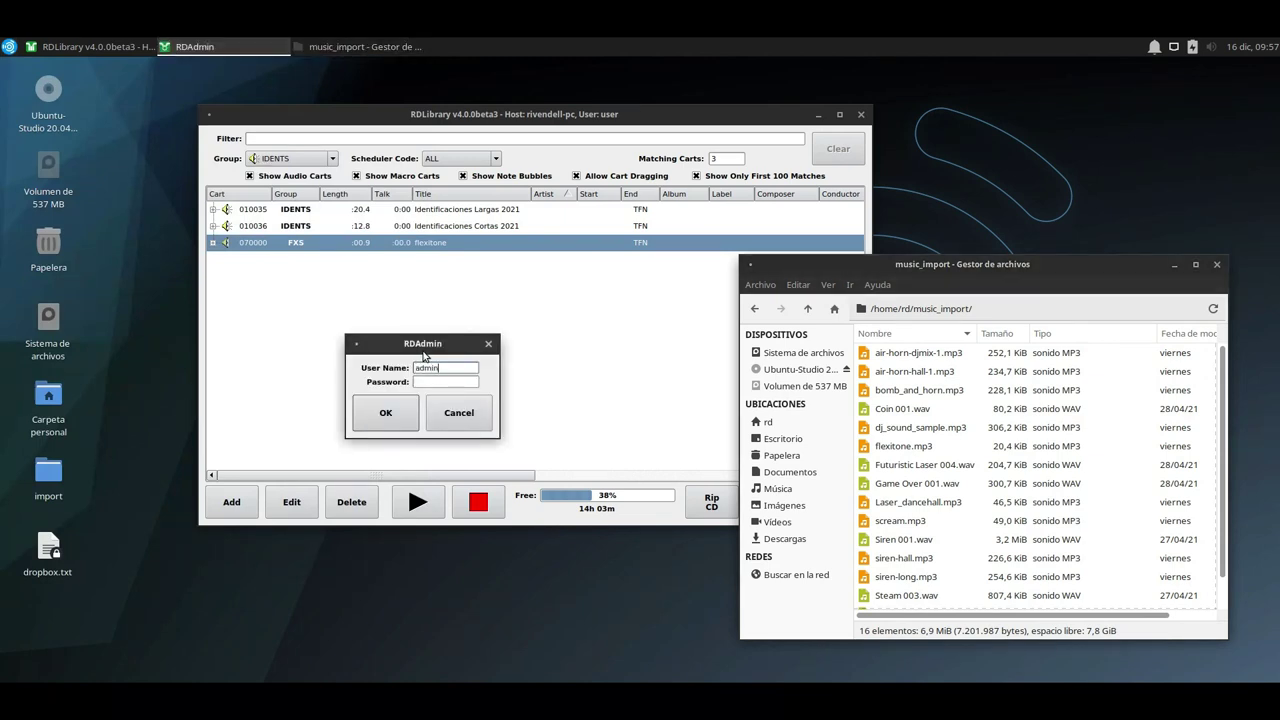
# Log in as administrator and open the rivendell-pc host settings.
pyautogui.press('Return')
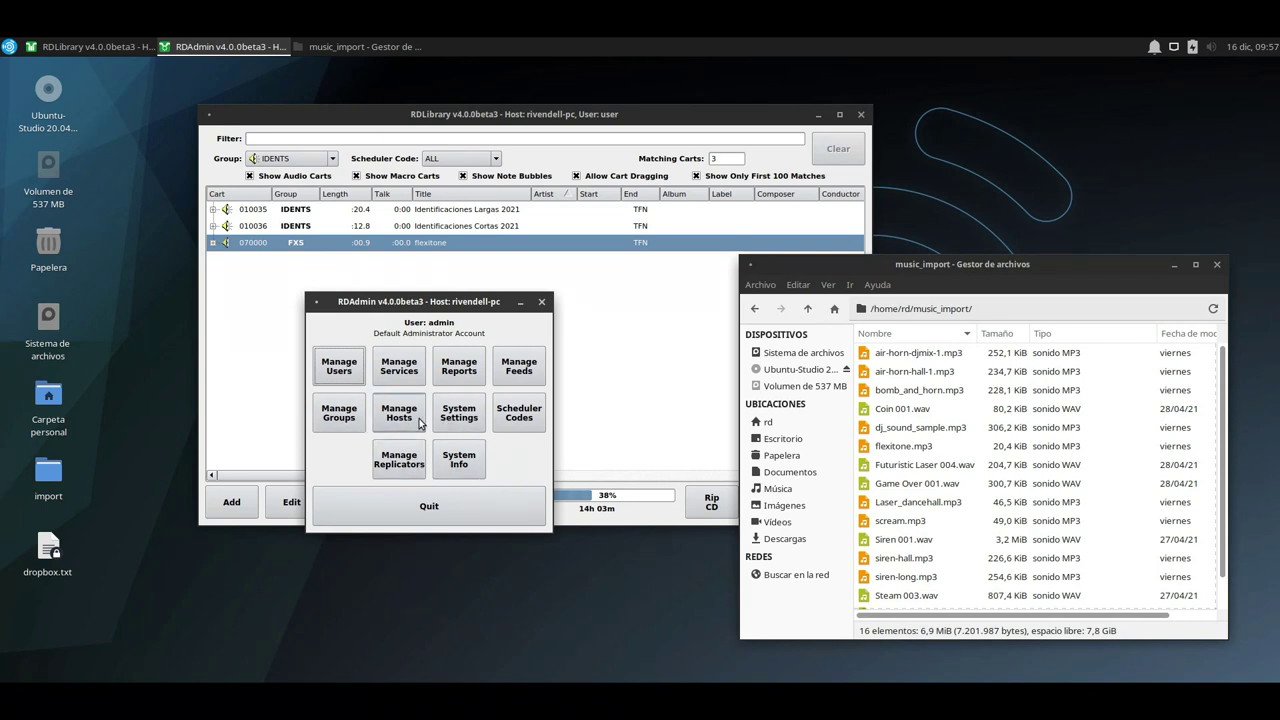
pyautogui.click(402, 420)
pyautogui.click(562, 384)
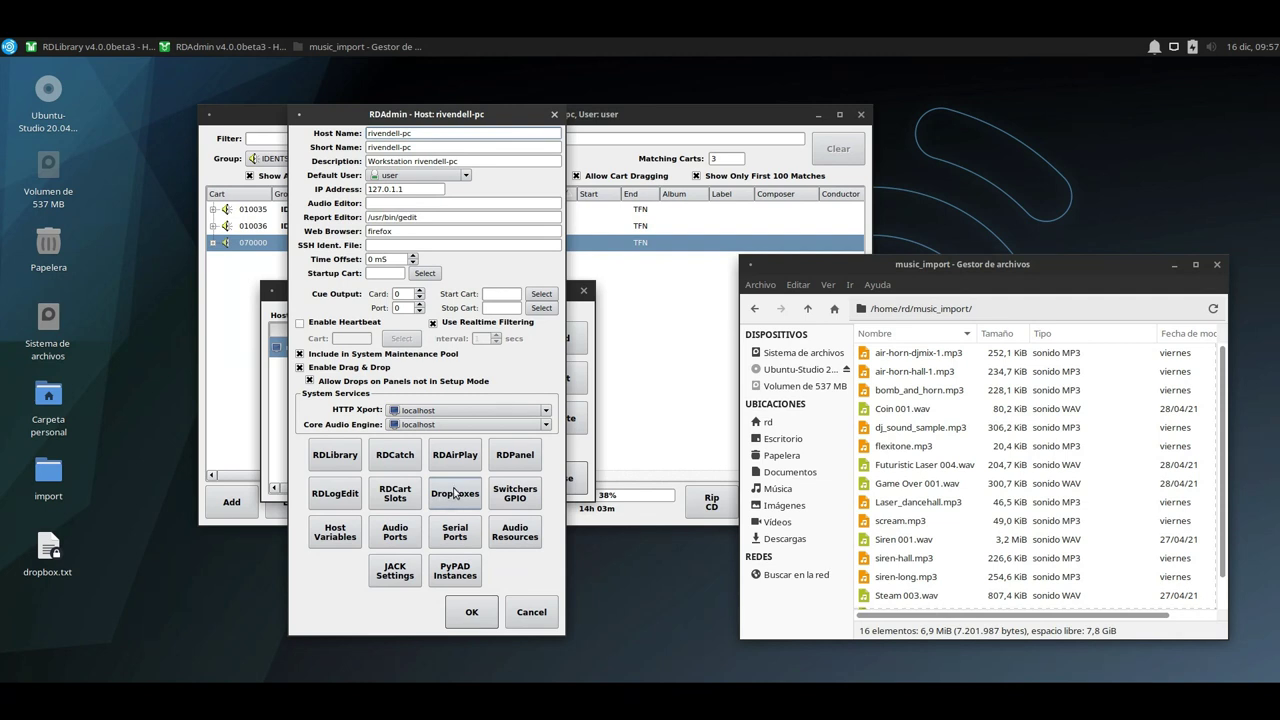
# Confirm the MUSIC dropbox watches /home/rd/Escritorio/import/* with default group MUSIC, then close back out.
pyautogui.click(455, 494)
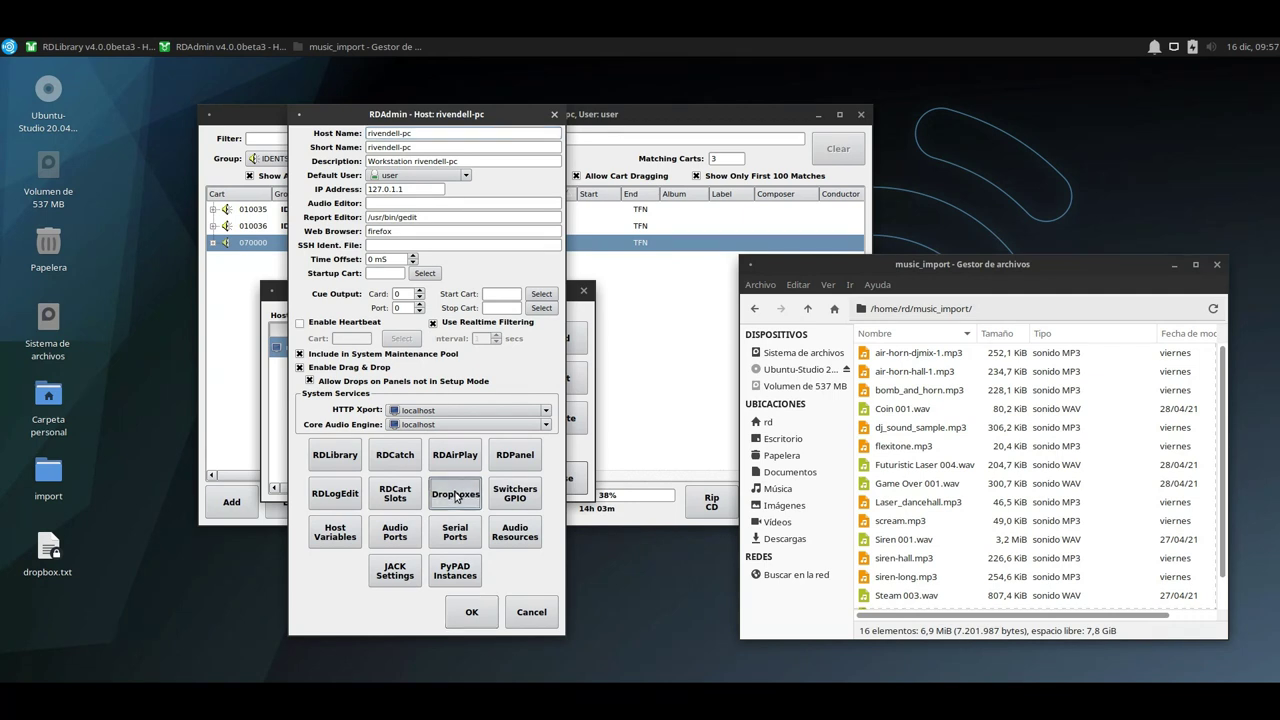
pyautogui.click(320, 252)
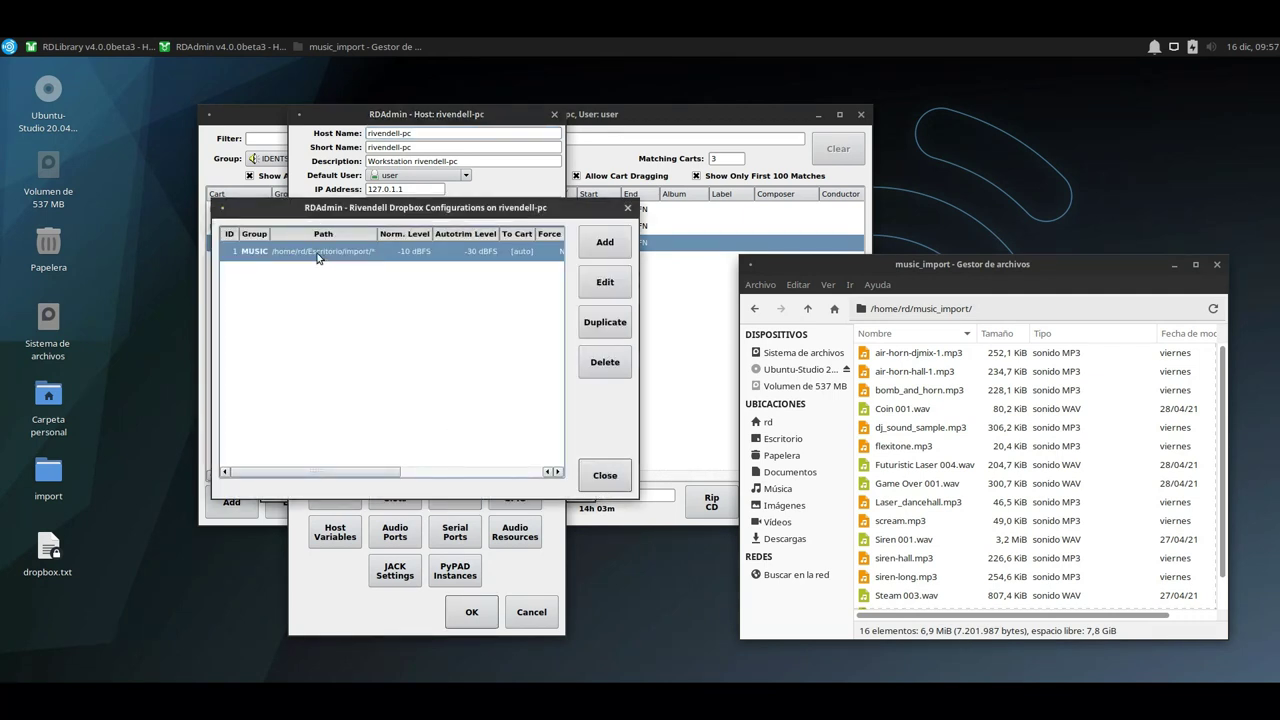
pyautogui.doubleClick(306, 250)
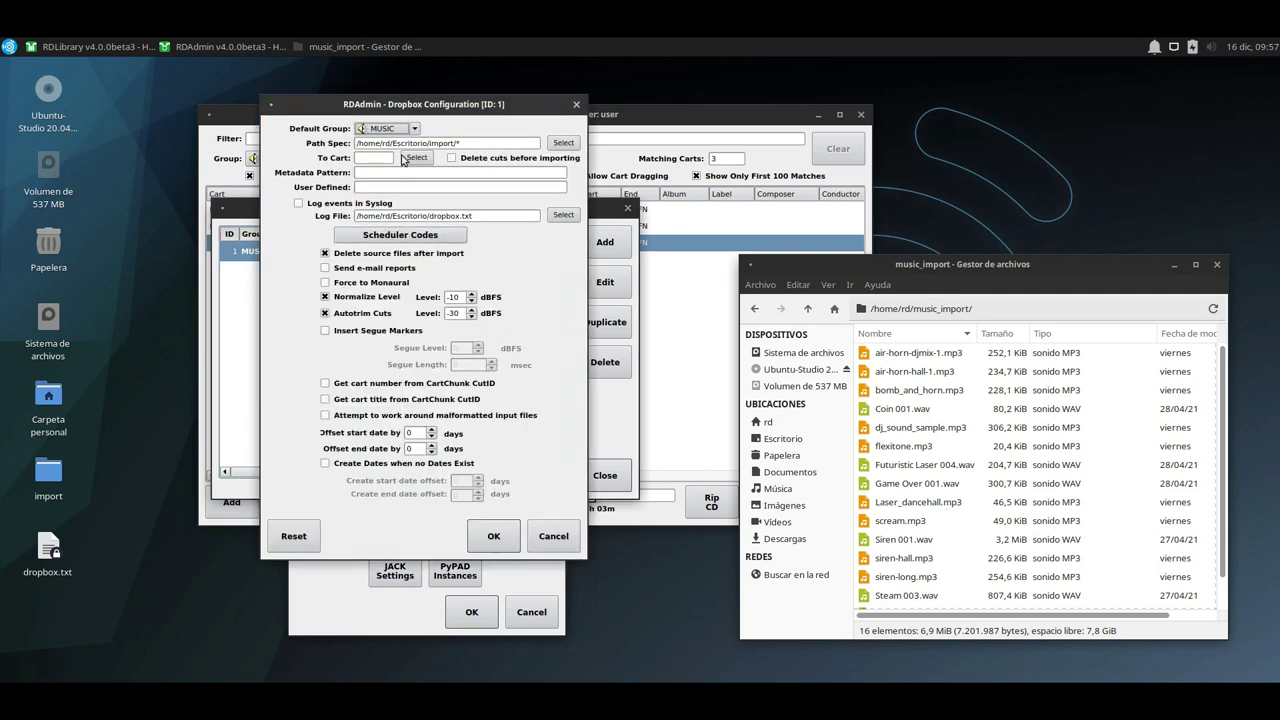
pyautogui.click(470, 144)
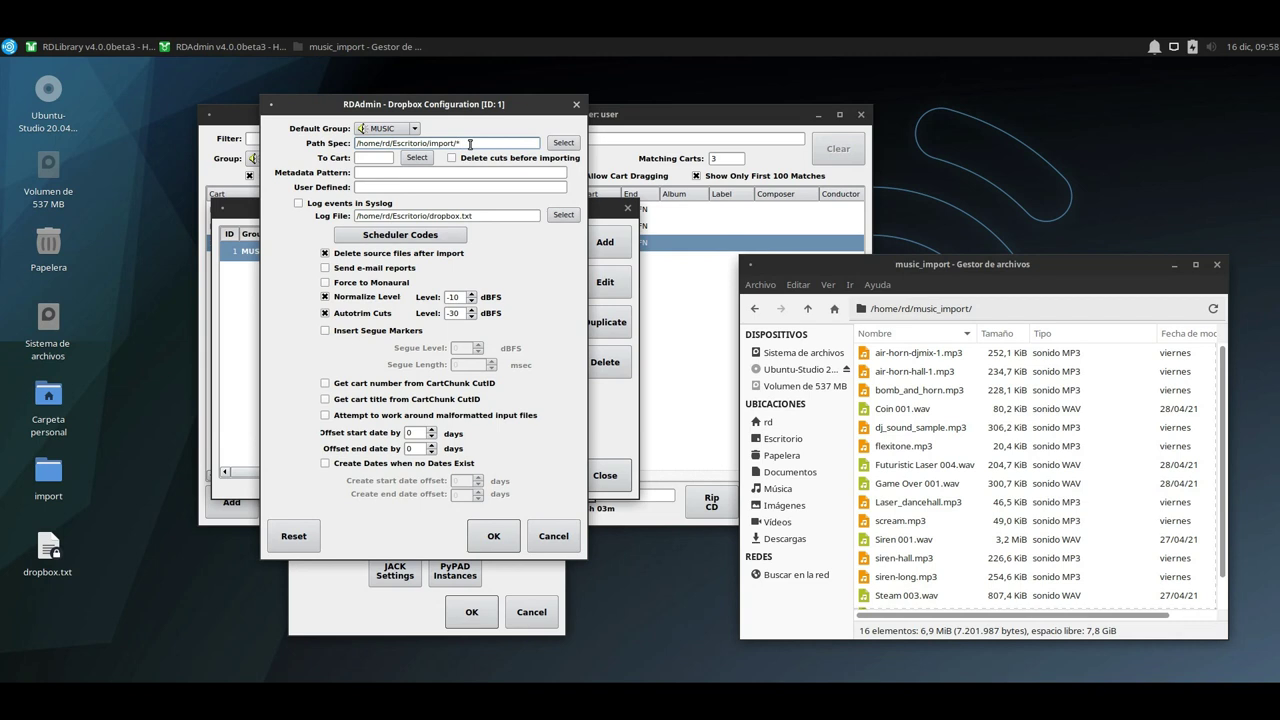
pyautogui.click(386, 133)
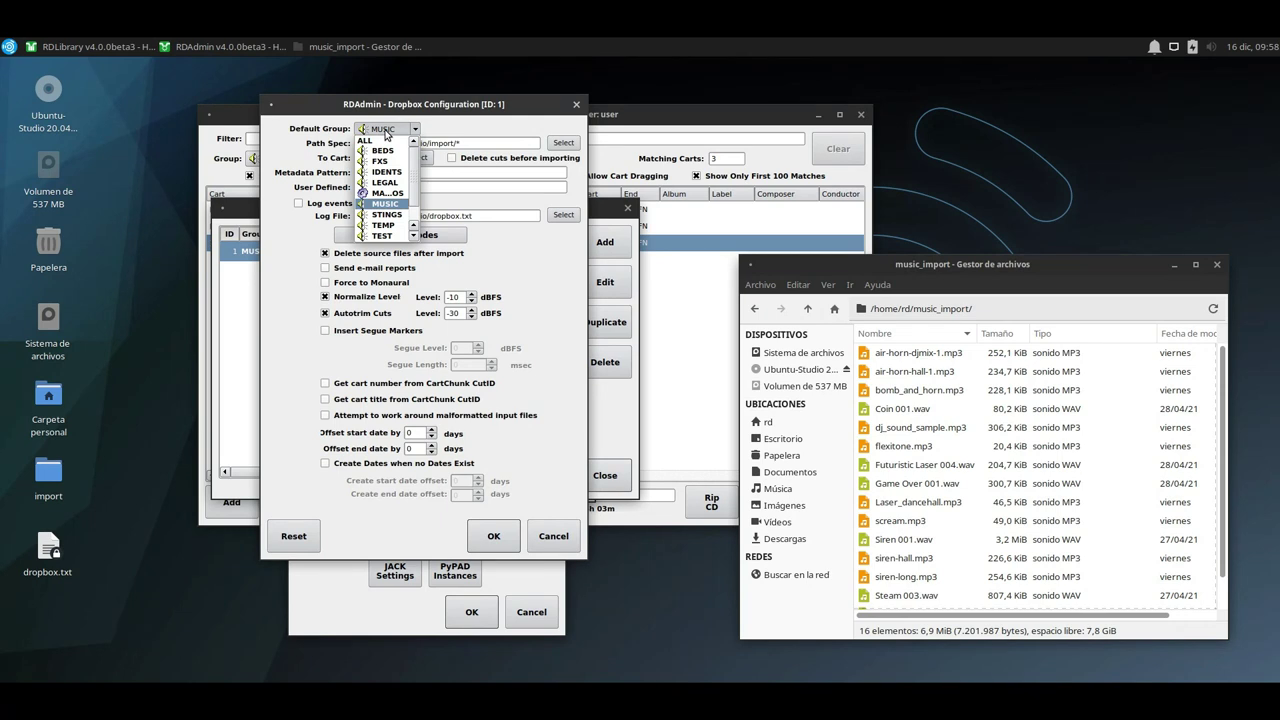
pyautogui.click(386, 133)
pyautogui.click(493, 536)
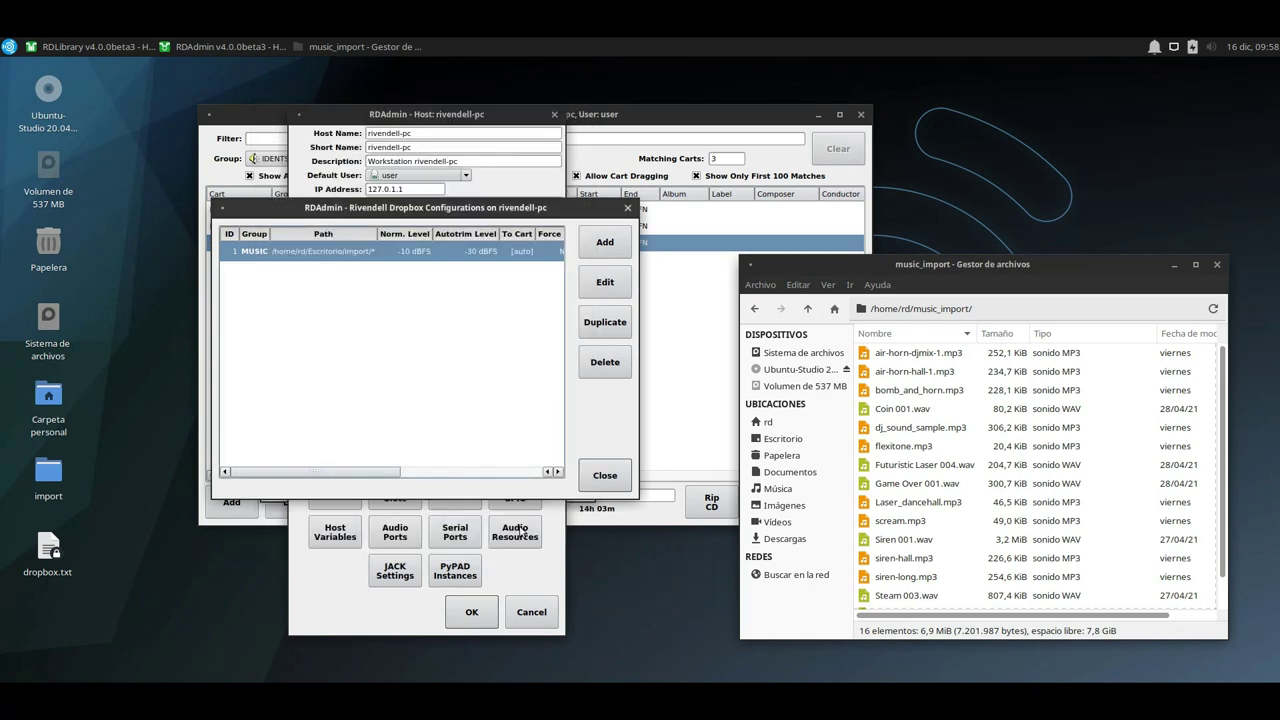
pyautogui.click(605, 475)
pyautogui.click(471, 612)
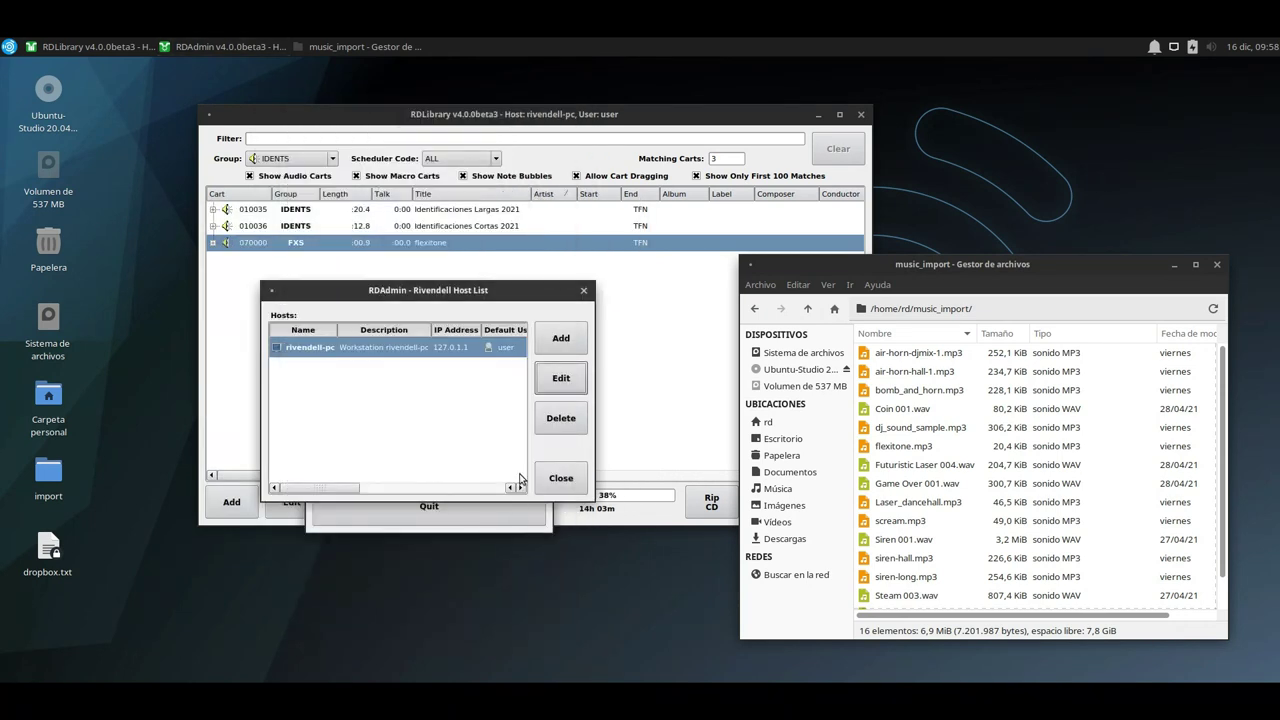
pyautogui.click(560, 478)
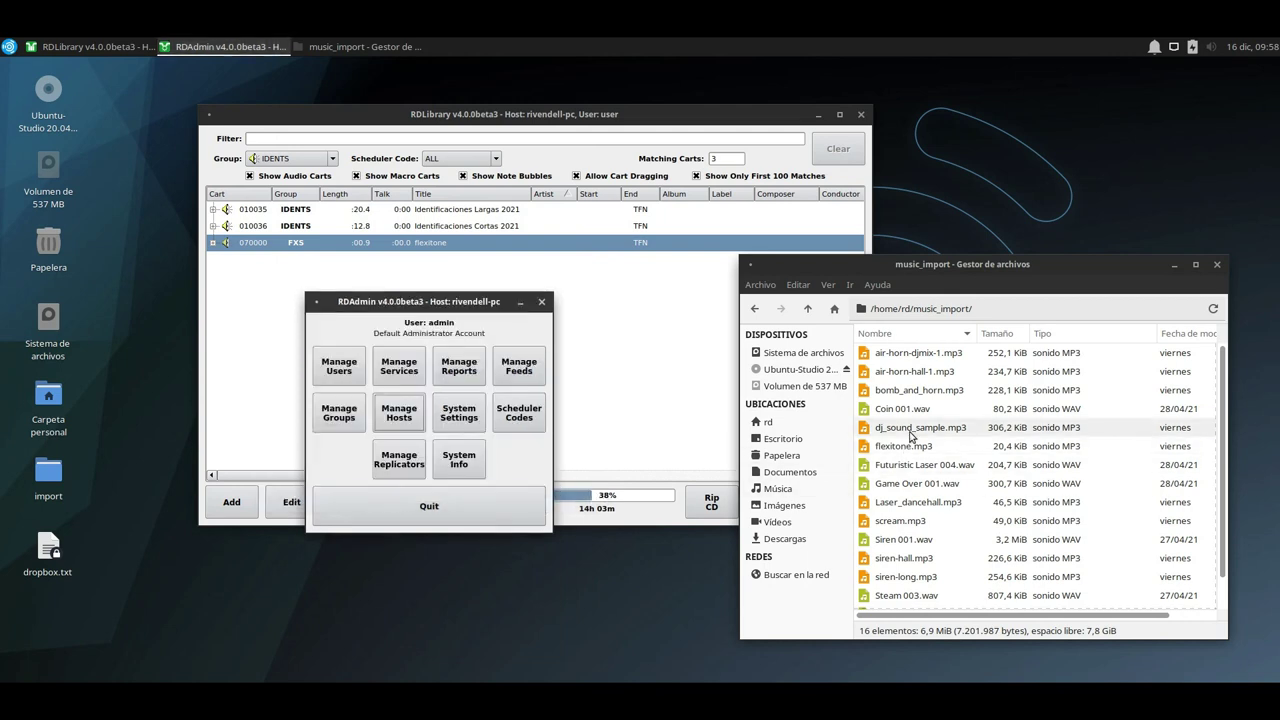
# Reopen rivendell-pc's dropbox configurations, which still list the MUSIC dropbox on /home/rd/Escritorio/import/*.
pyautogui.click(912, 390)
pyautogui.click(938, 353)
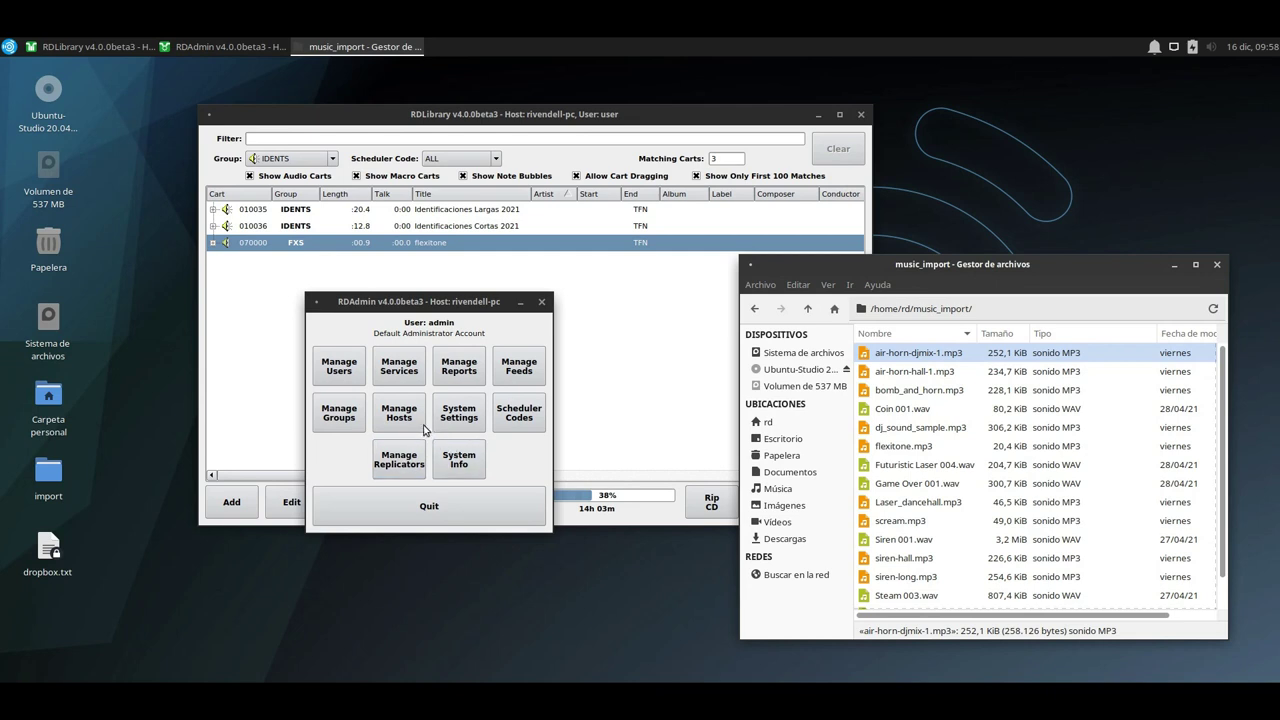
pyautogui.click(416, 420)
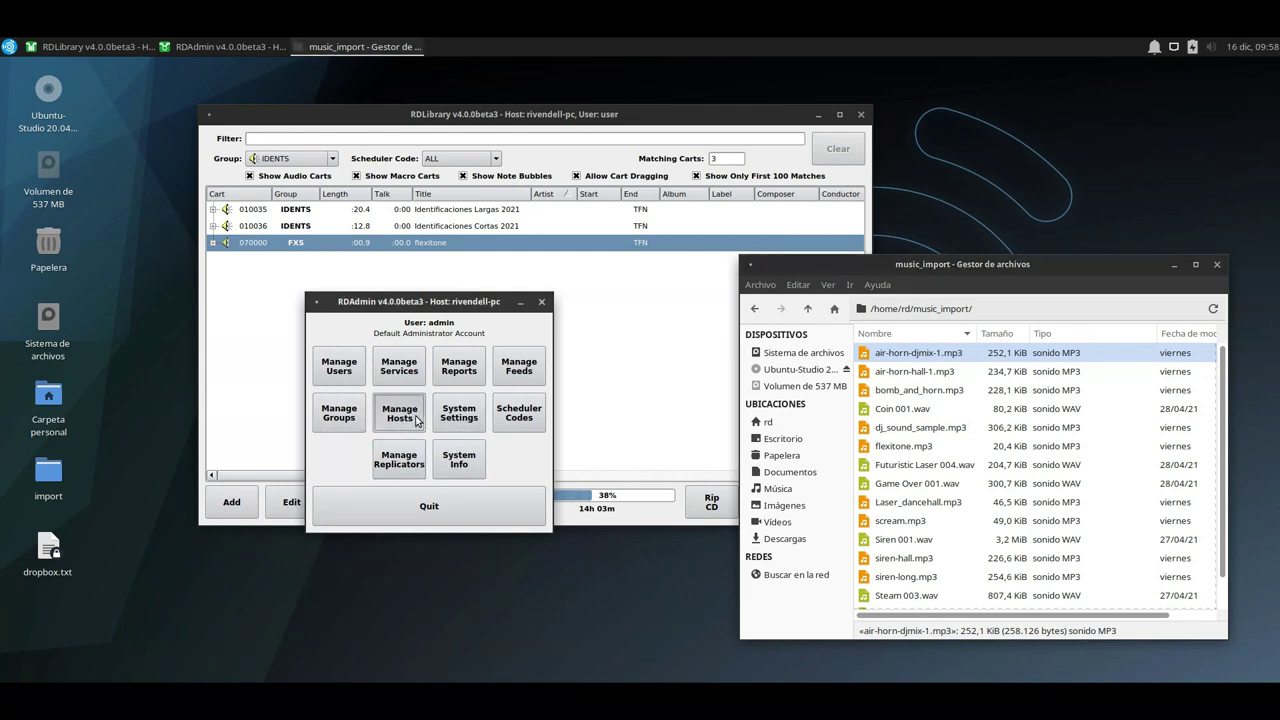
pyautogui.click(422, 348)
pyautogui.click(575, 380)
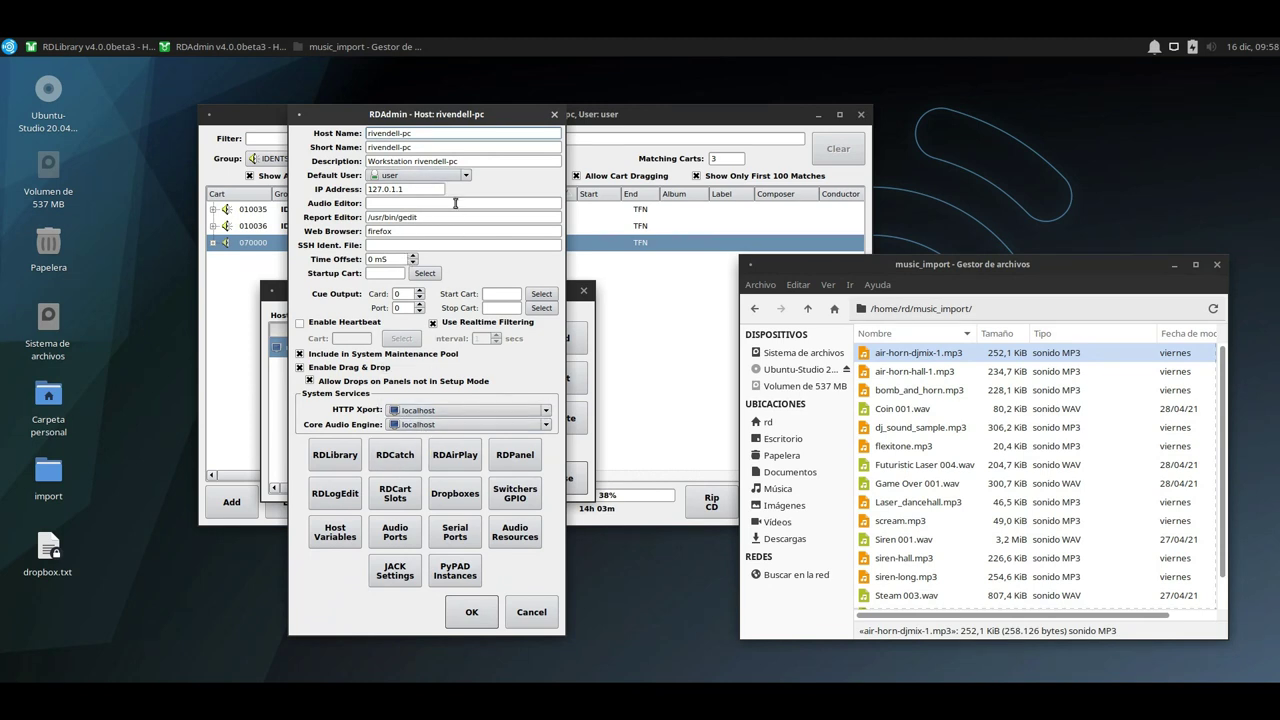
pyautogui.click(455, 494)
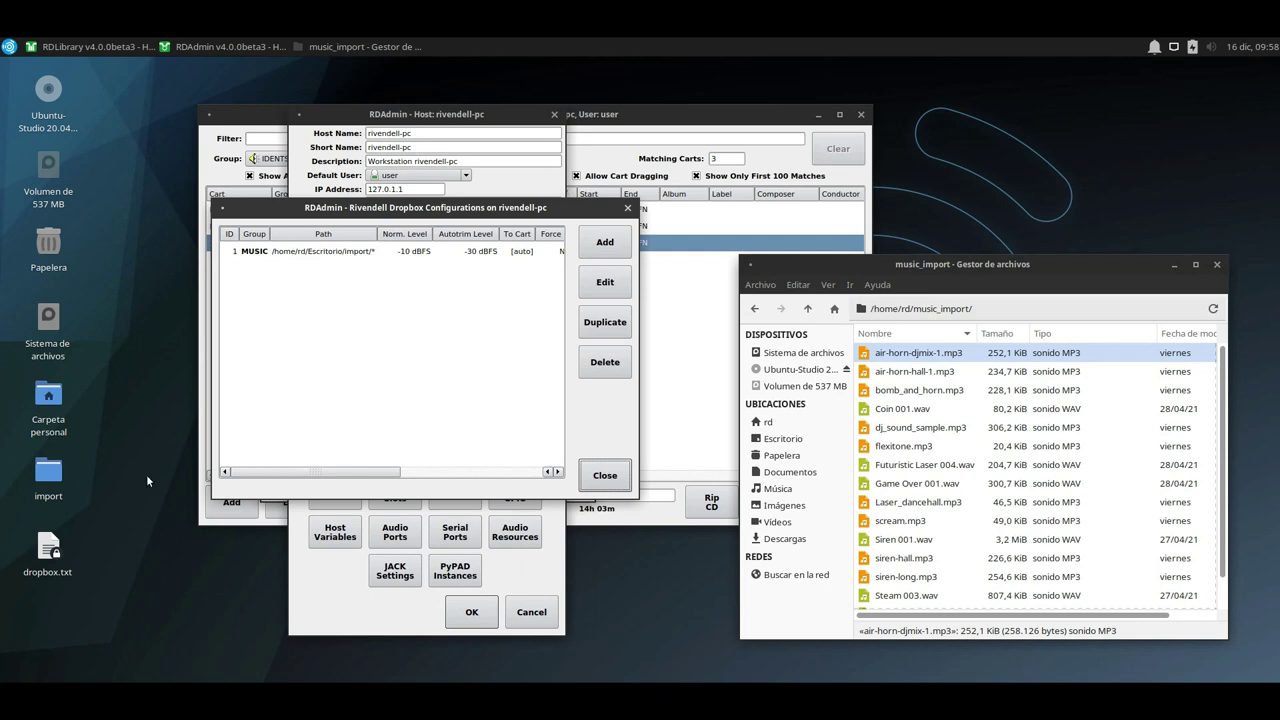
# Open the desktop import folder and copy all sixteen sound files in music_import.
pyautogui.doubleClick(42, 484)
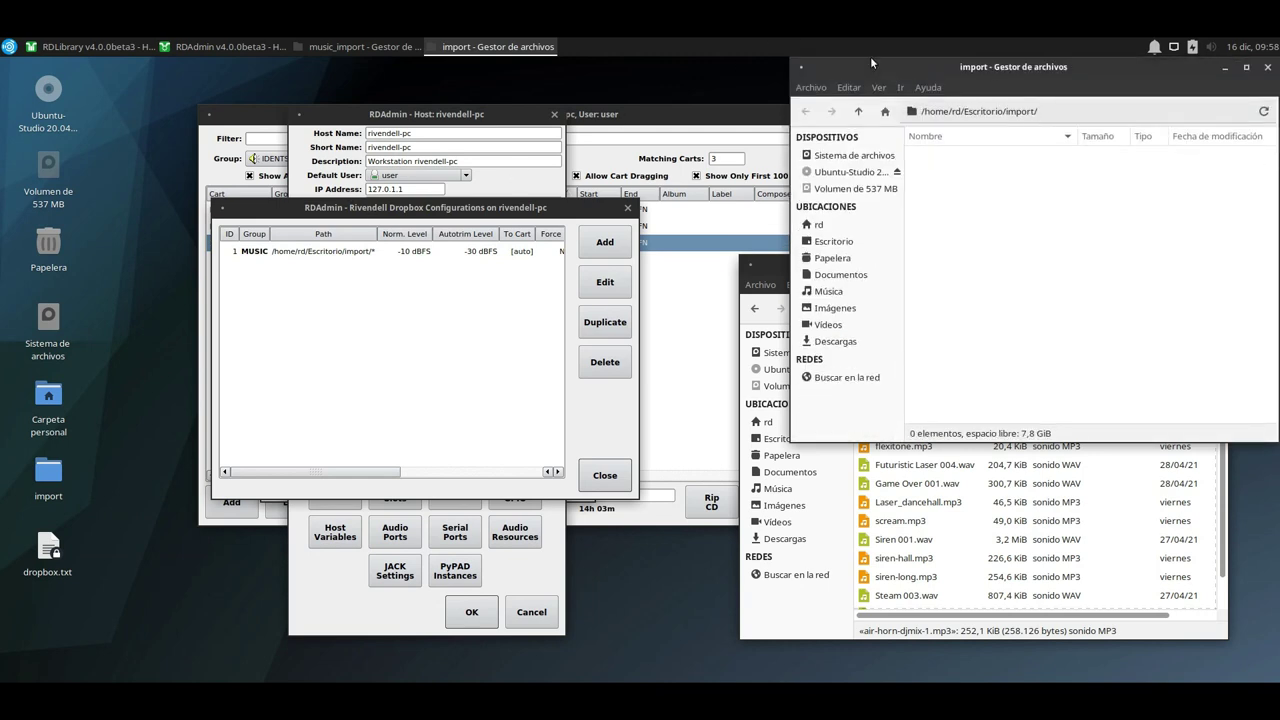
pyautogui.moveTo(962, 70); pyautogui.dragTo(289, 247)
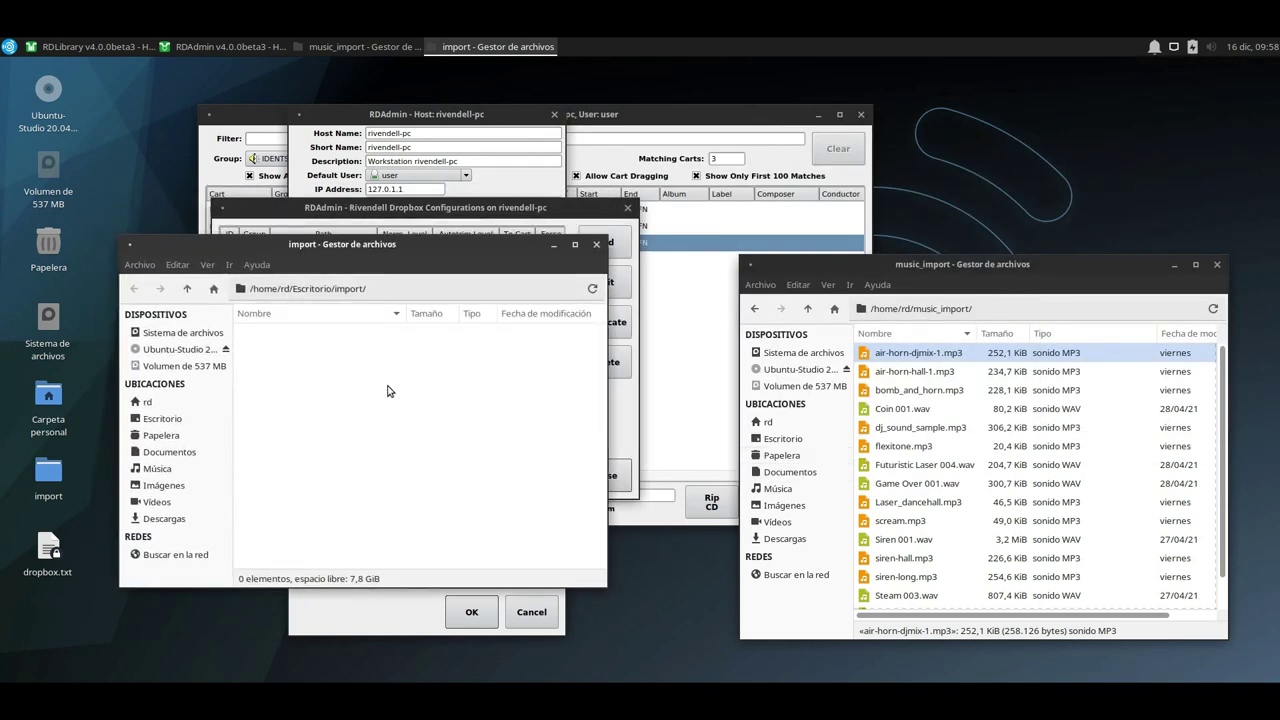
pyautogui.click(940, 465)
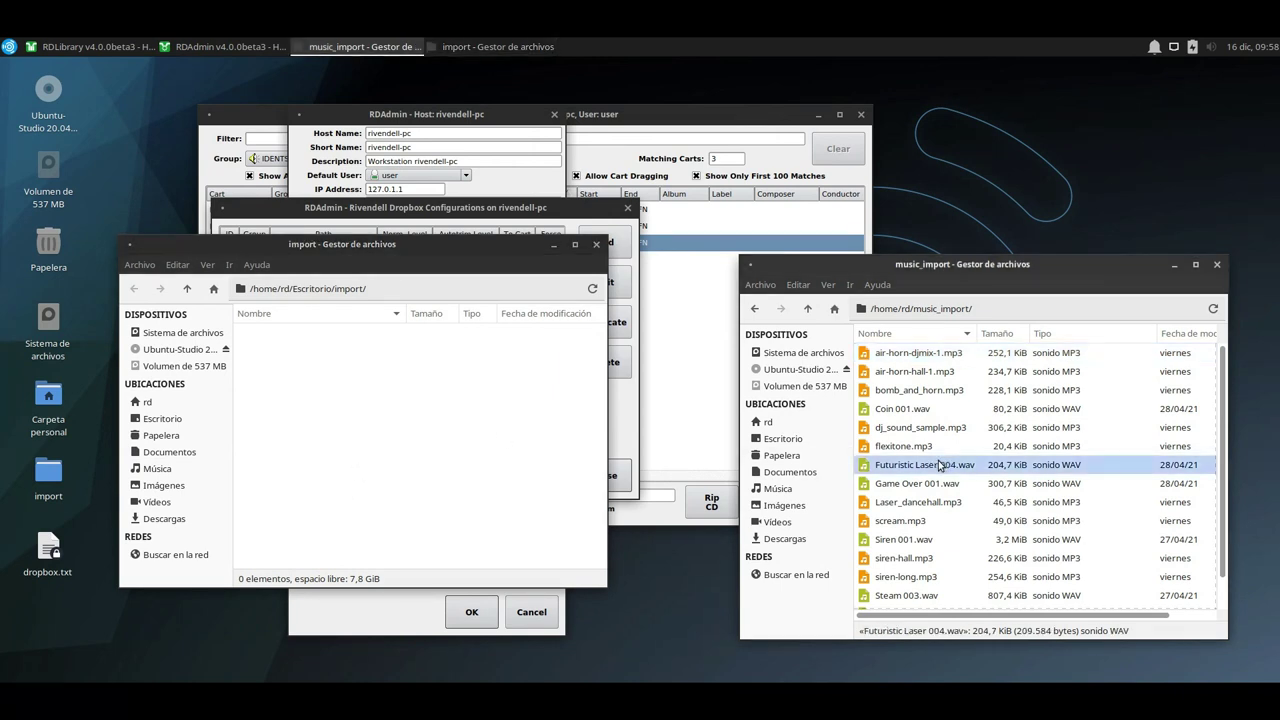
pyautogui.hotkey('ctrl', 'a')
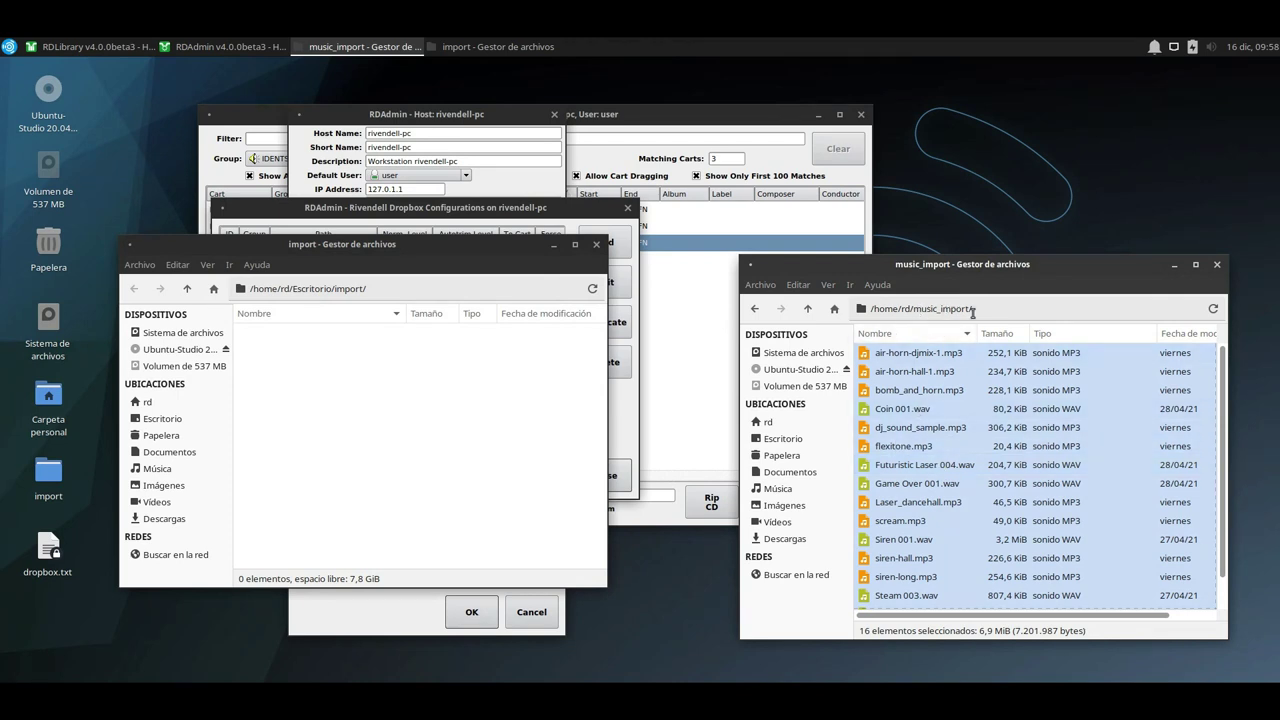
pyautogui.rightClick(934, 389)
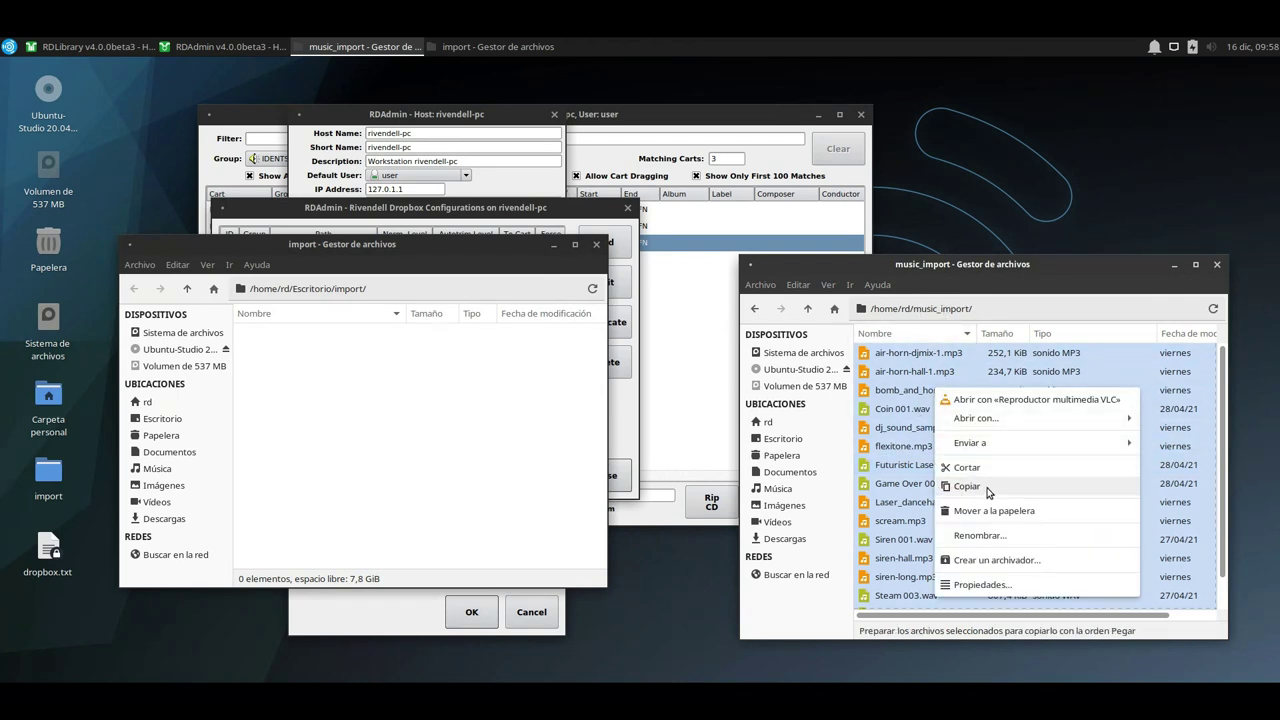
pyautogui.click(967, 486)
# Paste the files into the import folder, close music_import, and enlarge the import window.
pyautogui.click(348, 436)
pyautogui.rightClick(348, 437)
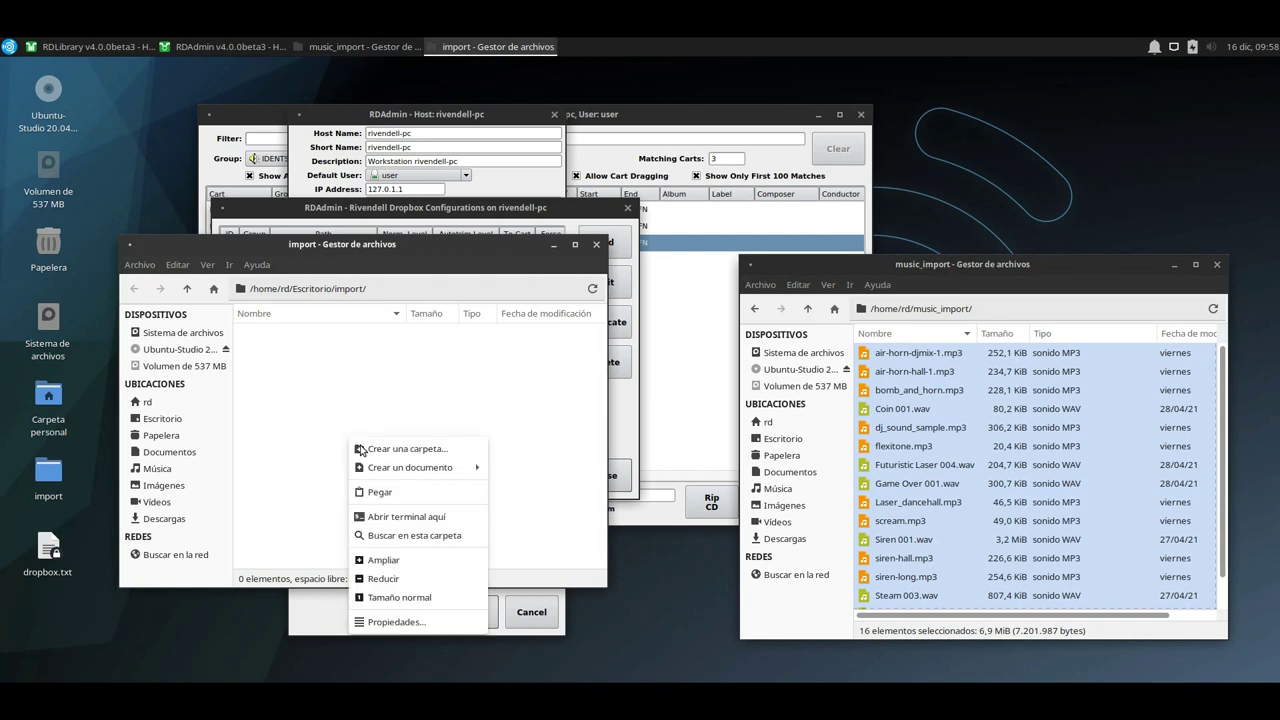
pyautogui.click(386, 493)
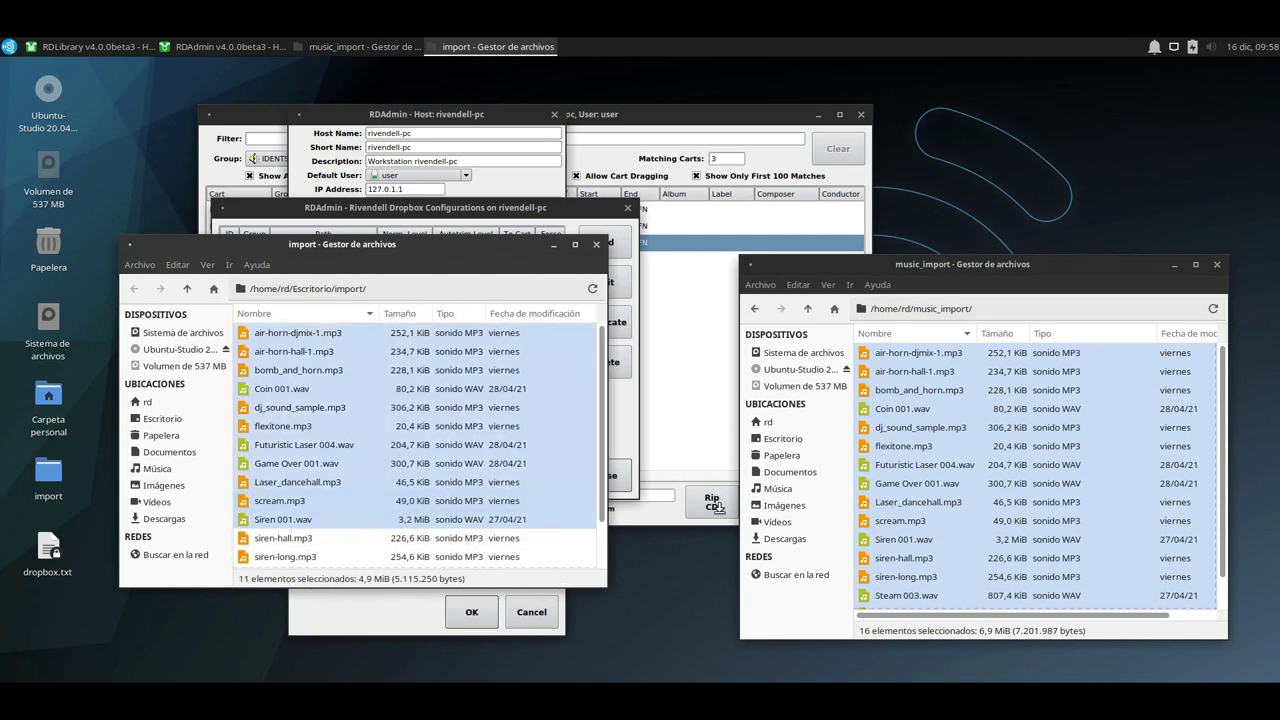
pyautogui.click(1215, 271)
pyautogui.click(1216, 266)
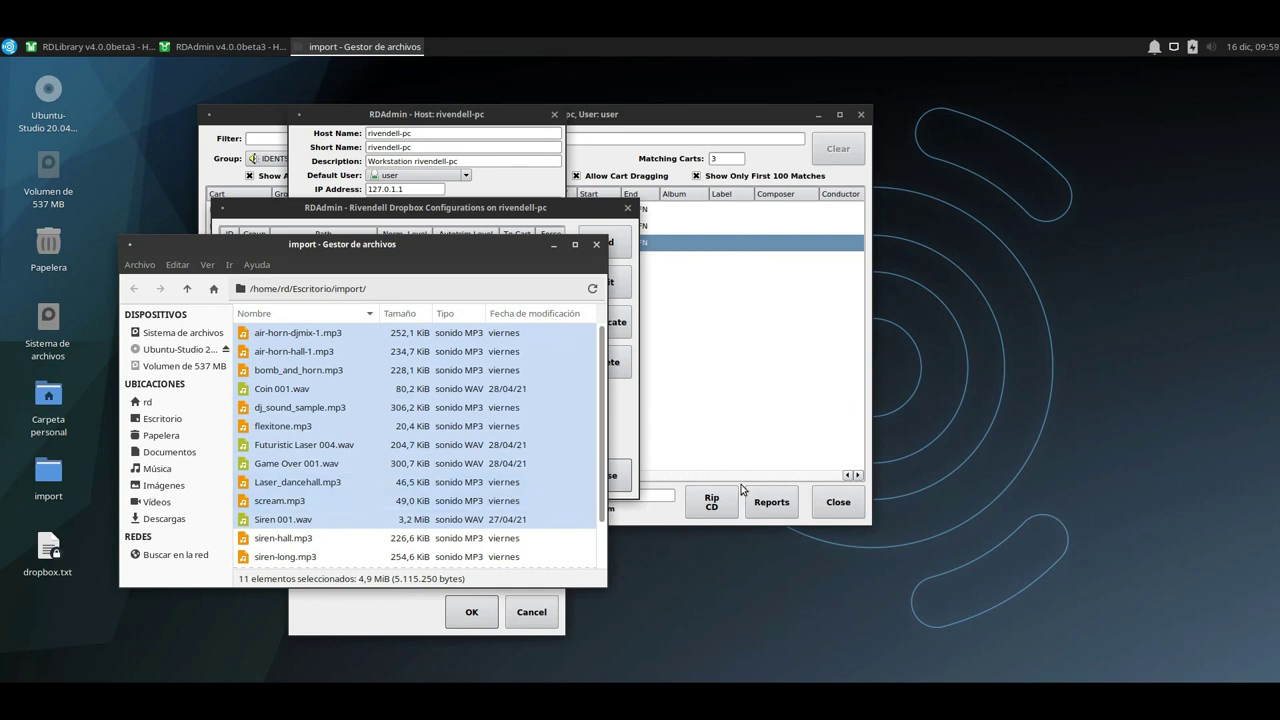
pyautogui.scroll(-1, 517, 497)
pyautogui.scroll(1, 545, 450)
pyautogui.moveTo(601, 242); pyautogui.dragTo(885, 58)
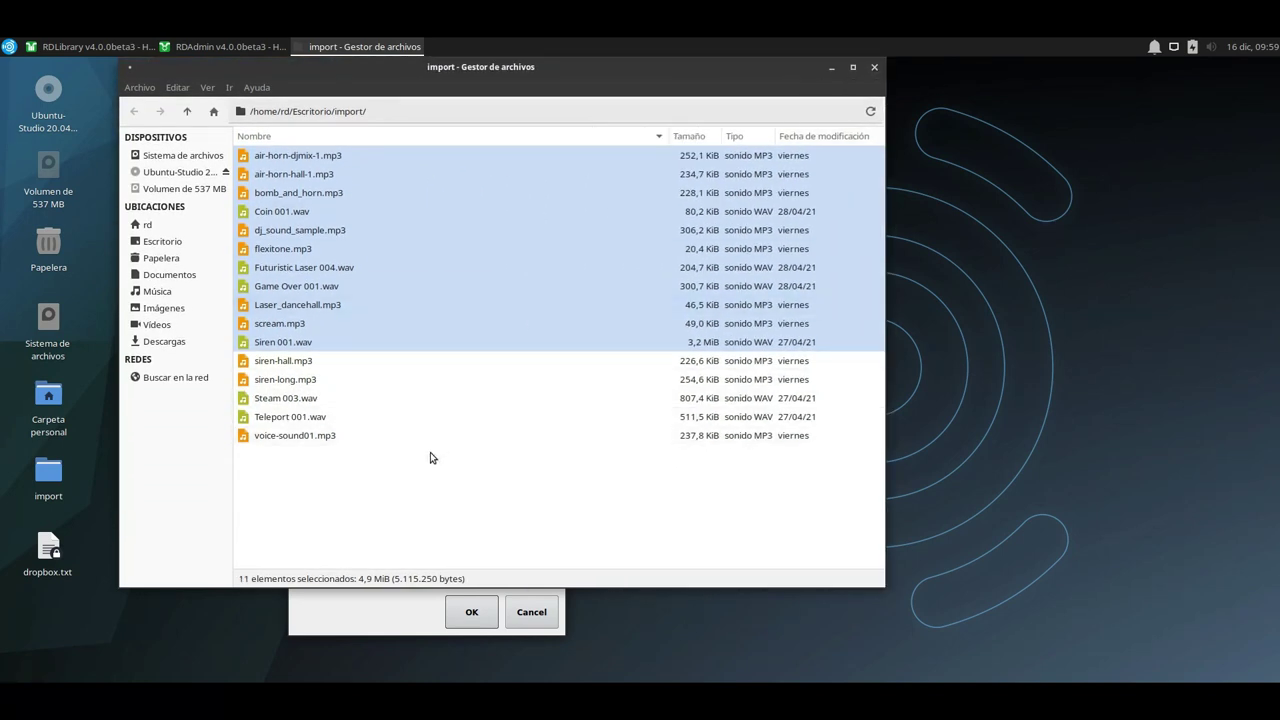
# Close the emptied import folder, then the dropbox list, host settings and host list.
pyautogui.click(407, 505)
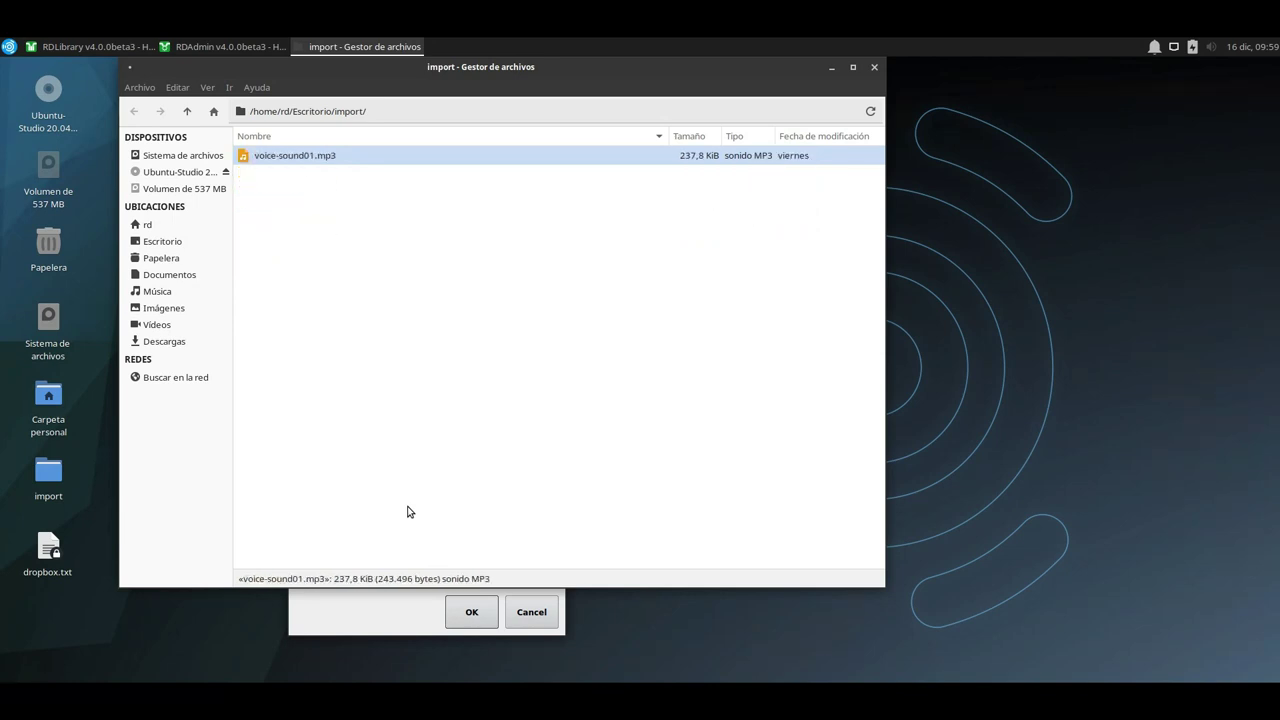
pyautogui.click(874, 67)
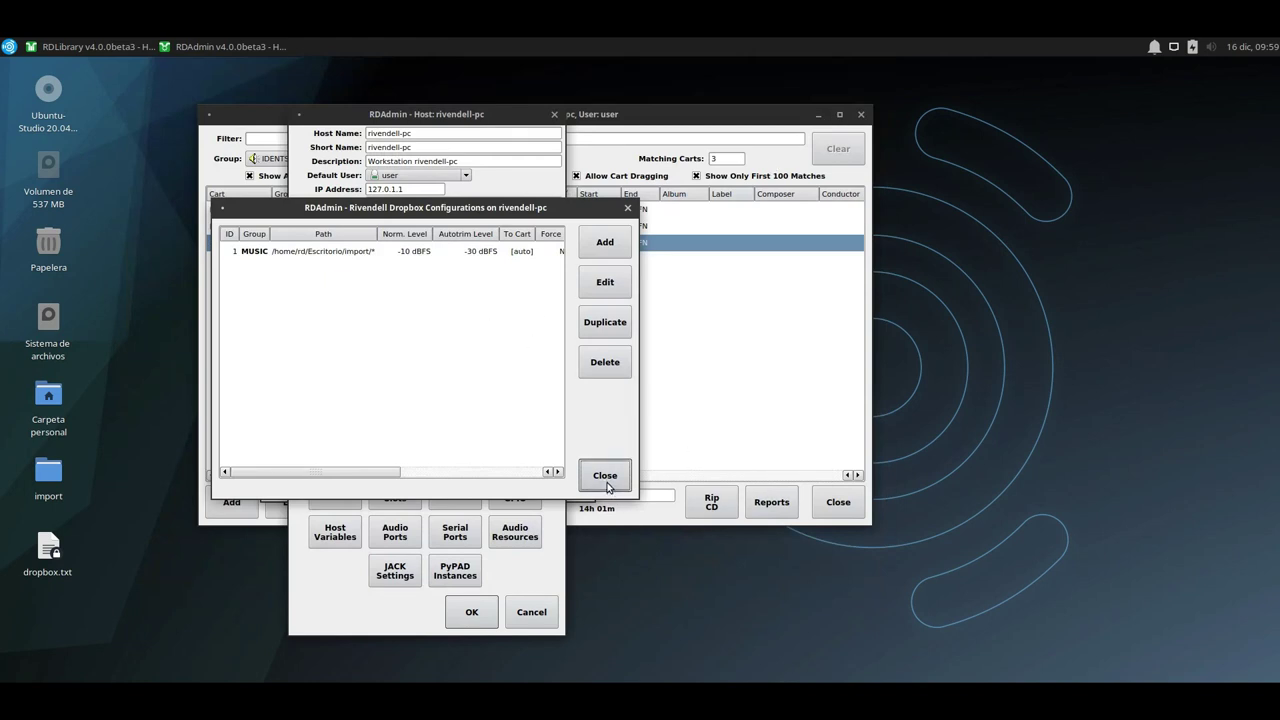
pyautogui.click(605, 478)
pyautogui.click(531, 612)
pyautogui.click(563, 469)
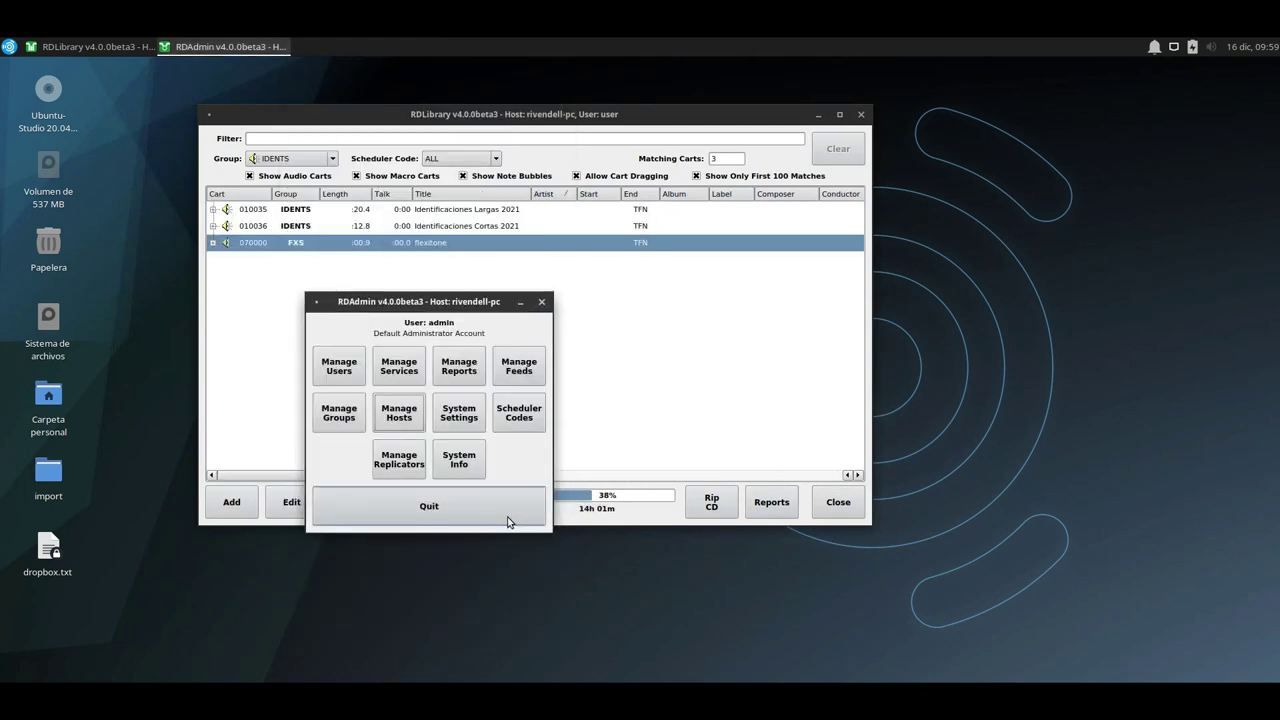
# Quit RDAdmin and filter RDLibrary to the MUSIC group to list the 50 imported carts.
pyautogui.click(508, 518)
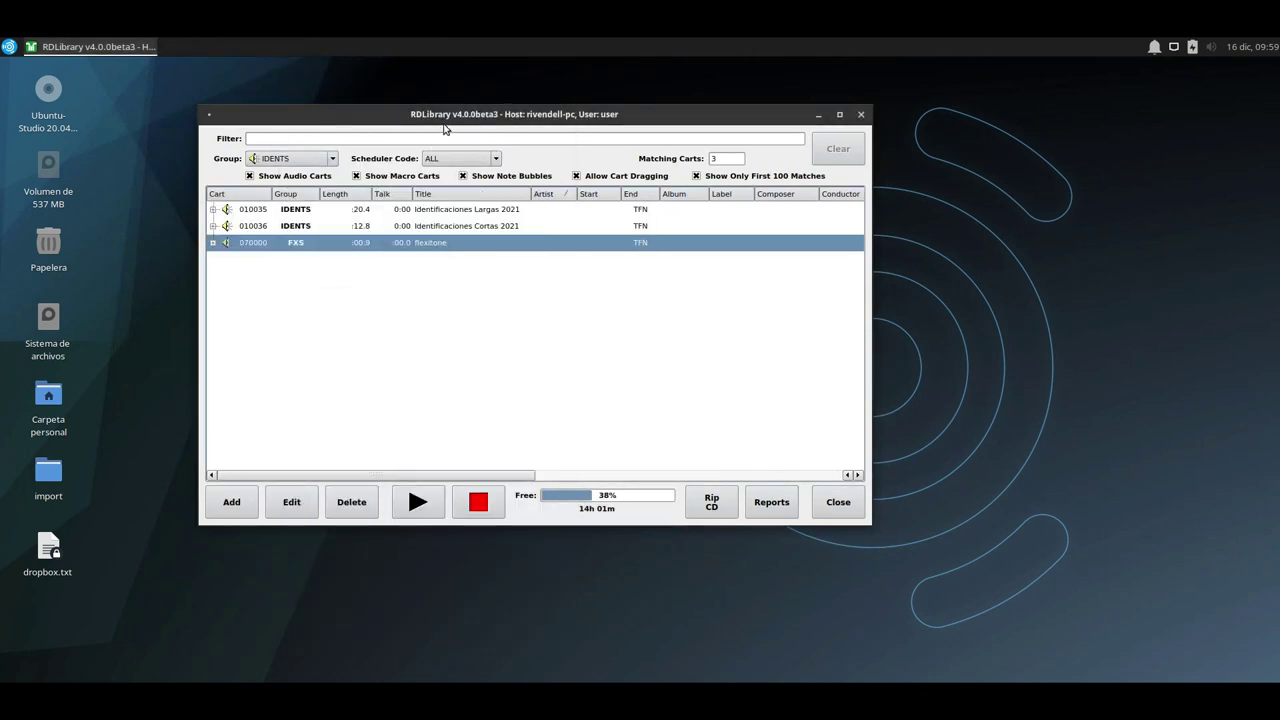
pyautogui.click(295, 158)
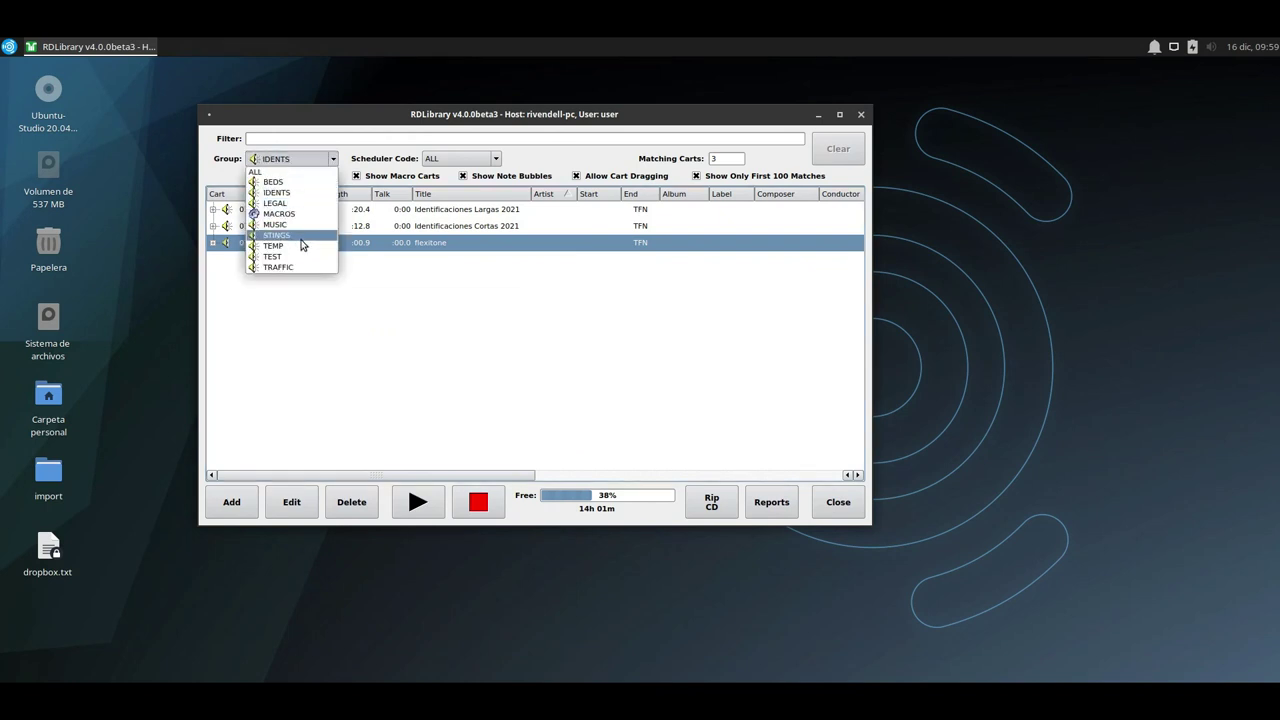
pyautogui.click(303, 225)
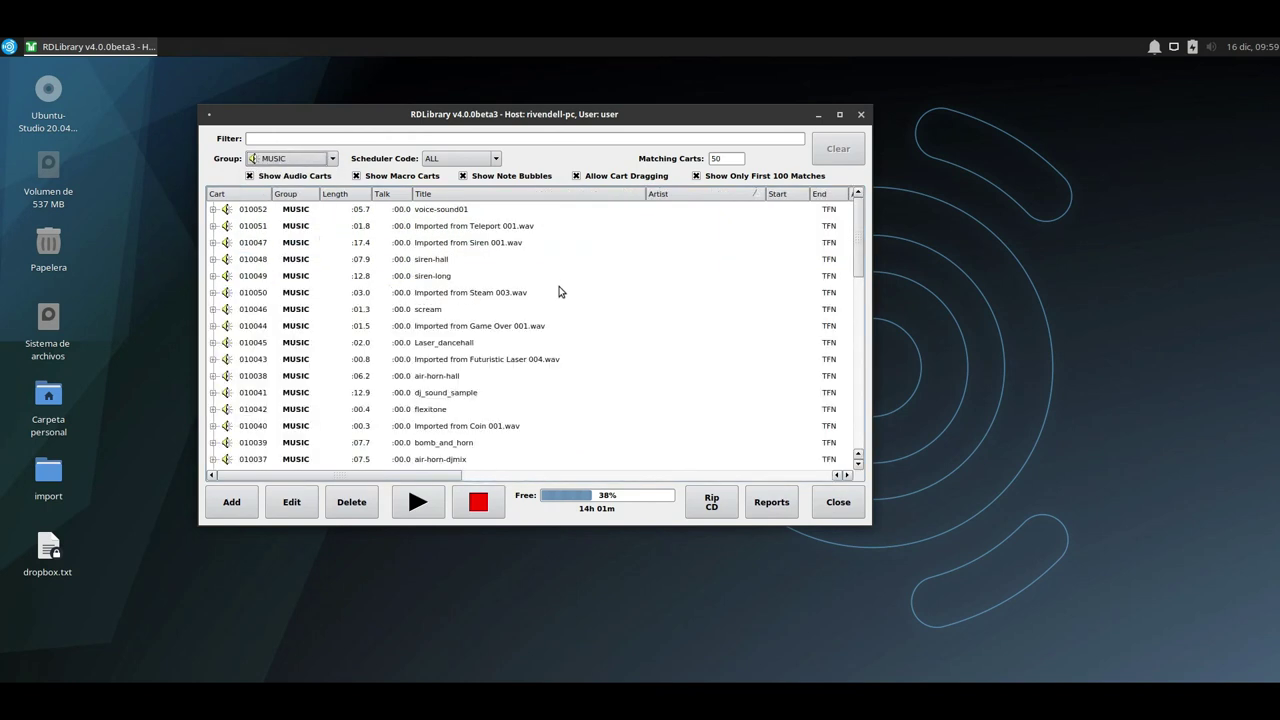
pyautogui.scroll(-2, 543, 306)
pyautogui.scroll(1, 538, 310)
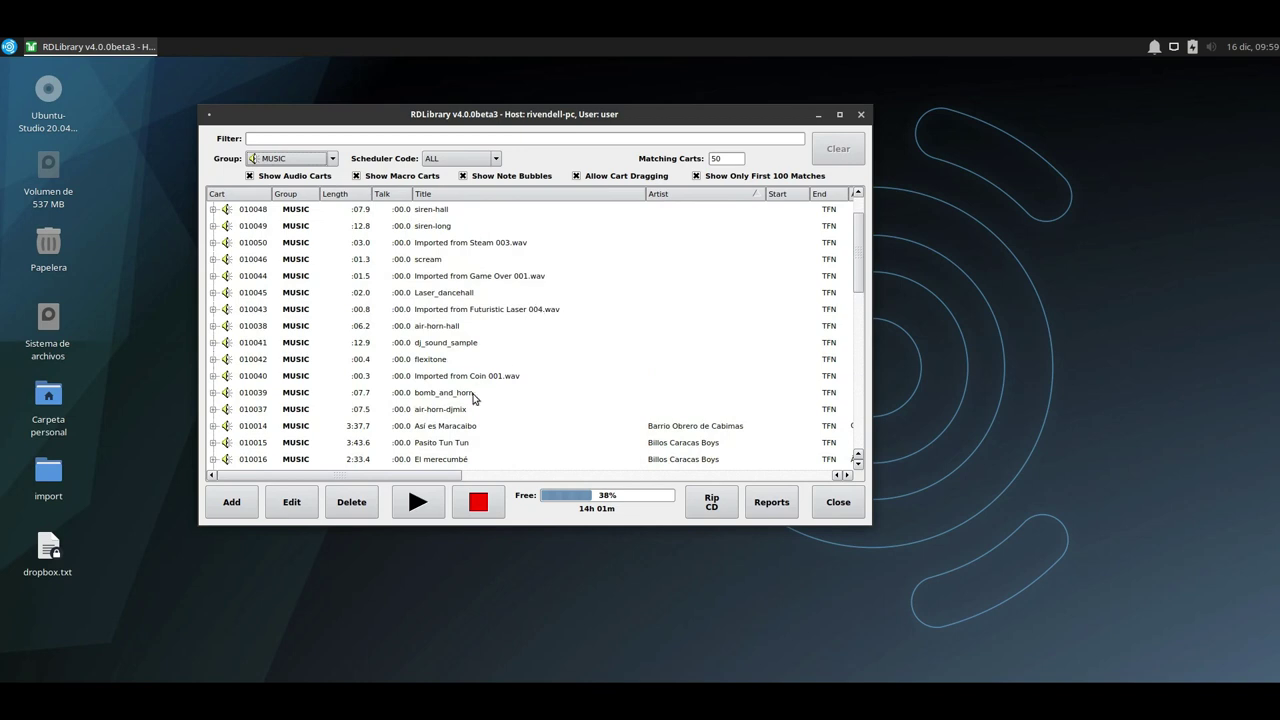
pyautogui.scroll(1, 462, 408)
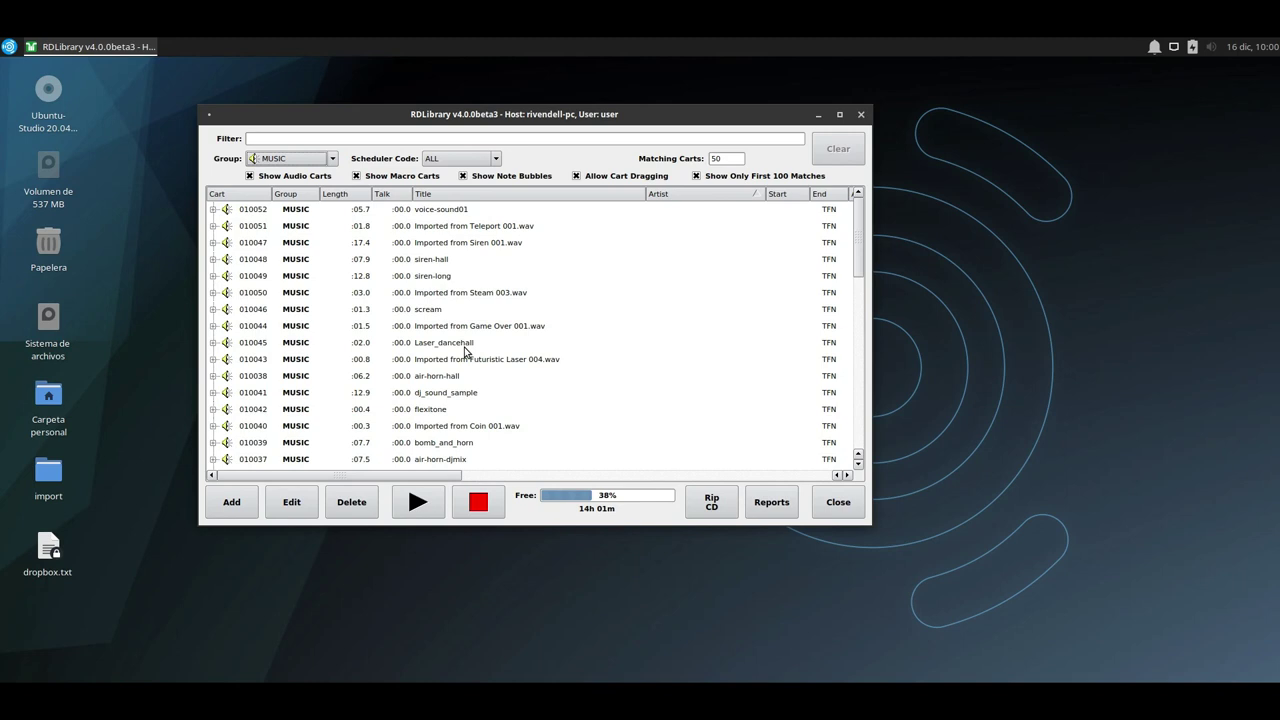
pyautogui.moveTo(470, 120); pyautogui.dragTo(533, 179)
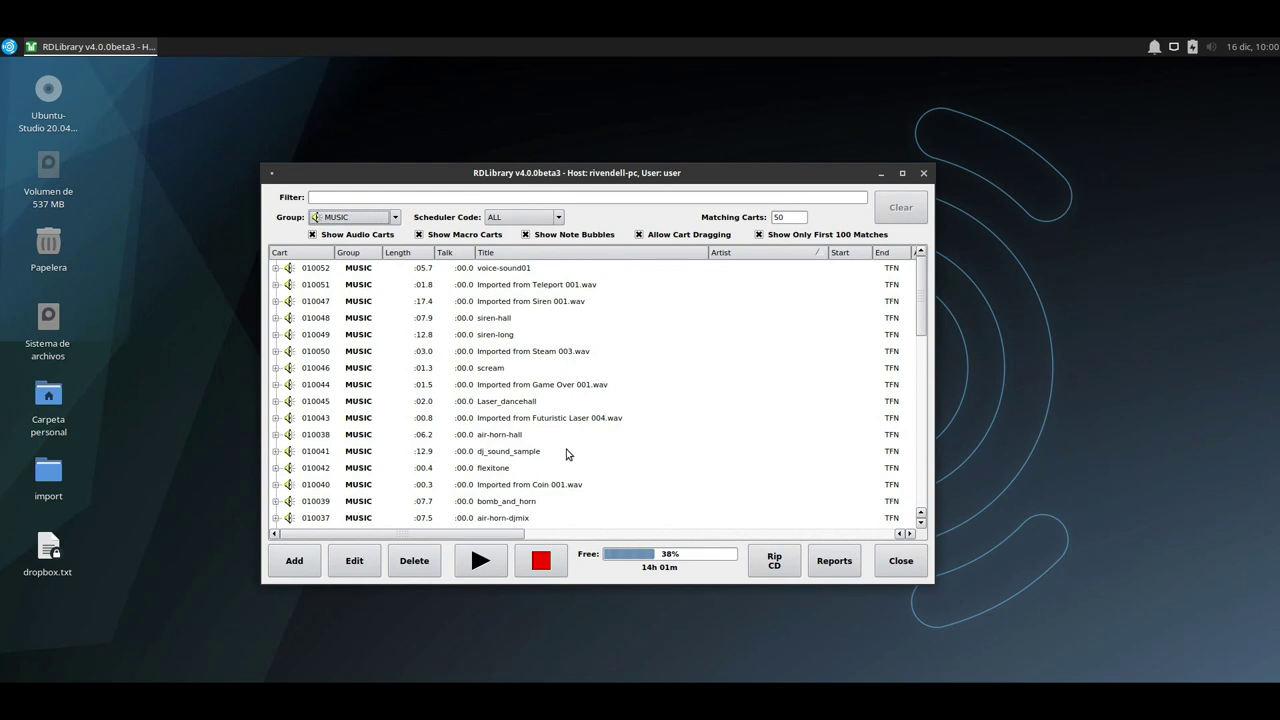
pyautogui.scroll(-3, 558, 452)
pyautogui.scroll(3, 557, 455)
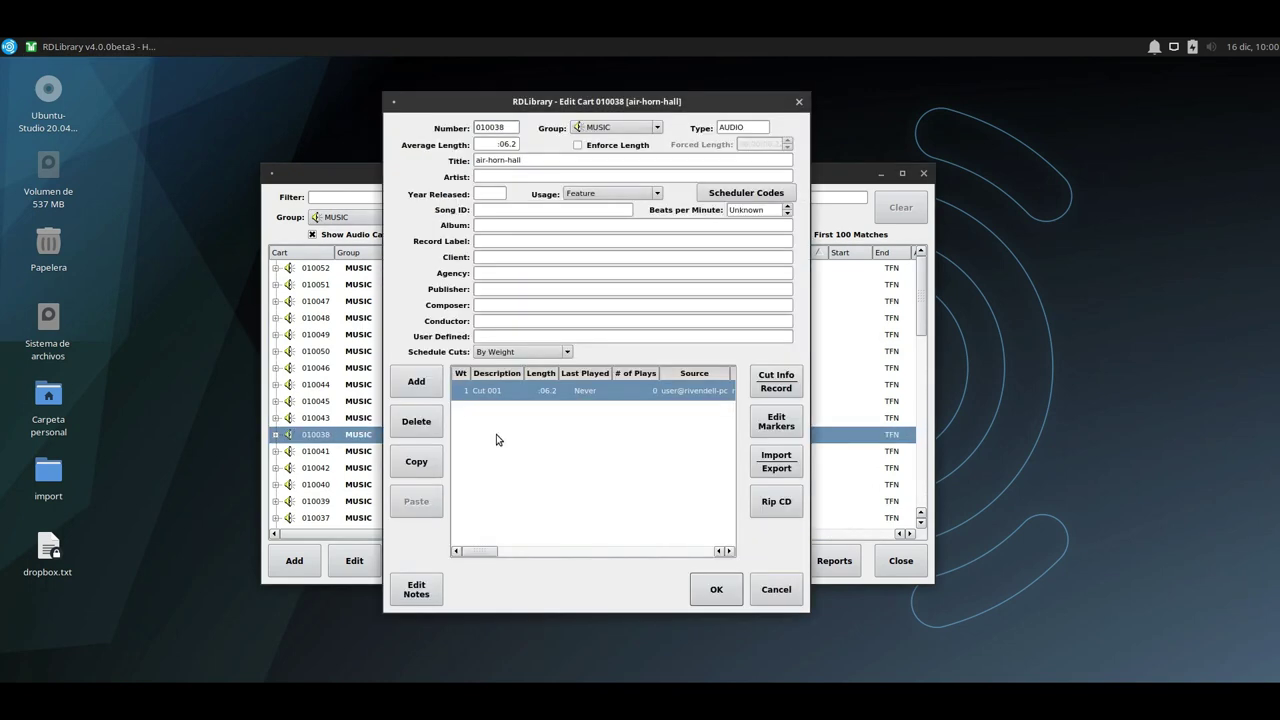
# Open Cut 001's marker editor and lower the cut gain by two steps.
pyautogui.click(760, 427)
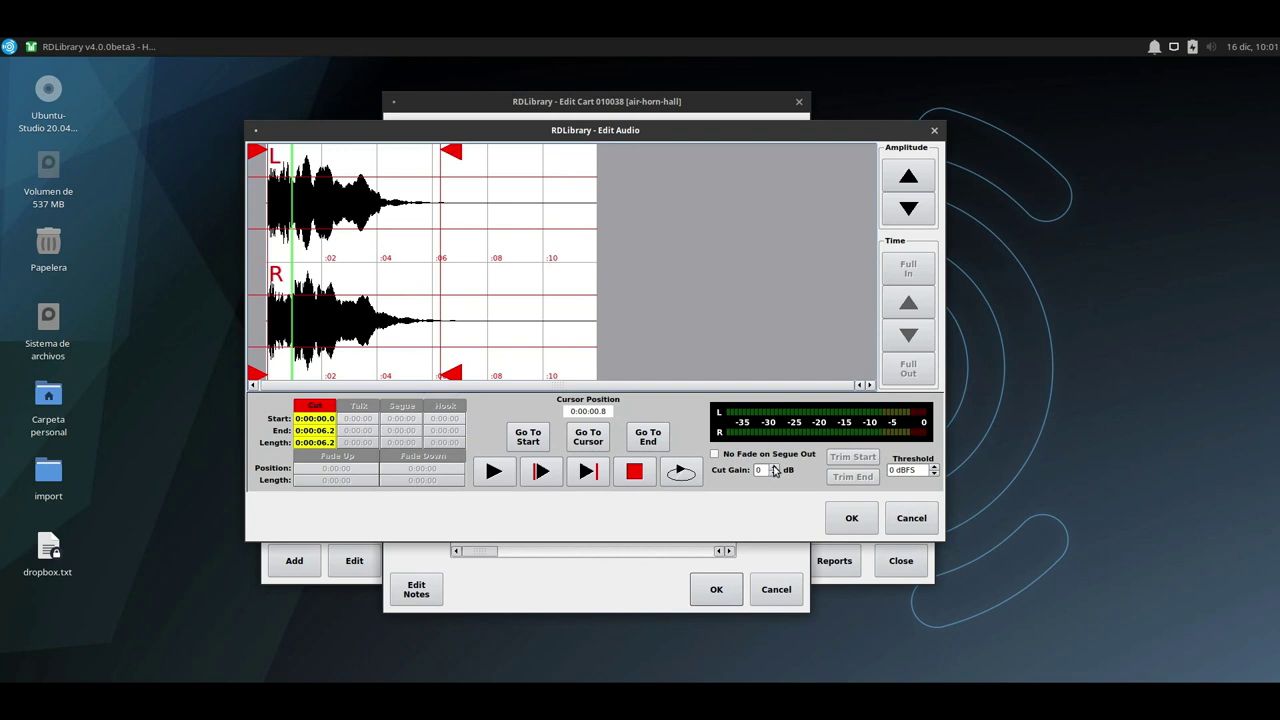
pyautogui.click(773, 474)
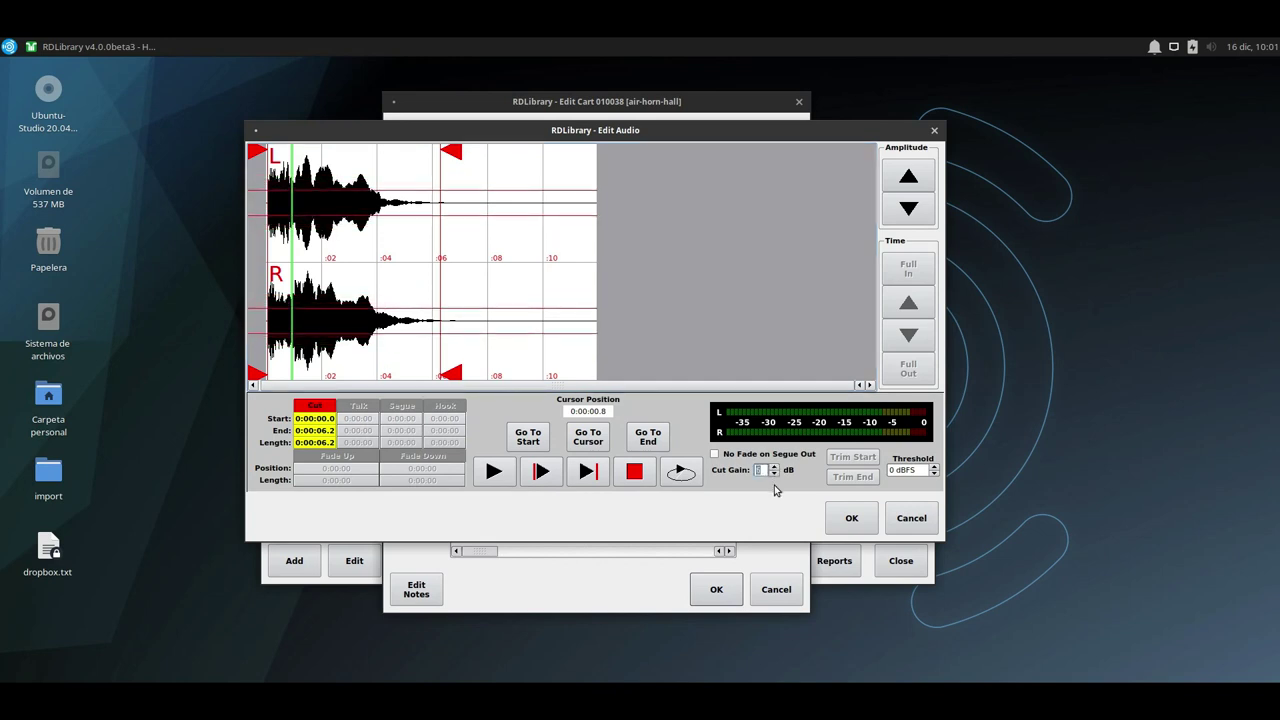
pyautogui.click(776, 477)
pyautogui.click(776, 477)
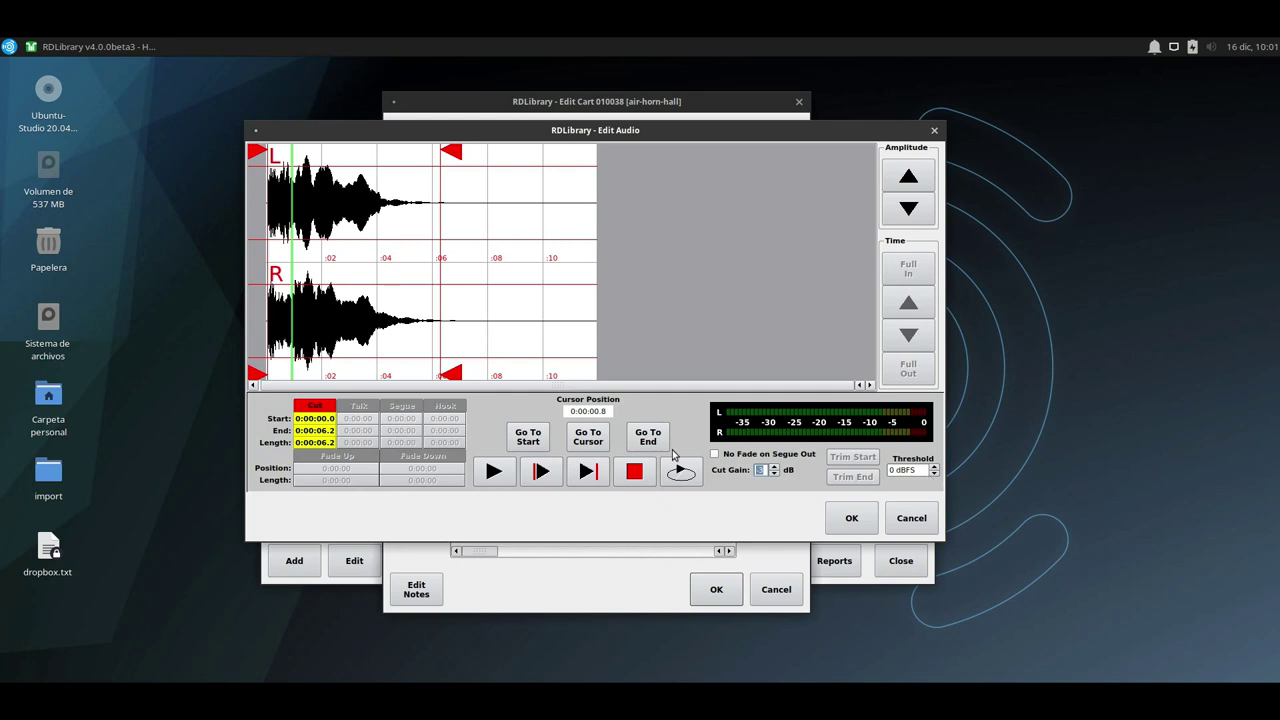
# Preview the cut with the lowered gain, then confirm the gain change.
pyautogui.click(493, 471)
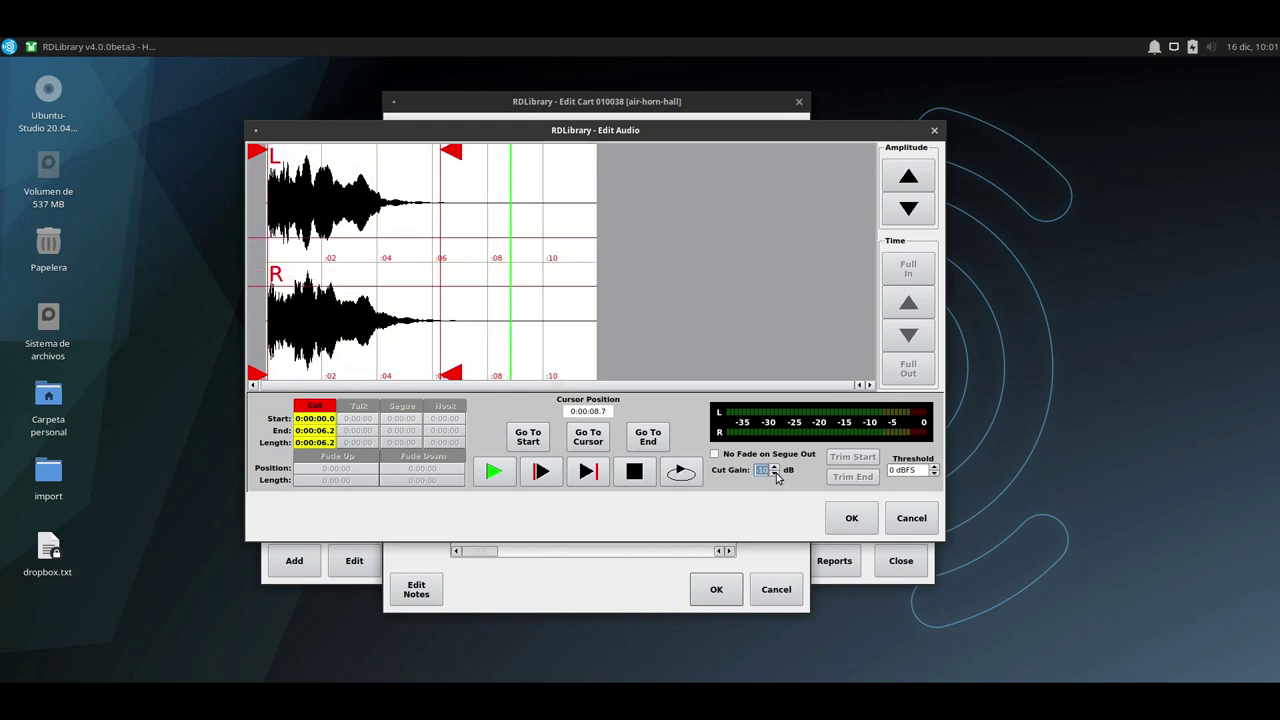
pyautogui.click(506, 473)
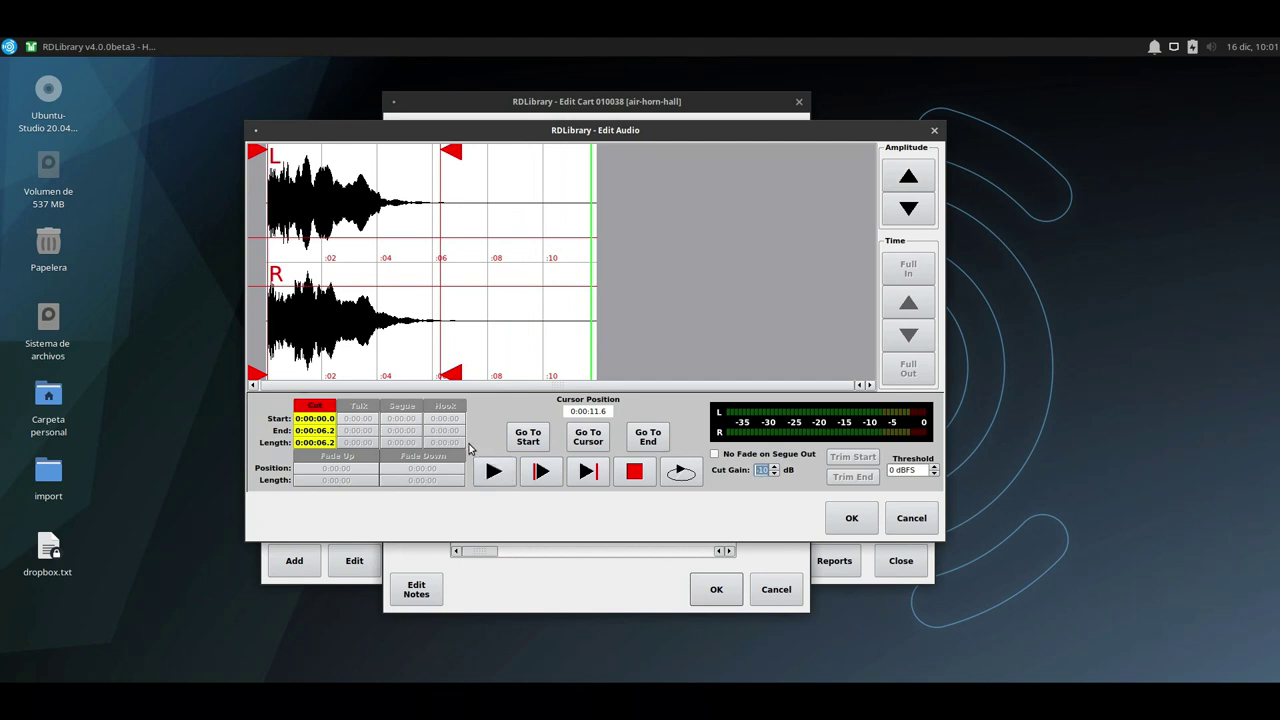
pyautogui.click(494, 473)
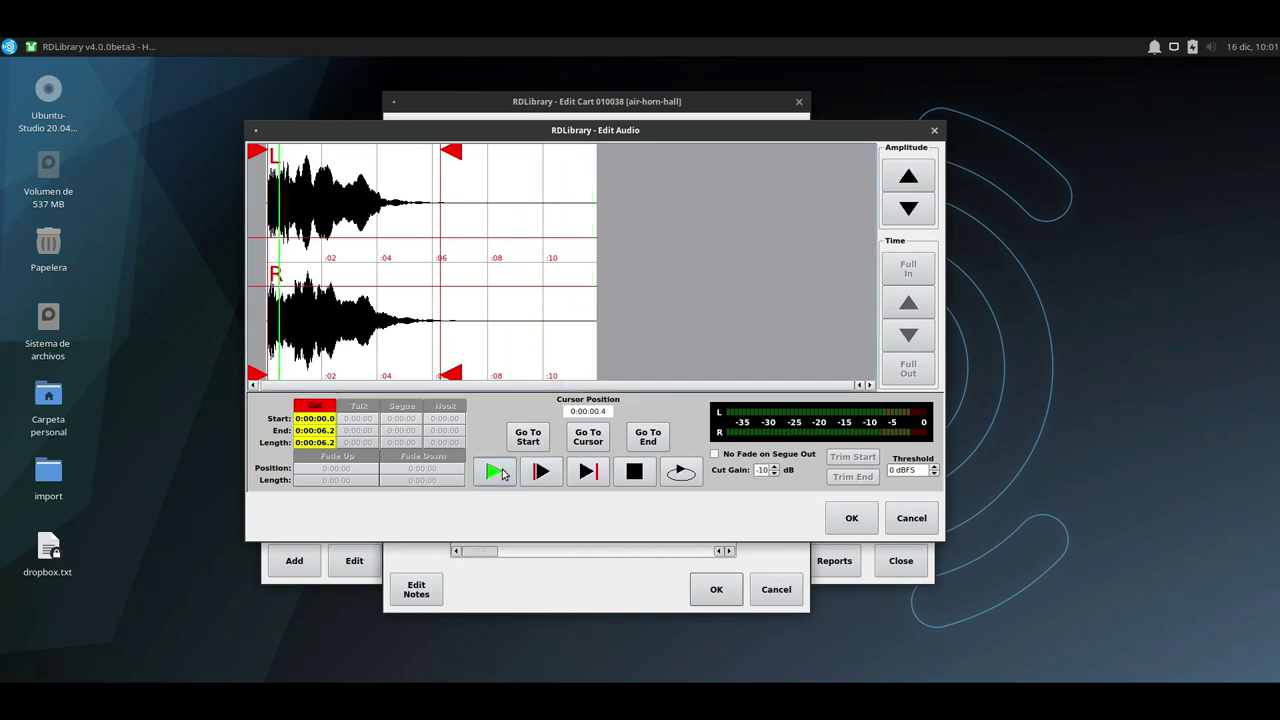
pyautogui.click(640, 472)
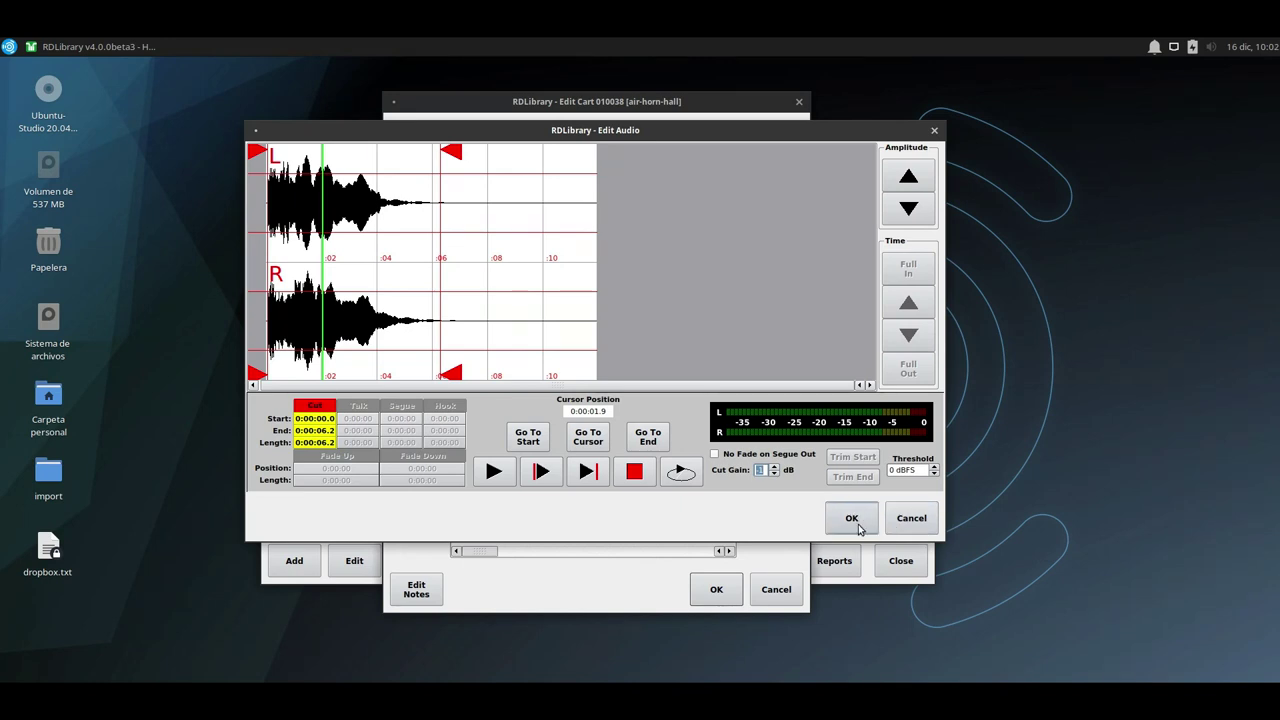
pyautogui.click(852, 519)
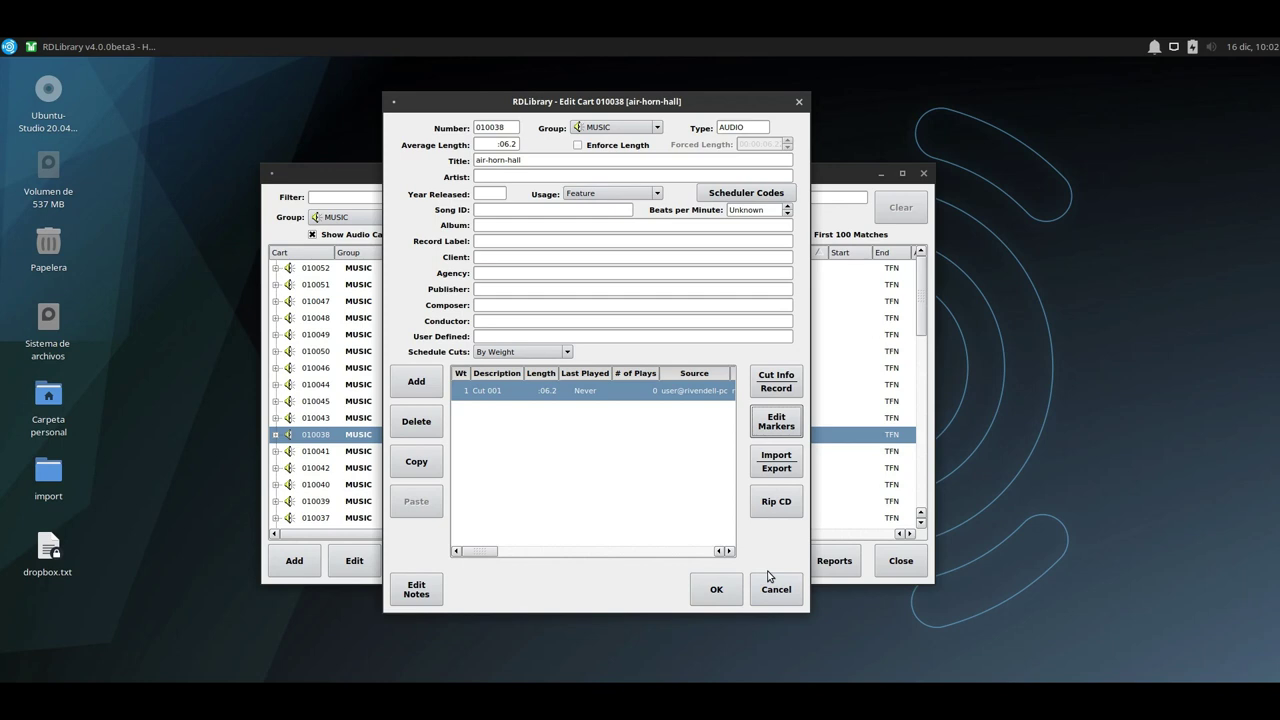
# Close the Edit Cart dialog without changes and browse the cart list.
pyautogui.click(731, 598)
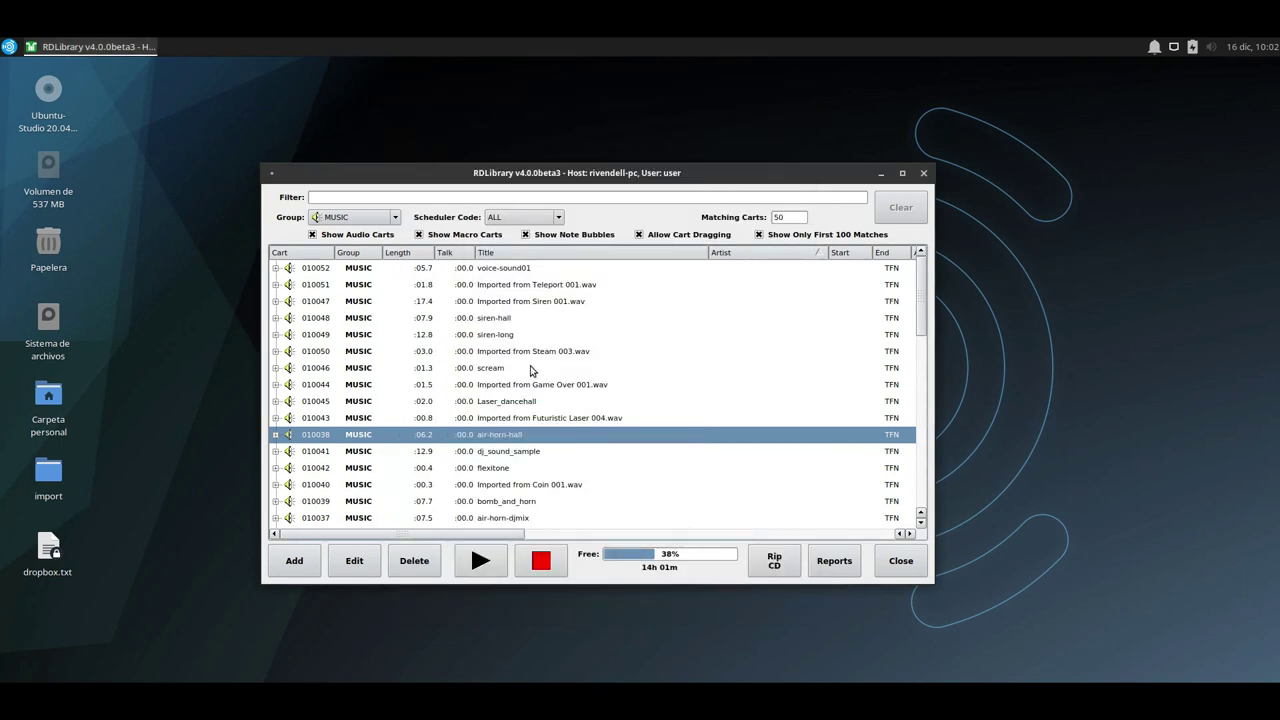
pyautogui.scroll(-2, 573, 480)
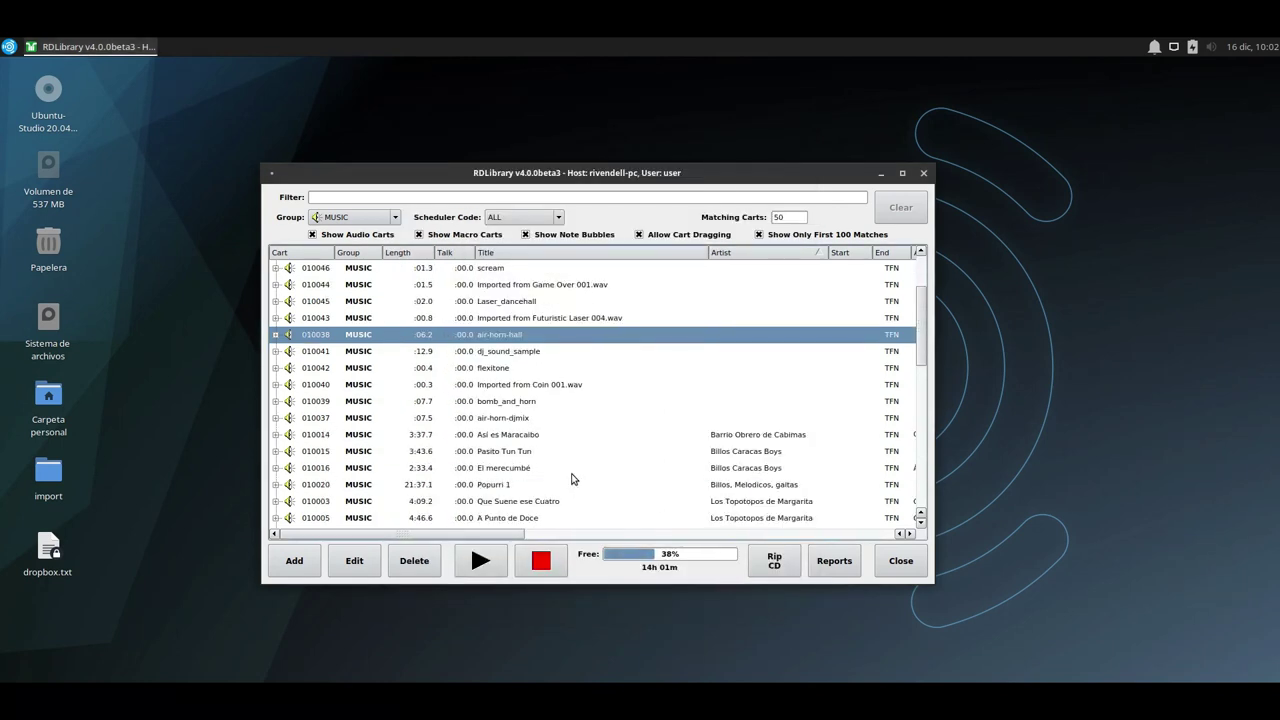
pyautogui.scroll(2, 573, 480)
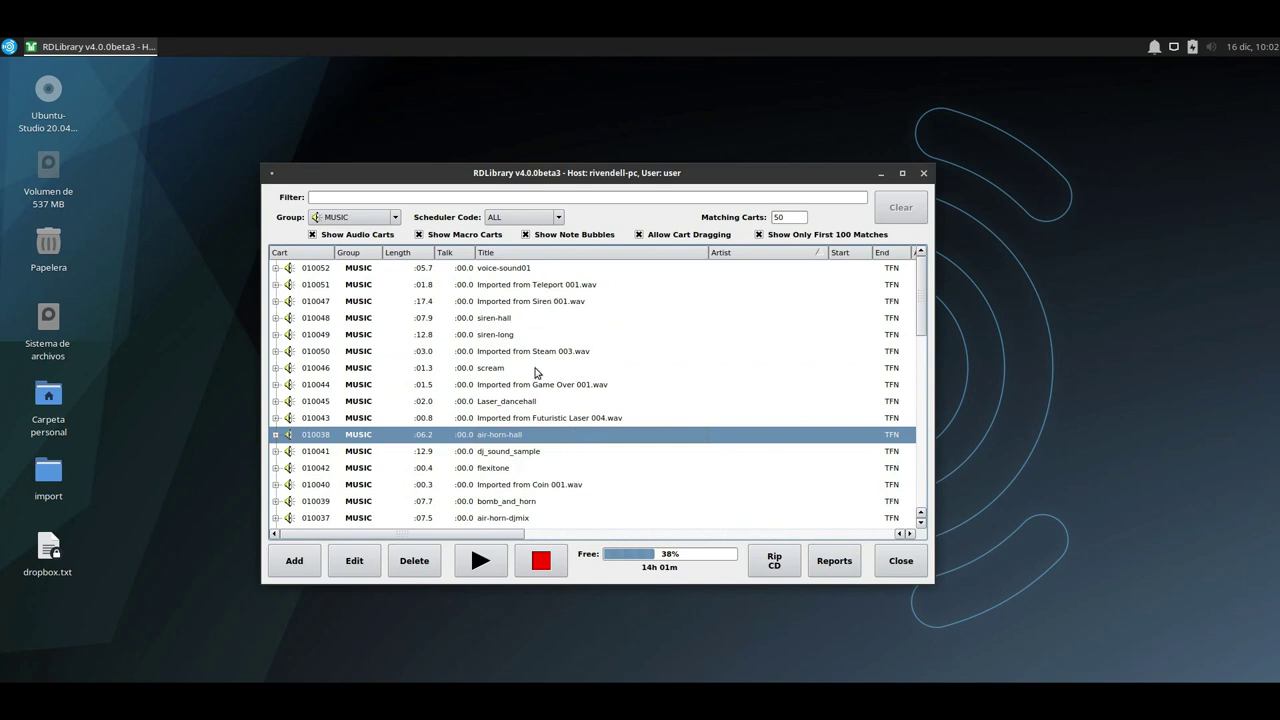
pyautogui.scroll(-2, 540, 457)
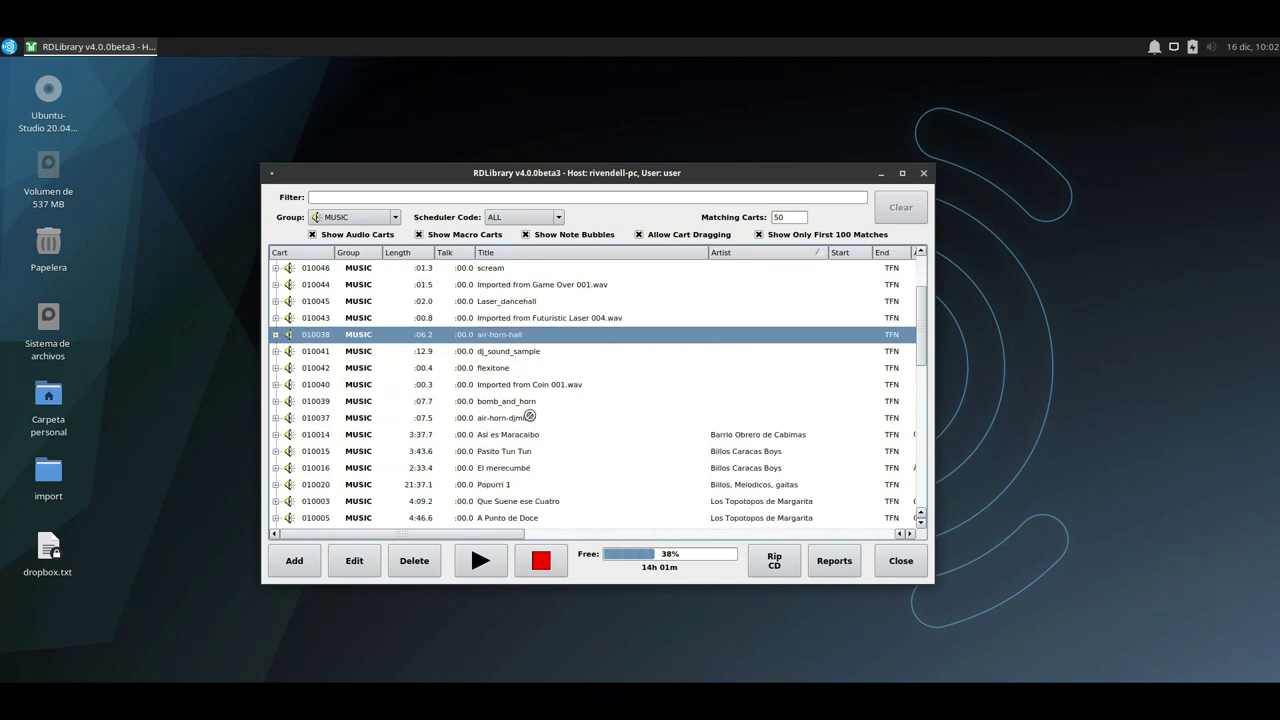
pyautogui.moveTo(530, 418); pyautogui.dragTo(530, 410)
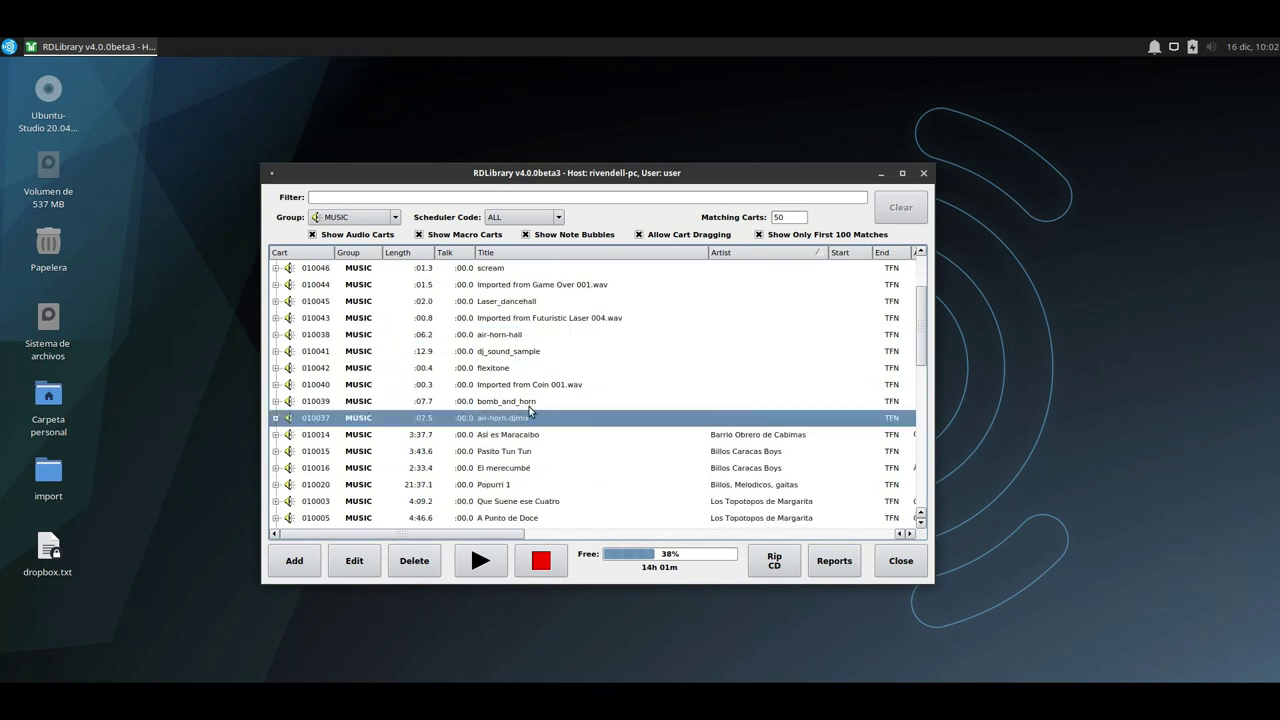
pyautogui.scroll(2, 529, 416)
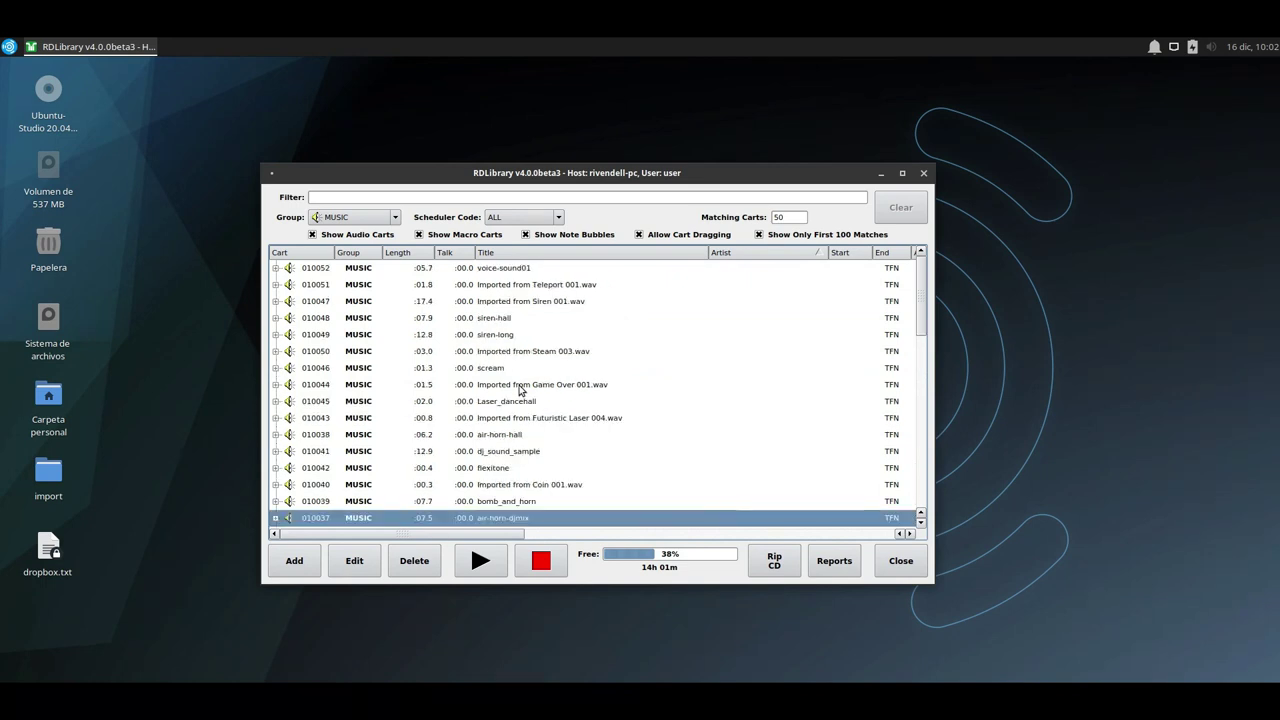
# Uncheck Allow Cart Dragging and select the carts from voice-sound01 down to air-horn-djmix.
pyautogui.click(498, 271)
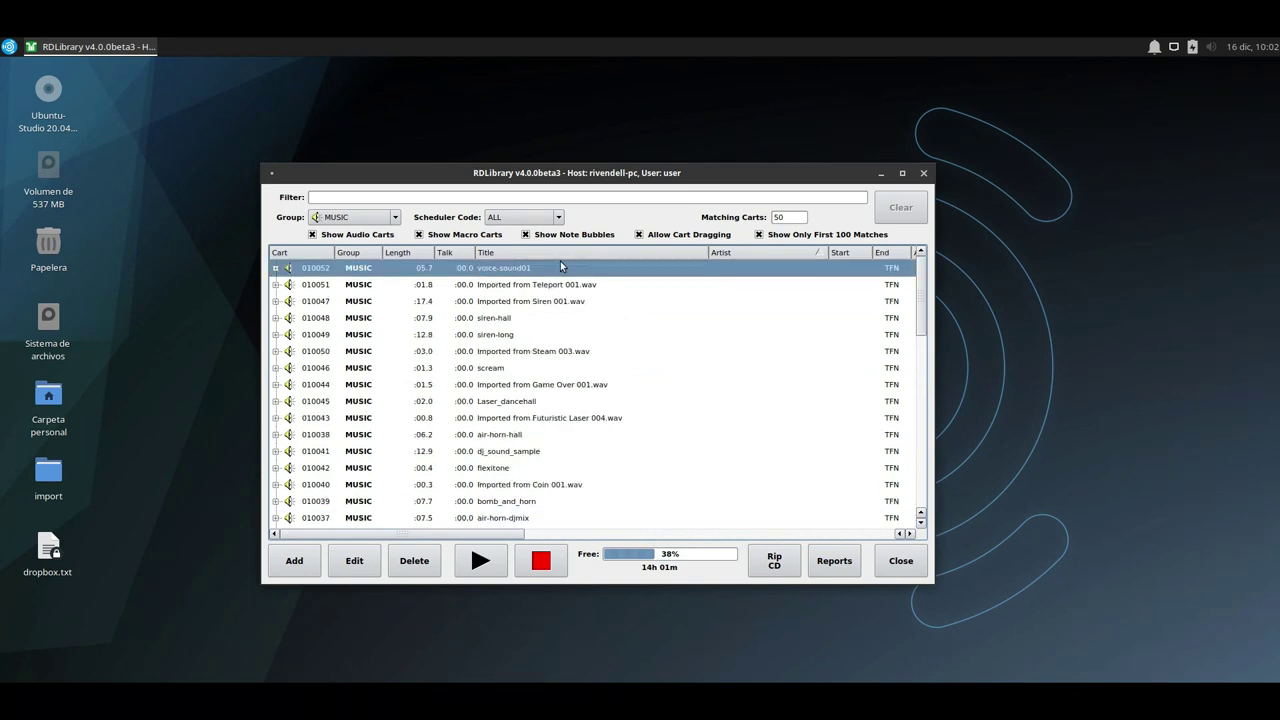
pyautogui.click(638, 236)
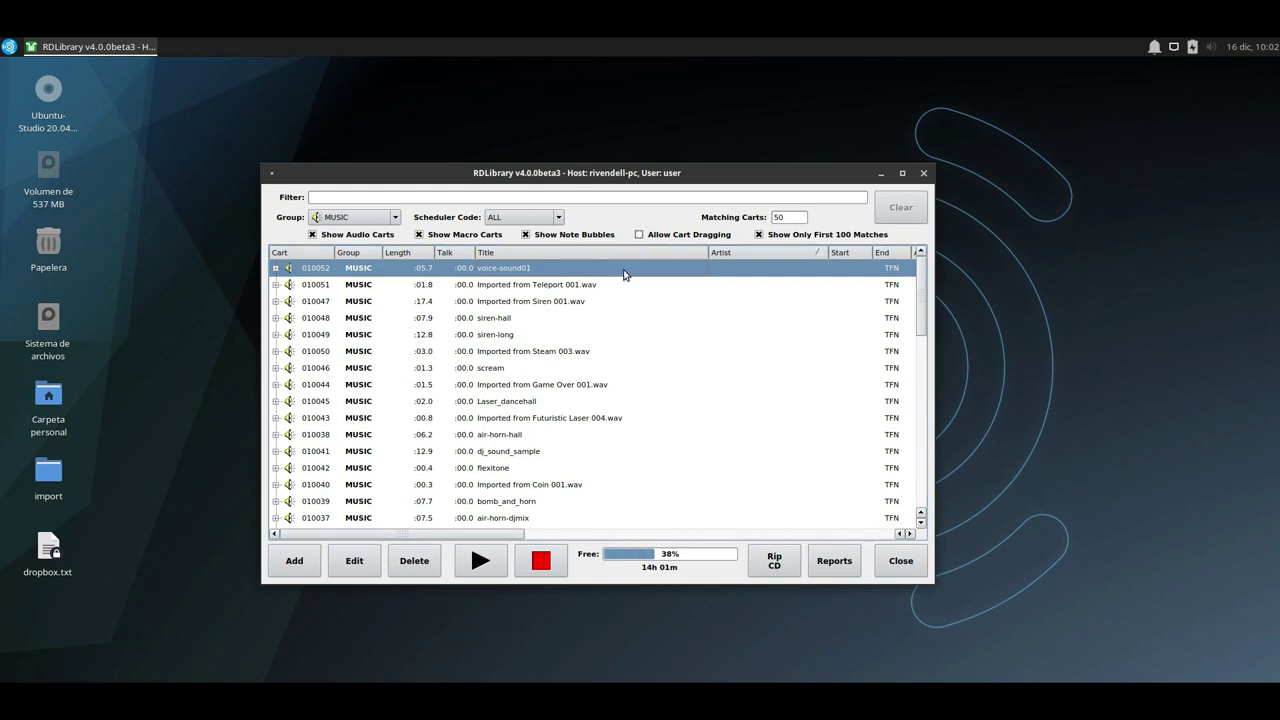
pyautogui.scroll(-1, 529, 415)
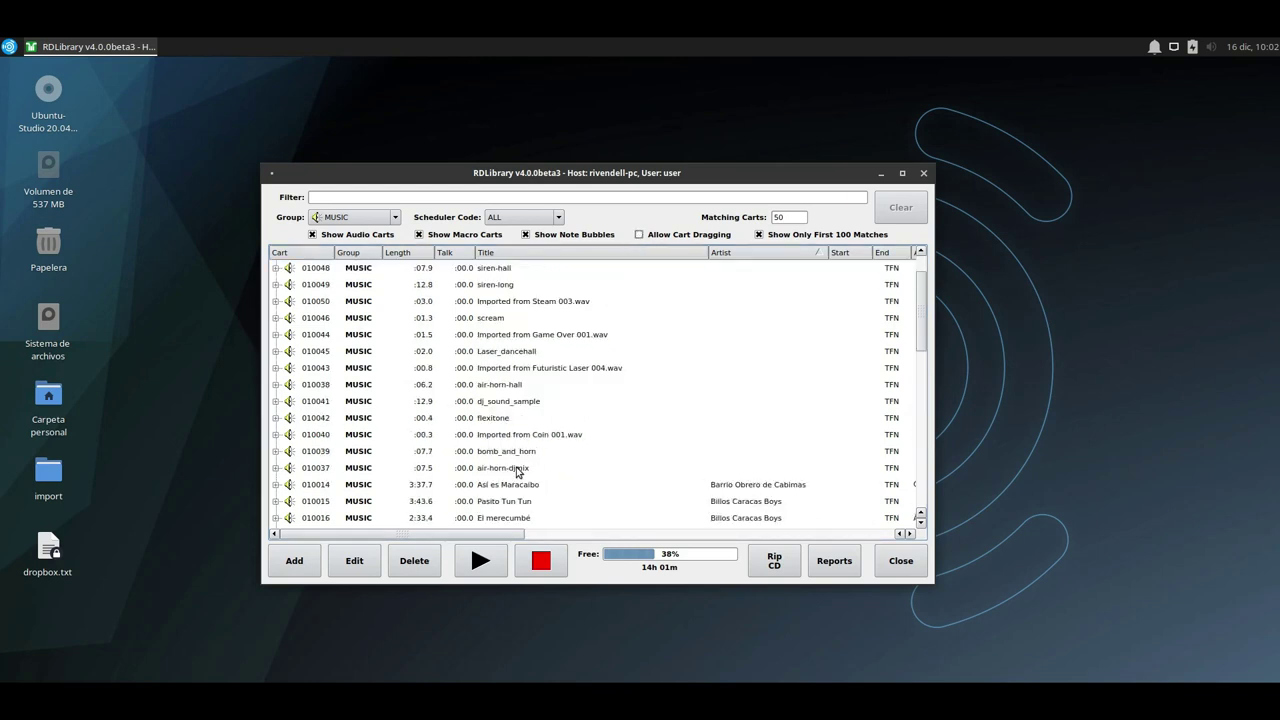
pyautogui.keyDown('shift'); pyautogui.click(518, 473); pyautogui.keyUp('shift')
pyautogui.scroll(1, 512, 450)
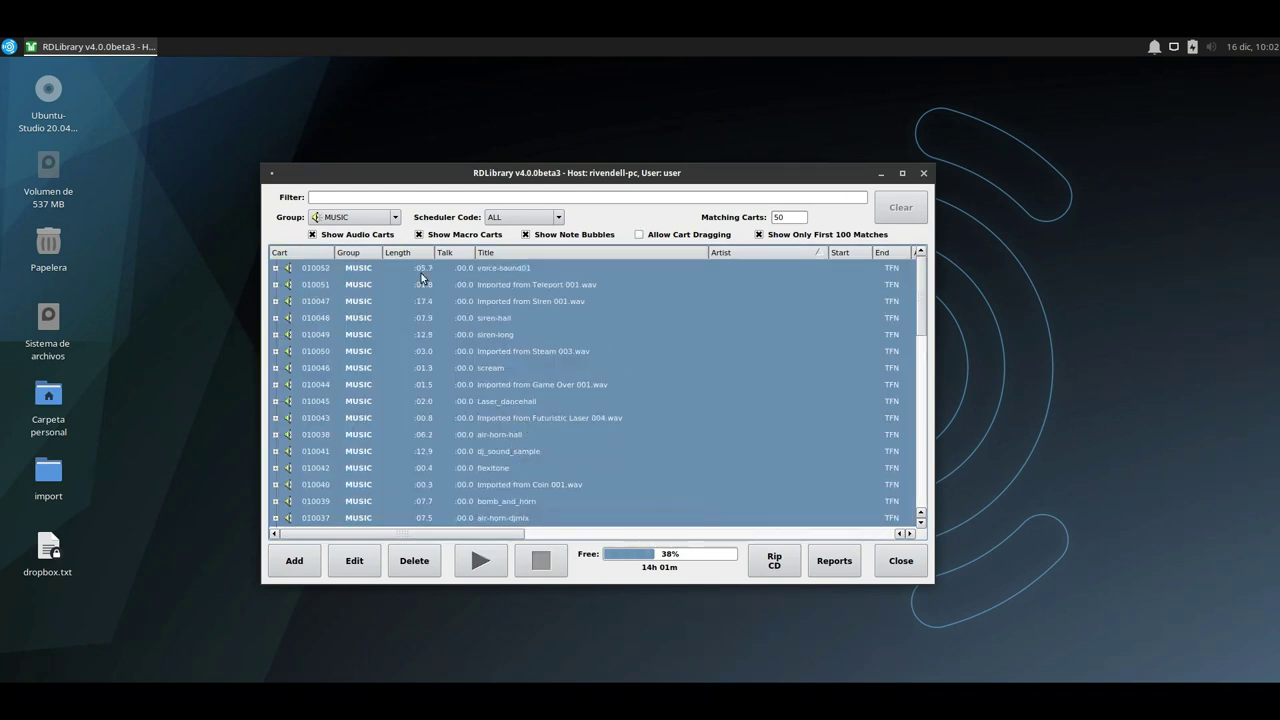
# Set the Group of all selected carts to FXS in the Edit Carts dialog.
pyautogui.click(362, 563)
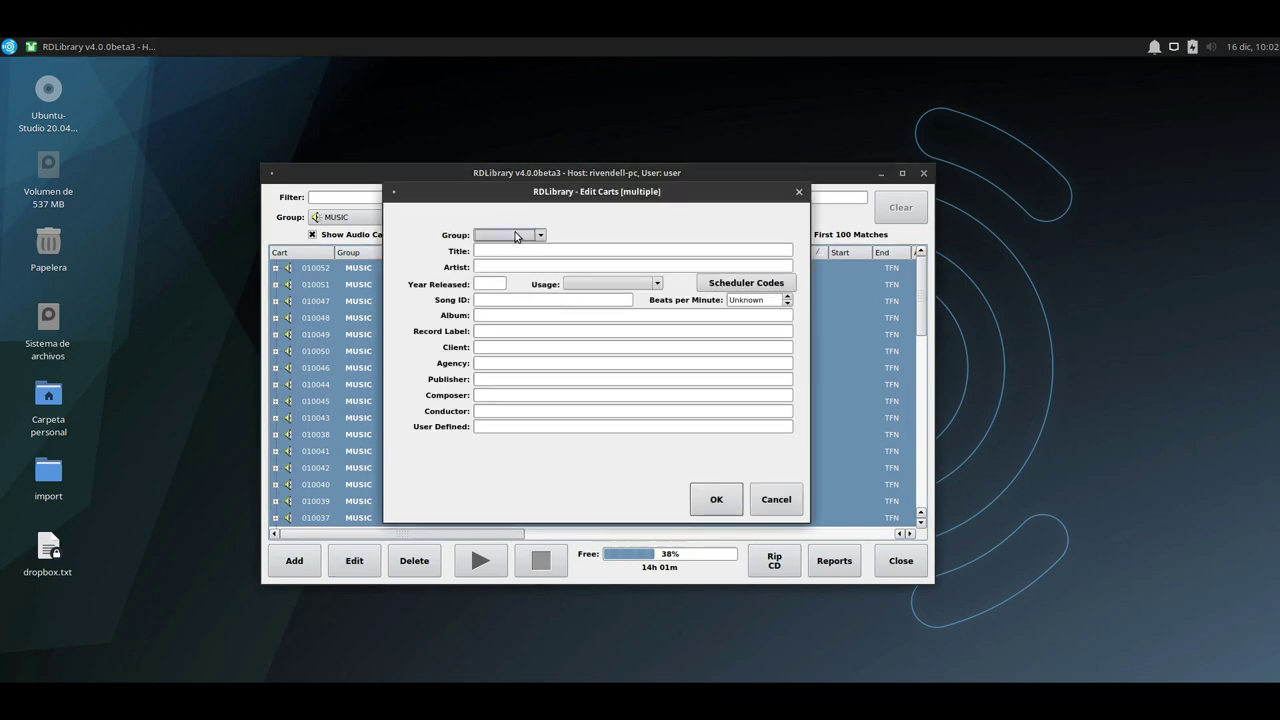
pyautogui.click(520, 236)
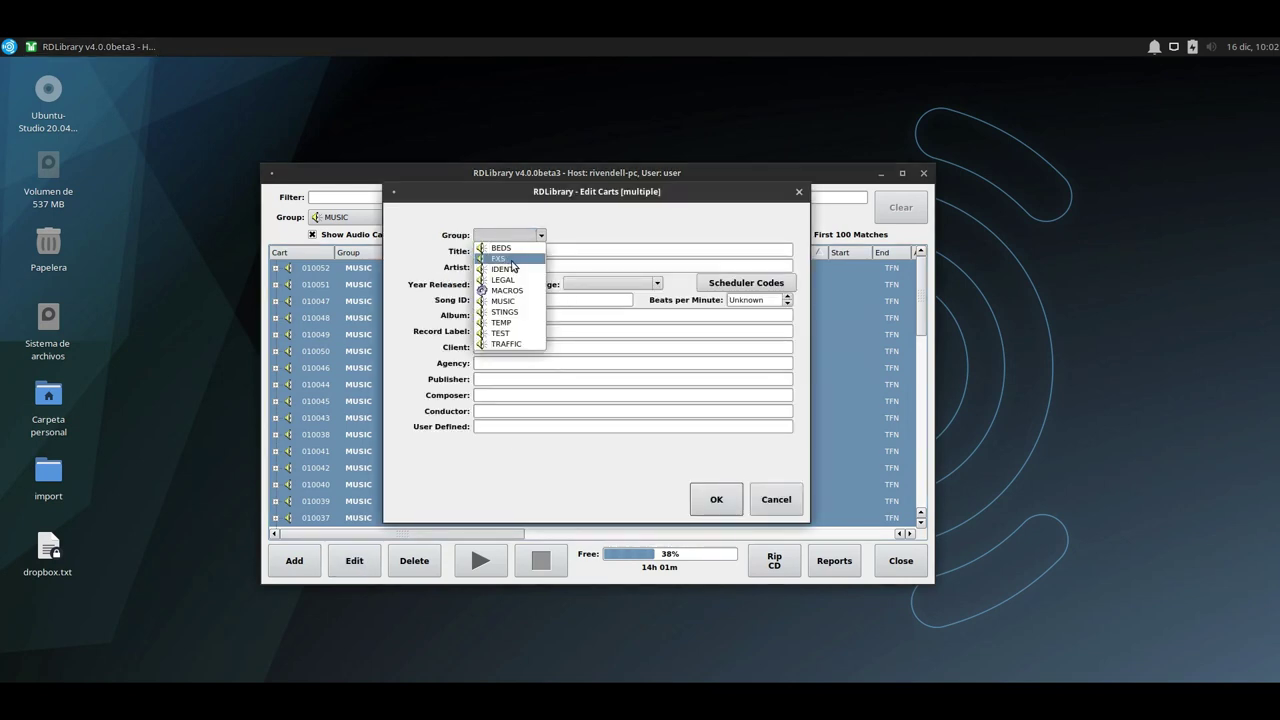
pyautogui.click(511, 260)
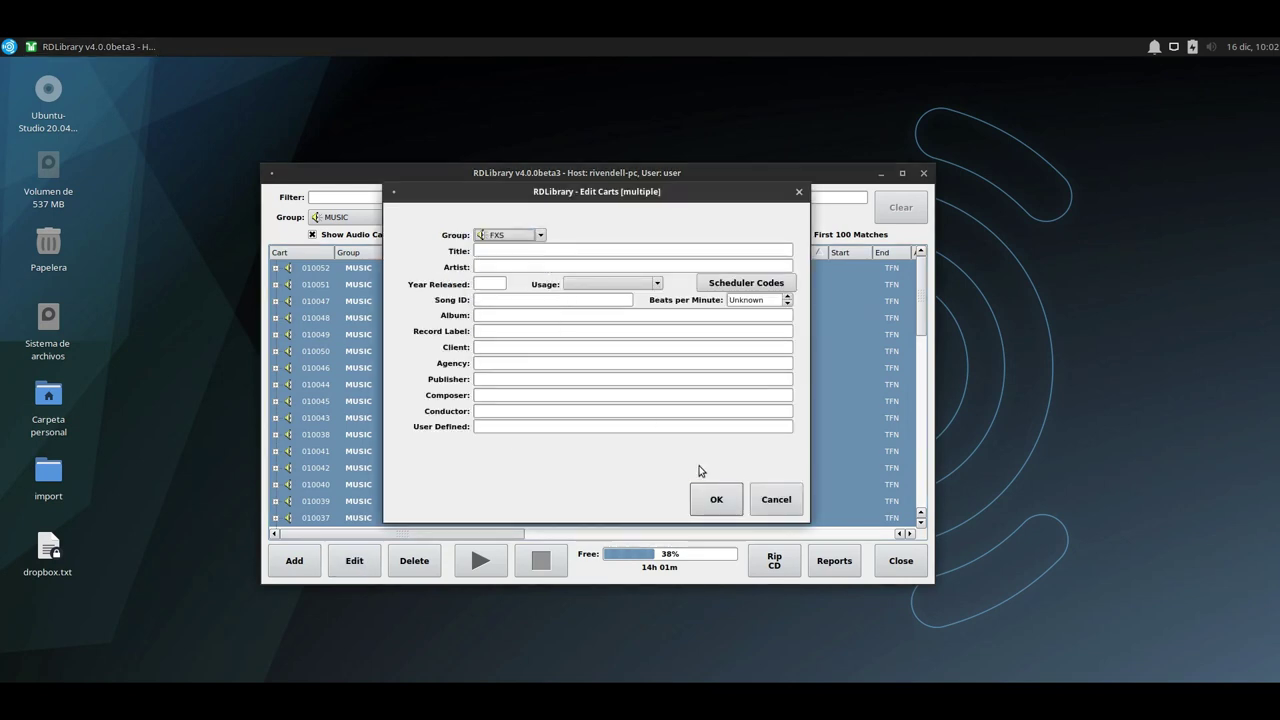
pyautogui.click(717, 500)
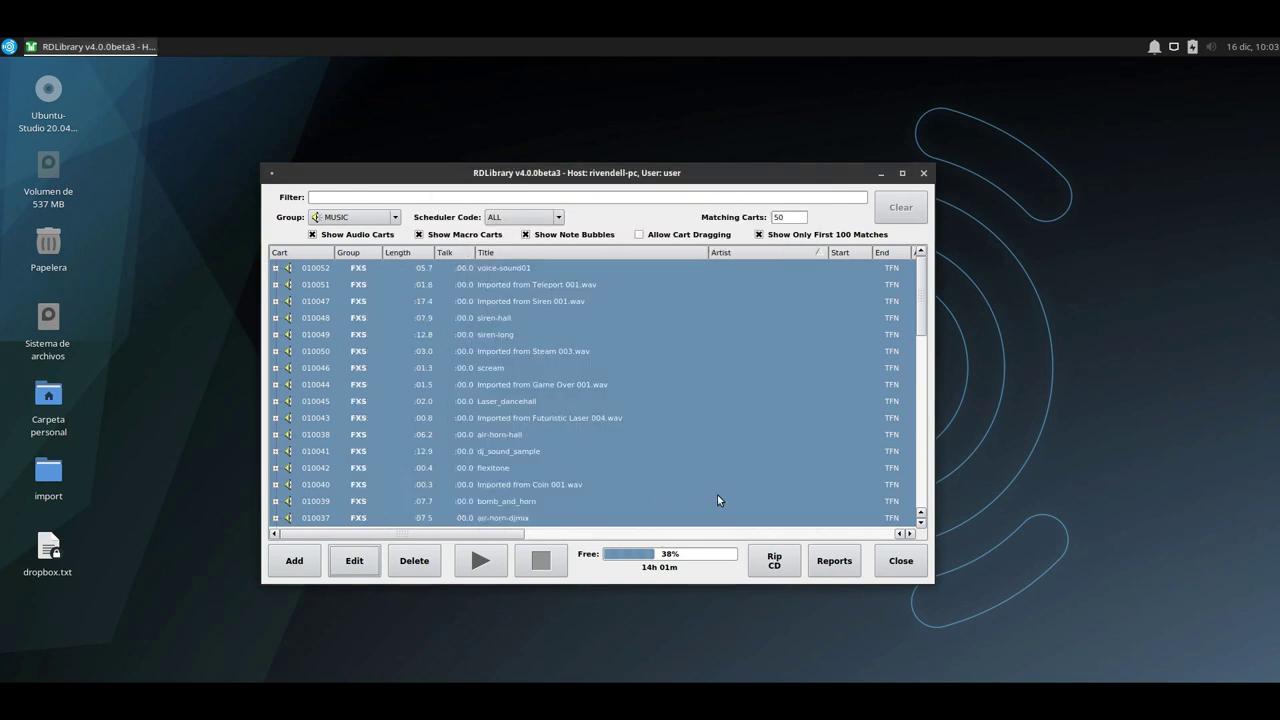
# Select the Imported from Game Over 001.wav cart and open the Group filter list.
pyautogui.click(479, 388)
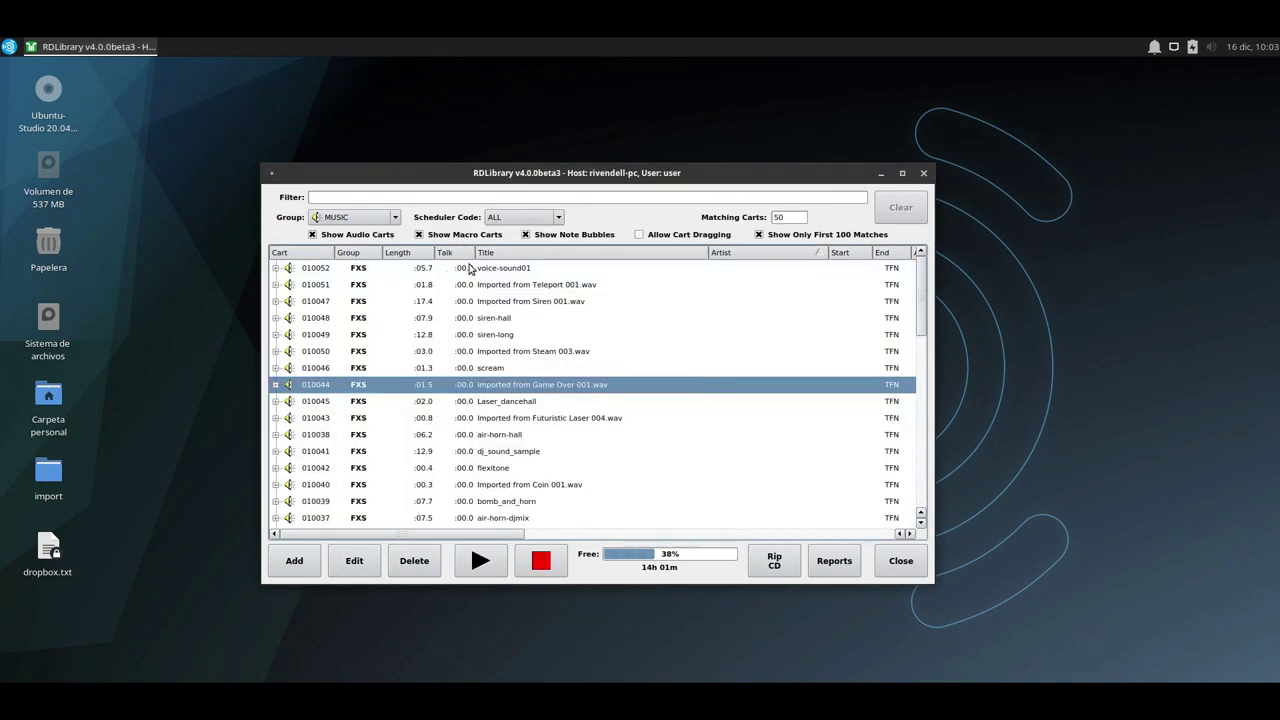
pyautogui.scroll(-3, 479, 418)
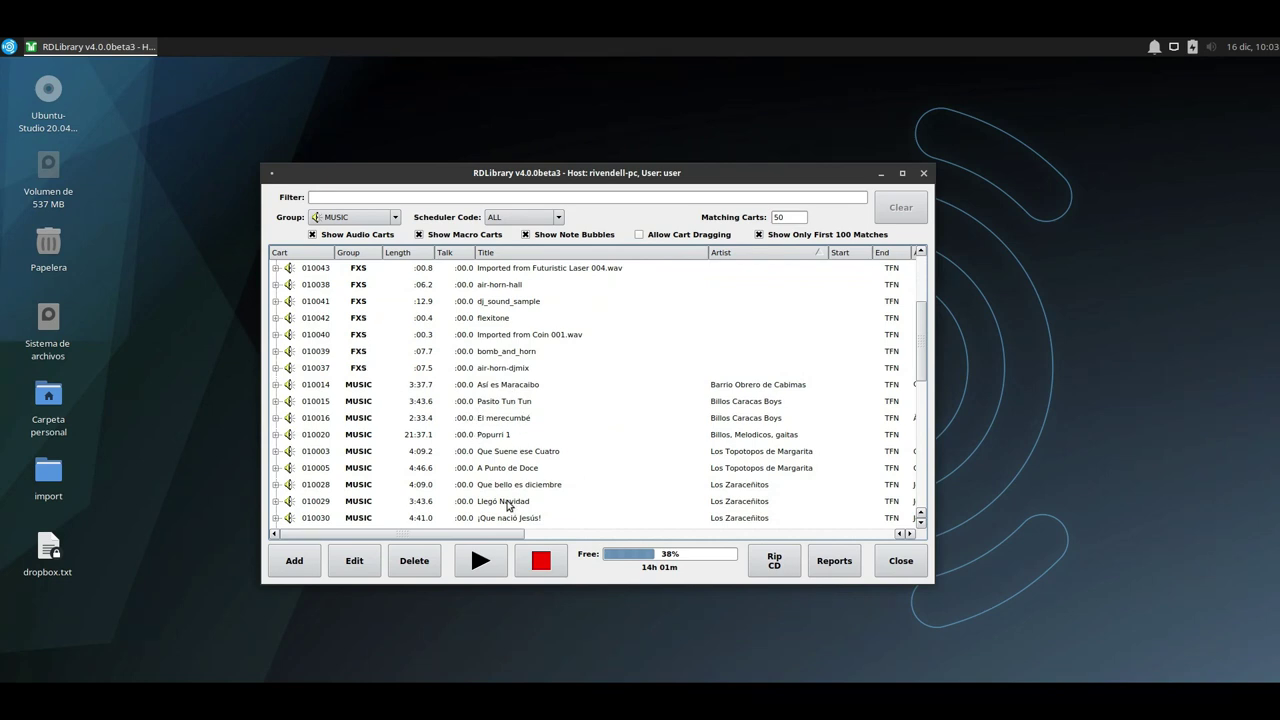
pyautogui.scroll(2, 465, 403)
pyautogui.scroll(1, 465, 403)
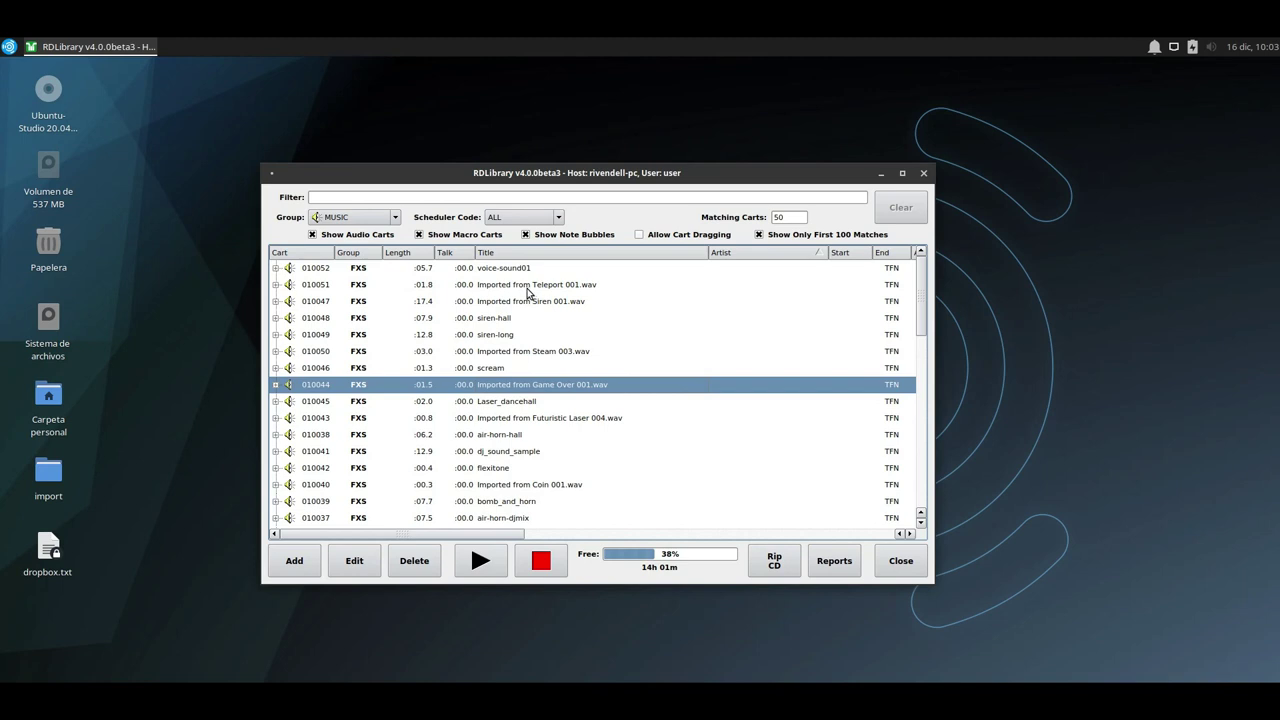
pyautogui.click(385, 218)
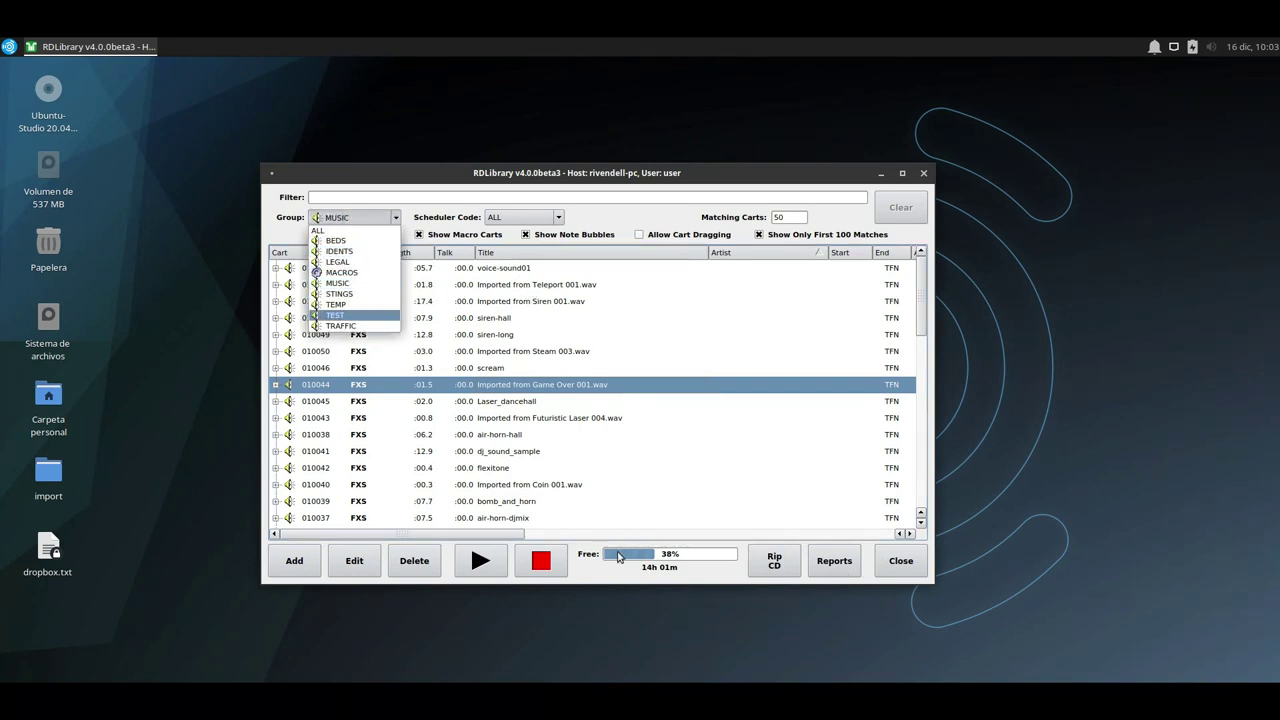
# Close RDLibrary and relaunch it from the Rivendell applications menu.
pyautogui.click(667, 562)
pyautogui.click(900, 568)
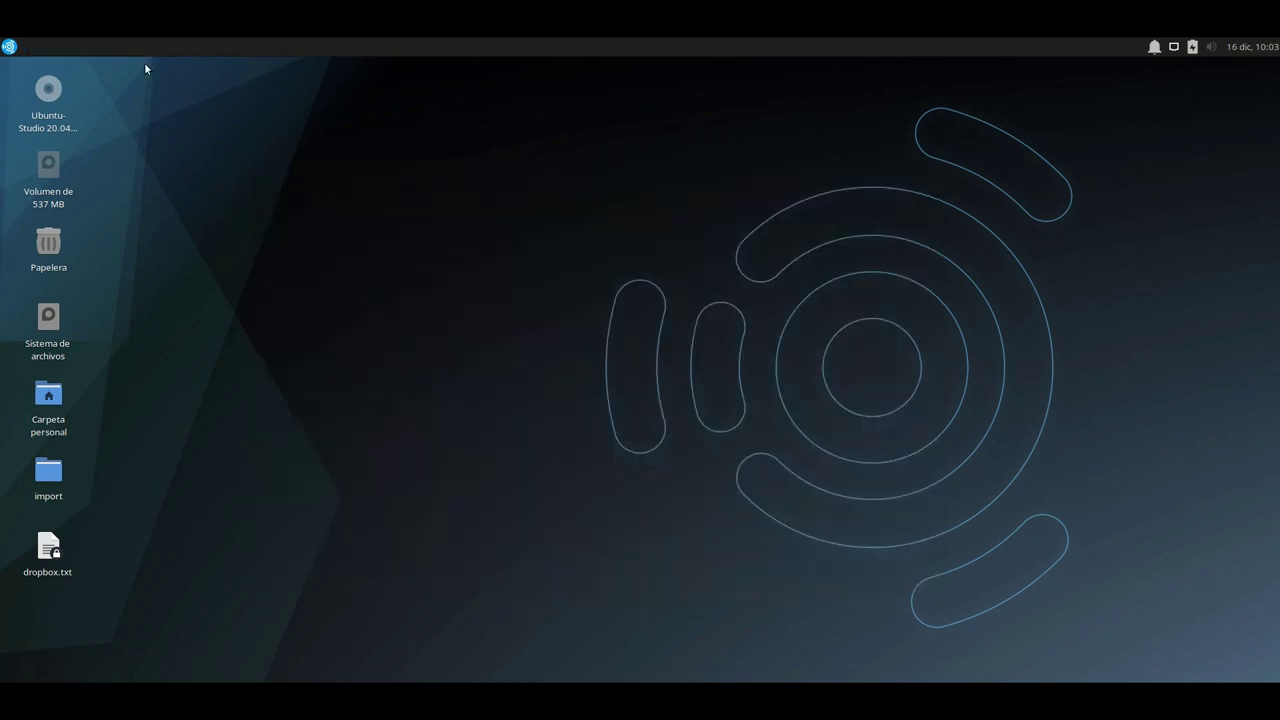
pyautogui.click(8, 45)
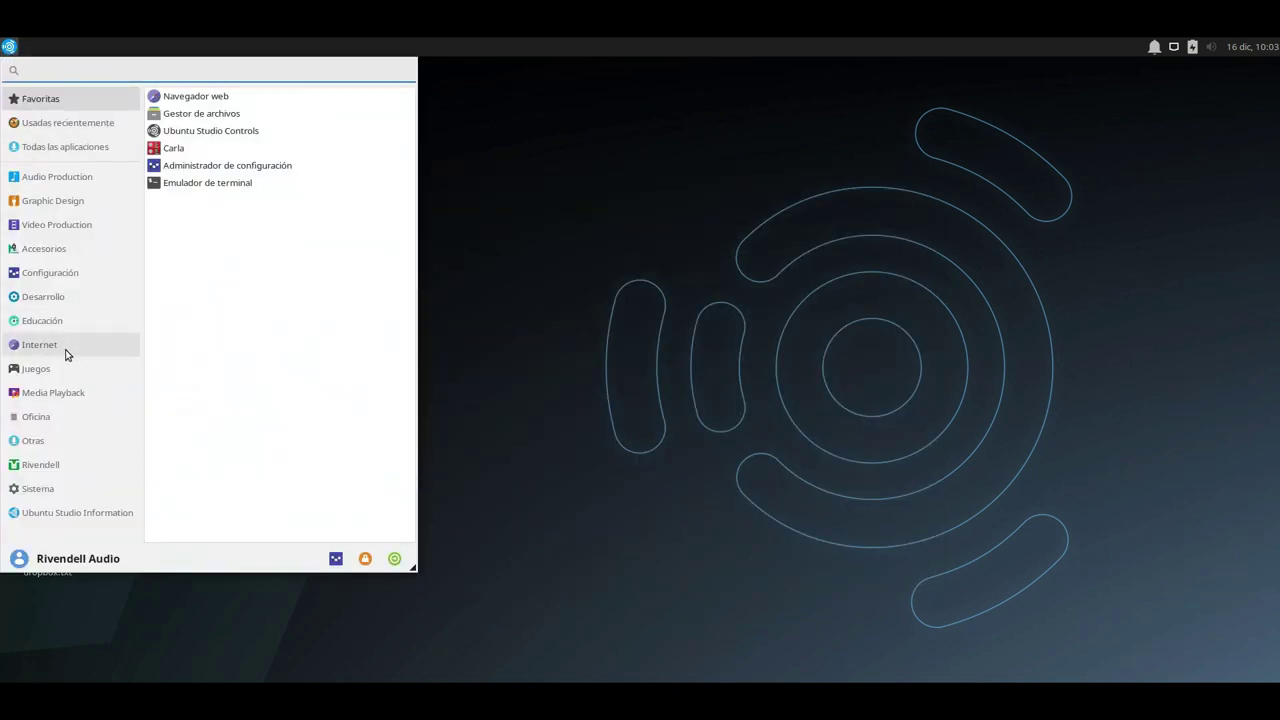
pyautogui.click(69, 462)
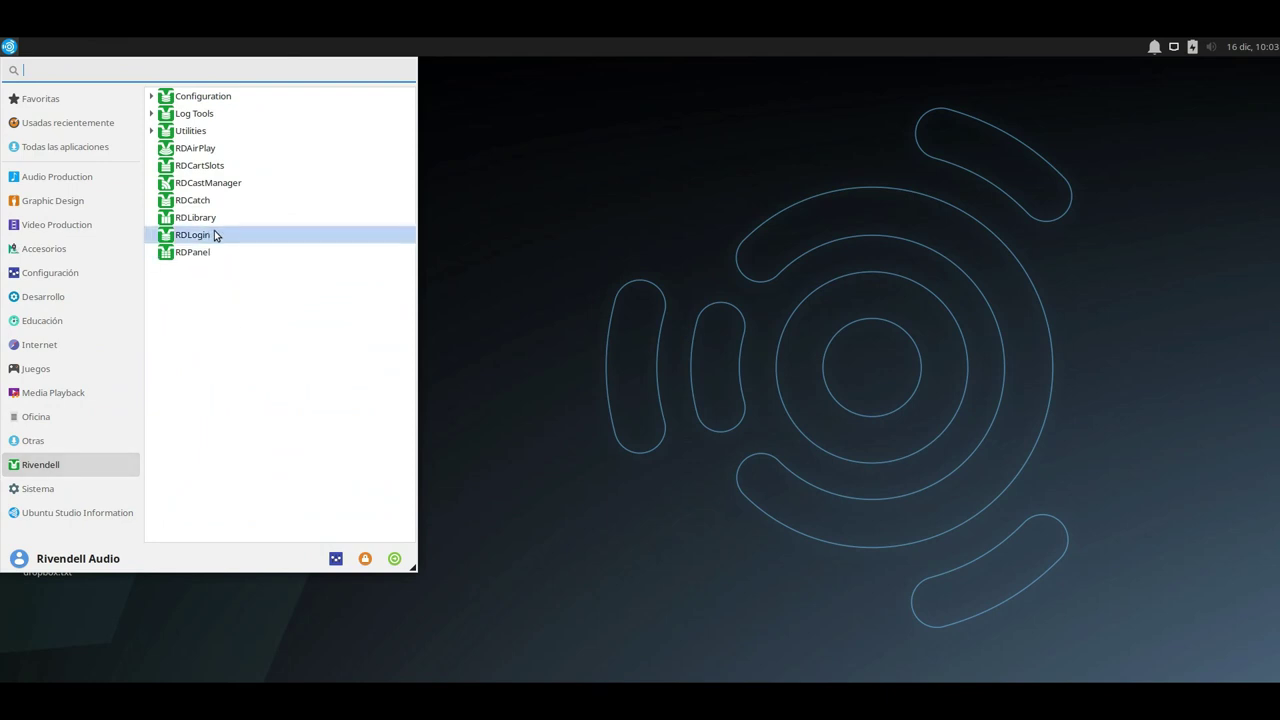
pyautogui.click(215, 219)
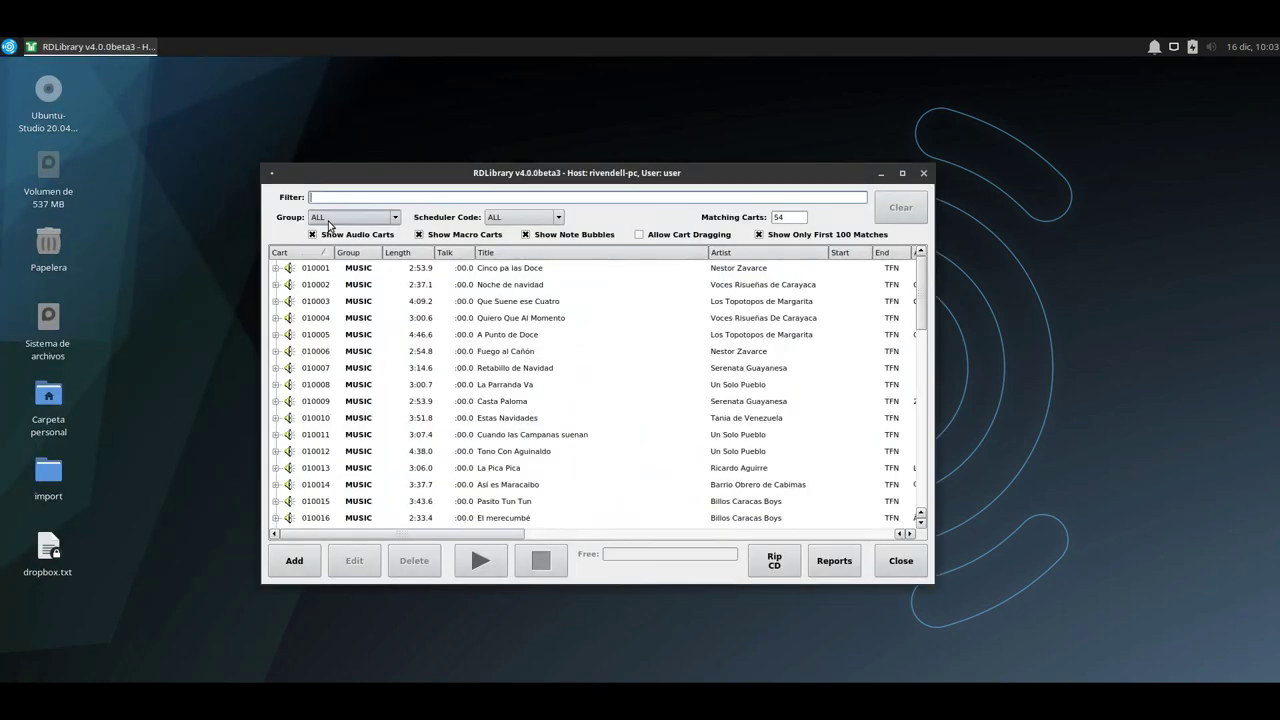
# Filter the library to the FXS group and select the air-horn-djmix cart.
pyautogui.click(355, 217)
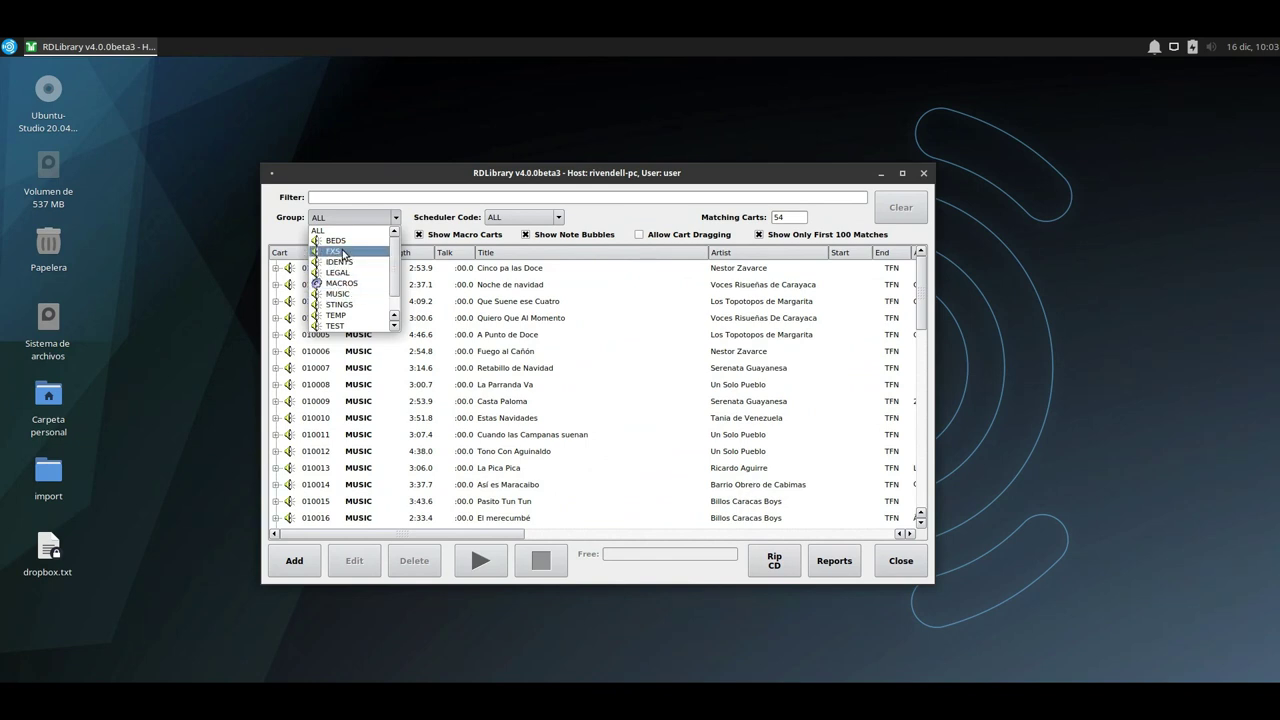
pyautogui.click(343, 252)
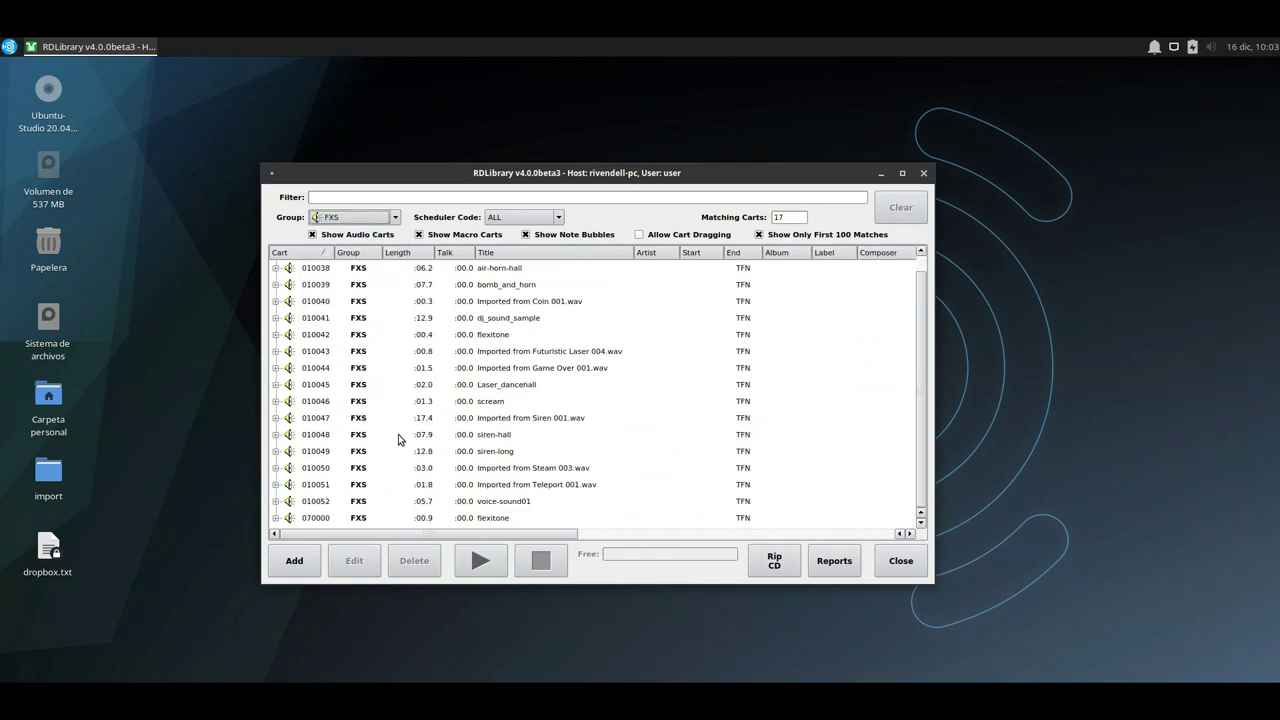
pyautogui.scroll(1, 398, 434)
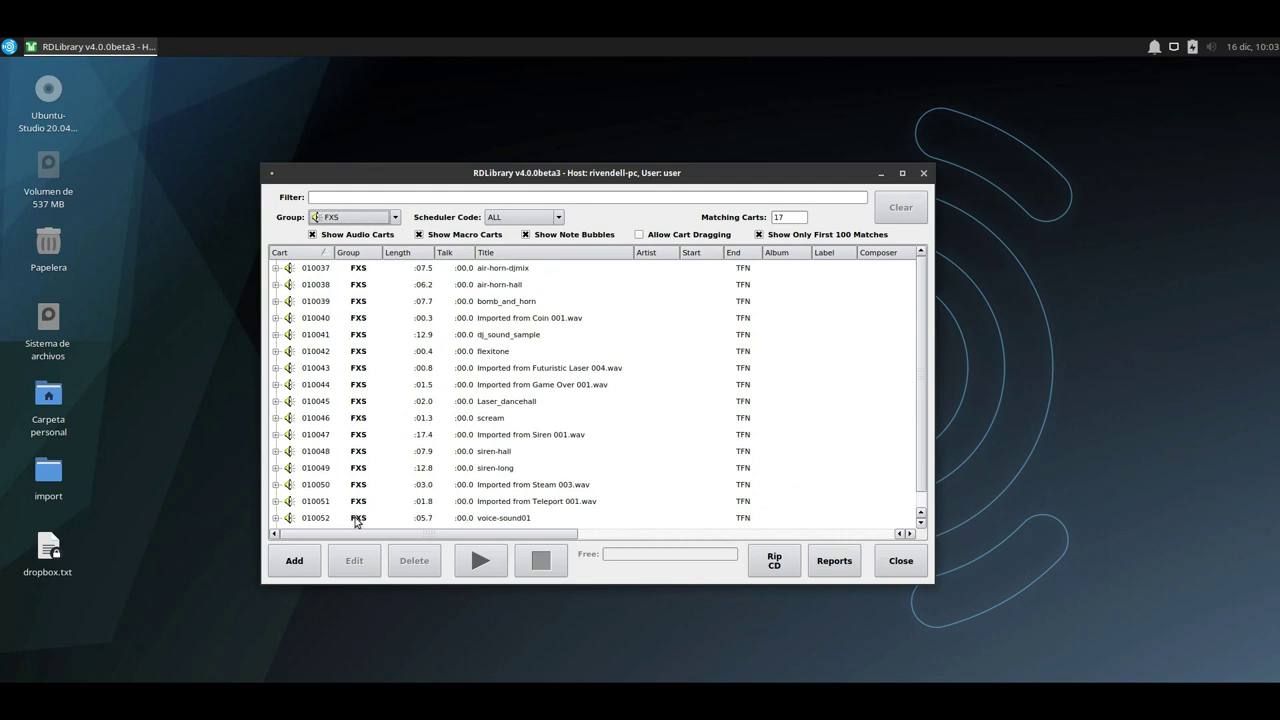
pyautogui.click(519, 270)
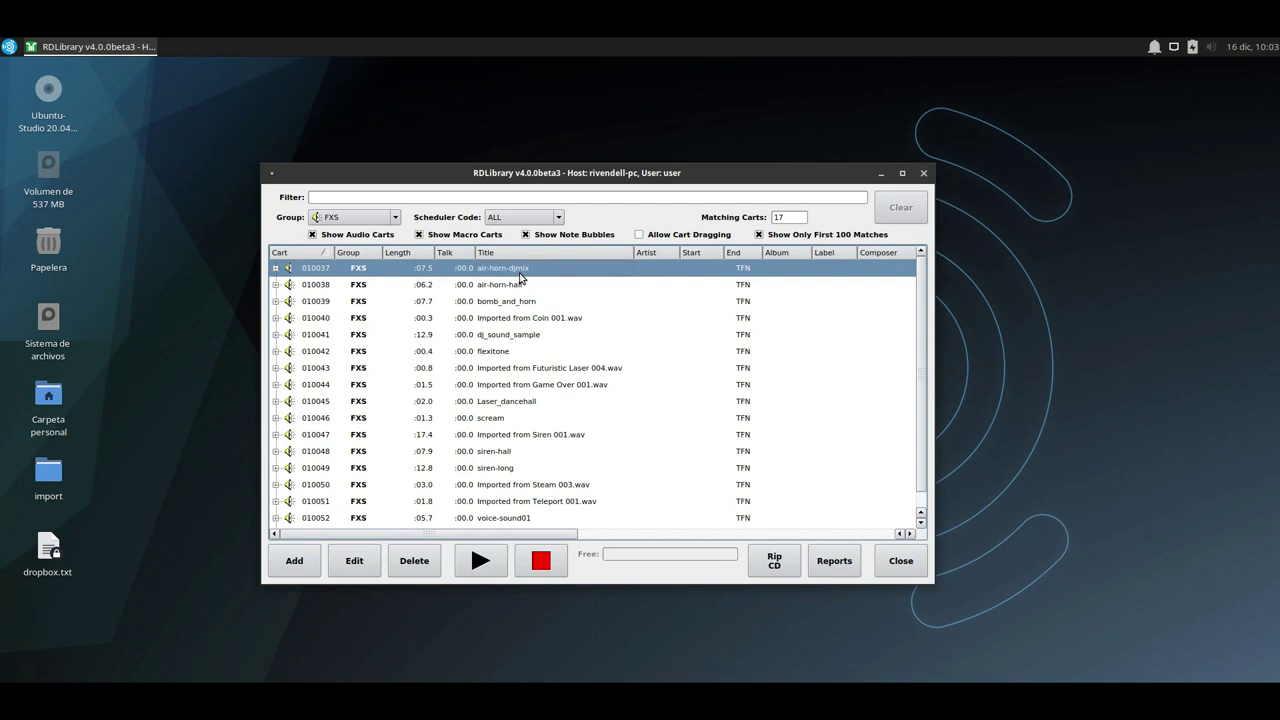
# Retitle air-horn-djmix as Trompeta 1 and preview its audio.
pyautogui.doubleClick(519, 278)
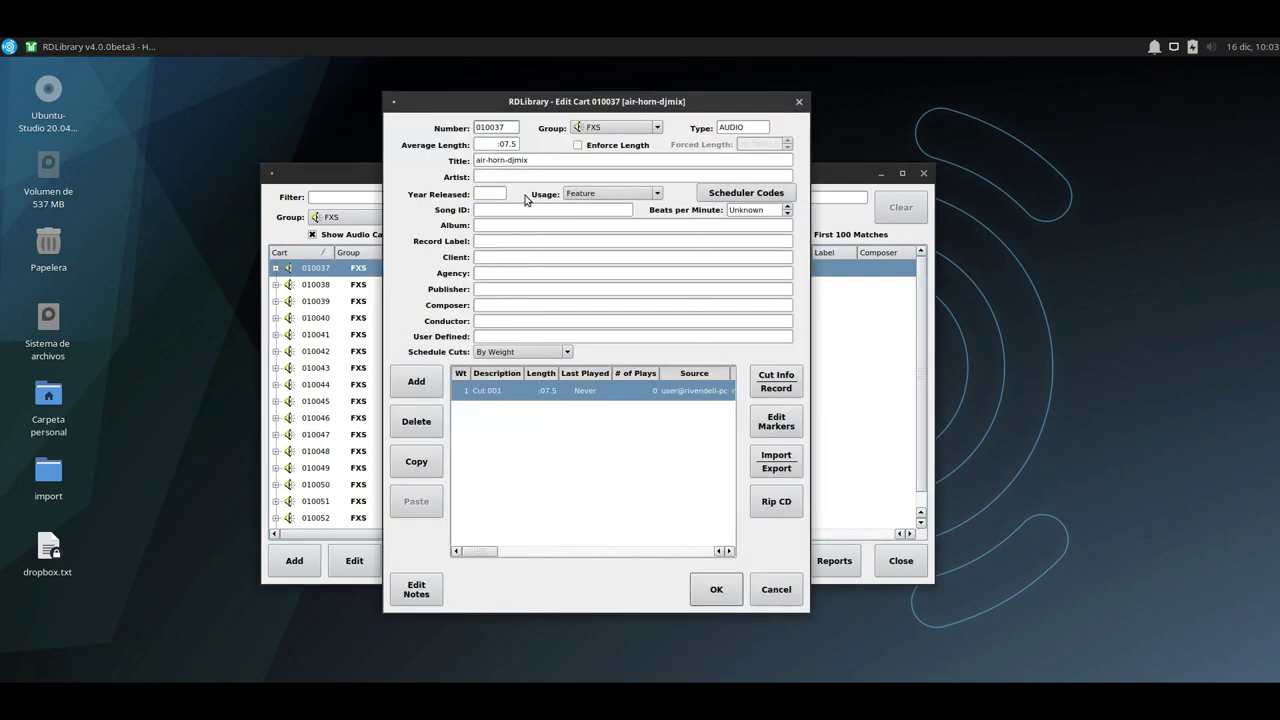
pyautogui.click(534, 160)
pyautogui.hotkey('shift', 'Home')
pyautogui.write('T')
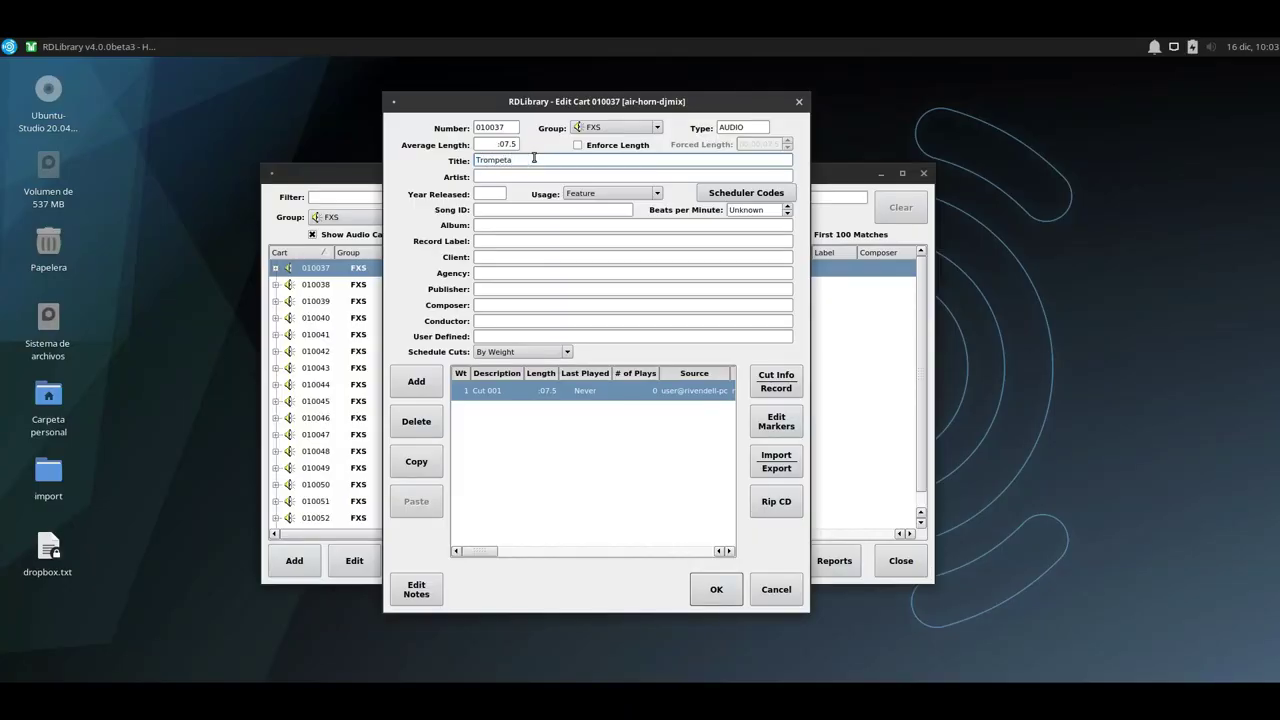
pyautogui.click(715, 590)
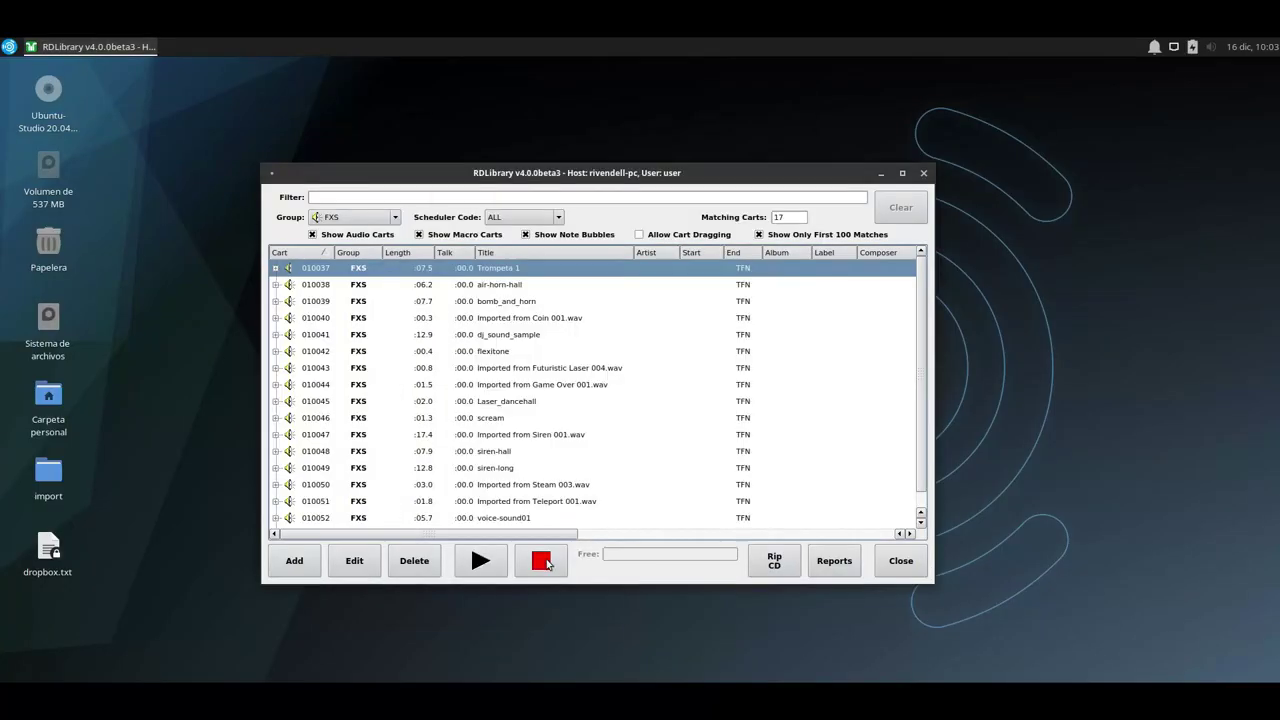
pyautogui.click(499, 560)
pyautogui.click(548, 567)
# Preview air-horn-hall and retitle it Trompeta 2.
pyautogui.doubleClick(510, 285)
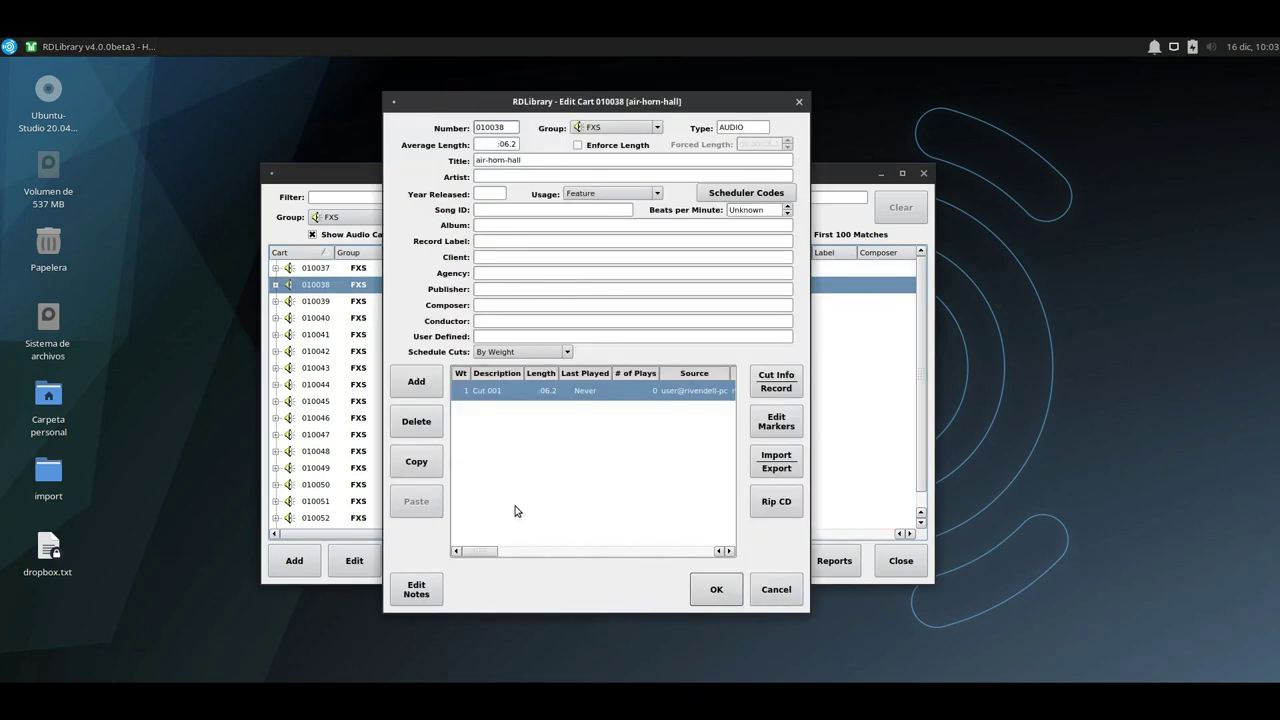
pyautogui.click(716, 589)
pyautogui.click(481, 561)
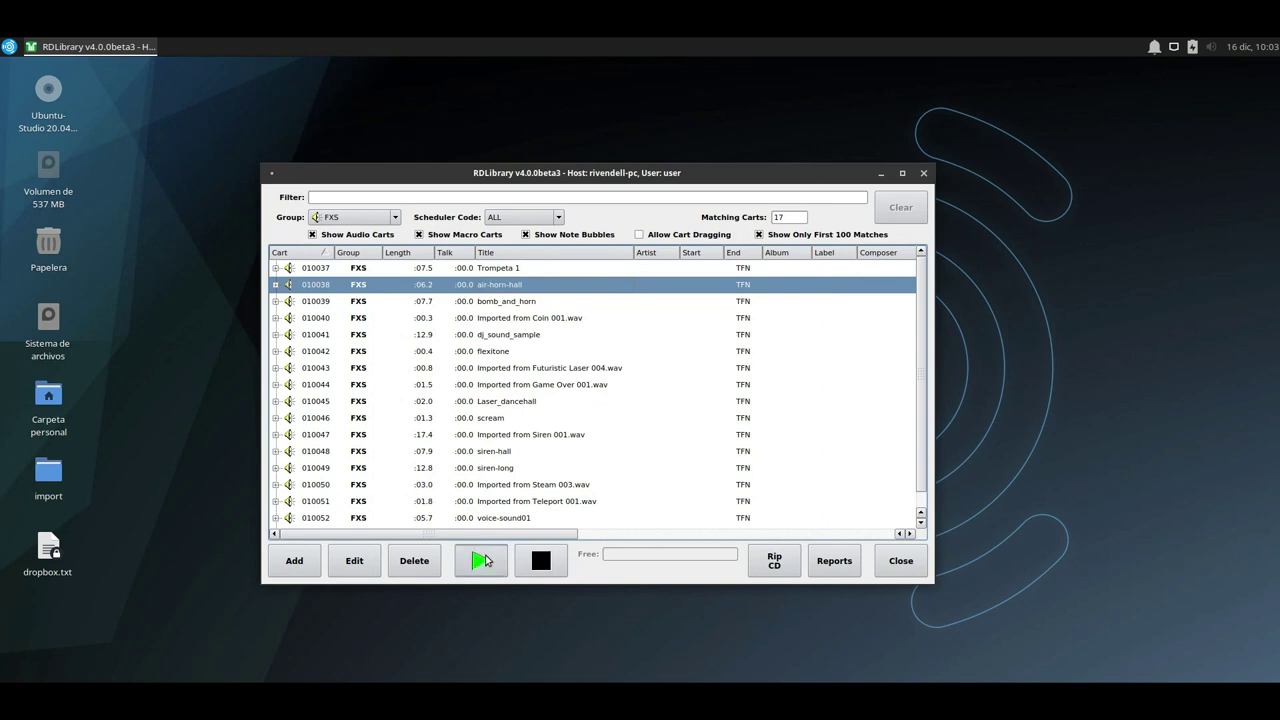
pyautogui.click(540, 565)
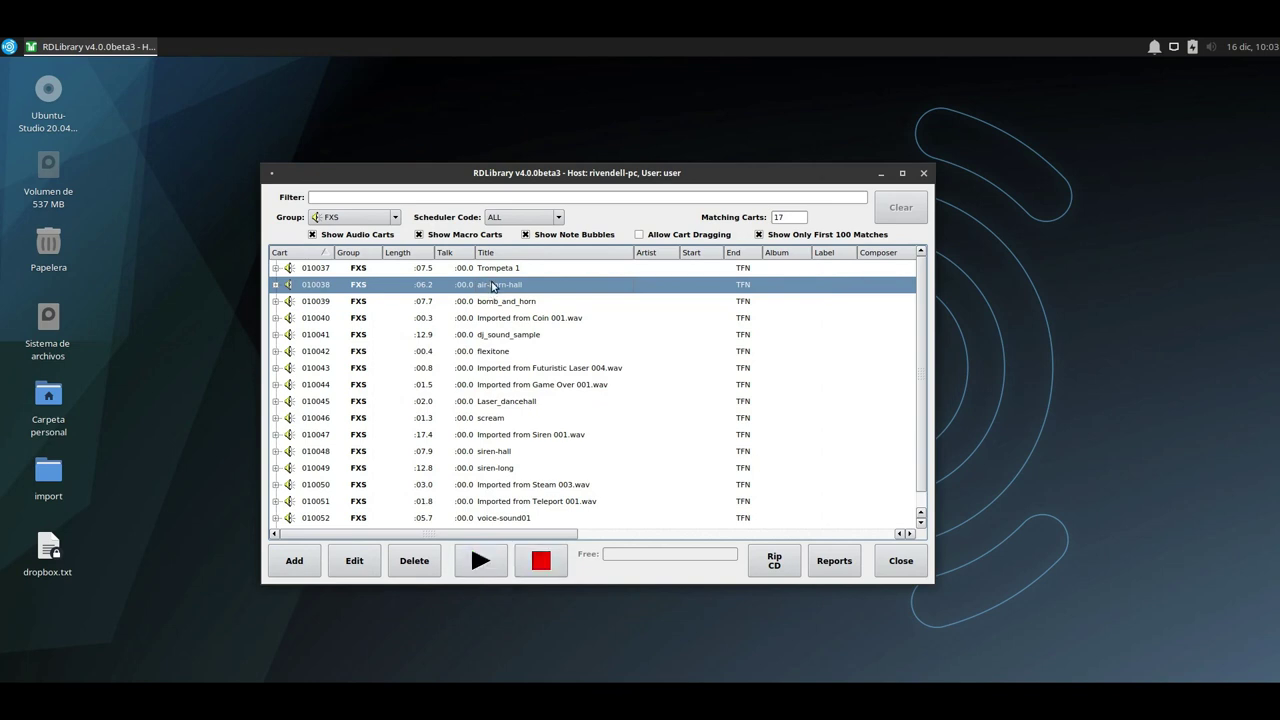
pyautogui.doubleClick(491, 285)
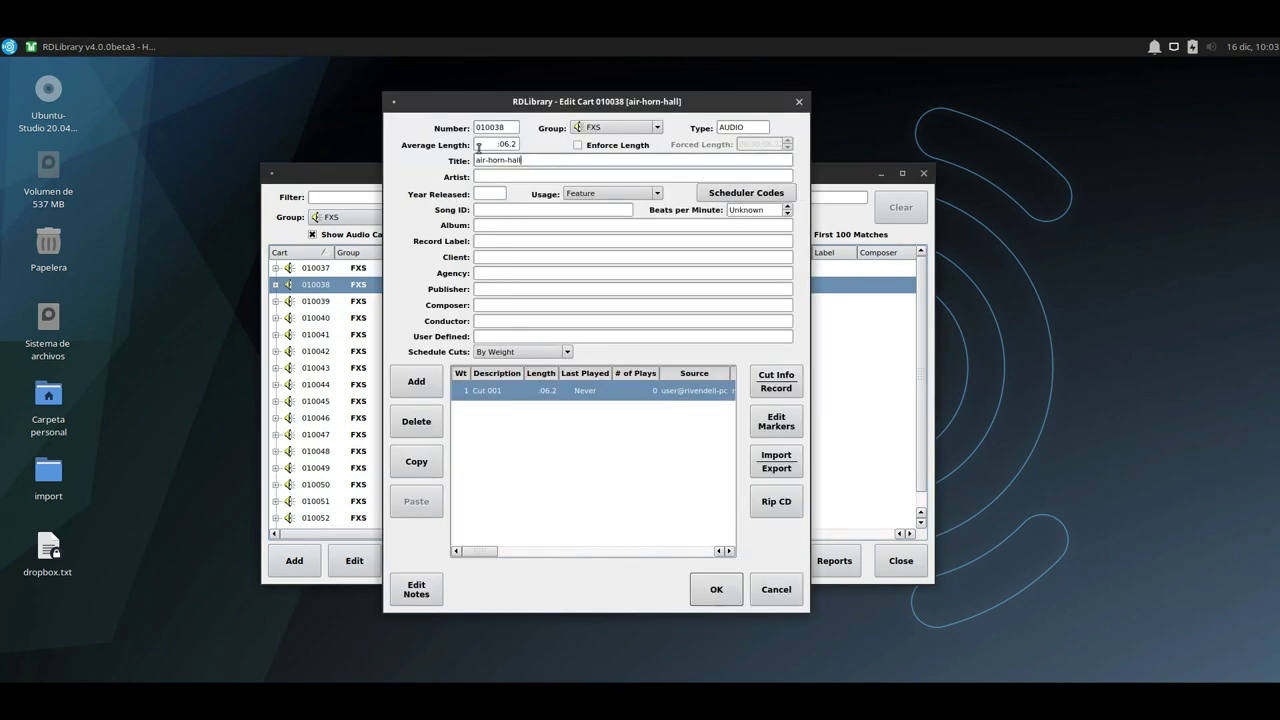
pyautogui.click(716, 589)
# Give carts 010039 through 010044 new Spanish titles, then close the siren cart's audio preview.
pyautogui.doubleClick(491, 301)
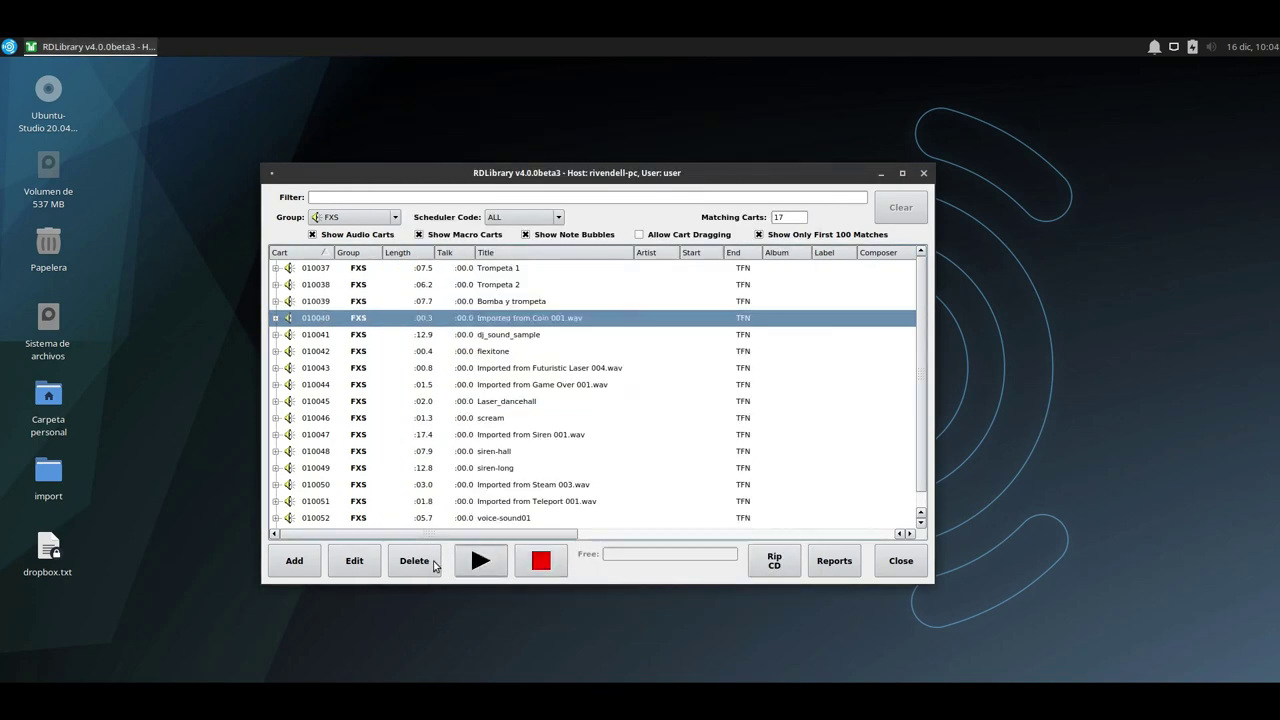
pyautogui.doubleClick(518, 334)
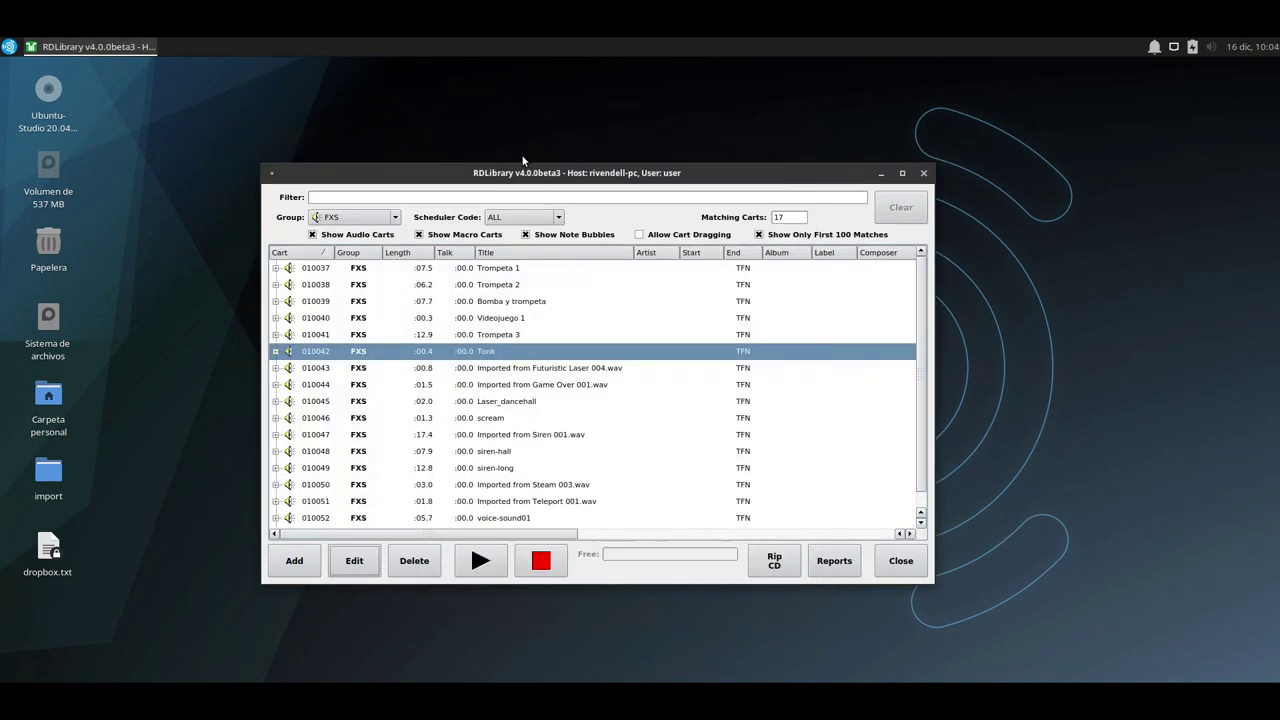
pyautogui.doubleClick(520, 368)
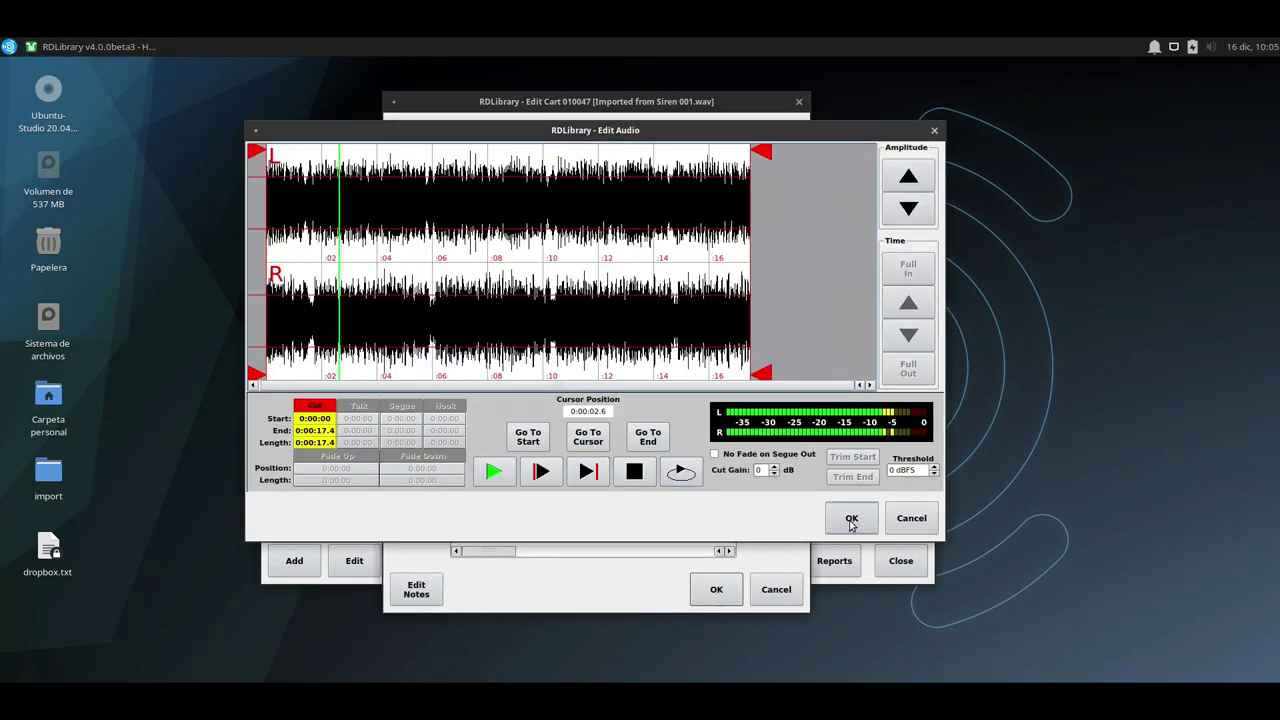
pyautogui.click(851, 518)
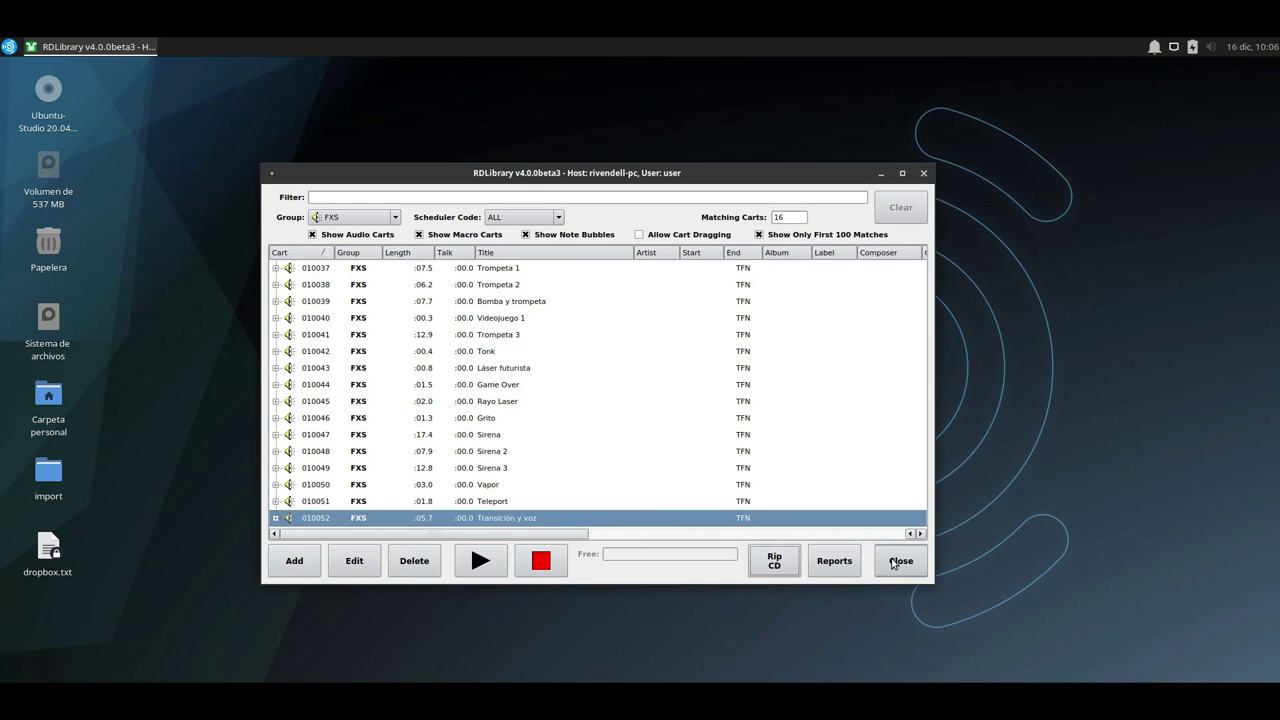
# Start RDPanel via Applications > Rivendell and drag the RDLibrary window to the top-right corner.
pyautogui.click(9, 46)
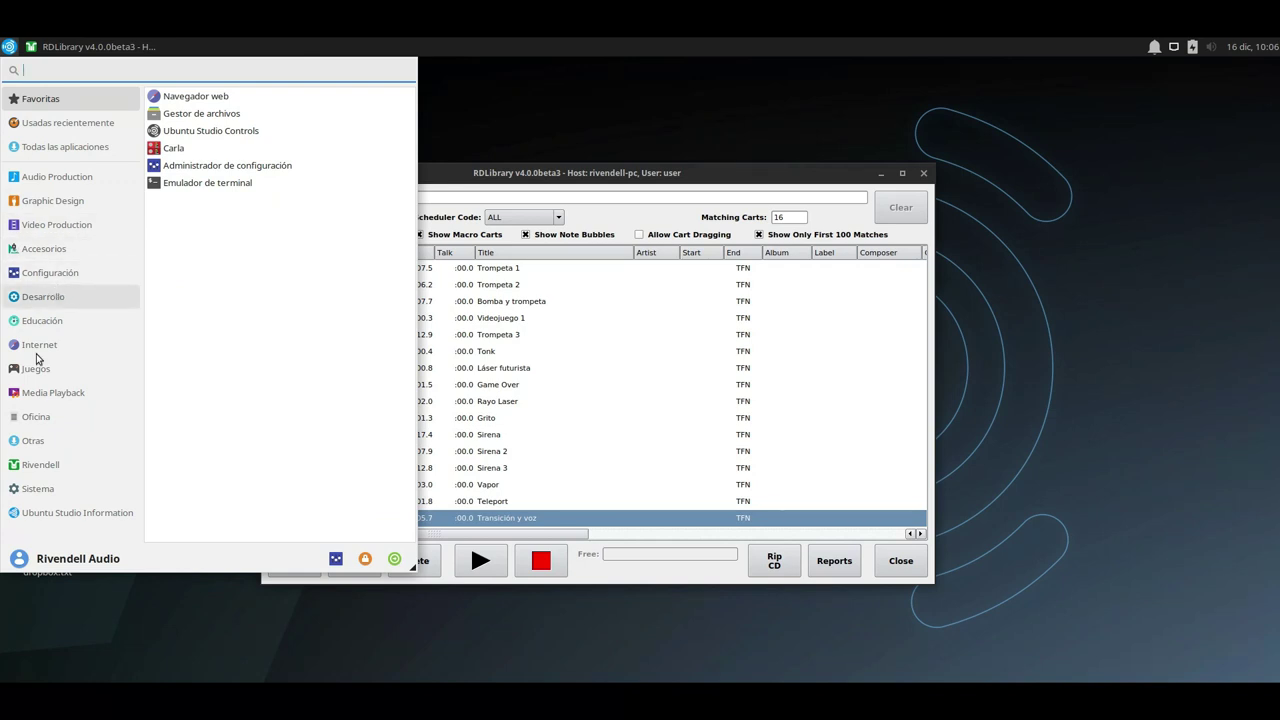
pyautogui.click(42, 466)
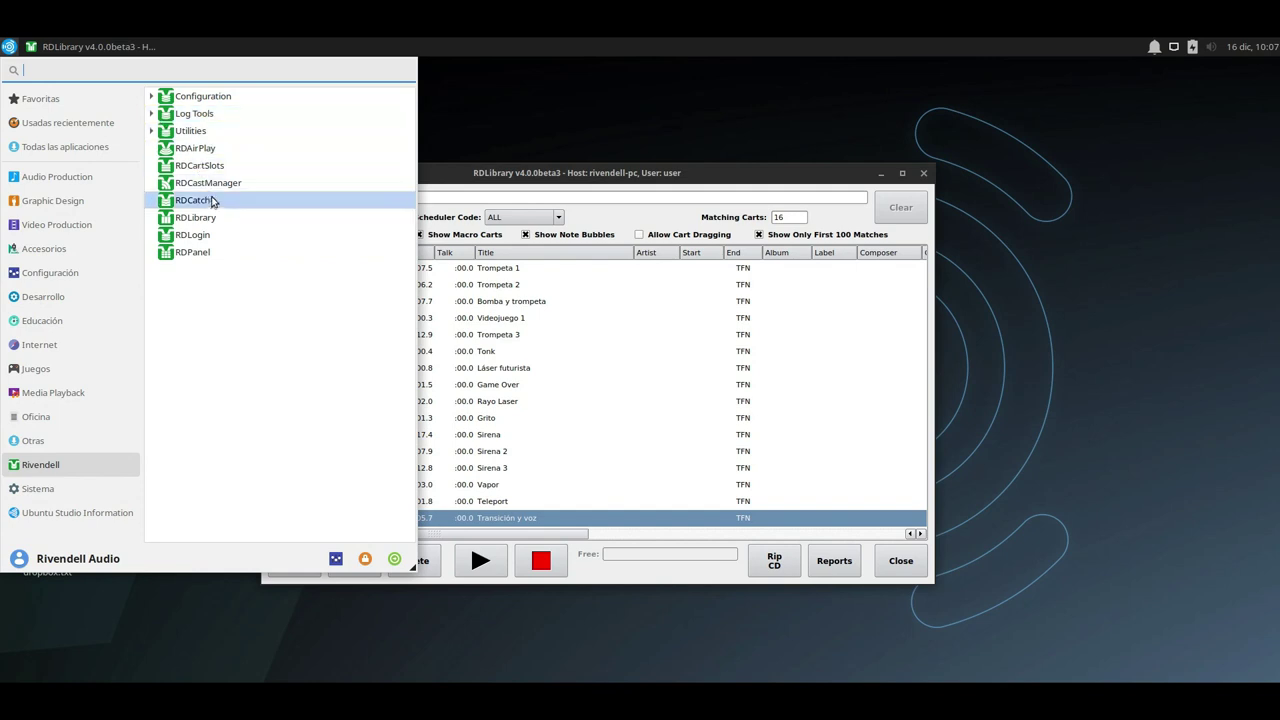
pyautogui.click(465, 352)
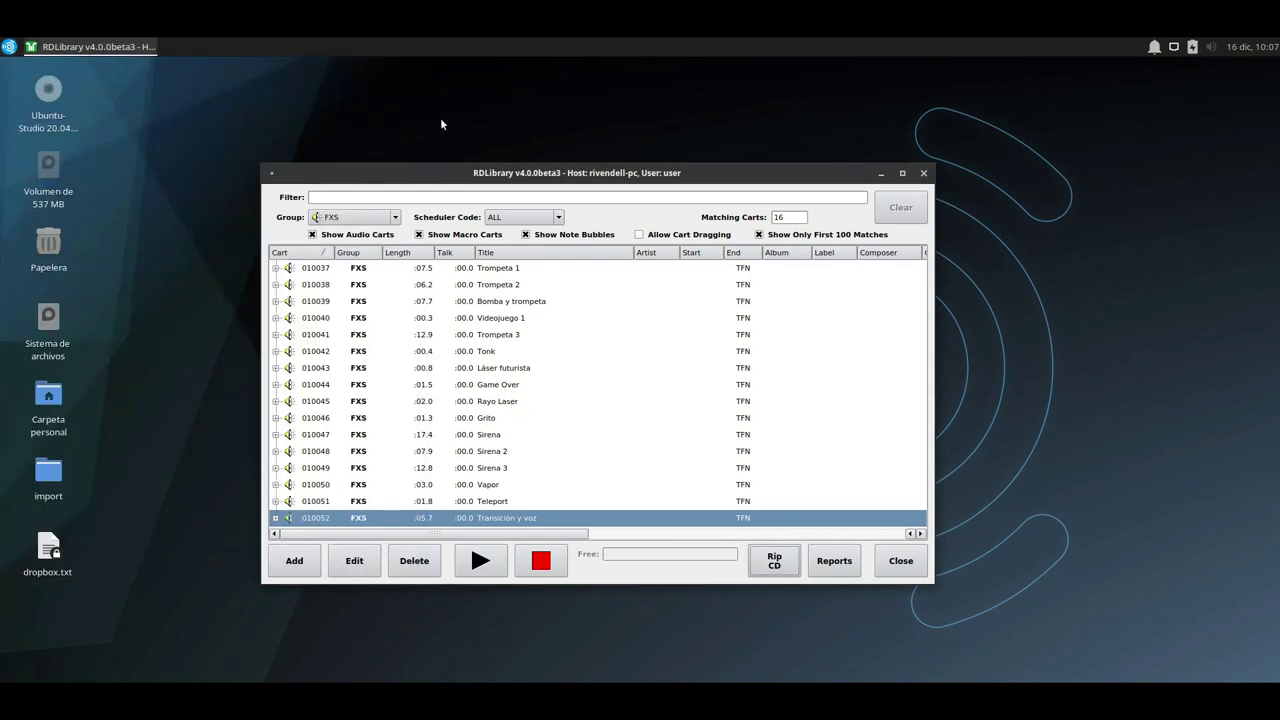
pyautogui.moveTo(428, 168); pyautogui.dragTo(996, 131)
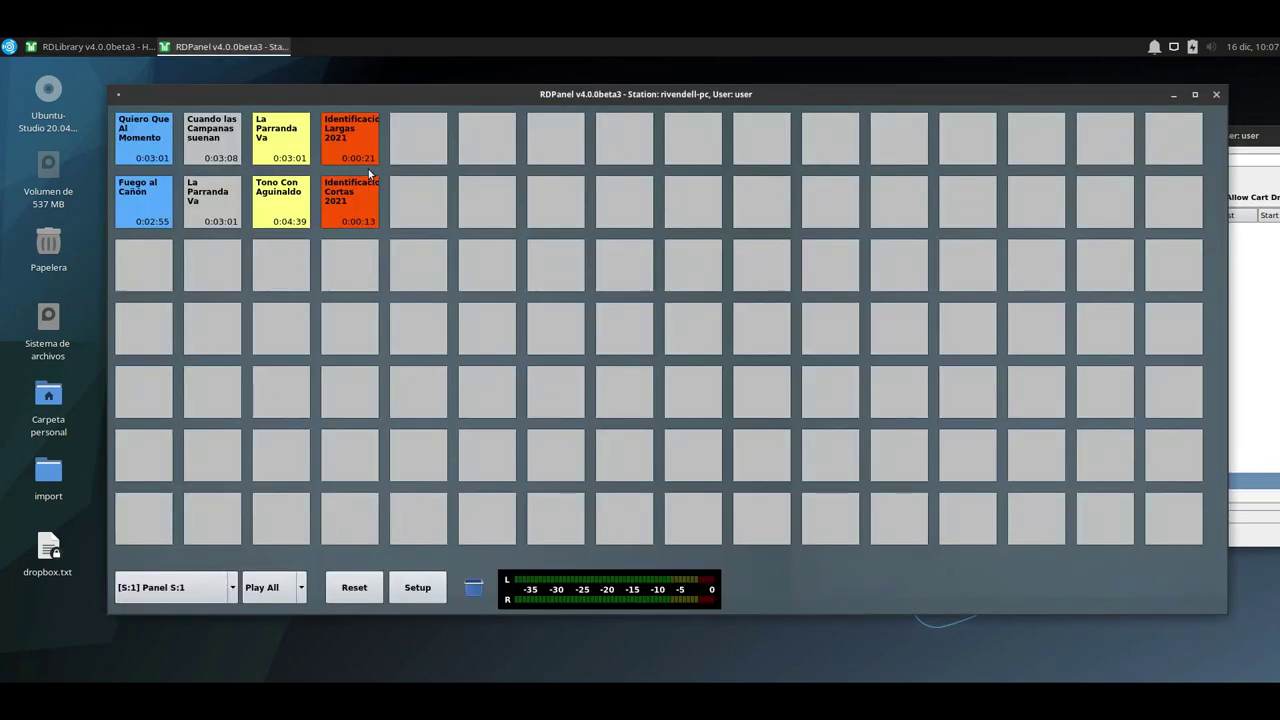
# Switch RDPanel to Panel S:2 and enable Allow Cart Dragging in RDLibrary.
pyautogui.moveTo(402, 94); pyautogui.dragTo(320, 161)
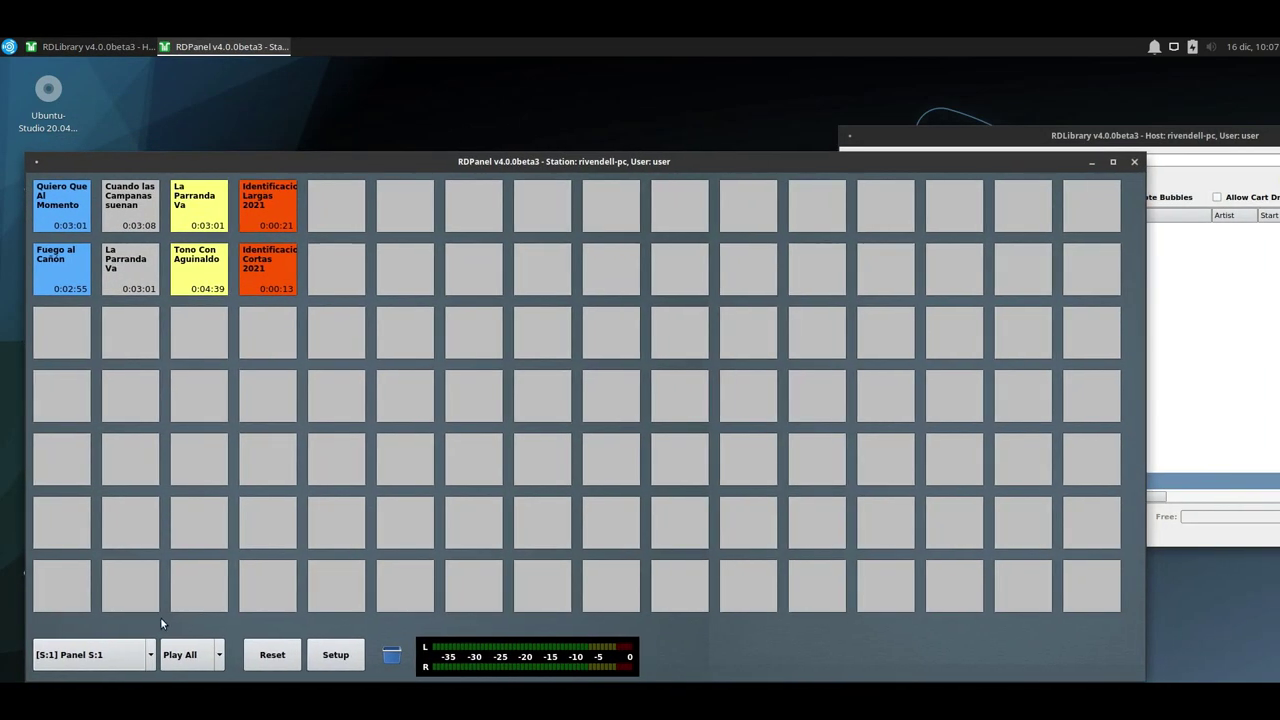
pyautogui.click(97, 660)
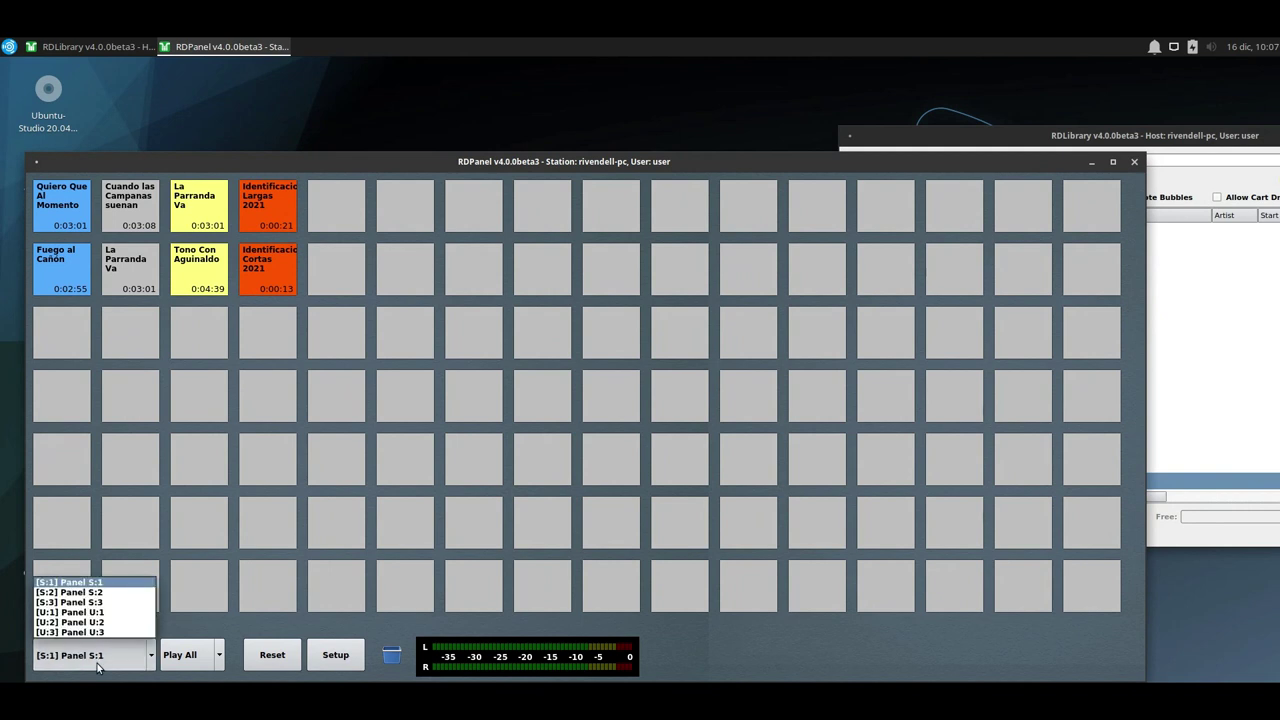
pyautogui.click(80, 592)
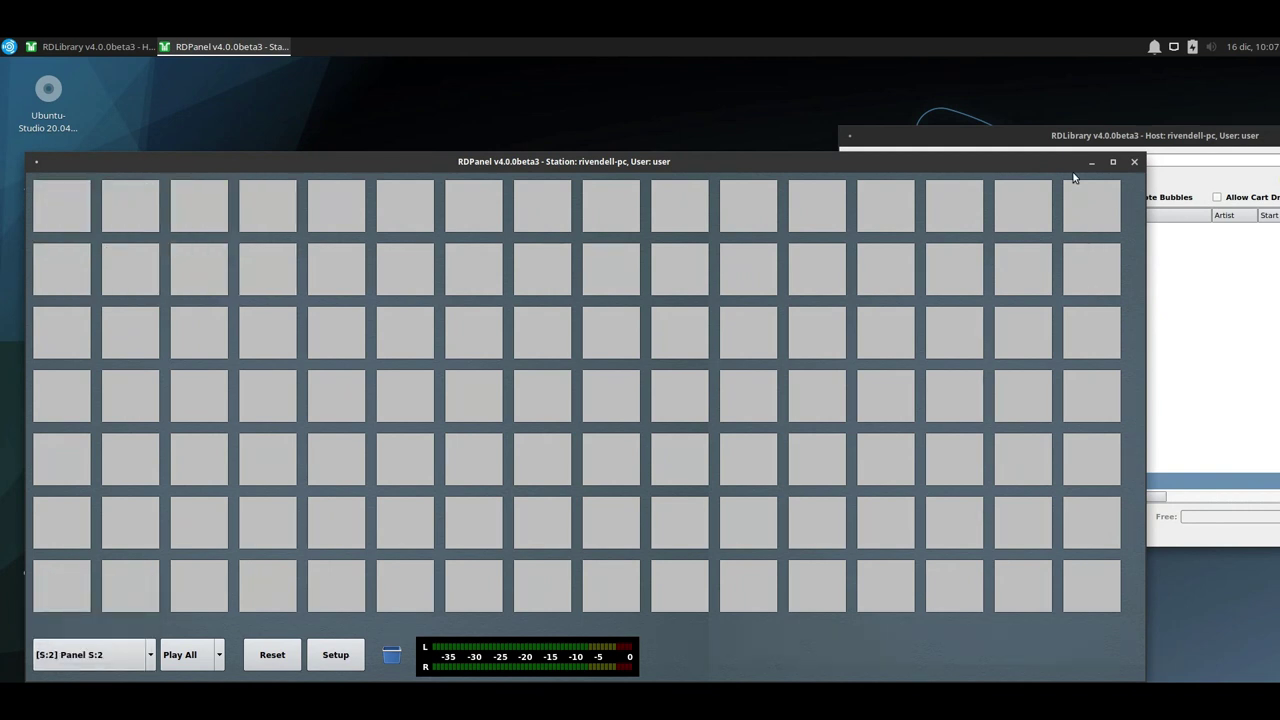
pyautogui.click(1076, 134)
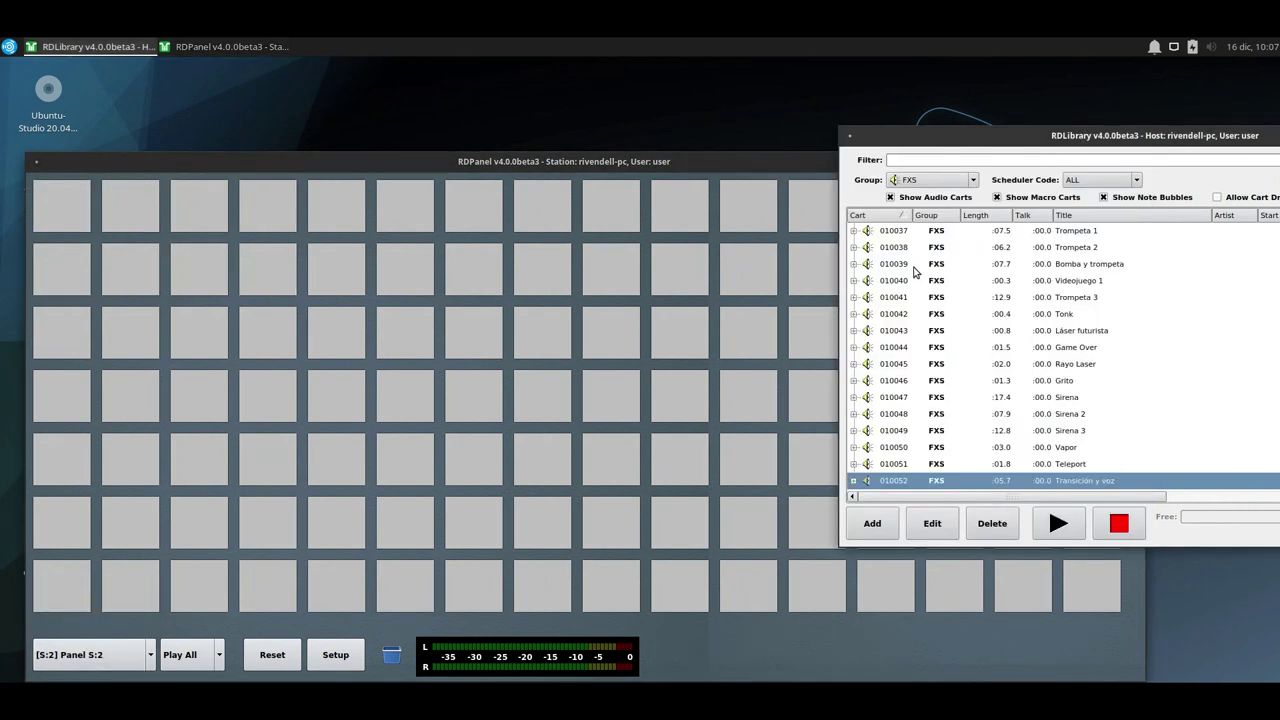
pyautogui.click(1218, 198)
# Drag the FXS carts, Trompeta 1 through Transición y voz, onto the Panel S:2 buttons.
pyautogui.moveTo(1076, 234); pyautogui.dragTo(790, 250)
pyautogui.moveTo(592, 215); pyautogui.dragTo(65, 208)
pyautogui.moveTo(1064, 257); pyautogui.dragTo(158, 205)
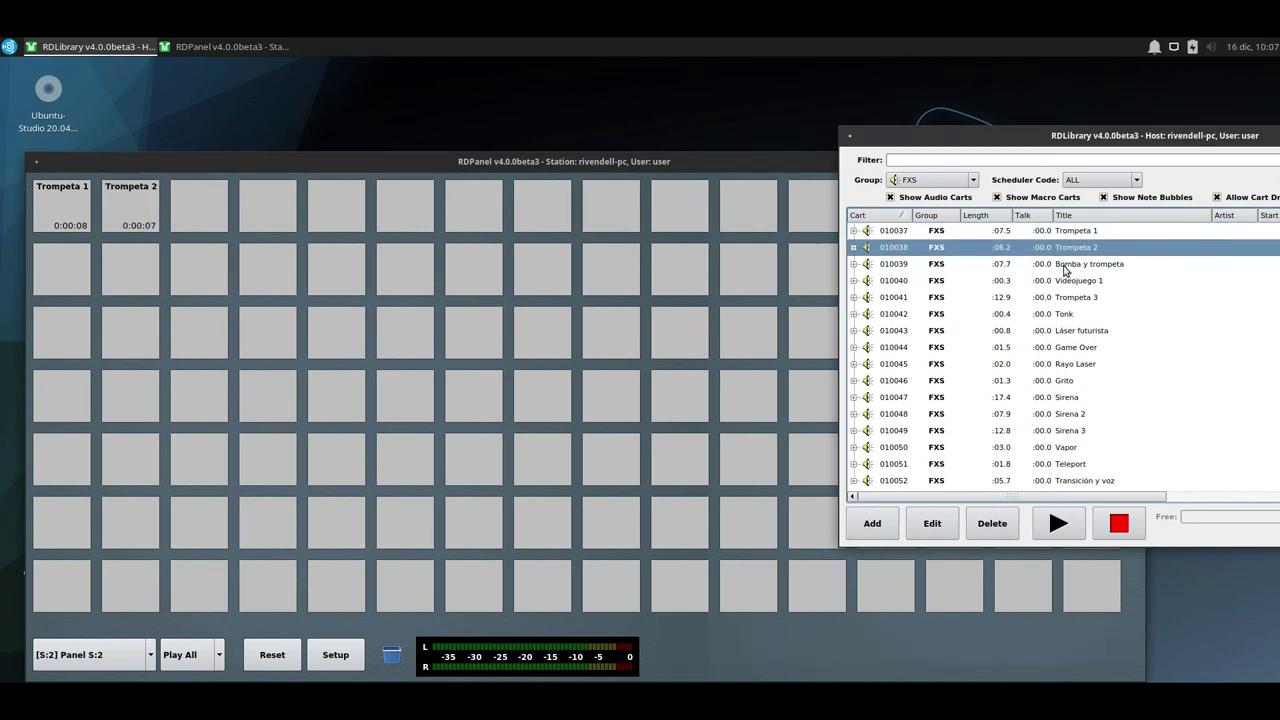
pyautogui.moveTo(1064, 264); pyautogui.dragTo(186, 208)
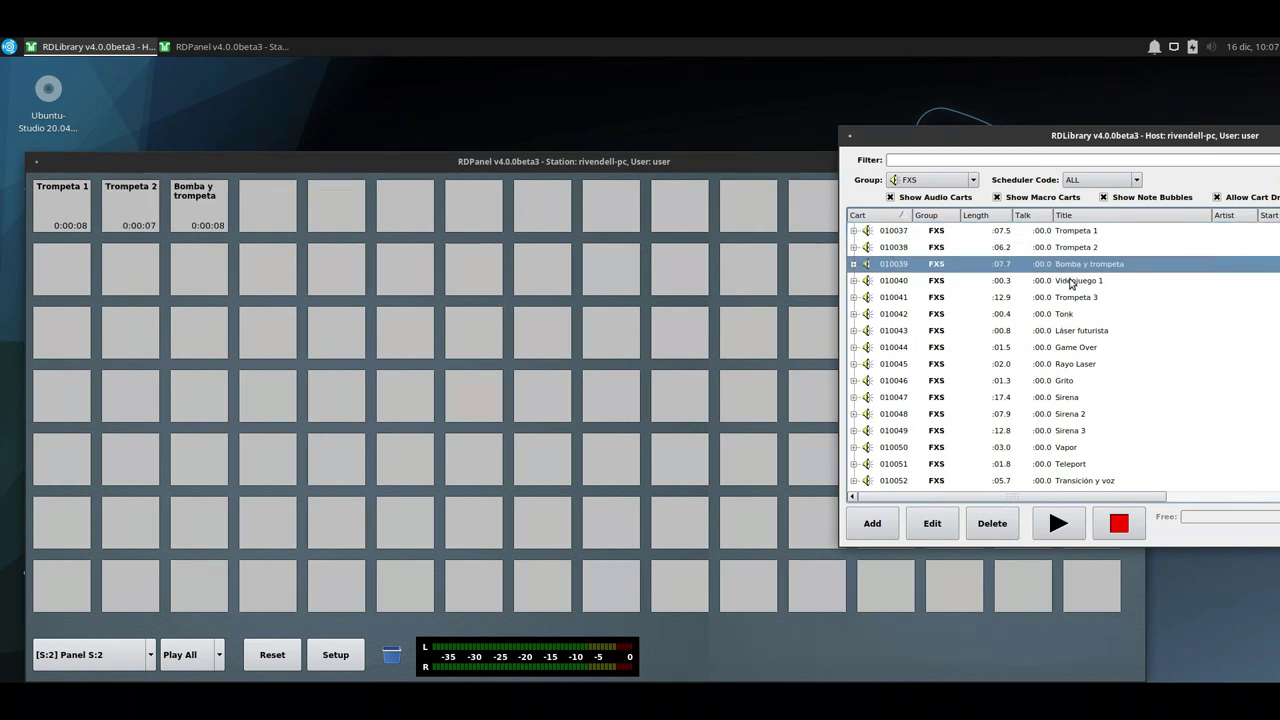
pyautogui.moveTo(1070, 280); pyautogui.dragTo(270, 216)
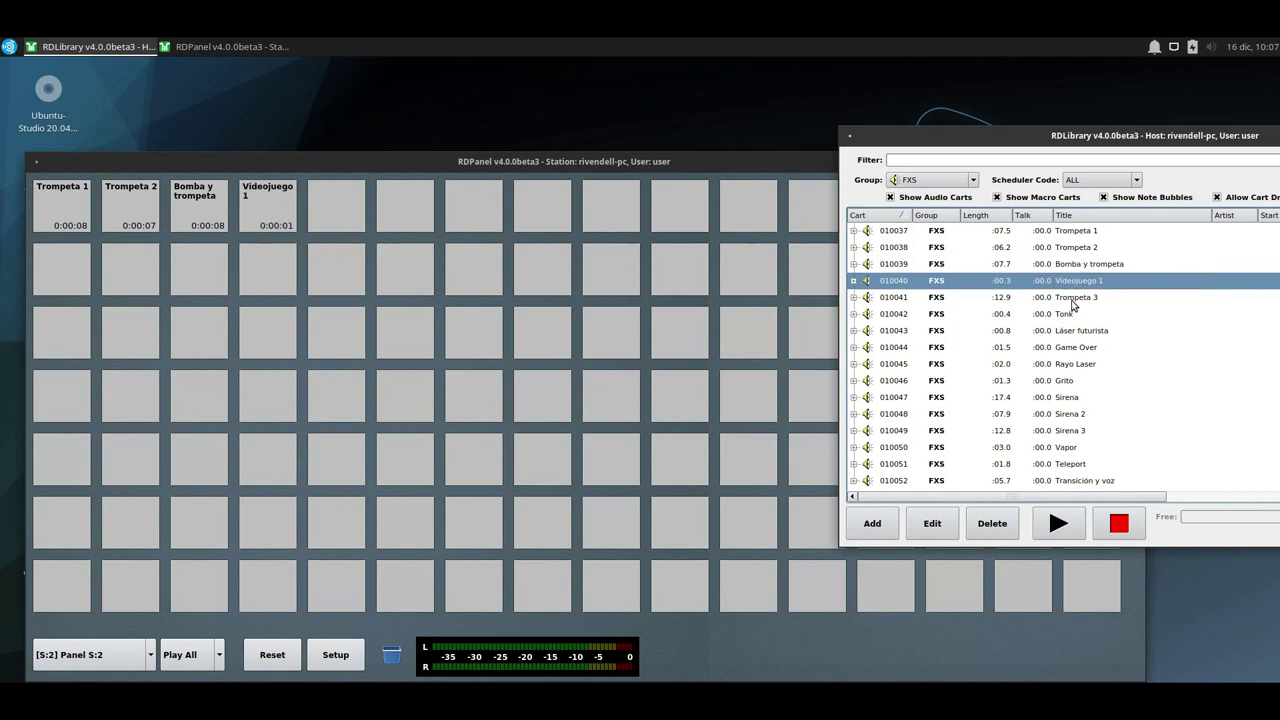
pyautogui.moveTo(1072, 297); pyautogui.dragTo(52, 268)
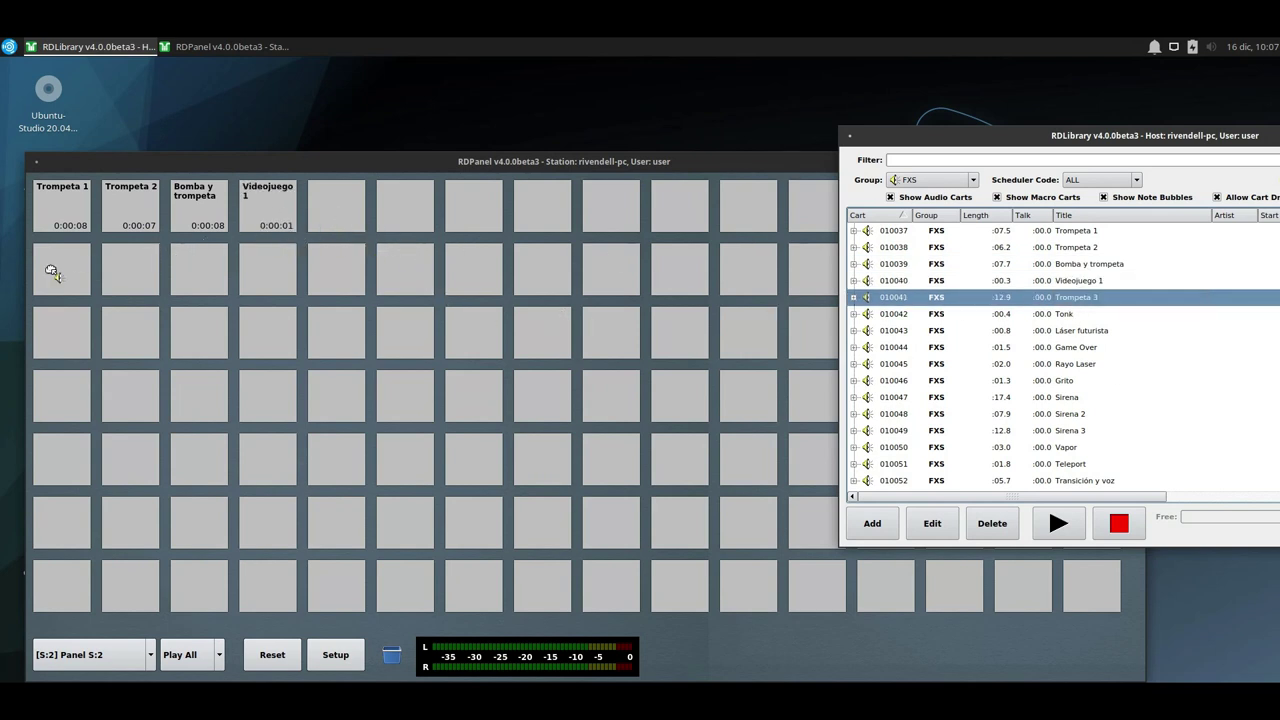
pyautogui.moveTo(52, 268); pyautogui.dragTo(55, 265)
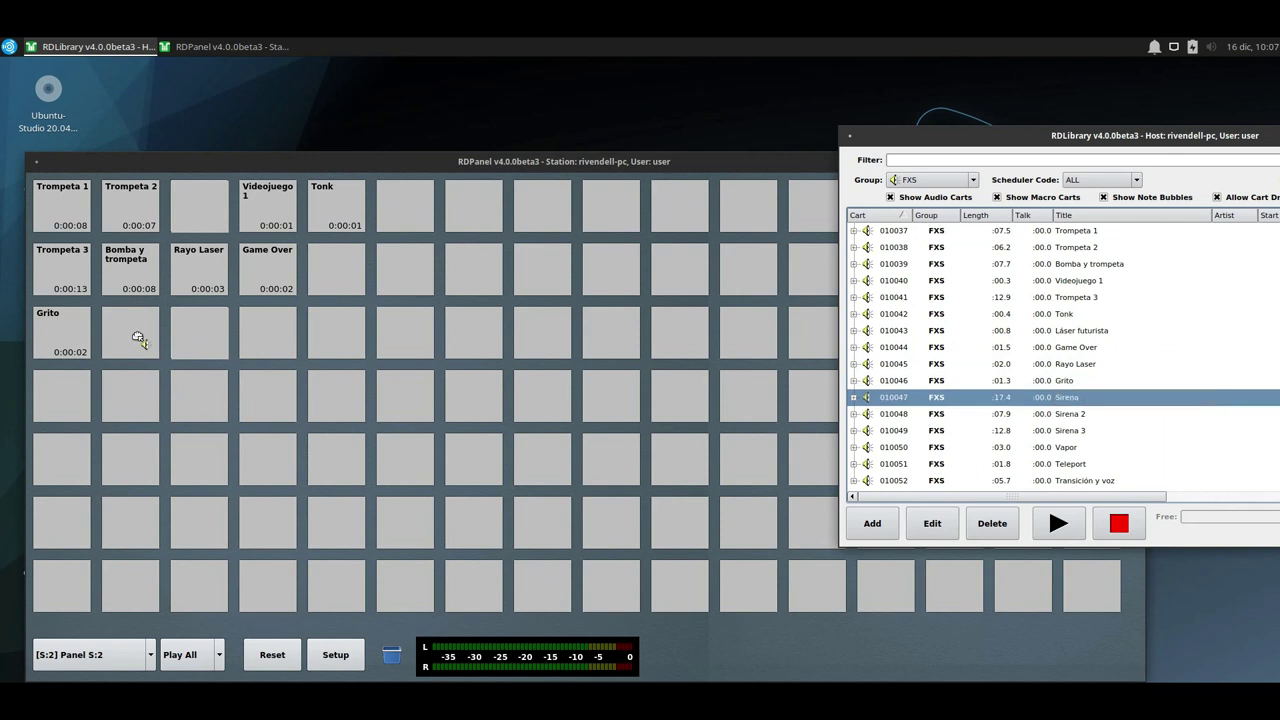
pyautogui.moveTo(1070, 447); pyautogui.dragTo(336, 270)
pyautogui.moveTo(1070, 480); pyautogui.dragTo(64, 388)
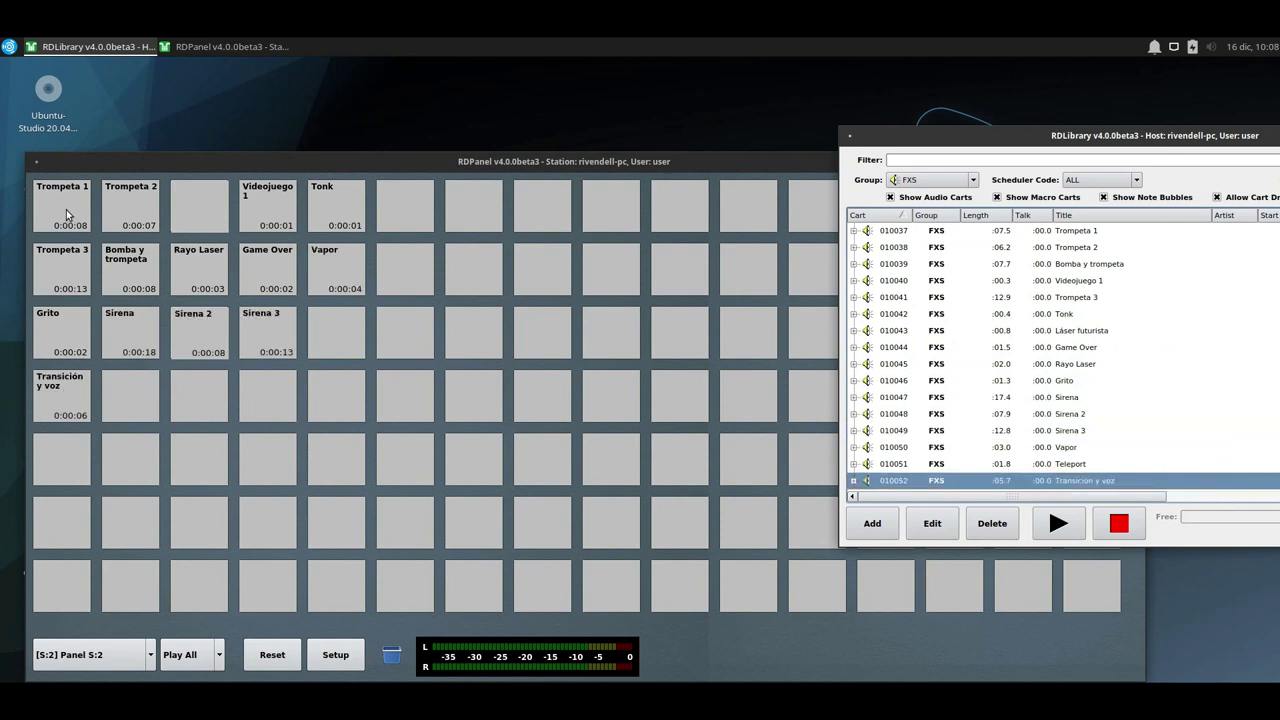
# Test-play Trompeta 1, pausing and resuming it, then play Trompeta 2.
pyautogui.click(66, 209)
pyautogui.click(66, 214)
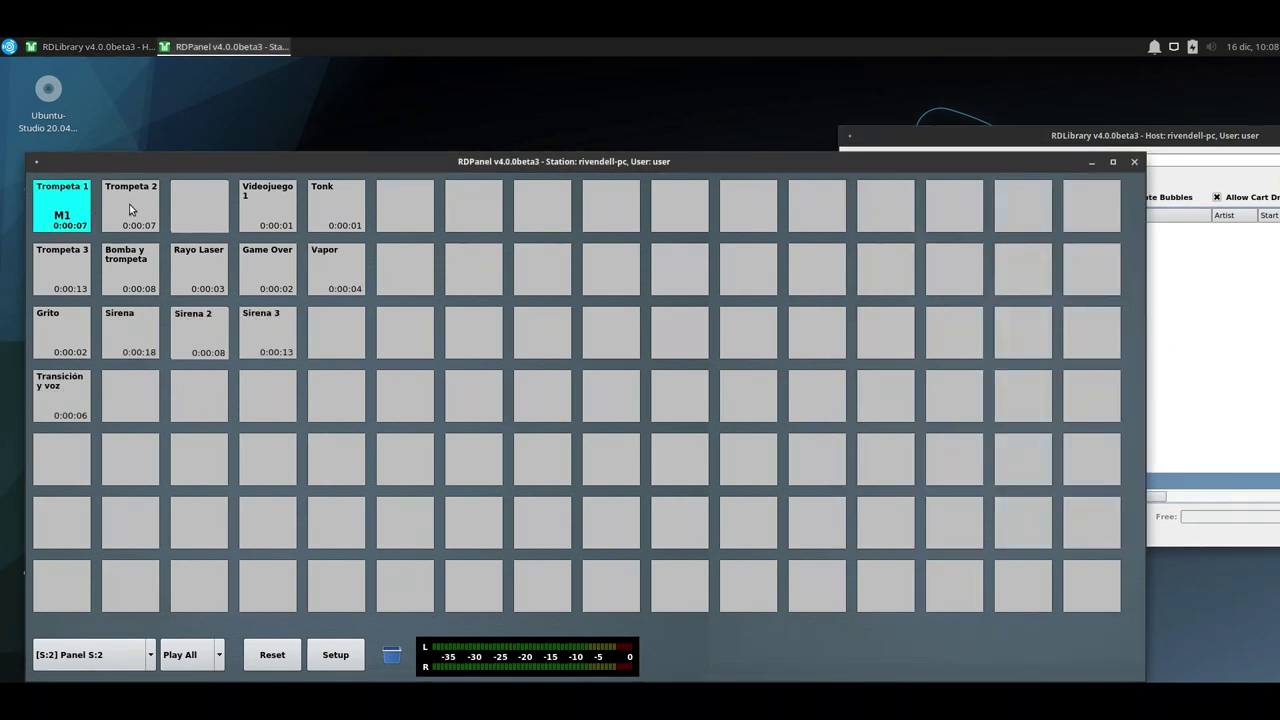
pyautogui.click(74, 214)
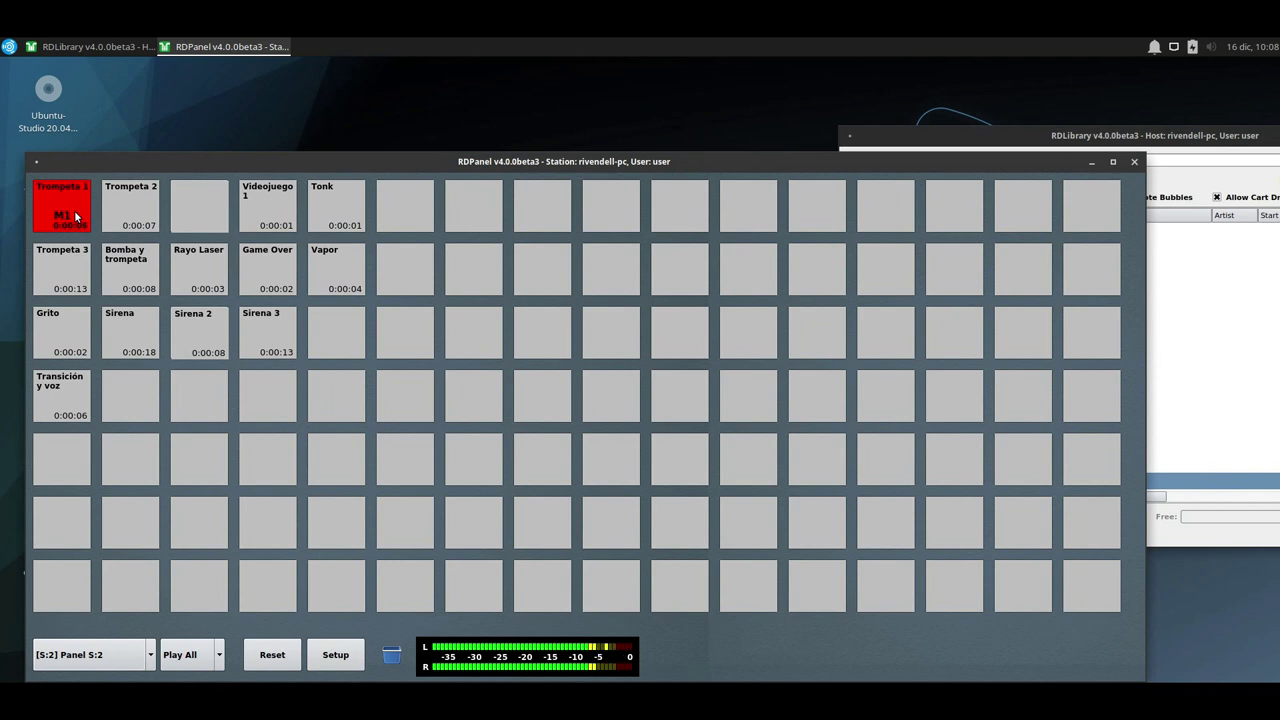
pyautogui.click(145, 226)
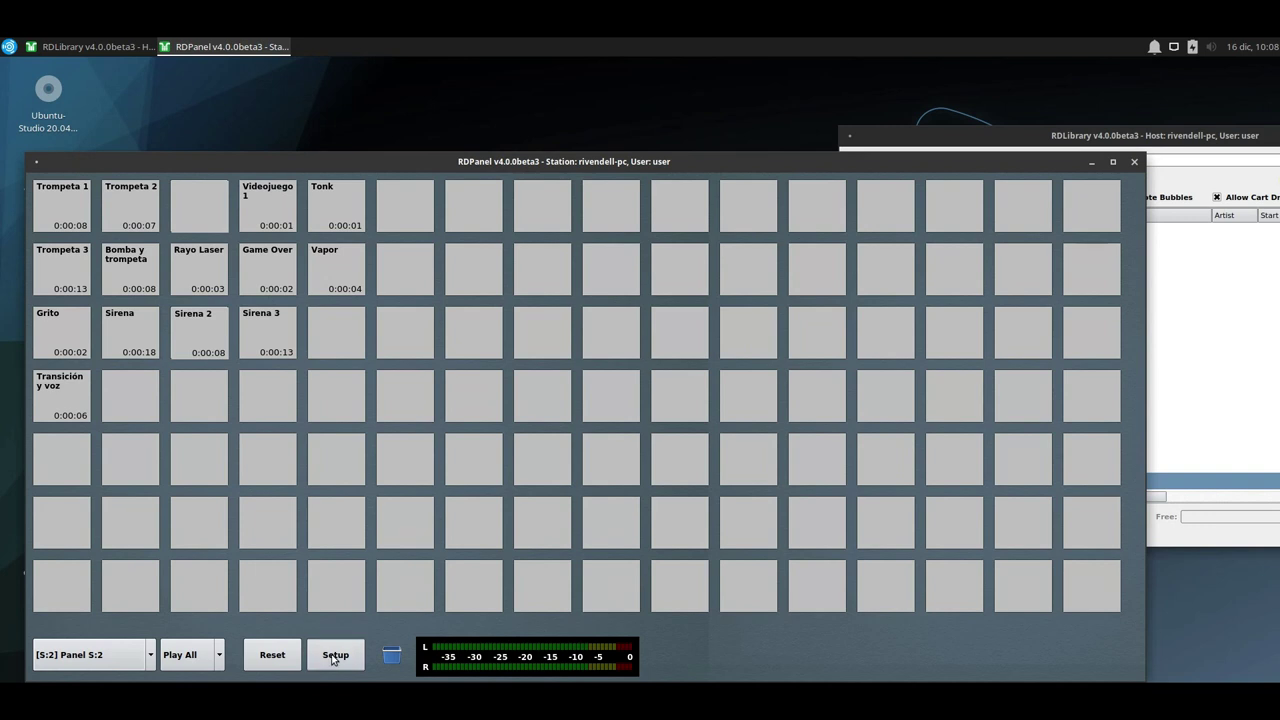
# Colour the Trompeta 1 and Trompeta 2 buttons orange.
pyautogui.click(73, 226)
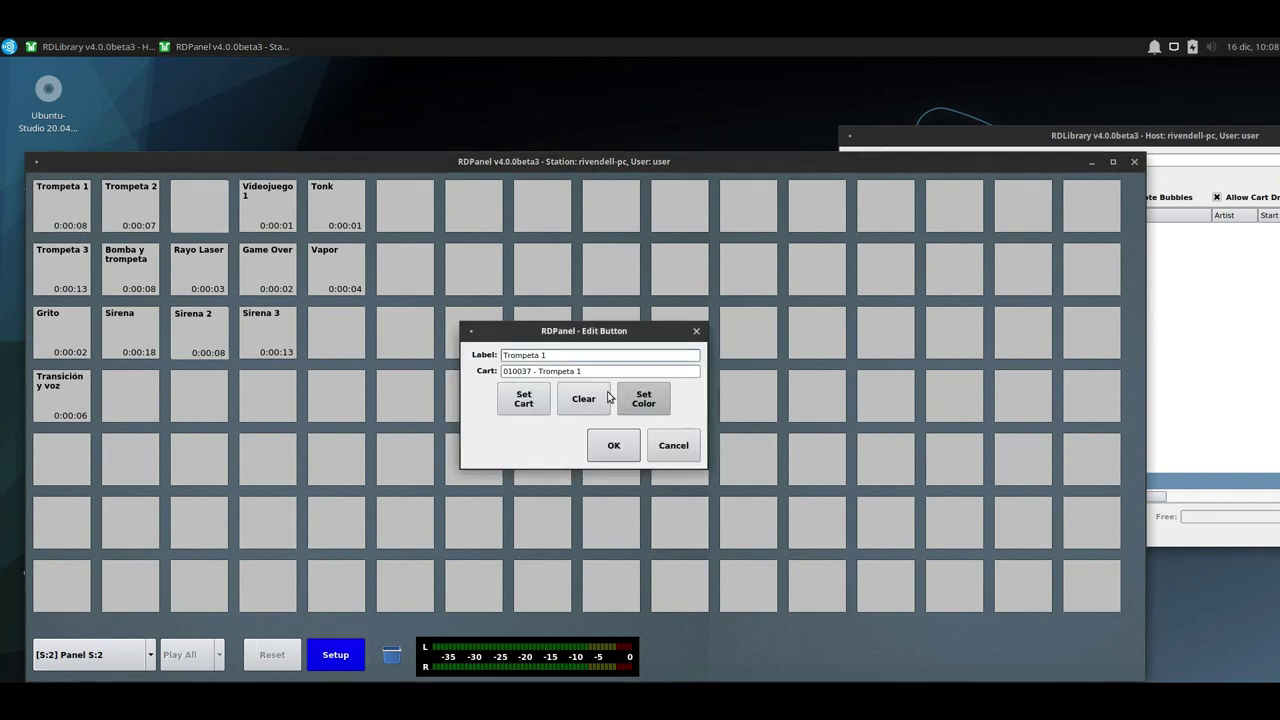
pyautogui.click(643, 400)
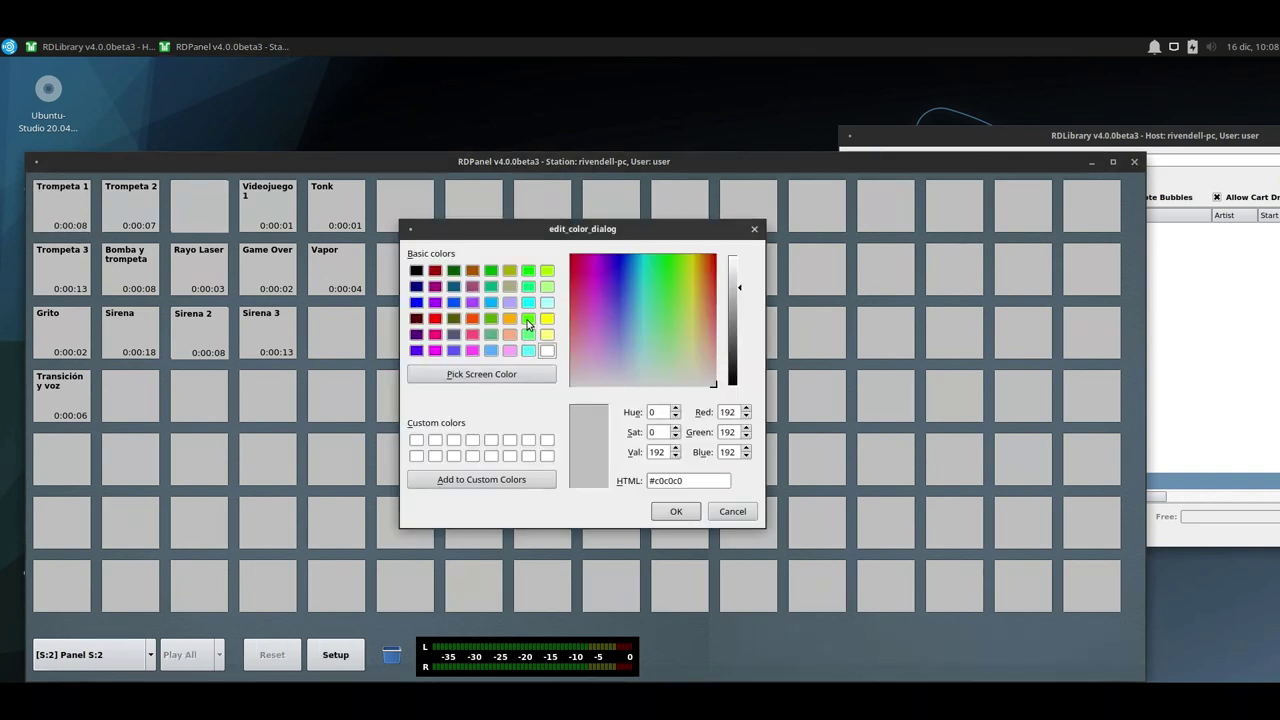
pyautogui.click(472, 318)
pyautogui.click(676, 511)
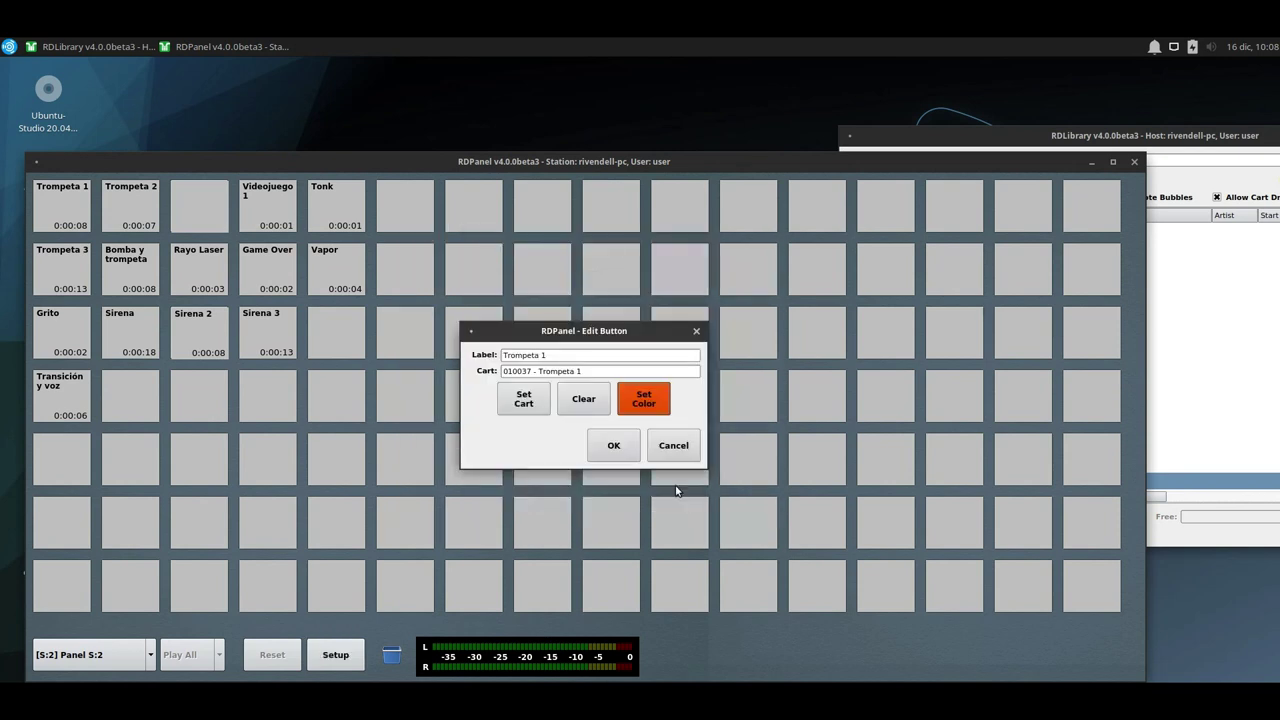
pyautogui.click(611, 446)
pyautogui.click(145, 207)
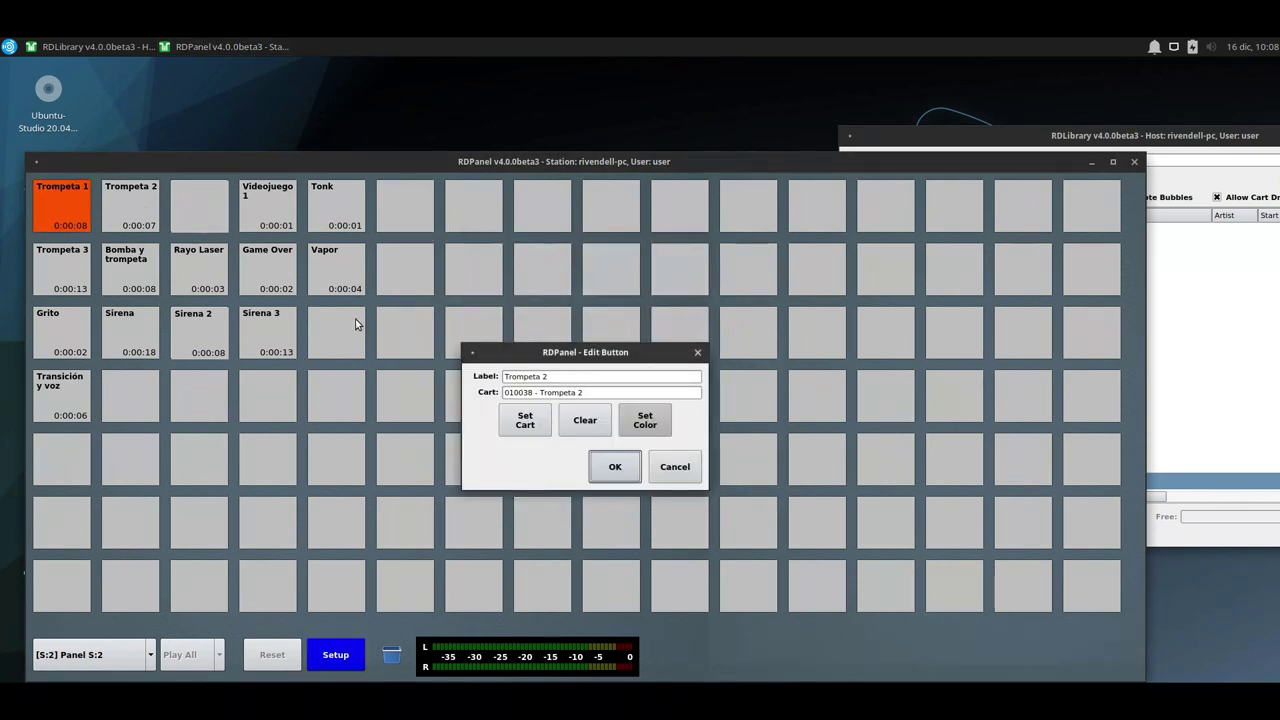
pyautogui.click(645, 423)
pyautogui.click(474, 340)
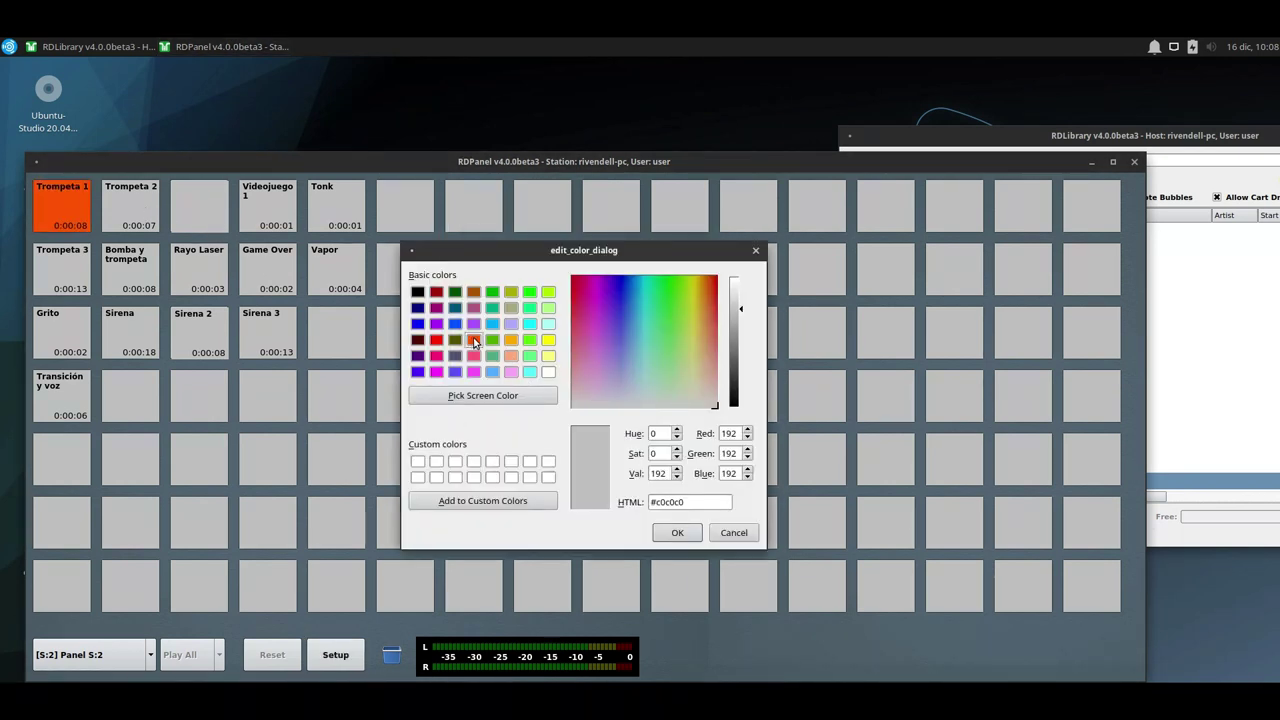
pyautogui.click(677, 532)
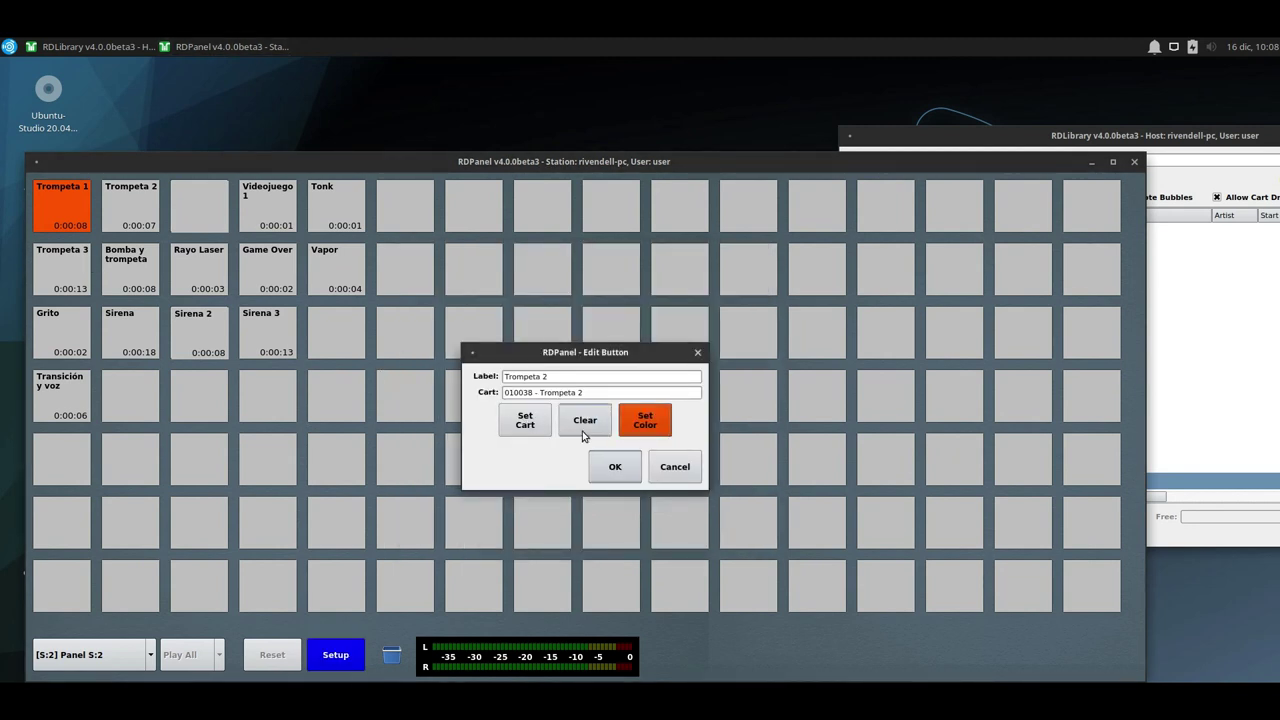
pyautogui.click(615, 466)
# Colour the Trompeta 3 and Bomba y trompeta buttons orange.
pyautogui.click(71, 261)
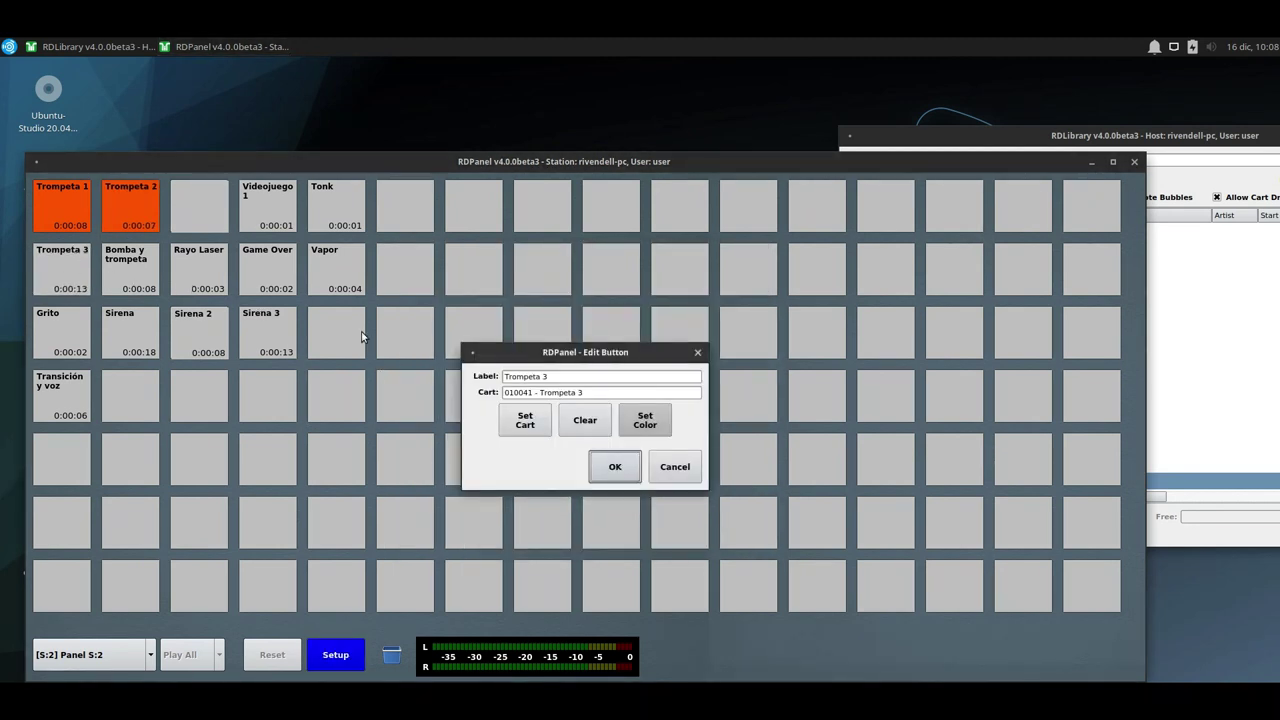
pyautogui.click(643, 421)
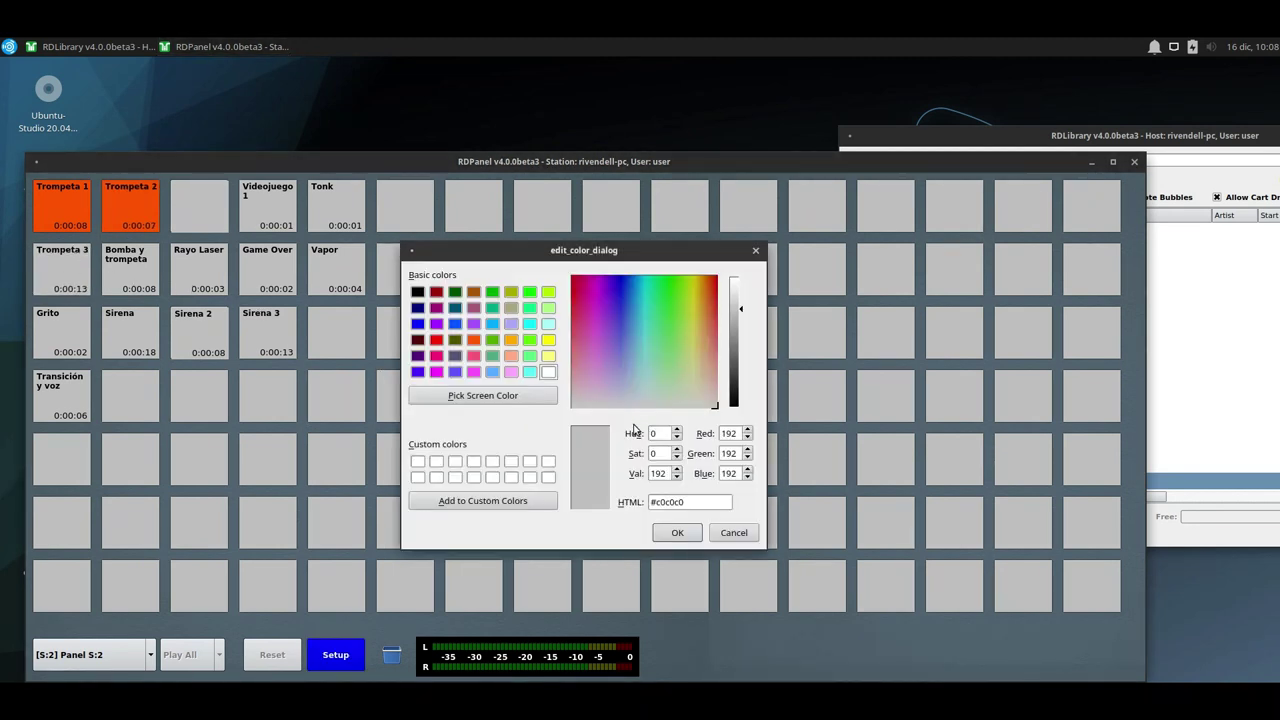
pyautogui.click(472, 340)
pyautogui.click(668, 531)
pyautogui.click(616, 468)
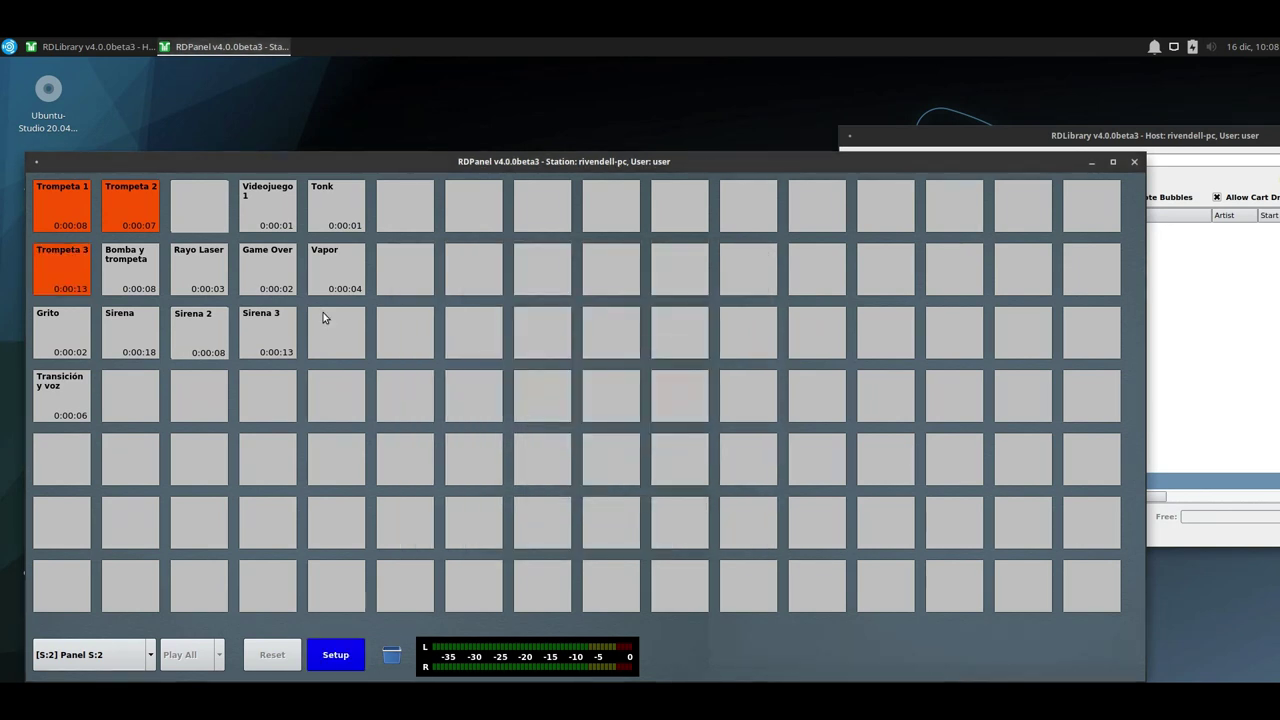
pyautogui.click(145, 272)
pyautogui.click(643, 421)
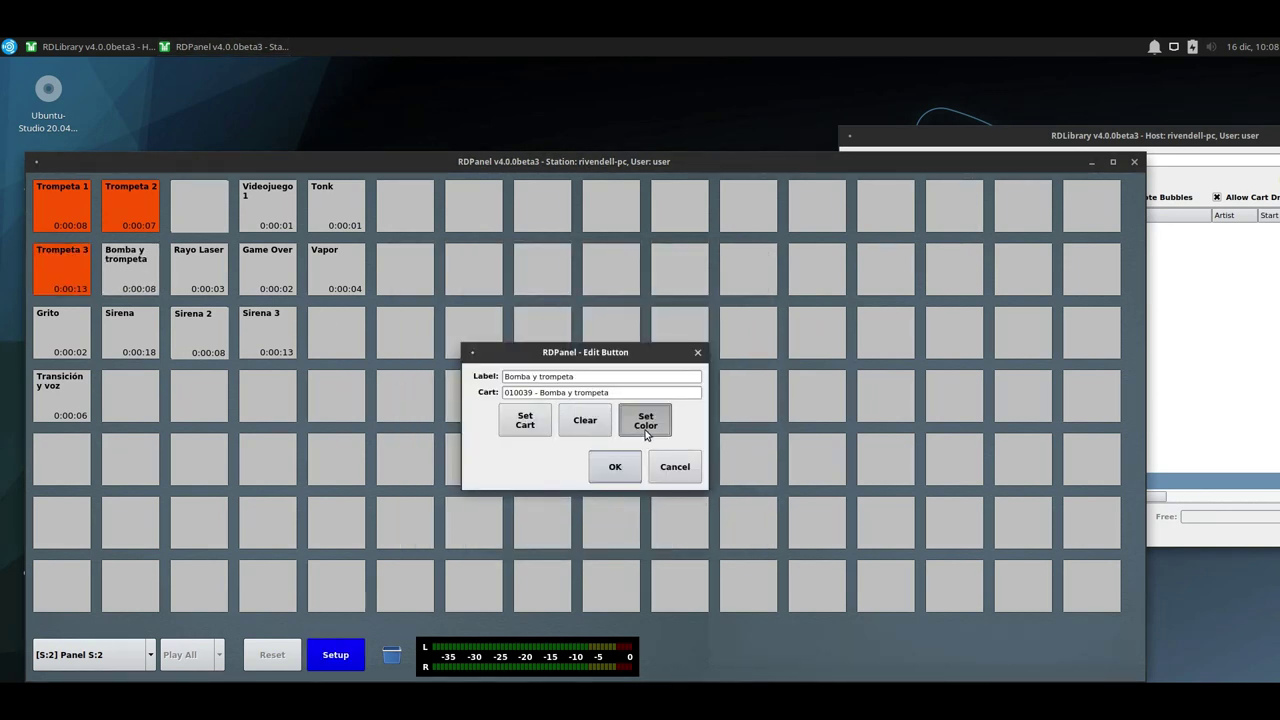
pyautogui.click(473, 339)
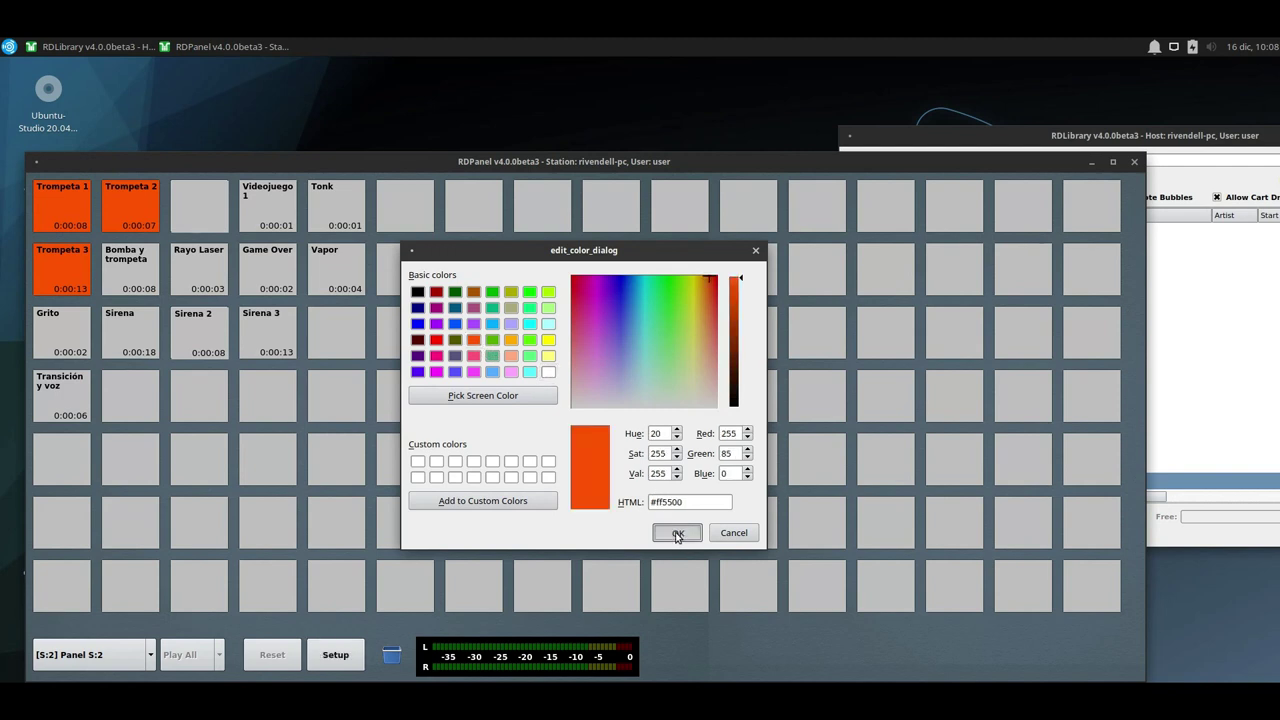
pyautogui.click(674, 532)
pyautogui.click(623, 470)
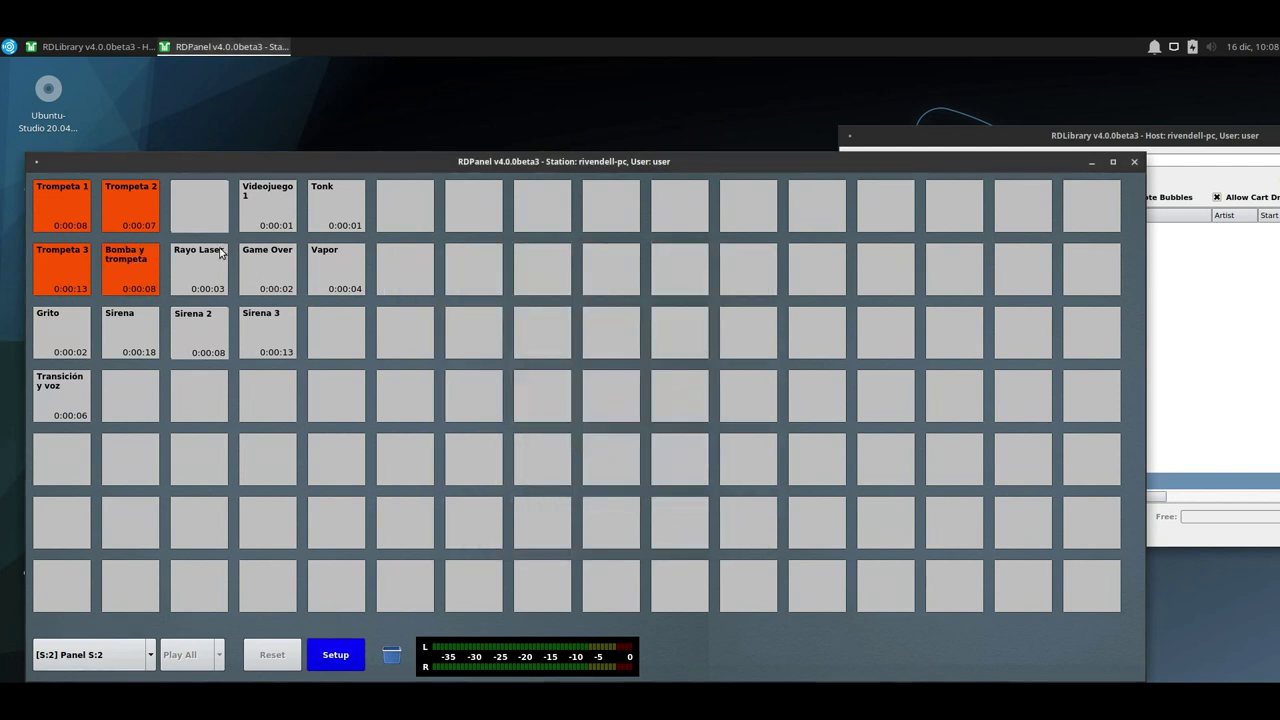
# Colour the Rayo Laser button green.
pyautogui.click(199, 270)
pyautogui.click(643, 421)
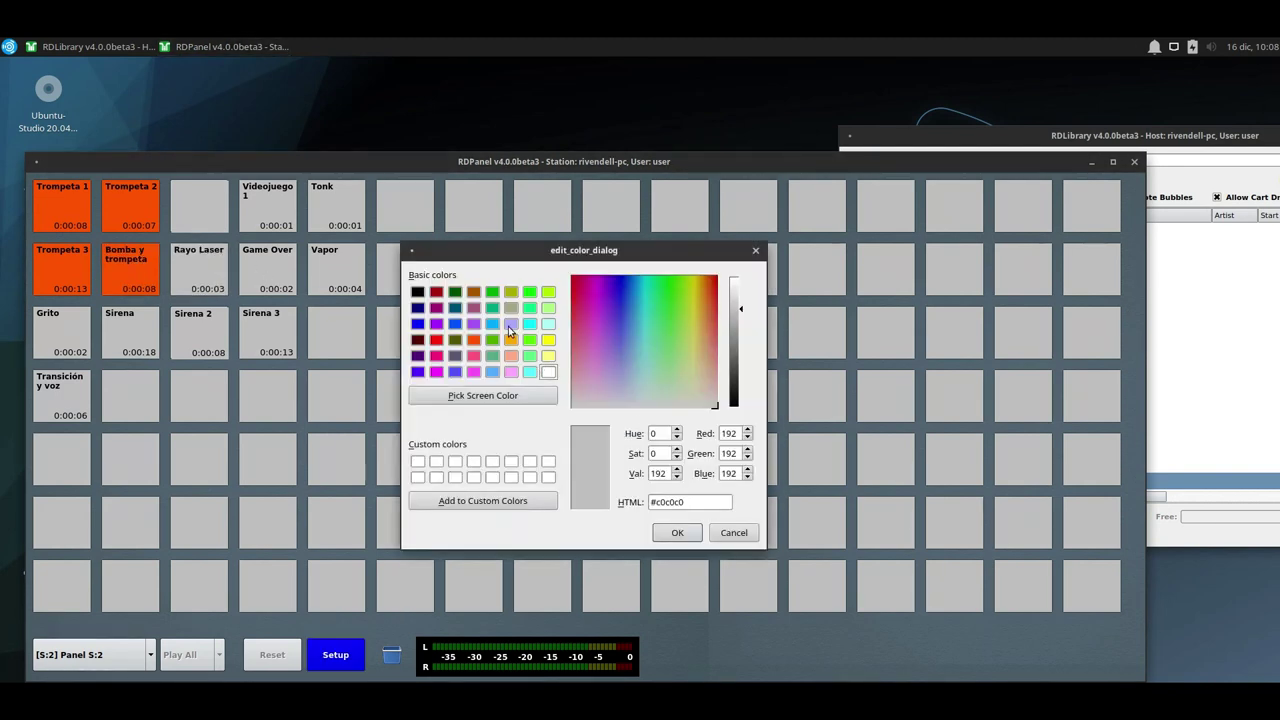
pyautogui.click(529, 339)
pyautogui.click(677, 532)
pyautogui.click(623, 470)
# Colour the Videojuego 1, Game Over, Tonk and Vapor buttons cyan.
pyautogui.click(268, 205)
pyautogui.click(643, 421)
pyautogui.click(529, 323)
pyautogui.click(677, 532)
pyautogui.click(623, 470)
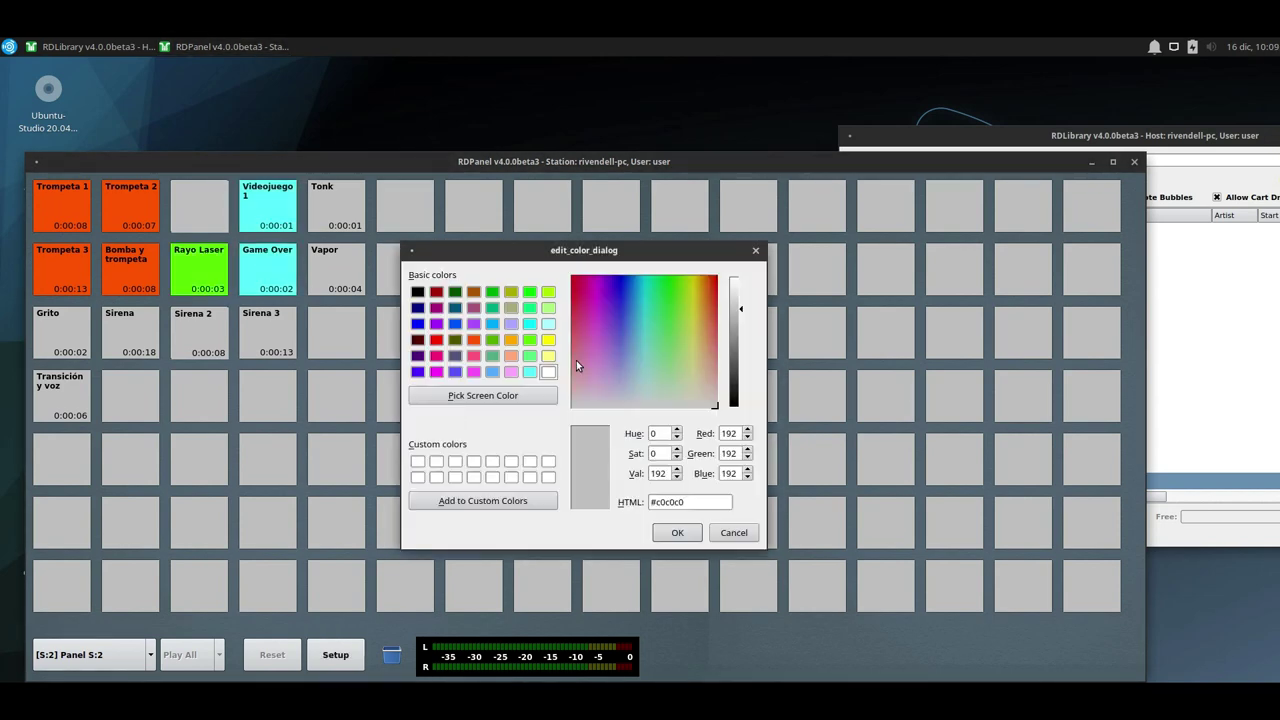
pyautogui.click(529, 323)
pyautogui.click(677, 532)
pyautogui.click(336, 270)
pyautogui.click(529, 323)
pyautogui.click(677, 532)
pyautogui.click(130, 330)
# Colour Sirena magenta, reassign the Sirena cart to its emptied button, and colour Sirena 3 magenta.
pyautogui.click(643, 421)
pyautogui.click(436, 339)
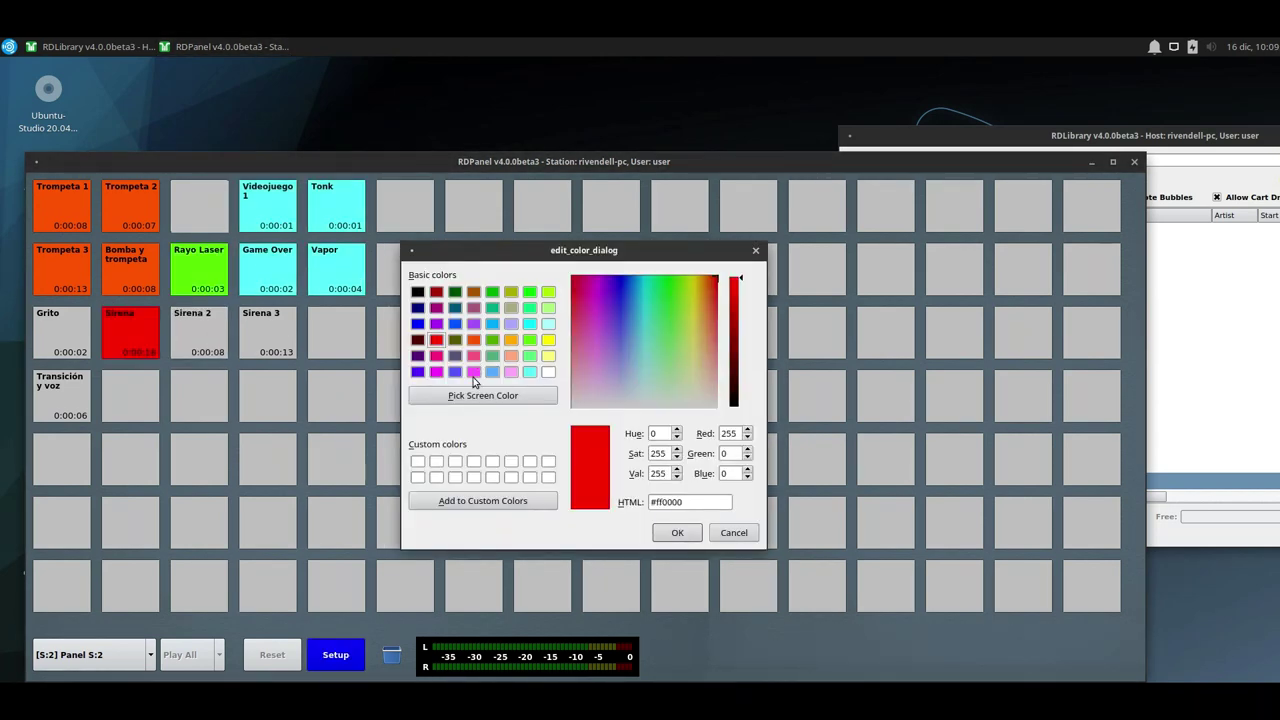
pyautogui.click(677, 532)
pyautogui.click(586, 417)
pyautogui.click(609, 466)
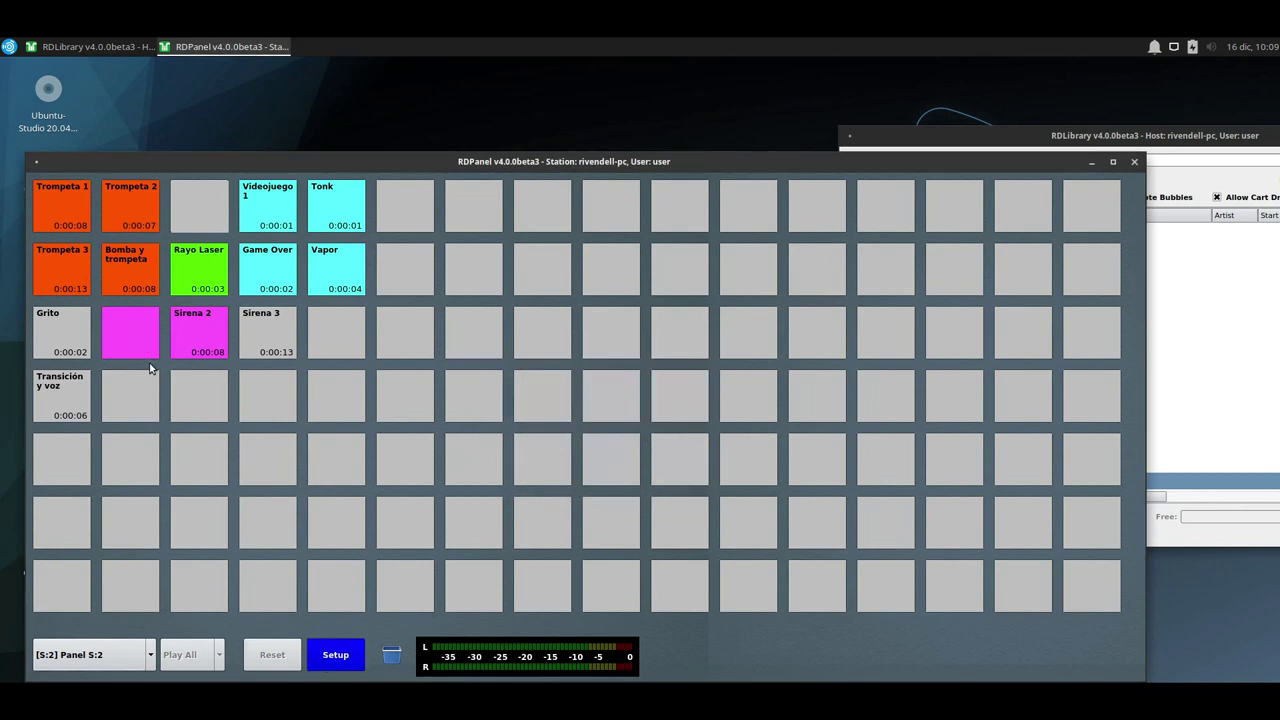
pyautogui.click(130, 330)
pyautogui.click(523, 420)
pyautogui.doubleClick(549, 434)
pyautogui.click(609, 466)
pyautogui.click(268, 330)
pyautogui.click(643, 421)
pyautogui.click(436, 371)
# Colour the Grito and Transición y voz buttons yellow and leave Setup mode.
pyautogui.click(677, 532)
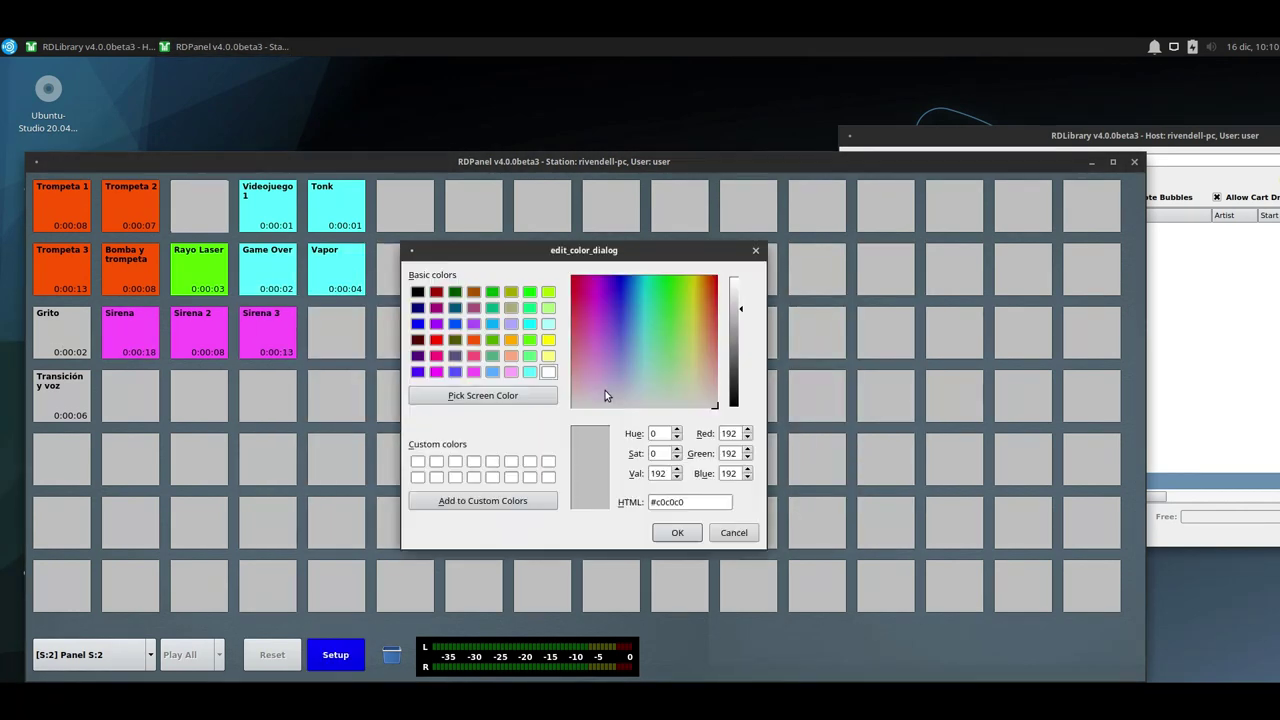
pyautogui.click(548, 339)
pyautogui.click(677, 532)
pyautogui.click(609, 466)
pyautogui.click(62, 395)
pyautogui.click(643, 421)
pyautogui.click(548, 339)
pyautogui.click(677, 532)
pyautogui.click(609, 466)
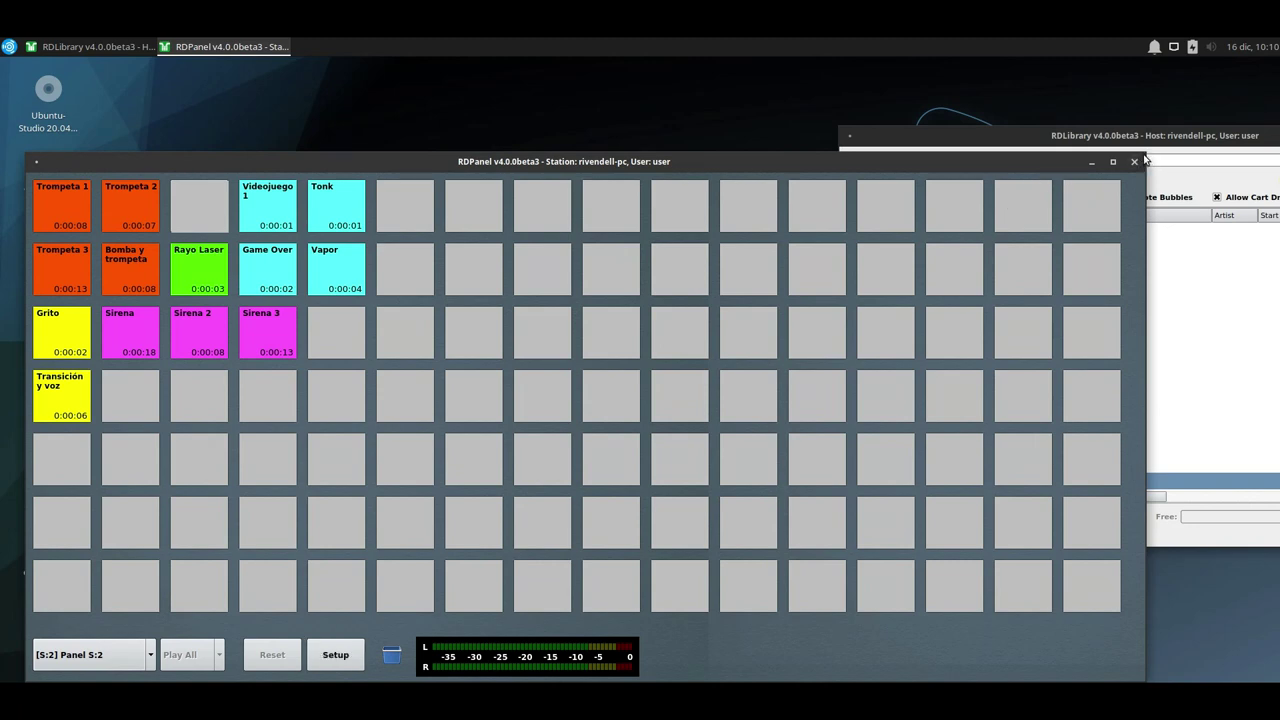
# Narrow RDPanel to nine columns, move it to the upper right, and launch RDAirPlay.
pyautogui.moveTo(1145, 160); pyautogui.dragTo(643, 160)
pyautogui.moveTo(384, 162); pyautogui.dragTo(972, 100)
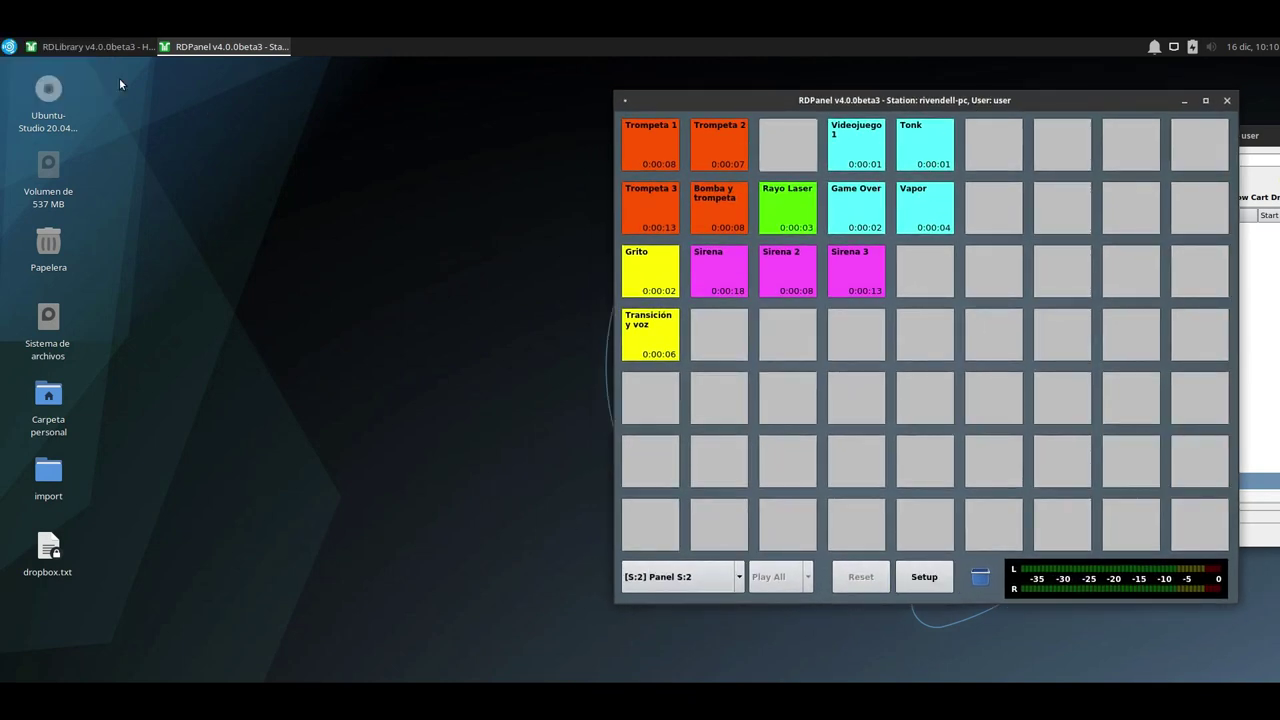
pyautogui.click(9, 46)
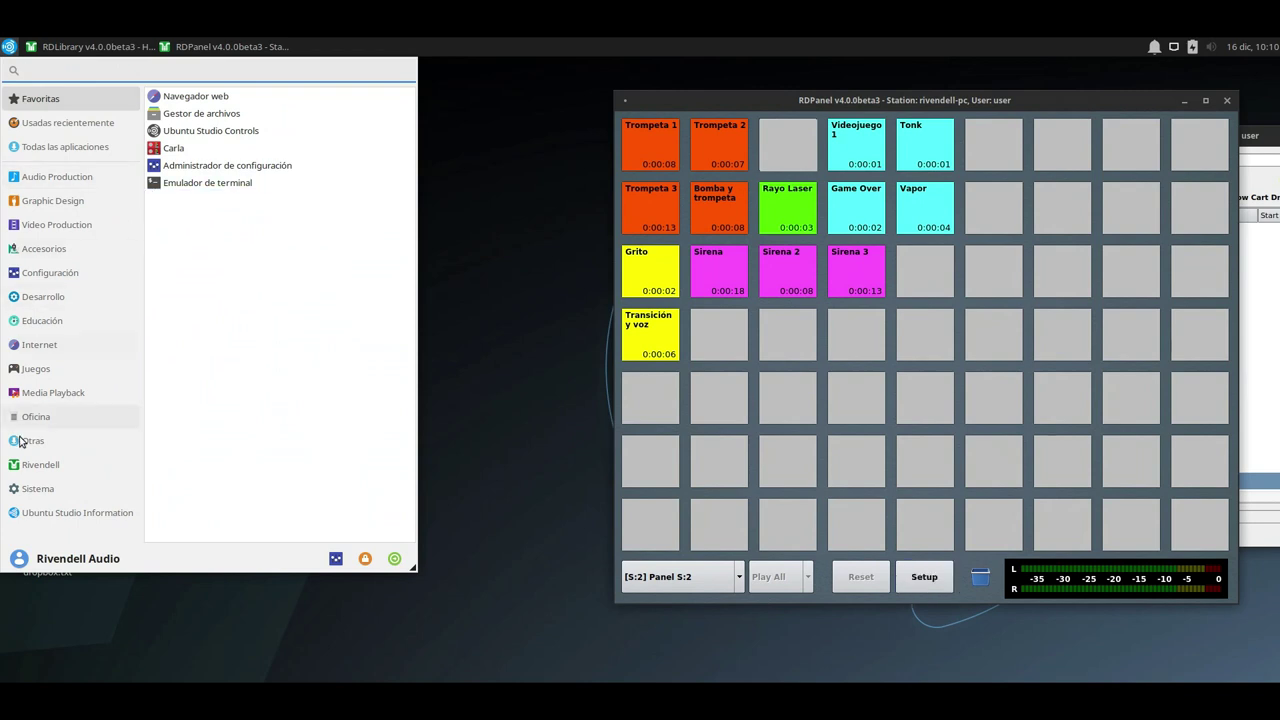
pyautogui.click(44, 464)
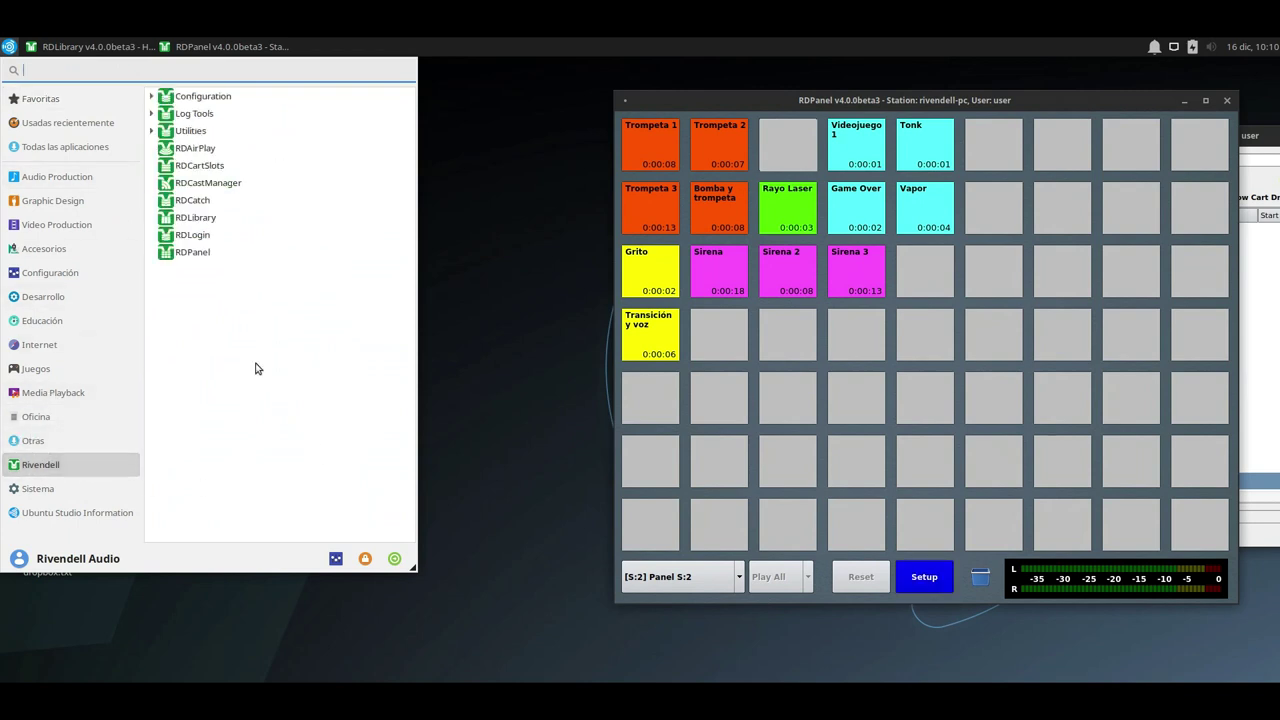
pyautogui.click(205, 166)
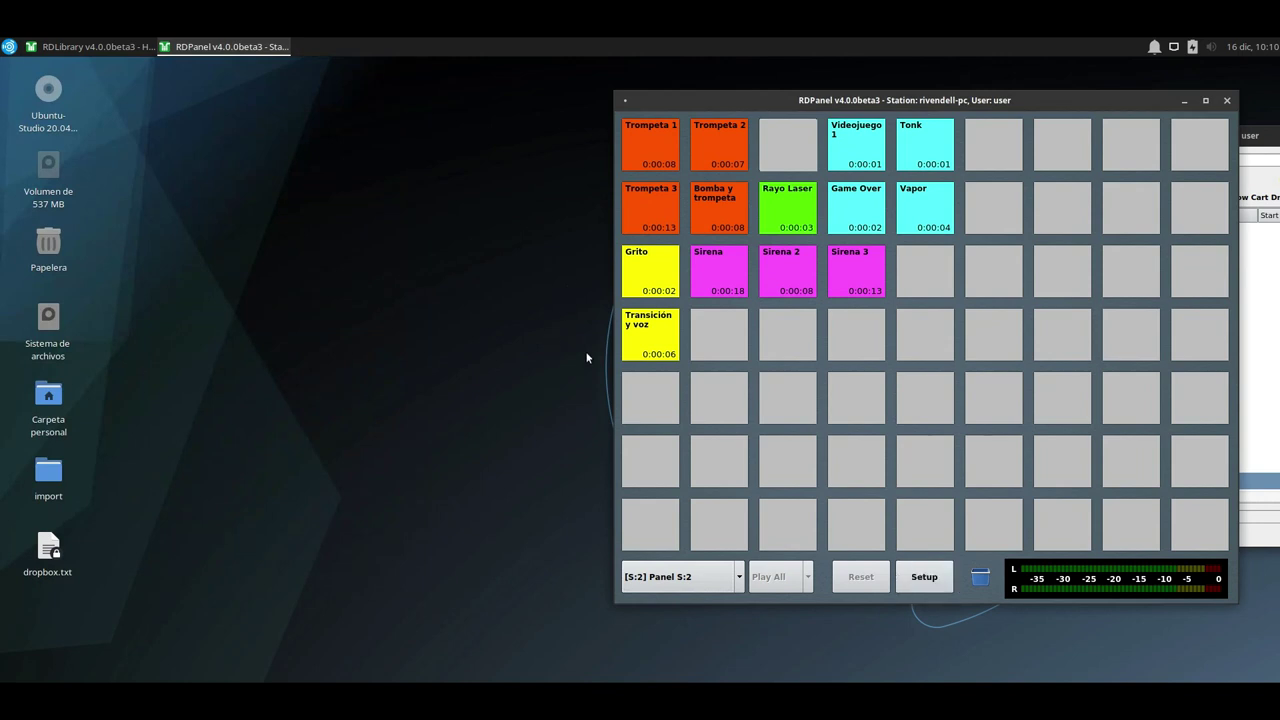
# Play, stop and reset the Sirena cart, then bring RDAirPlay to the front.
pyautogui.click(728, 278)
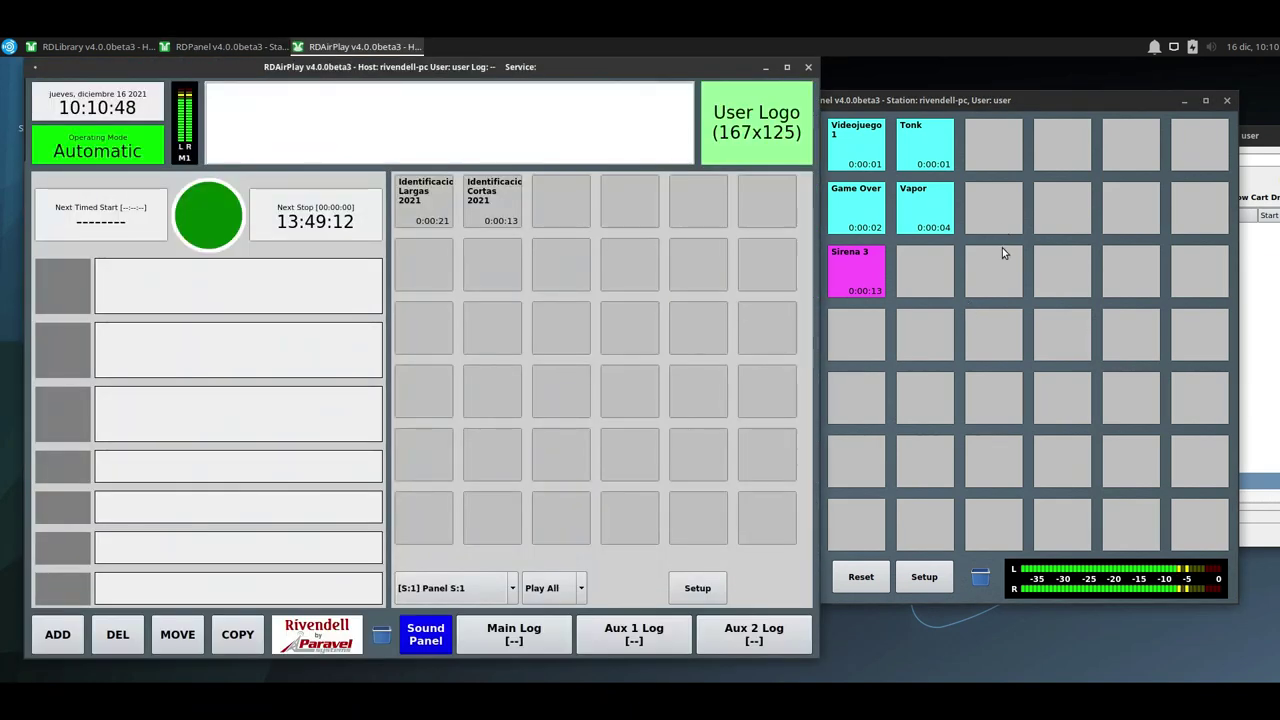
pyautogui.click(1004, 253)
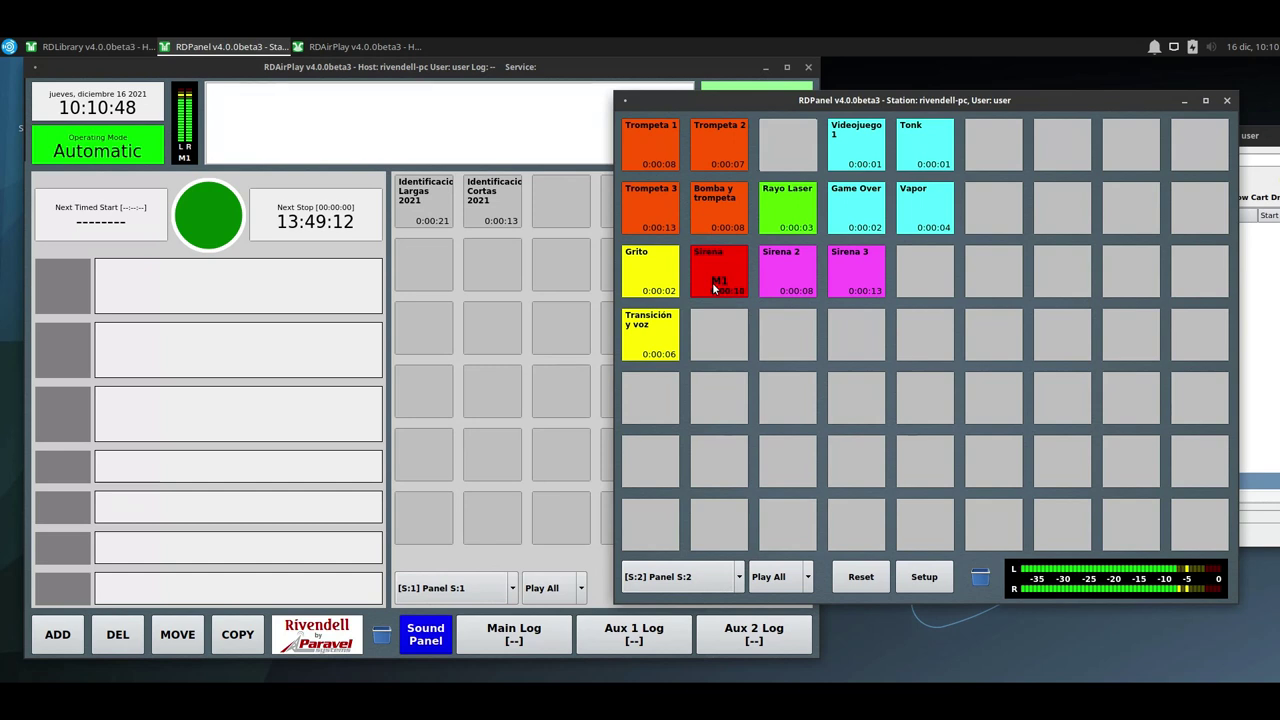
pyautogui.click(862, 572)
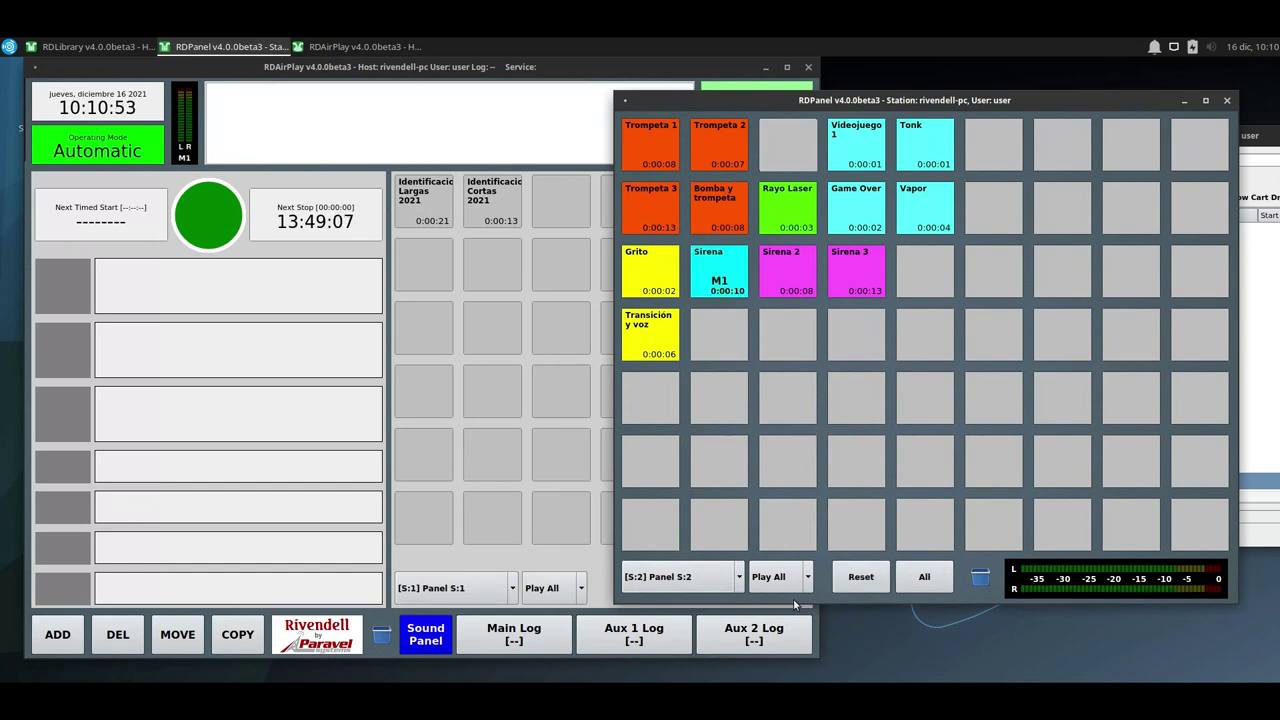
pyautogui.click(858, 577)
pyautogui.click(852, 578)
pyautogui.click(718, 275)
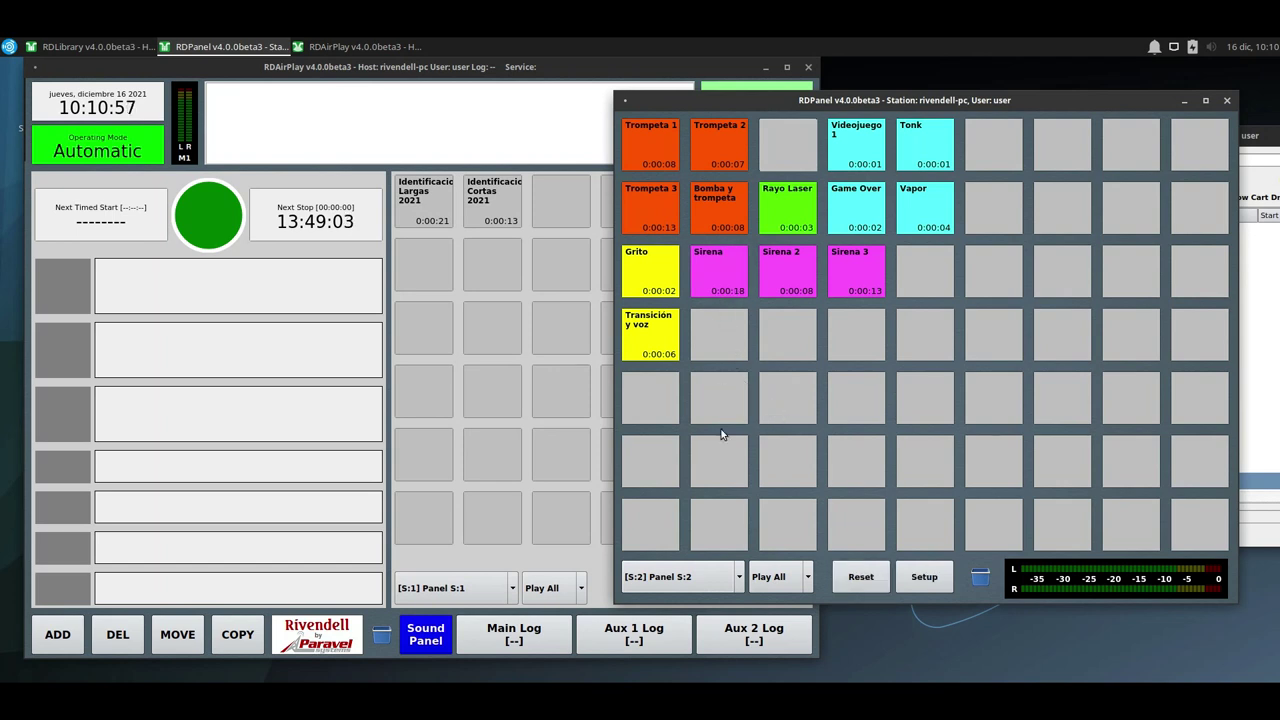
pyautogui.click(466, 546)
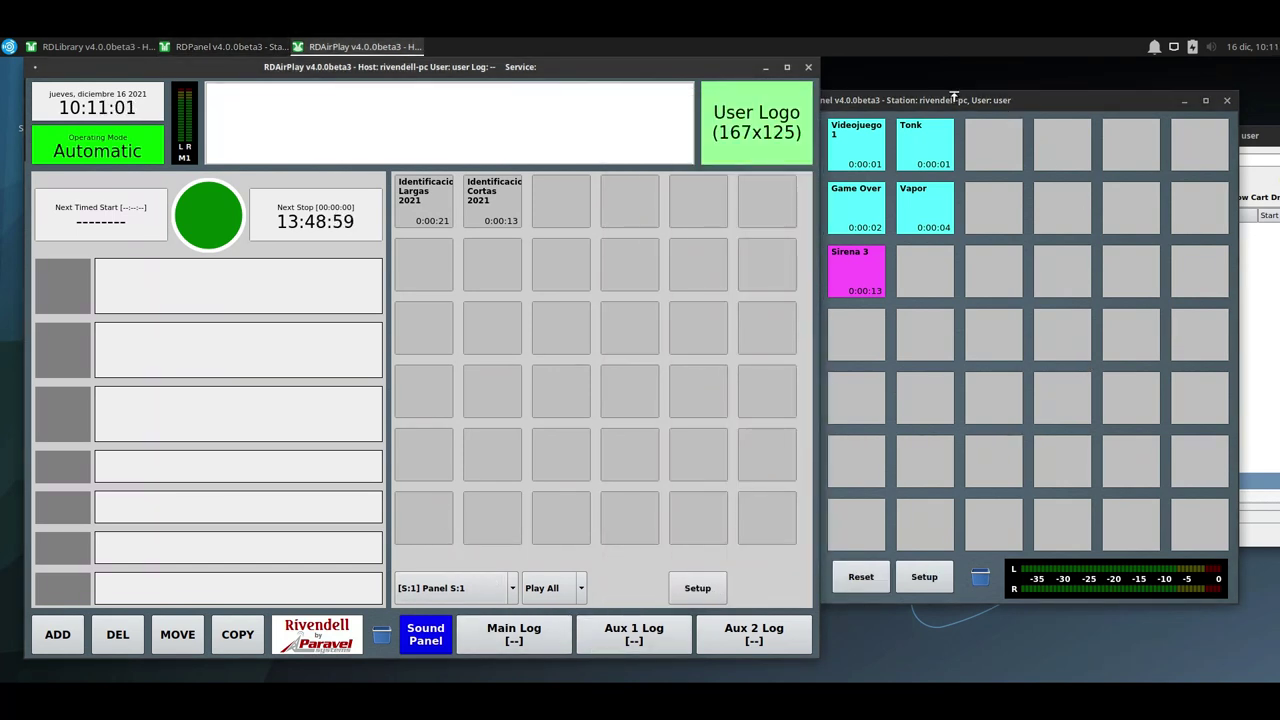
# Place Trompeta 1–3, Bomba y trompeta and Sirena 1–3 from RDPanel onto empty RDAirPlay panel cells.
pyautogui.moveTo(954, 97); pyautogui.dragTo(1157, 175)
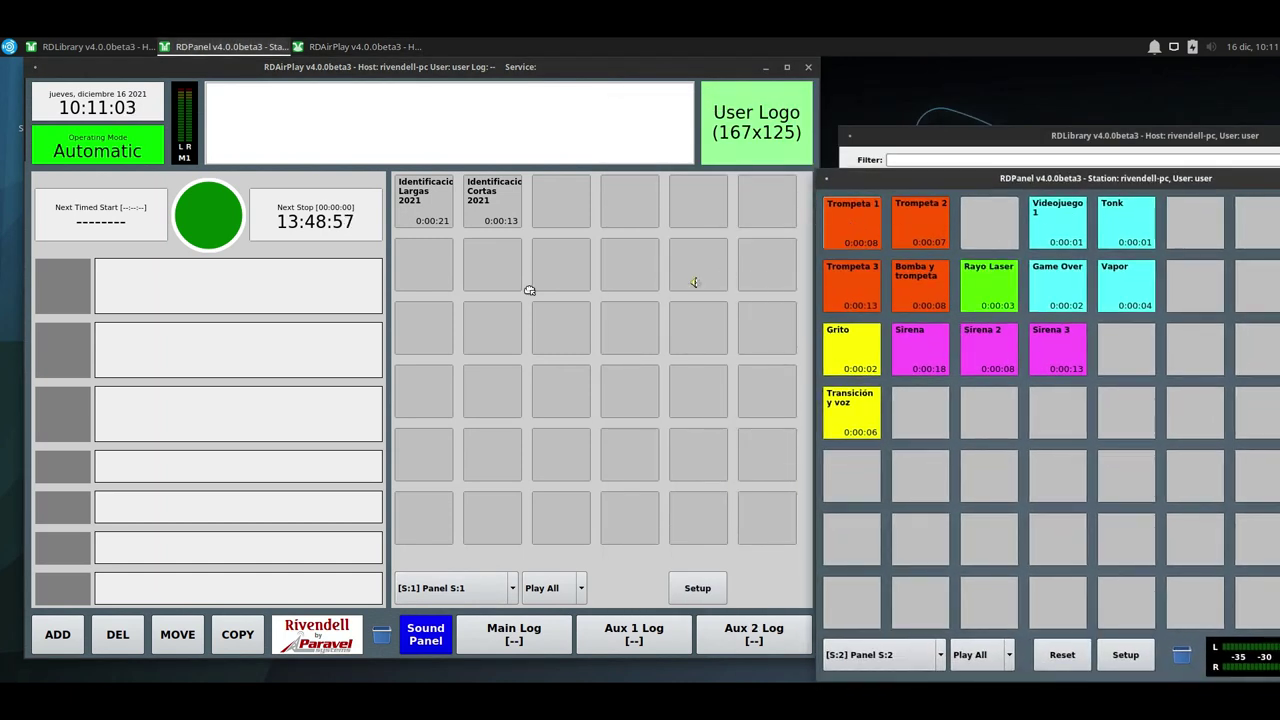
pyautogui.moveTo(529, 290); pyautogui.dragTo(418, 330)
pyautogui.moveTo(895, 226); pyautogui.dragTo(485, 335)
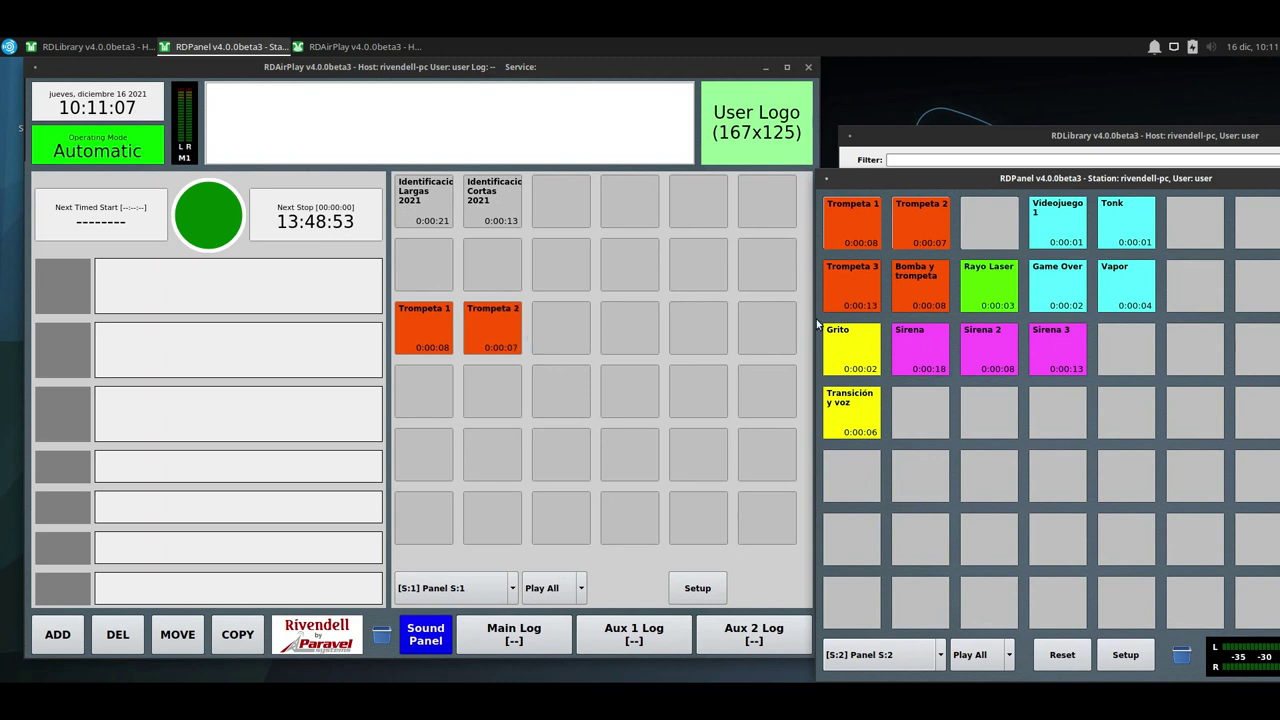
pyautogui.moveTo(793, 310); pyautogui.dragTo(424, 402)
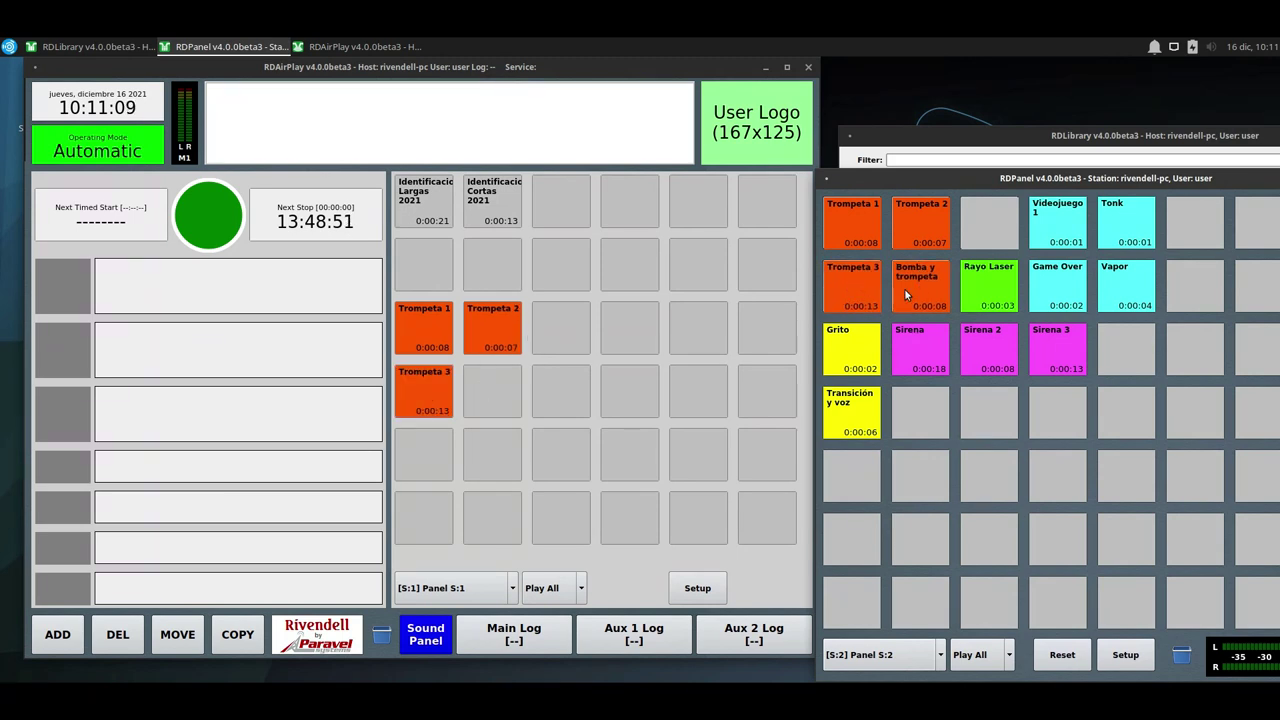
pyautogui.moveTo(904, 288); pyautogui.dragTo(496, 387)
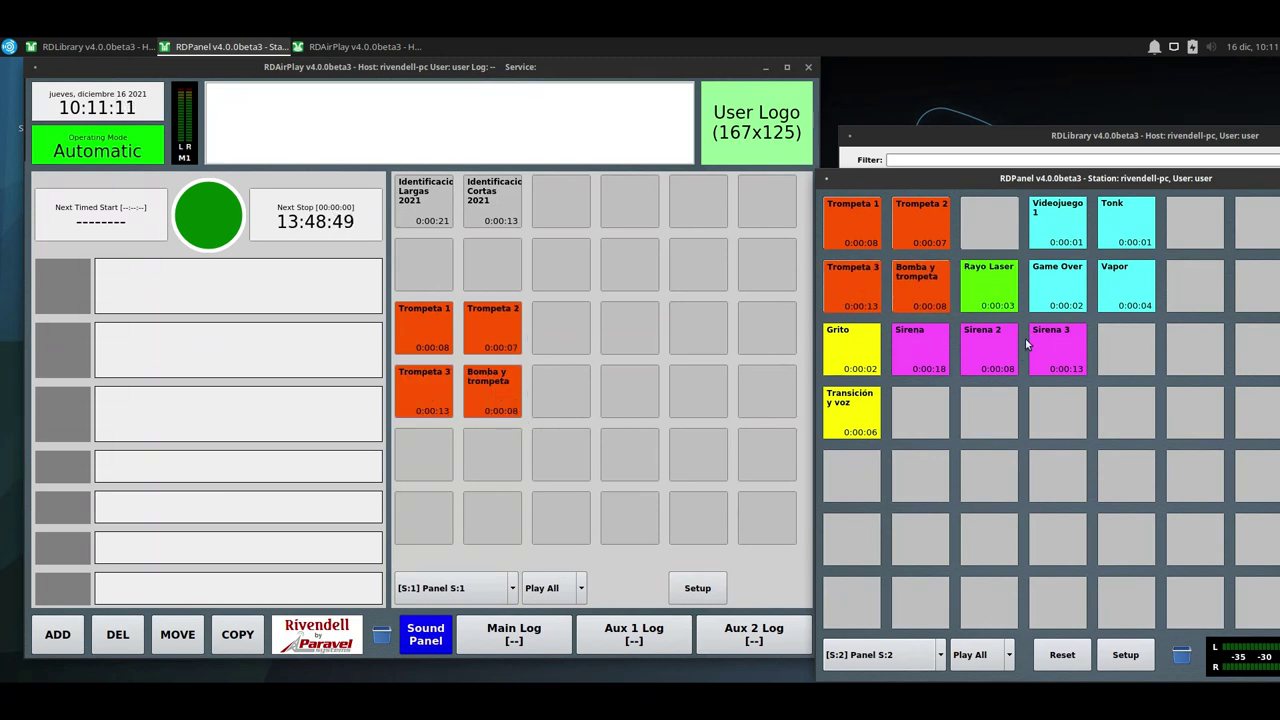
pyautogui.moveTo(909, 345); pyautogui.dragTo(563, 328)
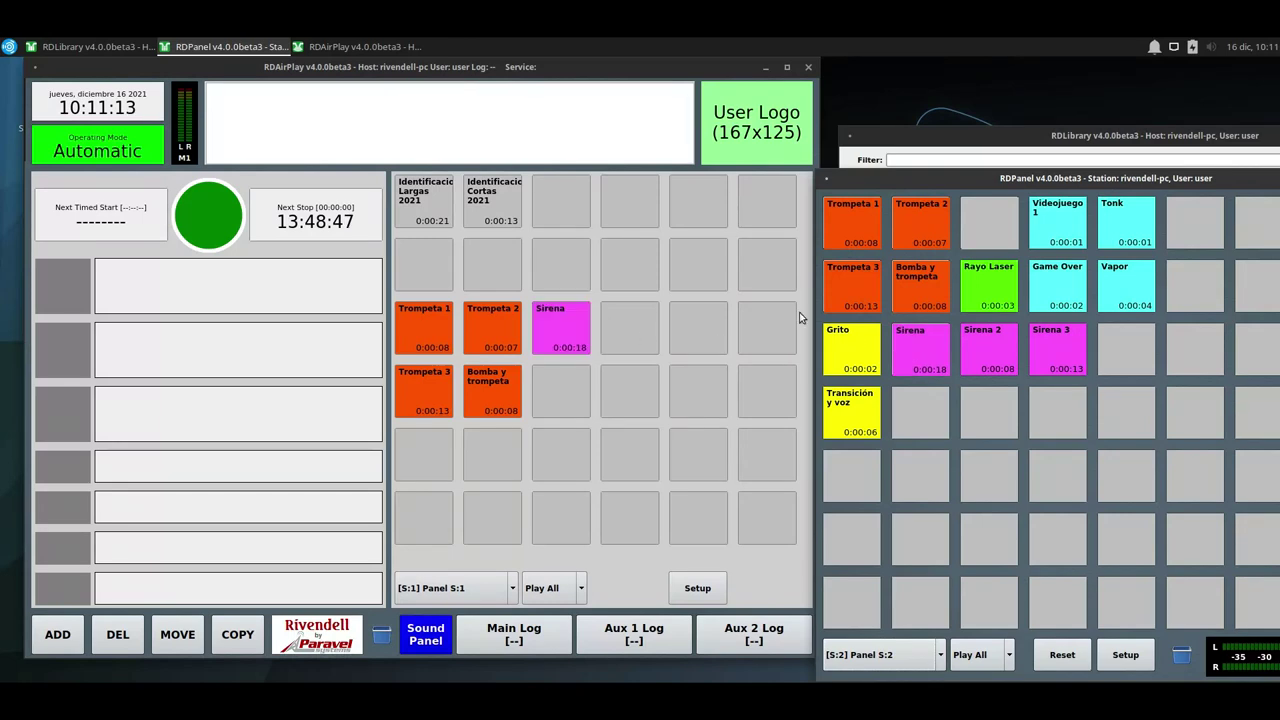
pyautogui.moveTo(995, 350); pyautogui.dragTo(561, 403)
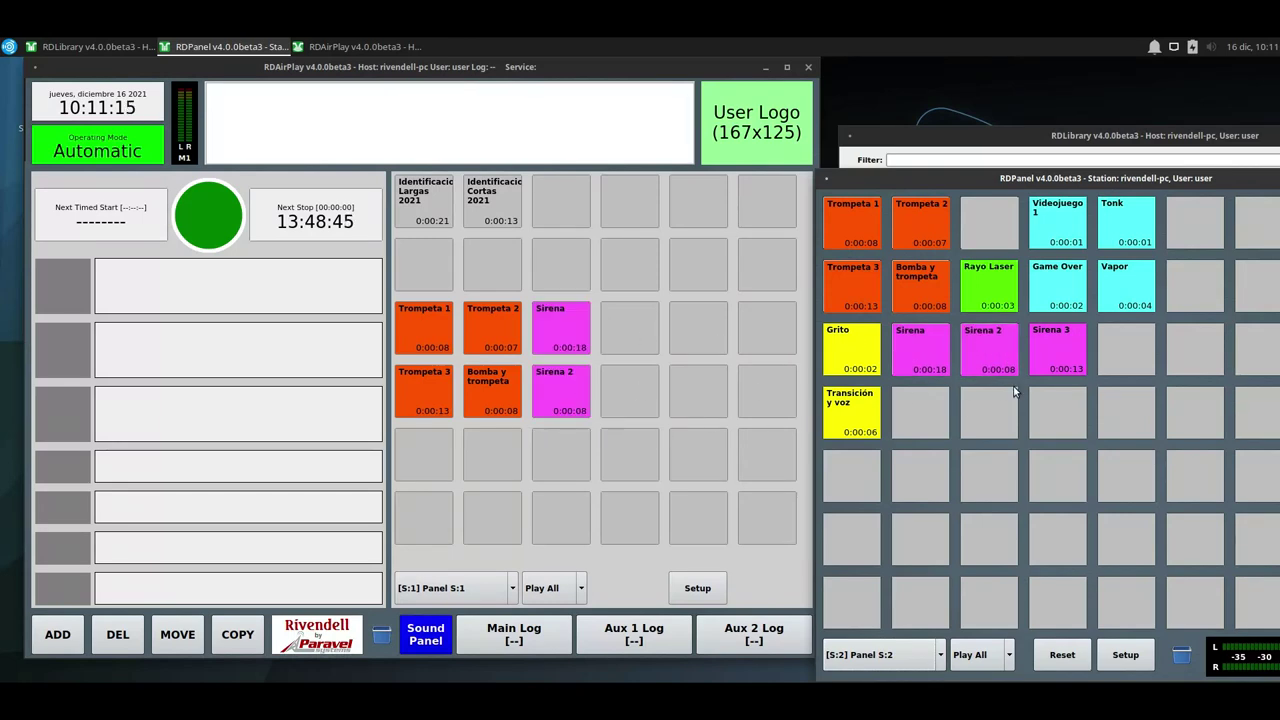
pyautogui.moveTo(1047, 351); pyautogui.dragTo(564, 450)
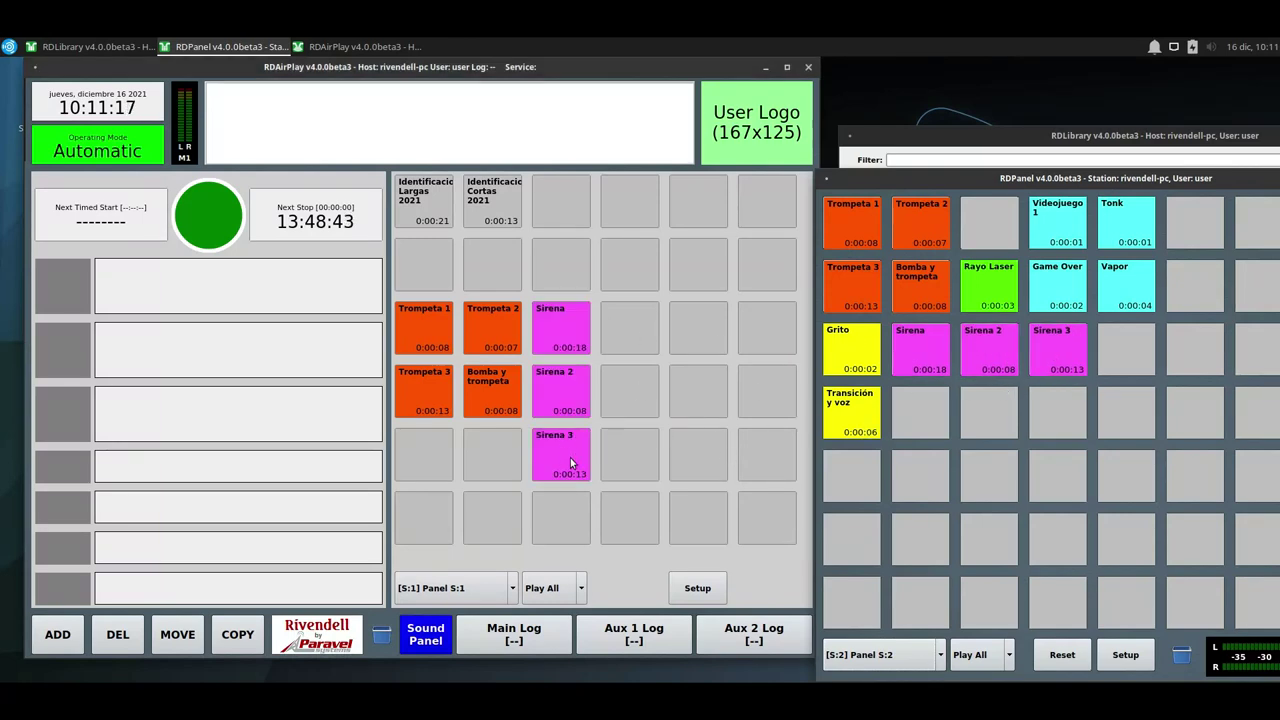
# Test-play and stop Sirena 3, Sirena 2 and Sirena, then show the Main Log.
pyautogui.click(570, 459)
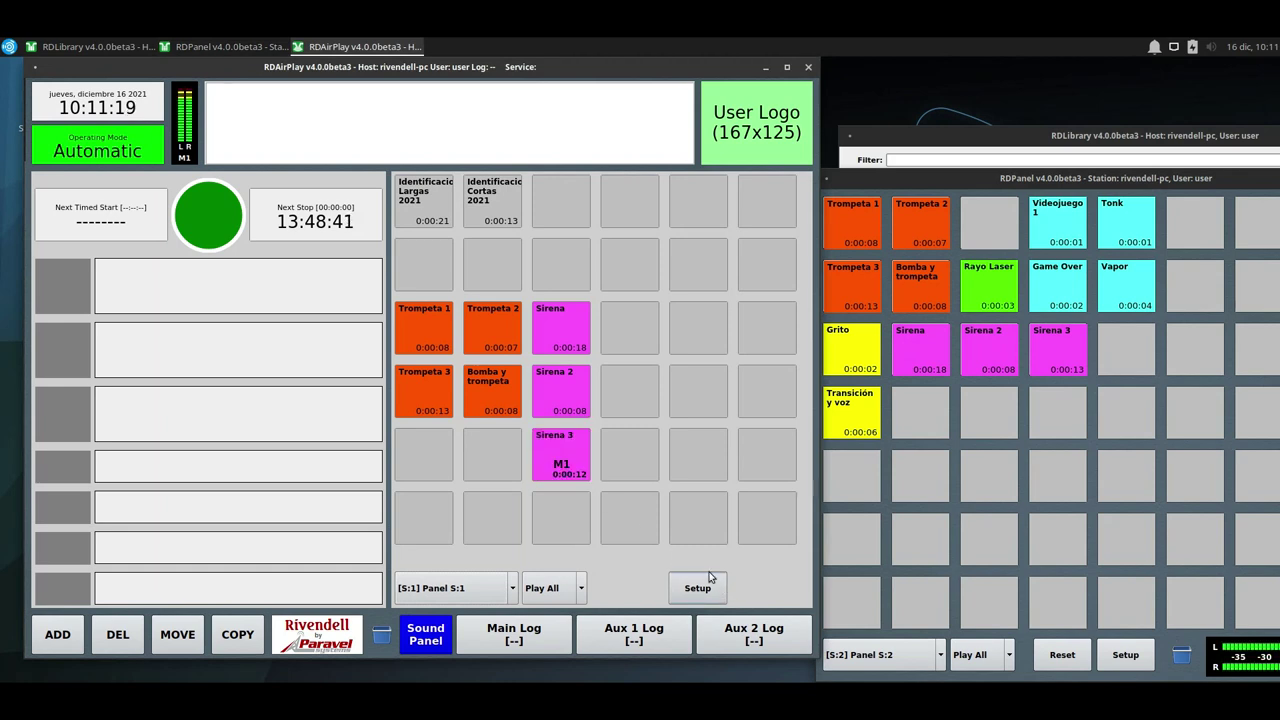
pyautogui.click(574, 468)
pyautogui.click(571, 405)
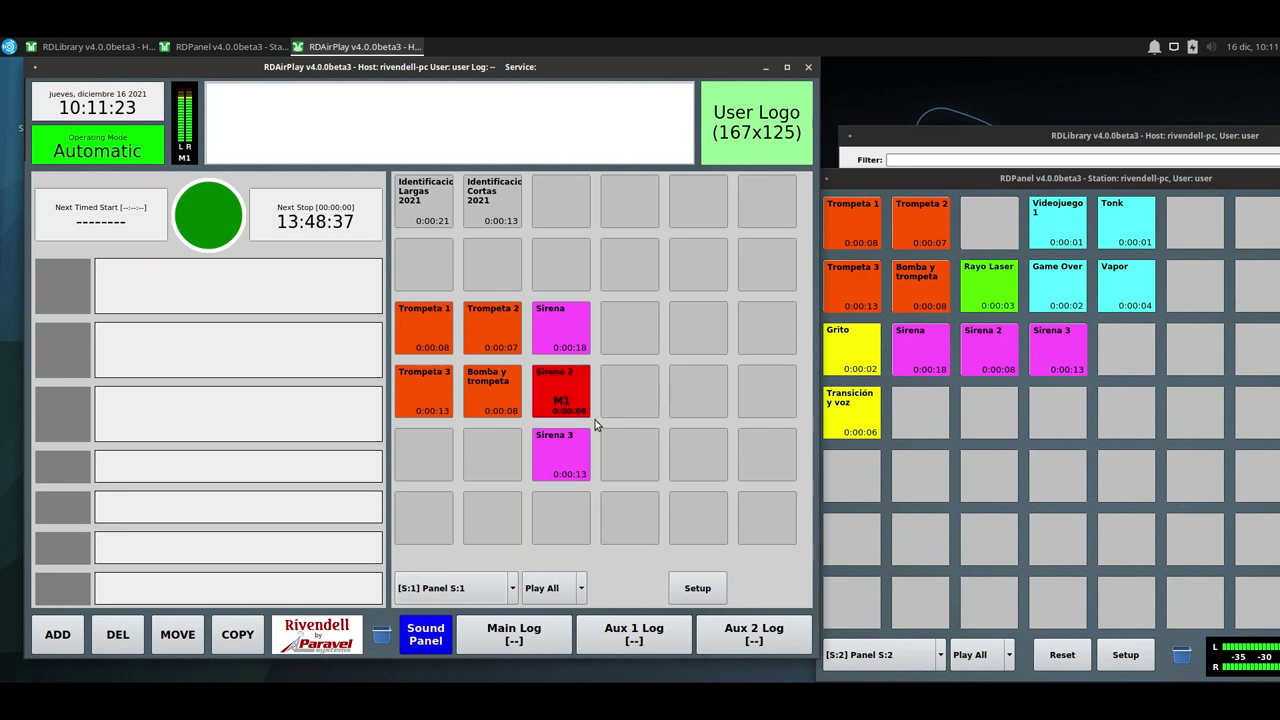
pyautogui.click(568, 398)
pyautogui.click(564, 343)
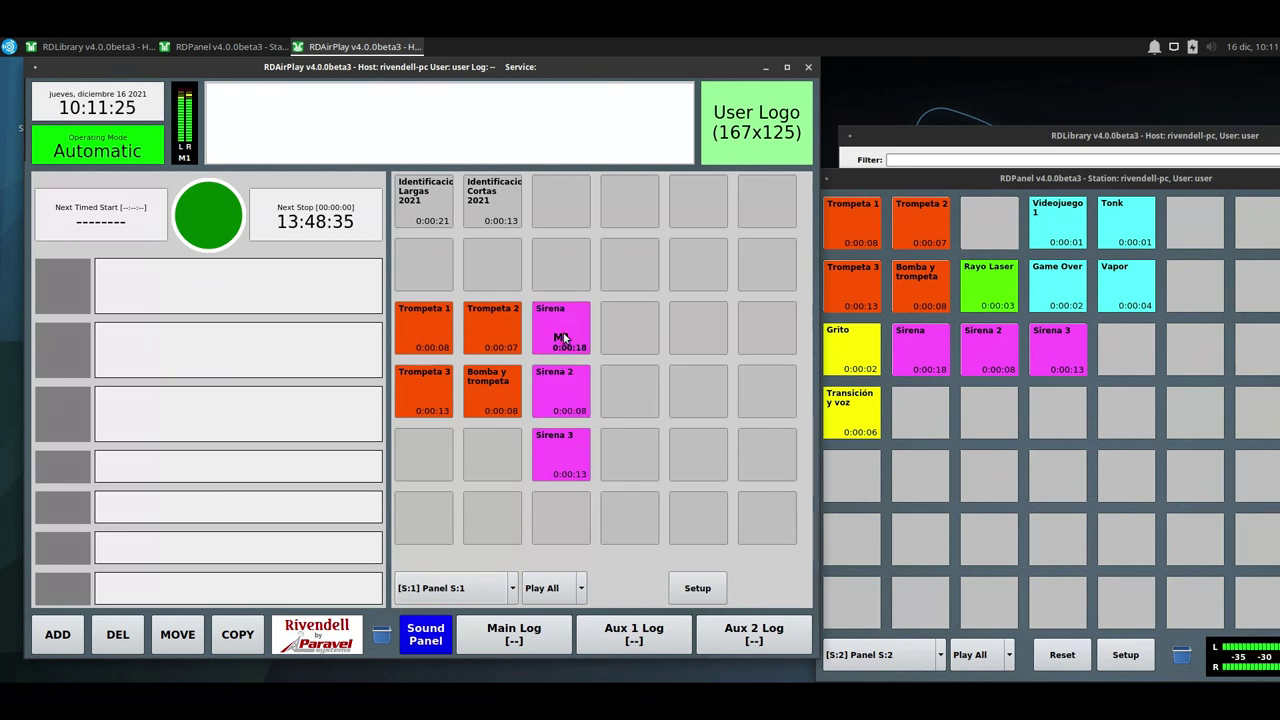
pyautogui.click(563, 338)
pyautogui.click(540, 630)
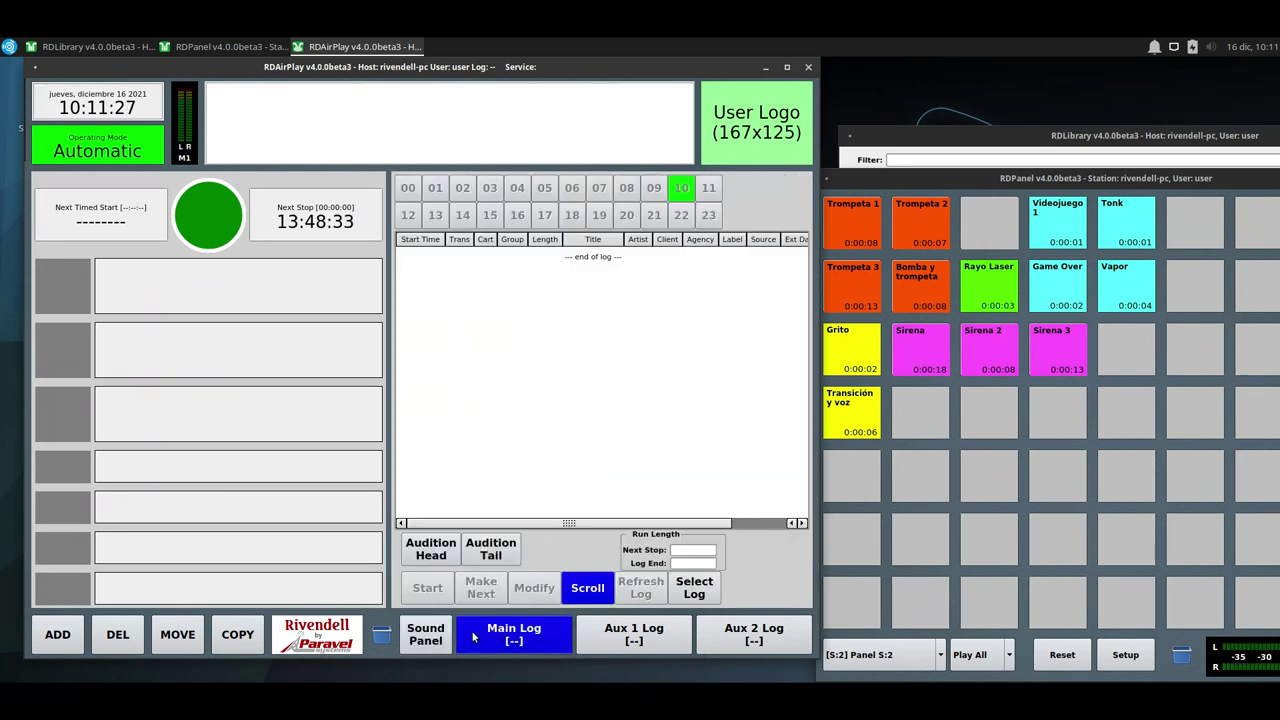
# Return RDAirPlay to its sound panel, shift RDPanel left, and bring up the Rivendell programs menu.
pyautogui.click(425, 634)
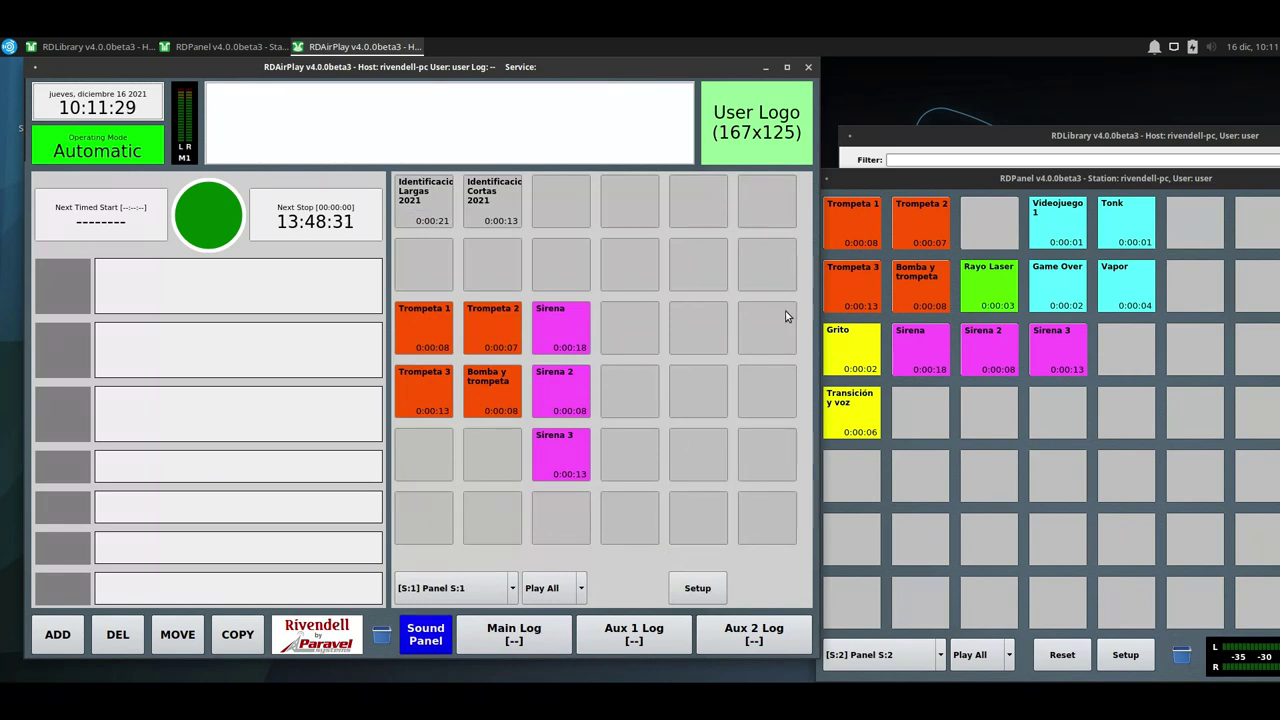
pyautogui.moveTo(900, 180); pyautogui.dragTo(699, 173)
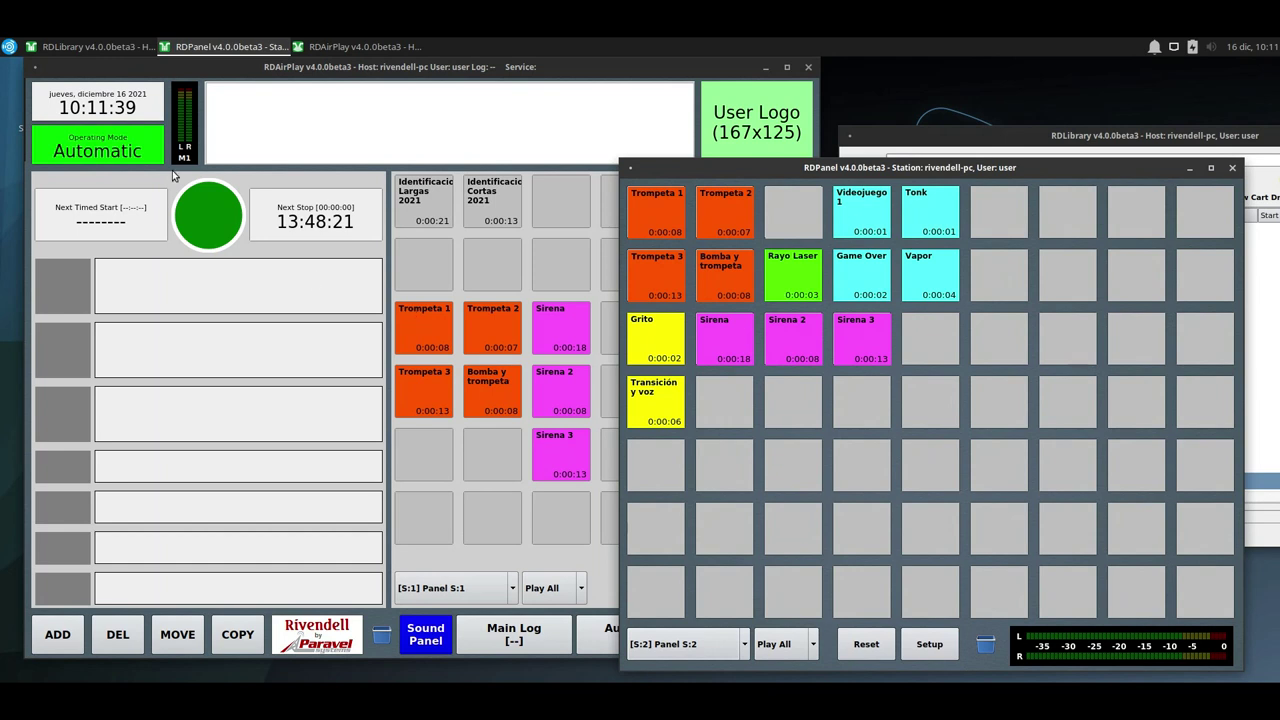
pyautogui.click(8, 46)
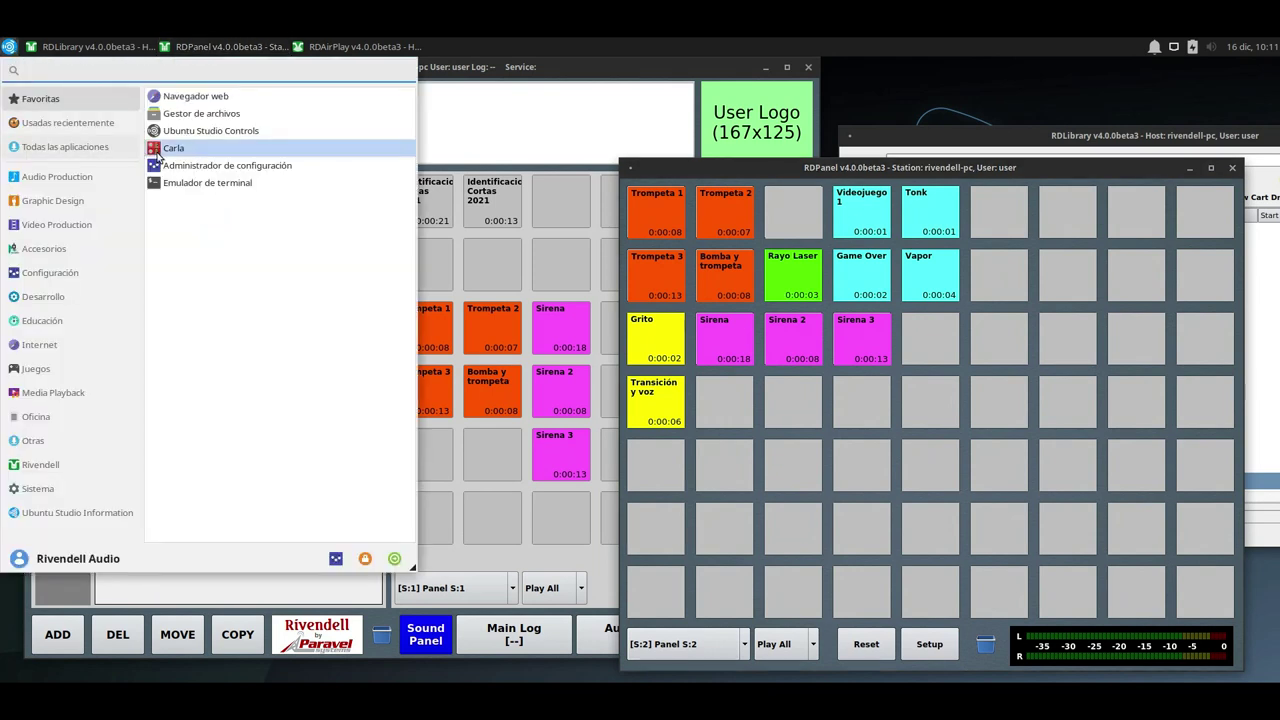
pyautogui.click(62, 468)
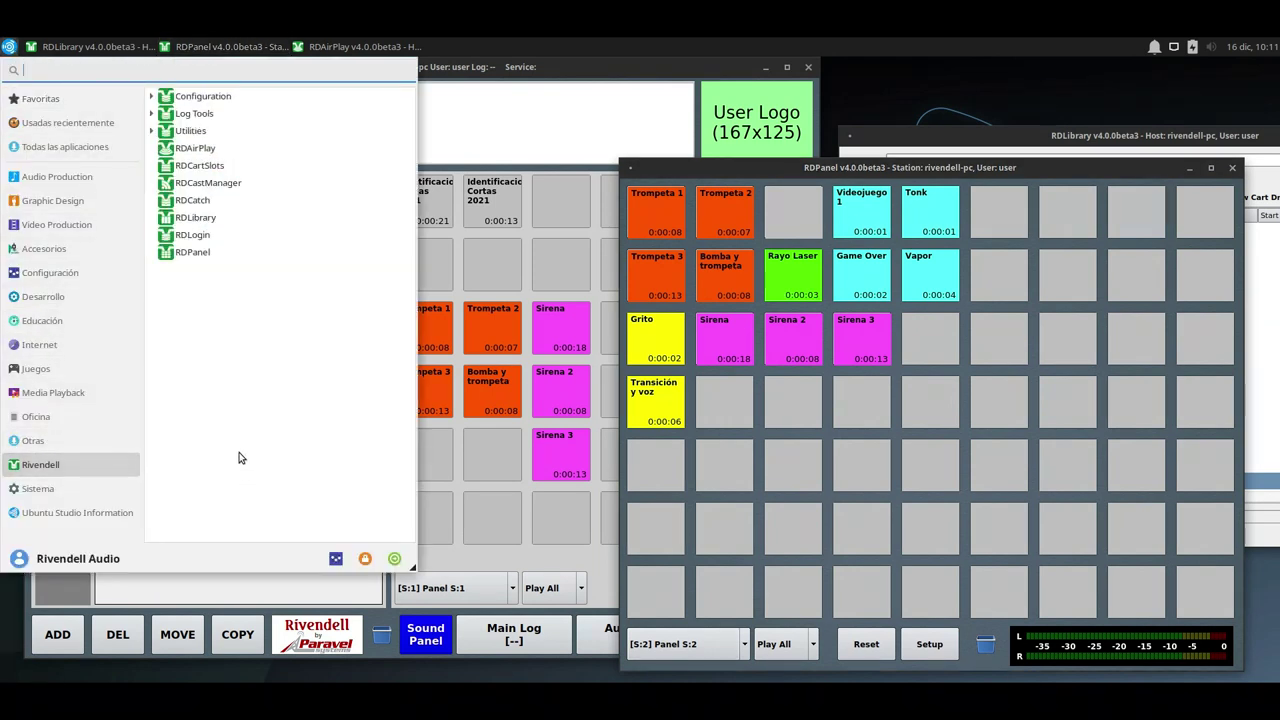
# Launch RDCartSlots, reposition its window, and bring up cart selection for slot 1.
pyautogui.click(226, 170)
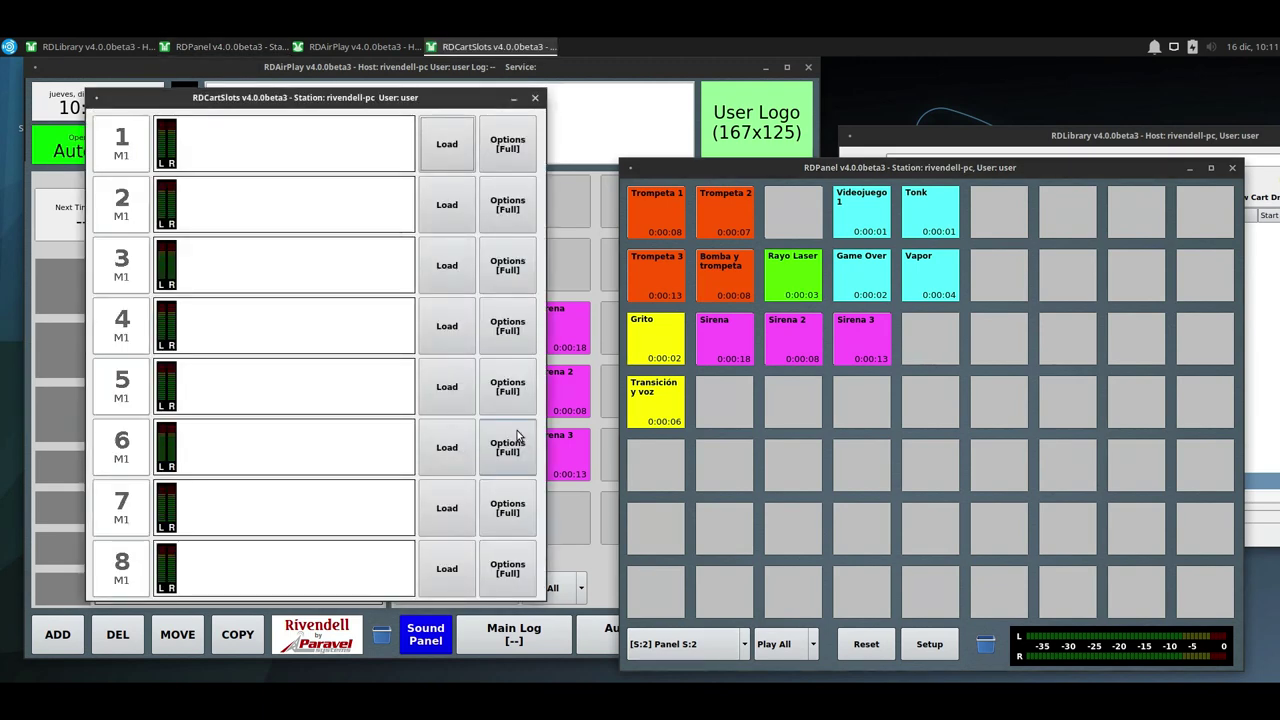
pyautogui.moveTo(380, 97); pyautogui.dragTo(695, 110)
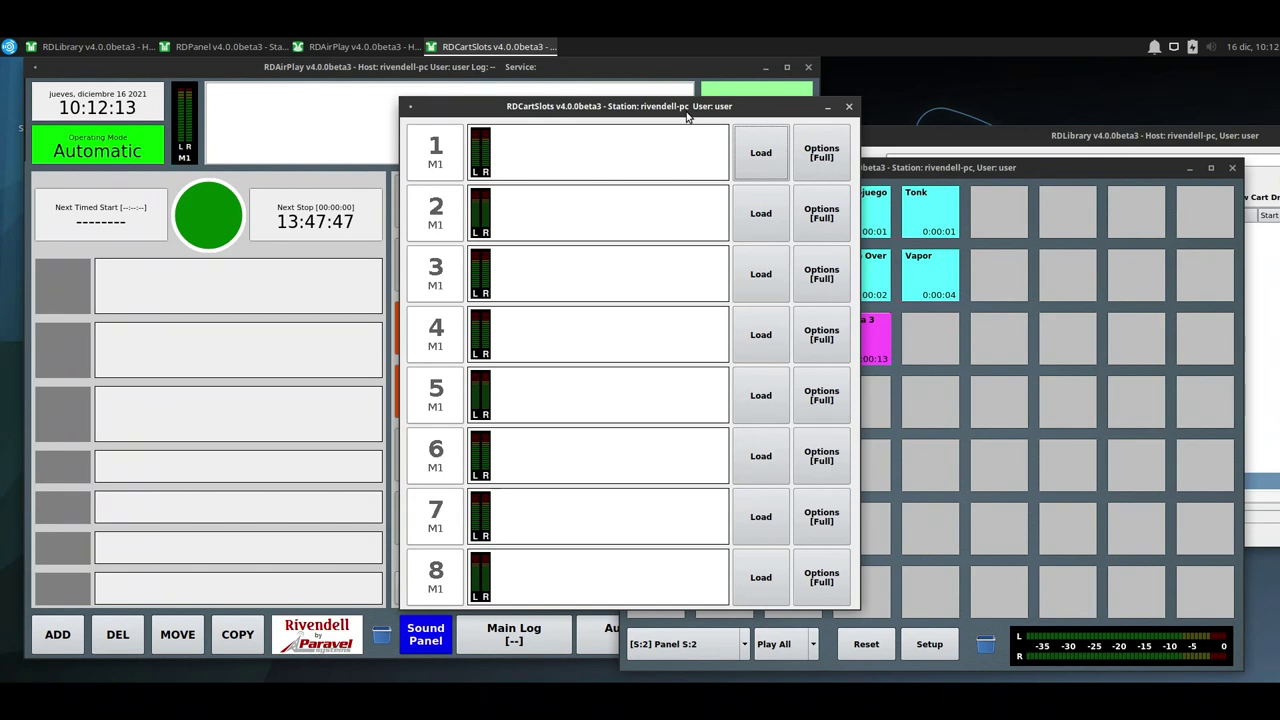
pyautogui.moveTo(687, 117); pyautogui.dragTo(667, 133)
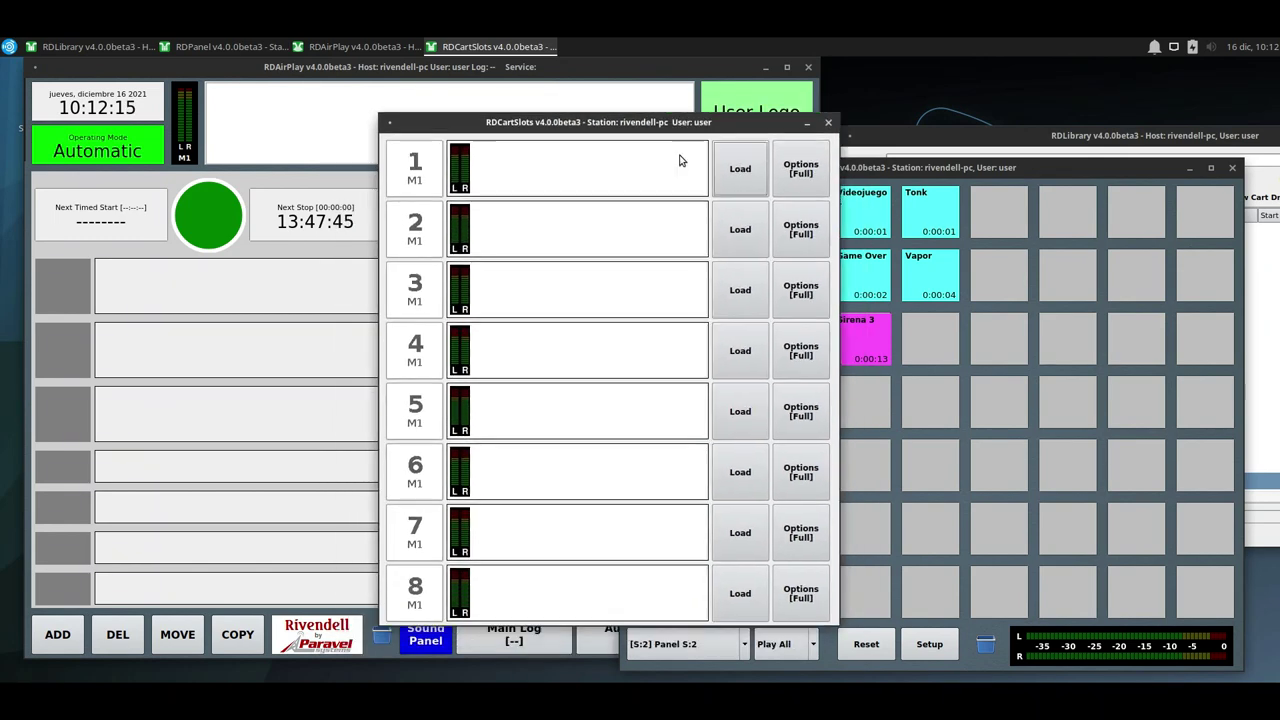
pyautogui.click(738, 189)
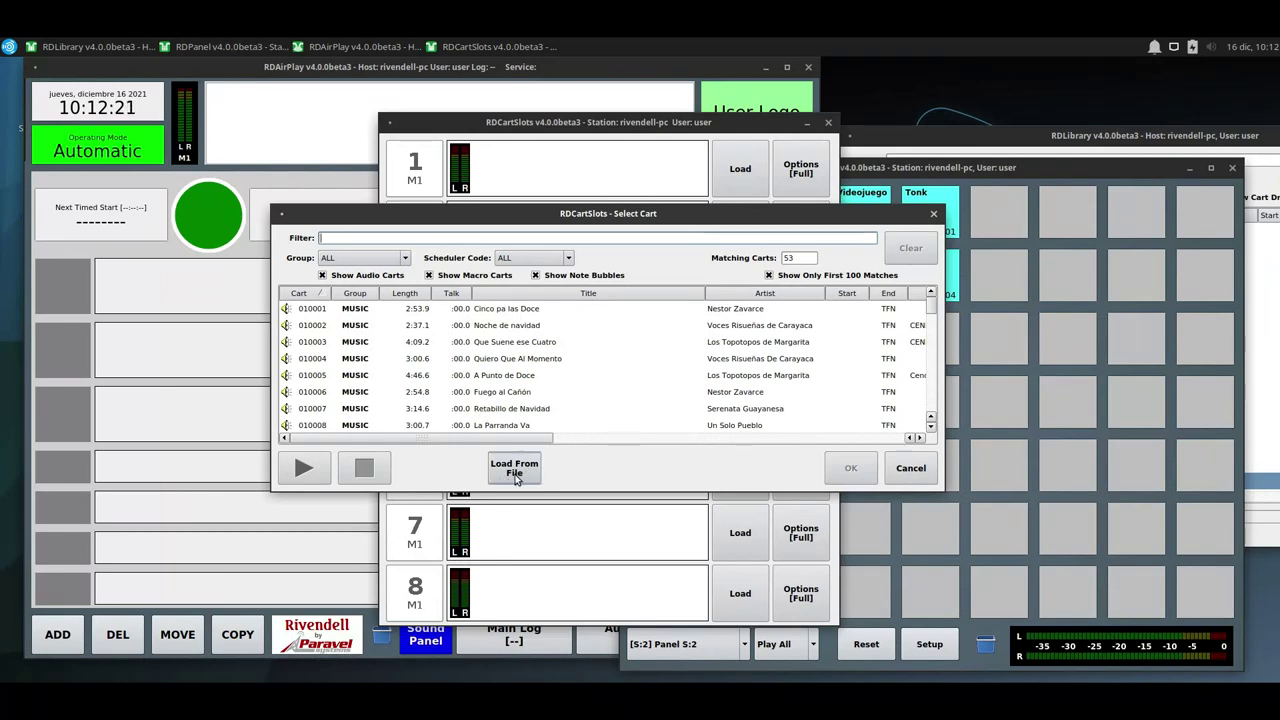
# Browse to the music_import folder for a file import and widen the file size column.
pyautogui.click(516, 474)
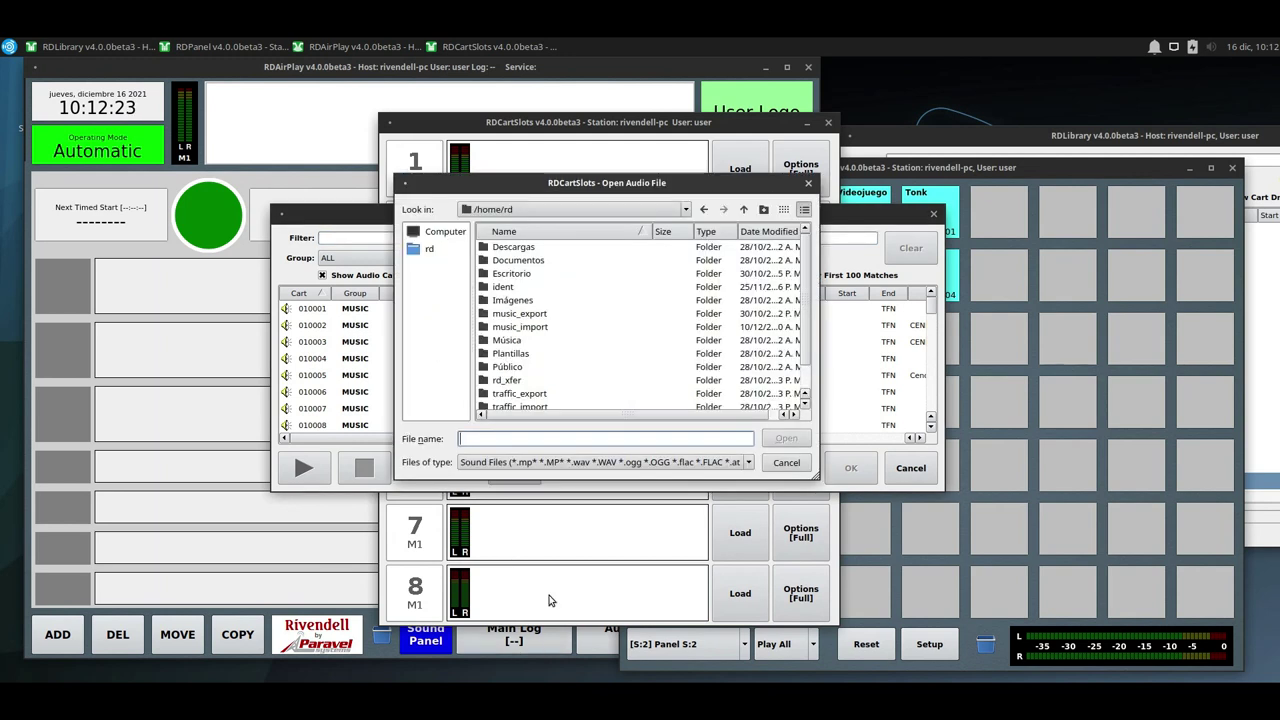
pyautogui.click(536, 330)
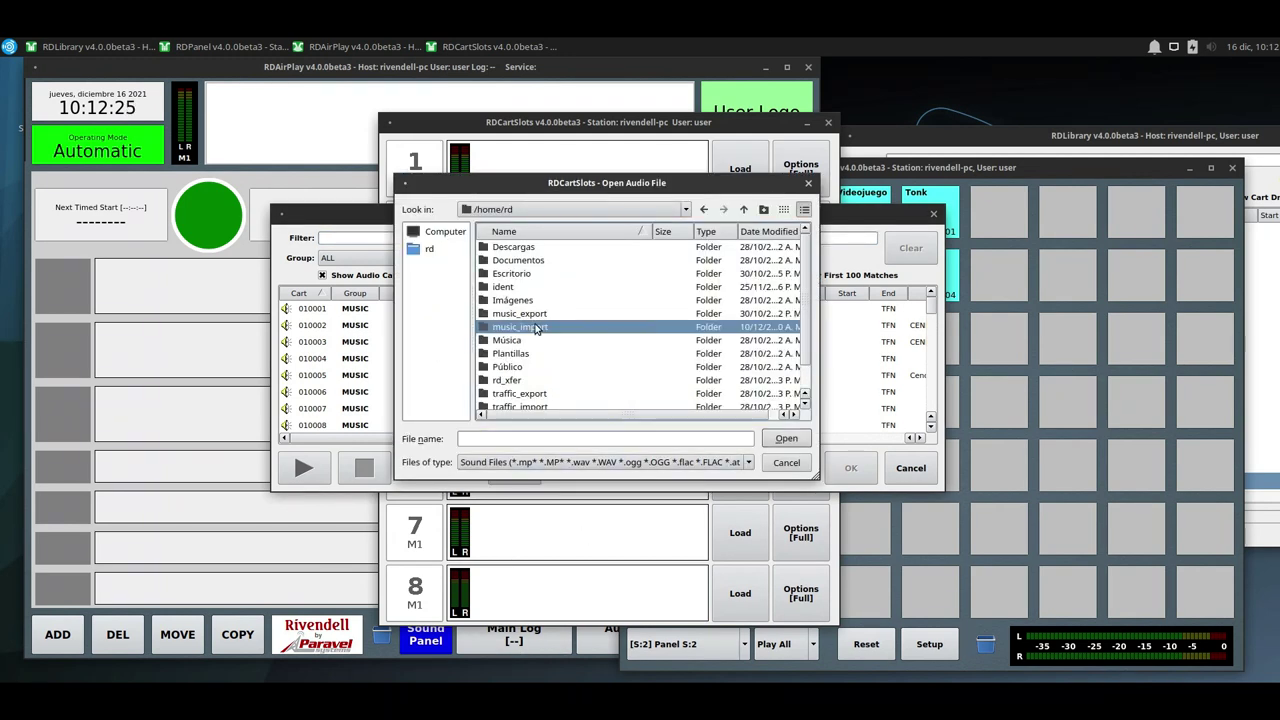
pyautogui.doubleClick(536, 330)
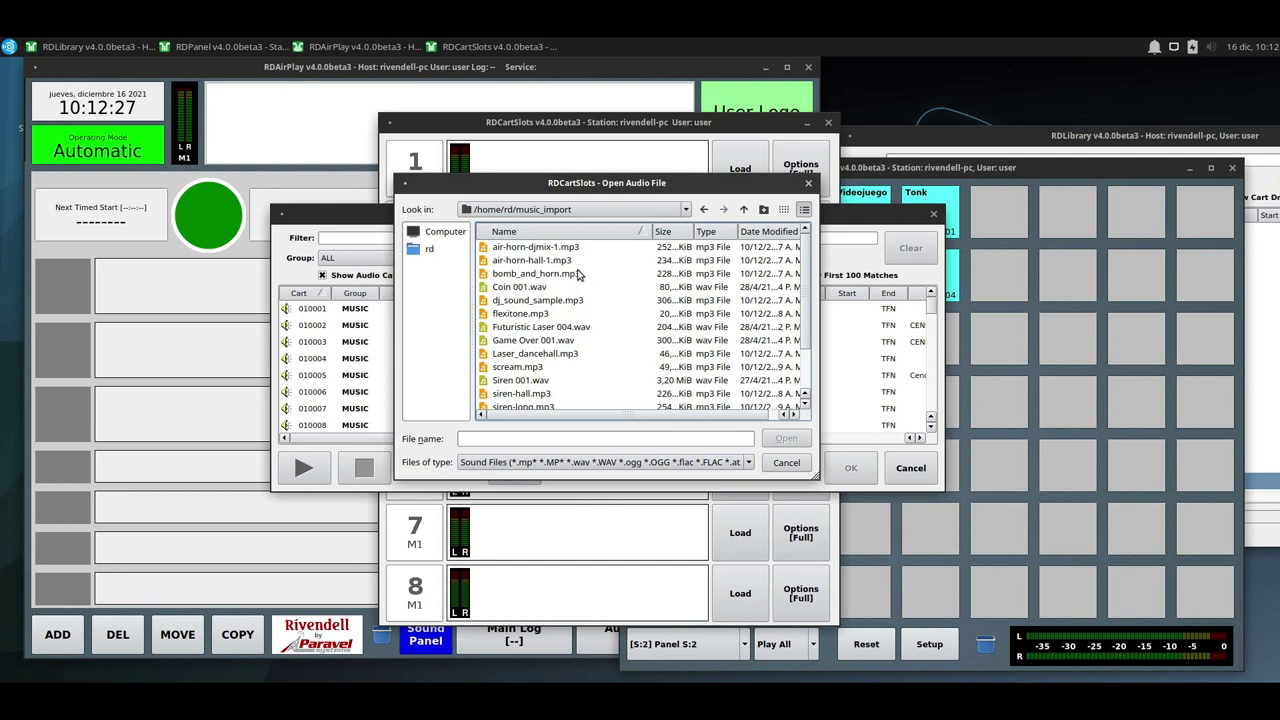
pyautogui.scroll(-2, 557, 385)
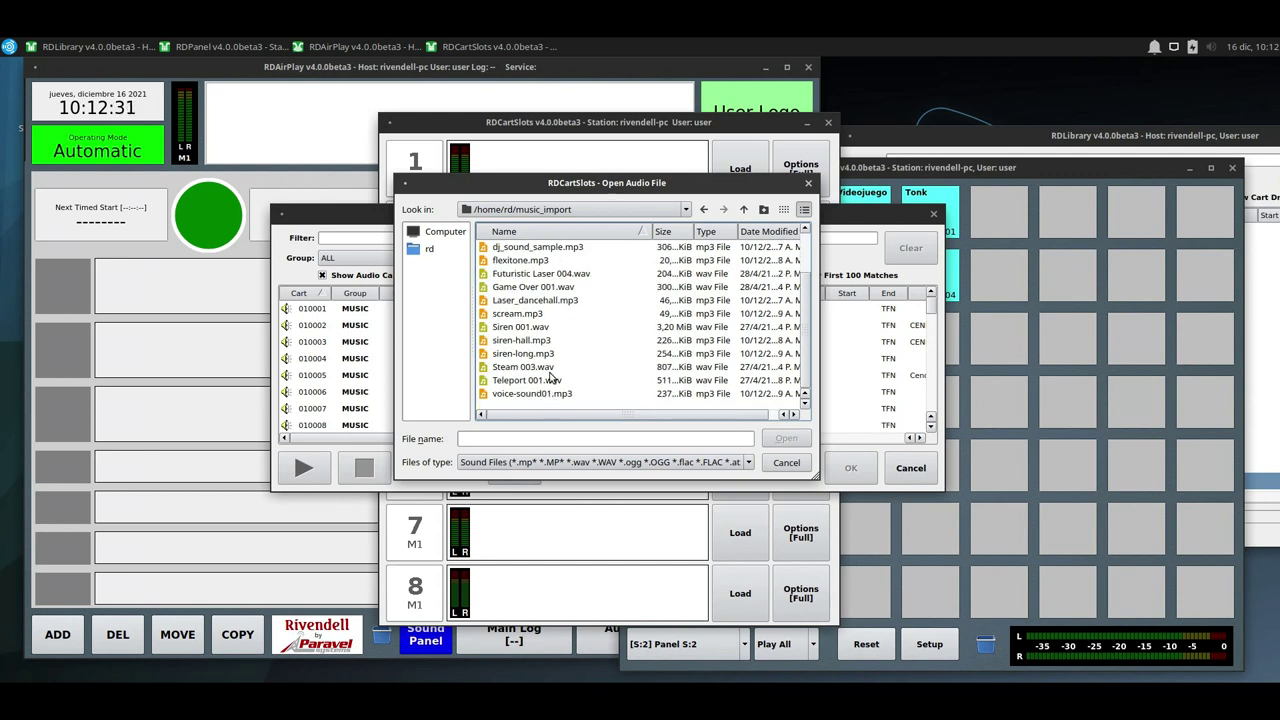
pyautogui.scroll(1, 549, 371)
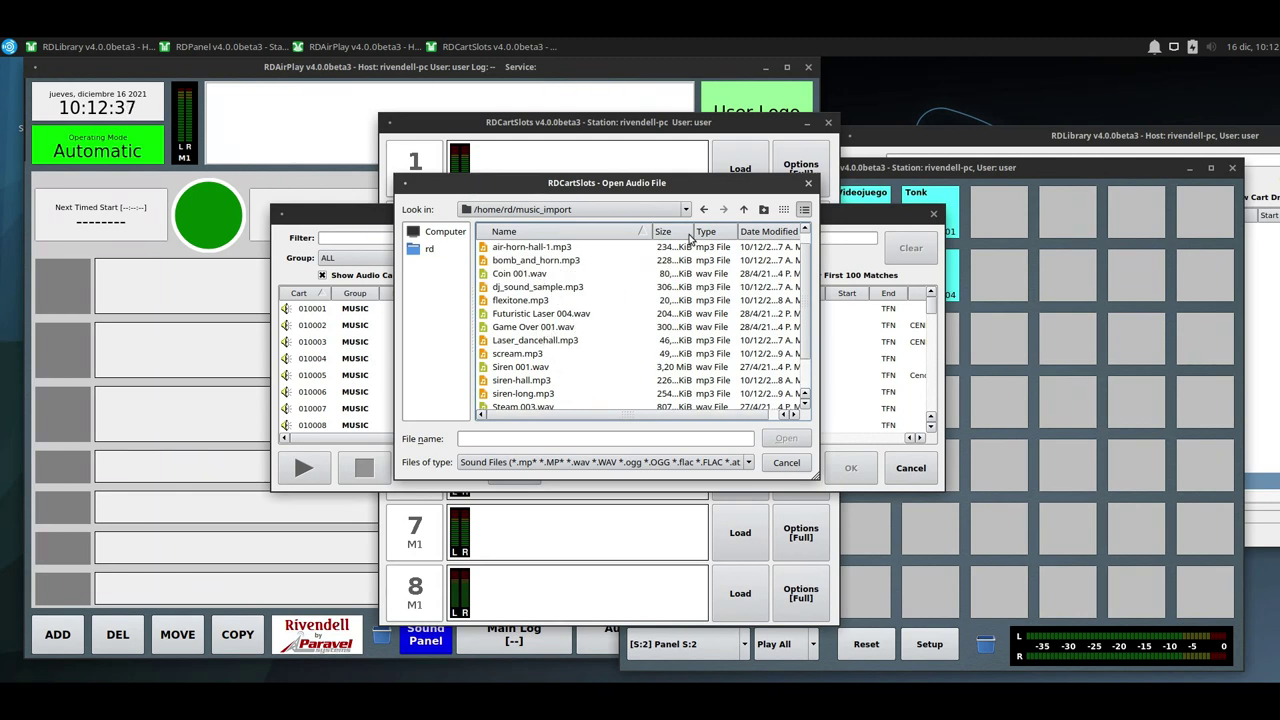
pyautogui.moveTo(695, 231); pyautogui.dragTo(718, 231)
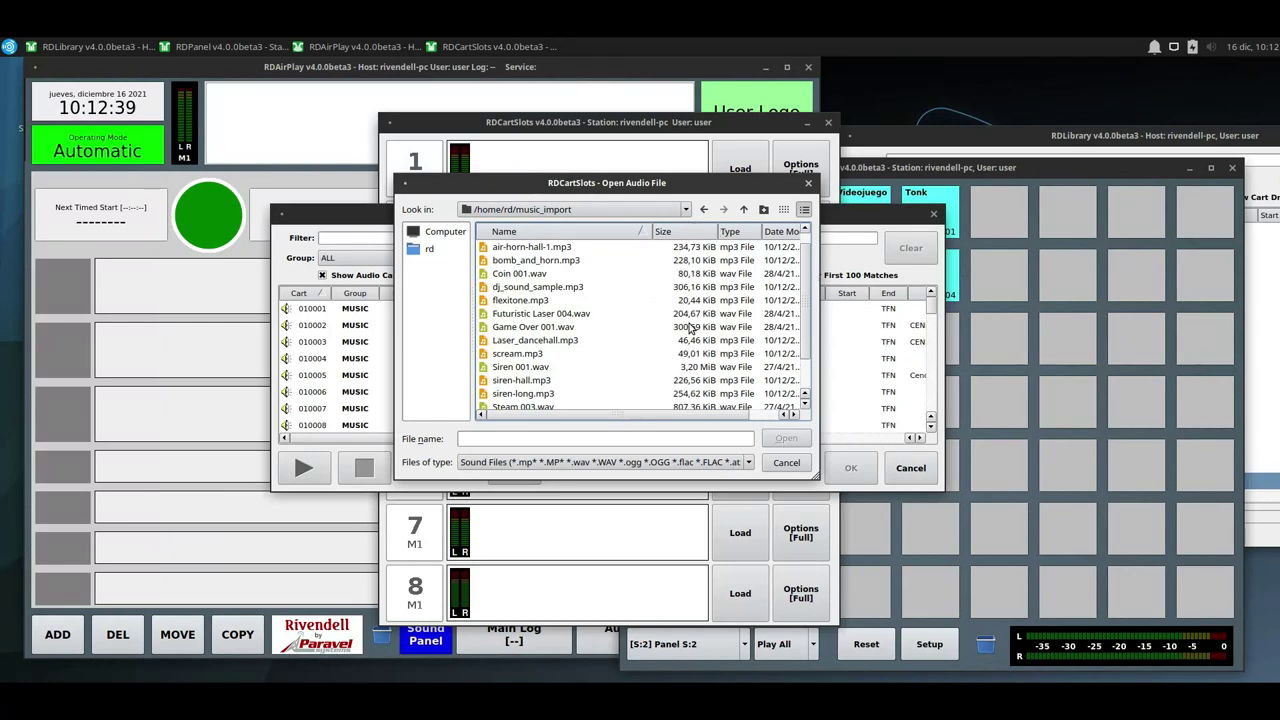
# Try importing siren-hall.mp3 into slot 1, dismiss the no-free-cart error, and cancel cart selection.
pyautogui.click(570, 408)
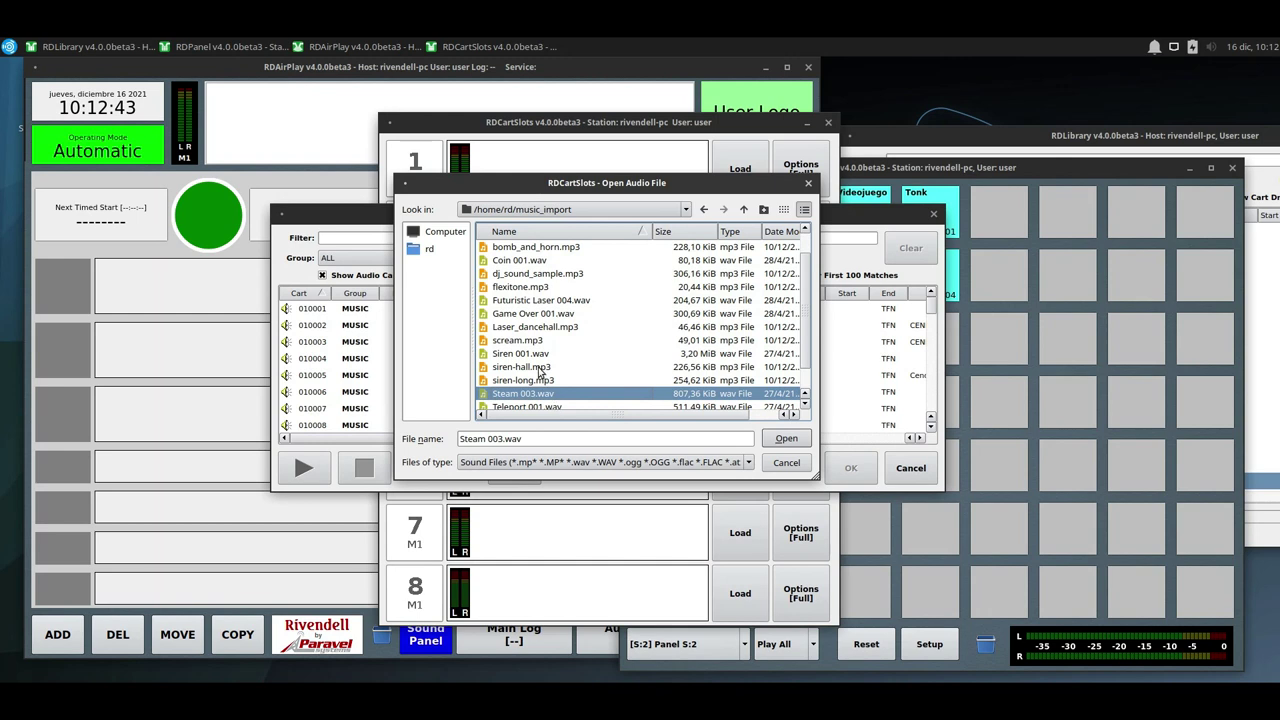
pyautogui.doubleClick(540, 368)
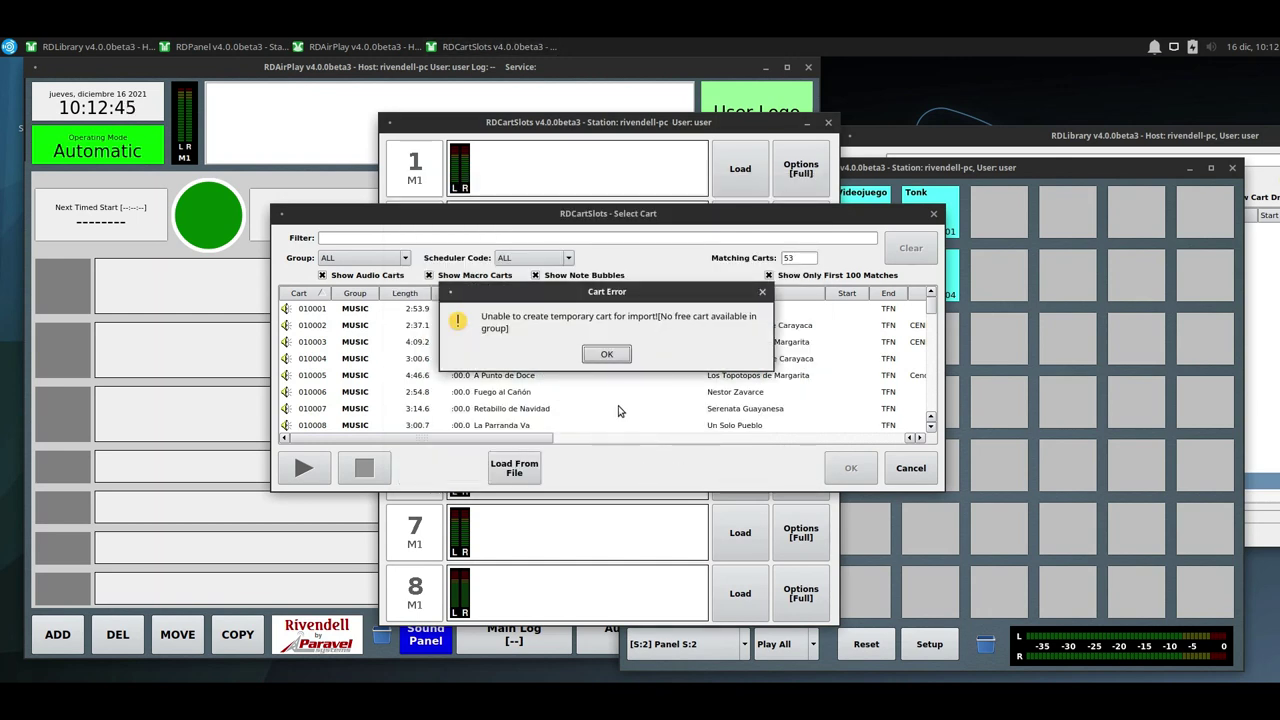
pyautogui.click(607, 356)
pyautogui.click(606, 356)
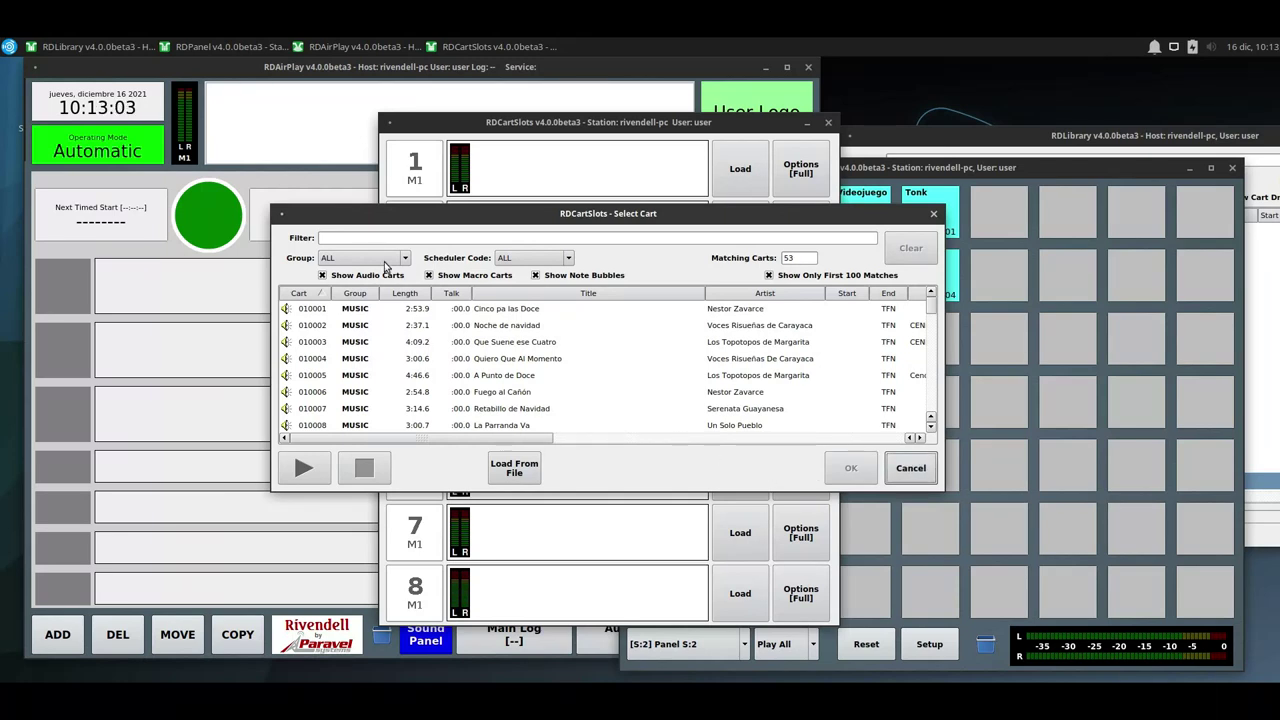
pyautogui.click(906, 472)
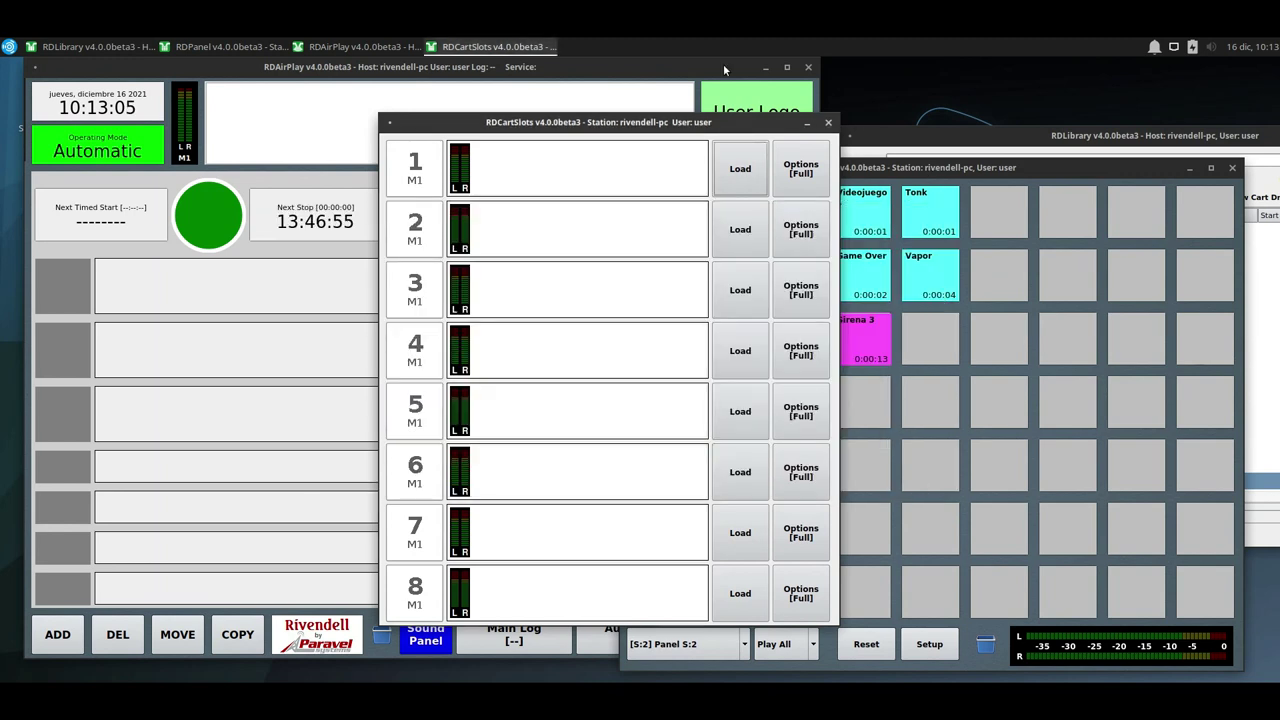
# Launch RDAdmin via the 'rdadmin' menu search, log in as administrator, and open Manage Groups.
pyautogui.click(8, 46)
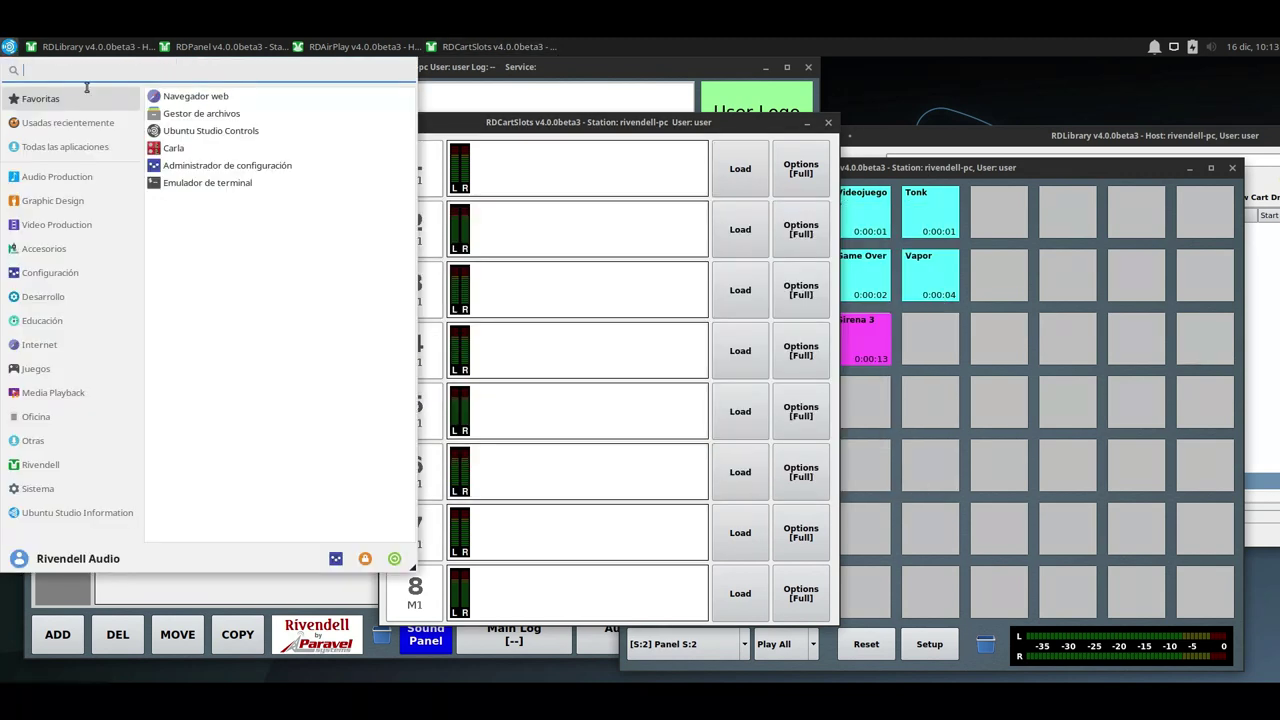
pyautogui.write('rdadmin')
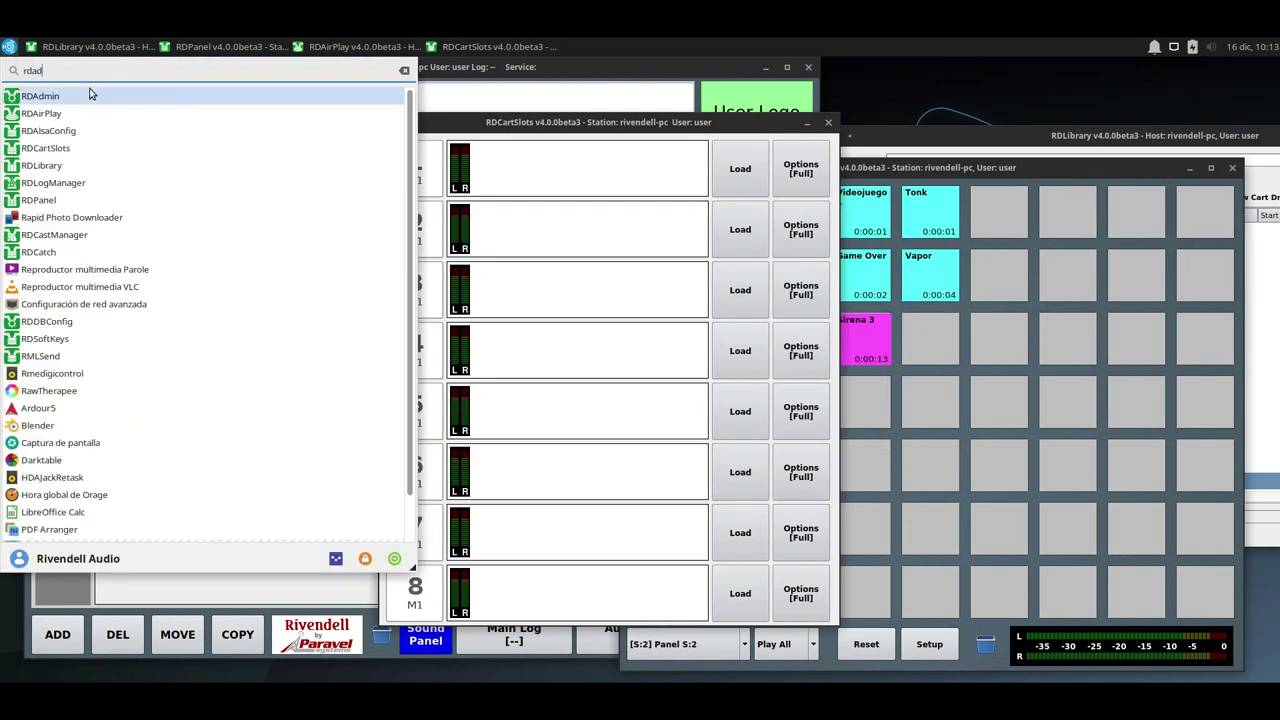
pyautogui.click(90, 96)
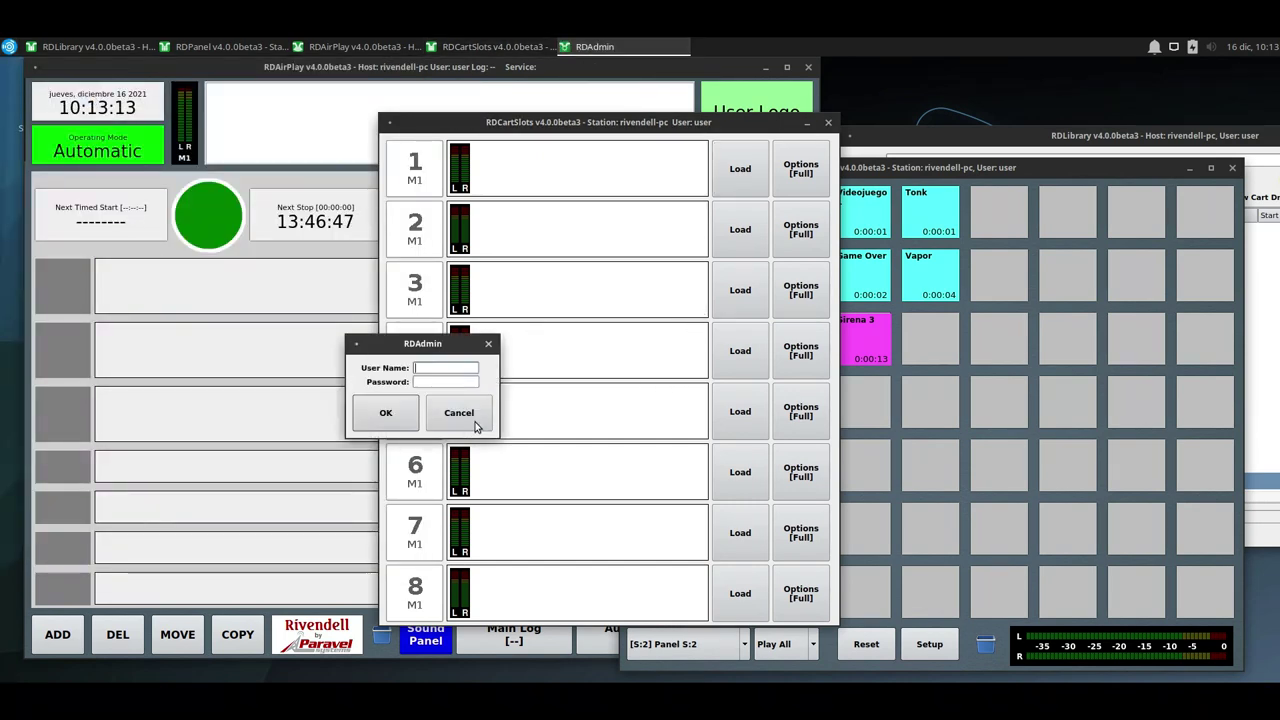
pyautogui.write('admin')
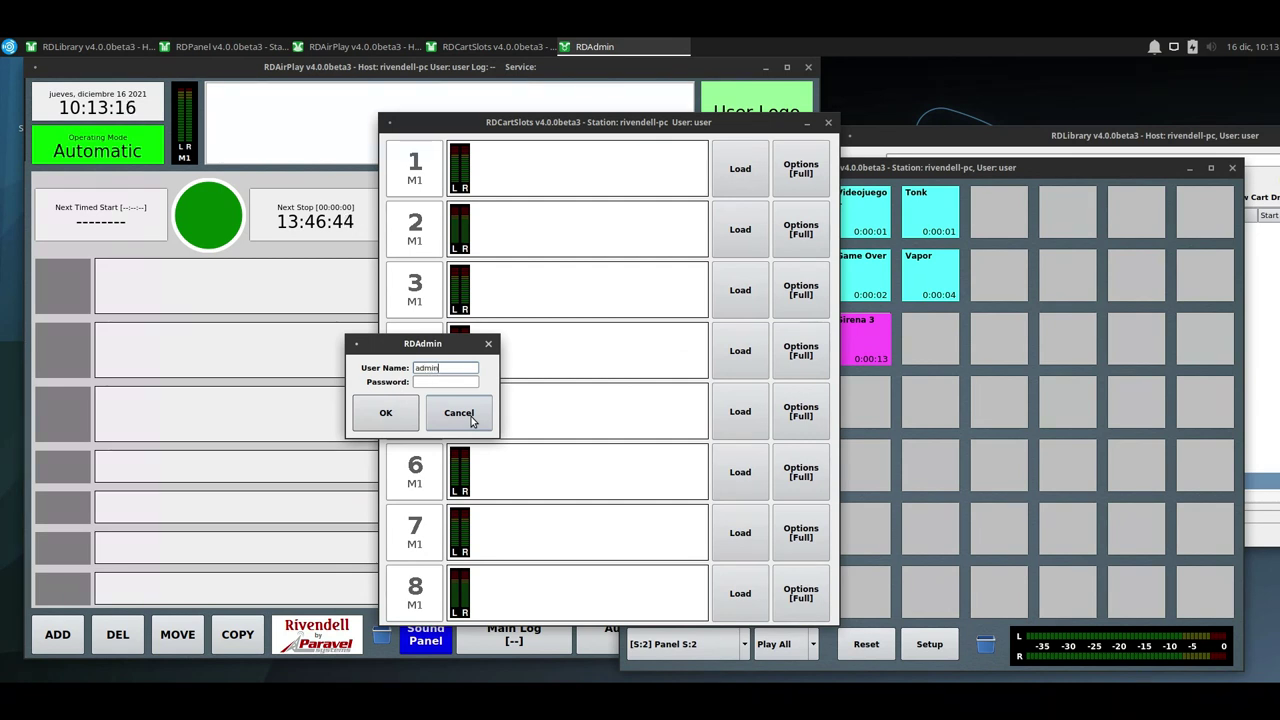
pyautogui.press('Return')
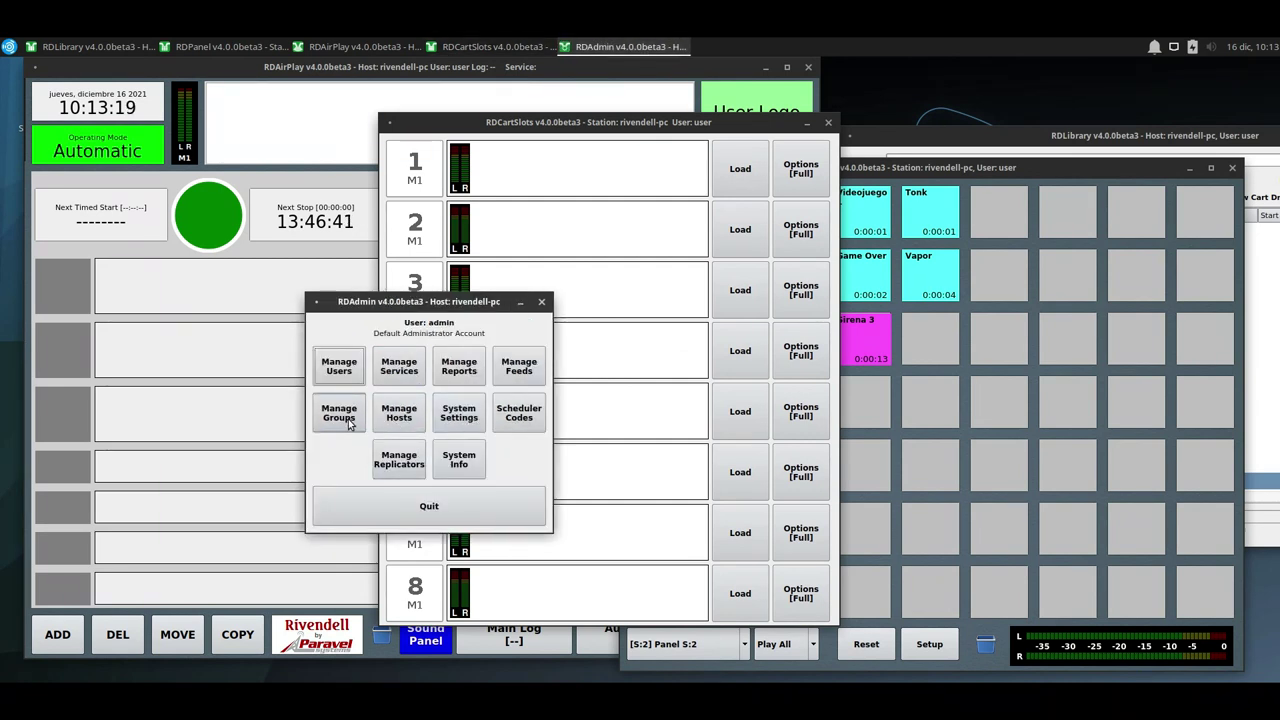
pyautogui.click(340, 420)
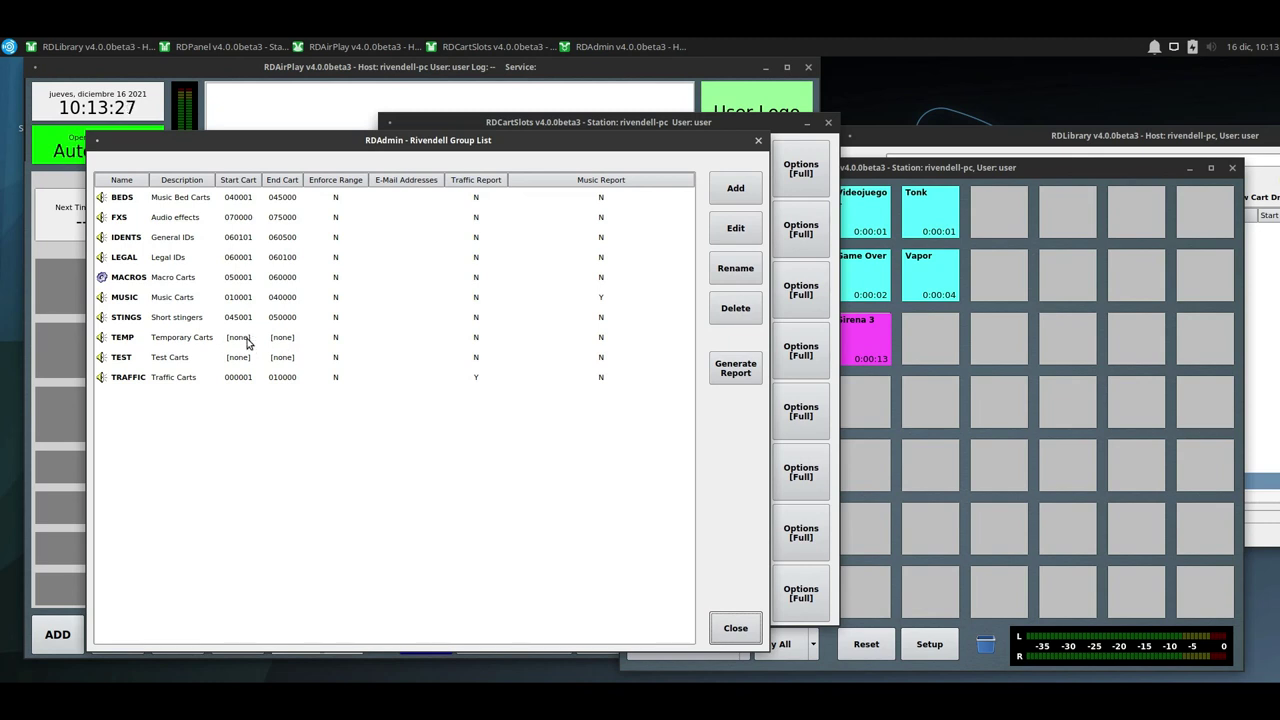
# Set the TEMP group's default cart number range to 075001–080000 and close the Group List.
pyautogui.doubleClick(257, 344)
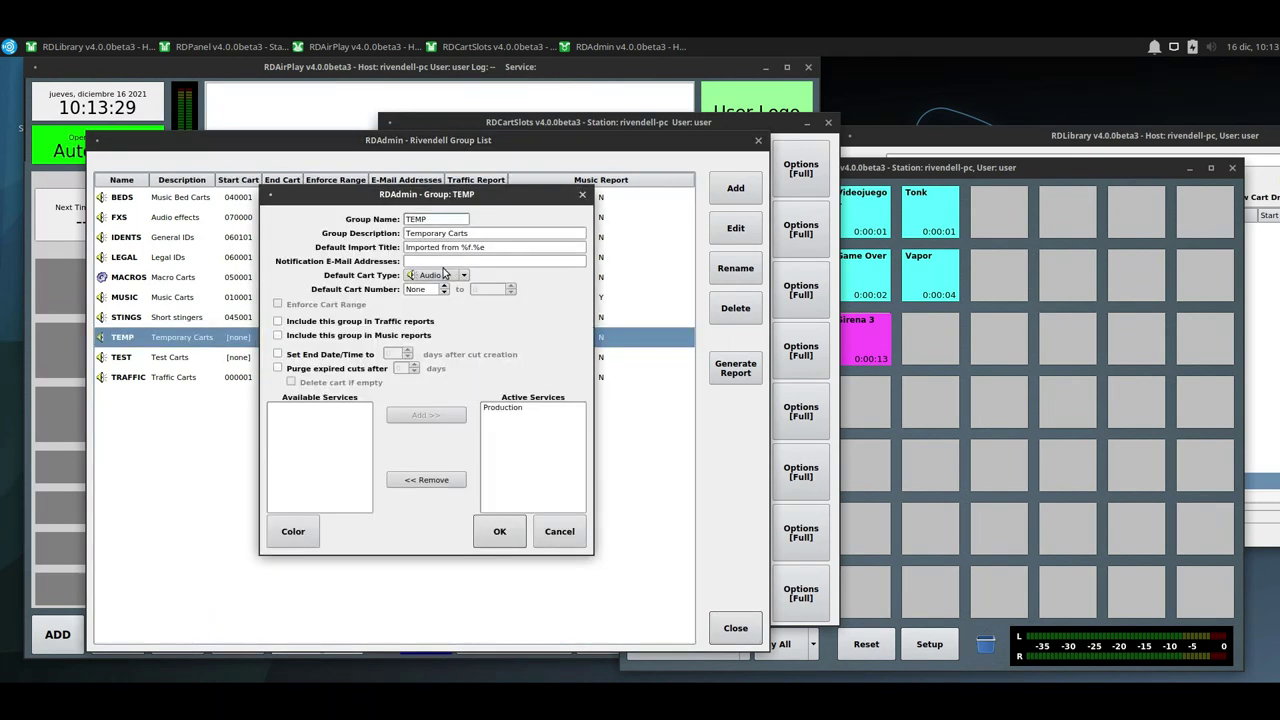
pyautogui.click(419, 288)
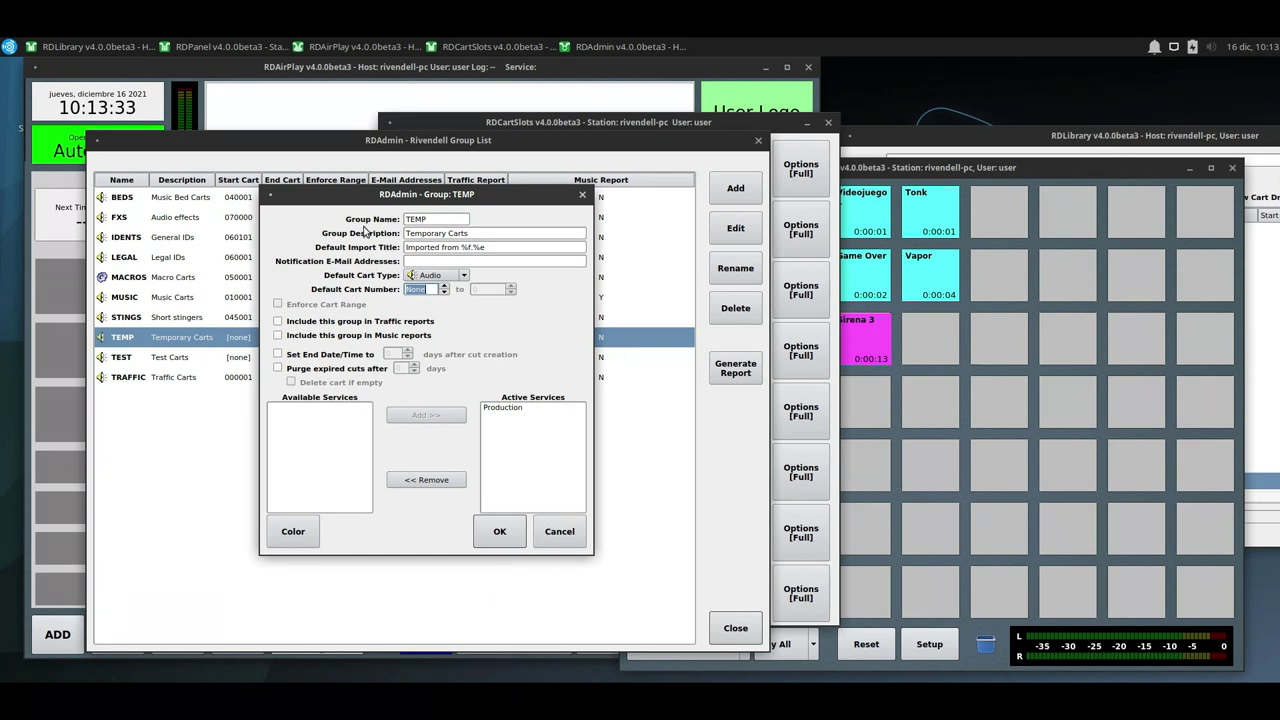
pyautogui.moveTo(366, 200); pyautogui.dragTo(383, 221)
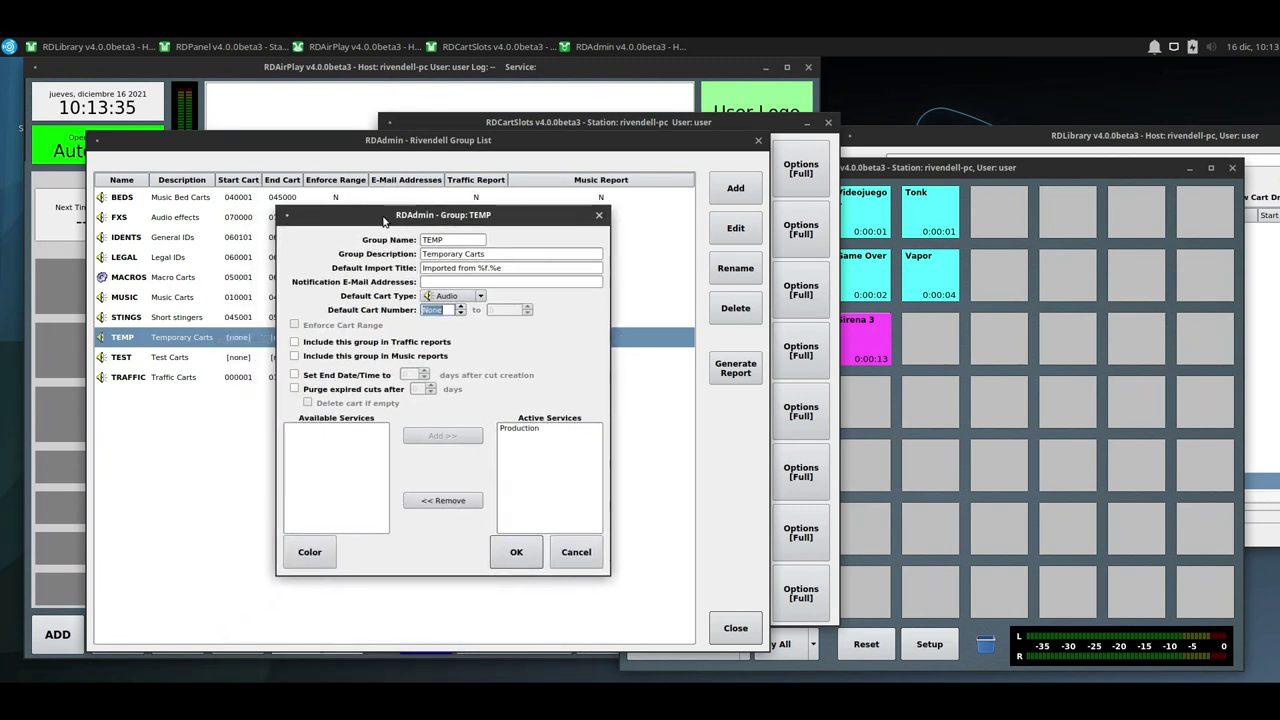
pyautogui.write('75001')
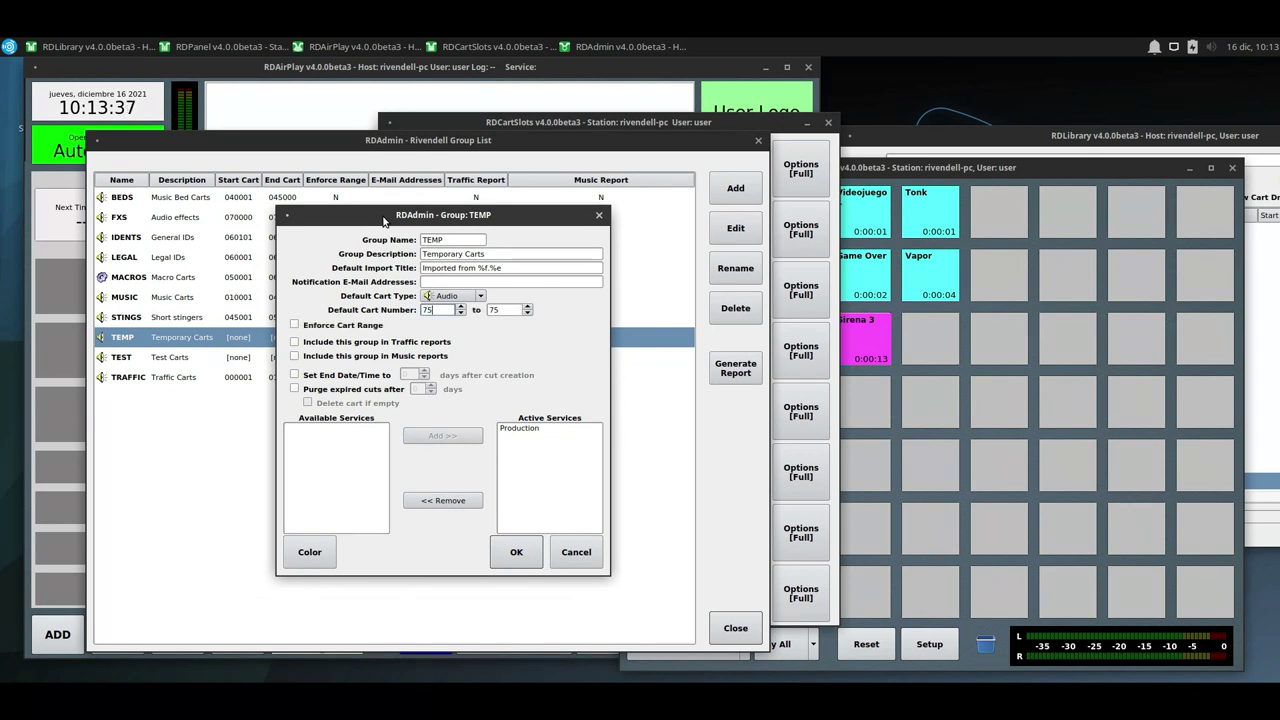
pyautogui.doubleClick(503, 310)
pyautogui.write('8')
pyautogui.write('0000')
pyautogui.click(518, 560)
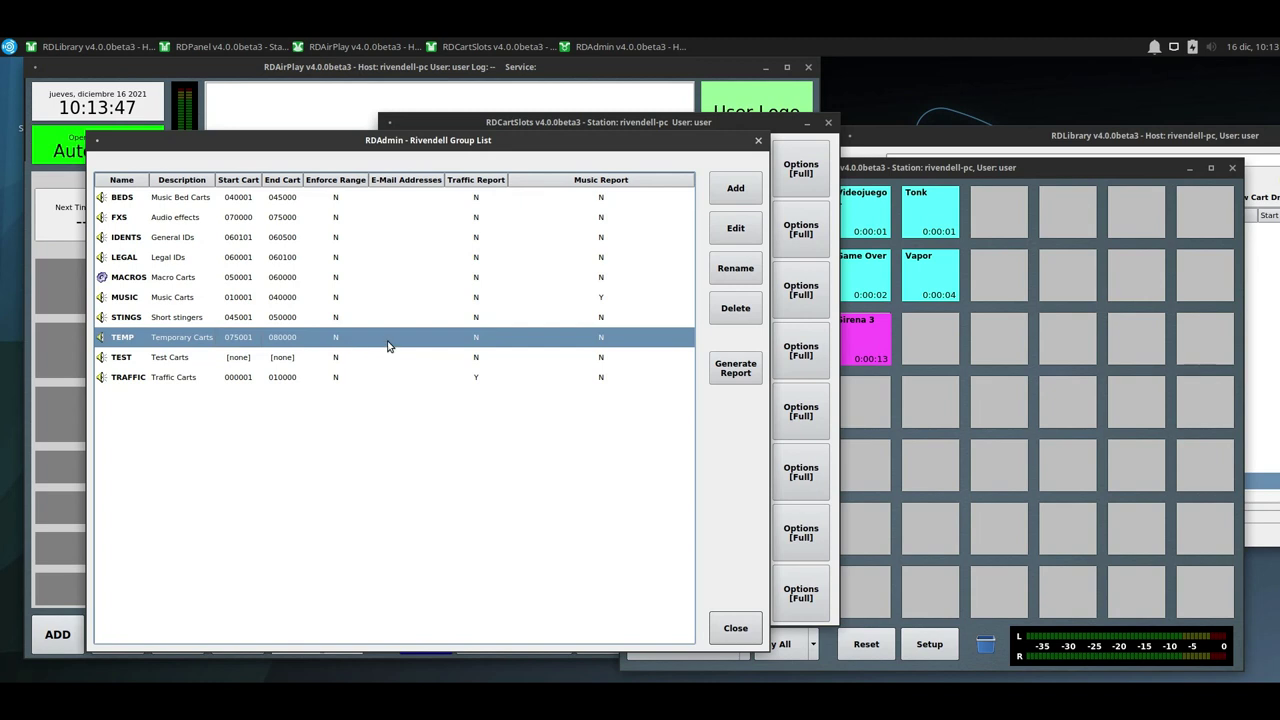
pyautogui.click(738, 630)
pyautogui.click(738, 630)
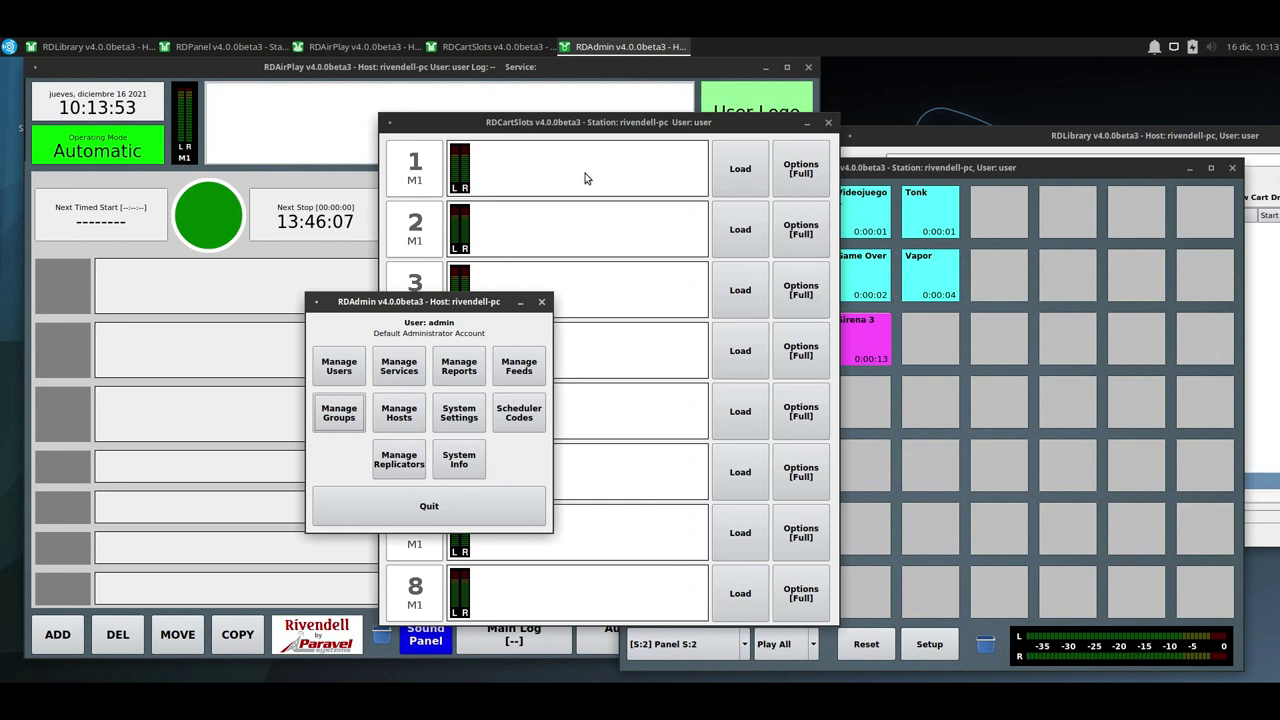
# Import air-horn-djmix-1.mp3 into slot 1 as TEMP cart 075001 and play it.
pyautogui.click(740, 168)
pyautogui.click(515, 489)
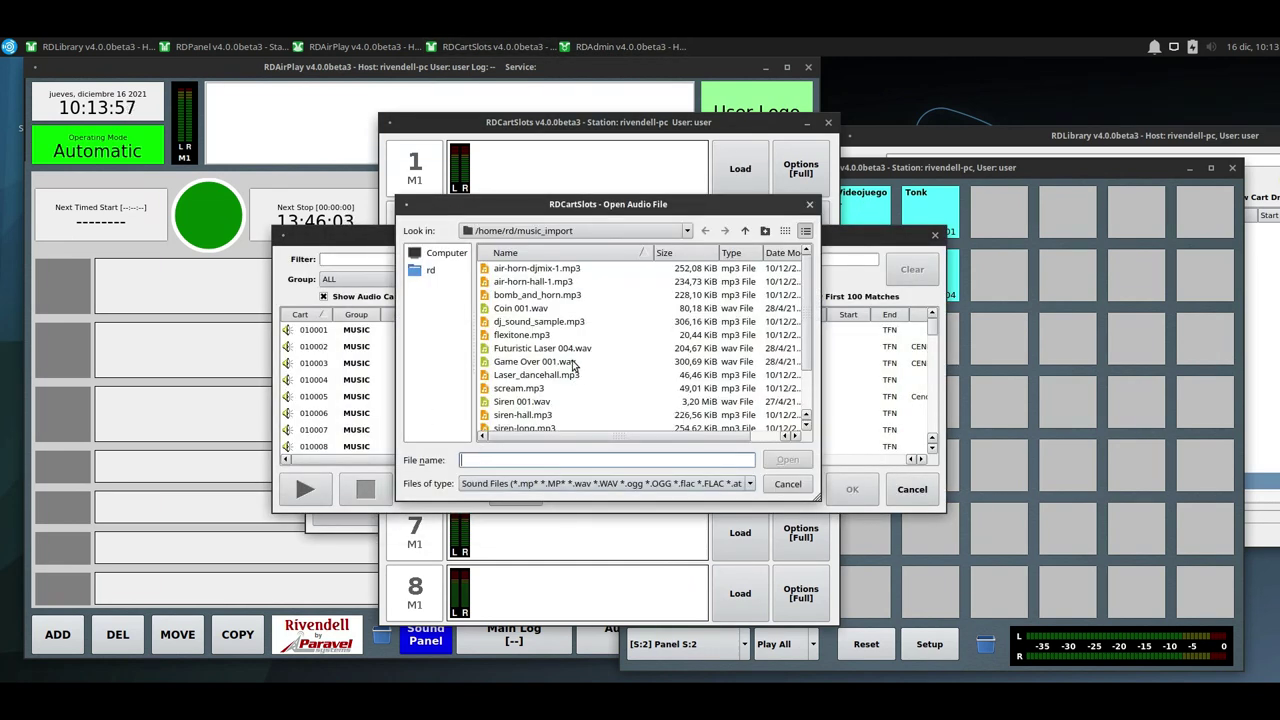
pyautogui.doubleClick(586, 270)
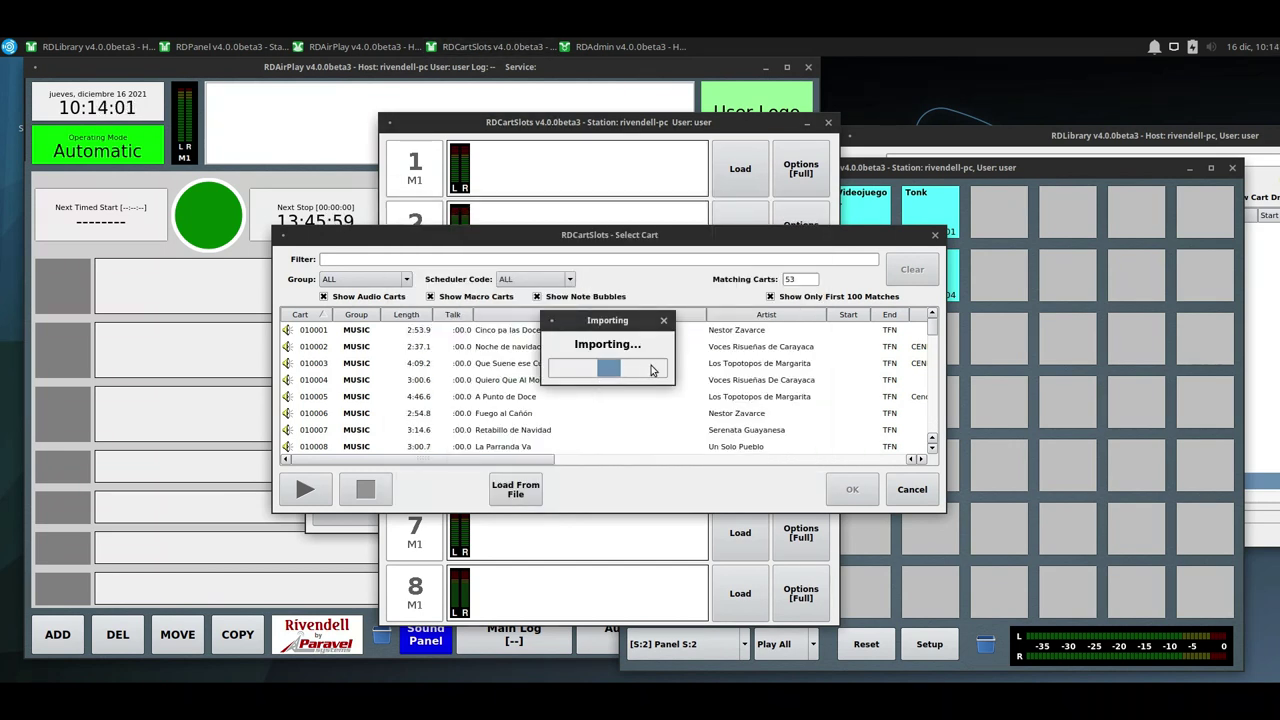
pyautogui.click(416, 185)
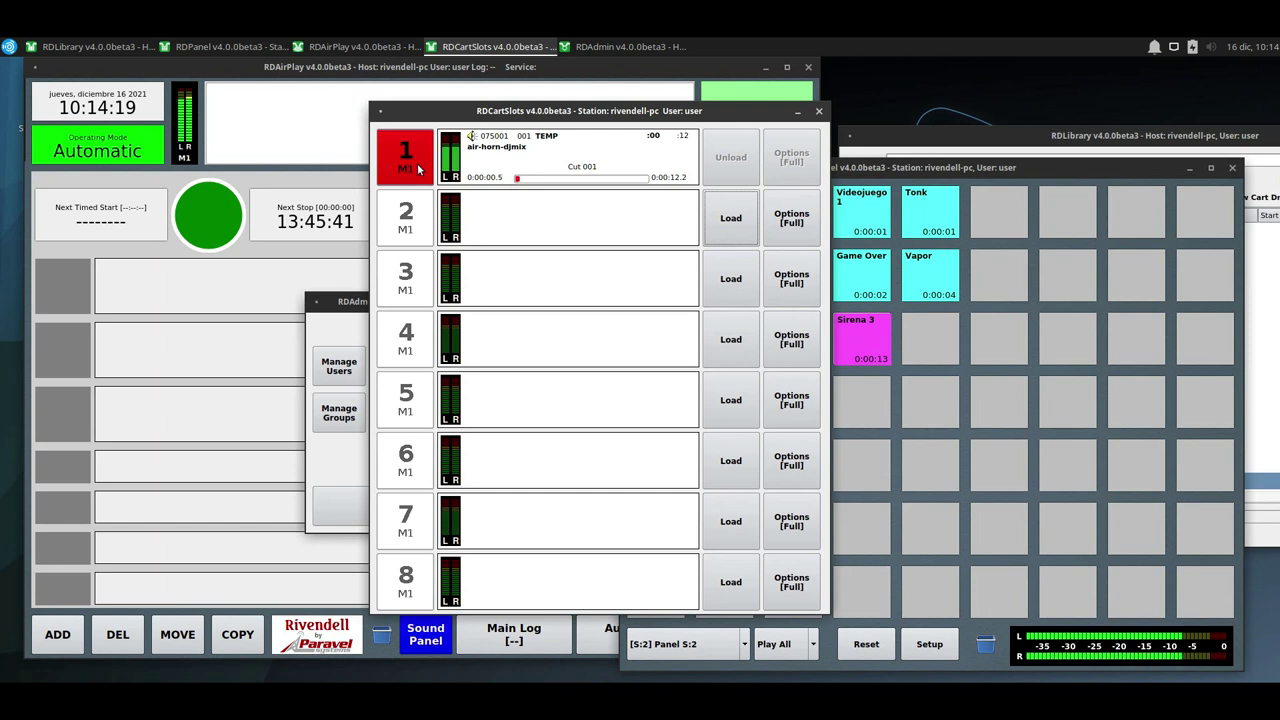
# Stop slot 1, keep its playout end on Restart Playout (Loop), and unload the air-horn-djmix cart.
pyautogui.click(417, 172)
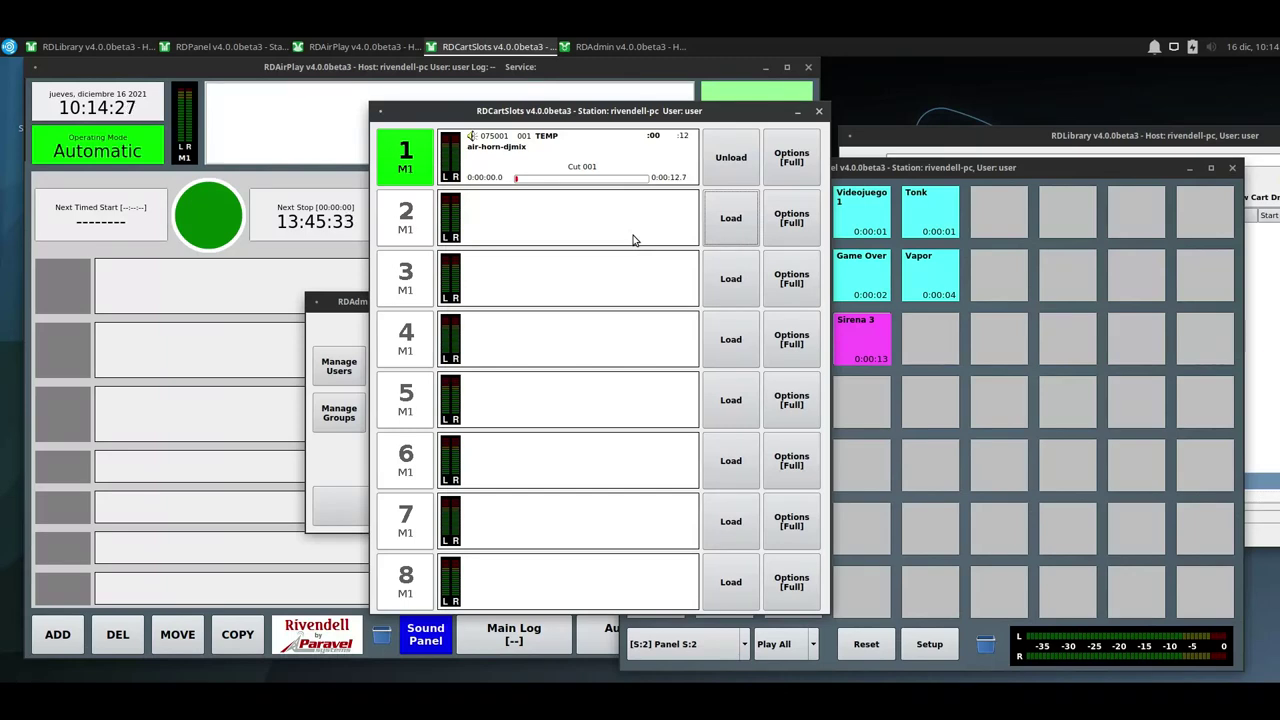
pyautogui.click(791, 157)
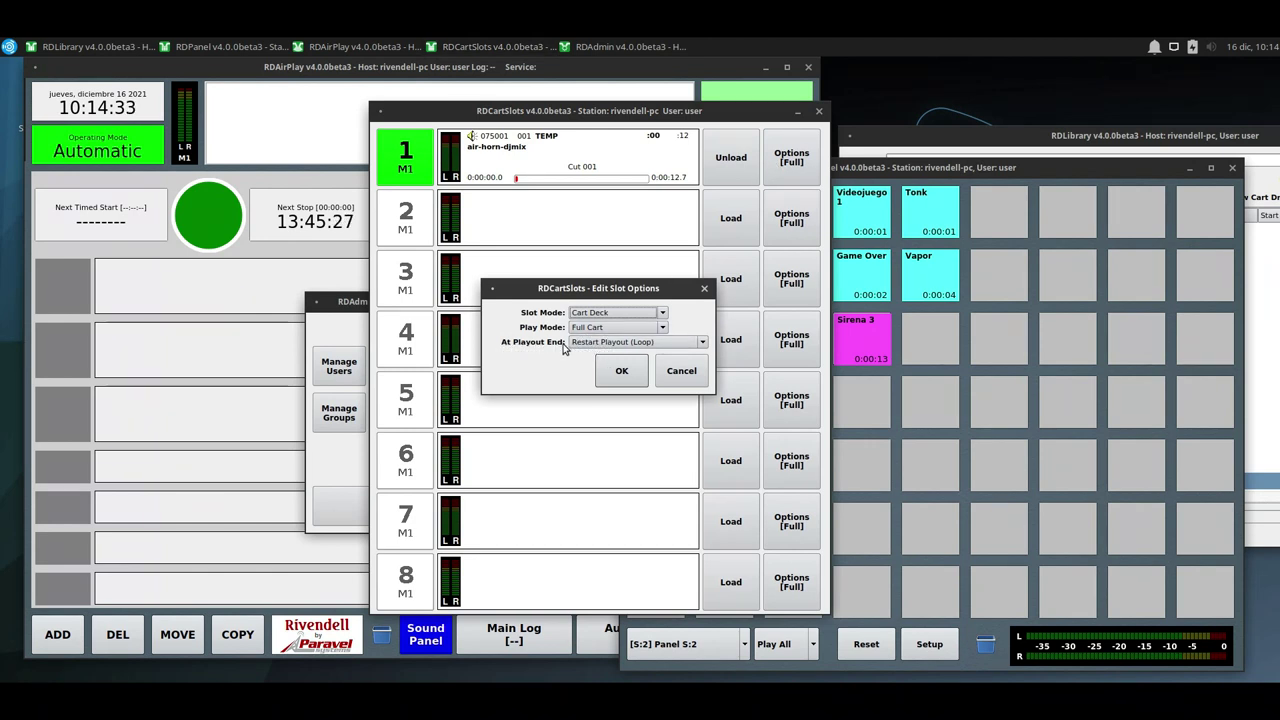
pyautogui.click(592, 342)
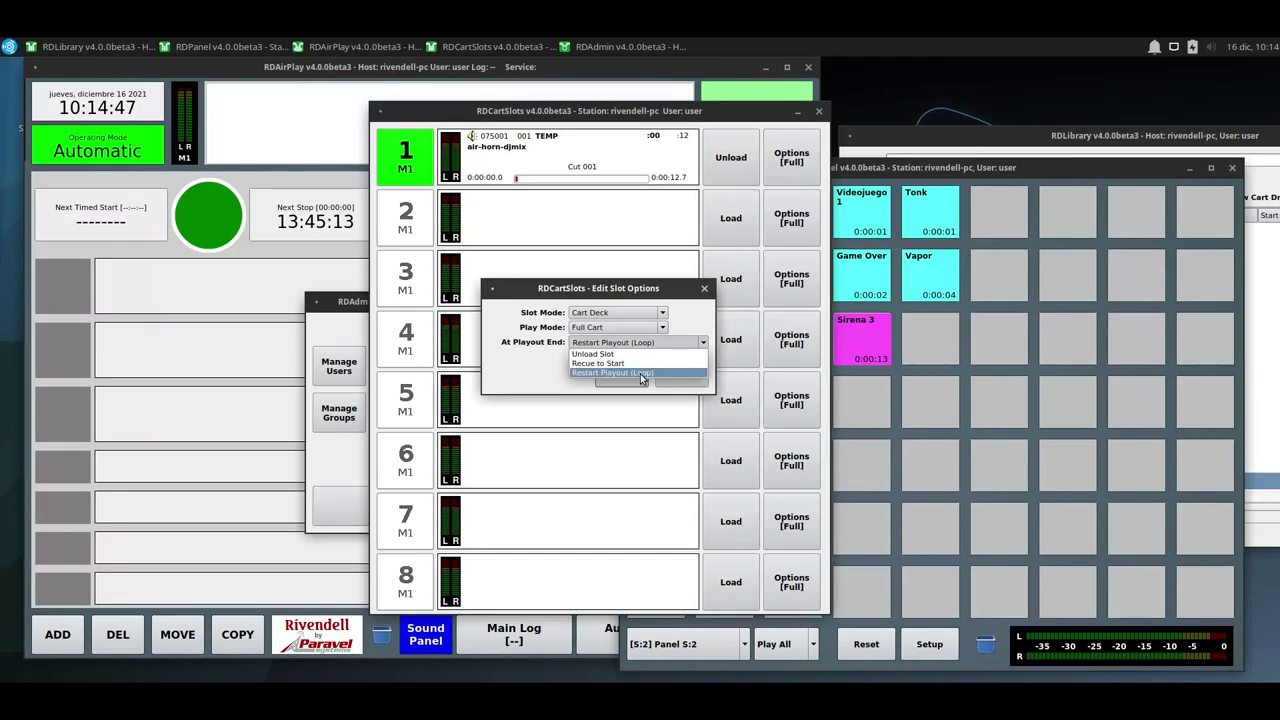
pyautogui.click(640, 373)
pyautogui.click(636, 380)
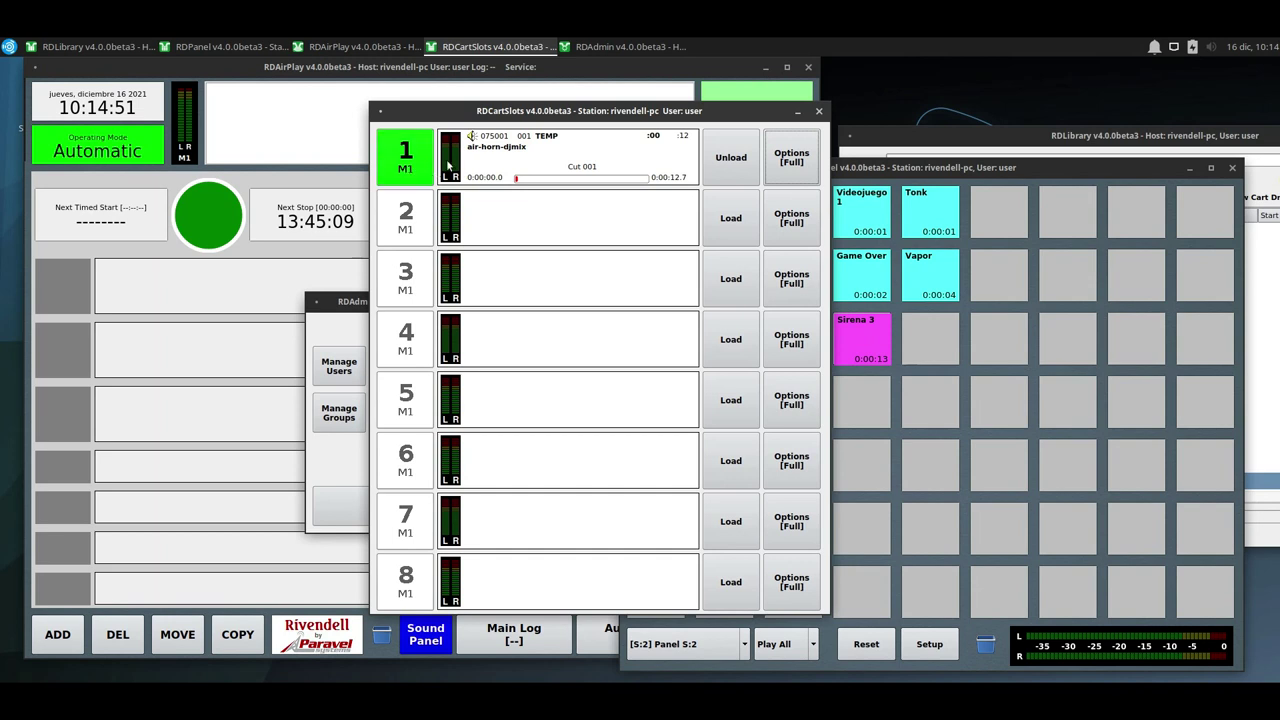
pyautogui.click(731, 157)
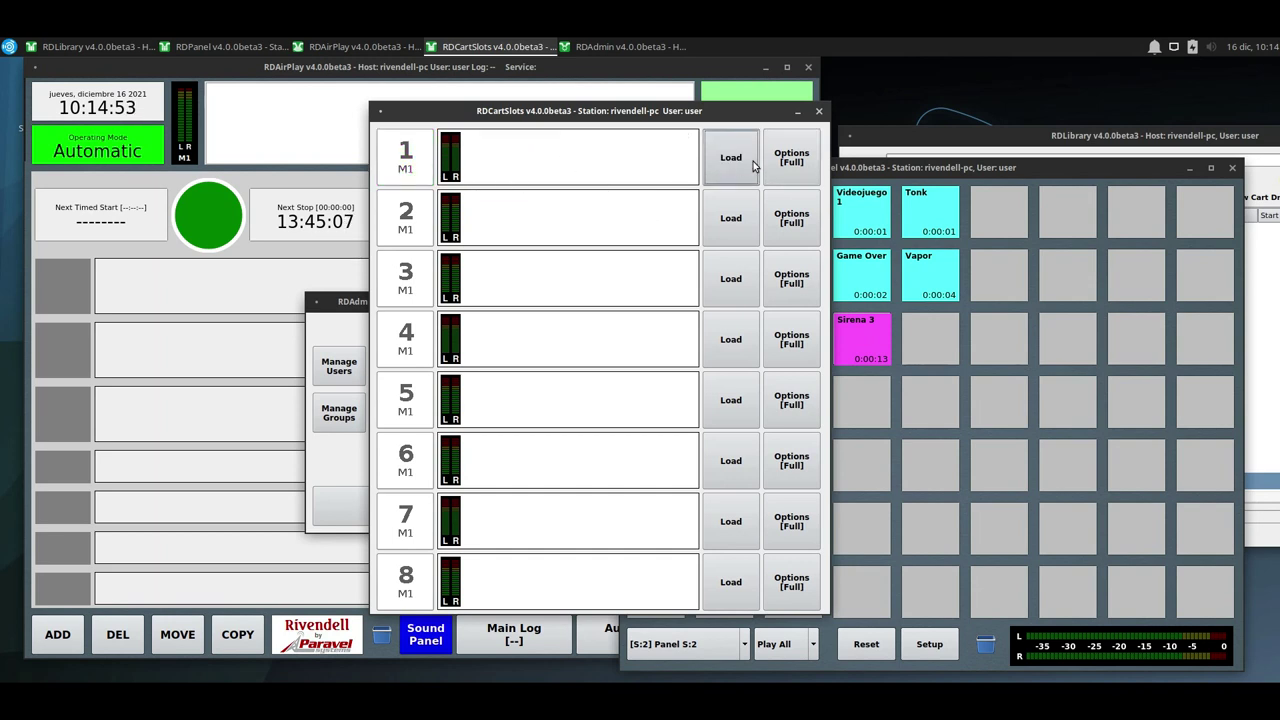
# Load Retablillo de Navidad, cart 010007, into slot 1 from the Select Cart list.
pyautogui.click(748, 162)
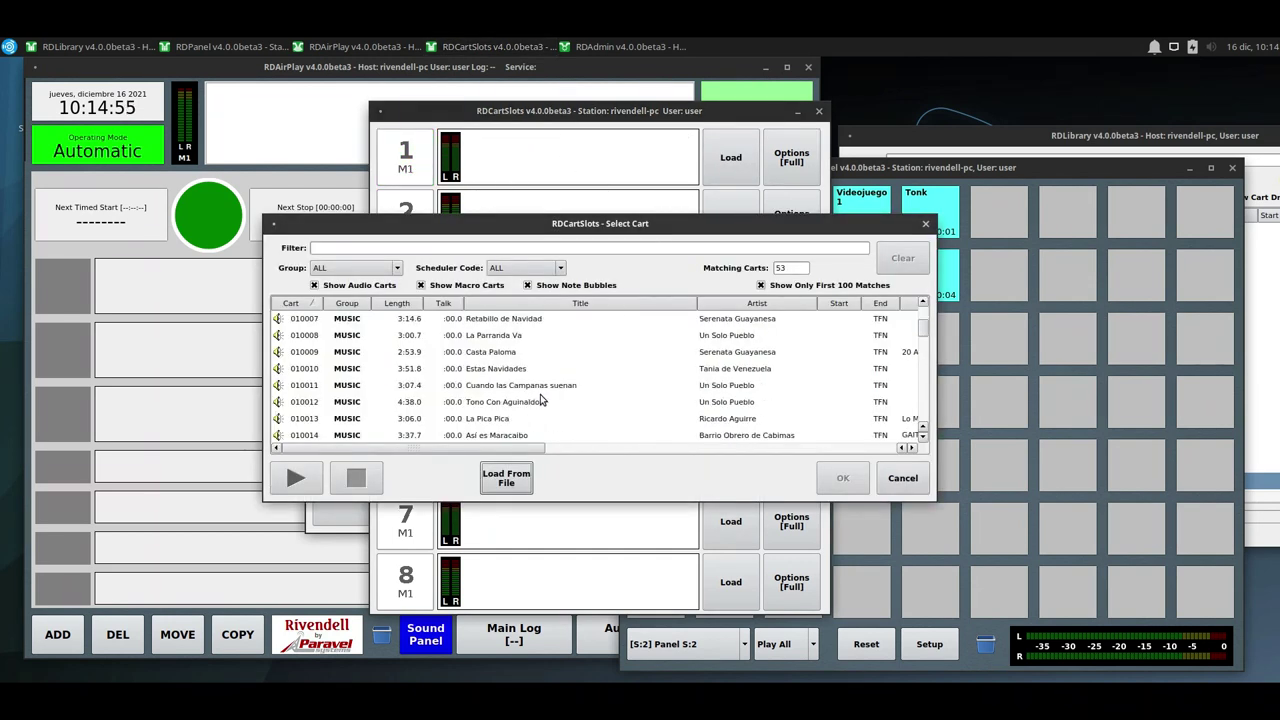
pyautogui.scroll(-2, 545, 392)
pyautogui.scroll(-4, 507, 418)
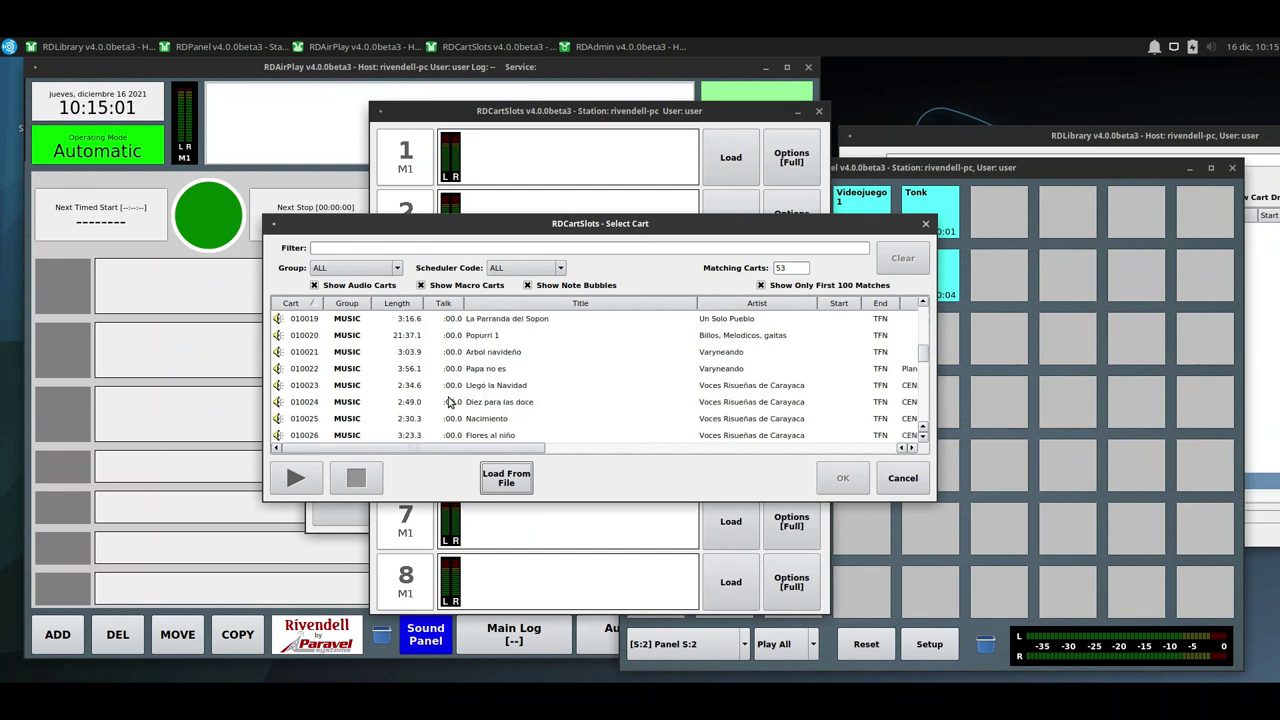
pyautogui.scroll(-5, 449, 401)
pyautogui.scroll(1, 449, 401)
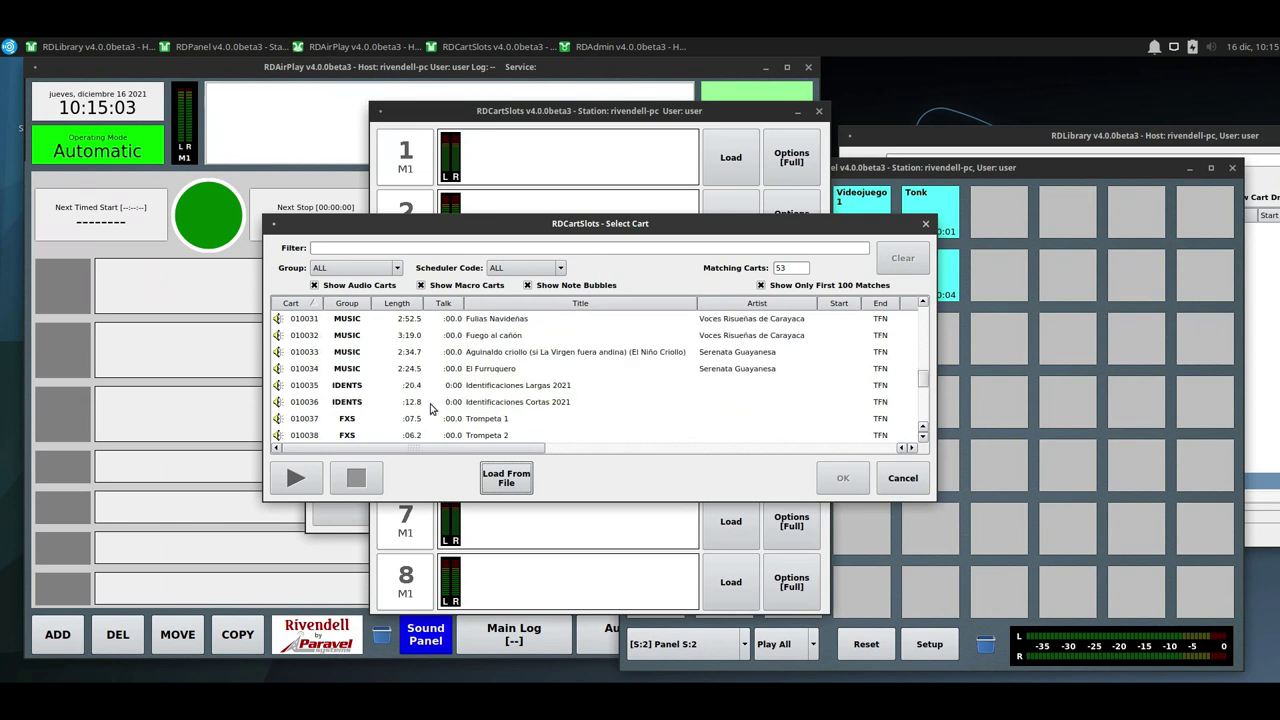
pyautogui.scroll(8, 413, 387)
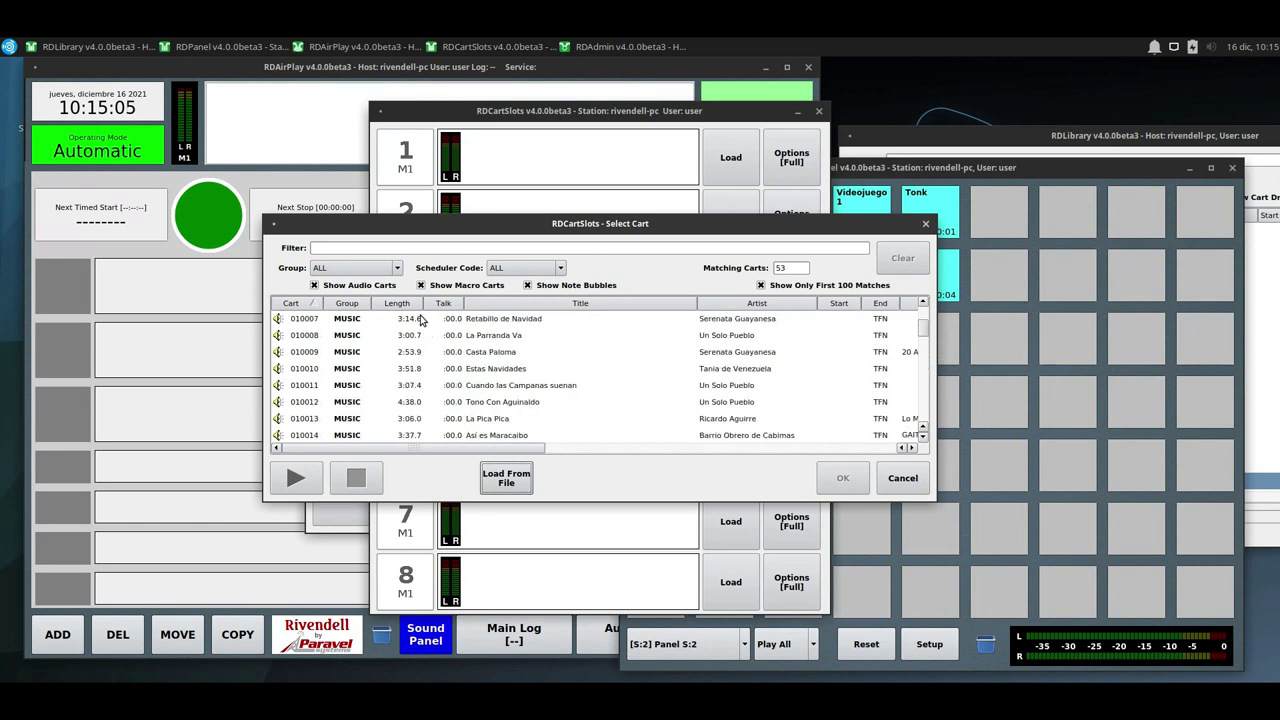
pyautogui.click(418, 320)
pyautogui.doubleClick(418, 322)
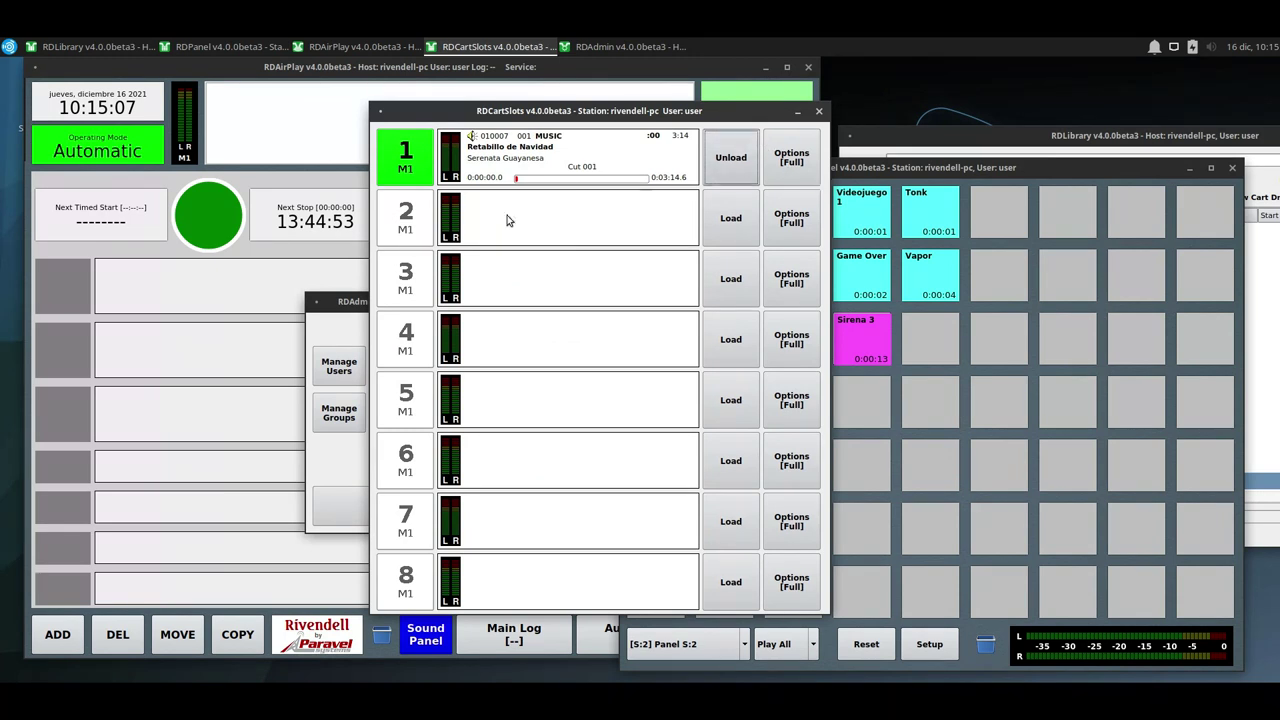
# Test-play slot 1 briefly, stop it, and close RDCartSlots.
pyautogui.click(413, 176)
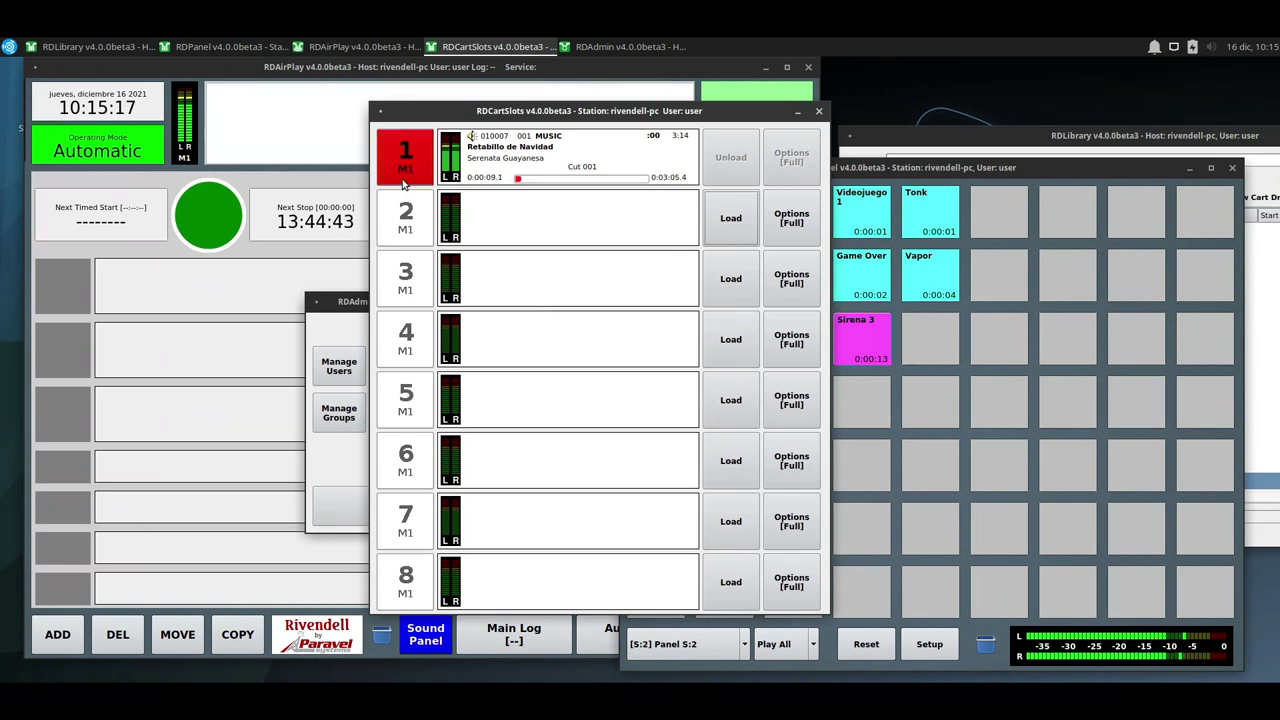
pyautogui.click(405, 183)
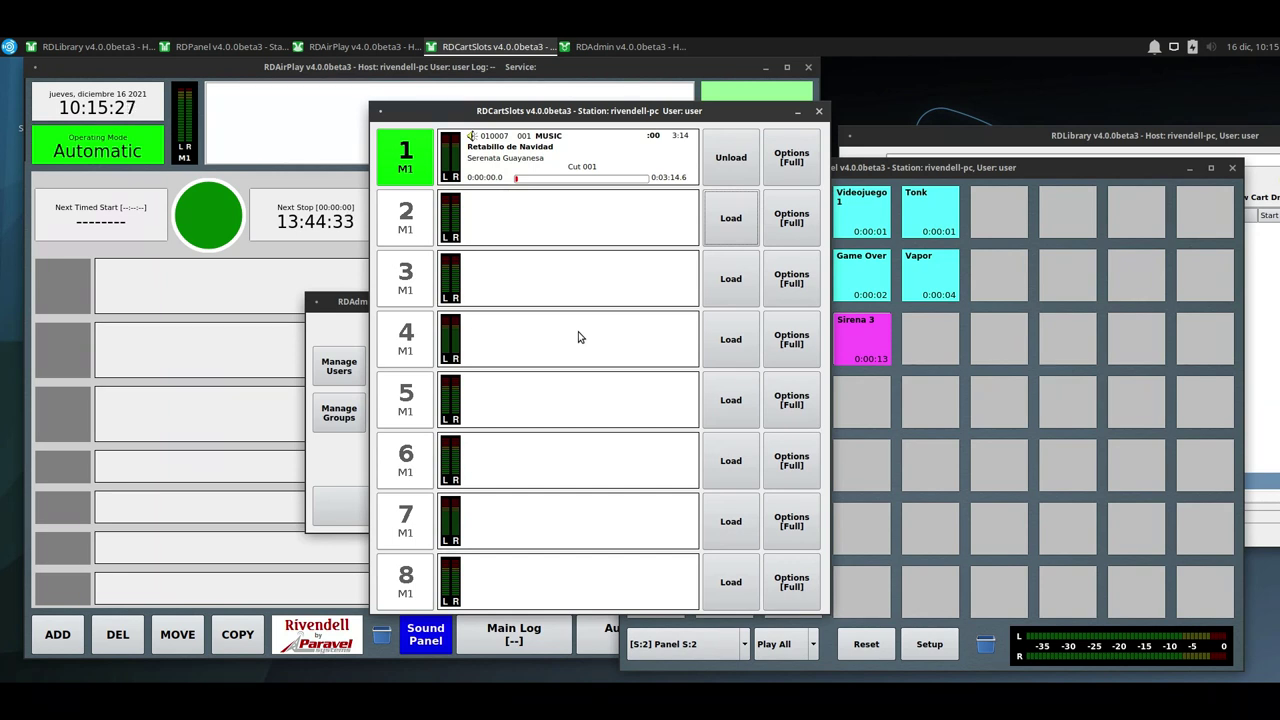
pyautogui.click(819, 111)
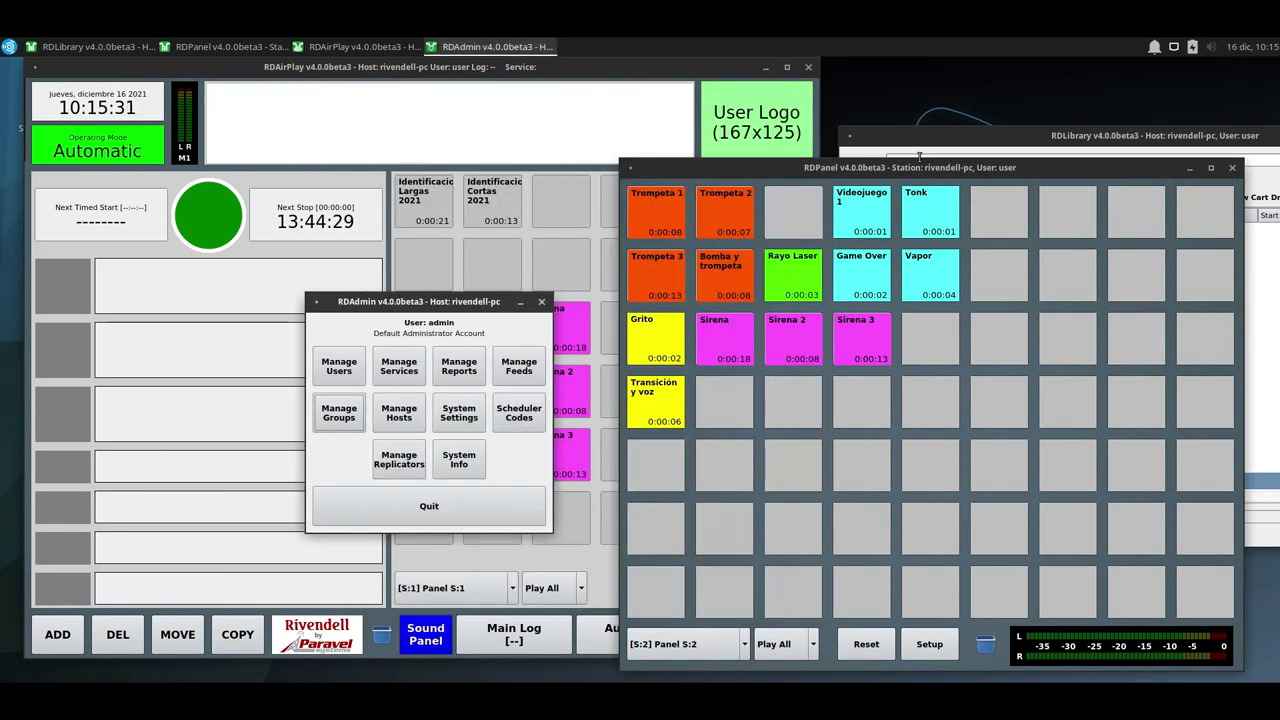
# Move RDPanel to the top right and view sound panels S:1 then S:2.
pyautogui.moveTo(918, 167); pyautogui.dragTo(930, 118)
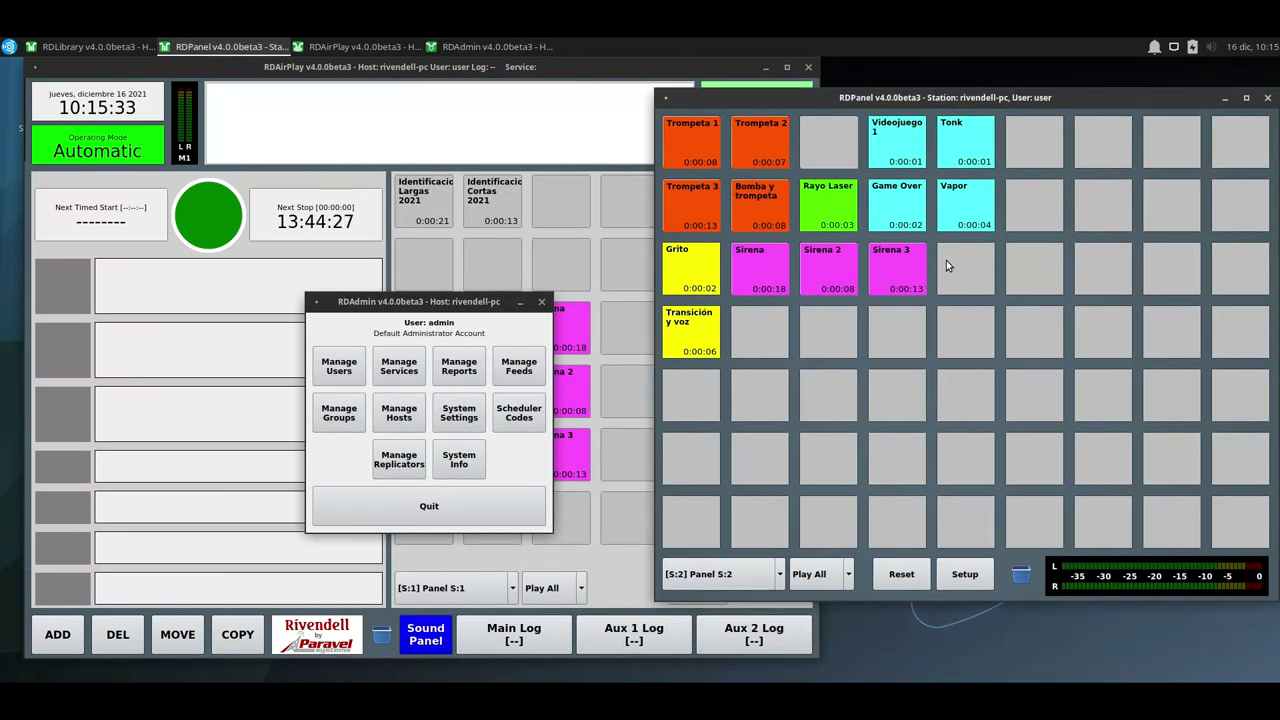
pyautogui.click(735, 578)
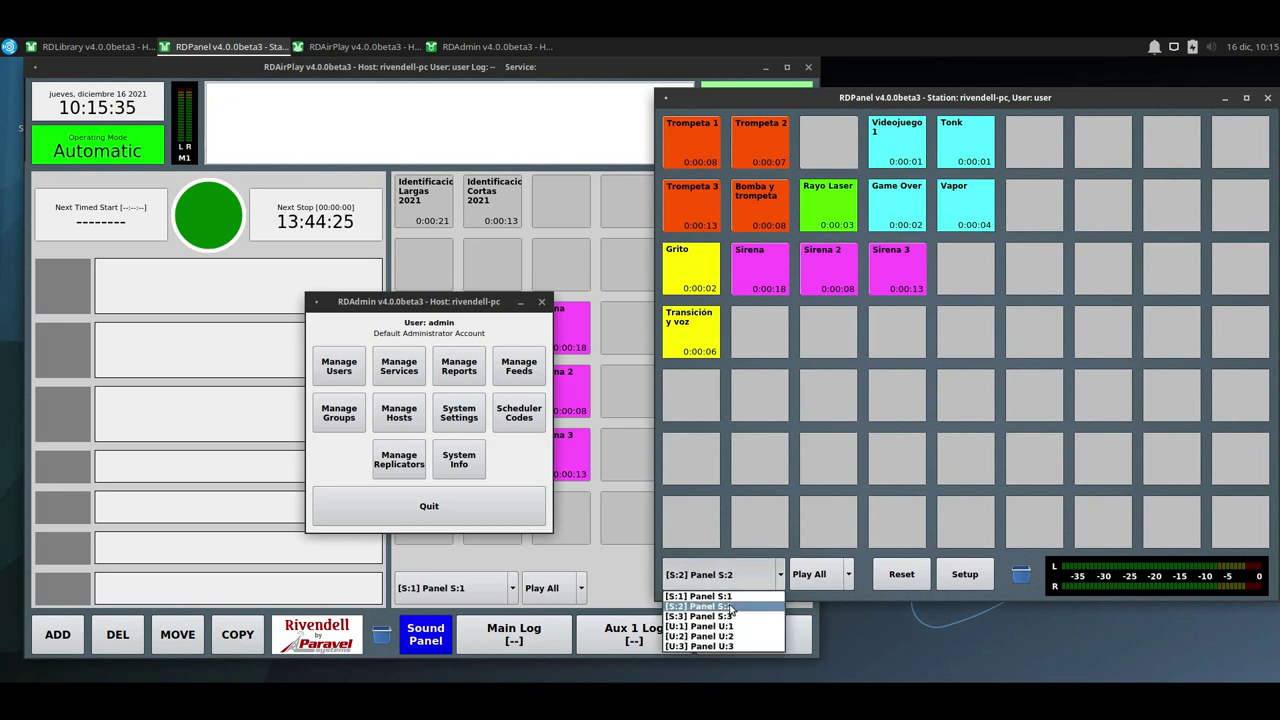
pyautogui.click(715, 596)
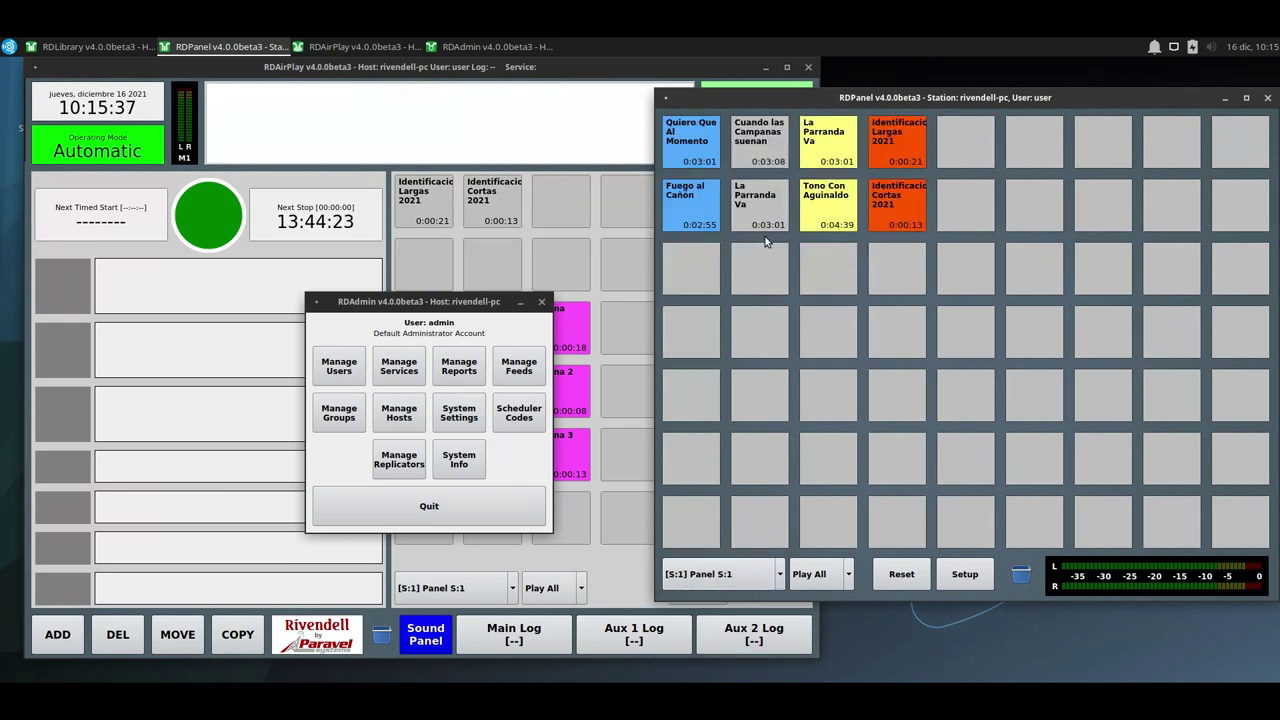
pyautogui.click(720, 574)
pyautogui.click(715, 590)
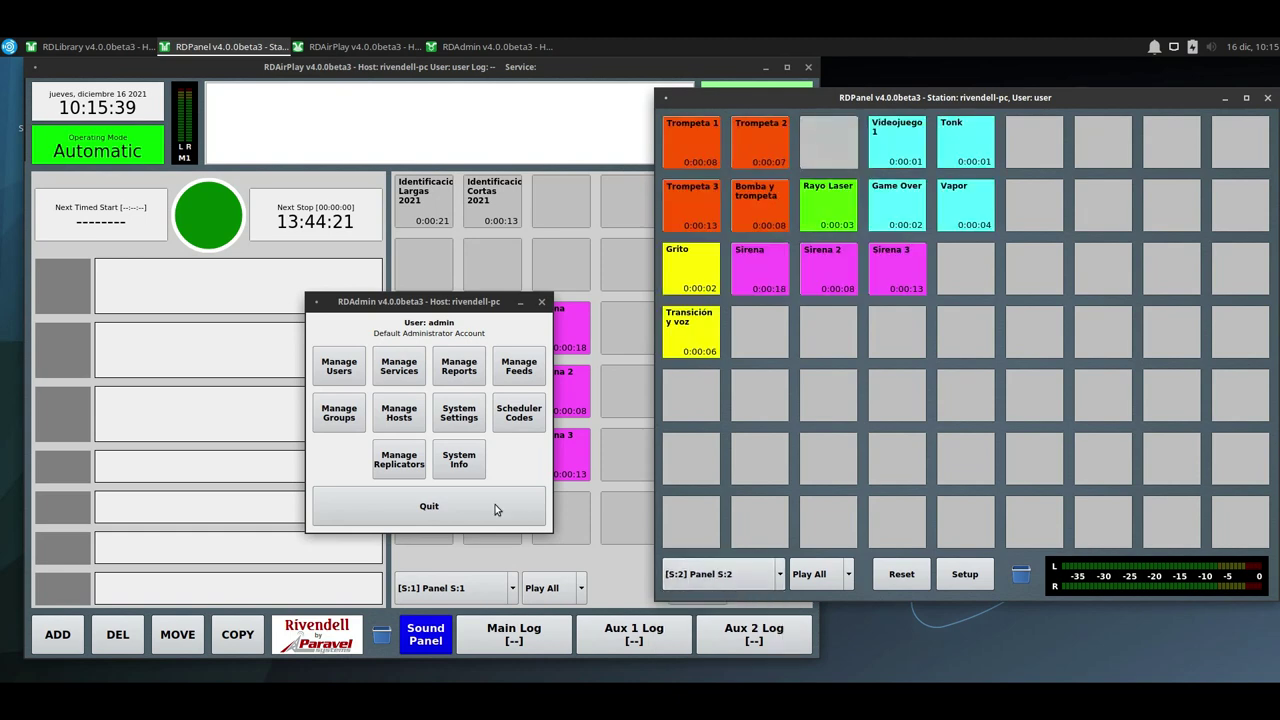
# Quit RDAdmin and close RDPanel and RDLibrary, leaving only RDAirPlay.
pyautogui.click(464, 500)
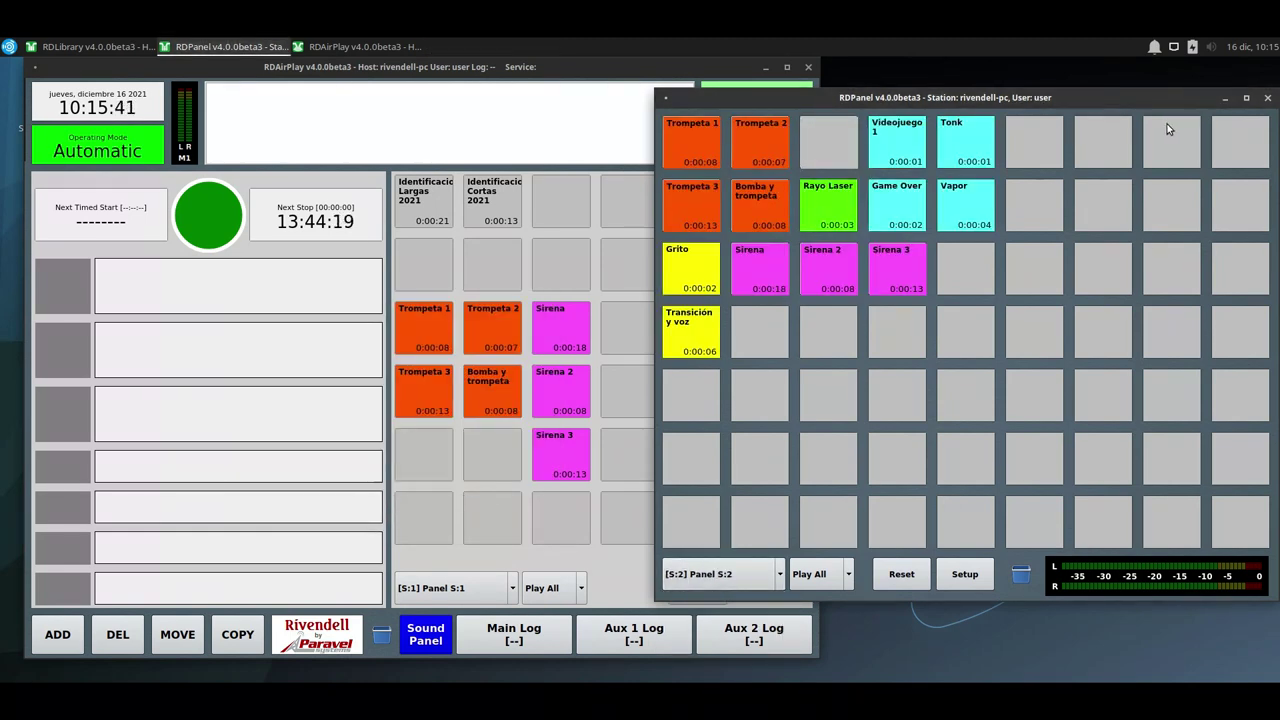
pyautogui.click(1267, 97)
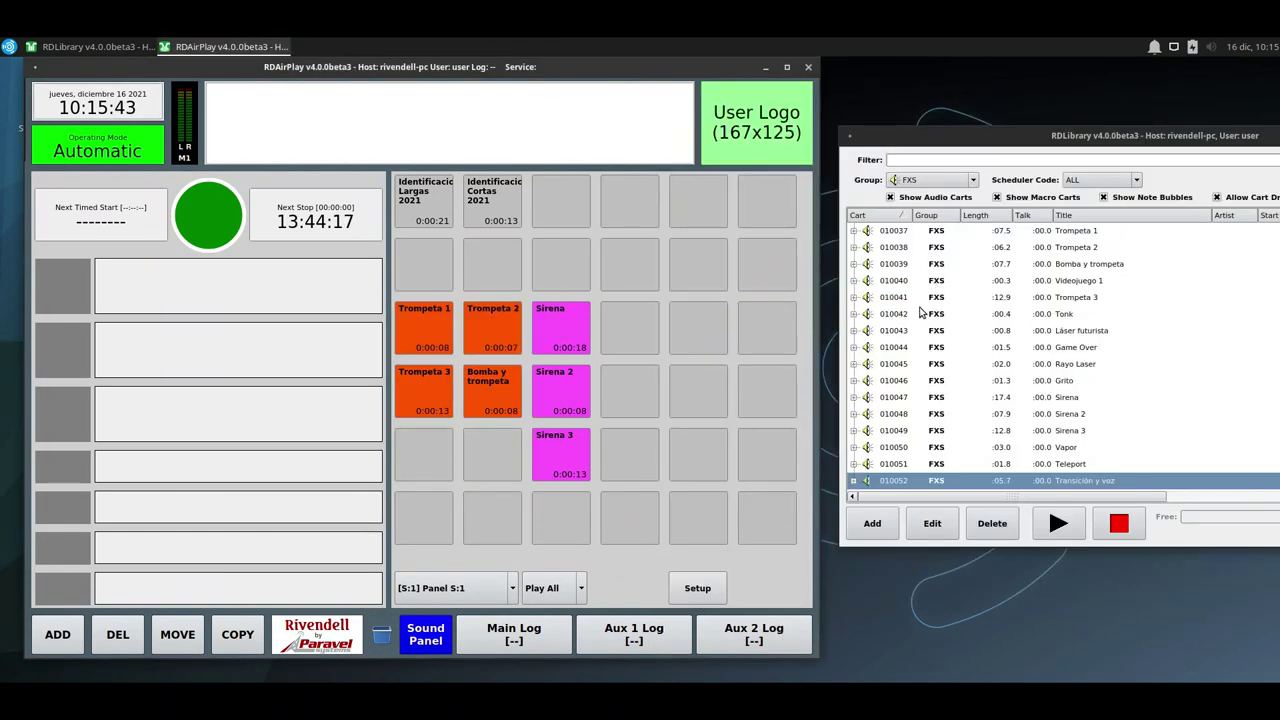
pyautogui.moveTo(1050, 135); pyautogui.dragTo(544, 169)
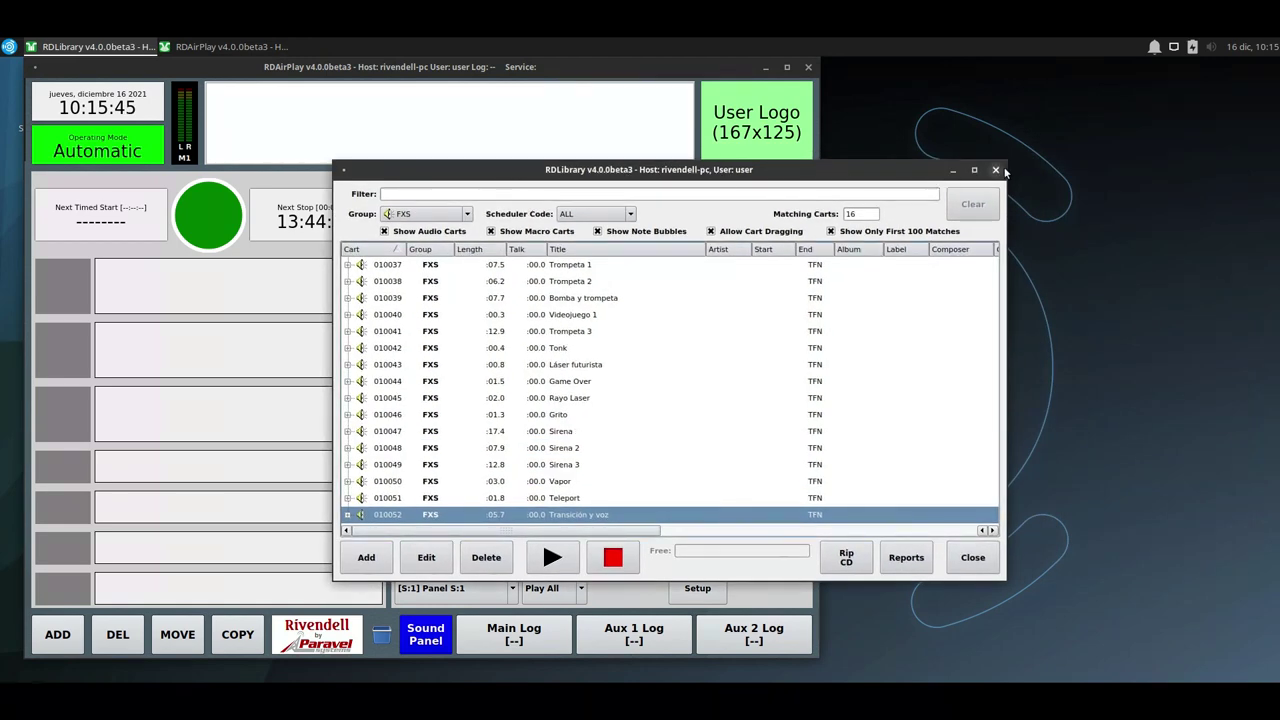
pyautogui.click(995, 170)
pyautogui.moveTo(576, 67); pyautogui.dragTo(606, 67)
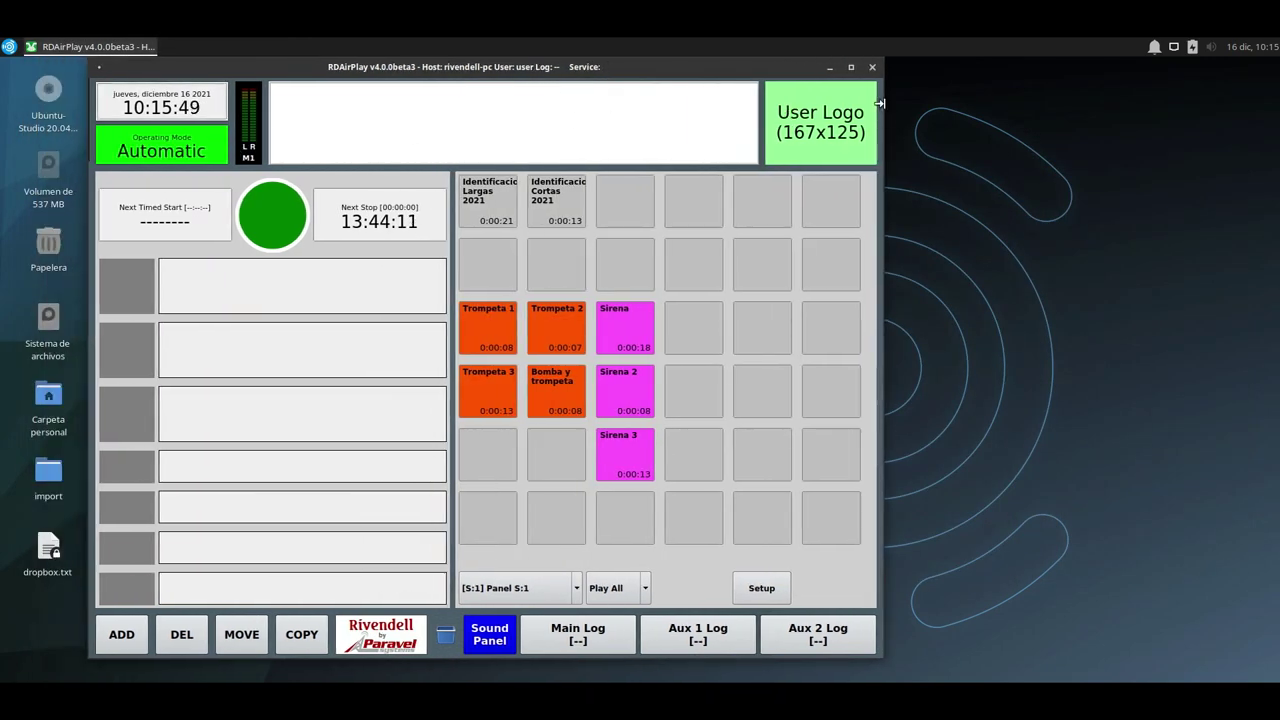
# Load the Production-1215 log into the Aux 1 log.
pyautogui.click(675, 636)
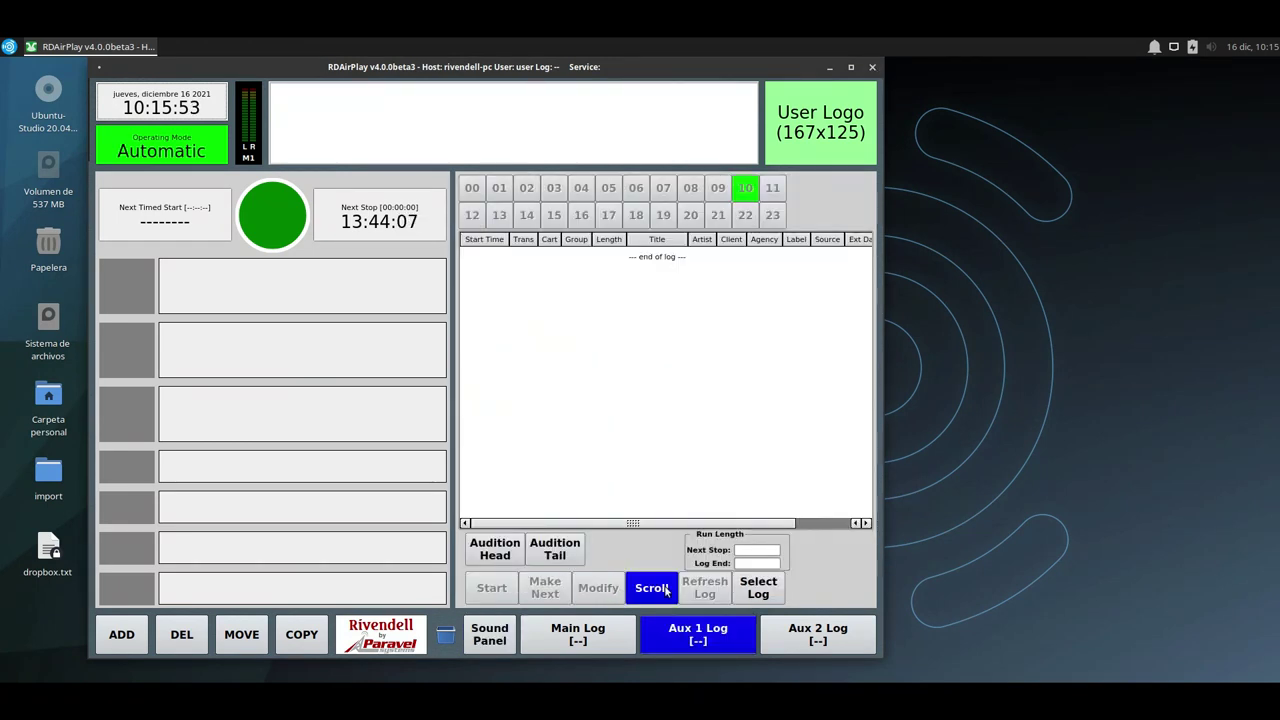
pyautogui.click(748, 595)
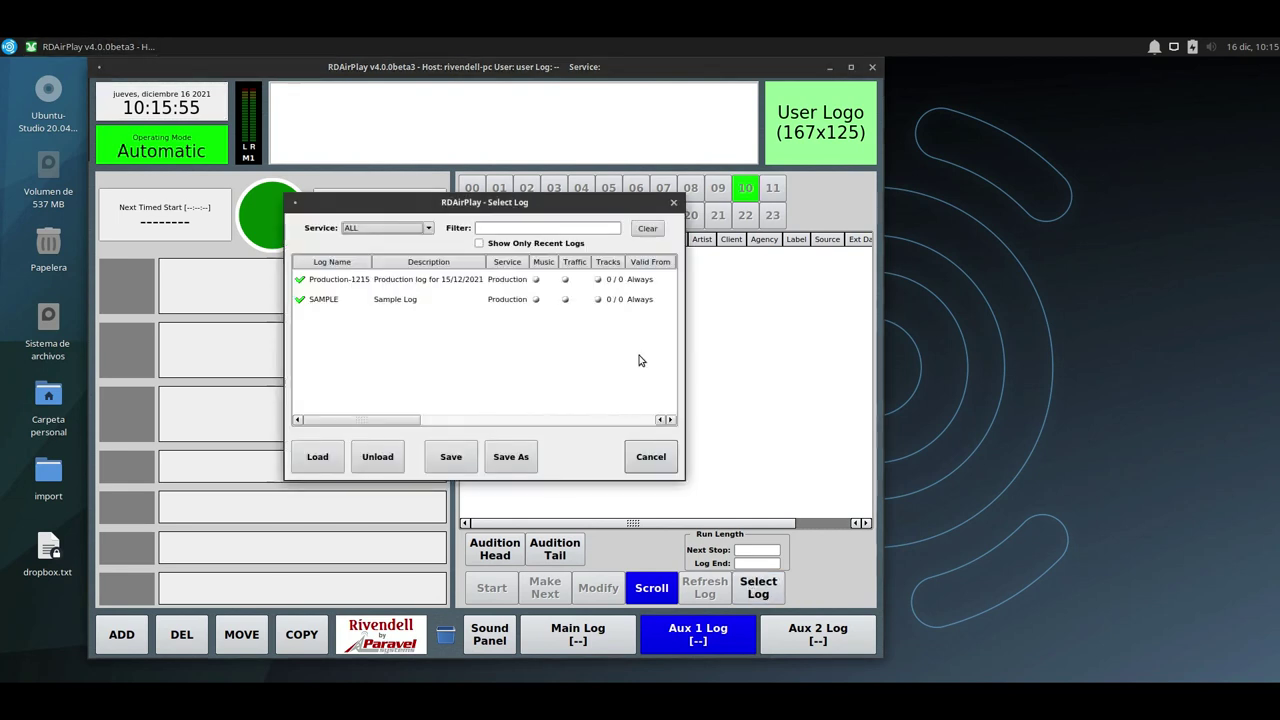
pyautogui.doubleClick(430, 284)
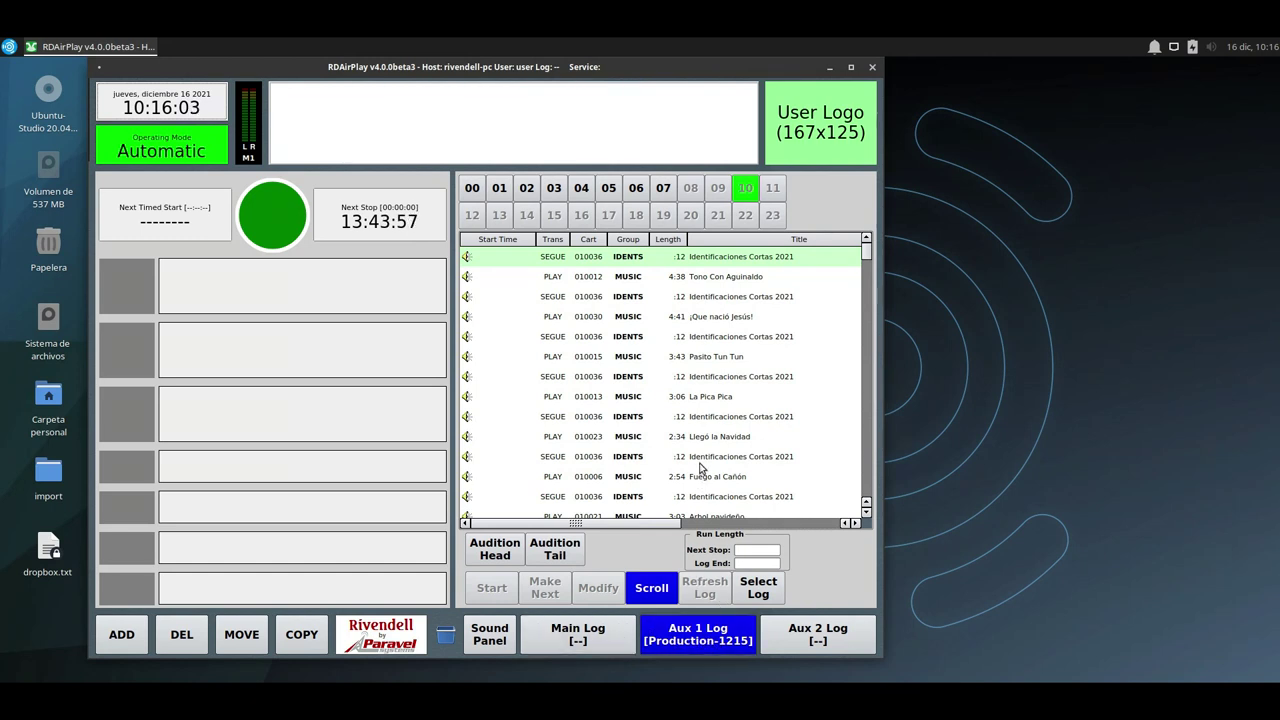
# Load the Production-1215 log into the main log.
pyautogui.click(580, 640)
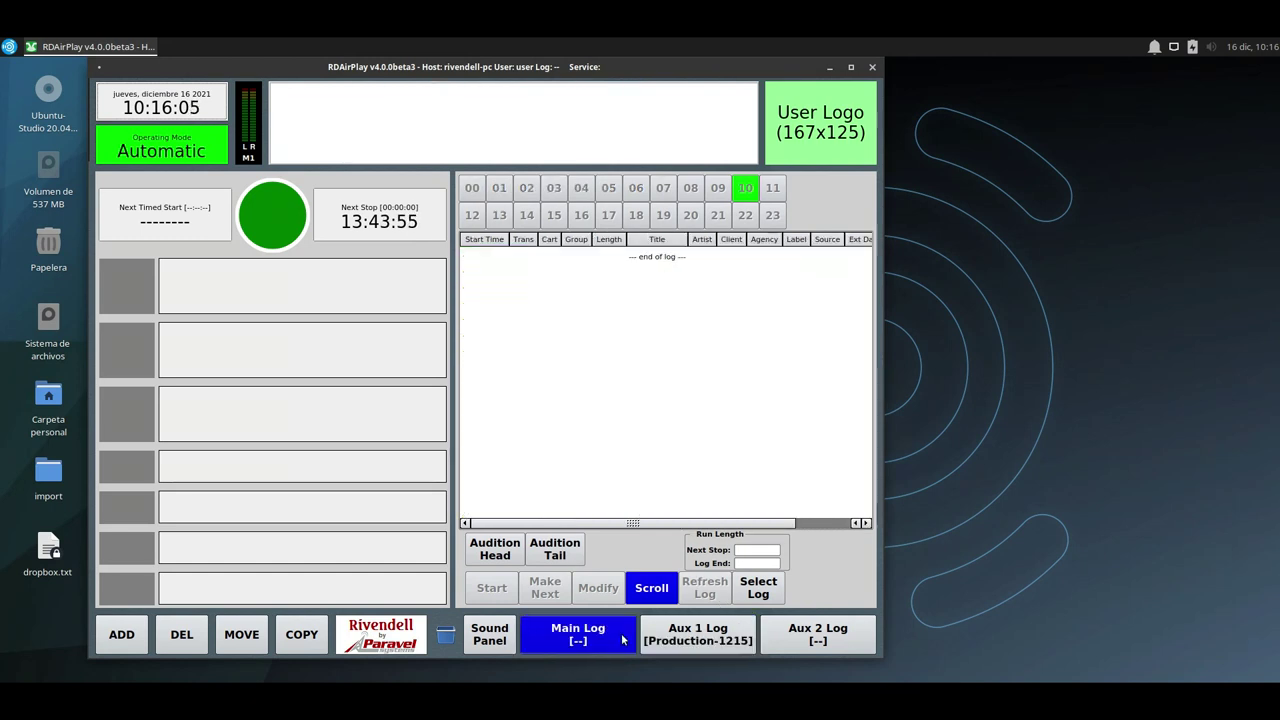
pyautogui.click(757, 588)
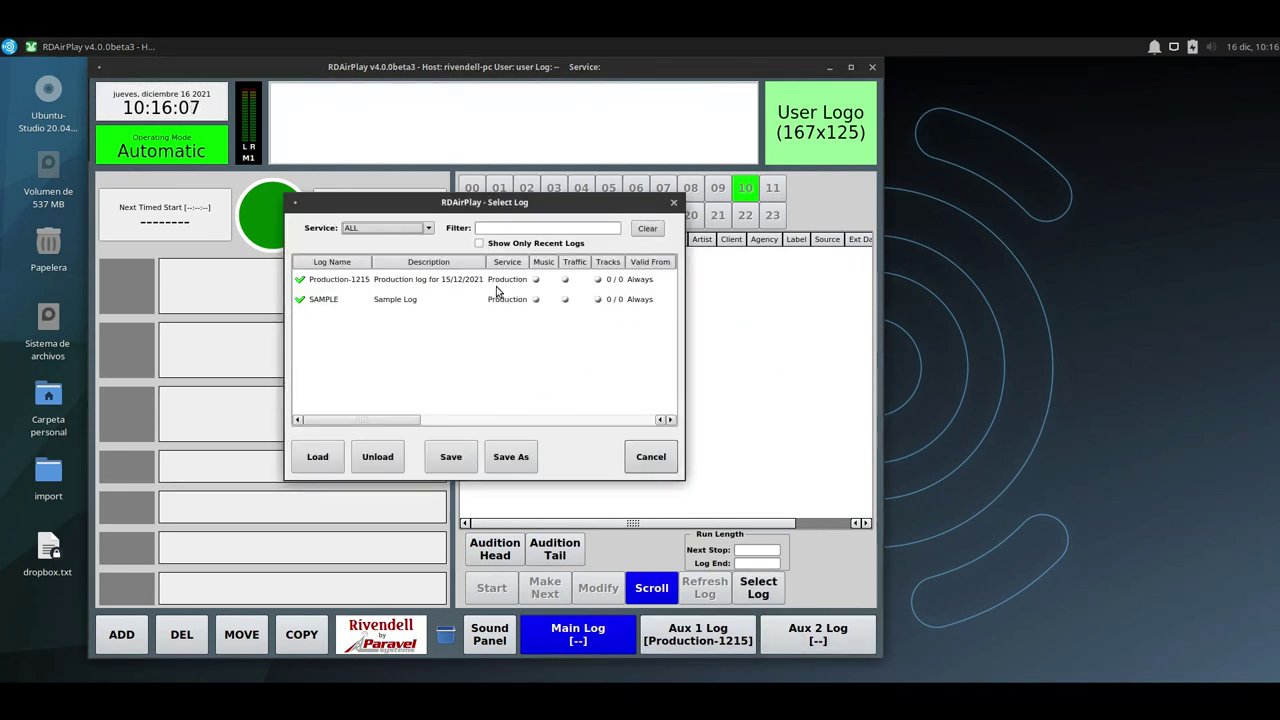
pyautogui.doubleClick(496, 284)
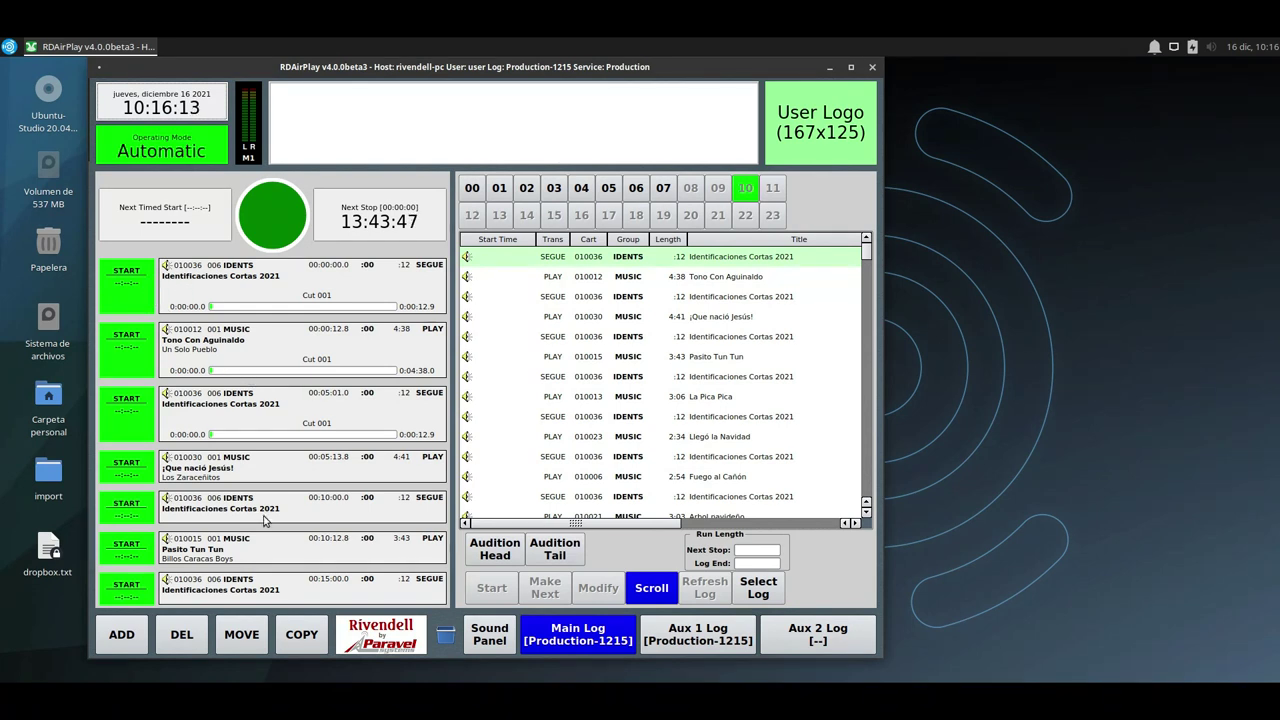
pyautogui.click(495, 640)
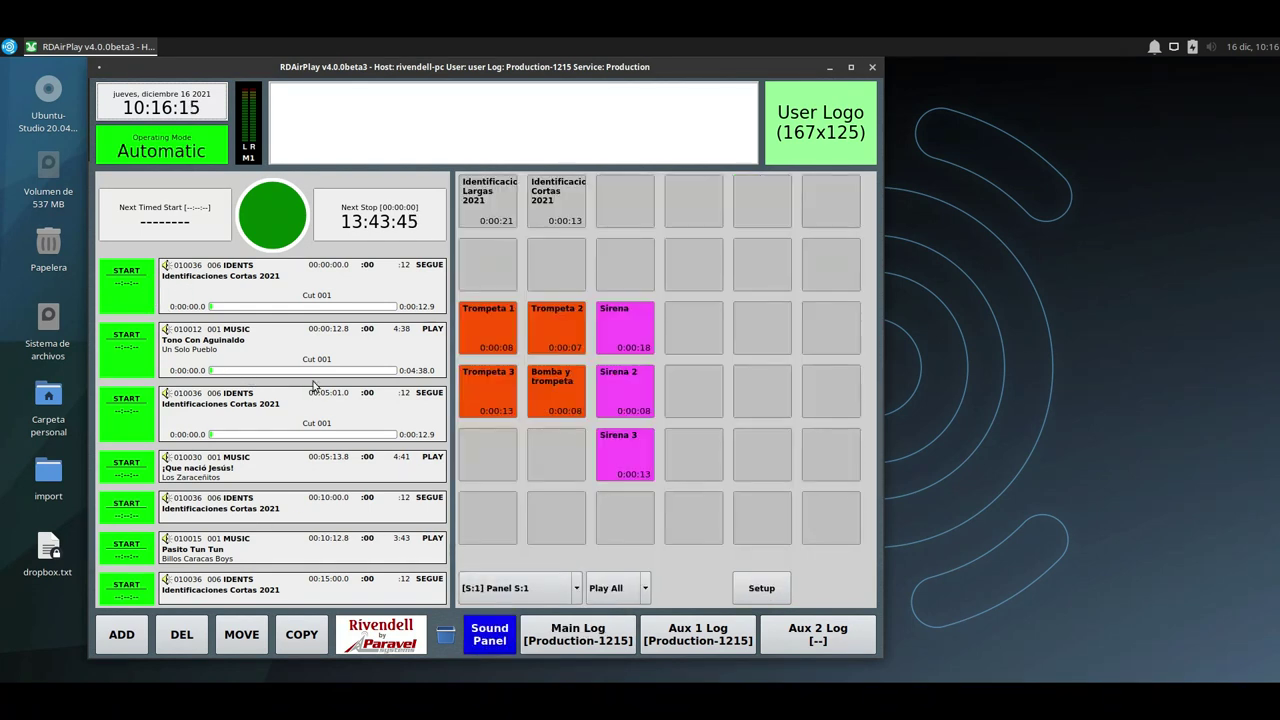
pyautogui.click(114, 297)
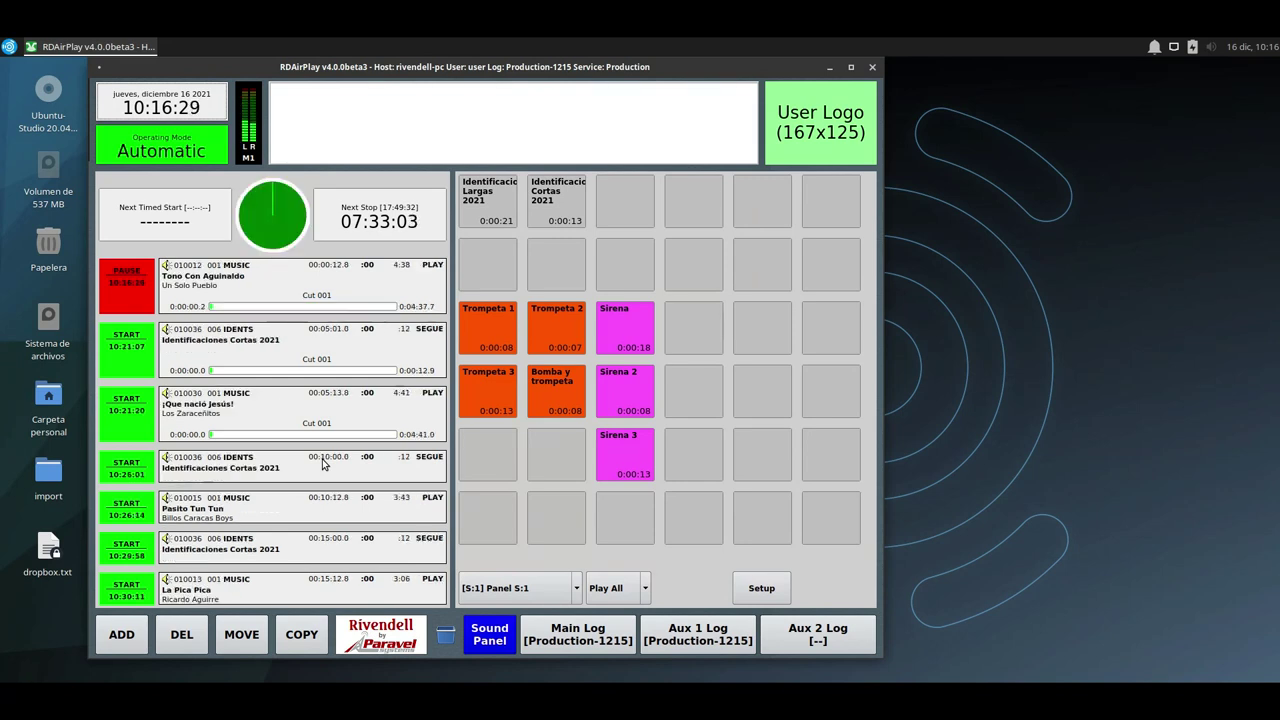
pyautogui.click(576, 634)
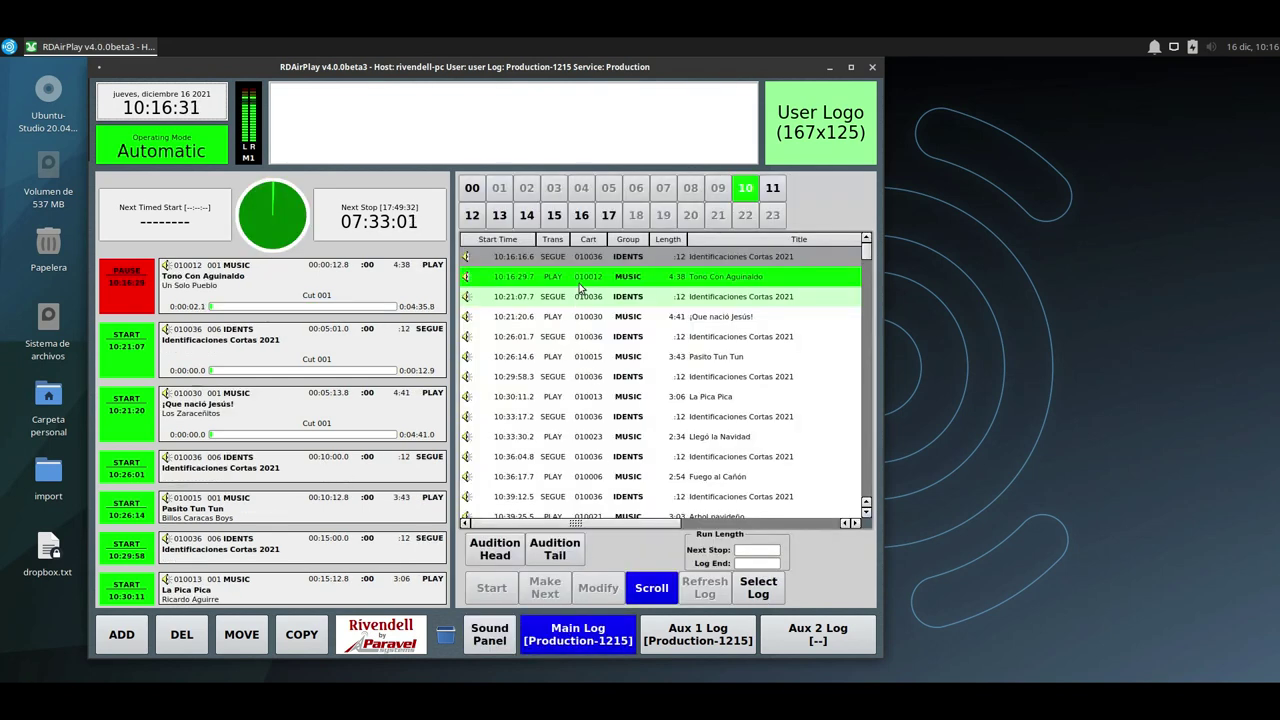
pyautogui.click(712, 284)
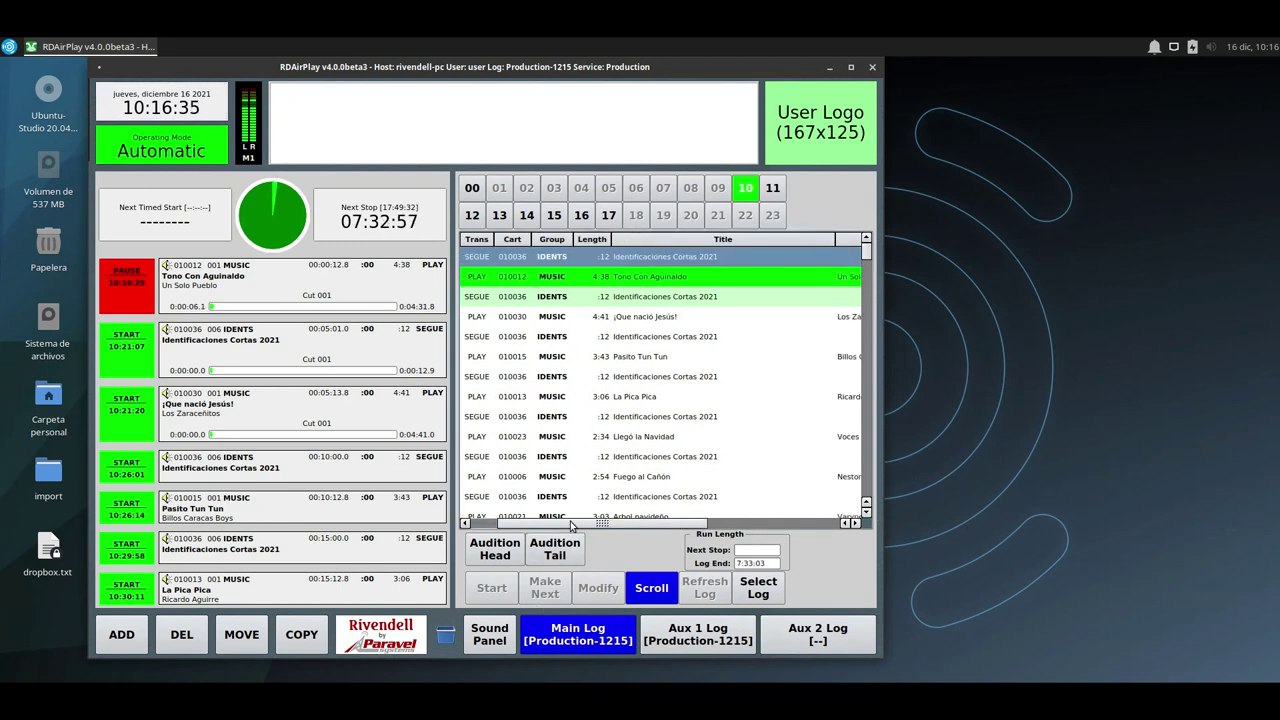
pyautogui.moveTo(573, 527); pyautogui.dragTo(495, 527)
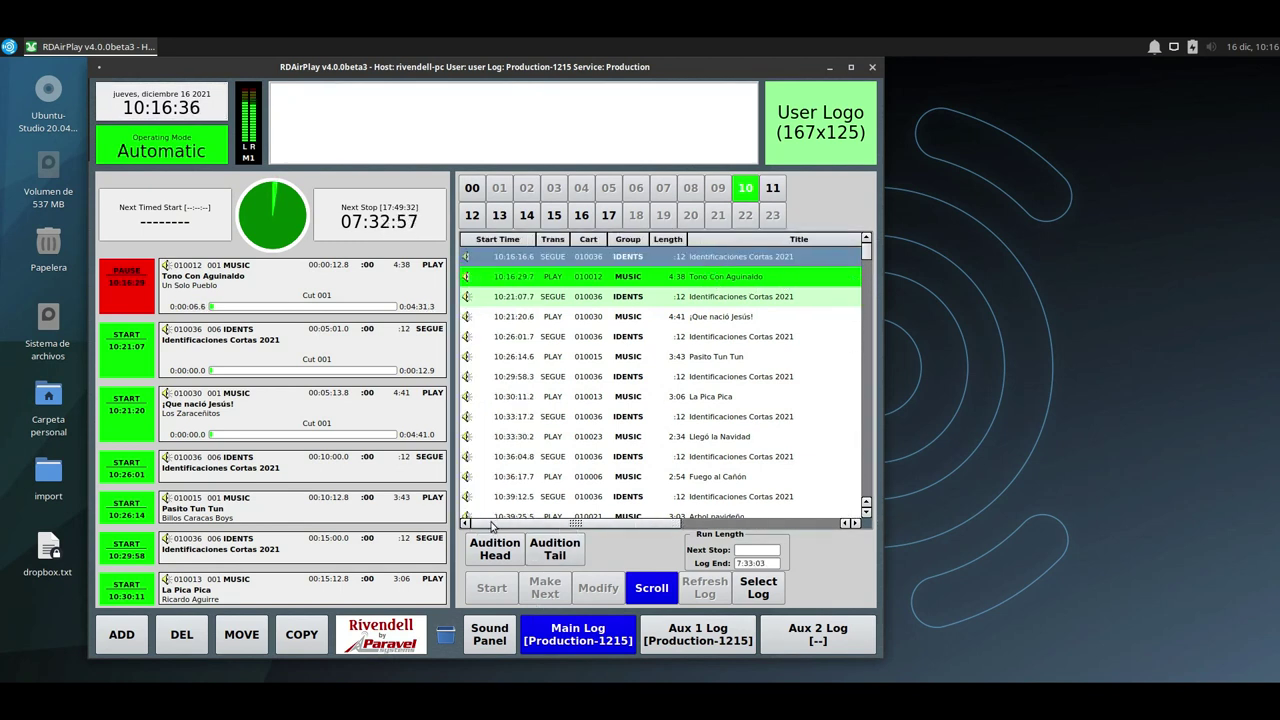
pyautogui.click(718, 275)
pyautogui.click(720, 303)
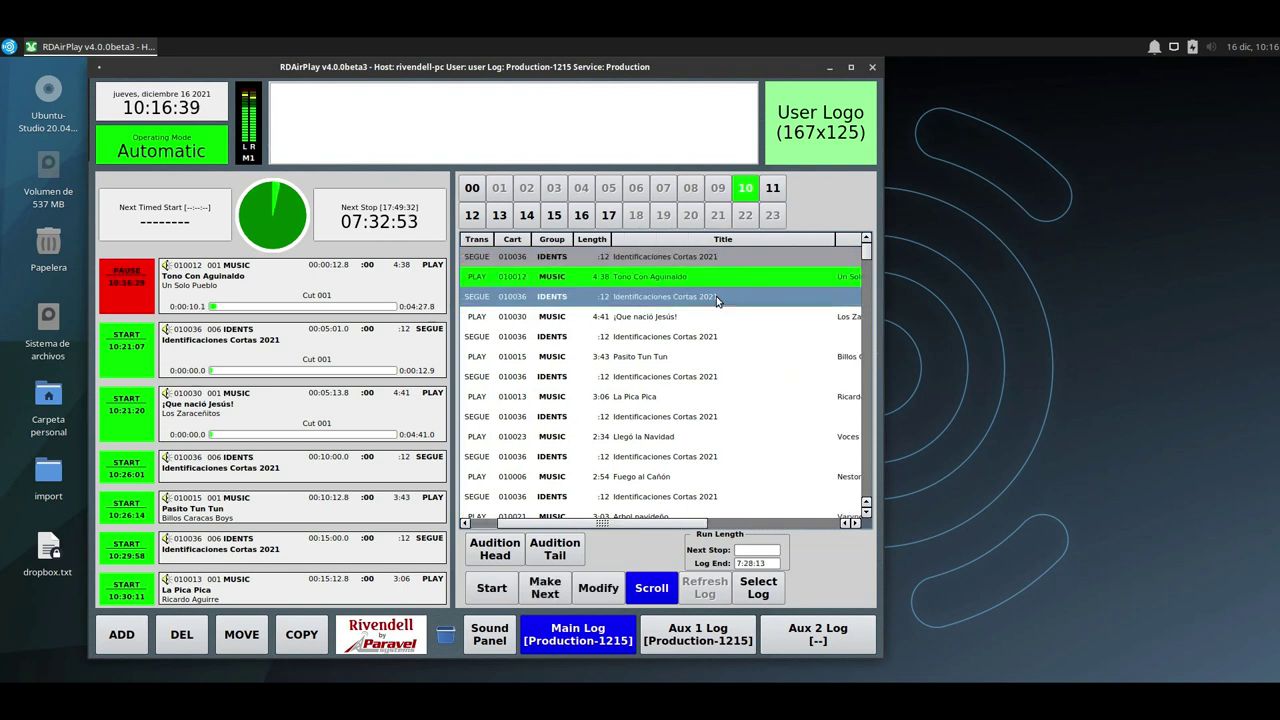
pyautogui.click(676, 316)
pyautogui.click(676, 340)
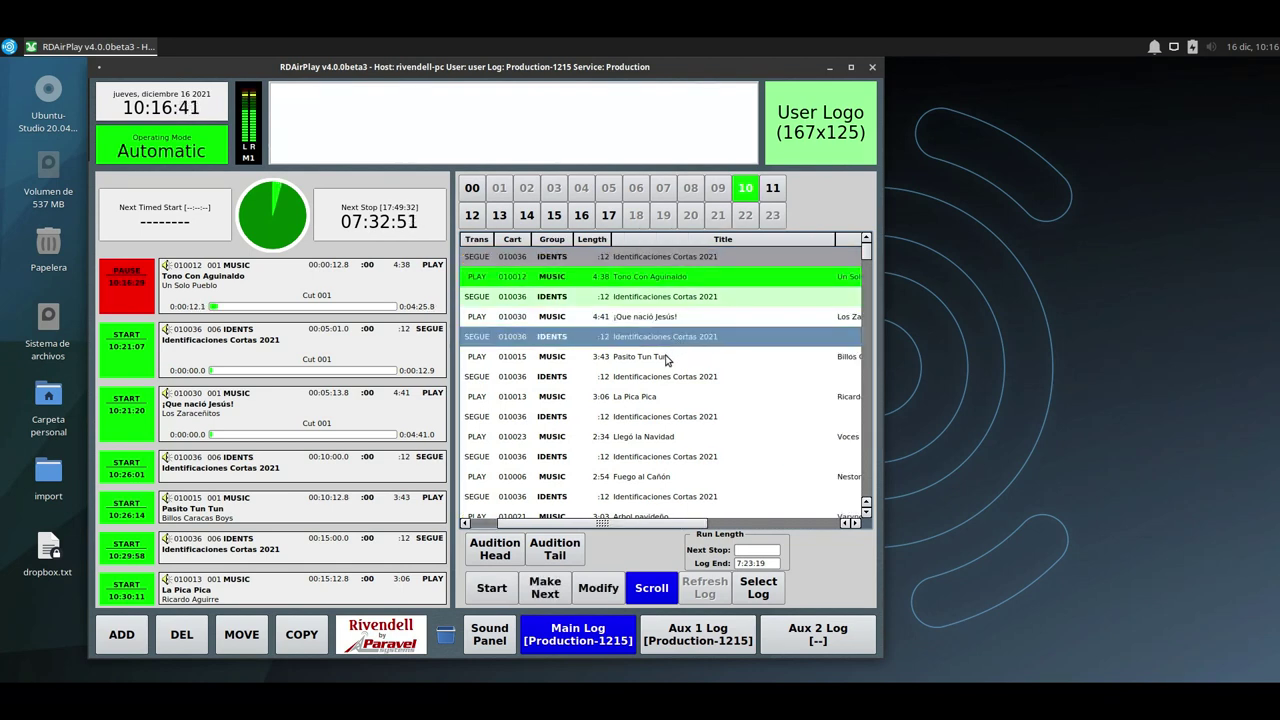
pyautogui.click(667, 357)
pyautogui.click(670, 382)
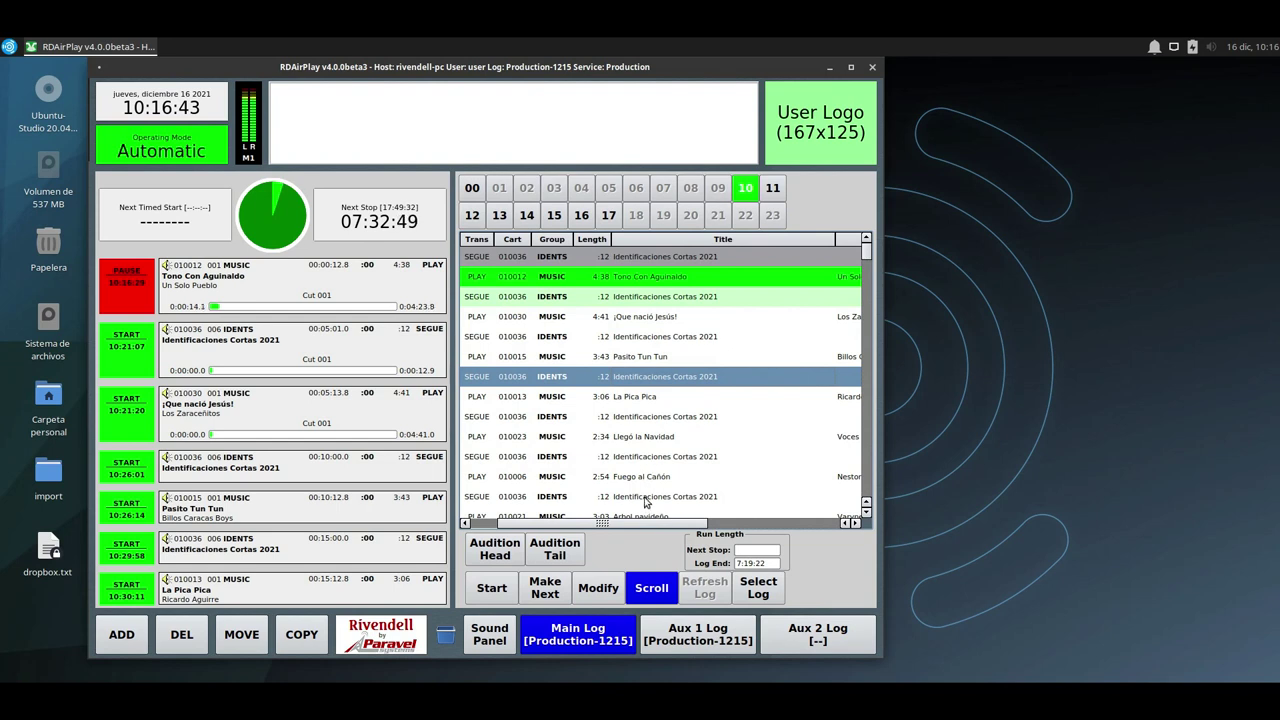
pyautogui.scroll(-8, 645, 499)
pyautogui.scroll(-5, 645, 499)
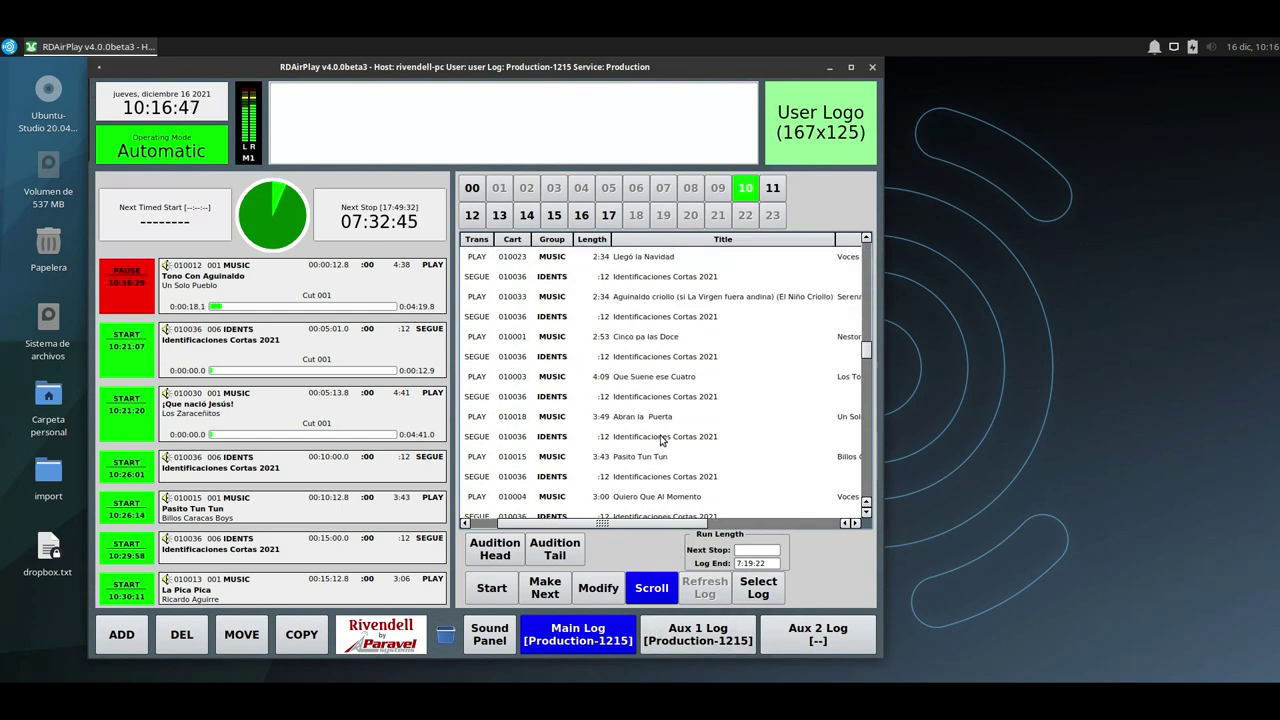
pyautogui.scroll(15, 660, 440)
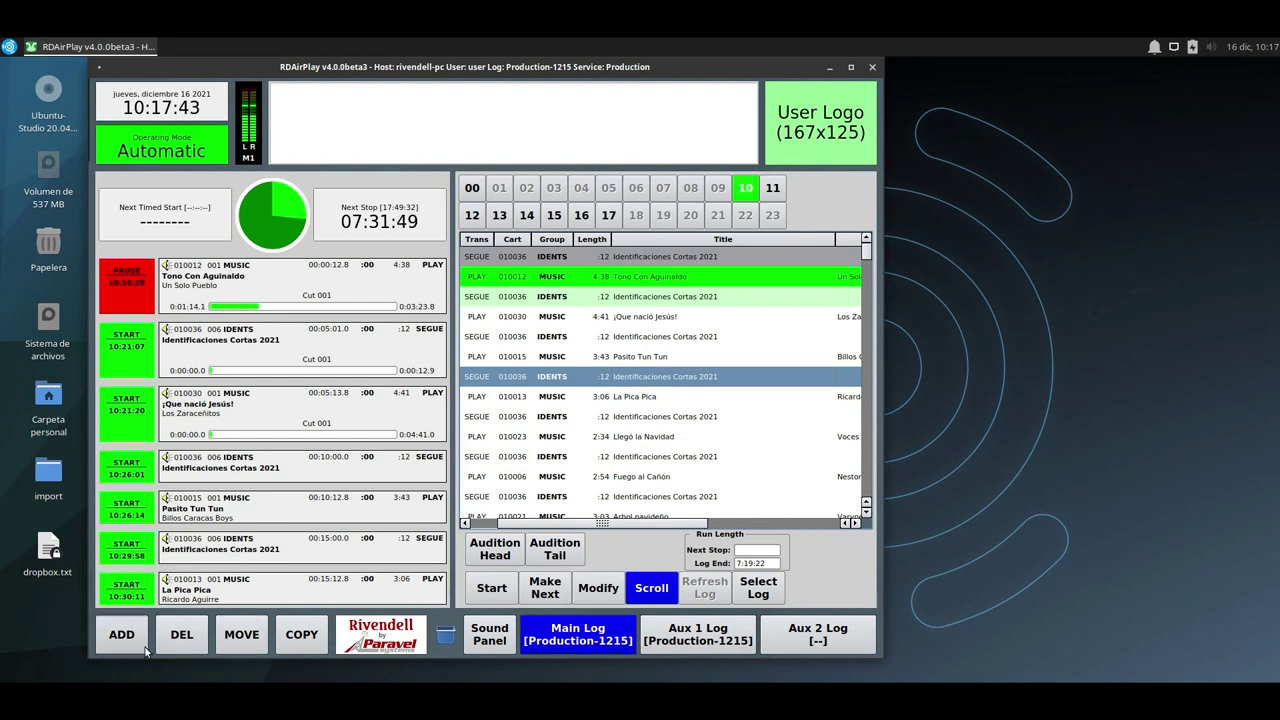
# Exit RDAirPlay, confirming with Yes, and launch RDLogEdit from Rivendell > Log Tools.
pyautogui.click(872, 67)
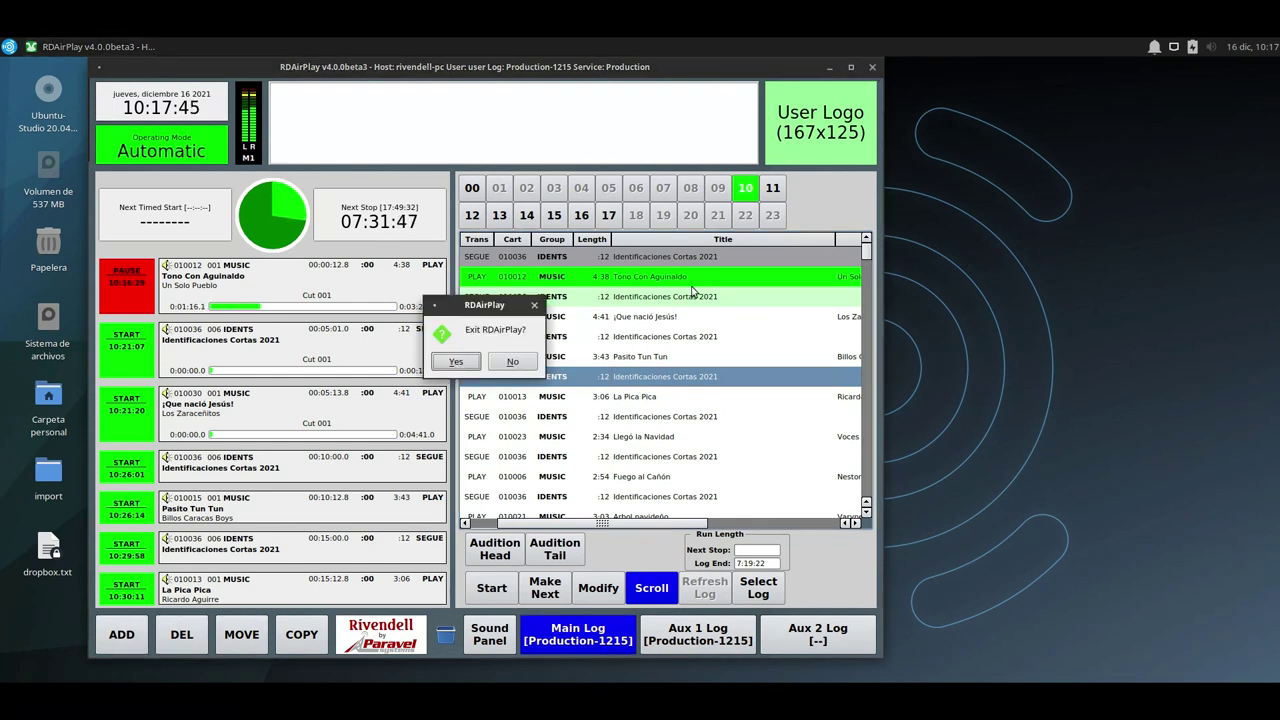
pyautogui.click(457, 363)
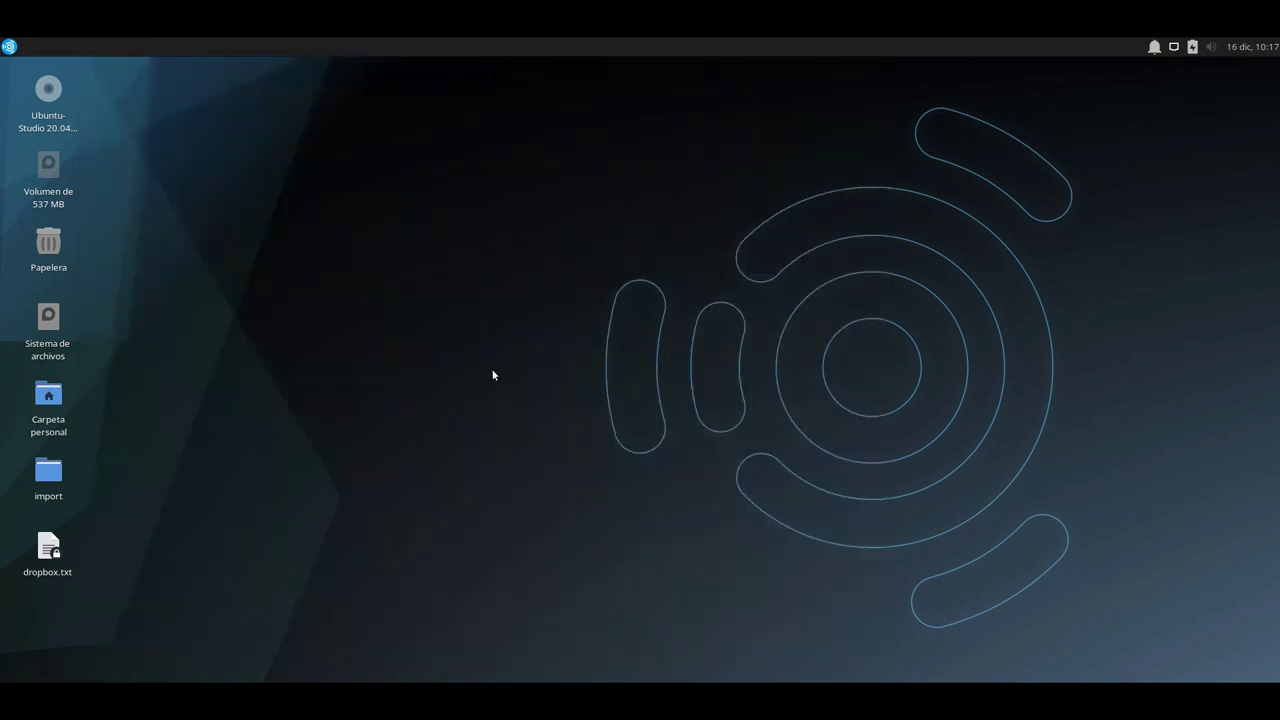
pyautogui.click(8, 45)
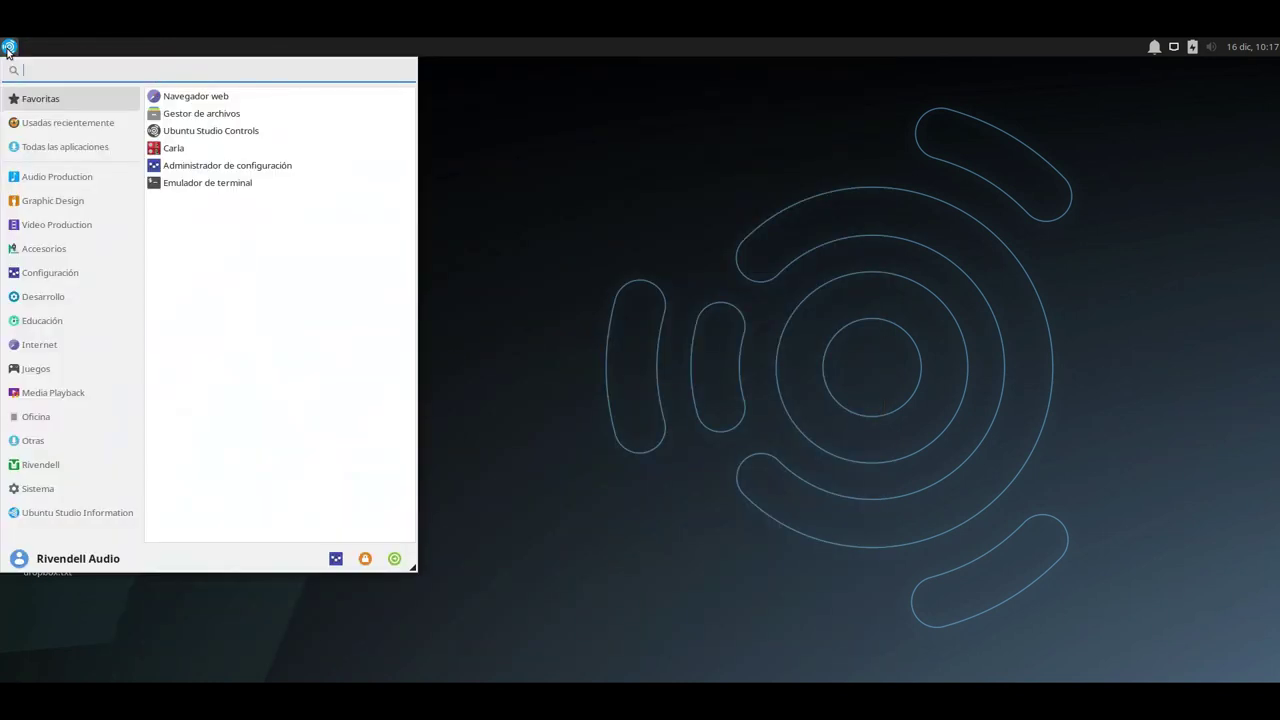
pyautogui.click(46, 464)
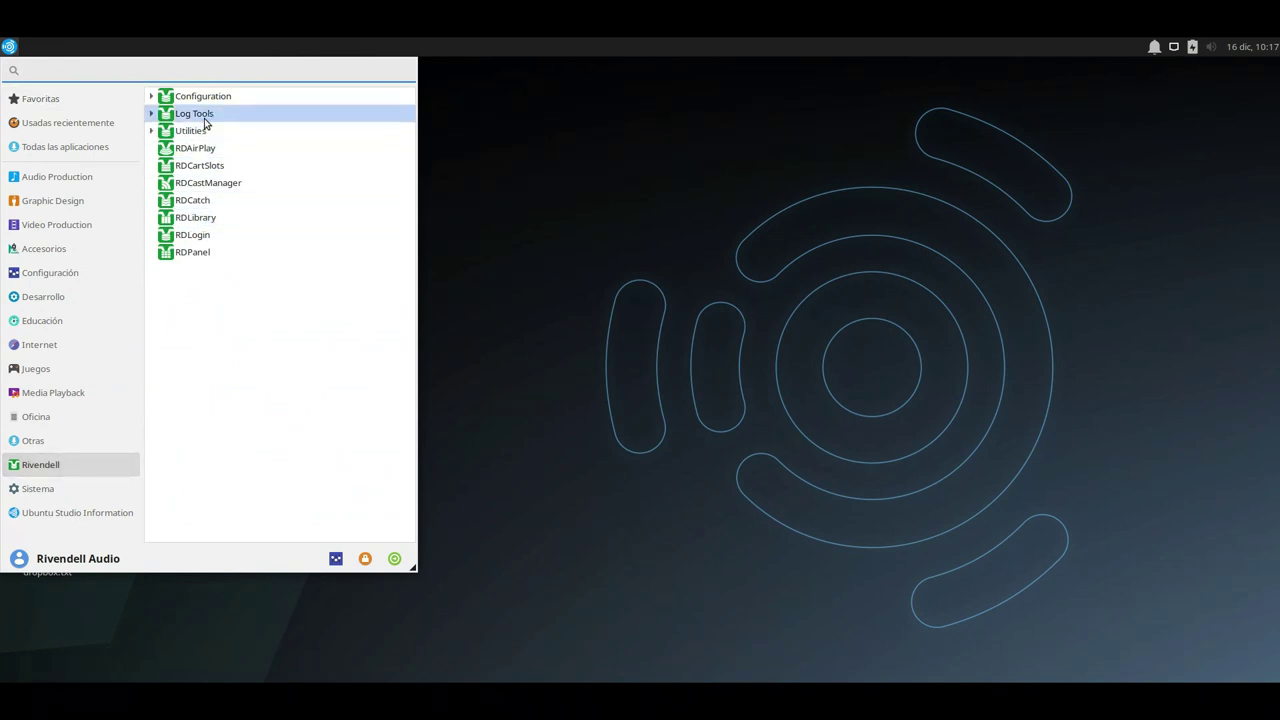
pyautogui.click(152, 114)
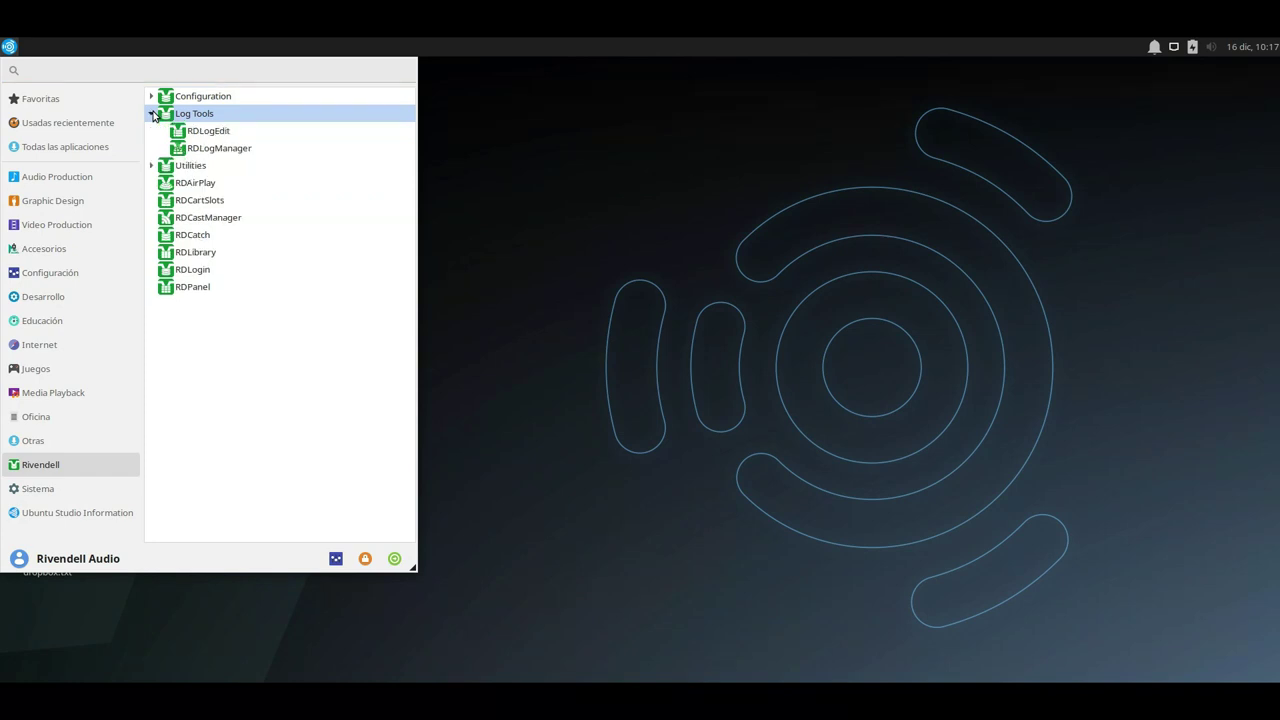
pyautogui.click(220, 135)
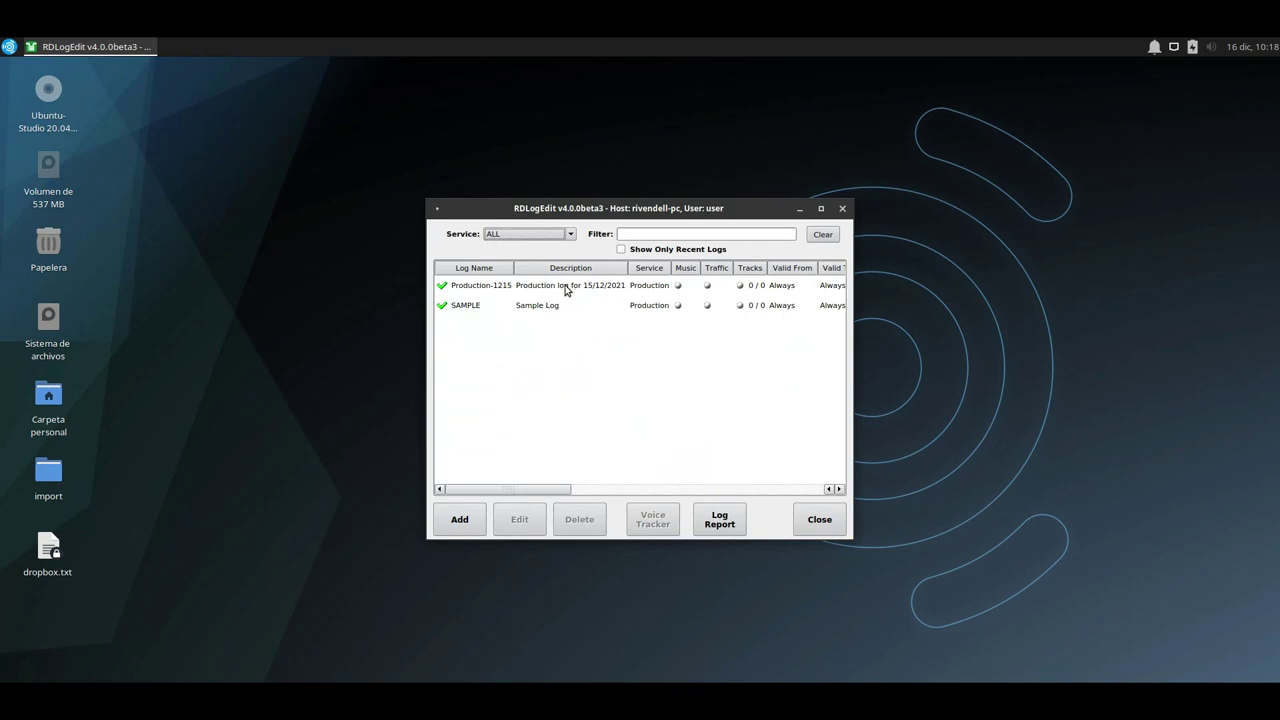
# Open Production-1215 for editing and insert cart 010009 Casta Paloma at the top.
pyautogui.doubleClick(566, 287)
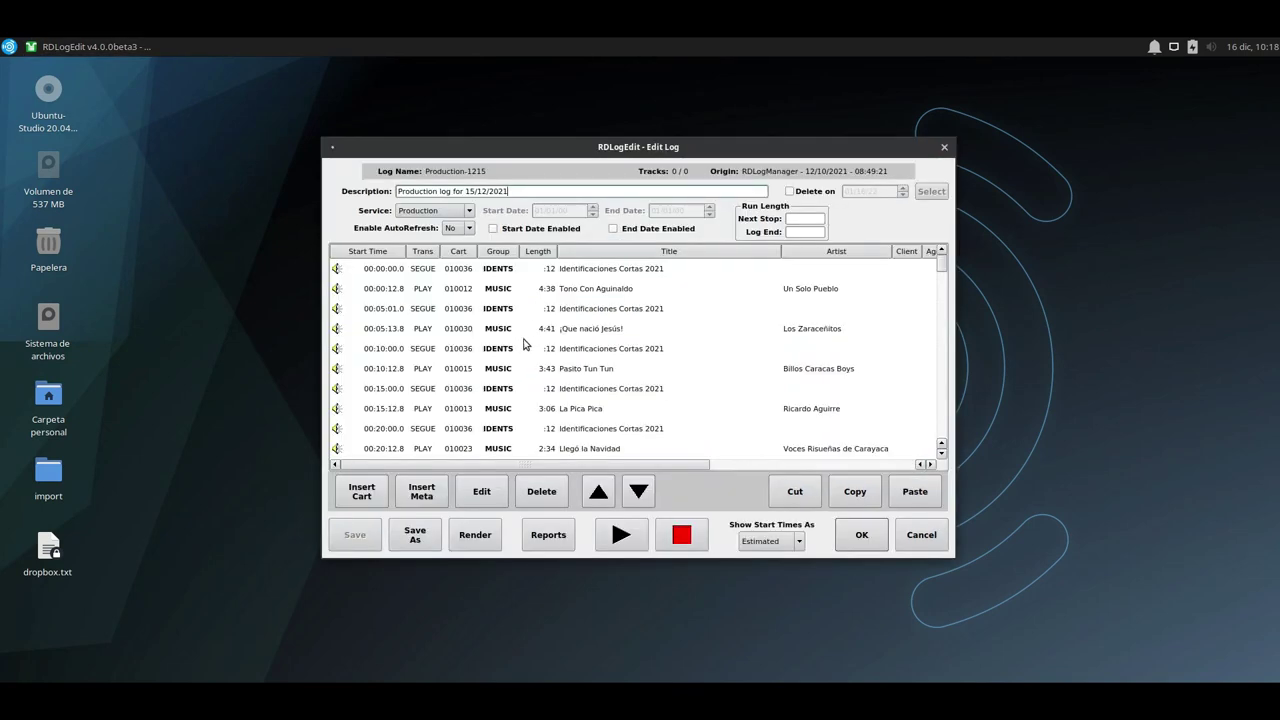
pyautogui.click(502, 274)
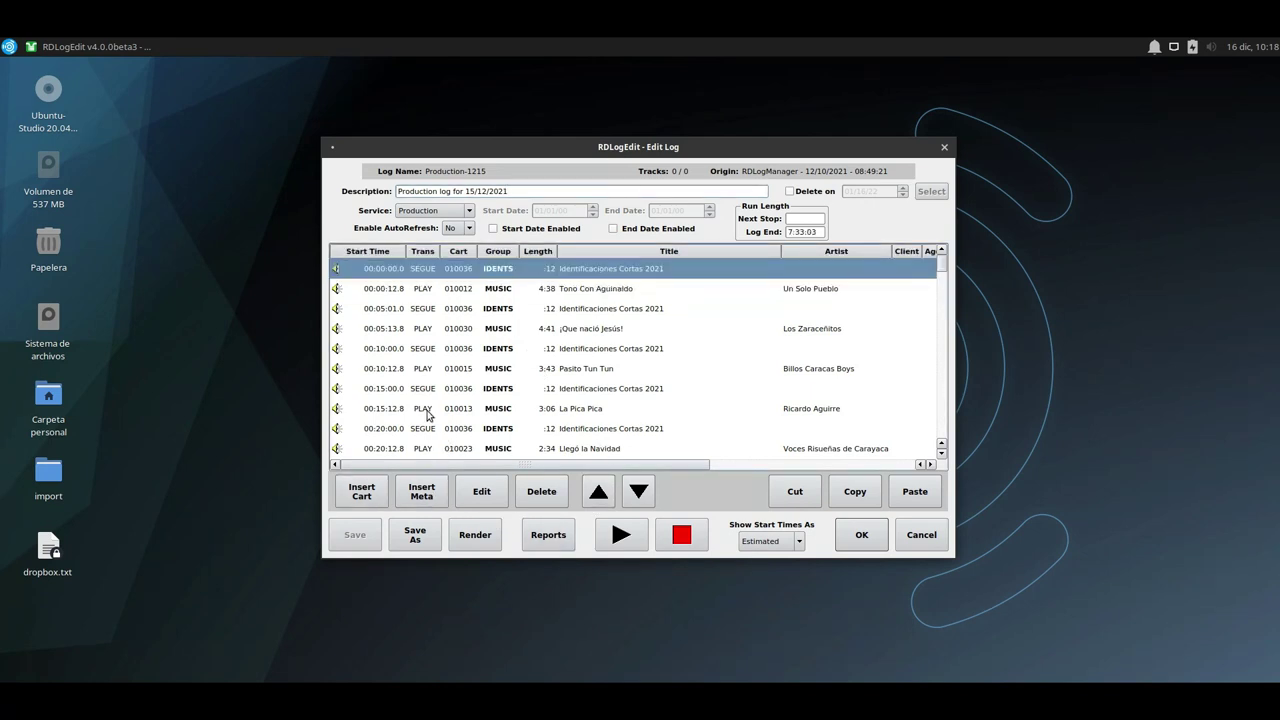
pyautogui.scroll(-6, 466, 372)
pyautogui.scroll(6, 466, 372)
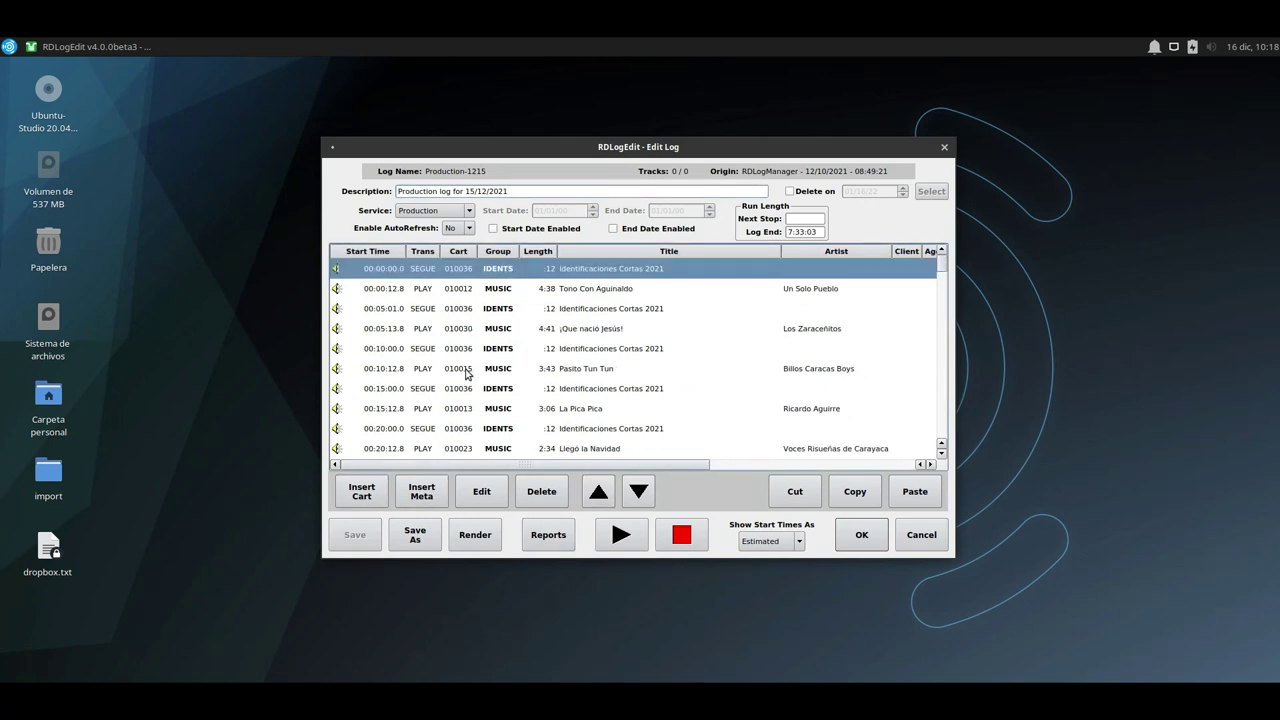
pyautogui.click(365, 494)
pyautogui.click(469, 380)
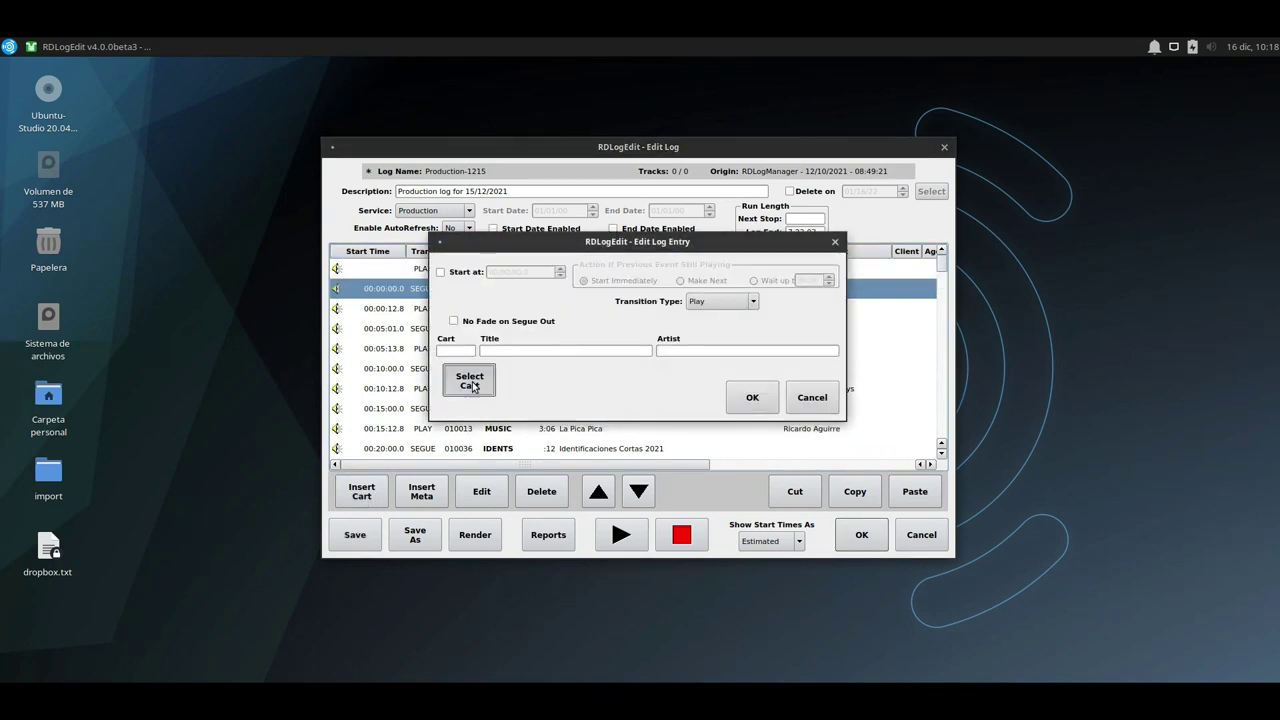
pyautogui.scroll(-2, 540, 325)
pyautogui.doubleClick(517, 304)
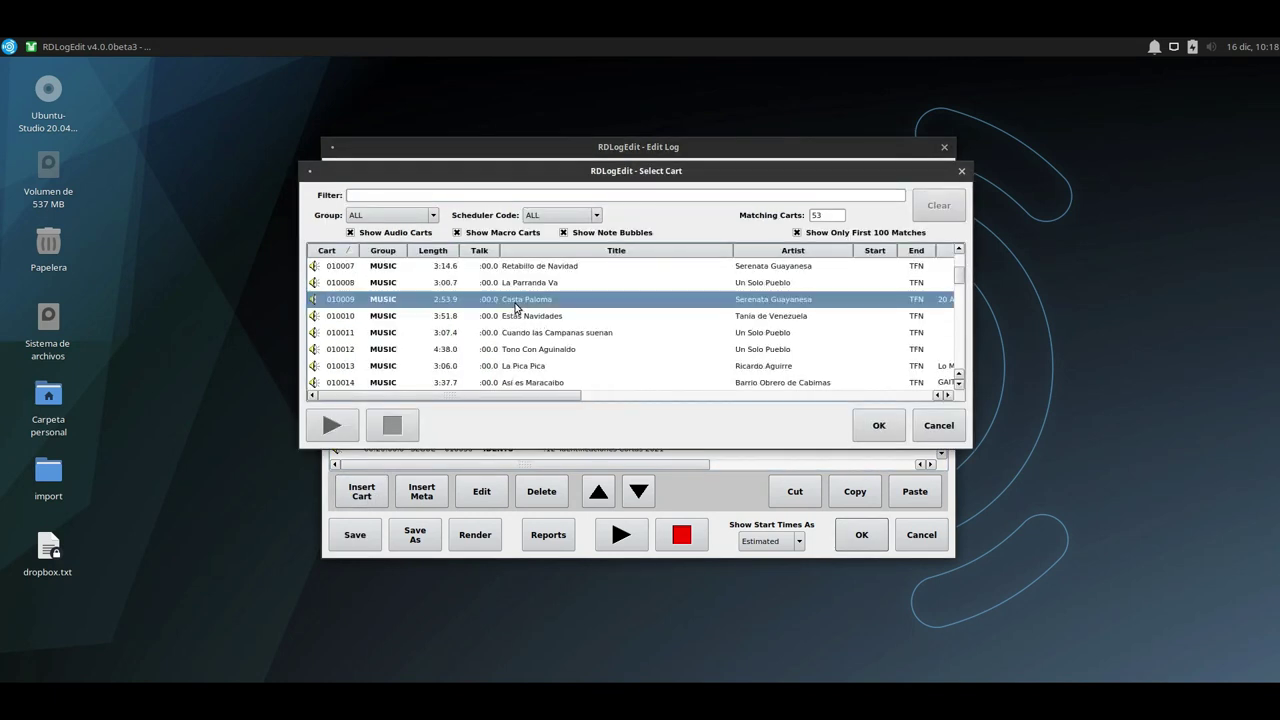
pyautogui.click(752, 397)
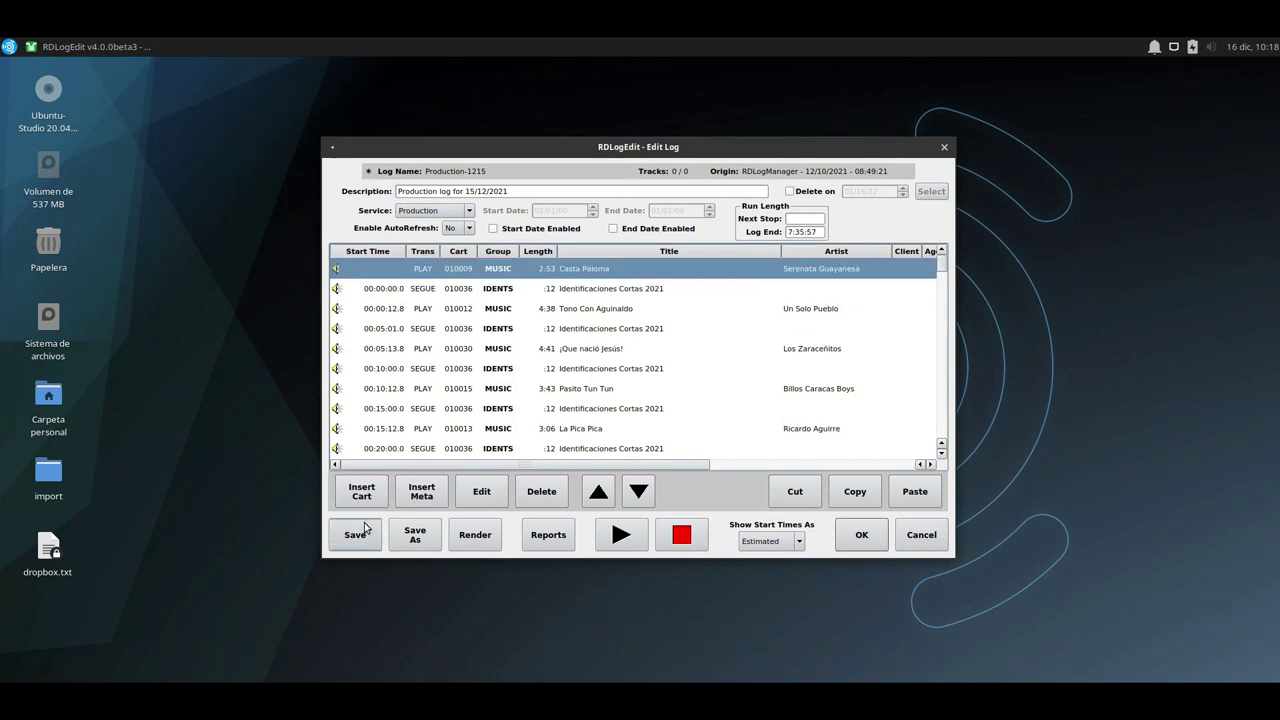
# Insert carts 010021 Arbol navideño and 010018 Abran la Puerta above Casta Paloma.
pyautogui.click(375, 492)
pyautogui.click(466, 385)
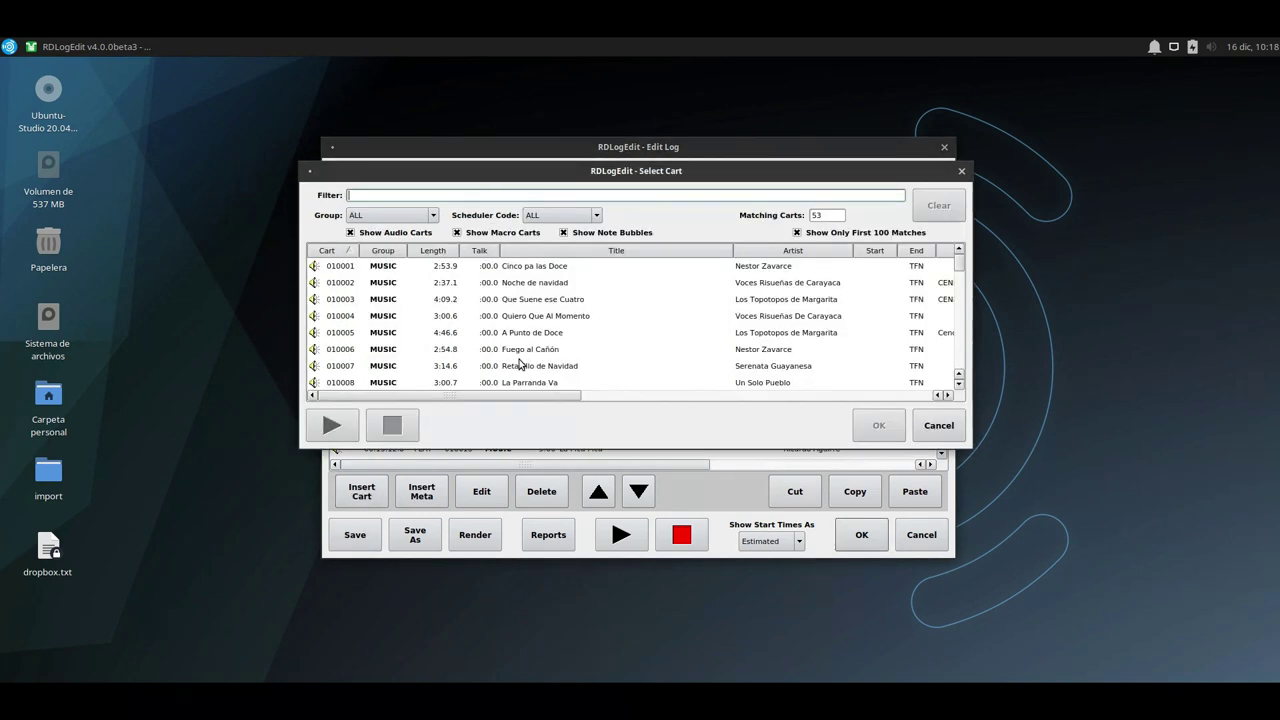
pyautogui.doubleClick(508, 354)
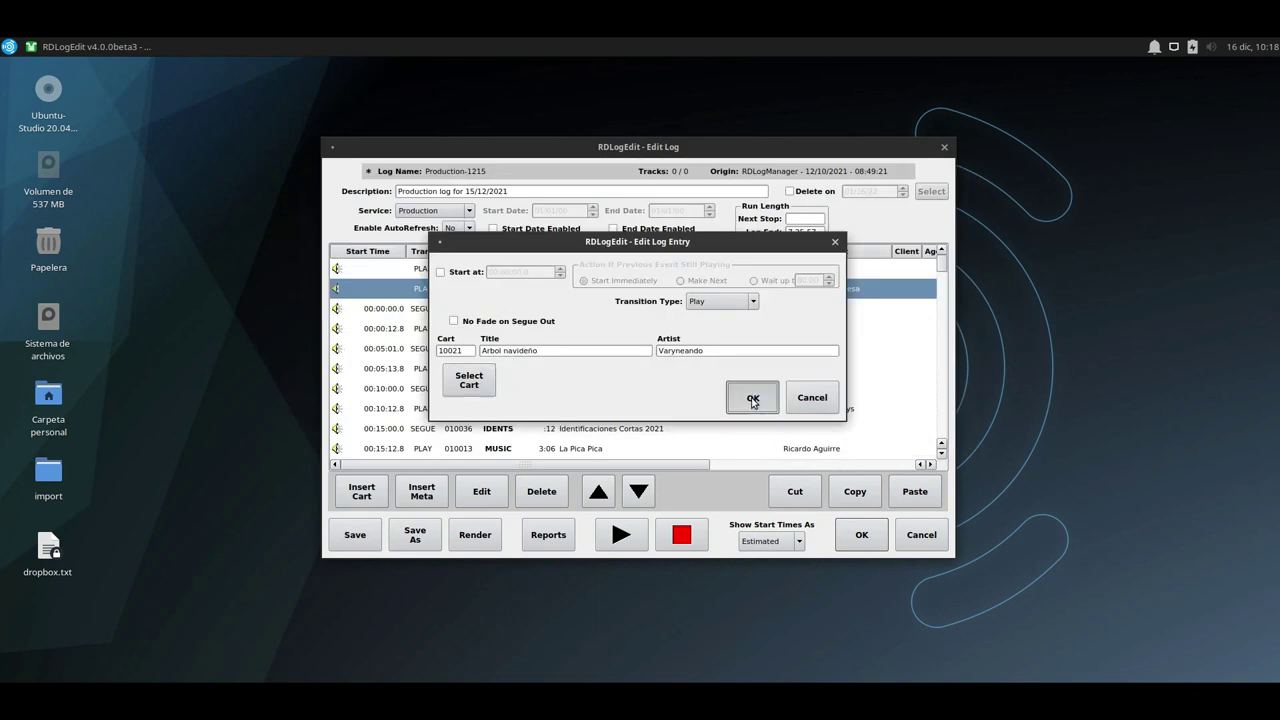
pyautogui.click(752, 397)
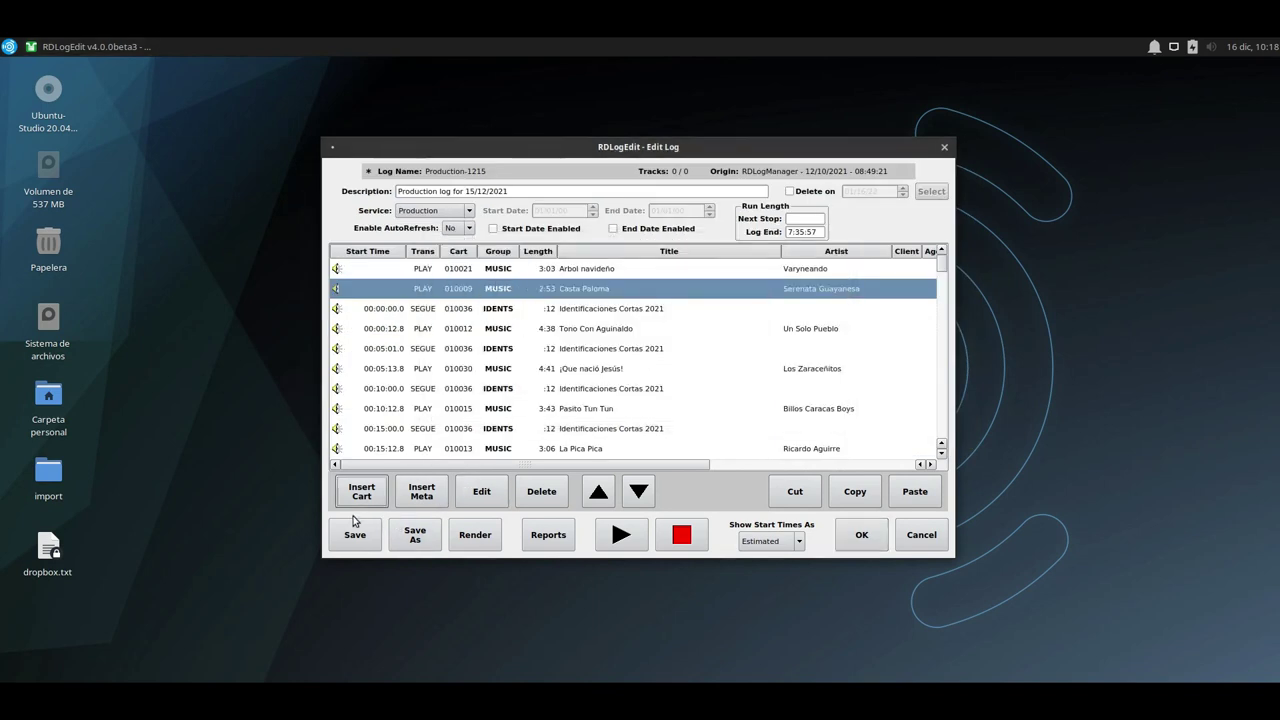
pyautogui.click(366, 492)
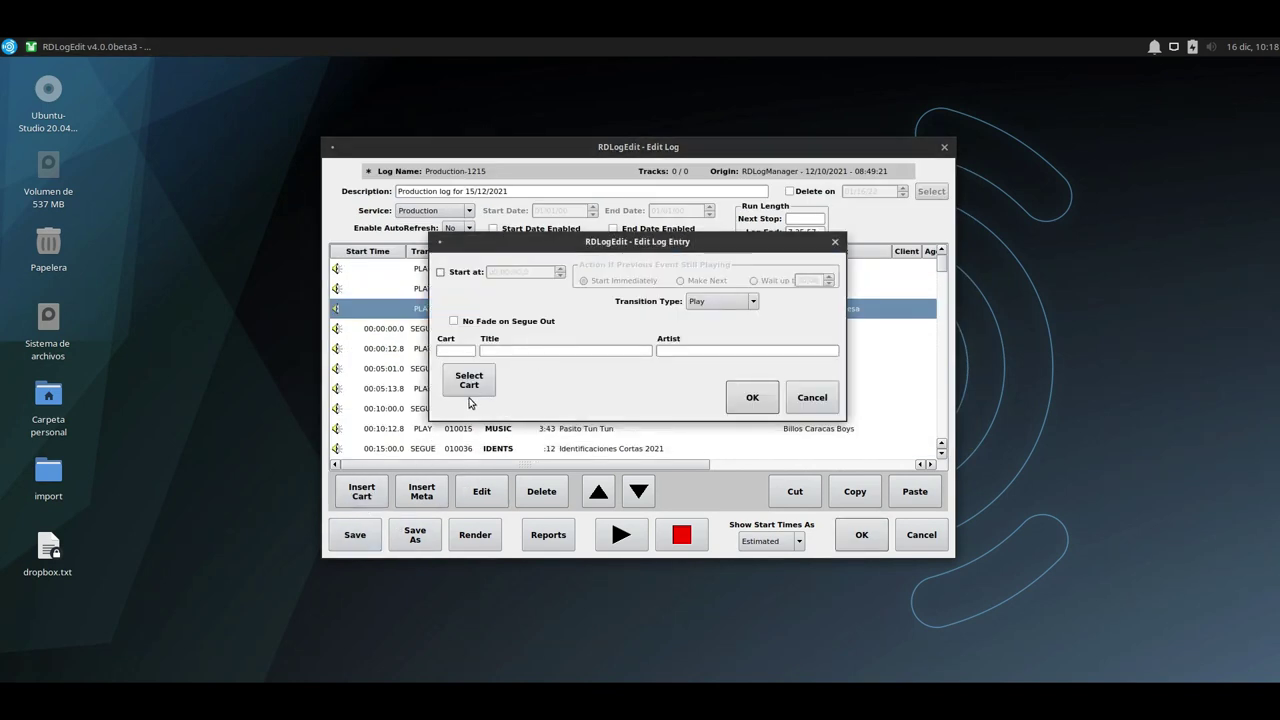
pyautogui.click(469, 398)
pyautogui.scroll(-5, 510, 364)
pyautogui.doubleClick(520, 352)
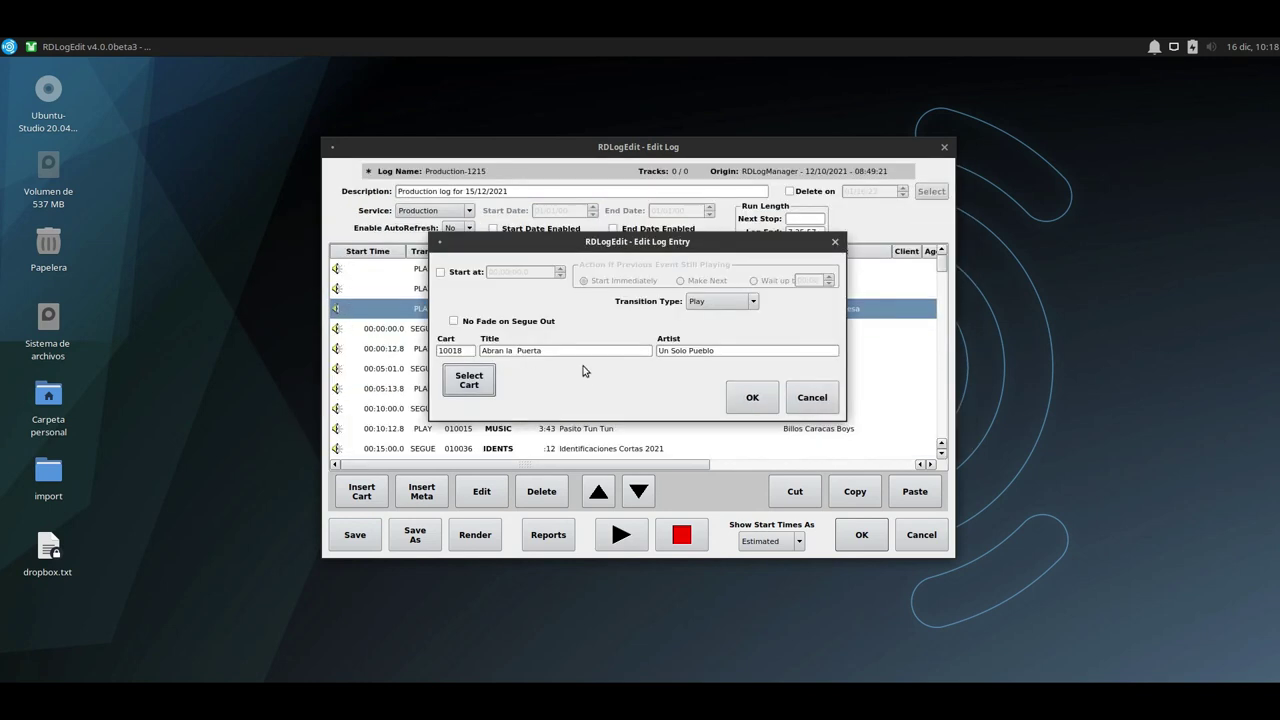
pyautogui.click(469, 380)
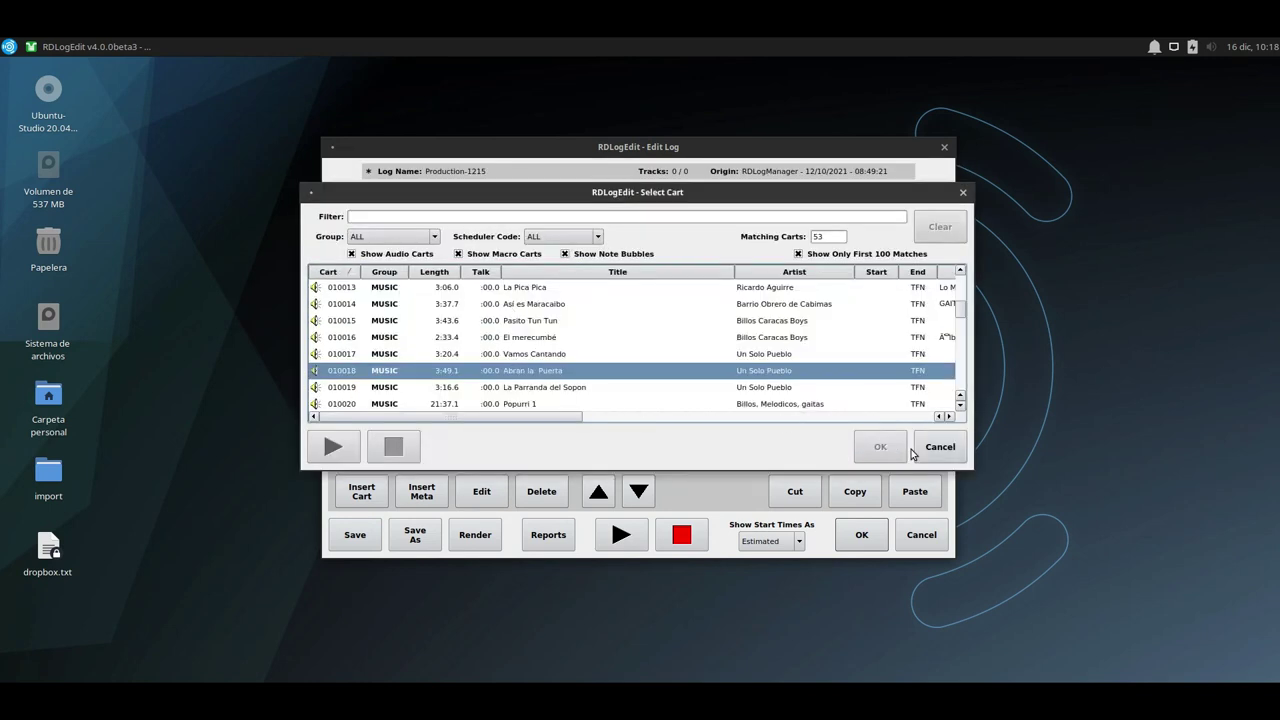
pyautogui.doubleClick(531, 374)
pyautogui.click(745, 398)
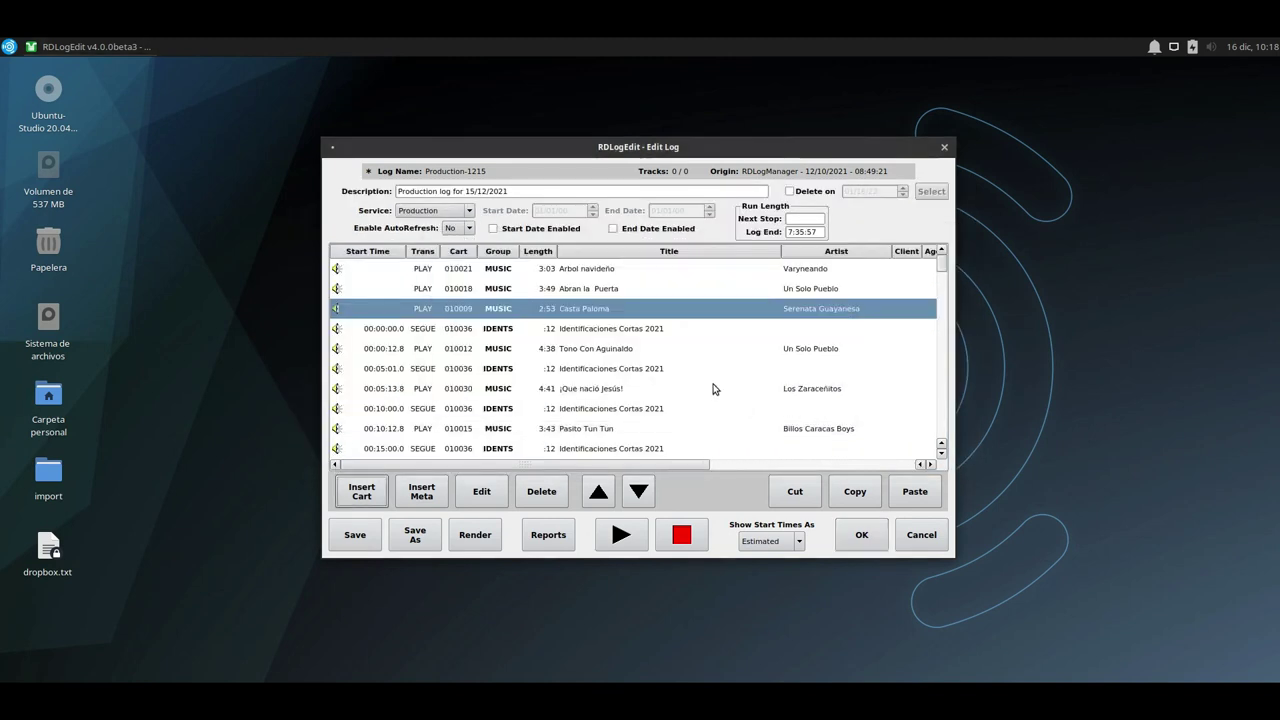
pyautogui.click(552, 277)
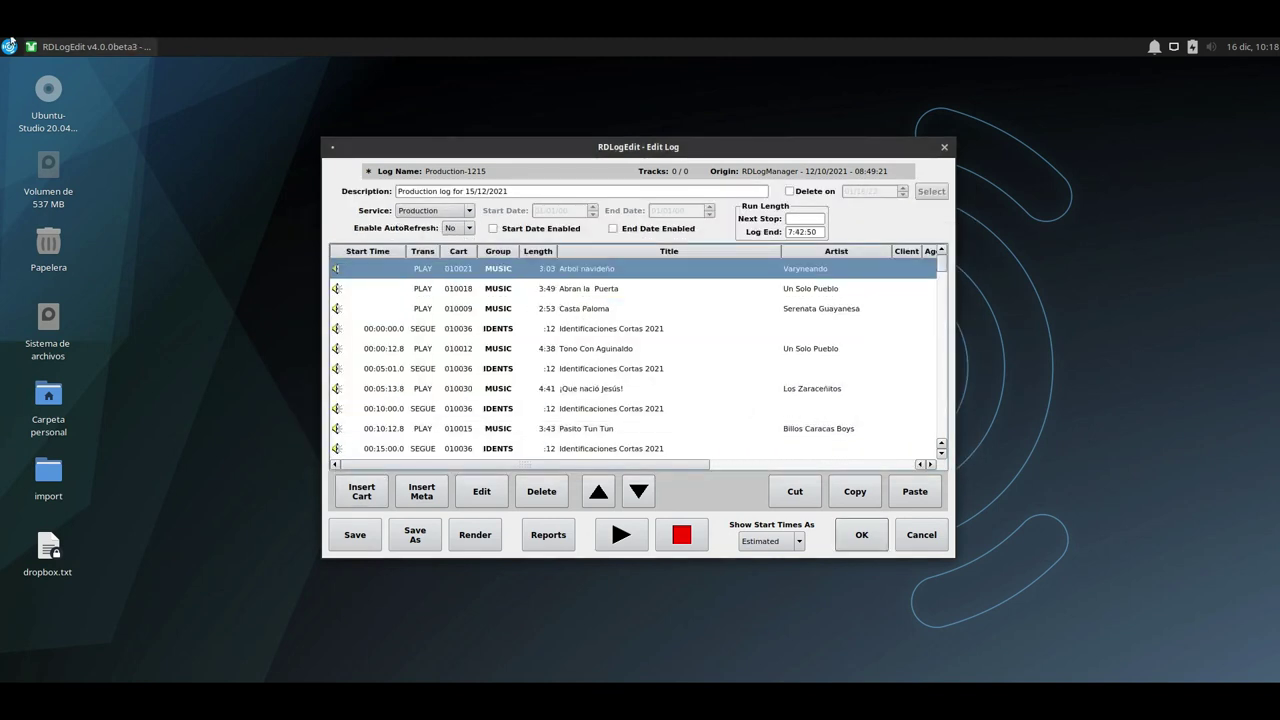
# Launch RDLibrary from the Rivendell applications menu.
pyautogui.click(9, 46)
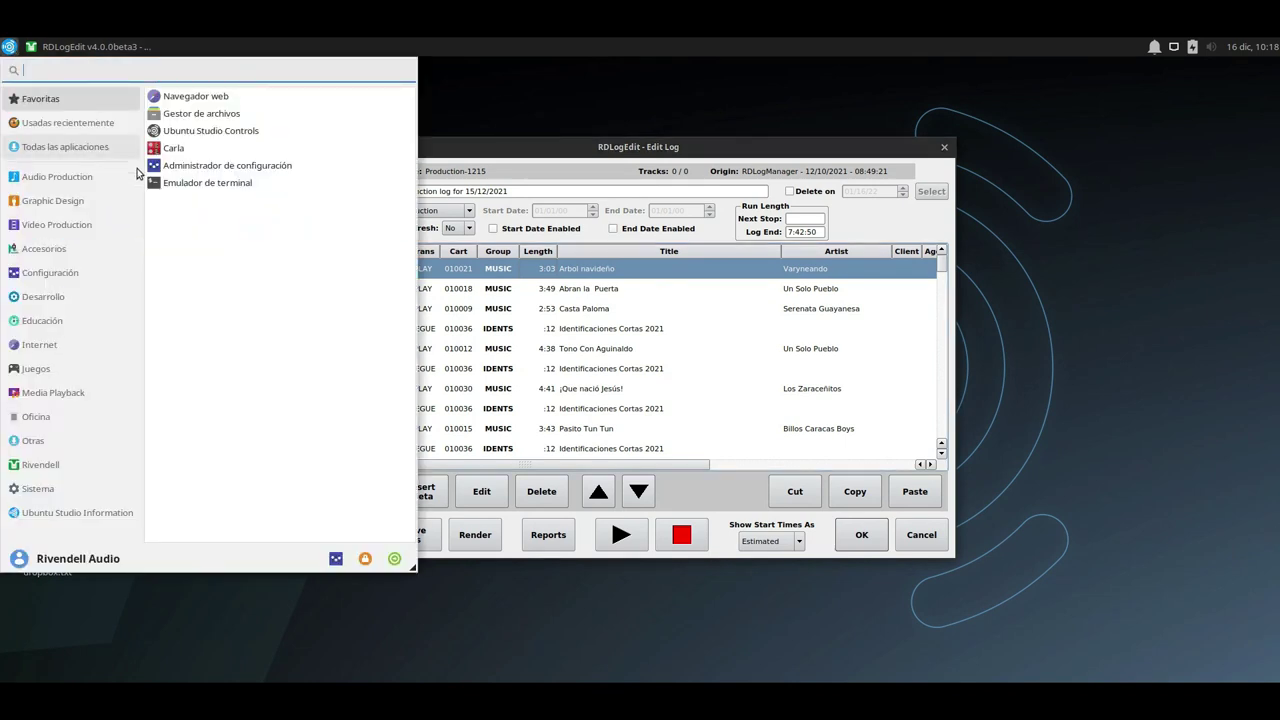
pyautogui.click(54, 467)
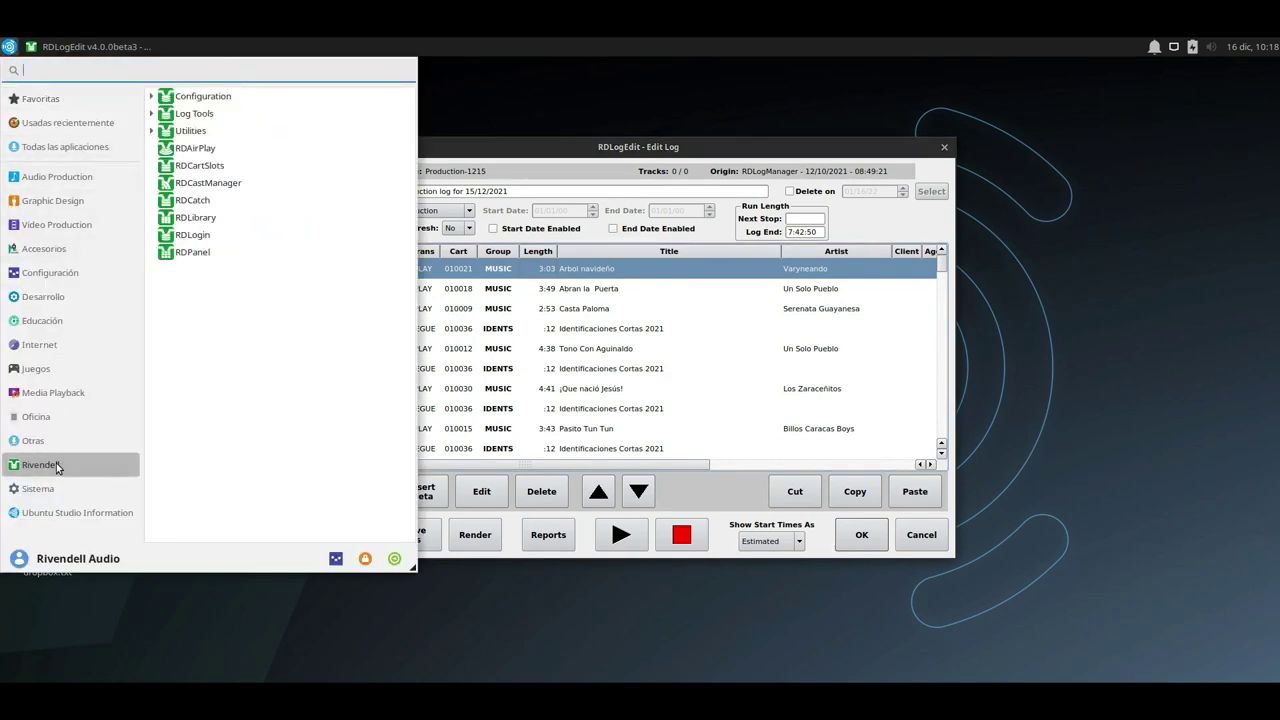
pyautogui.click(755, 399)
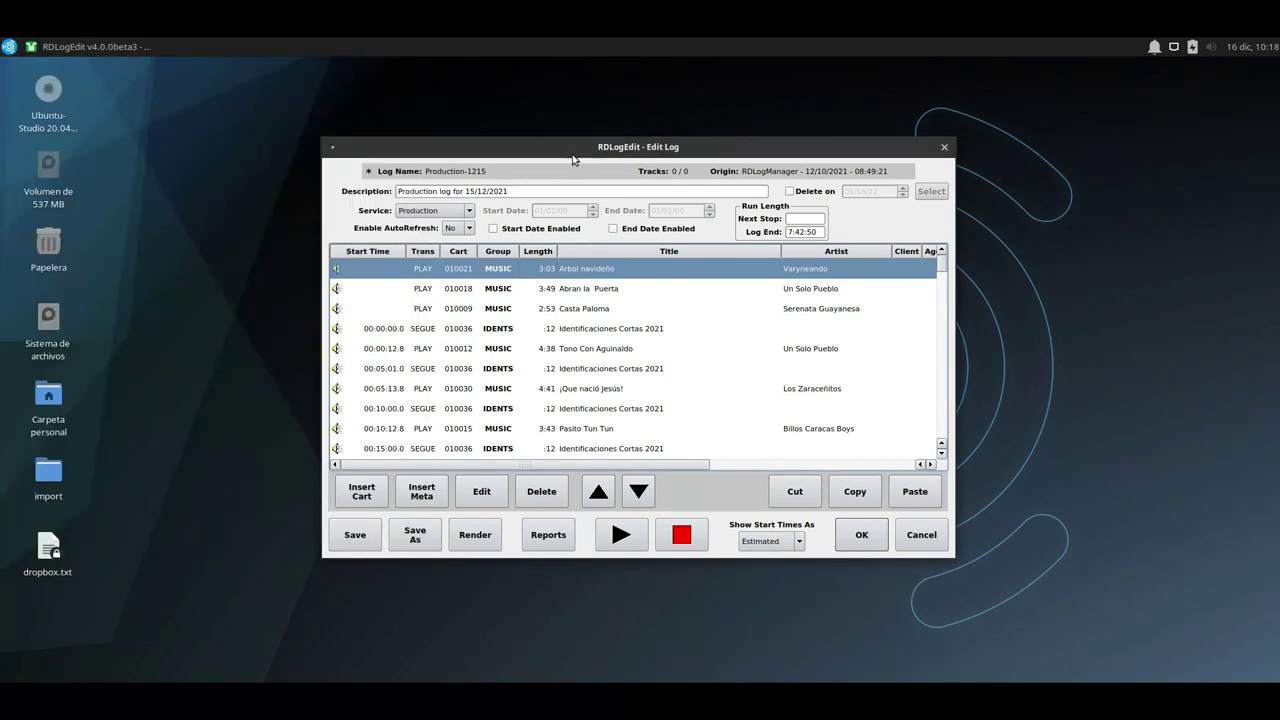
# Arrange Edit Log and RDLibrary side by side, lifting the 100-cart limit and enabling cart dragging.
pyautogui.moveTo(574, 160); pyautogui.dragTo(229, 241)
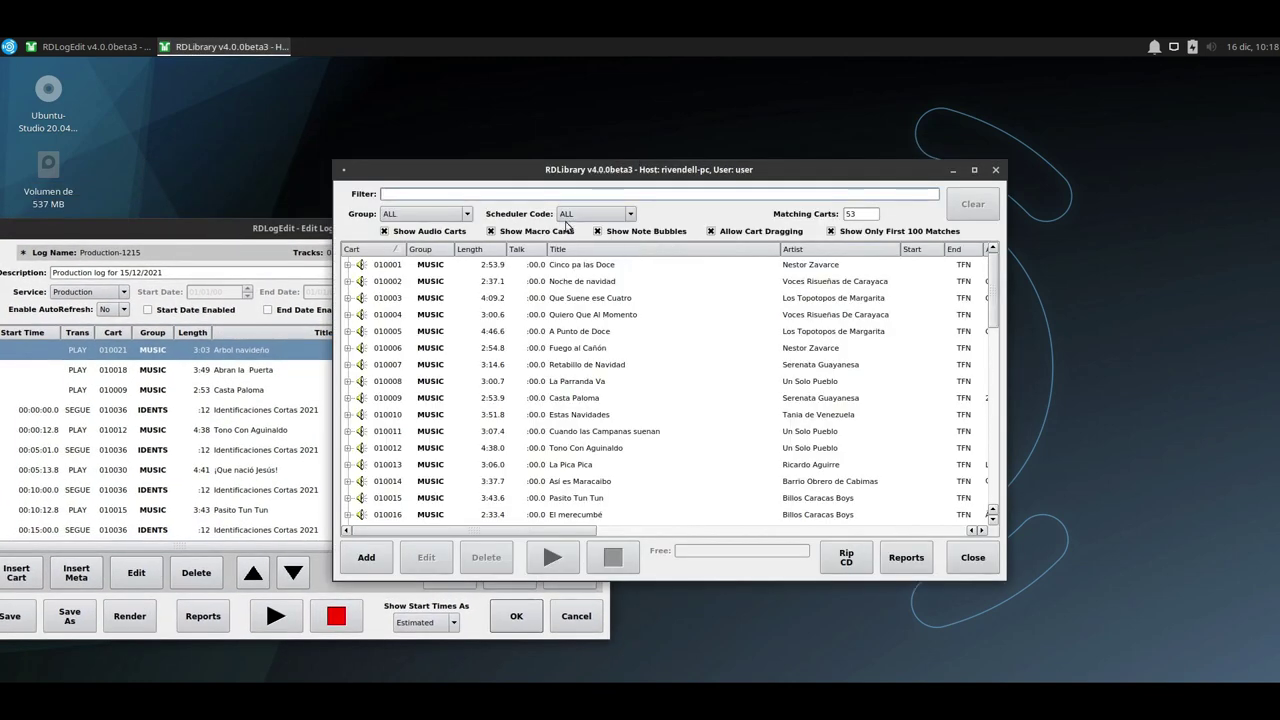
pyautogui.moveTo(553, 169); pyautogui.dragTo(716, 122)
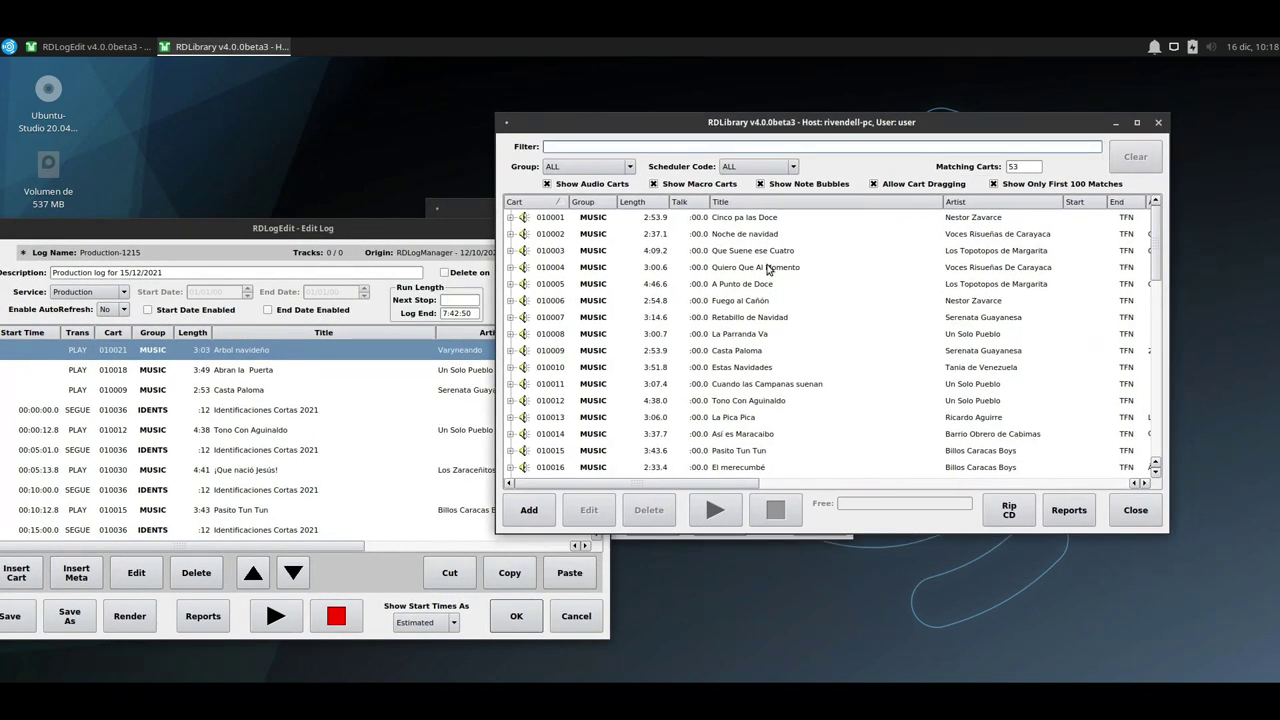
pyautogui.scroll(-8, 737, 337)
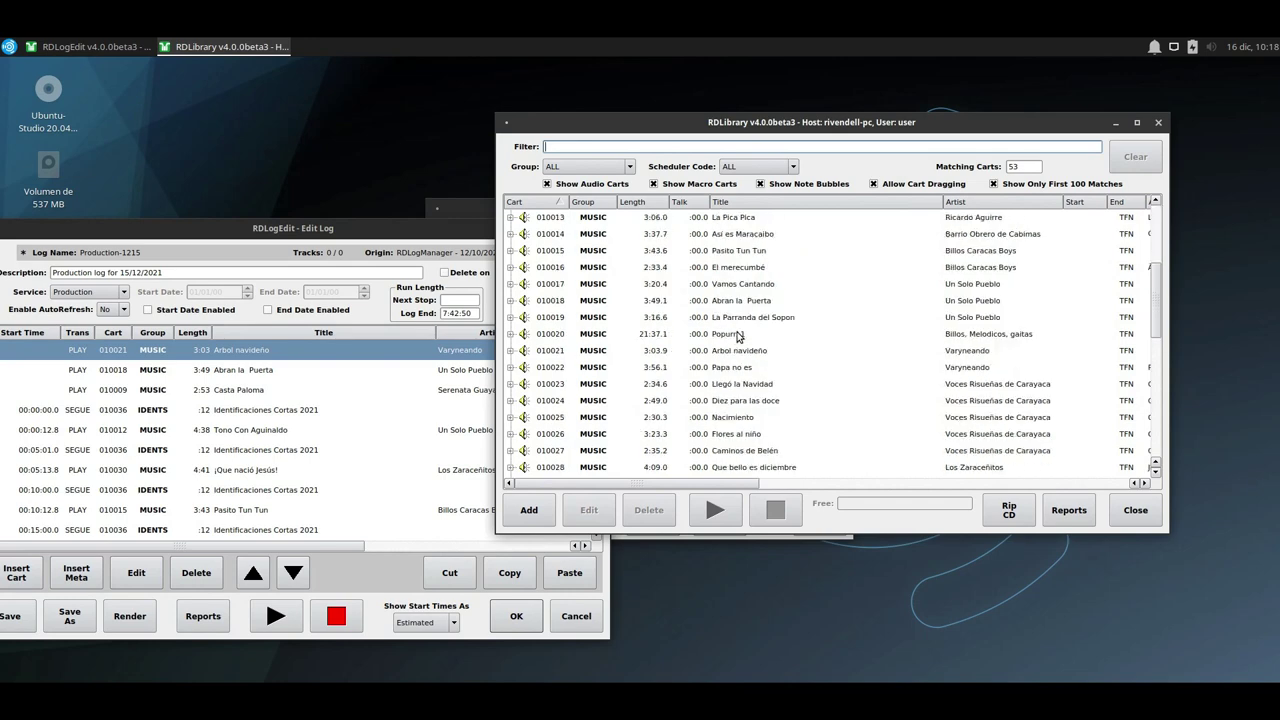
pyautogui.click(994, 184)
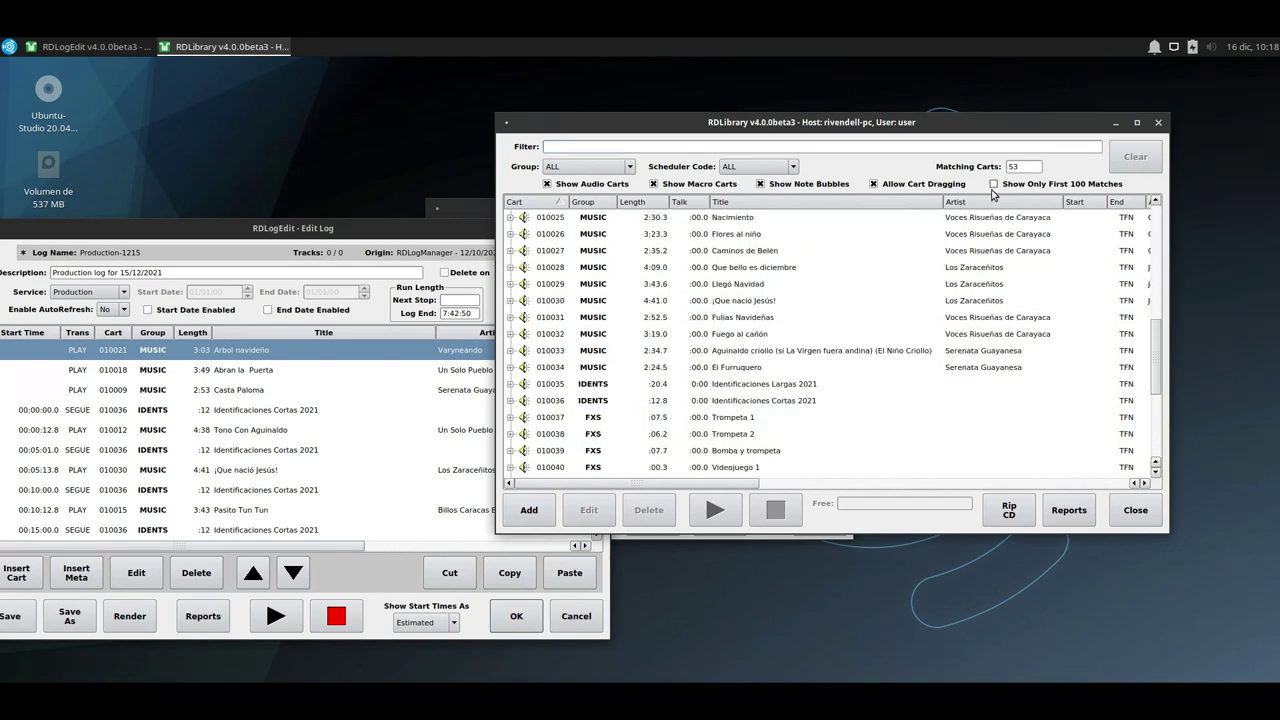
pyautogui.scroll(8, 737, 323)
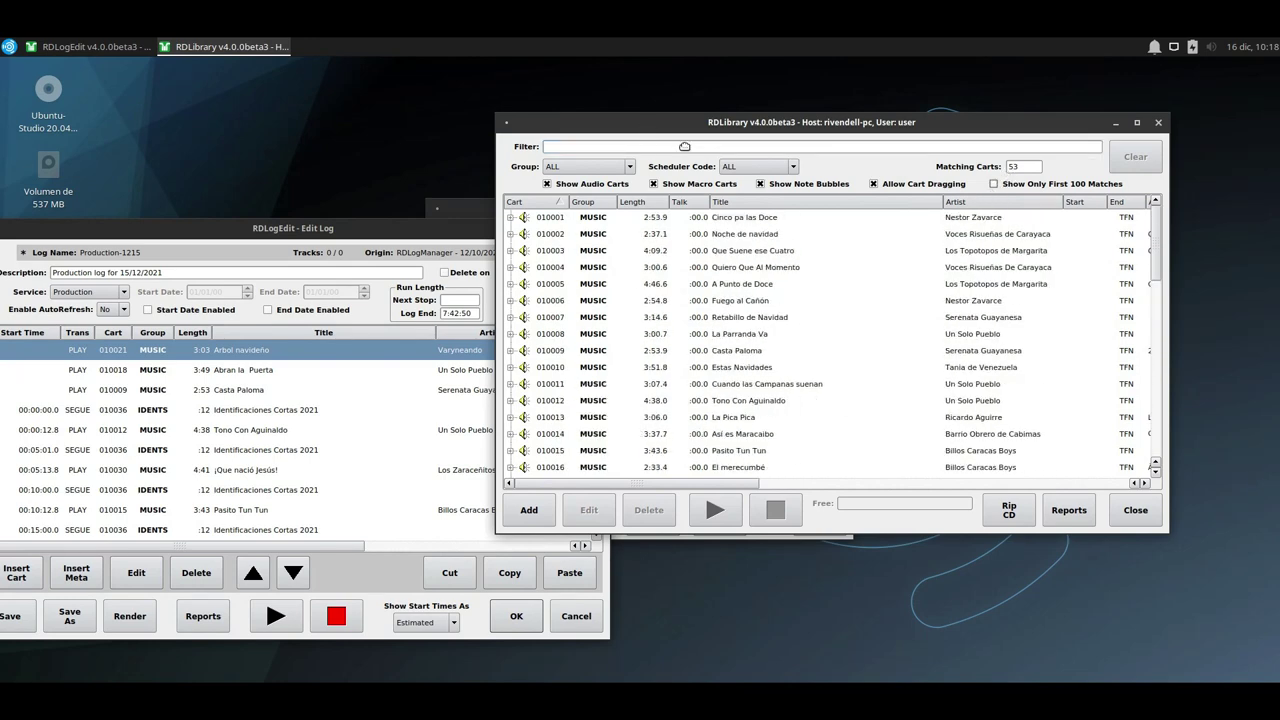
pyautogui.moveTo(690, 122); pyautogui.dragTo(733, 160)
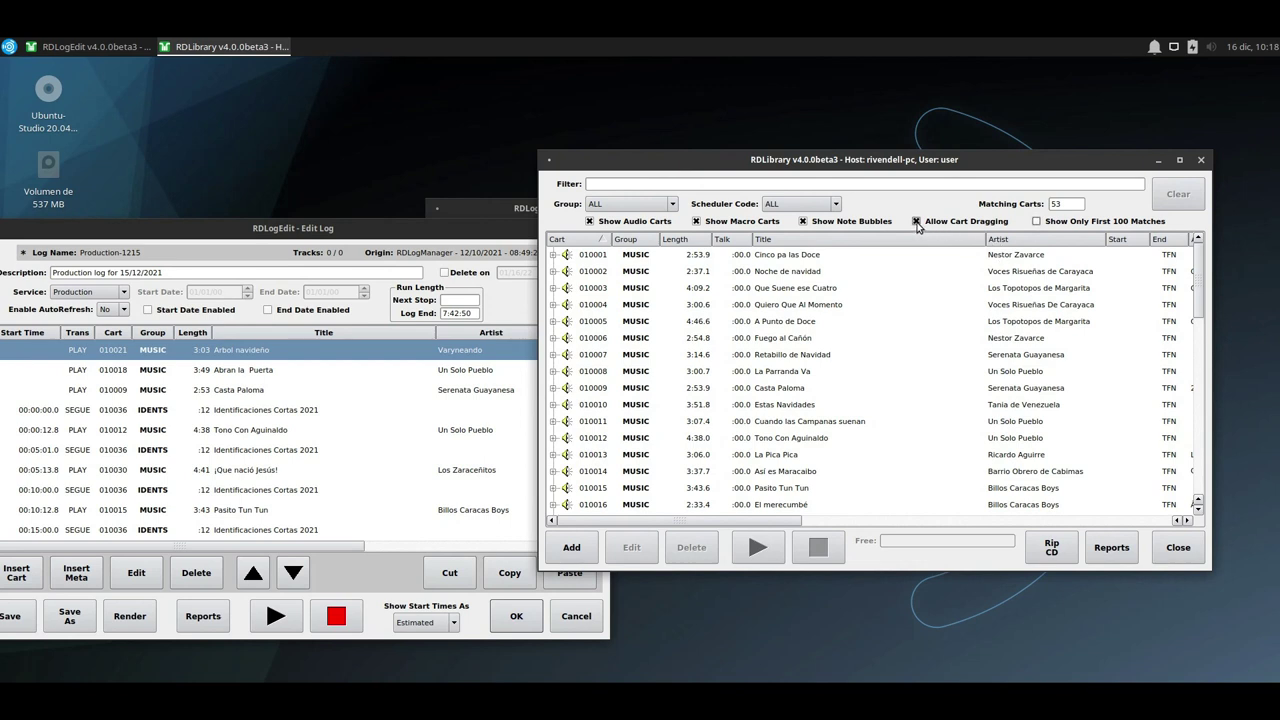
pyautogui.click(916, 222)
# Drag music carts 010004, 010007, 010023 and Fulias Navideñas into the Production-1215 log.
pyautogui.moveTo(766, 305); pyautogui.dragTo(210, 368)
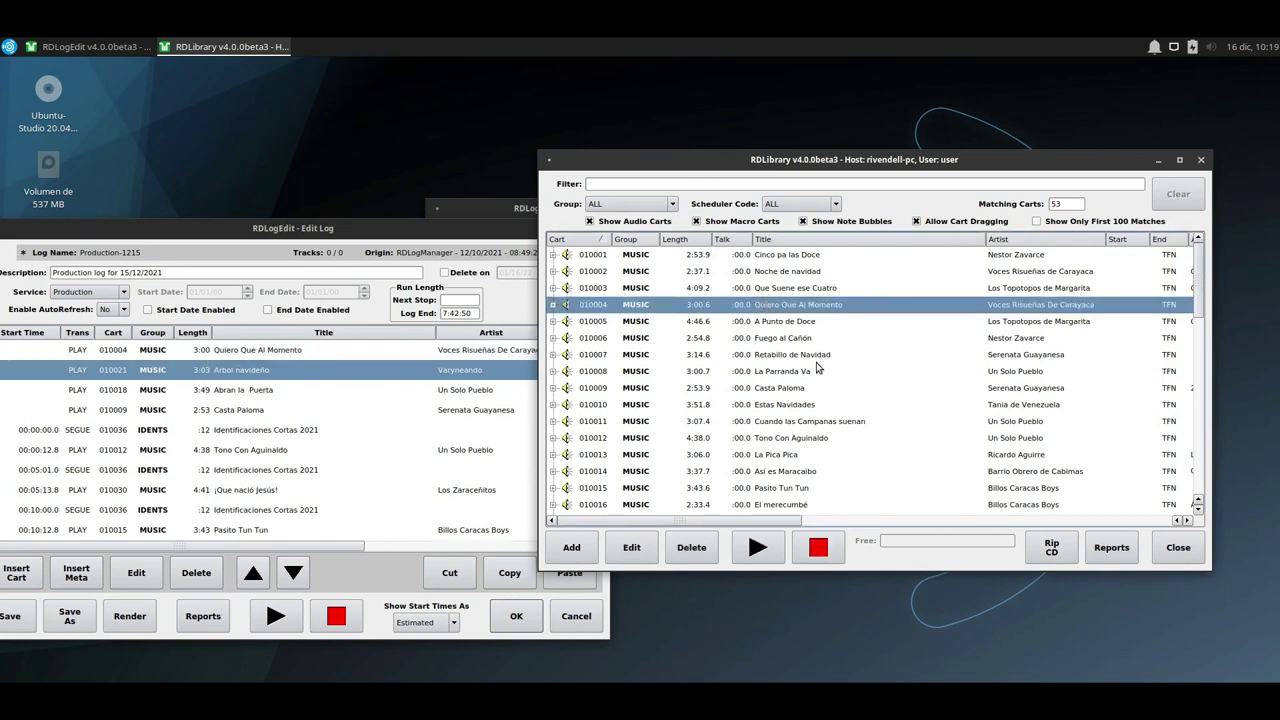
pyautogui.moveTo(818, 358); pyautogui.dragTo(290, 380)
pyautogui.moveTo(700, 470); pyautogui.dragTo(240, 410)
pyautogui.scroll(-4, 775, 483)
pyautogui.click(750, 421)
pyautogui.moveTo(750, 421); pyautogui.dragTo(313, 373)
pyautogui.scroll(-5, 751, 441)
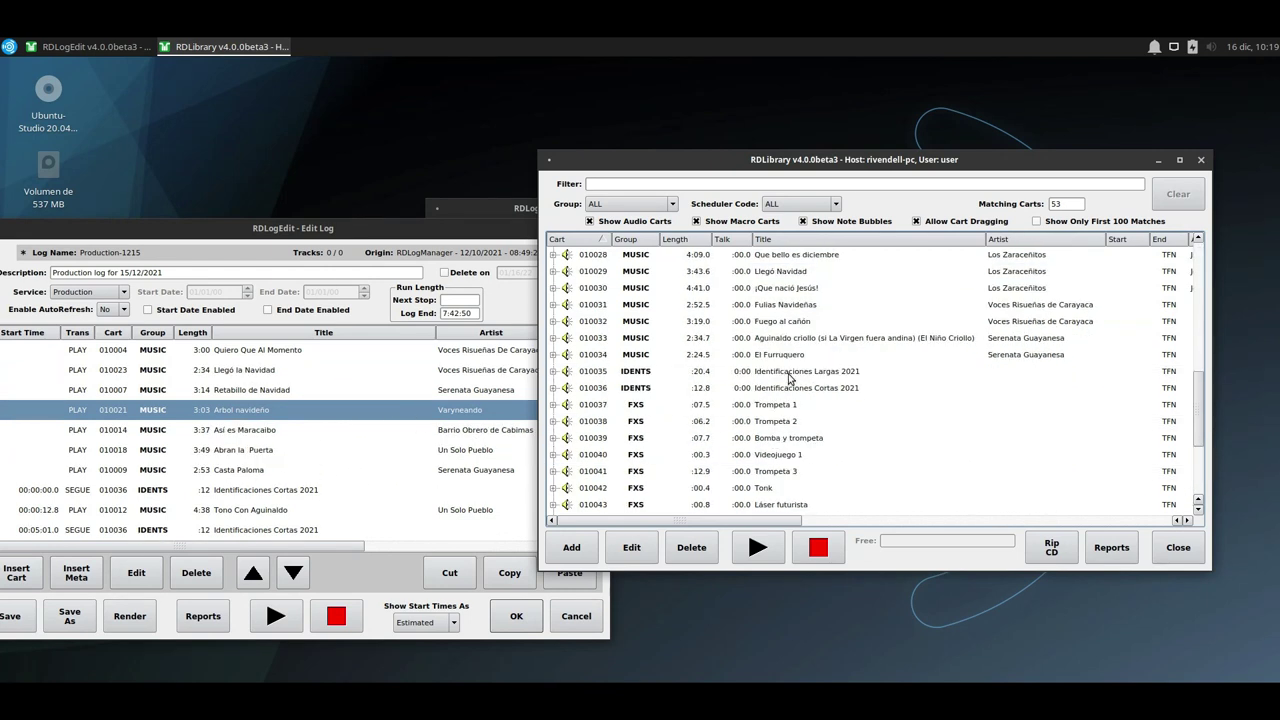
pyautogui.moveTo(790, 305); pyautogui.dragTo(290, 408)
pyautogui.click(716, 372)
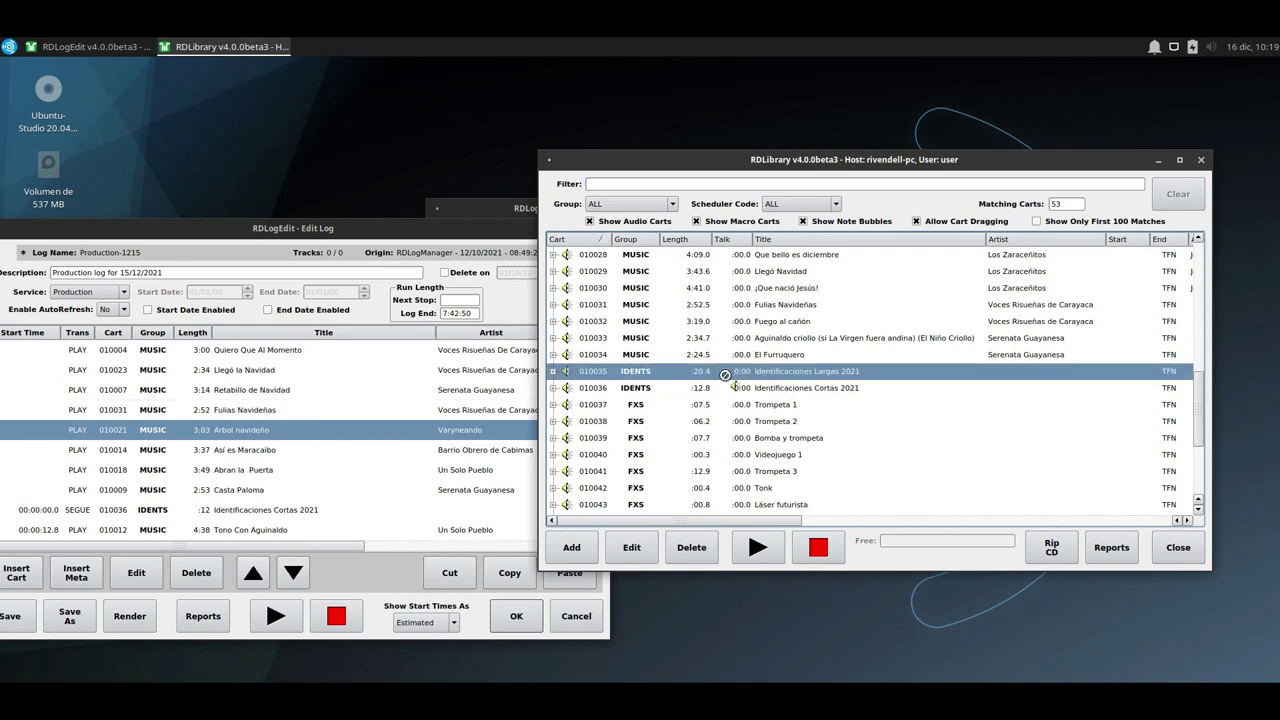
# Filter to the IDENTS group and drag four Identificaciones Cortas 2021 idents between the songs.
pyautogui.click(630, 203)
pyautogui.click(630, 261)
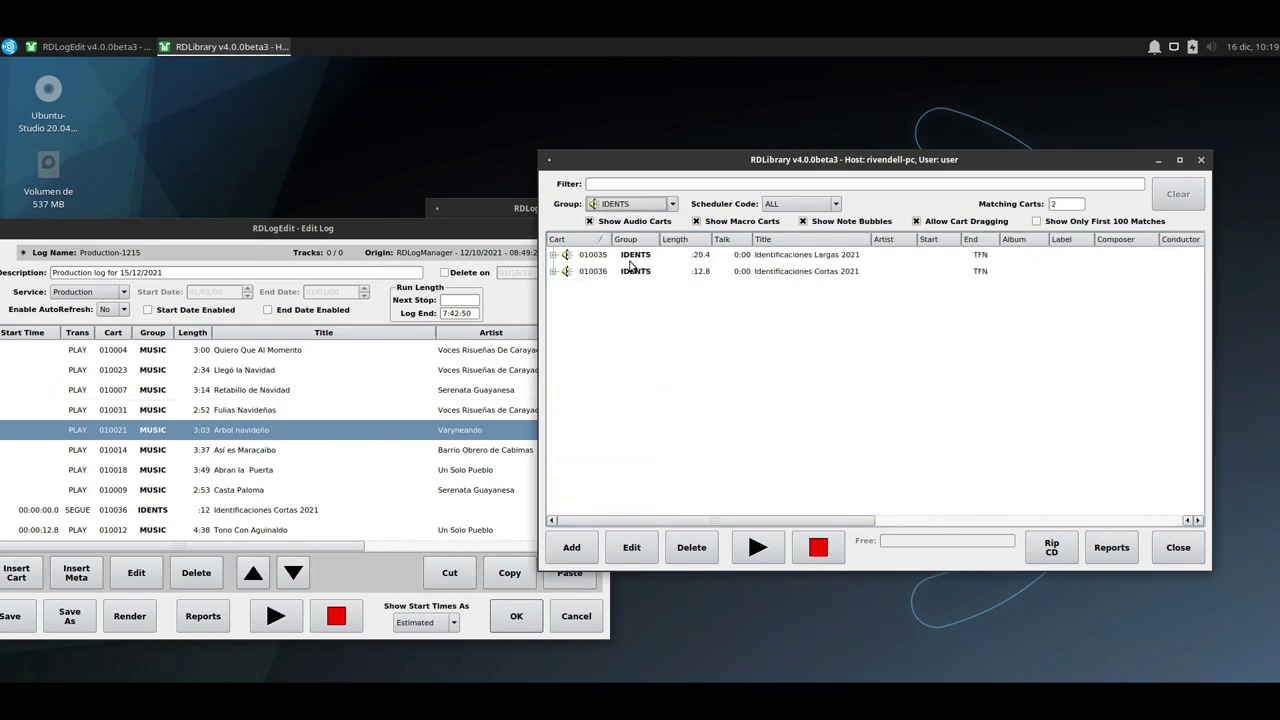
pyautogui.moveTo(730, 271); pyautogui.dragTo(246, 354)
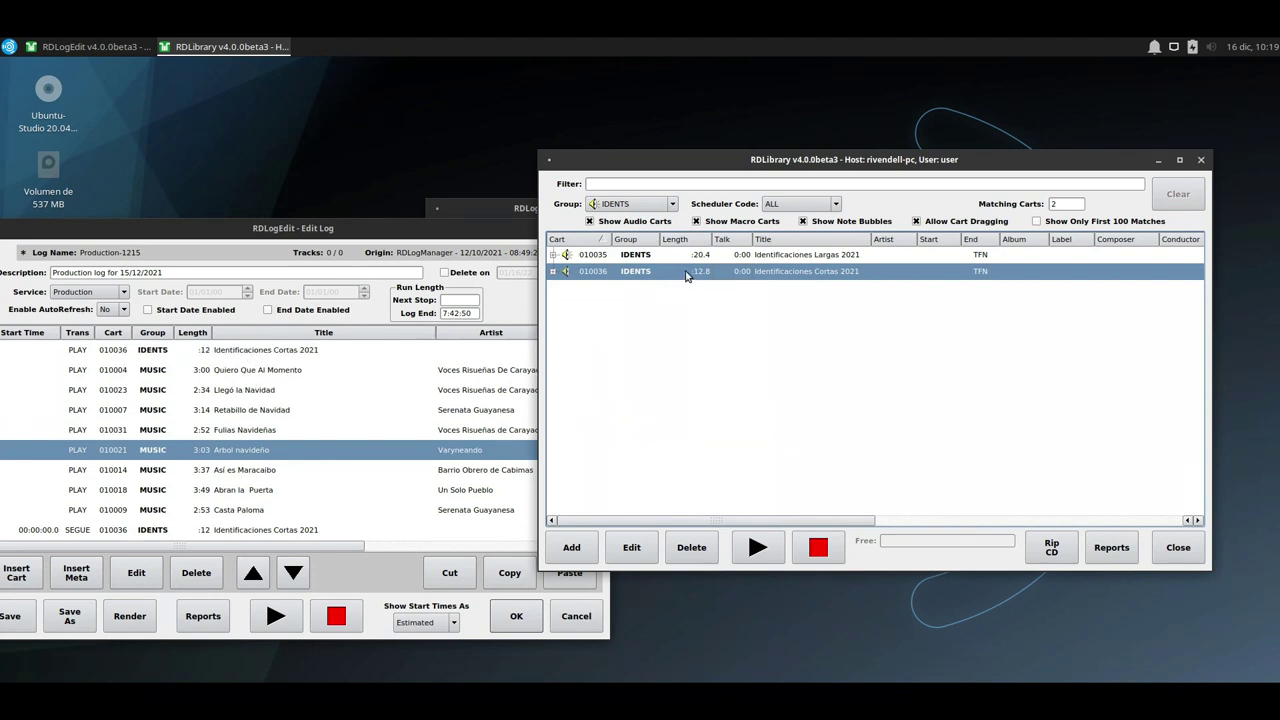
pyautogui.moveTo(611, 297); pyautogui.dragTo(256, 393)
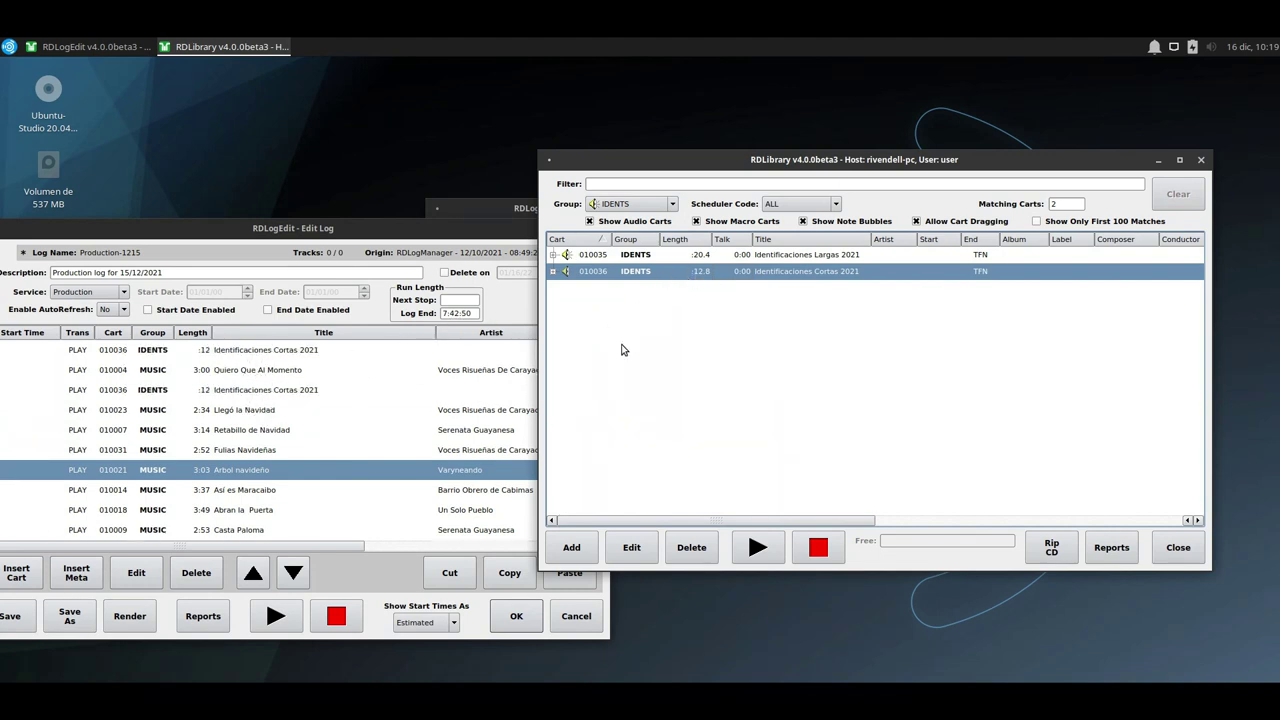
pyautogui.moveTo(717, 275); pyautogui.dragTo(275, 438)
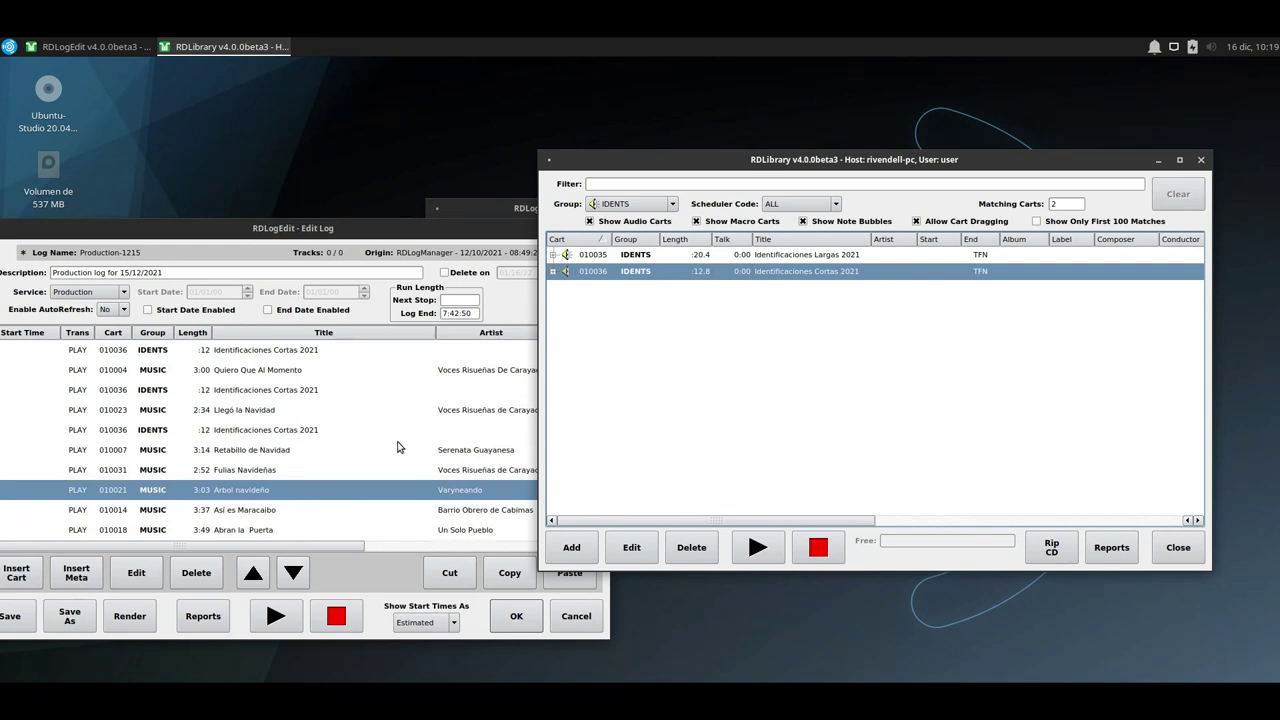
pyautogui.moveTo(671, 279); pyautogui.dragTo(282, 468)
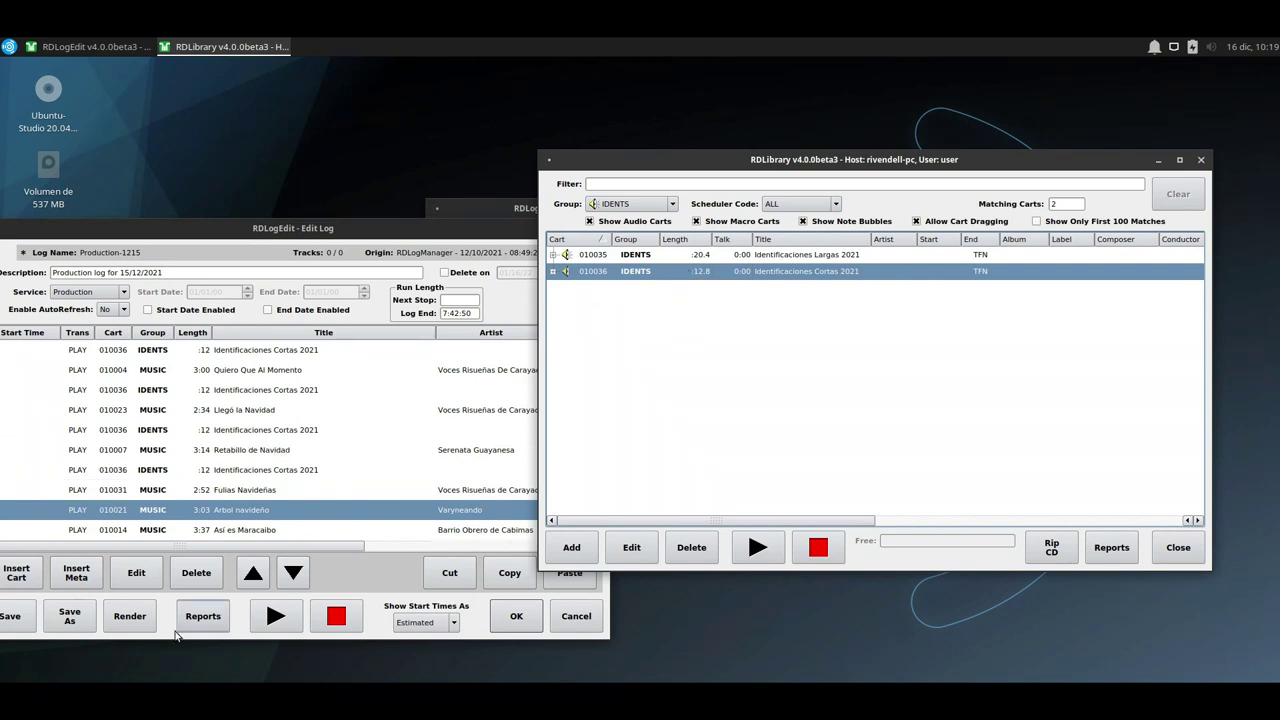
pyautogui.moveTo(247, 229); pyautogui.dragTo(453, 200)
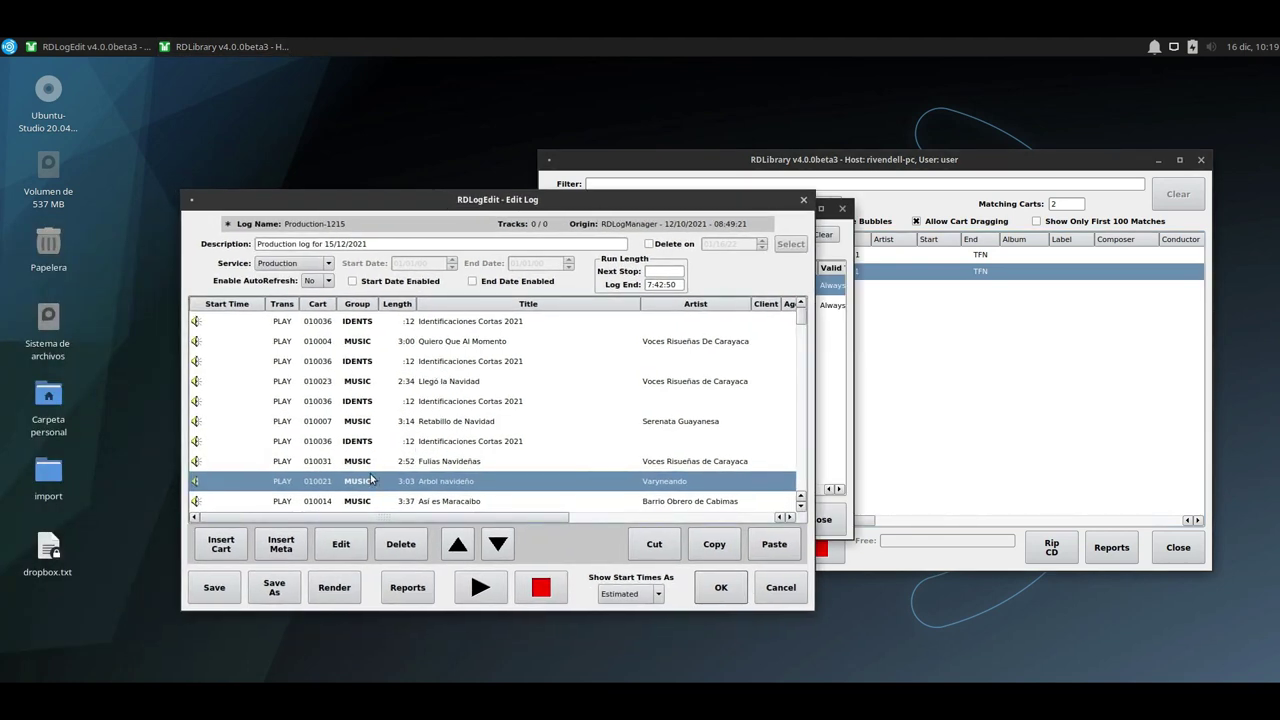
pyautogui.click(424, 362)
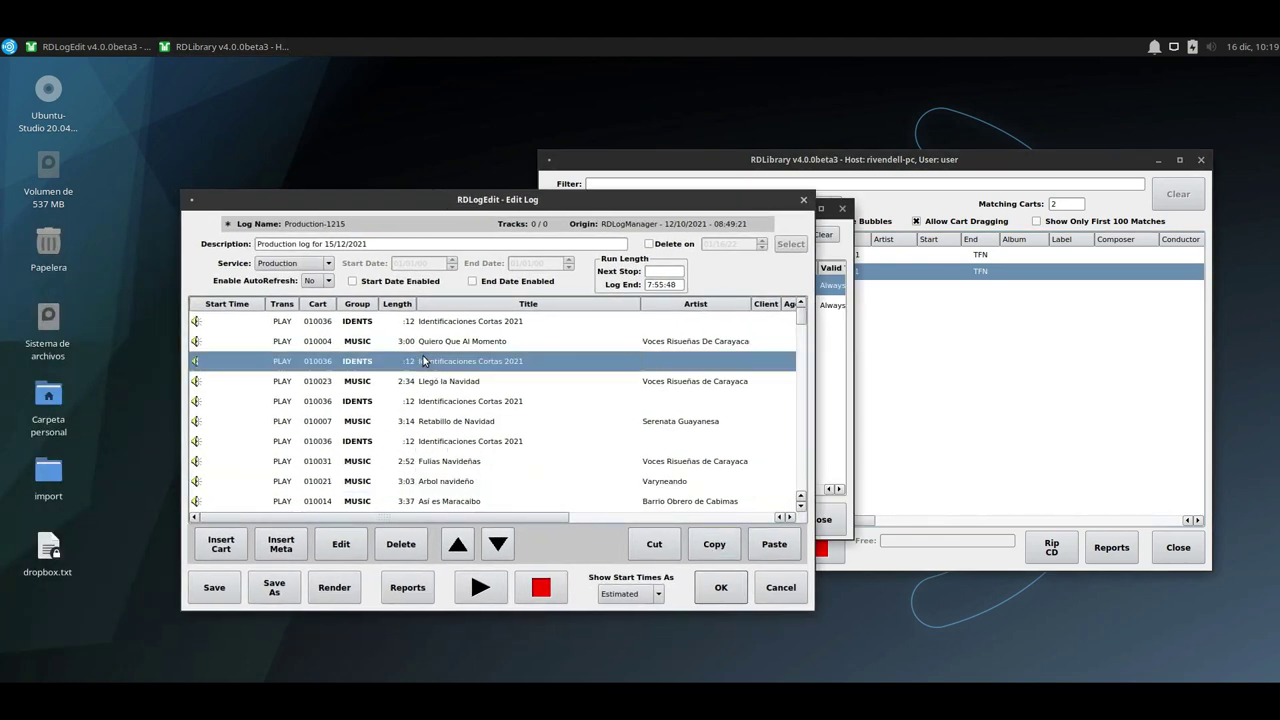
pyautogui.click(430, 328)
pyautogui.click(714, 544)
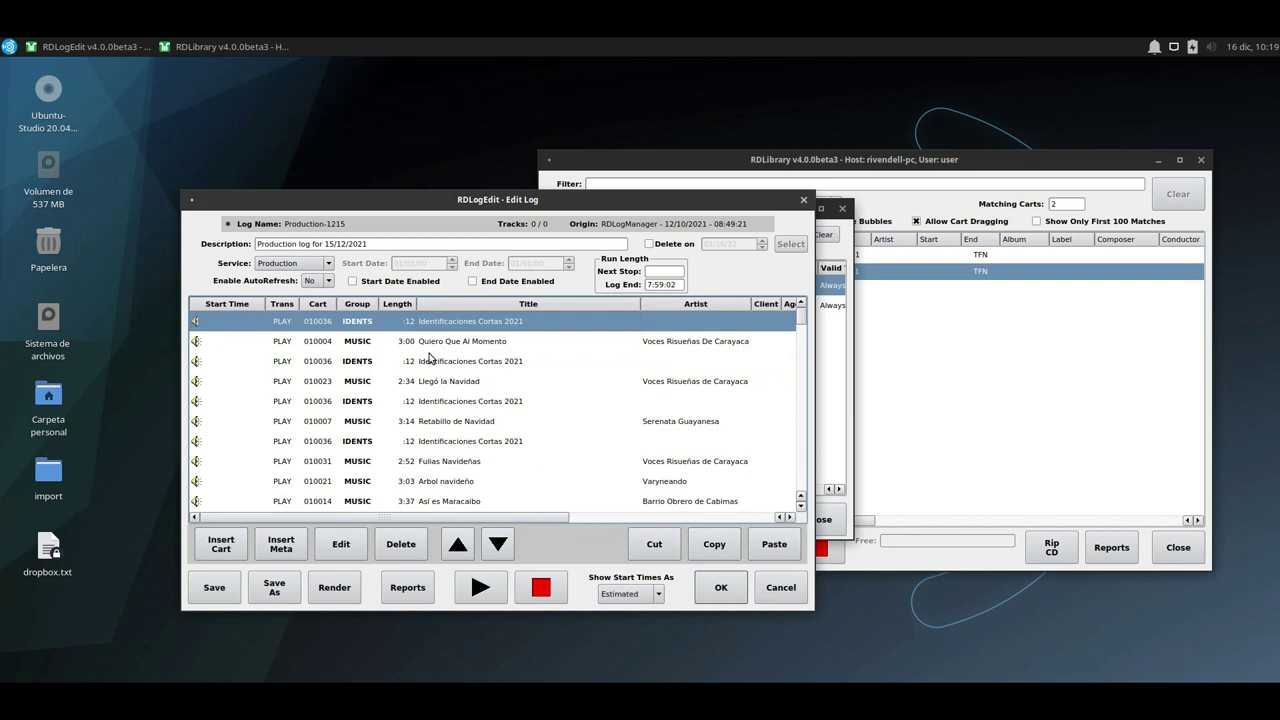
pyautogui.keyDown('shift'); pyautogui.click(435, 383); pyautogui.keyUp('shift')
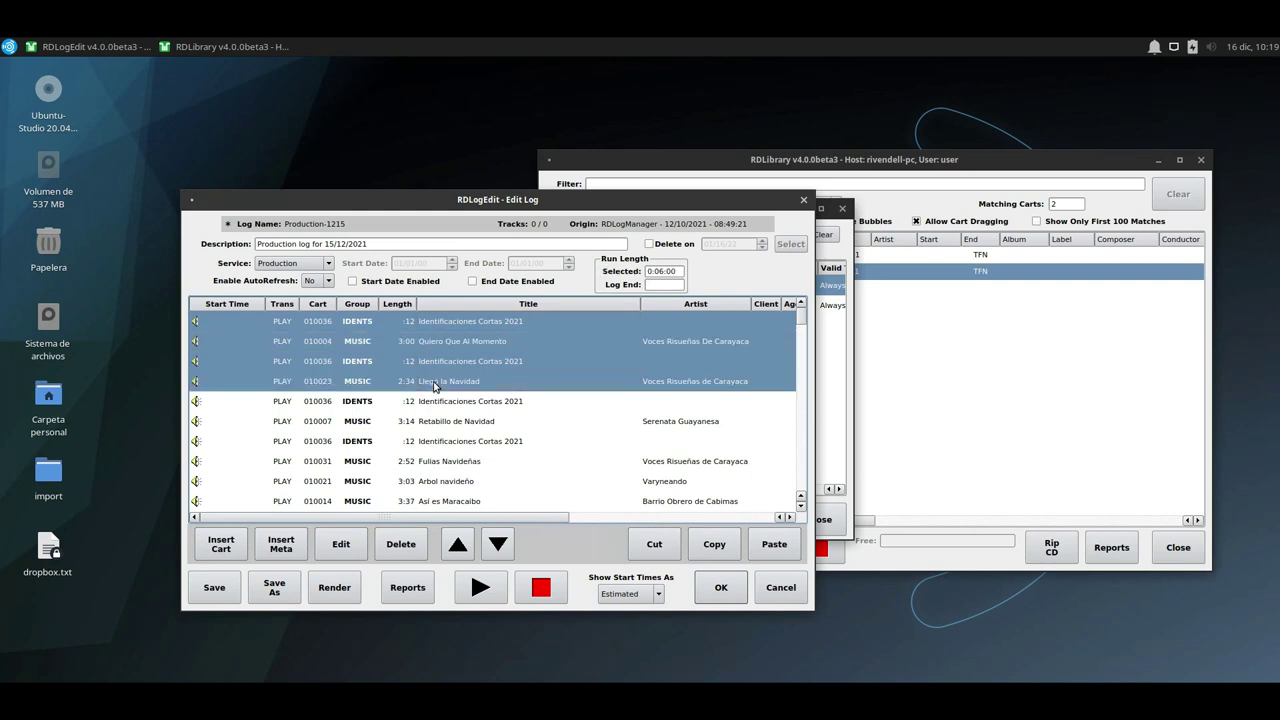
pyautogui.click(732, 553)
pyautogui.click(713, 545)
pyautogui.scroll(-5, 363, 407)
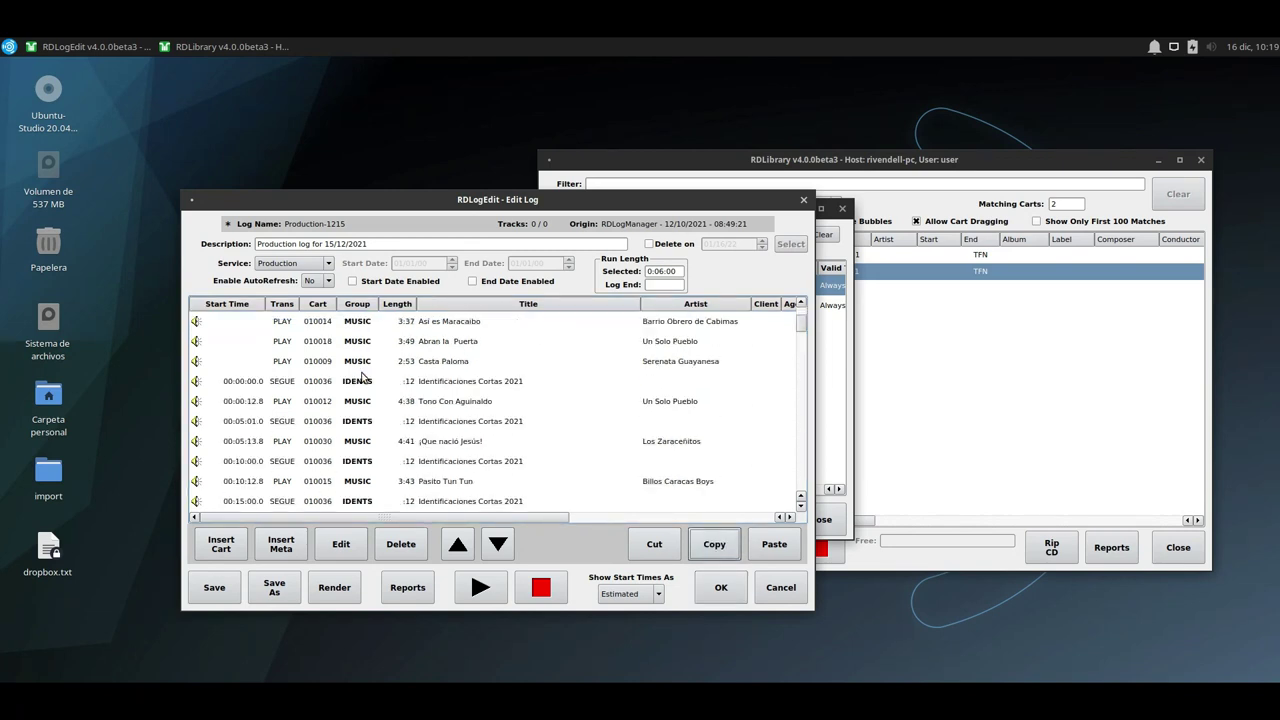
pyautogui.scroll(-15, 363, 407)
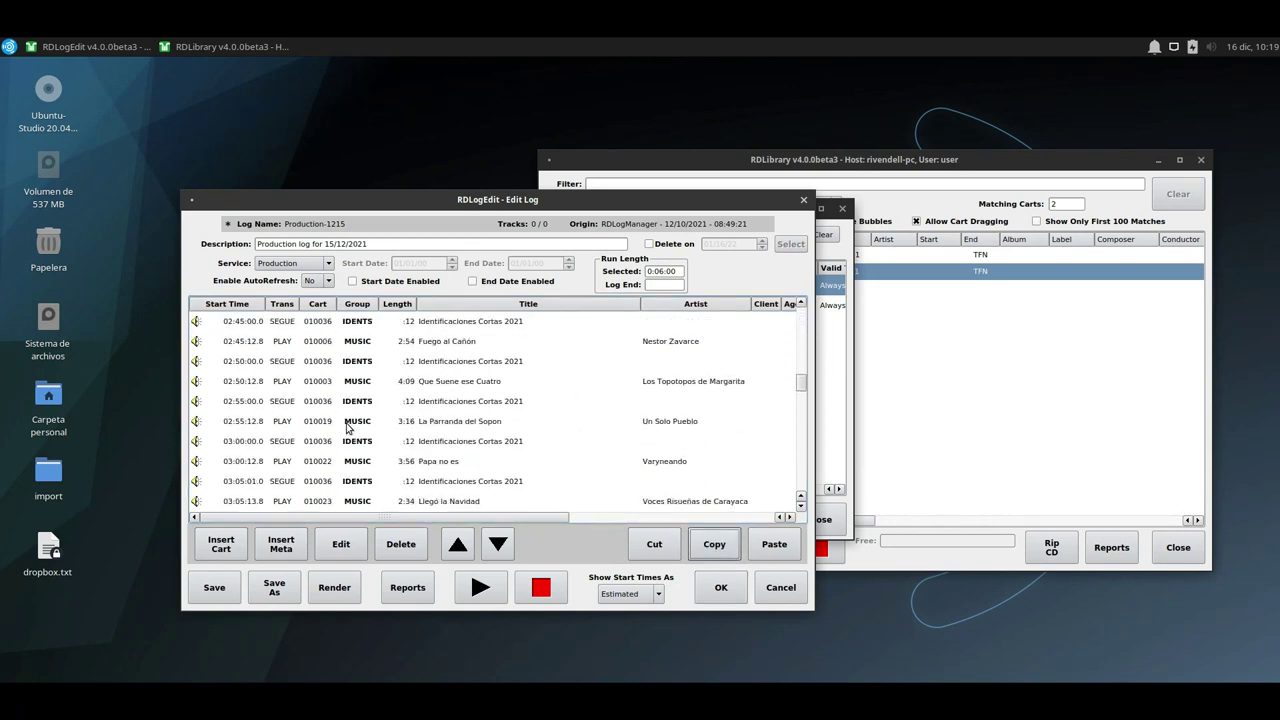
pyautogui.click(346, 424)
pyautogui.click(774, 544)
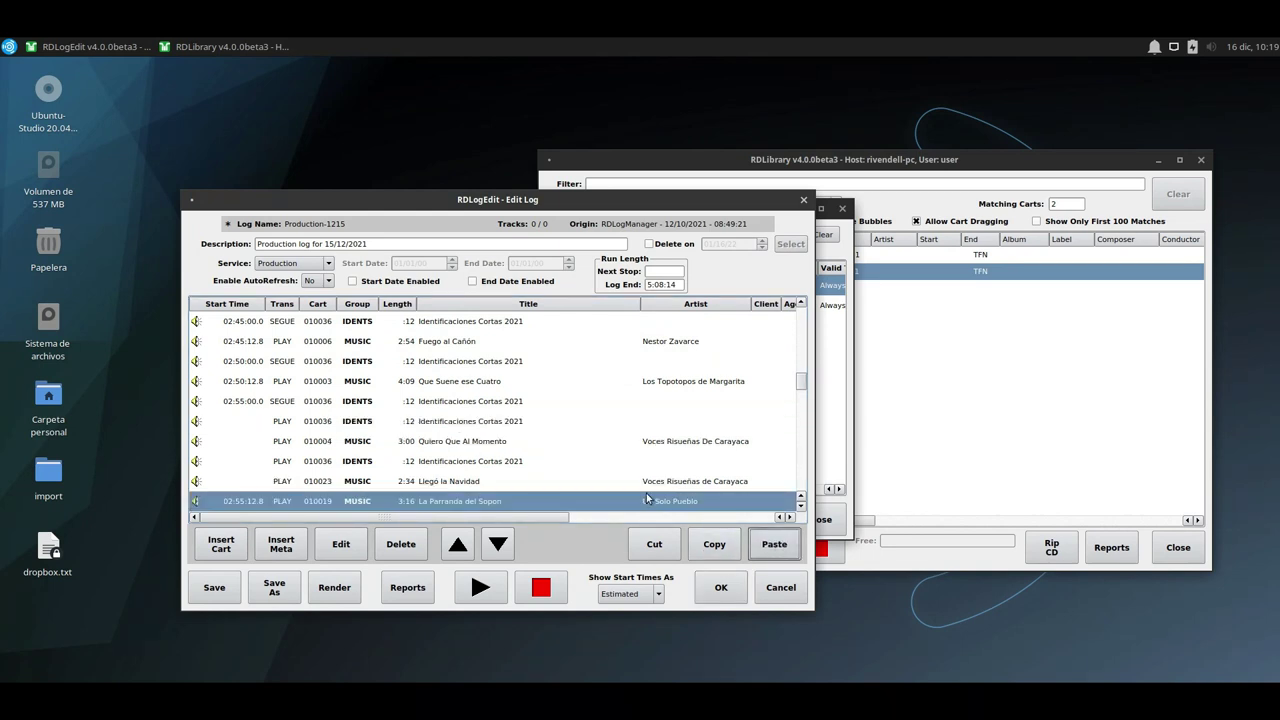
pyautogui.click(356, 426)
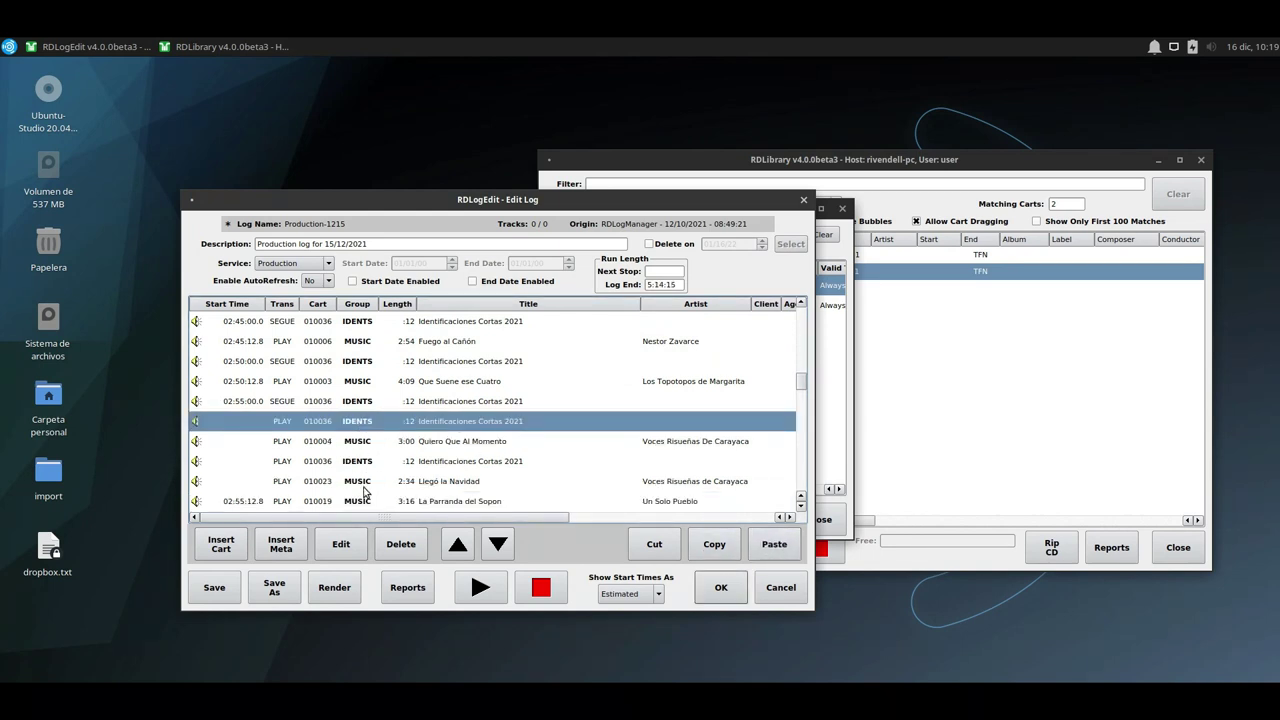
pyautogui.keyDown('shift'); pyautogui.click(348, 480); pyautogui.keyUp('shift')
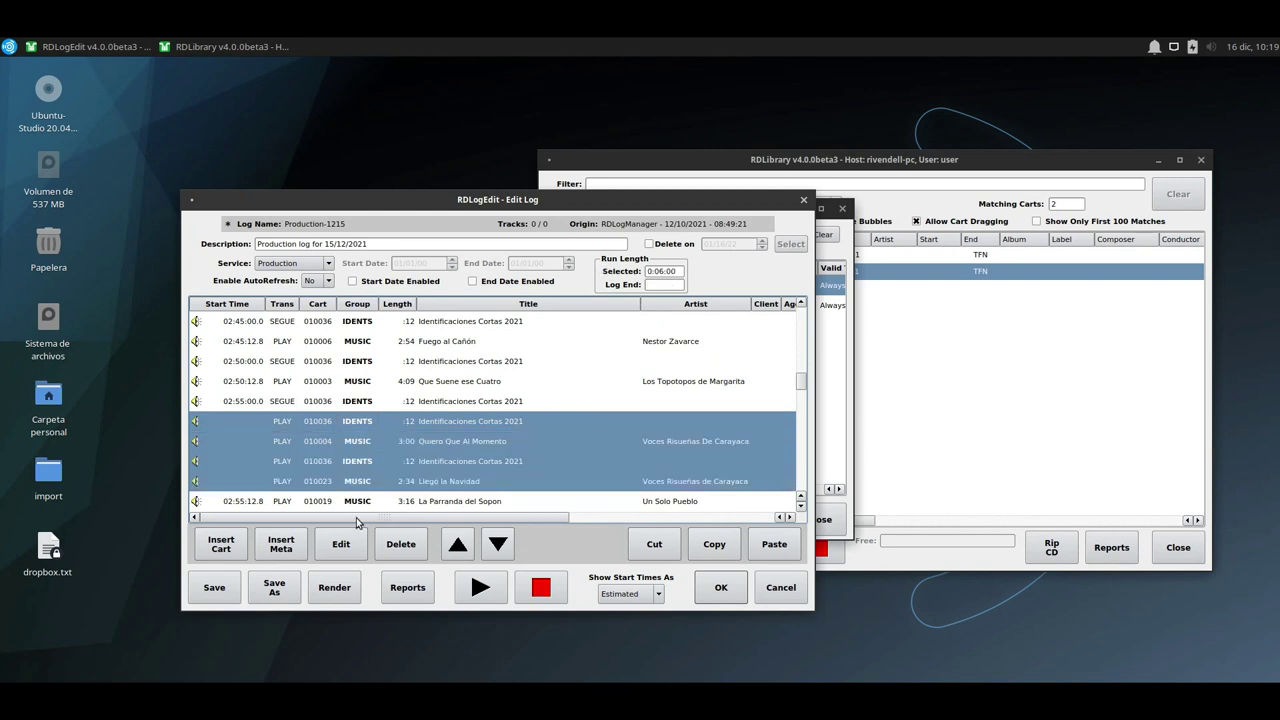
pyautogui.click(409, 546)
pyautogui.scroll(10, 443, 452)
pyautogui.scroll(5, 441, 455)
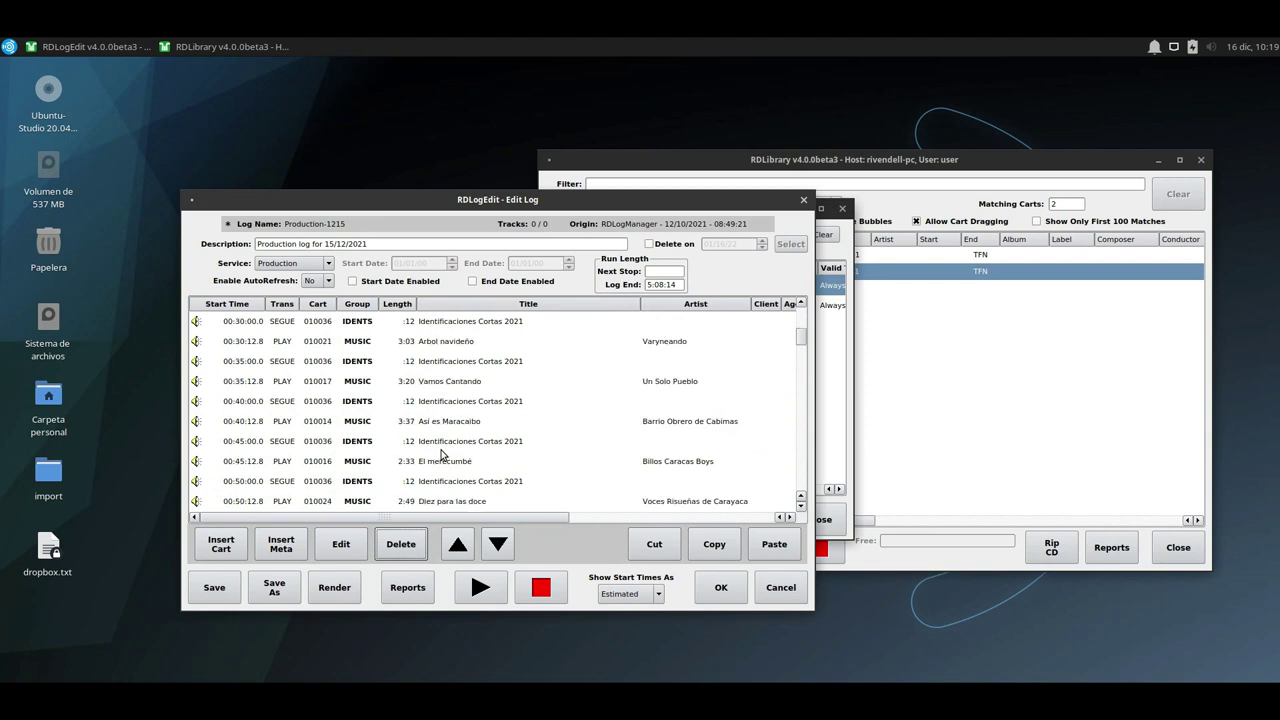
# Move Casta Paloma up and down in the log, ending in its original position.
pyautogui.scroll(-1, 383, 452)
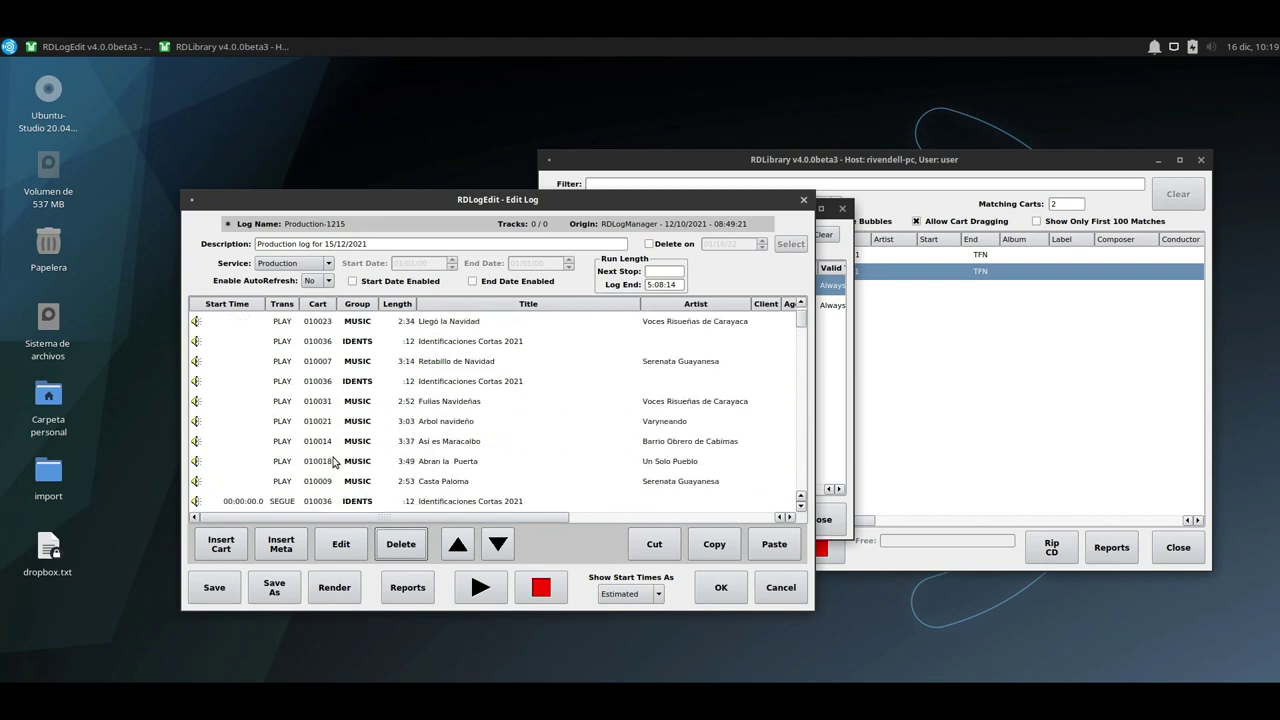
pyautogui.scroll(1, 335, 461)
pyautogui.scroll(-2, 343, 449)
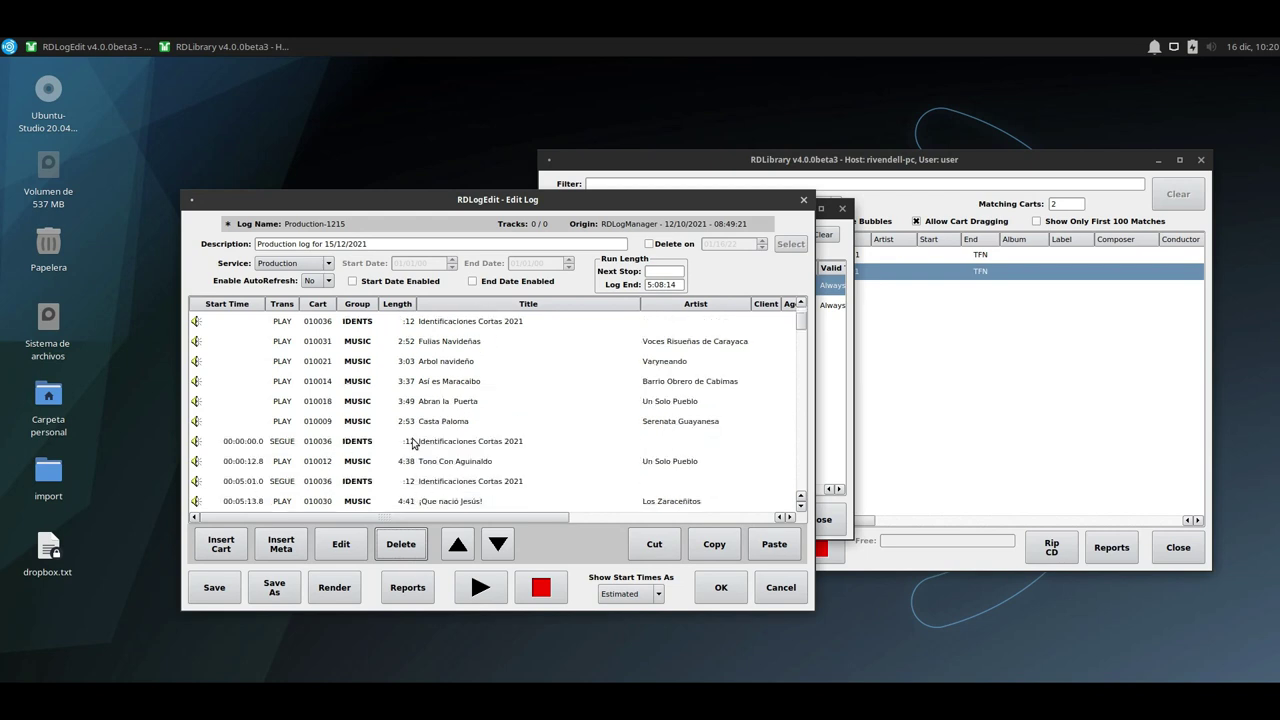
pyautogui.scroll(1, 405, 437)
pyautogui.scroll(-3, 405, 433)
pyautogui.scroll(2, 445, 390)
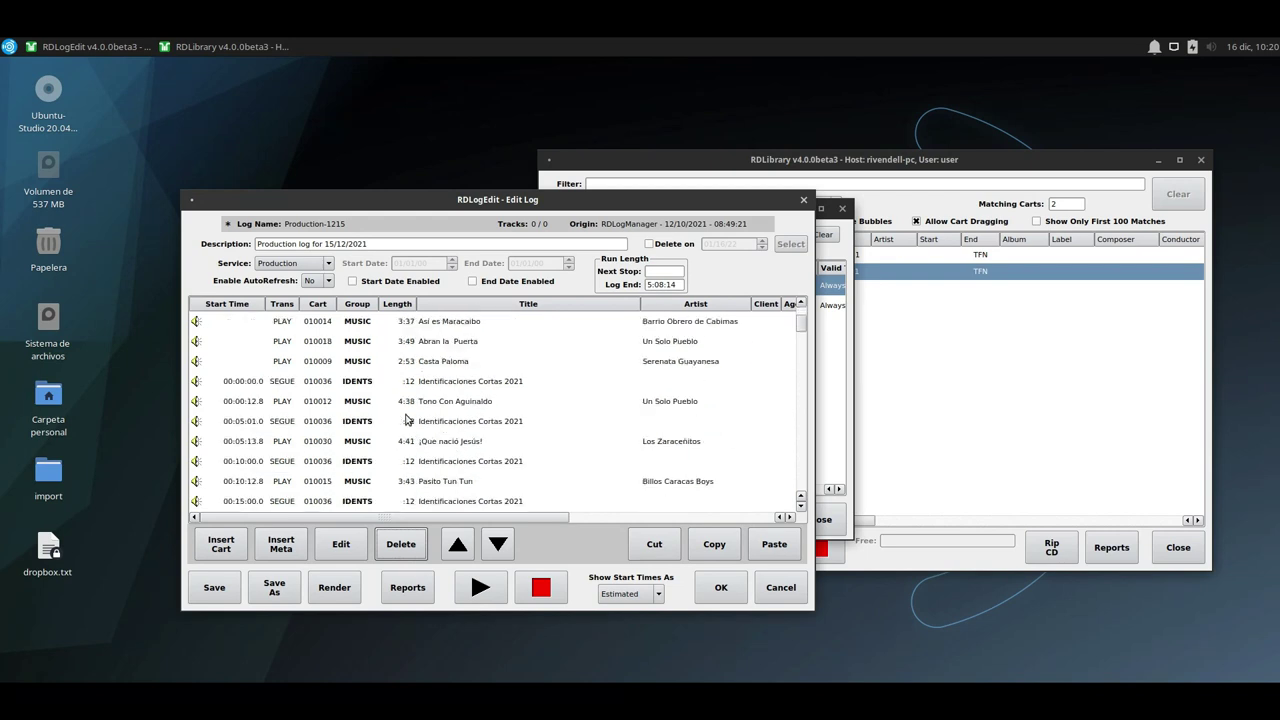
pyautogui.click(405, 421)
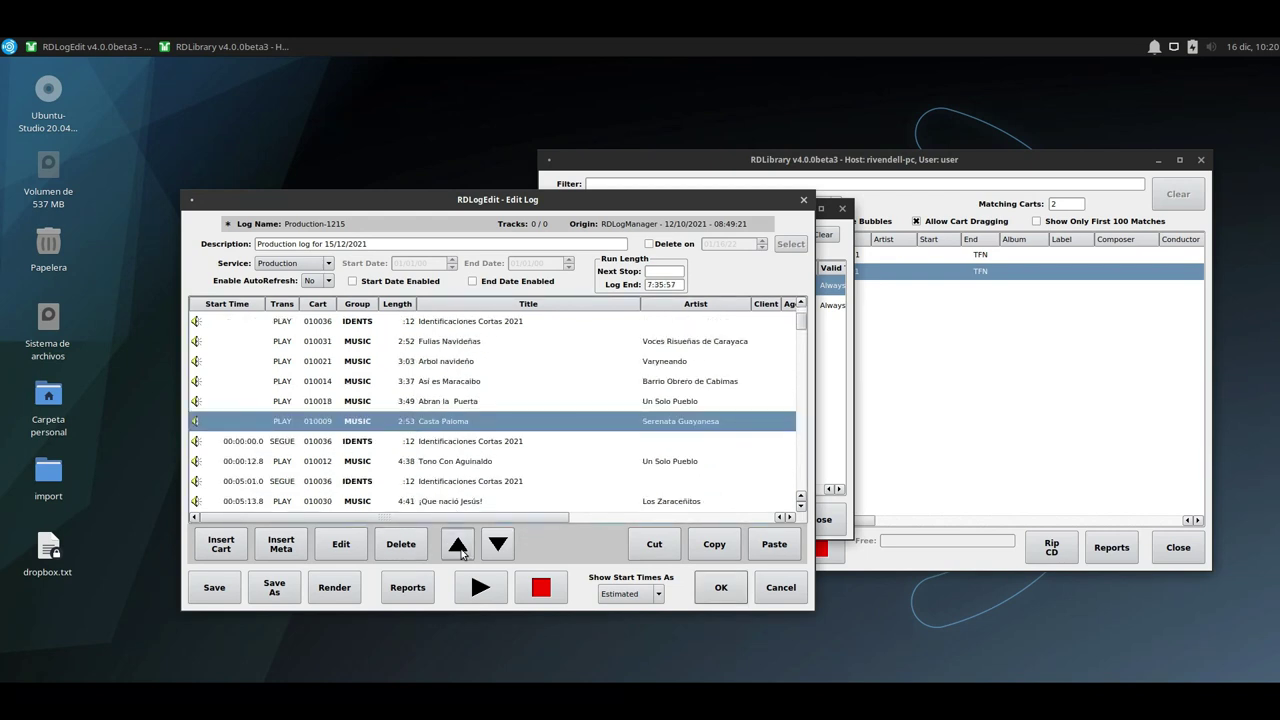
pyautogui.click(459, 546)
pyautogui.click(460, 548)
pyautogui.click(498, 550)
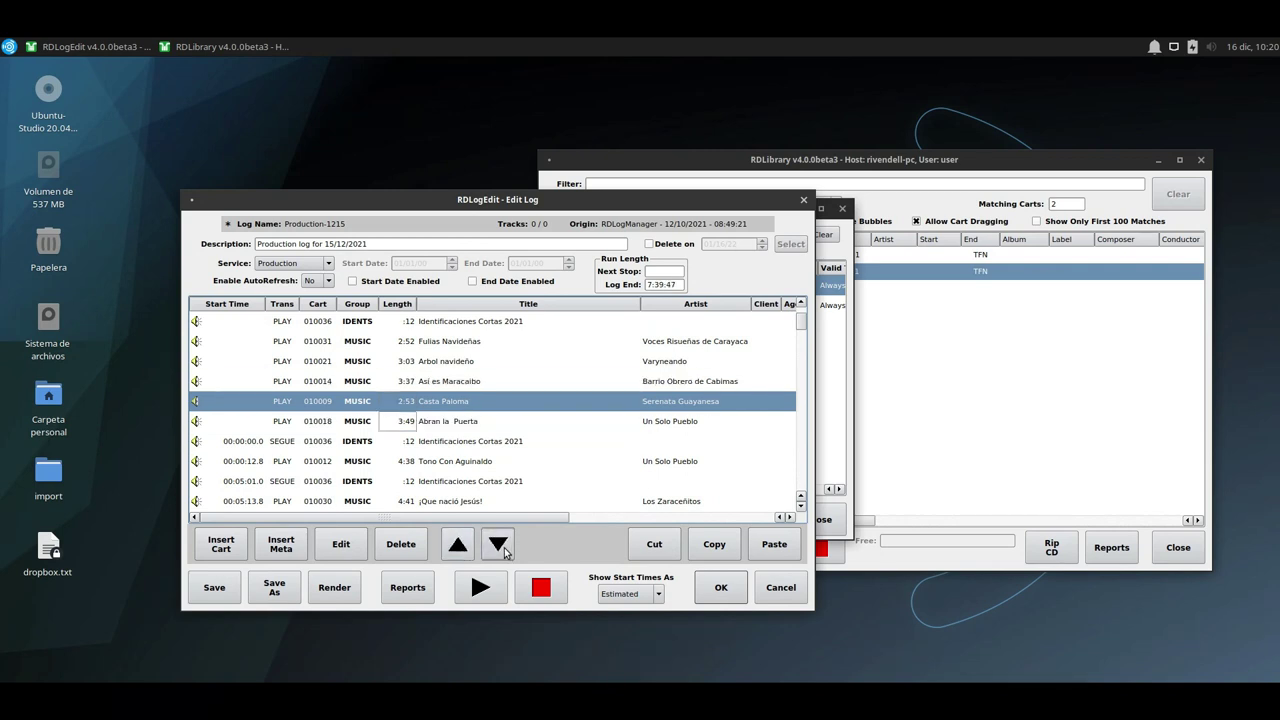
pyautogui.click(498, 550)
pyautogui.click(467, 538)
pyautogui.click(467, 538)
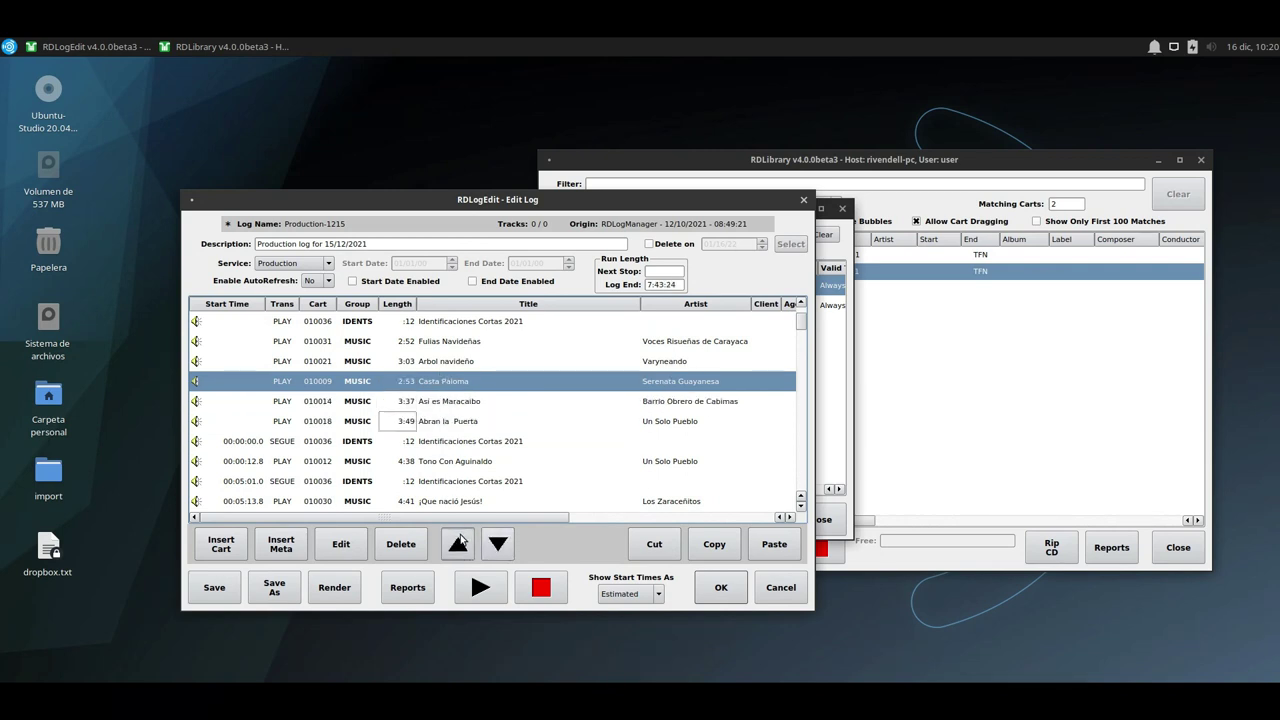
pyautogui.click(467, 538)
pyautogui.click(500, 545)
pyautogui.click(500, 545)
pyautogui.click(500, 545)
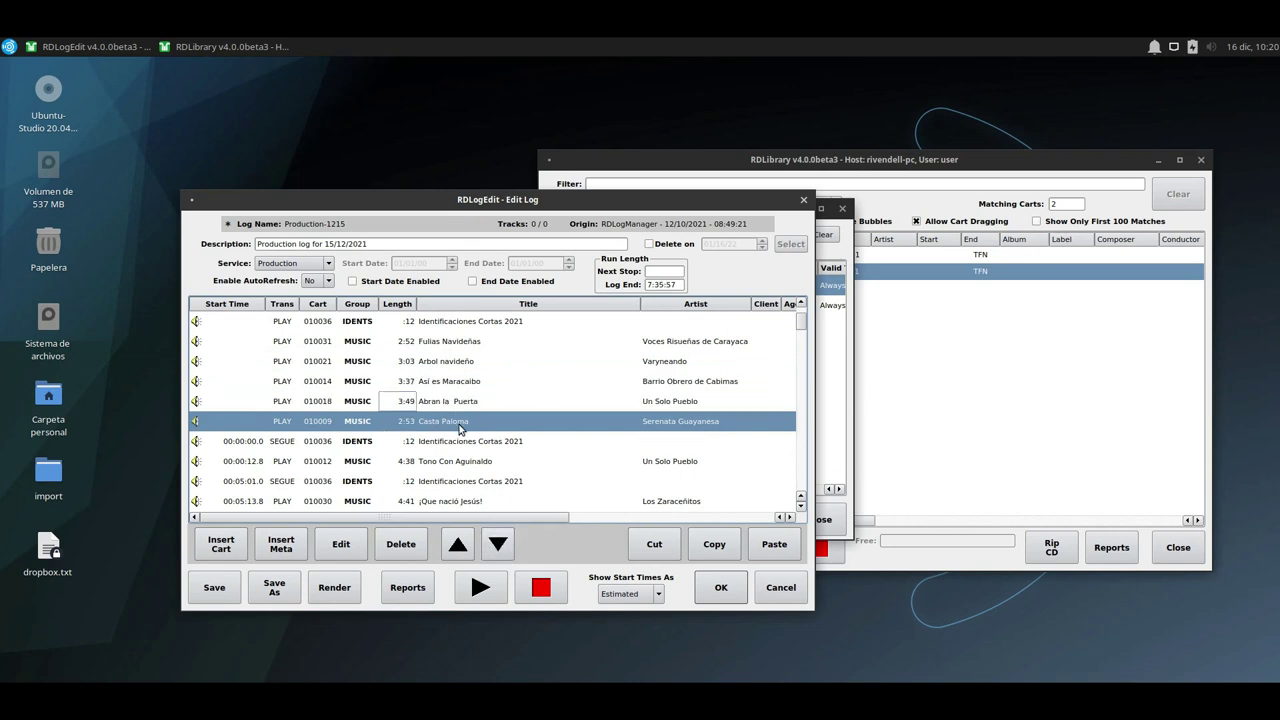
# Select Tono Con Aguinaldo and play it to audition the song.
pyautogui.click(437, 364)
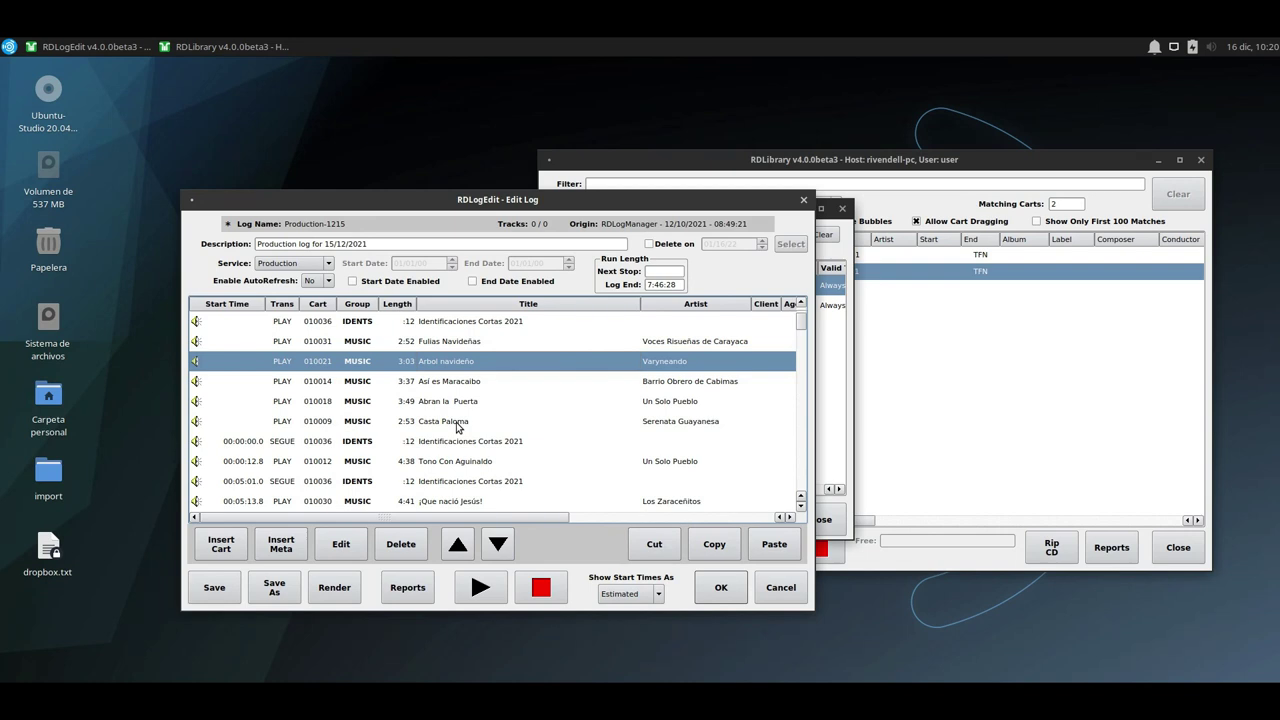
pyautogui.scroll(-1, 460, 425)
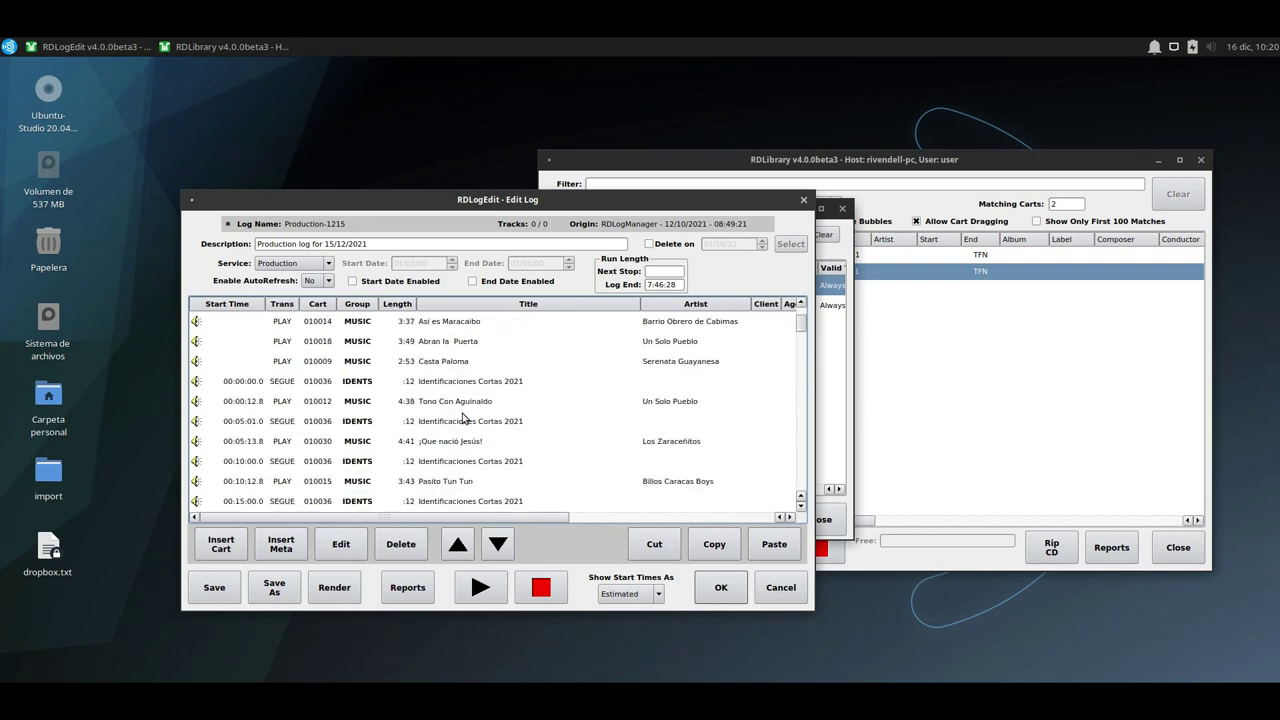
pyautogui.click(351, 364)
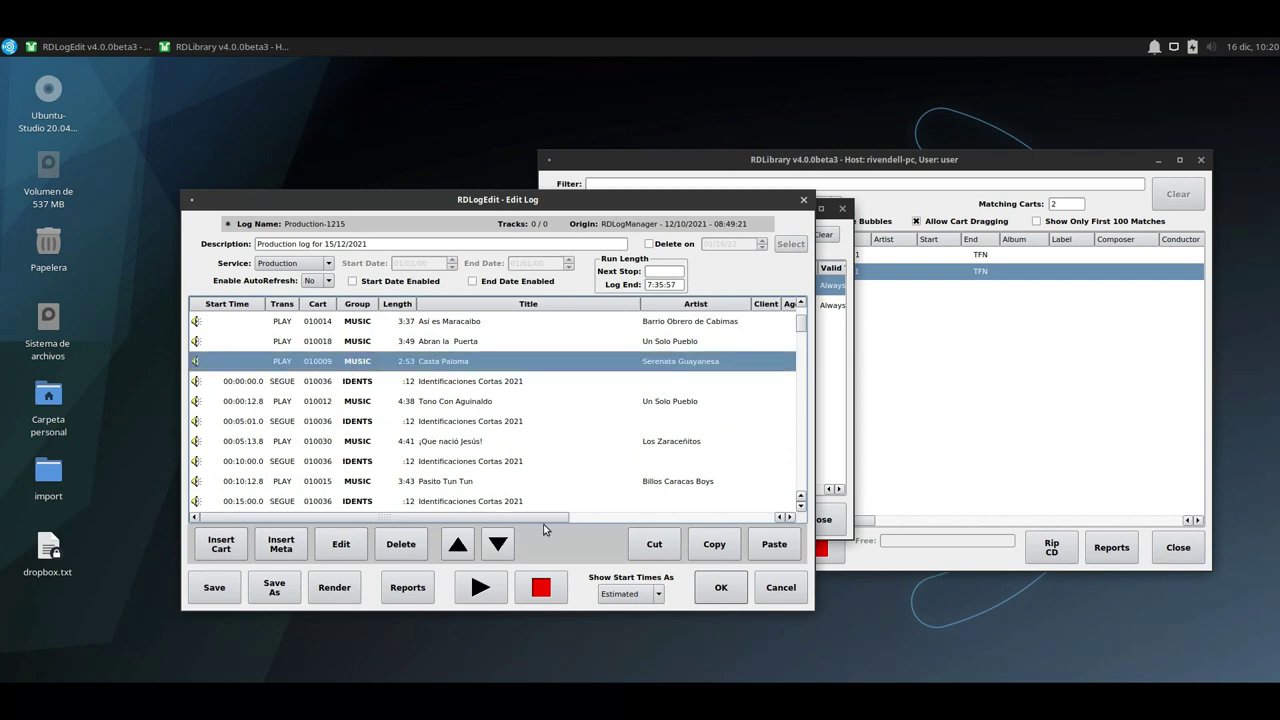
pyautogui.click(445, 401)
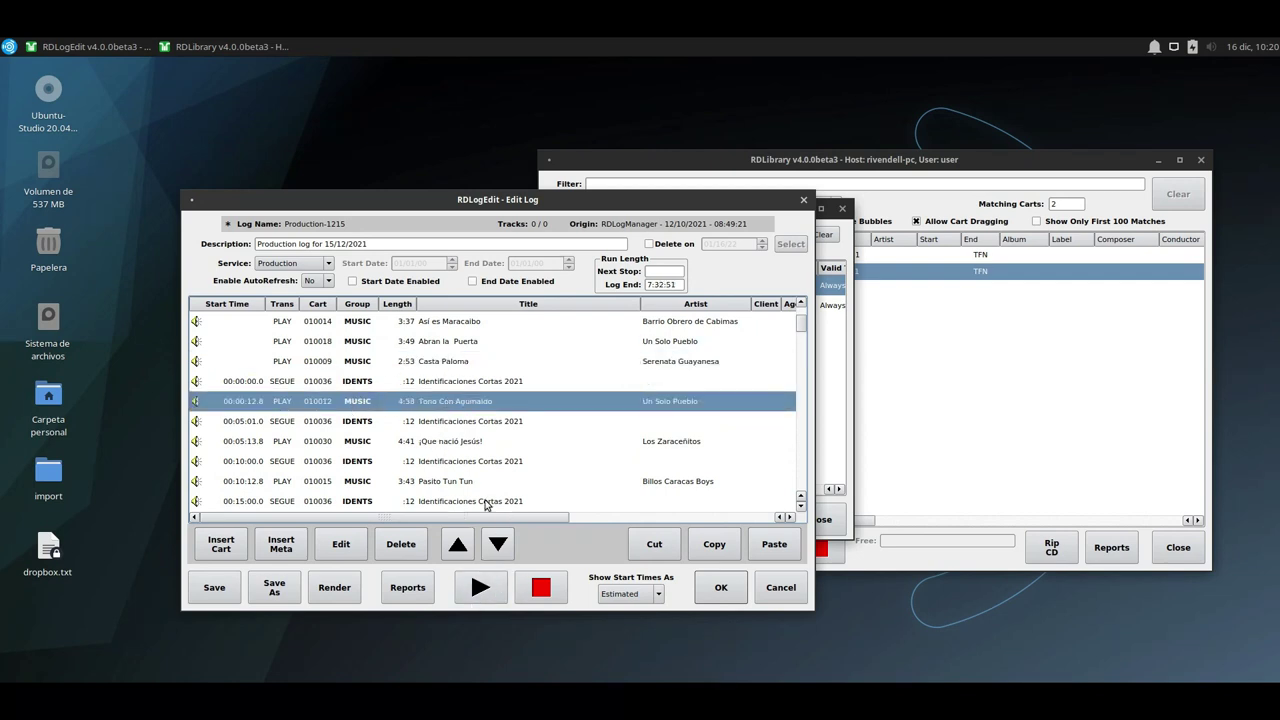
pyautogui.click(486, 592)
# Stop the Tono Con Aguinaldo audition, save Production-1215, and return to the log list.
pyautogui.click(540, 597)
pyautogui.click(721, 590)
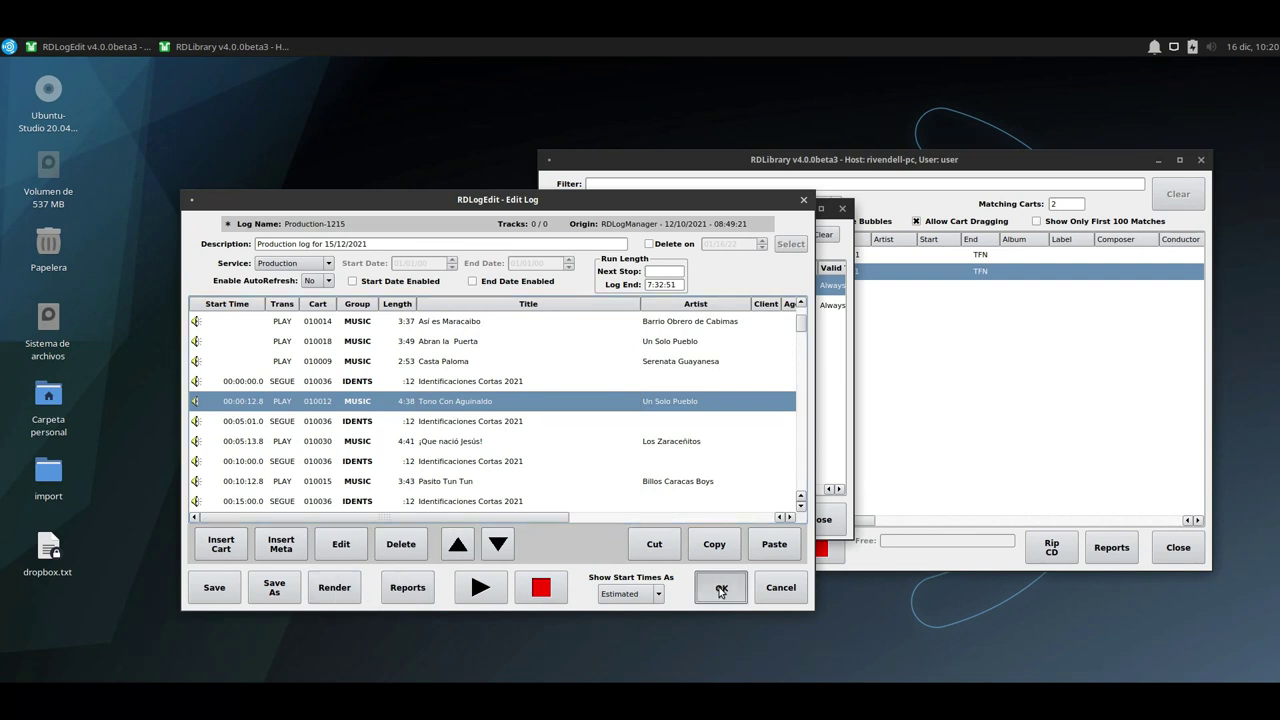
pyautogui.click(212, 590)
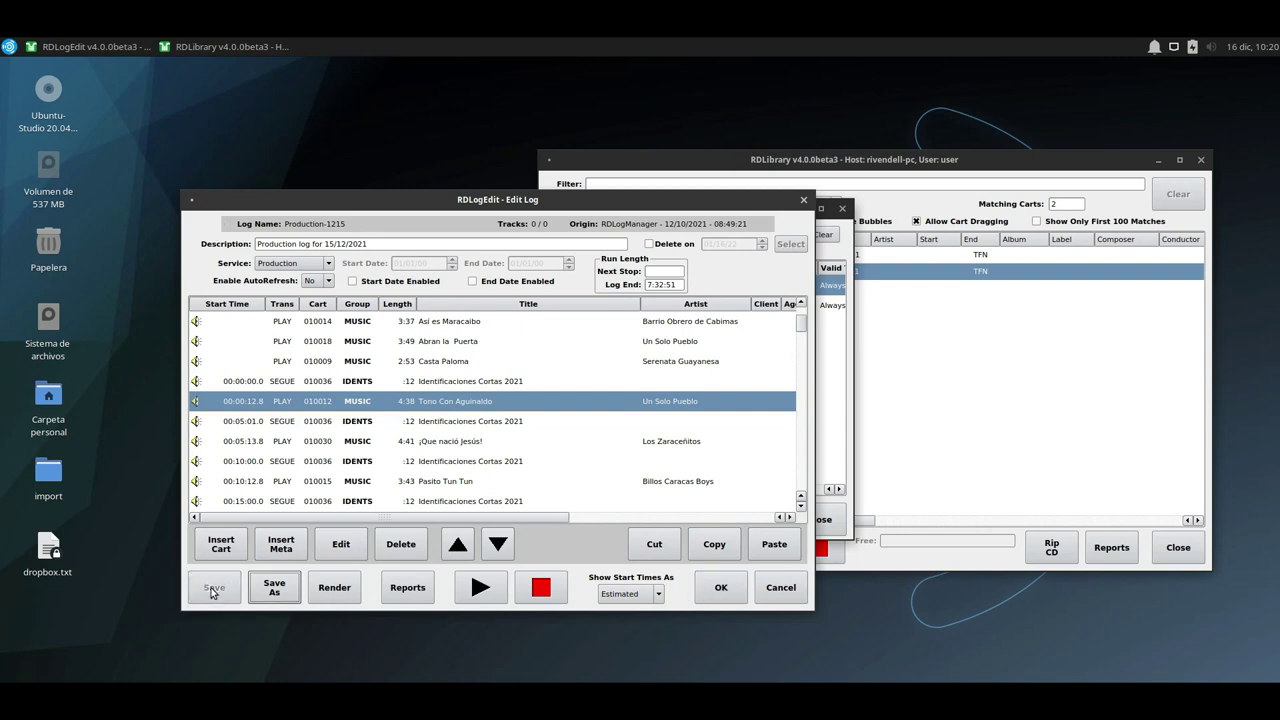
pyautogui.click(721, 590)
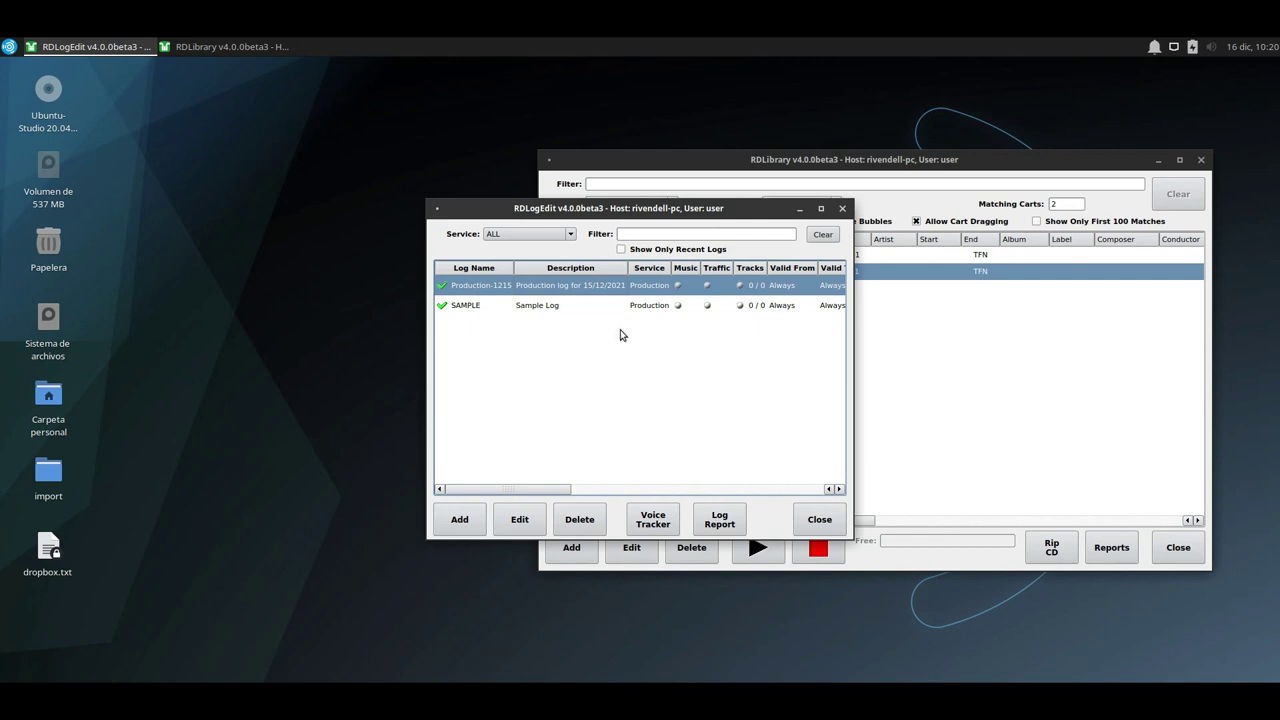
# Launch RDLogManager from Rivendell > Log Tools and move its window to the left.
pyautogui.click(12, 47)
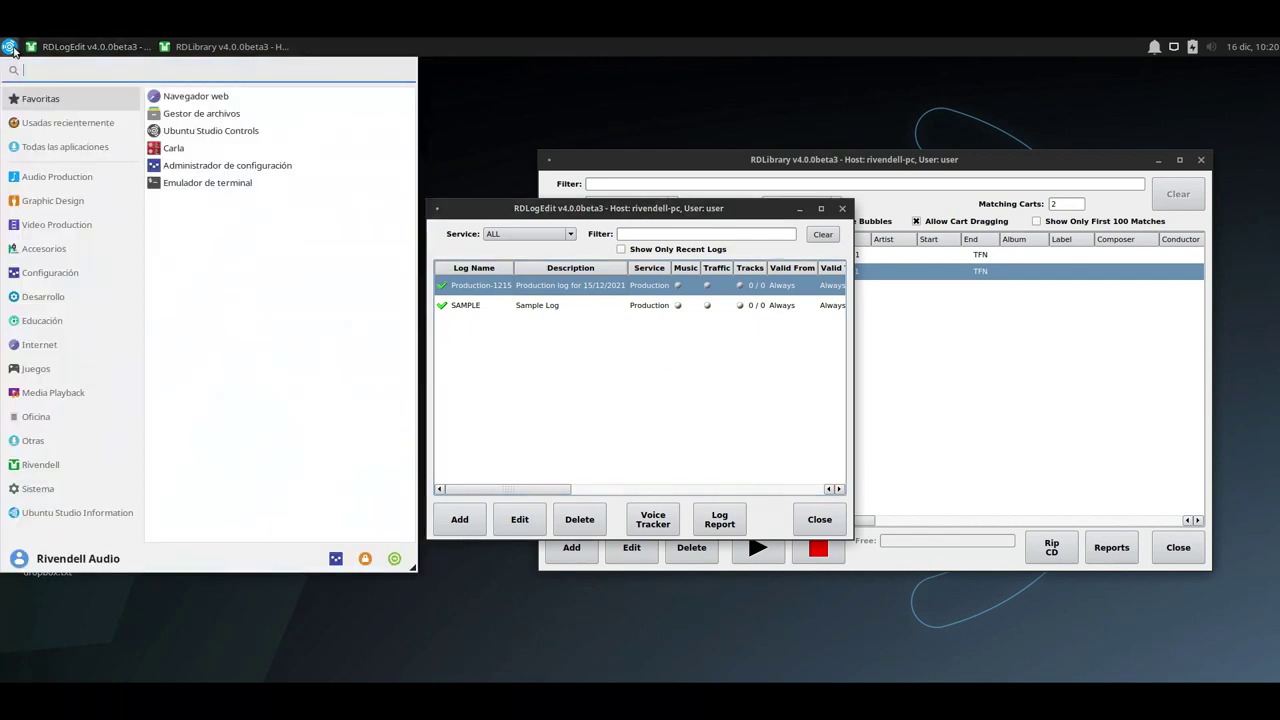
pyautogui.click(70, 476)
pyautogui.click(234, 114)
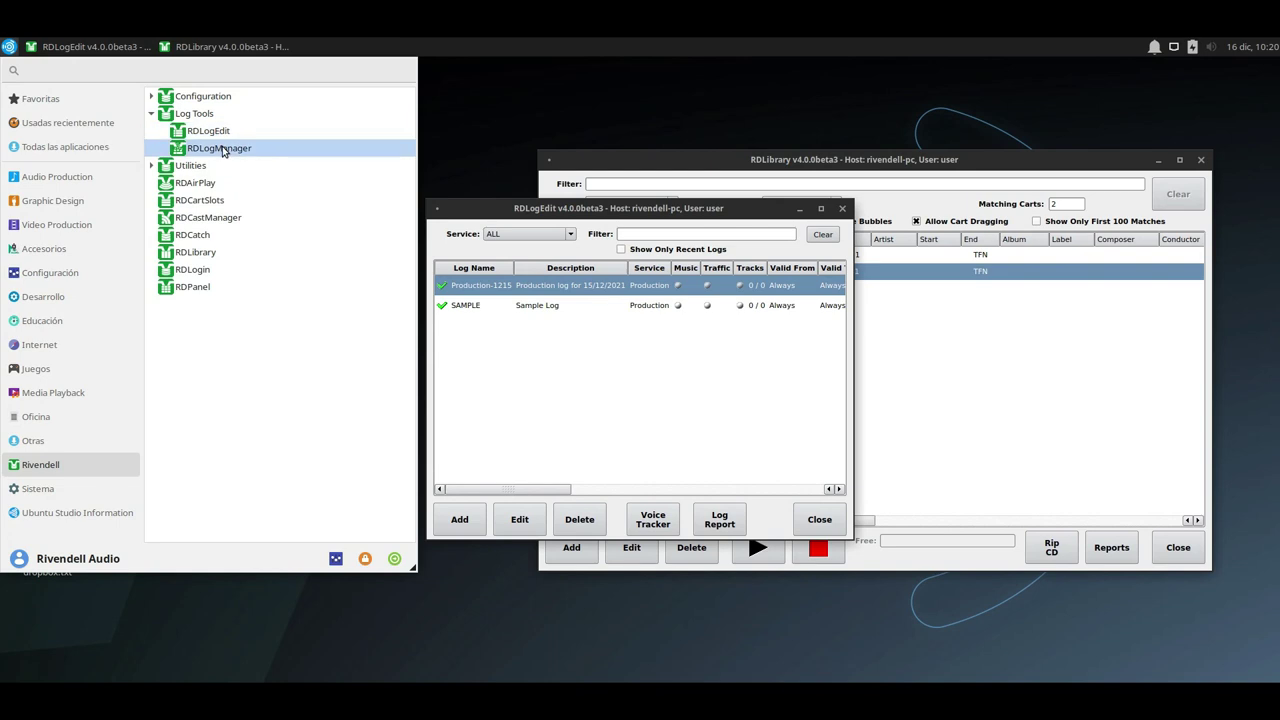
pyautogui.click(222, 149)
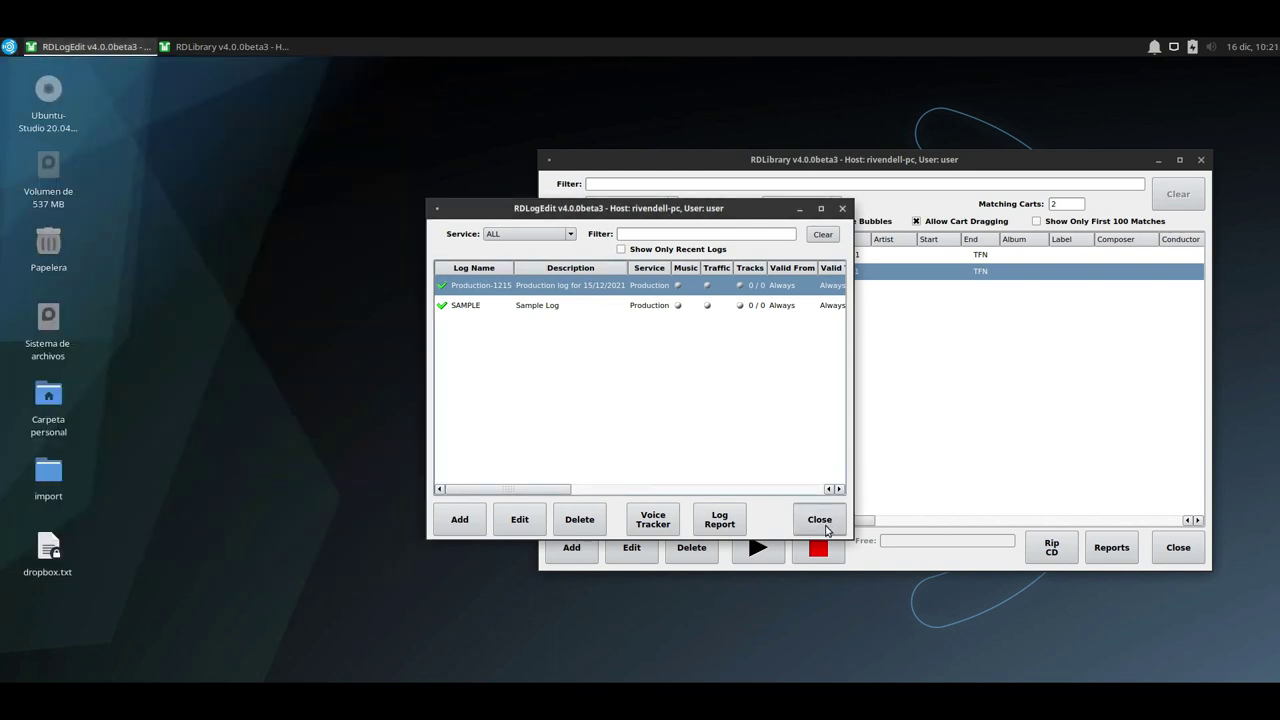
pyautogui.moveTo(625, 245); pyautogui.dragTo(260, 275)
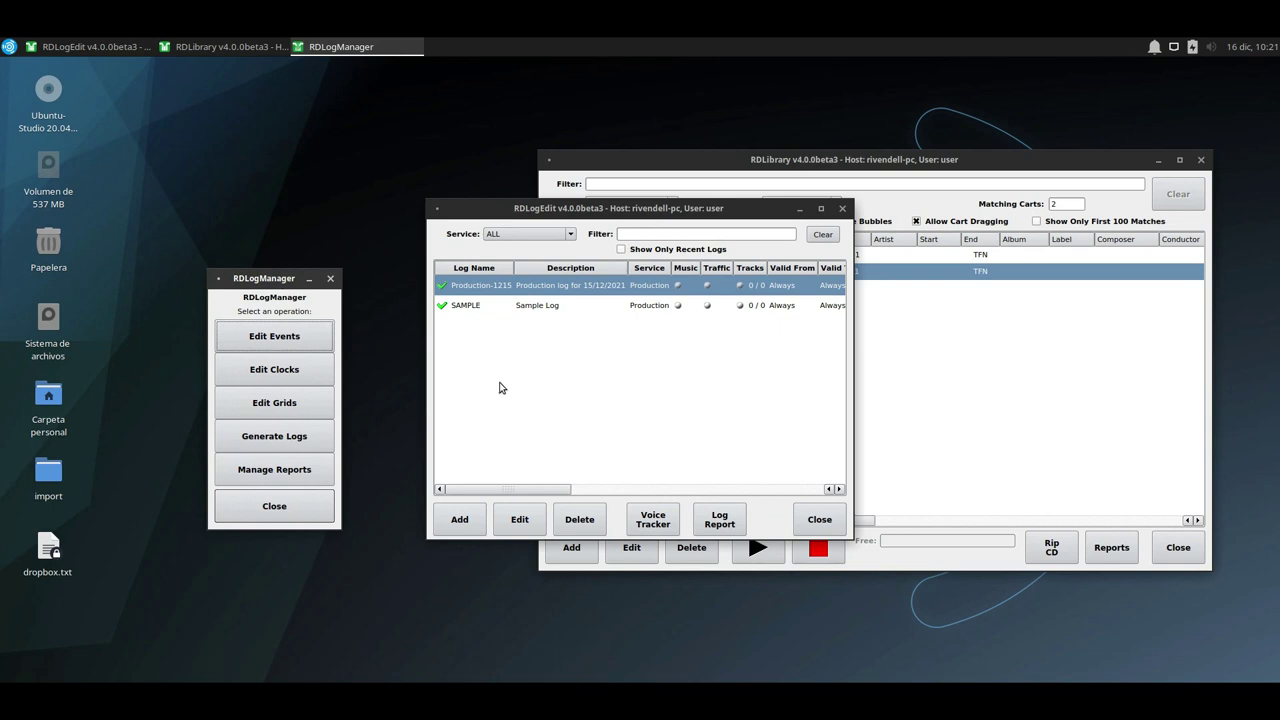
pyautogui.click(829, 528)
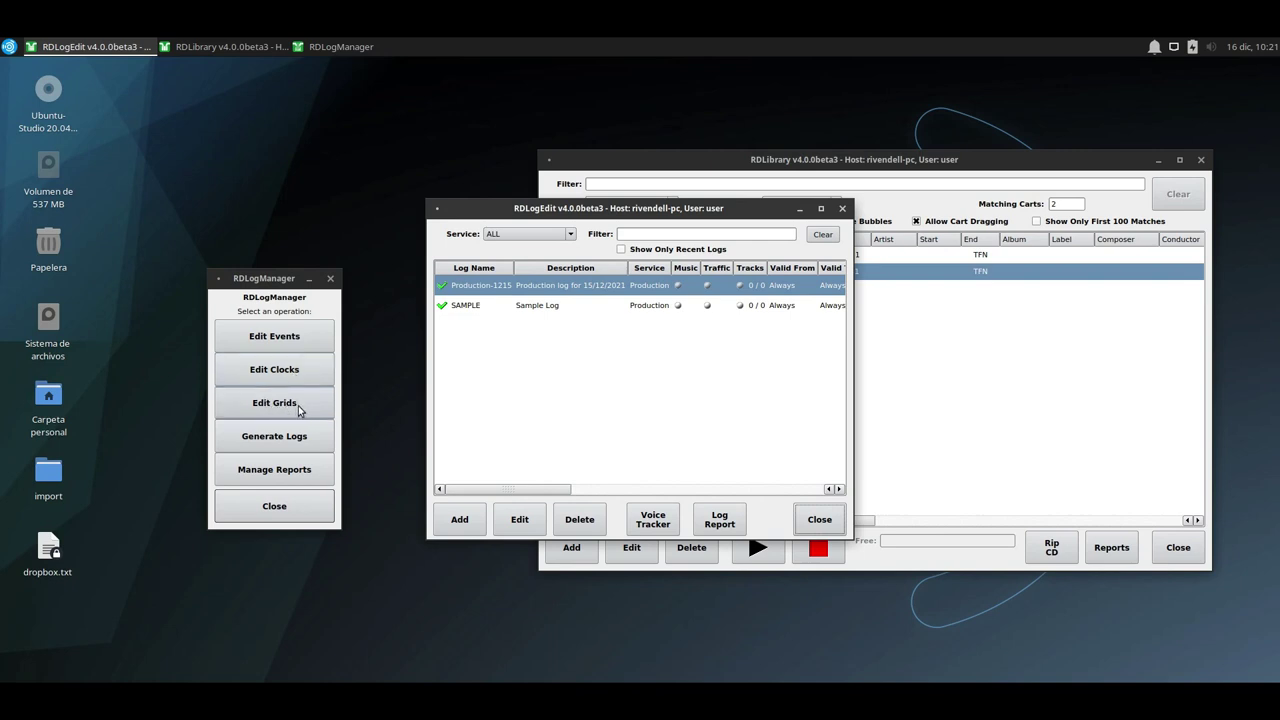
# Inspect the Production grid, which has no clocks, close it, and open the empty Log Clocks list.
pyautogui.click(296, 406)
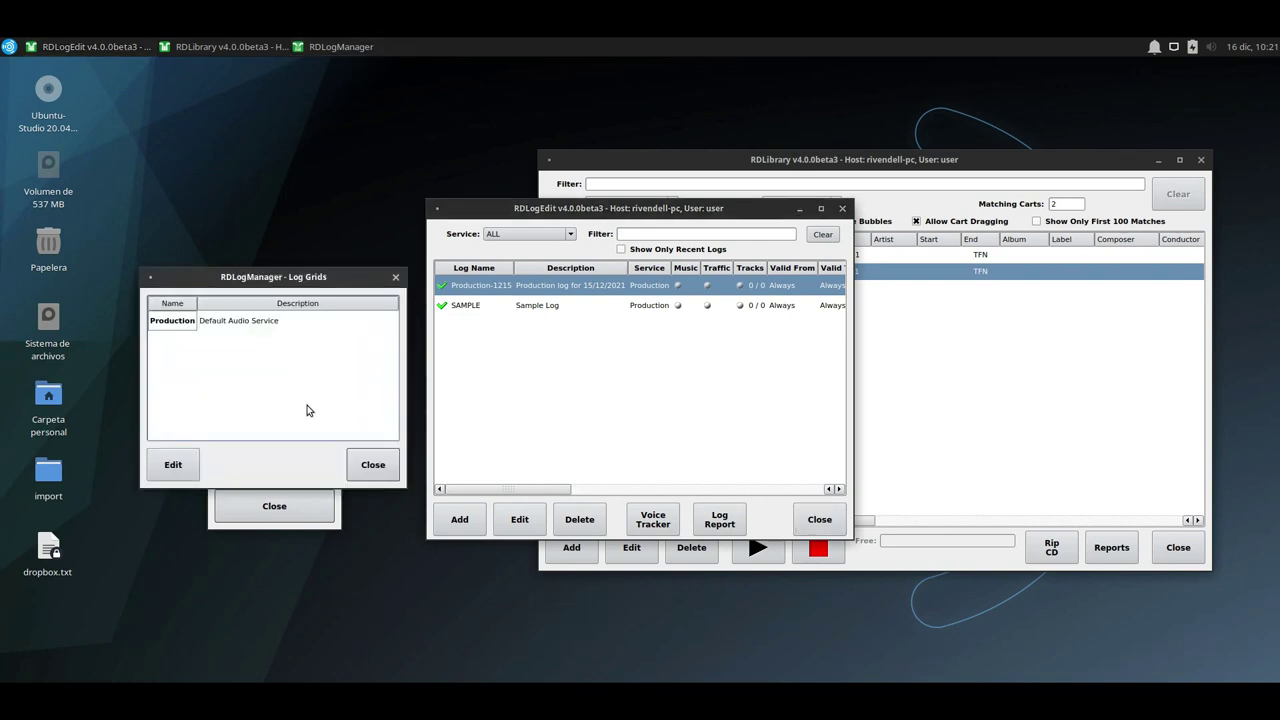
pyautogui.click(270, 321)
pyautogui.click(176, 461)
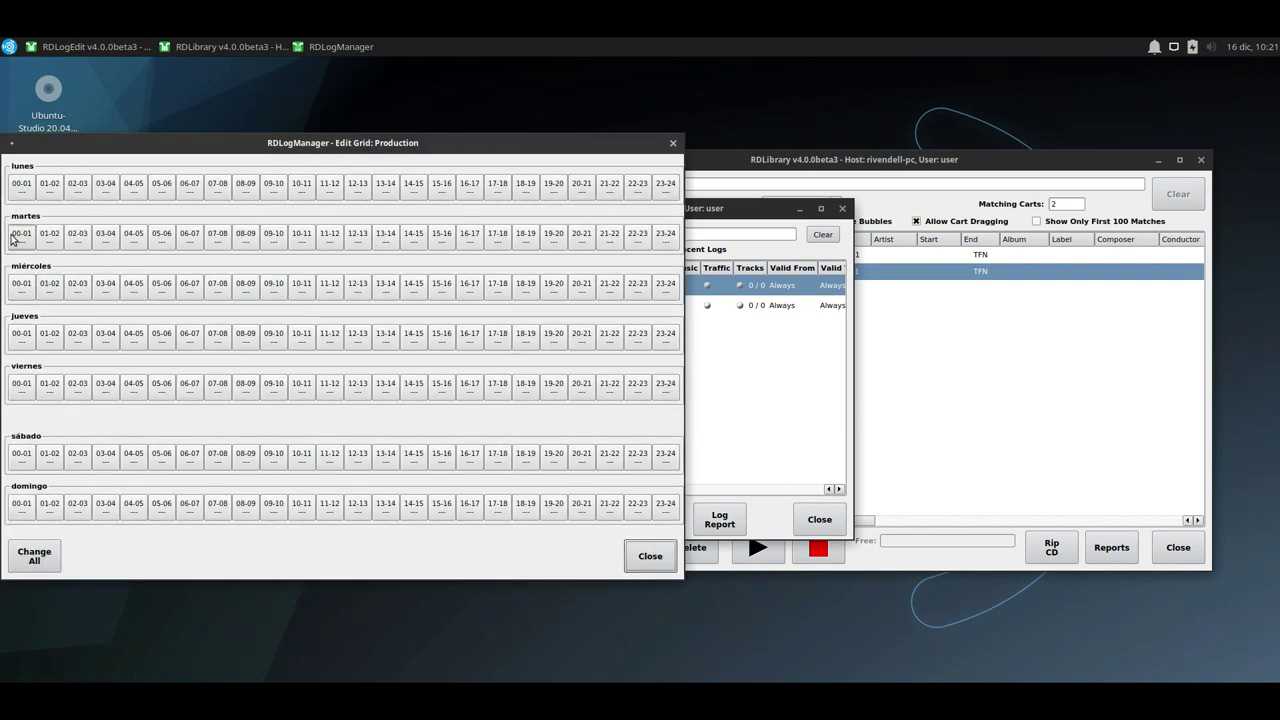
pyautogui.moveTo(111, 143); pyautogui.dragTo(621, 207)
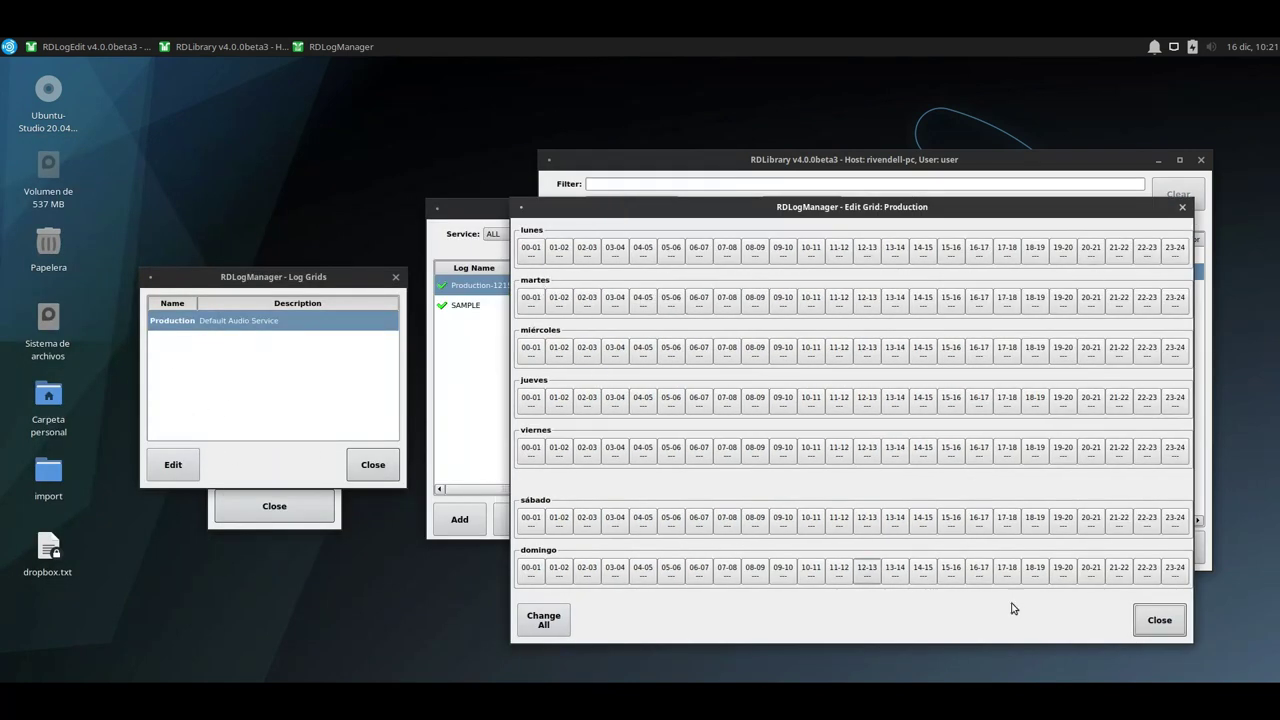
pyautogui.click(1160, 620)
pyautogui.click(373, 465)
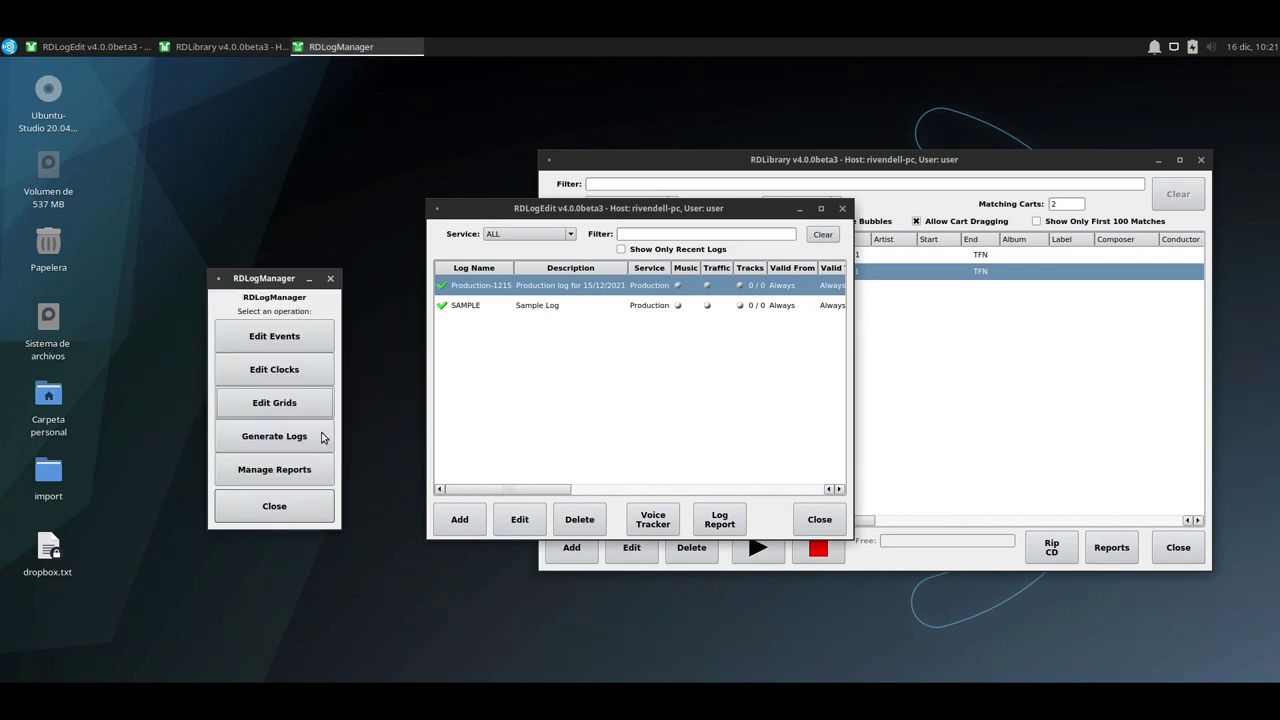
pyautogui.click(298, 370)
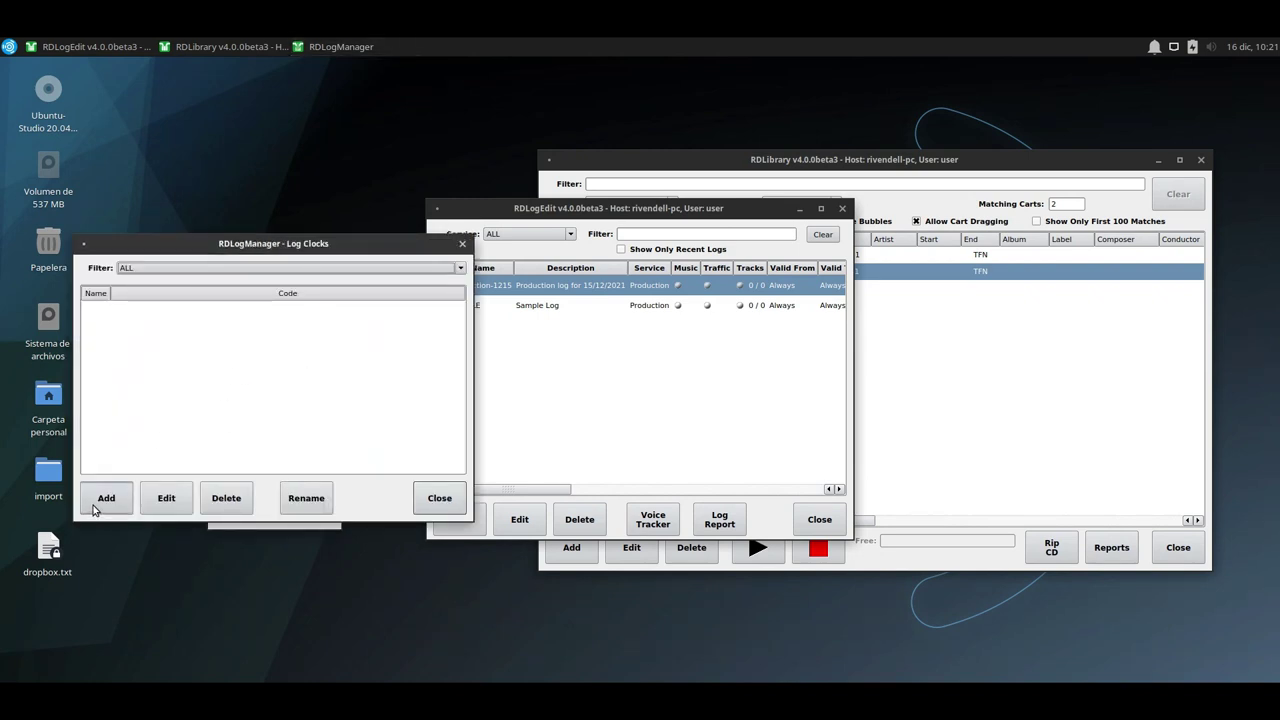
# Close Log Clocks, open the Log Events list and start a new event name 'CA'.
pyautogui.click(436, 498)
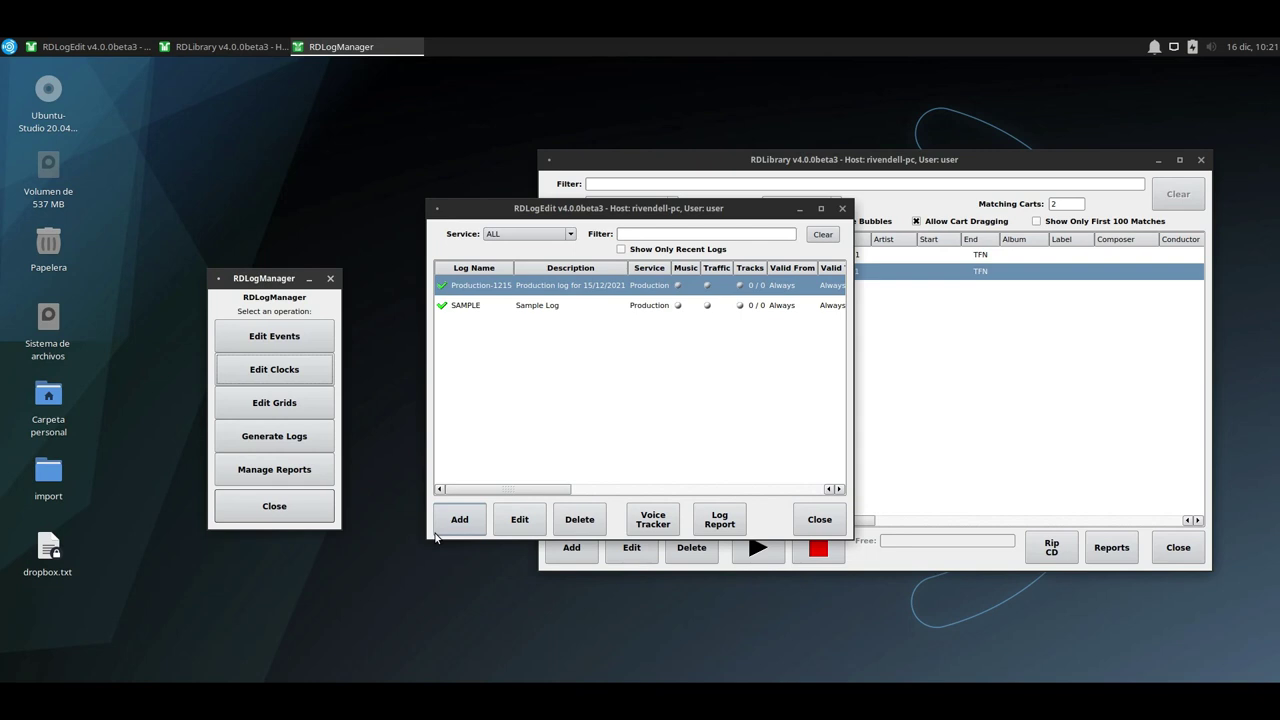
pyautogui.click(282, 345)
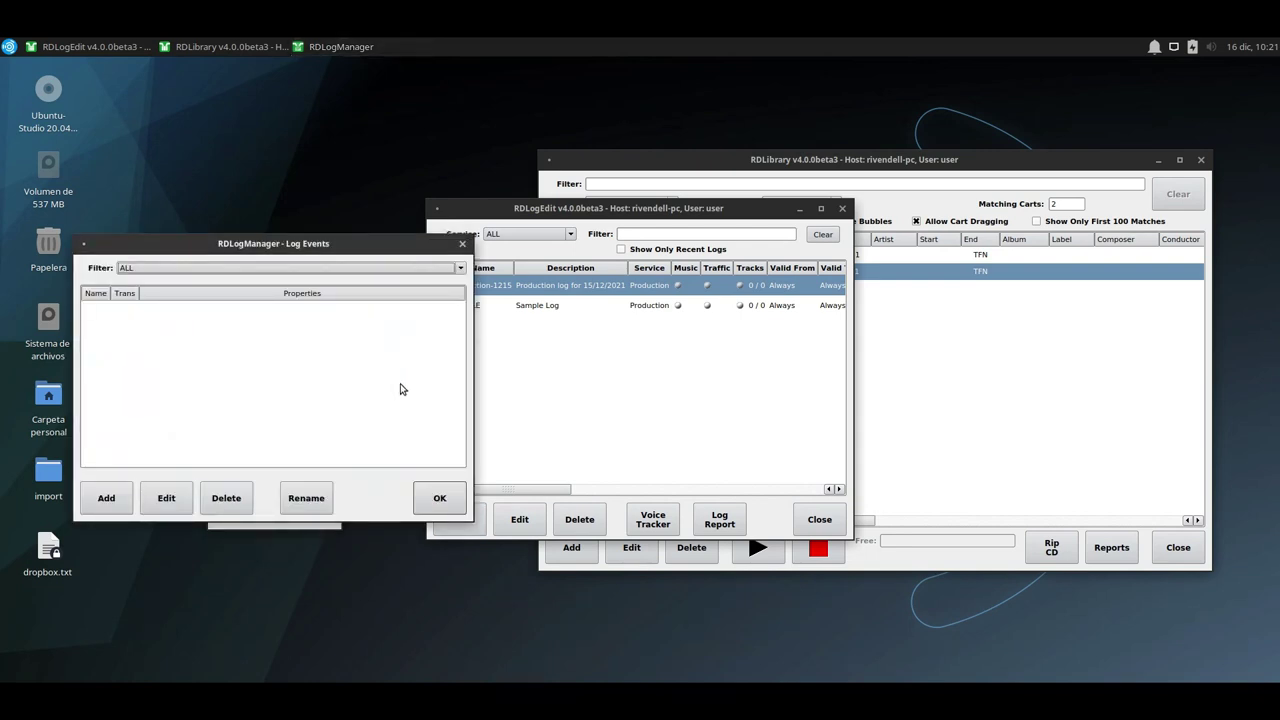
pyautogui.moveTo(221, 243); pyautogui.dragTo(421, 249)
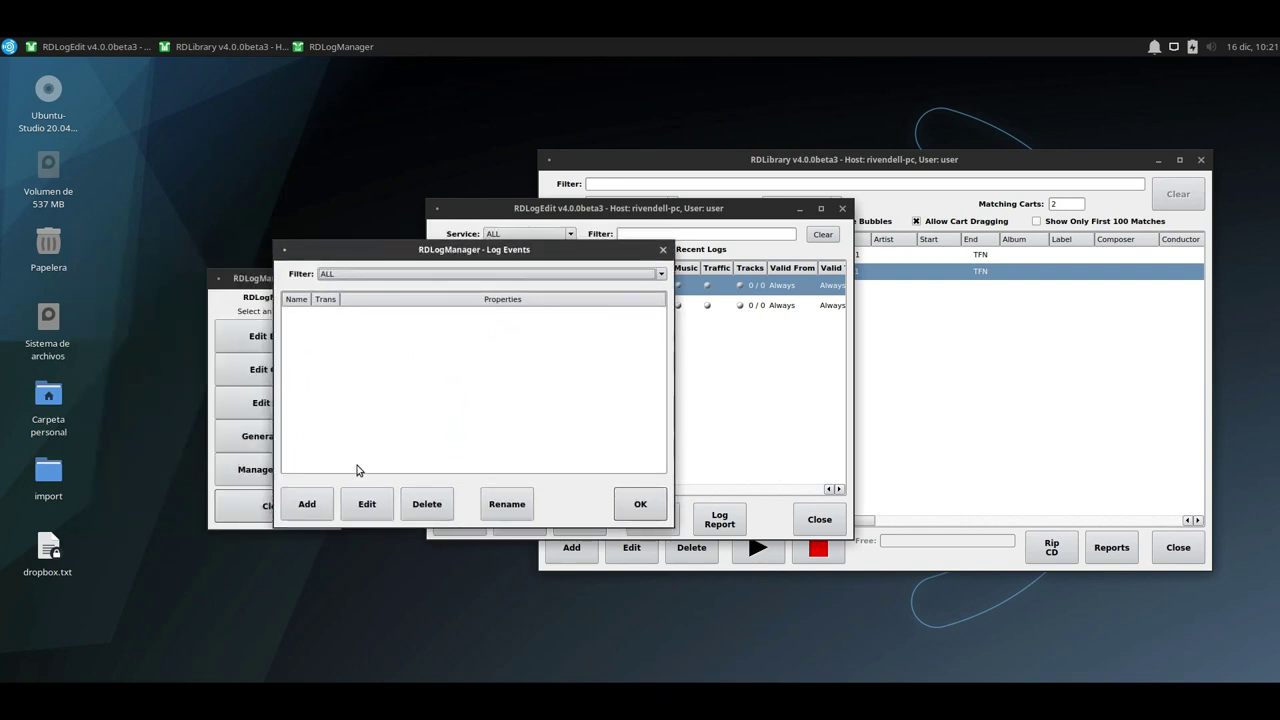
pyautogui.click(310, 505)
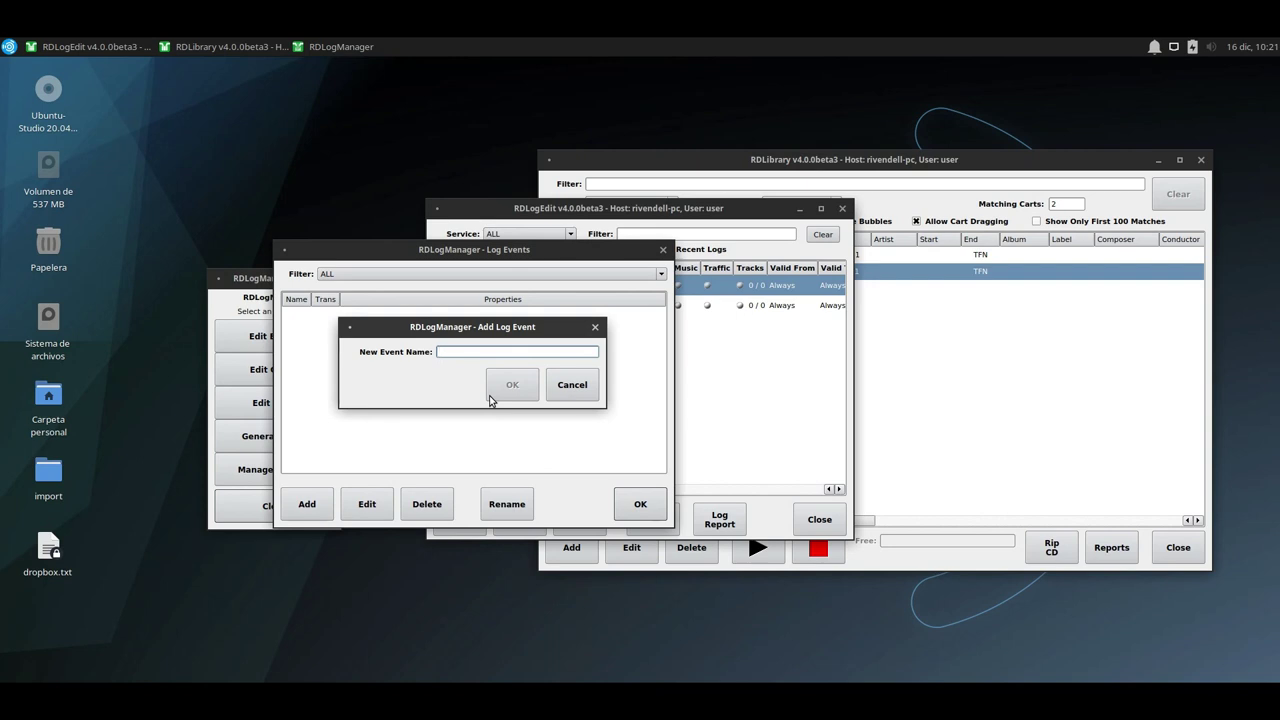
pyautogui.write('CANCION')
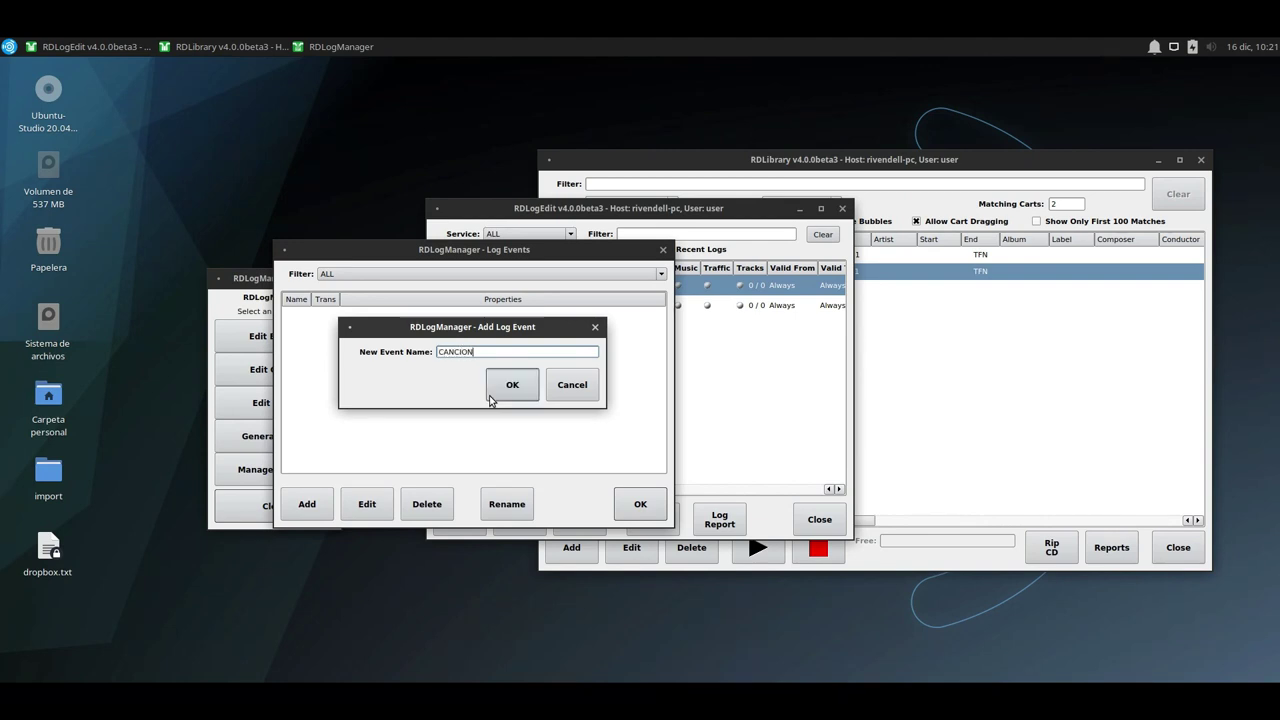
# Create the CANCION event, importing carts selected from the MUSIC group, and bring RDLibrary forward.
pyautogui.click(526, 392)
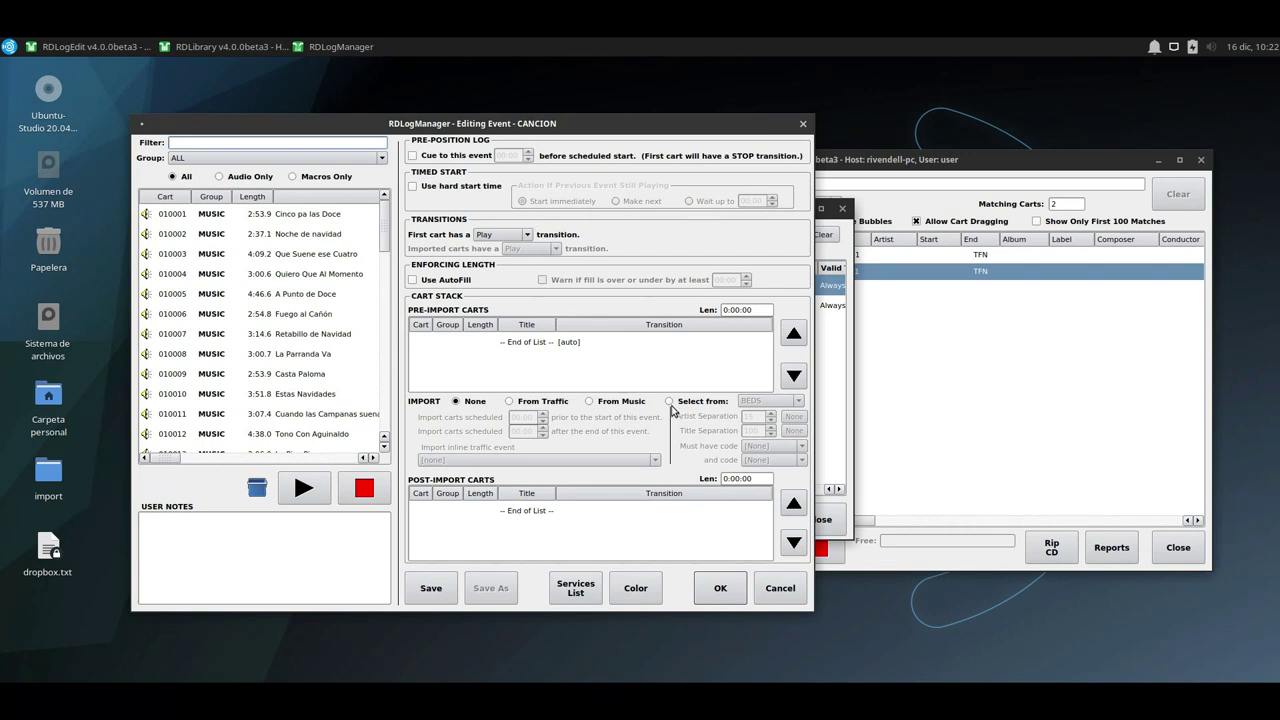
pyautogui.click(669, 401)
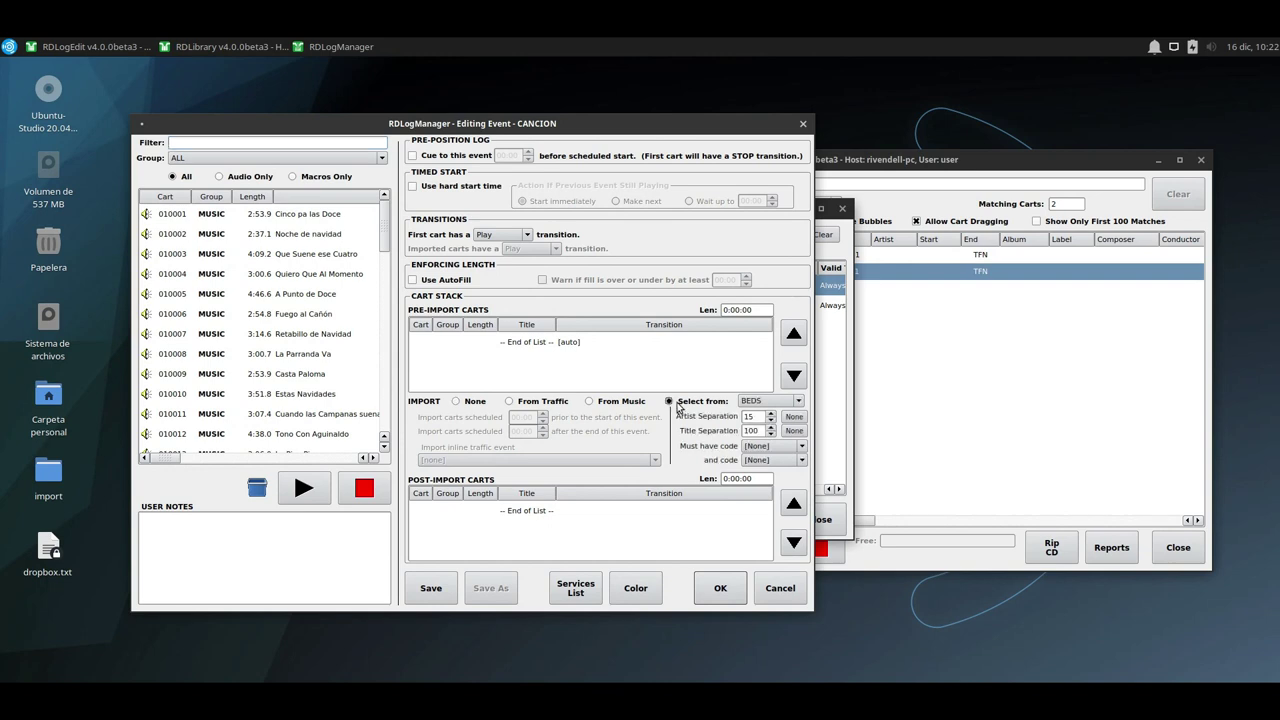
pyautogui.click(763, 404)
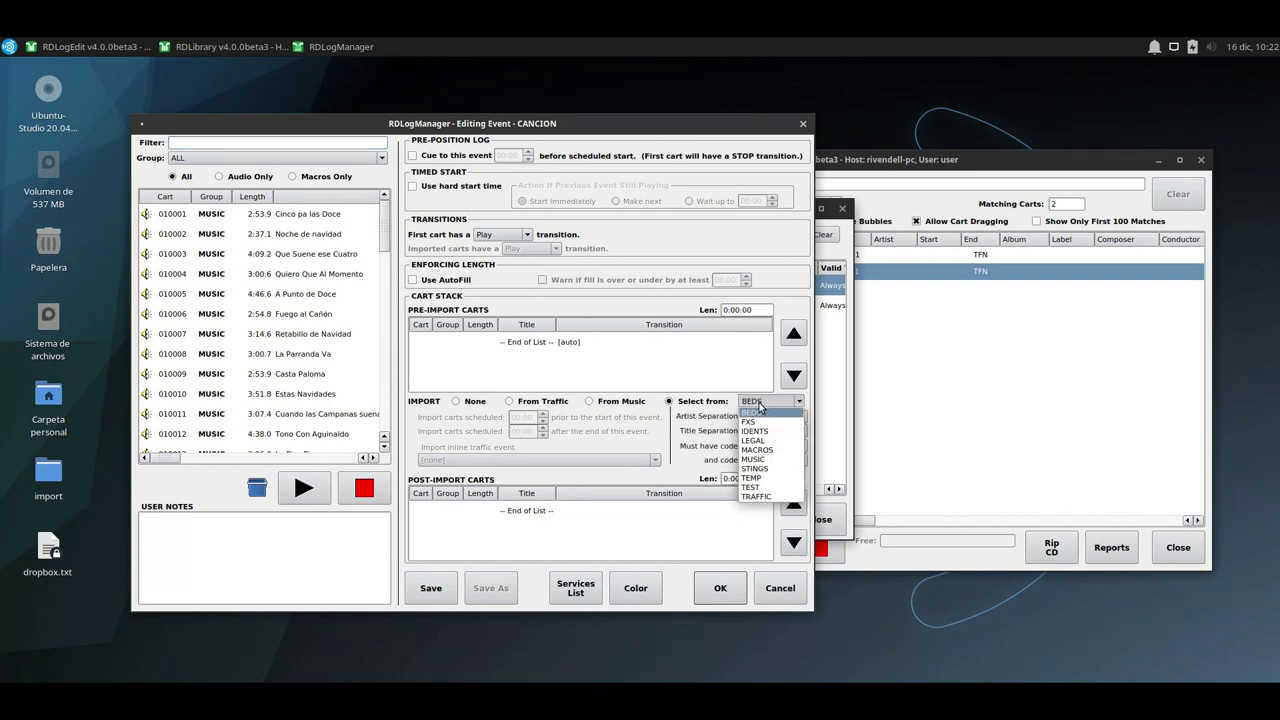
pyautogui.click(763, 459)
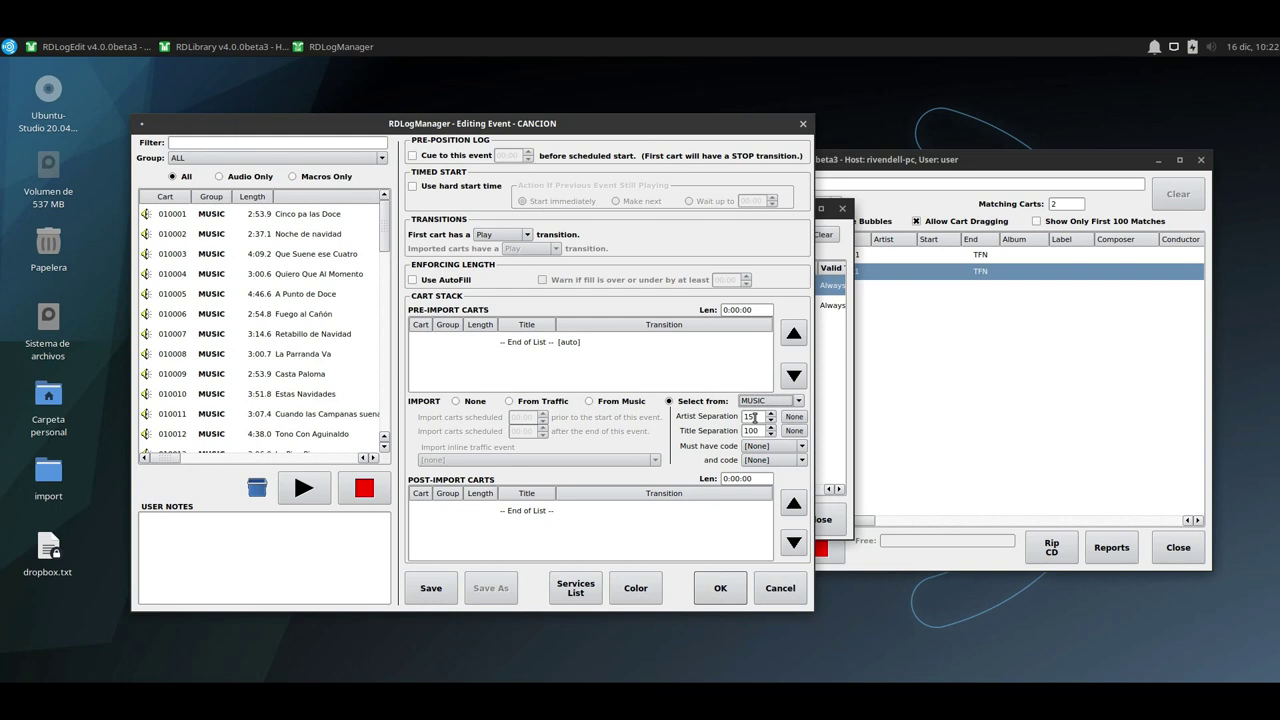
pyautogui.click(922, 299)
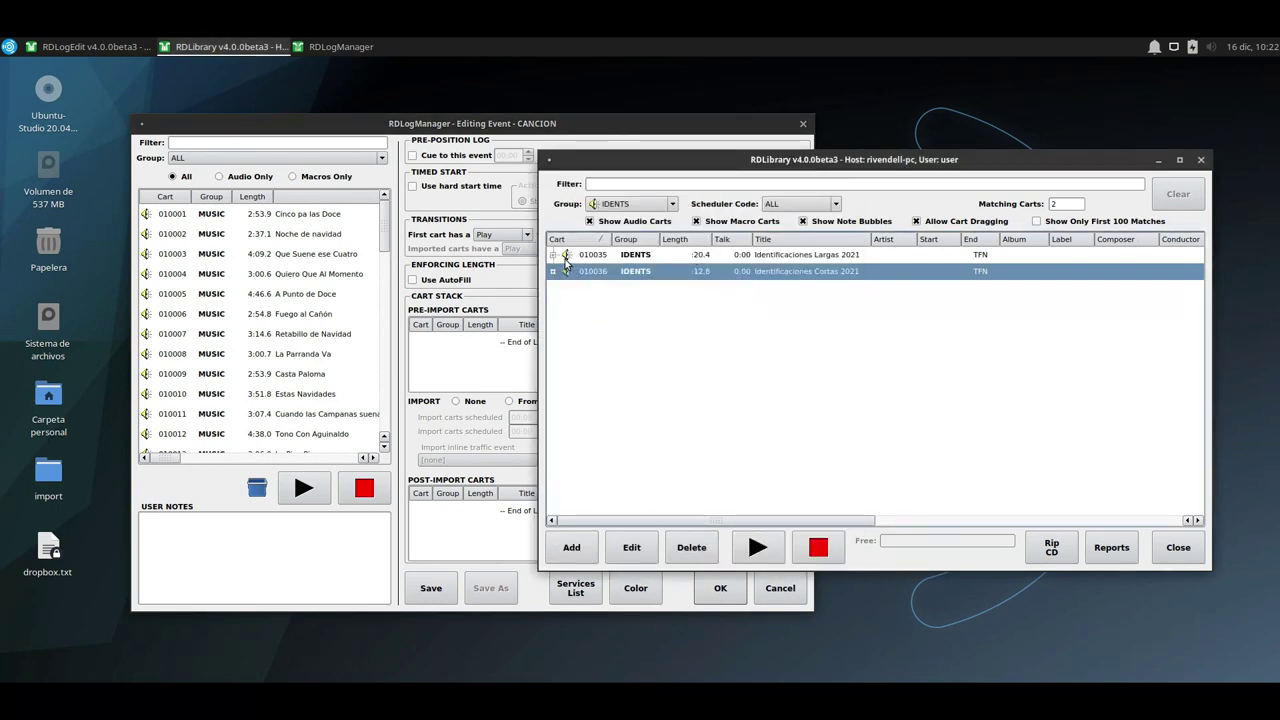
# Filter RDLibrary to the 34 MUSIC carts, scroll through them, then select CANCION's Artist Separation field.
pyautogui.click(640, 204)
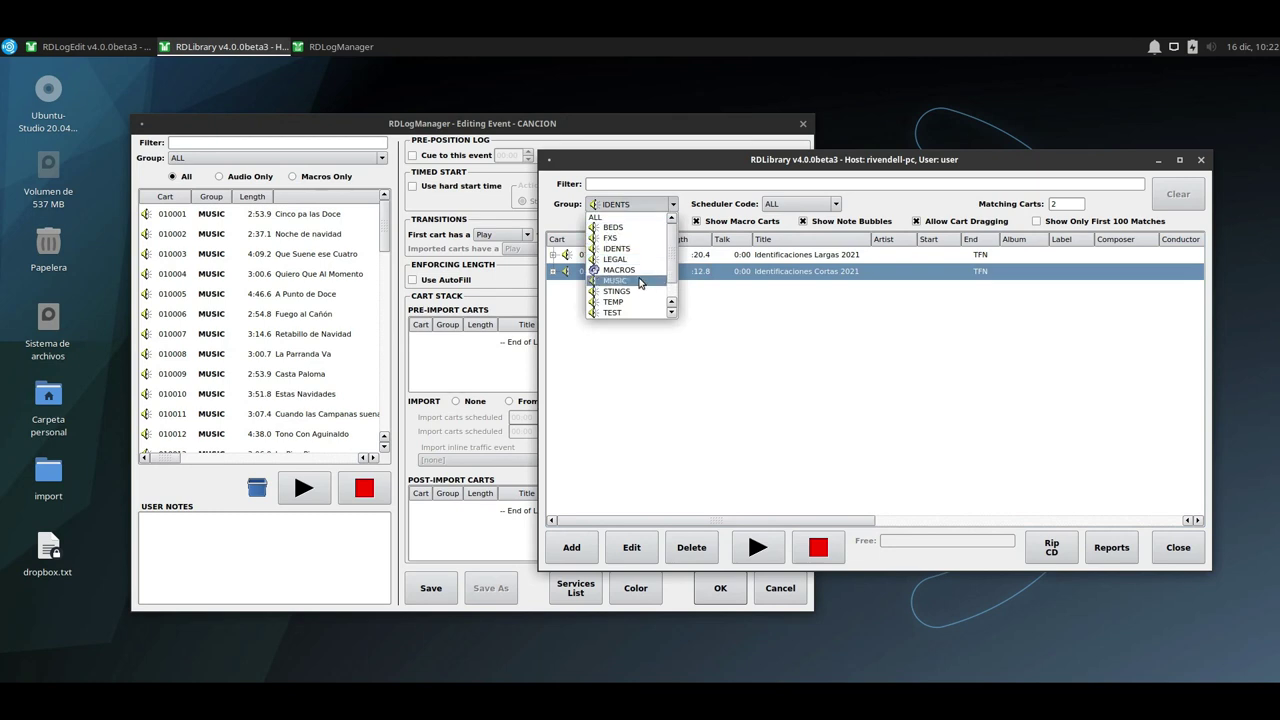
pyautogui.click(640, 281)
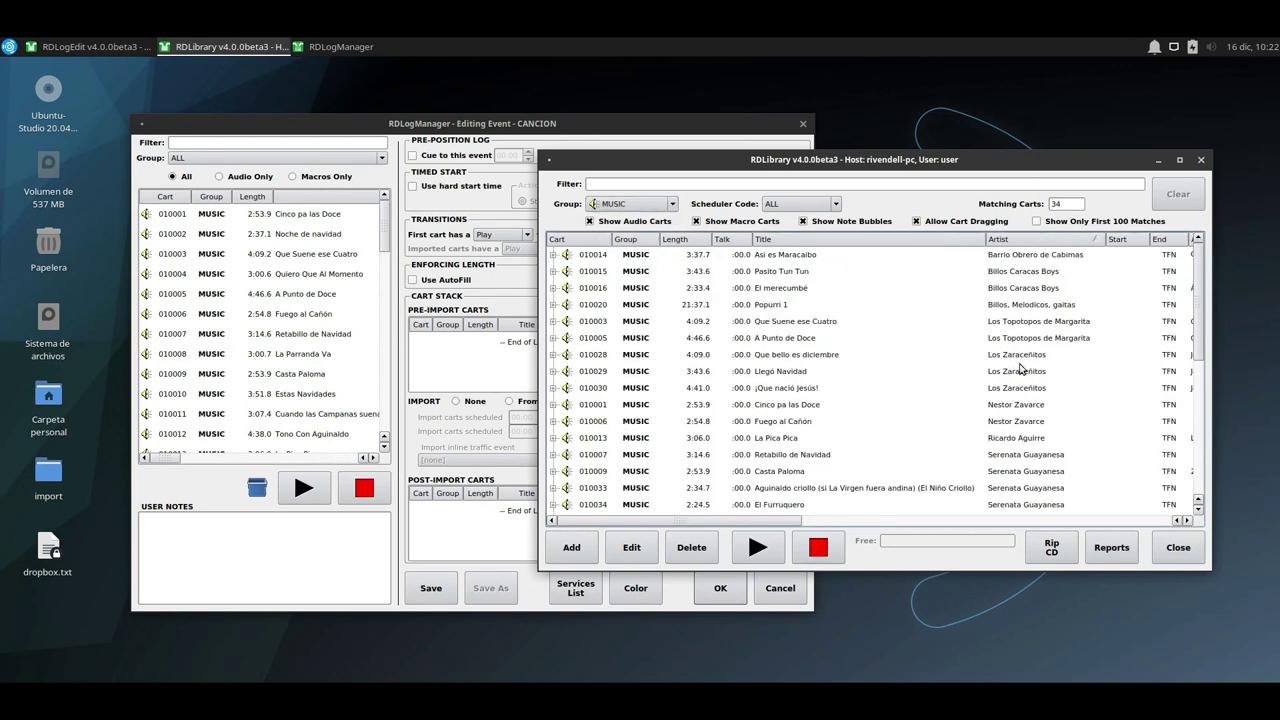
pyautogui.moveTo(643, 170); pyautogui.dragTo(953, 188)
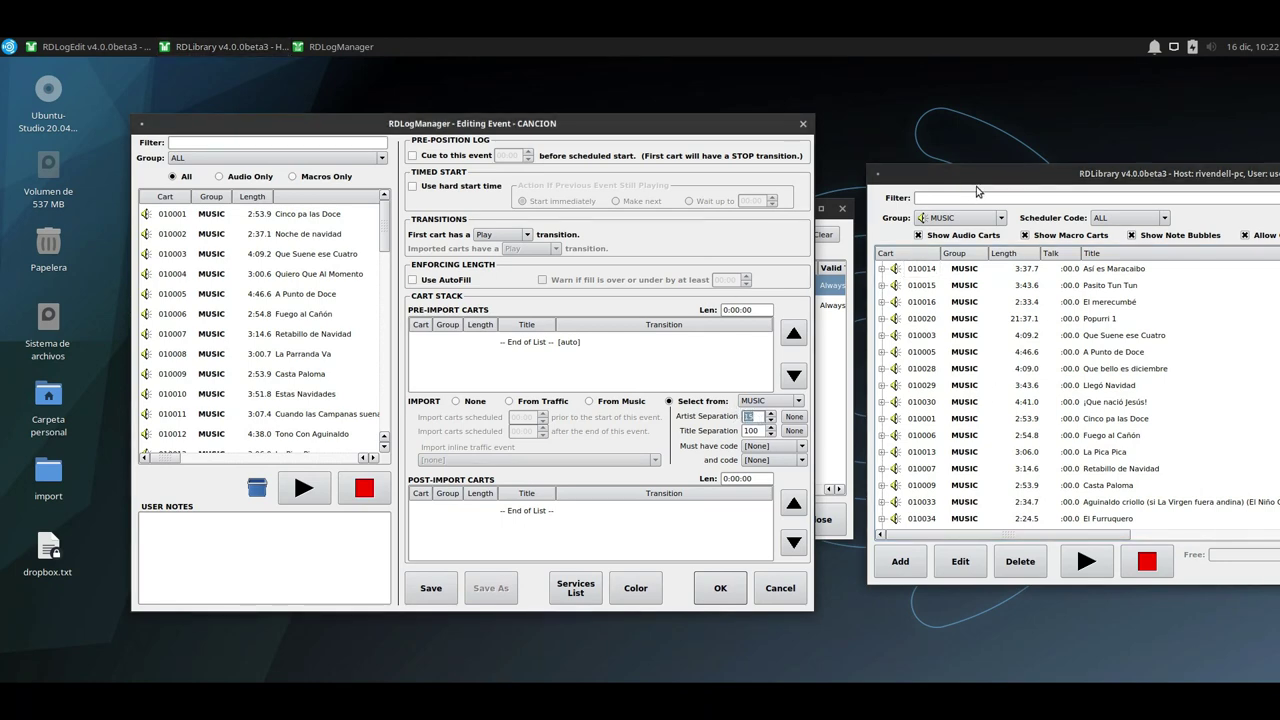
pyautogui.moveTo(950, 173); pyautogui.dragTo(614, 134)
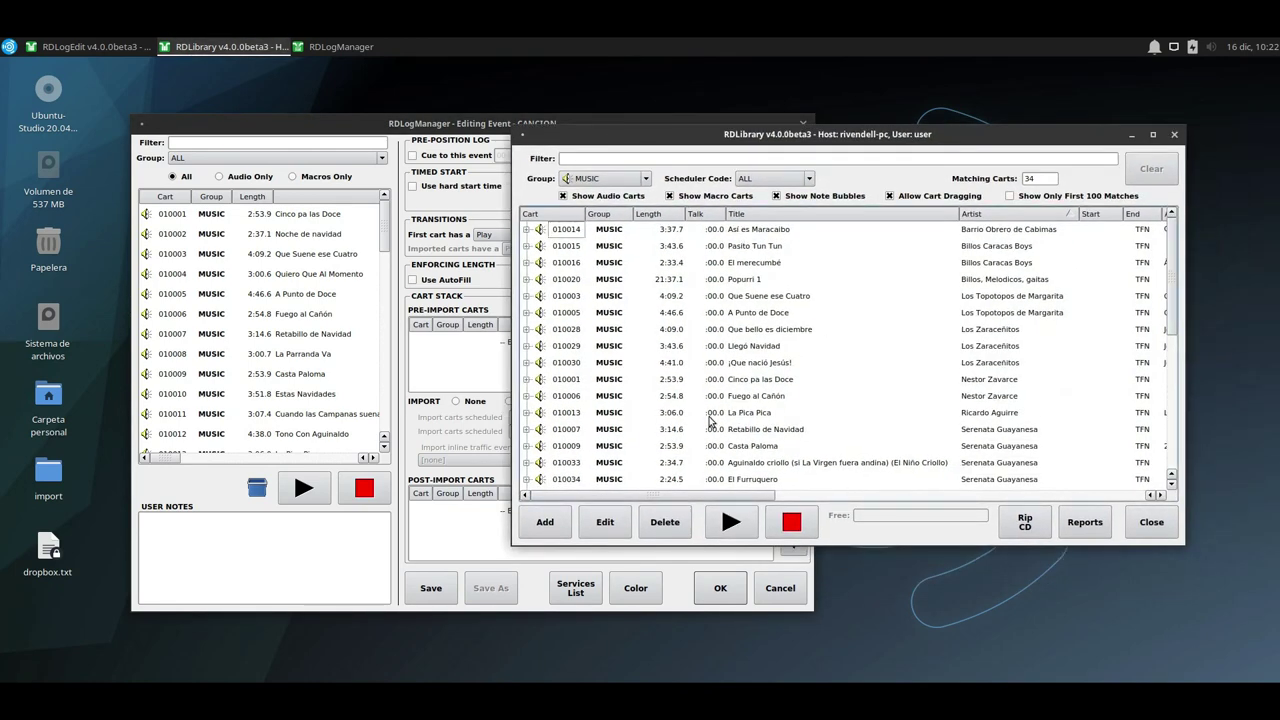
pyautogui.scroll(-5, 769, 302)
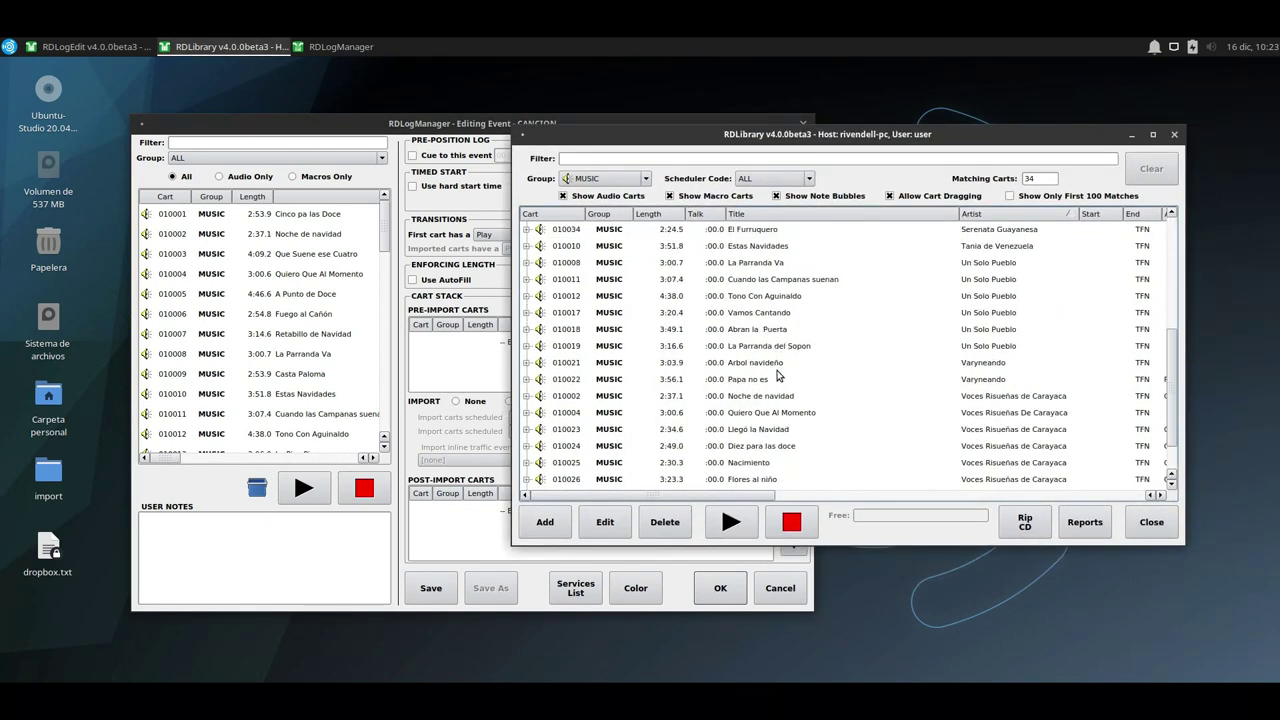
pyautogui.scroll(5, 772, 390)
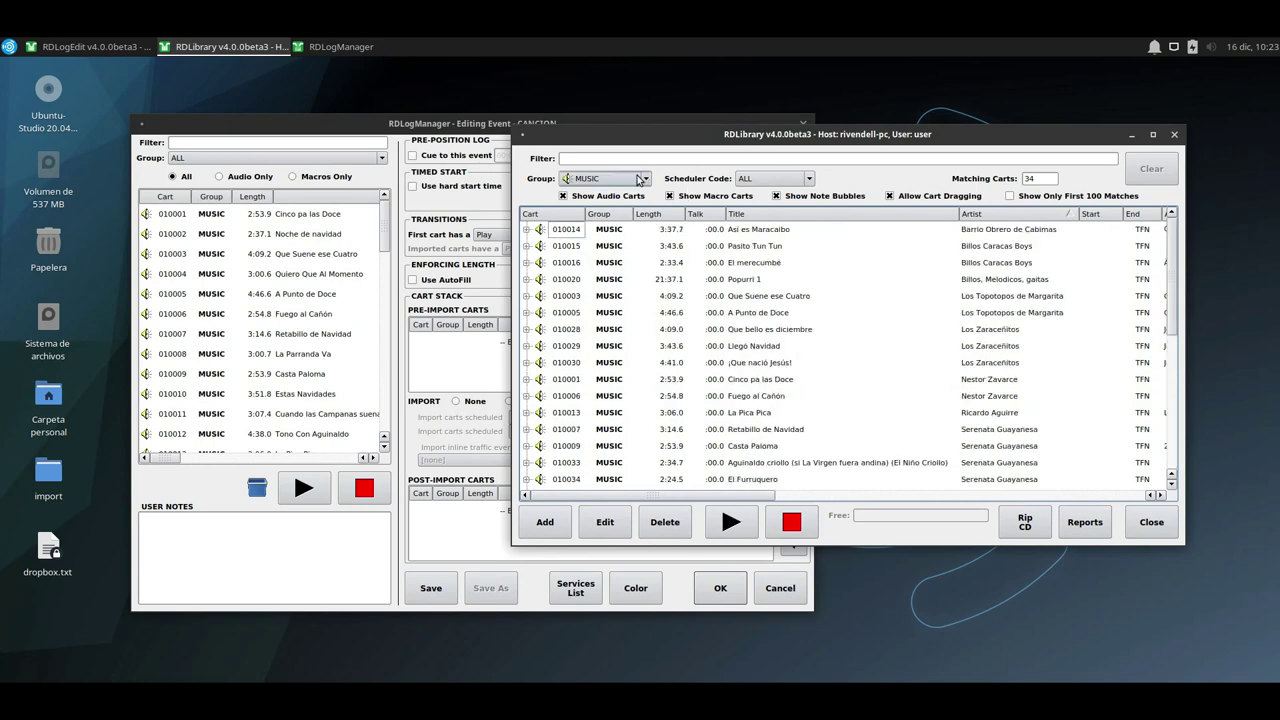
pyautogui.scroll(-4, 706, 350)
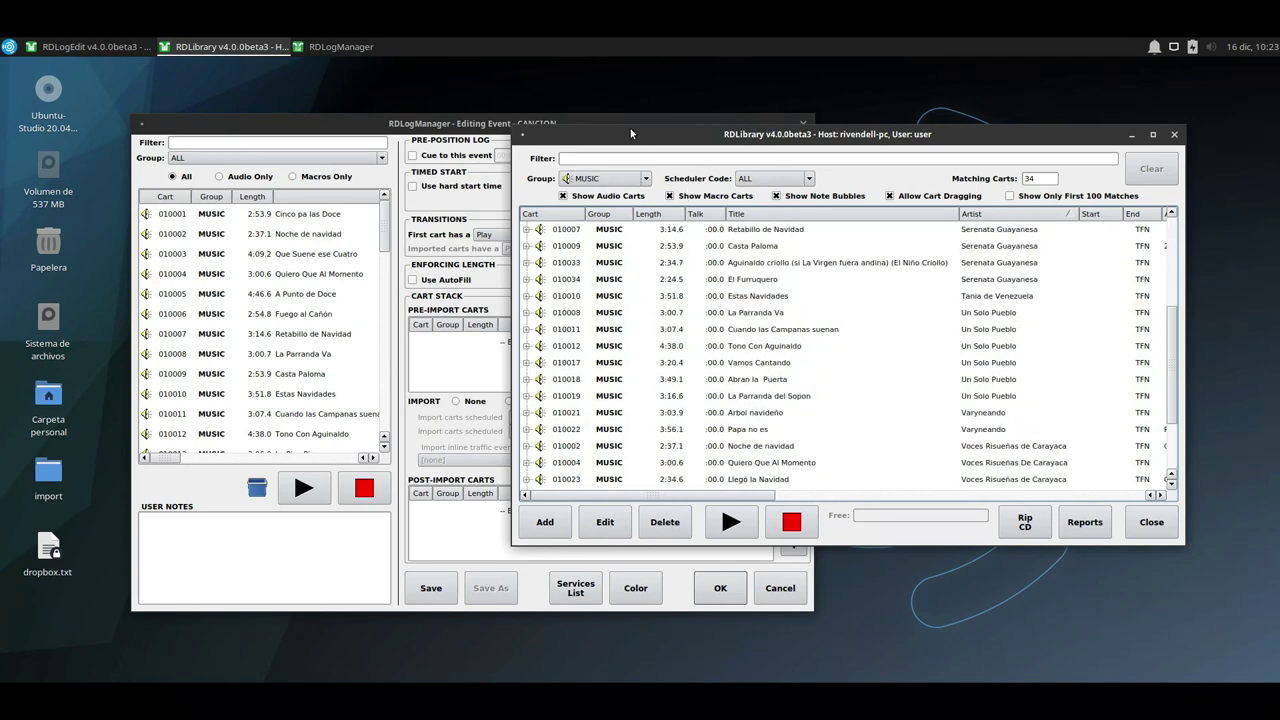
pyautogui.moveTo(630, 133); pyautogui.dragTo(1068, 170)
pyautogui.click(750, 419)
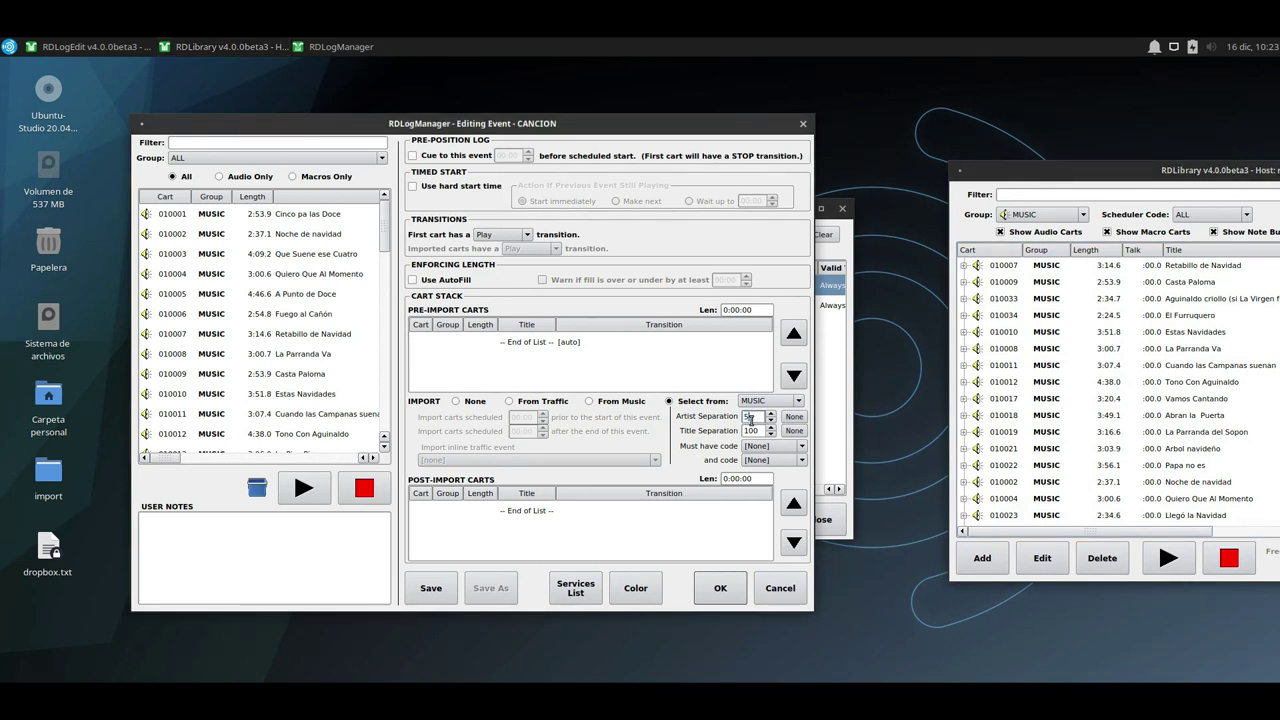
# Change CANCION's title separation from 100 to 5 and check the pre- and post-import lists.
pyautogui.doubleClick(759, 429)
pyautogui.click(557, 350)
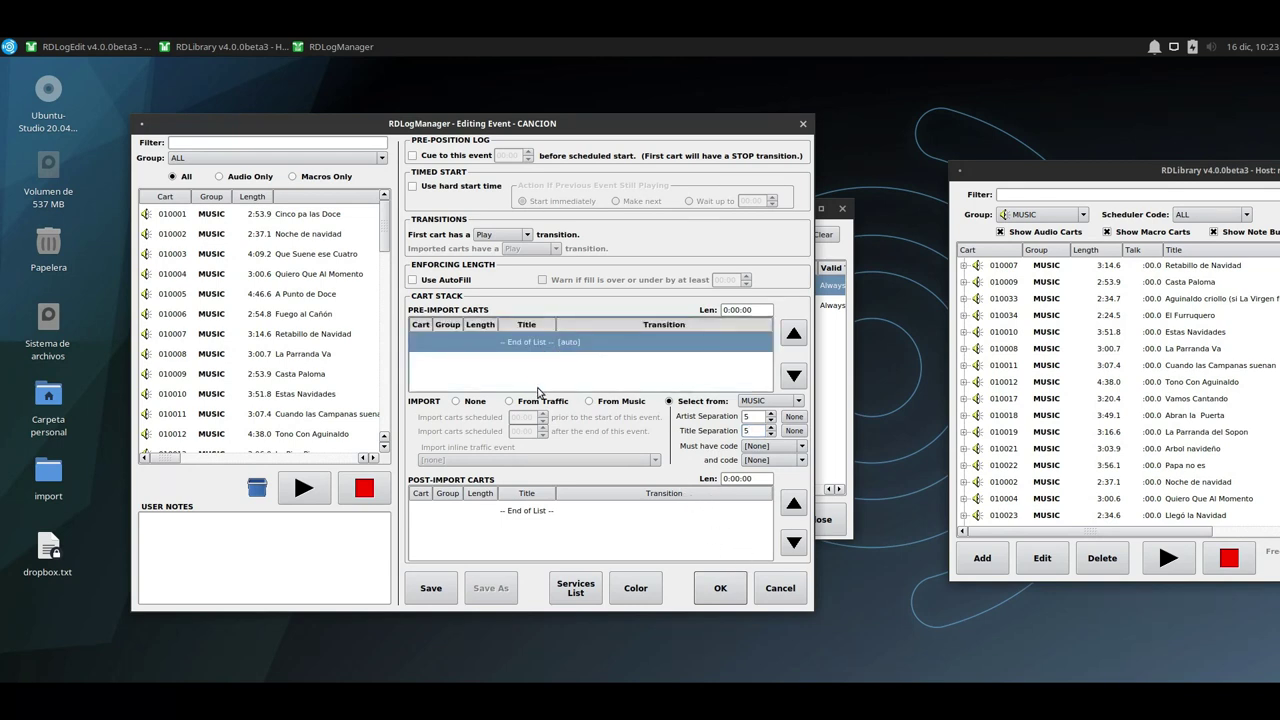
pyautogui.click(540, 512)
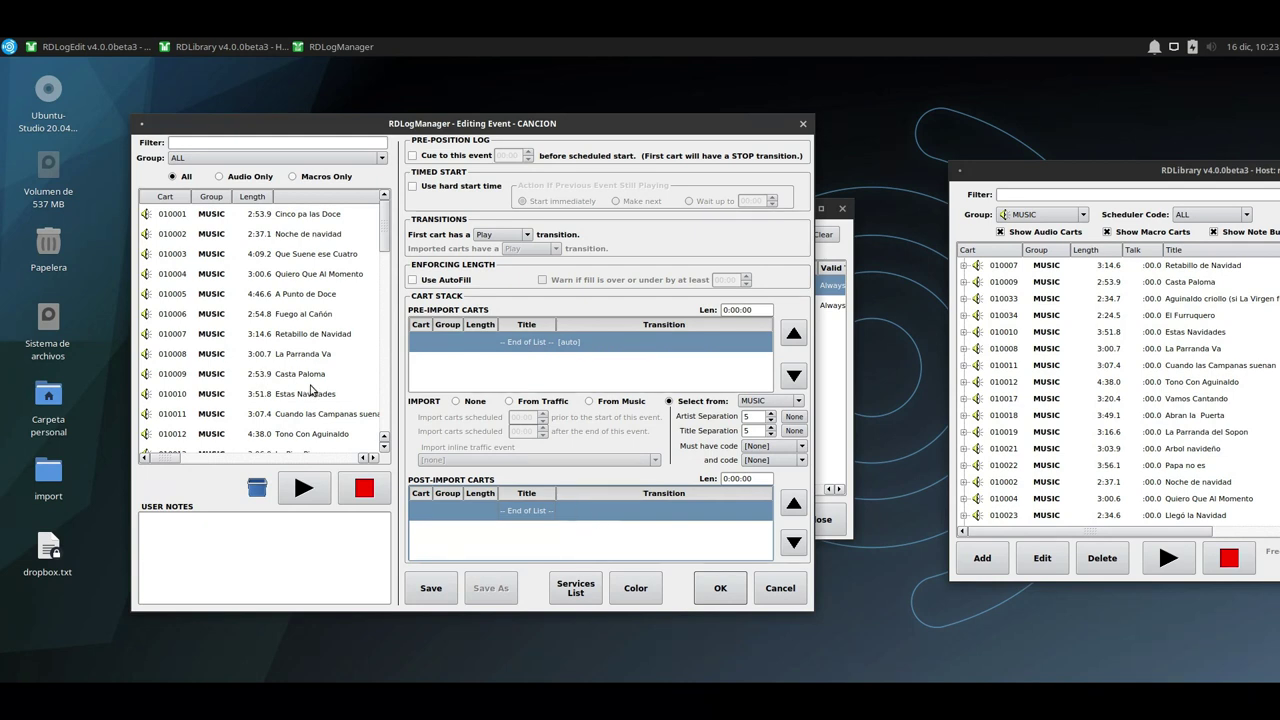
pyautogui.scroll(-10, 307, 357)
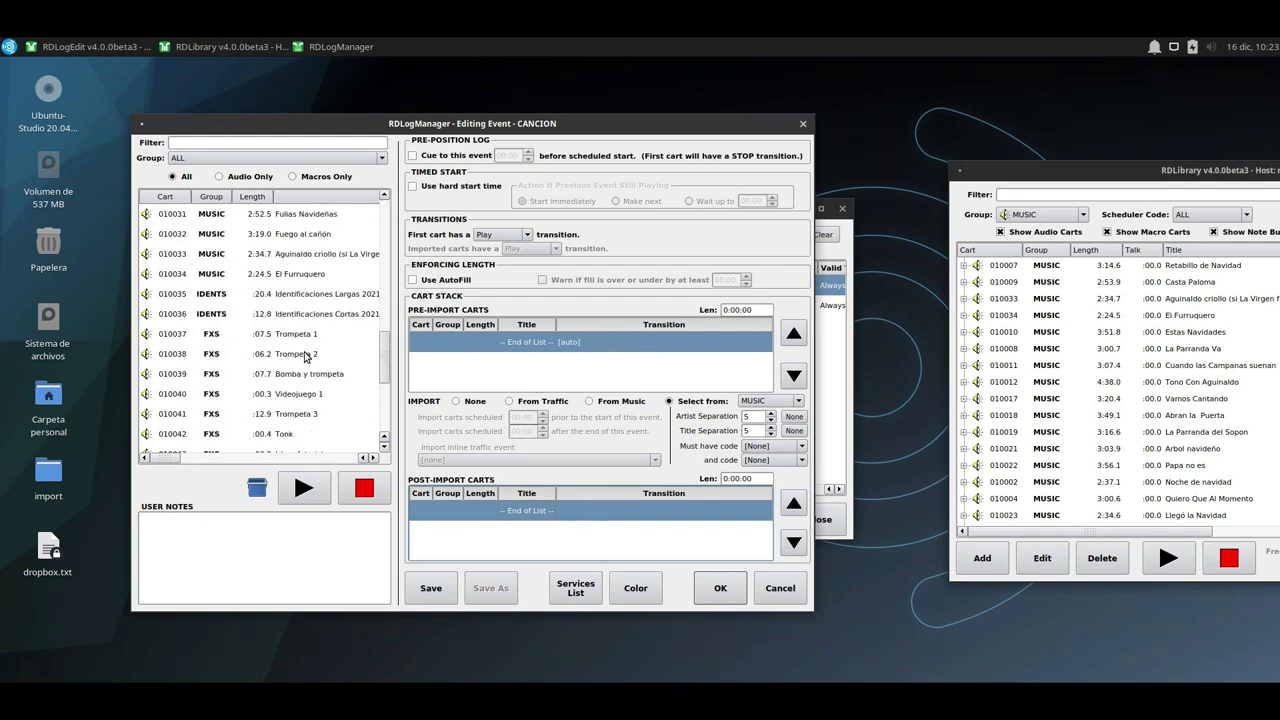
pyautogui.scroll(-4, 306, 357)
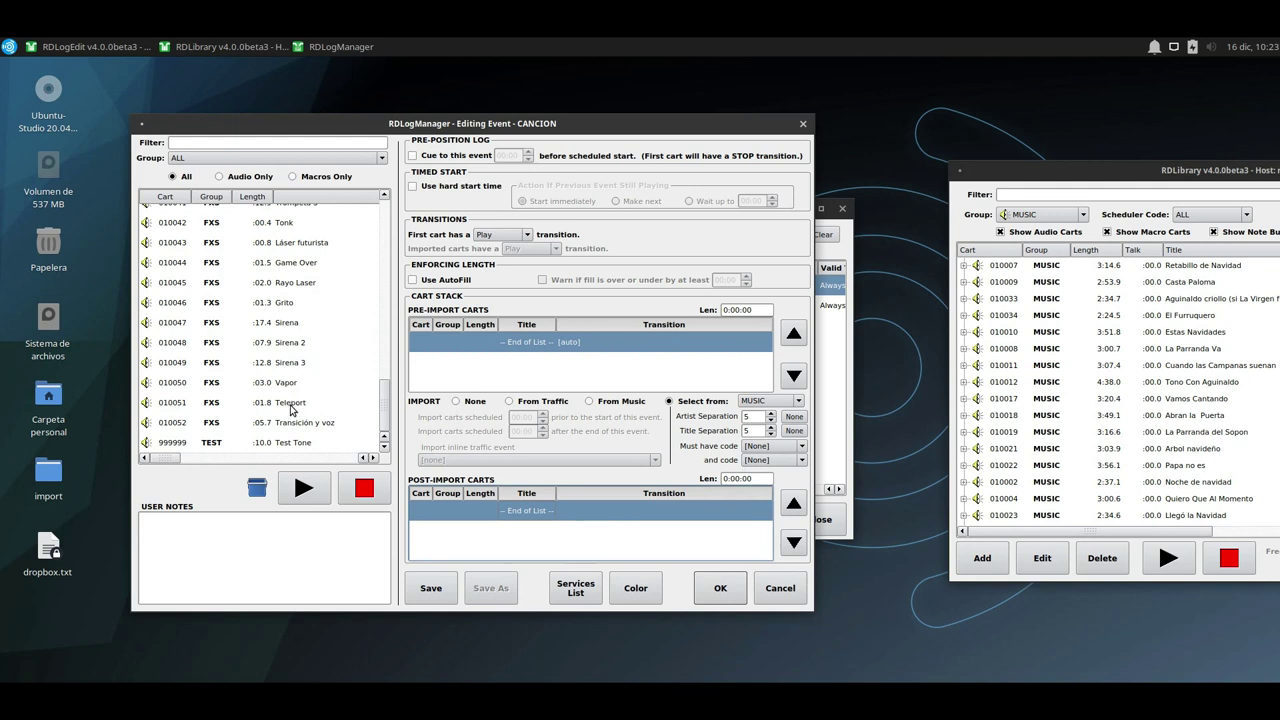
pyautogui.scroll(14, 293, 400)
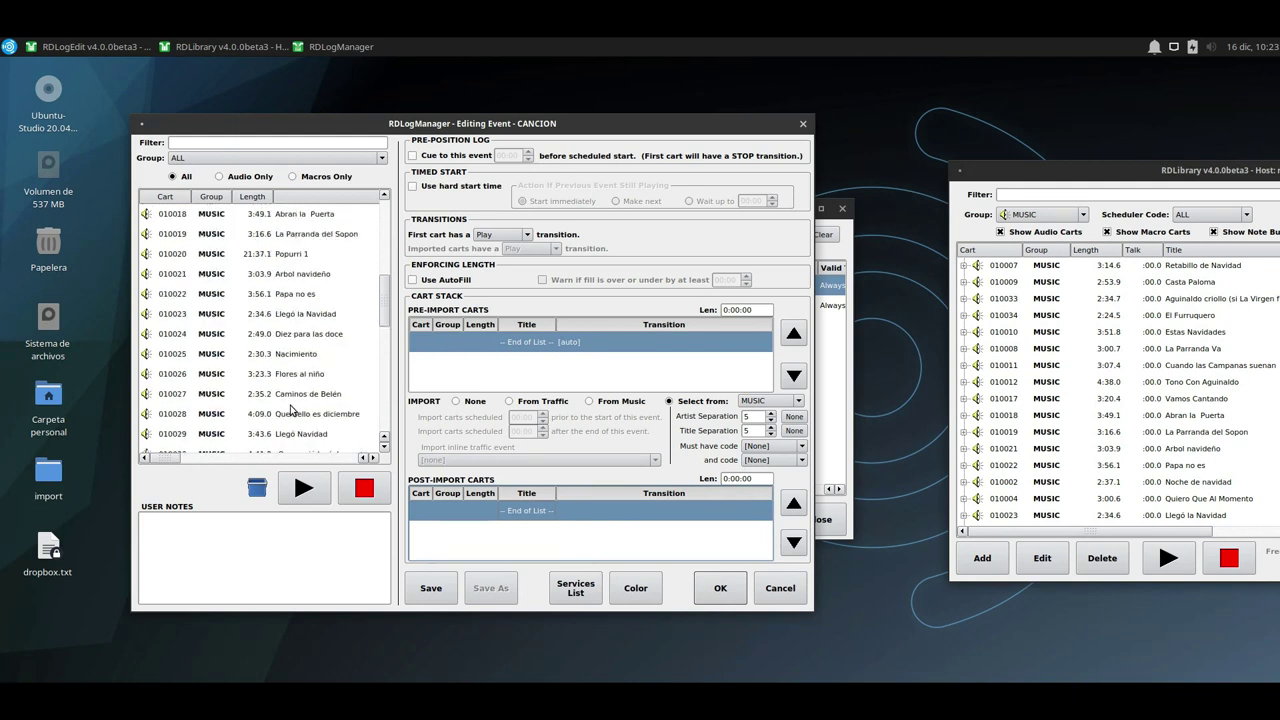
# Add IDENTS cart 010036, Identificaciones Cortas 2021, to CANCION's pre-import carts.
pyautogui.click(223, 157)
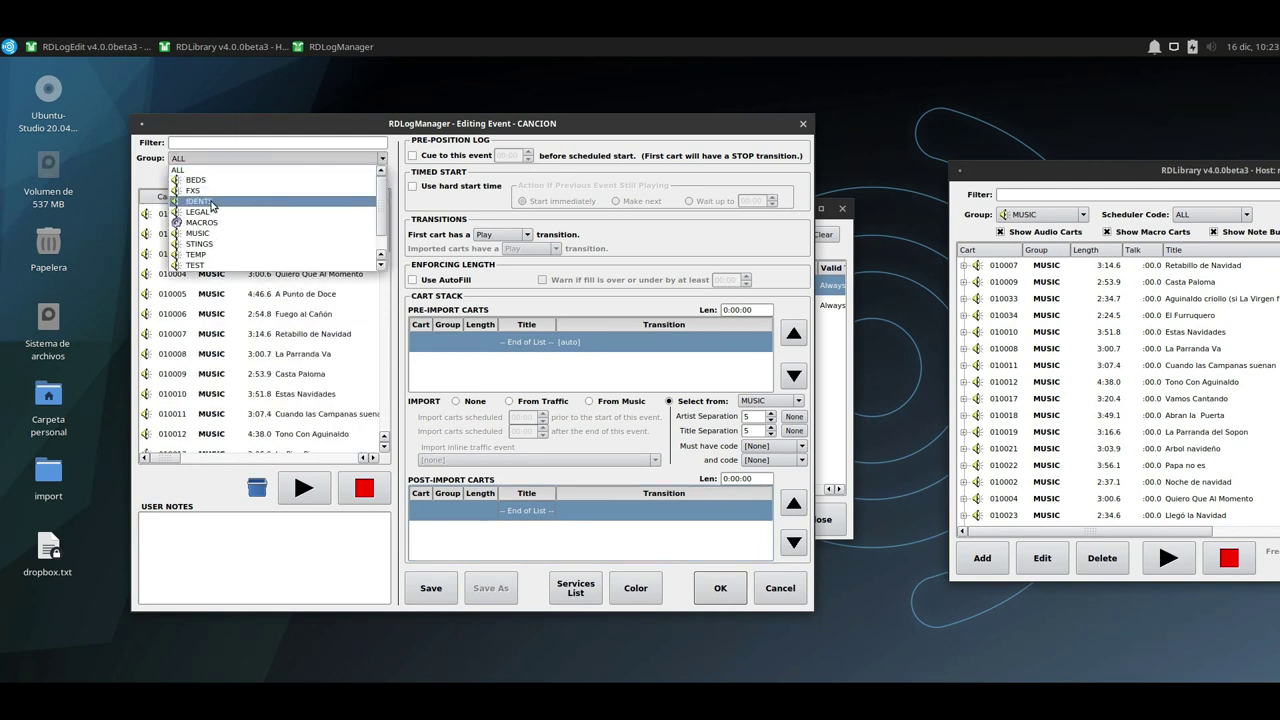
pyautogui.click(214, 201)
pyautogui.moveTo(313, 236); pyautogui.dragTo(492, 348)
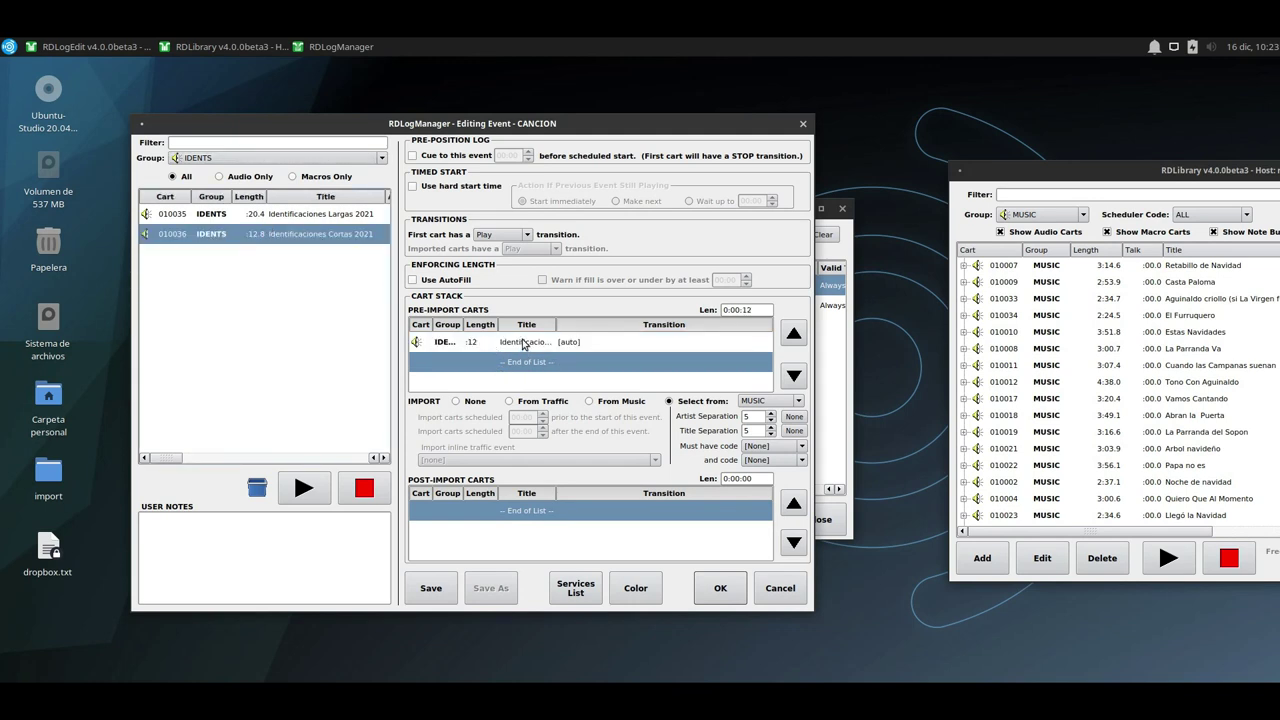
pyautogui.click(527, 347)
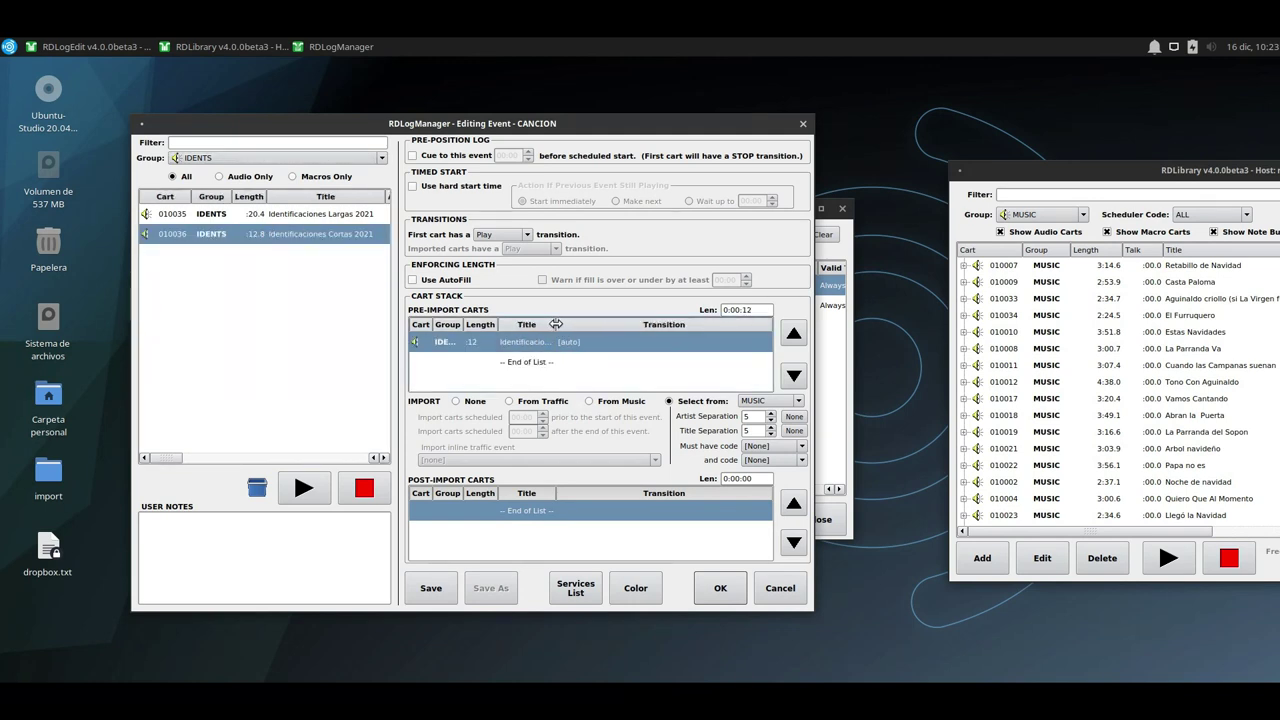
pyautogui.moveTo(556, 325); pyautogui.dragTo(650, 325)
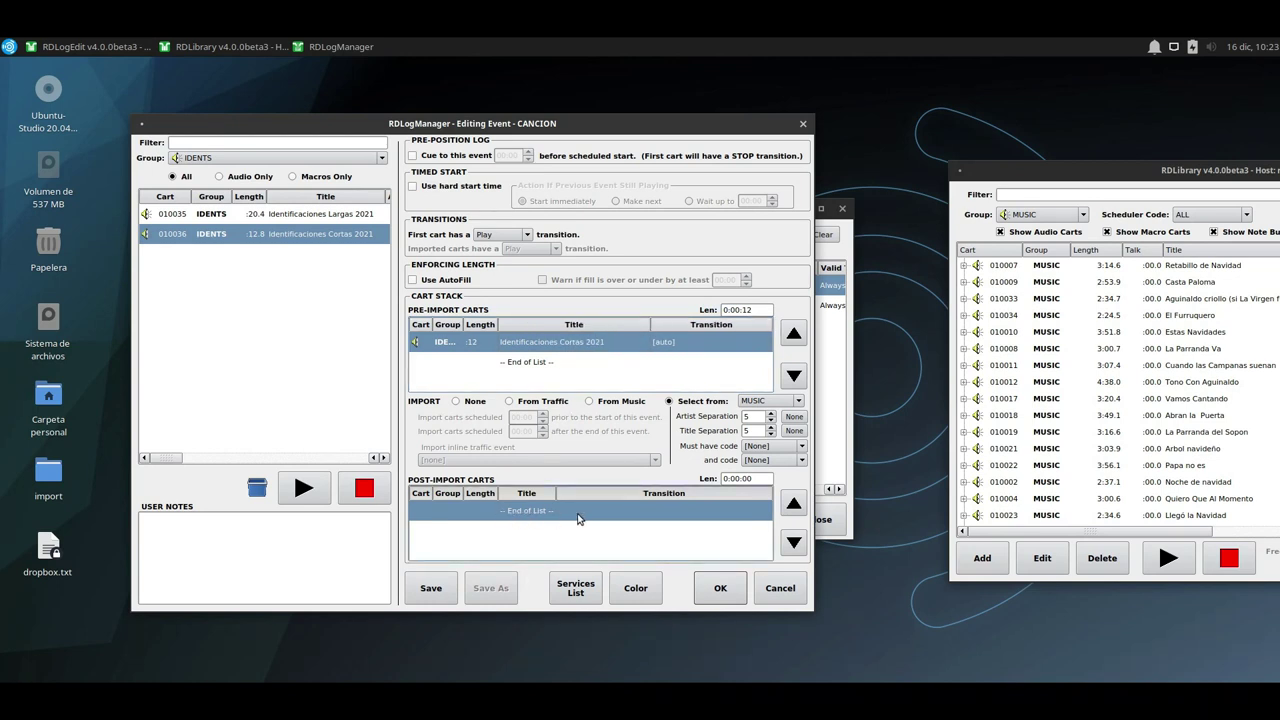
pyautogui.click(291, 215)
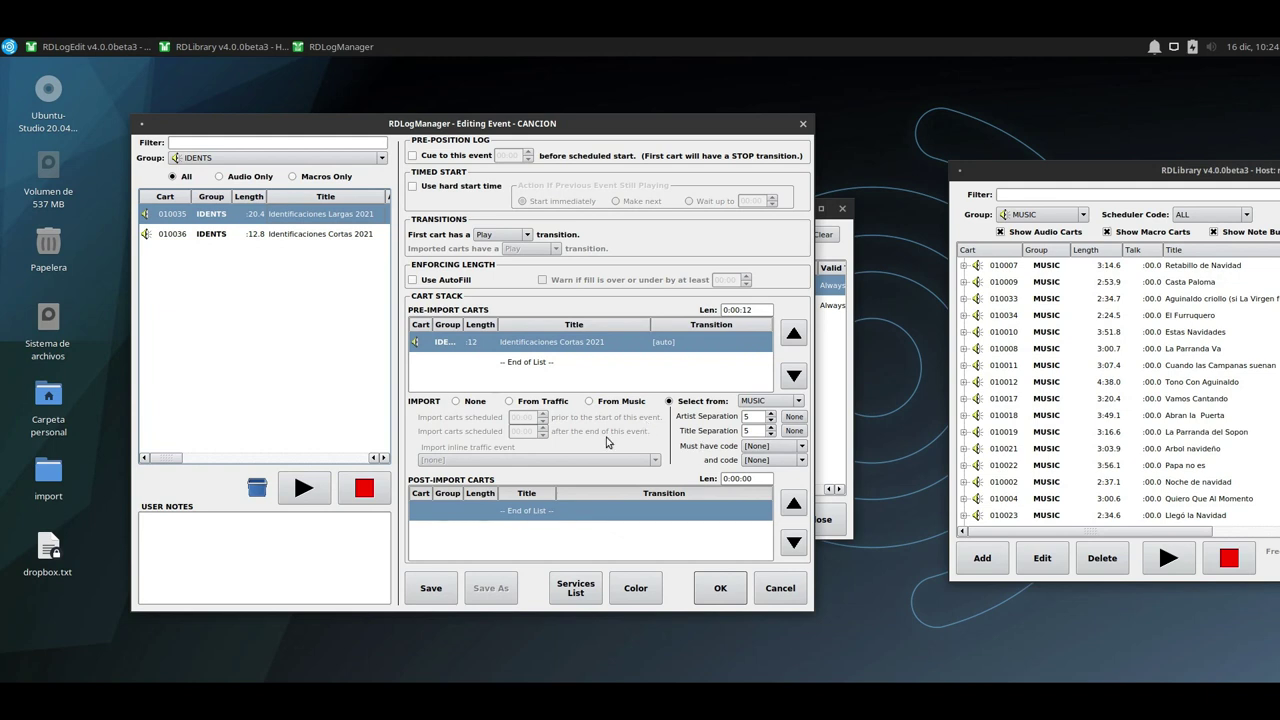
# Assign the CANCION event to the Production service.
pyautogui.click(591, 592)
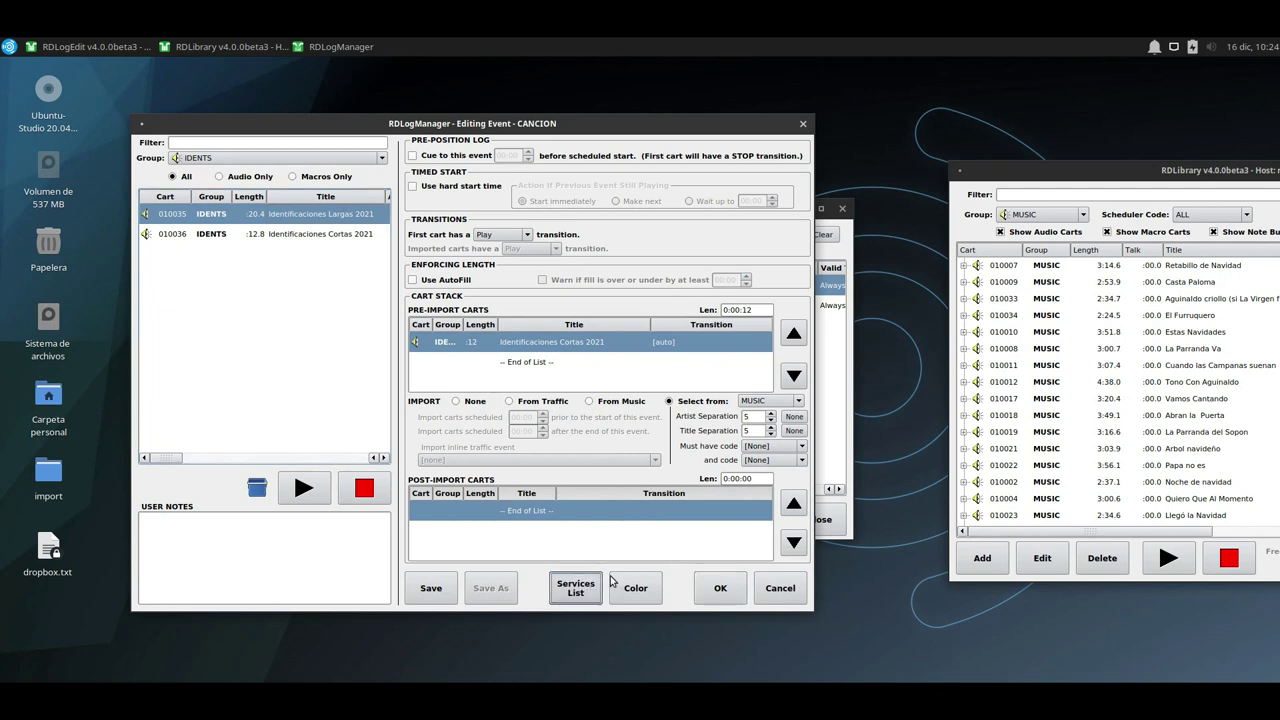
pyautogui.click(367, 303)
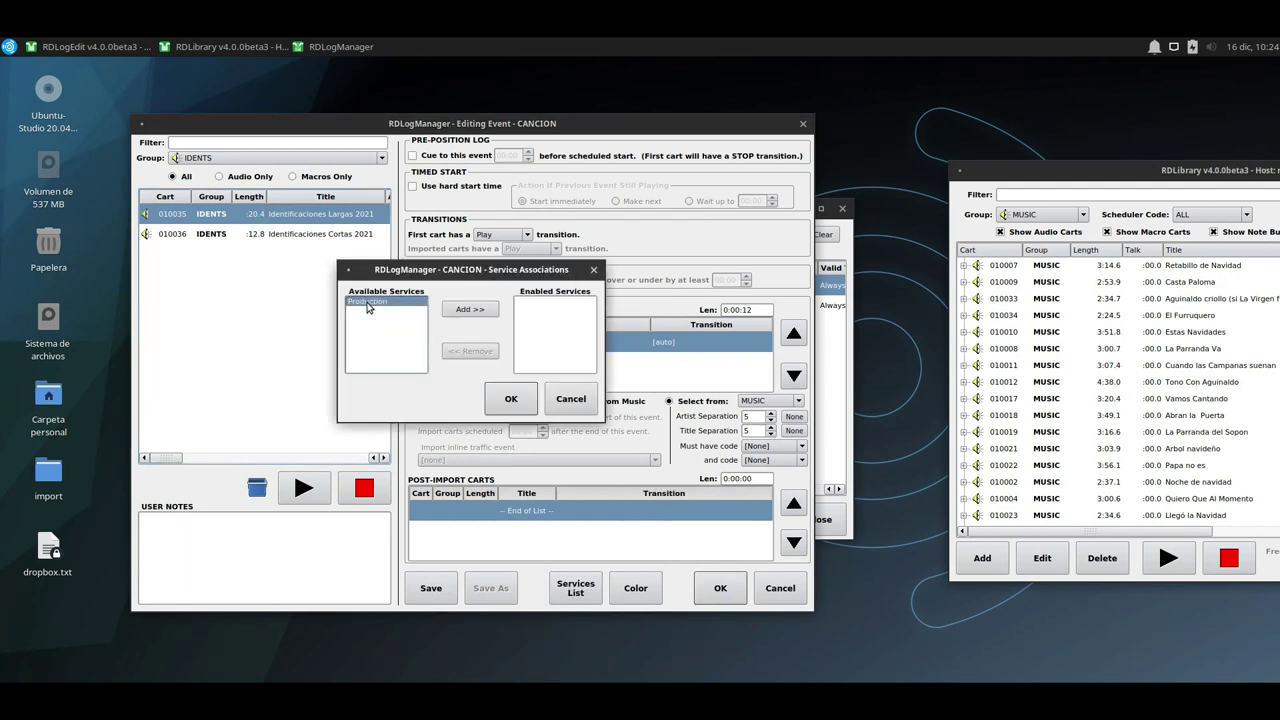
pyautogui.click(470, 310)
pyautogui.click(540, 302)
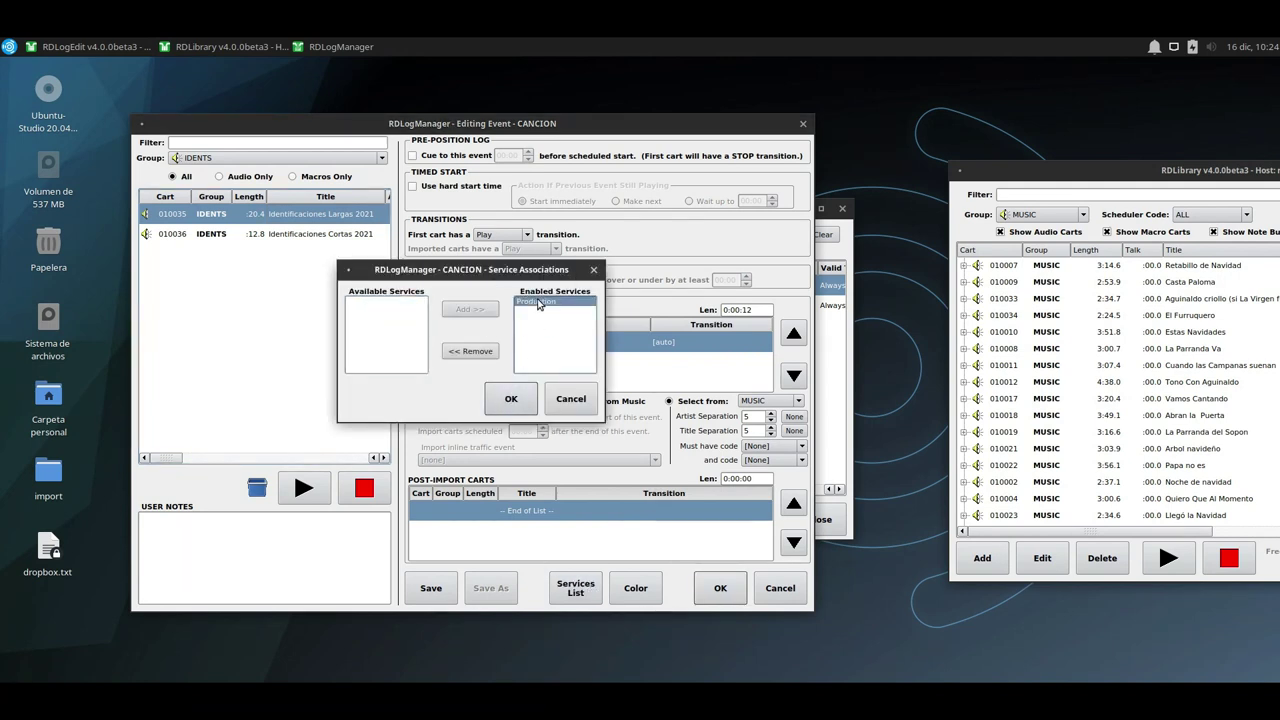
pyautogui.click(508, 396)
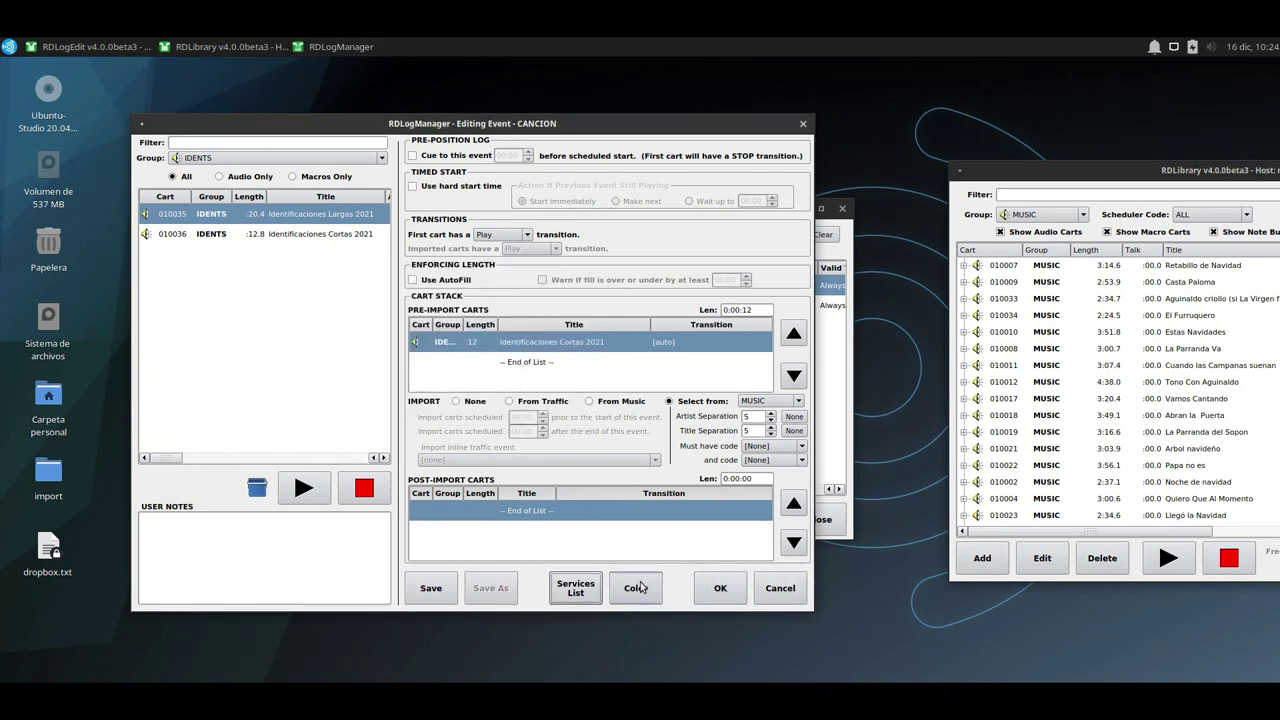
# Give CANCION an orange colour and save the event.
pyautogui.click(646, 588)
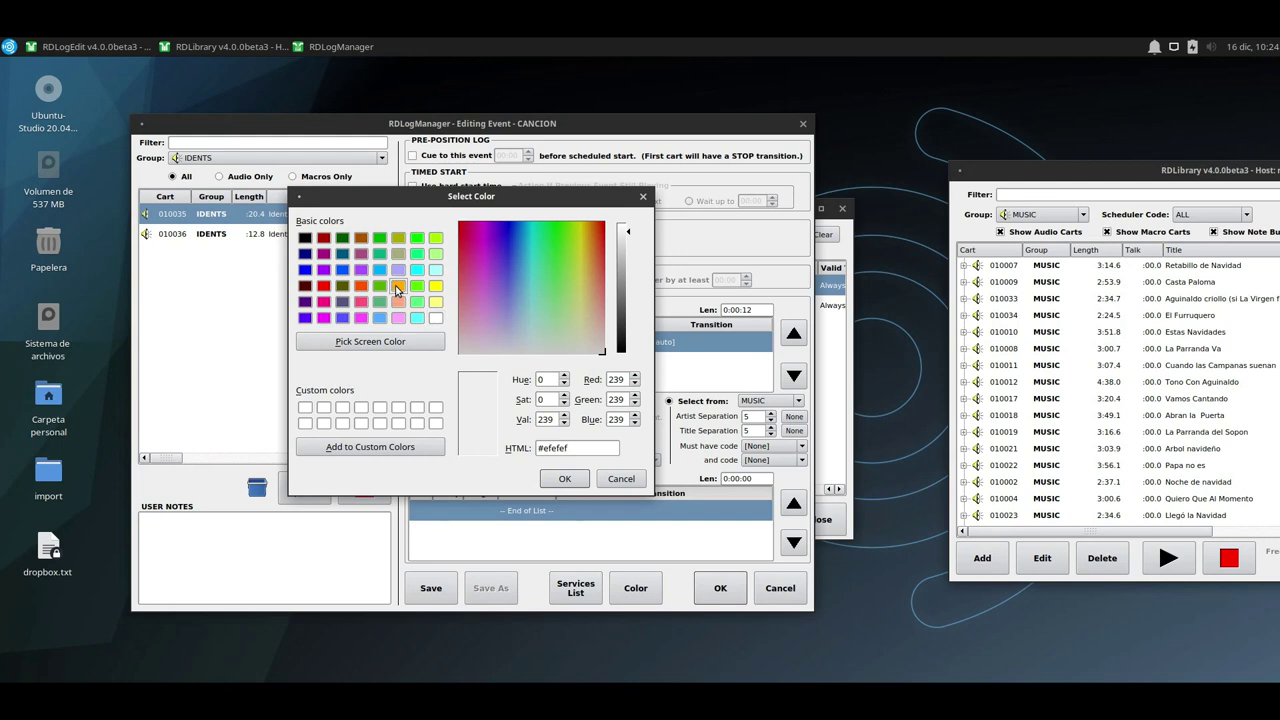
pyautogui.click(399, 287)
pyautogui.click(563, 480)
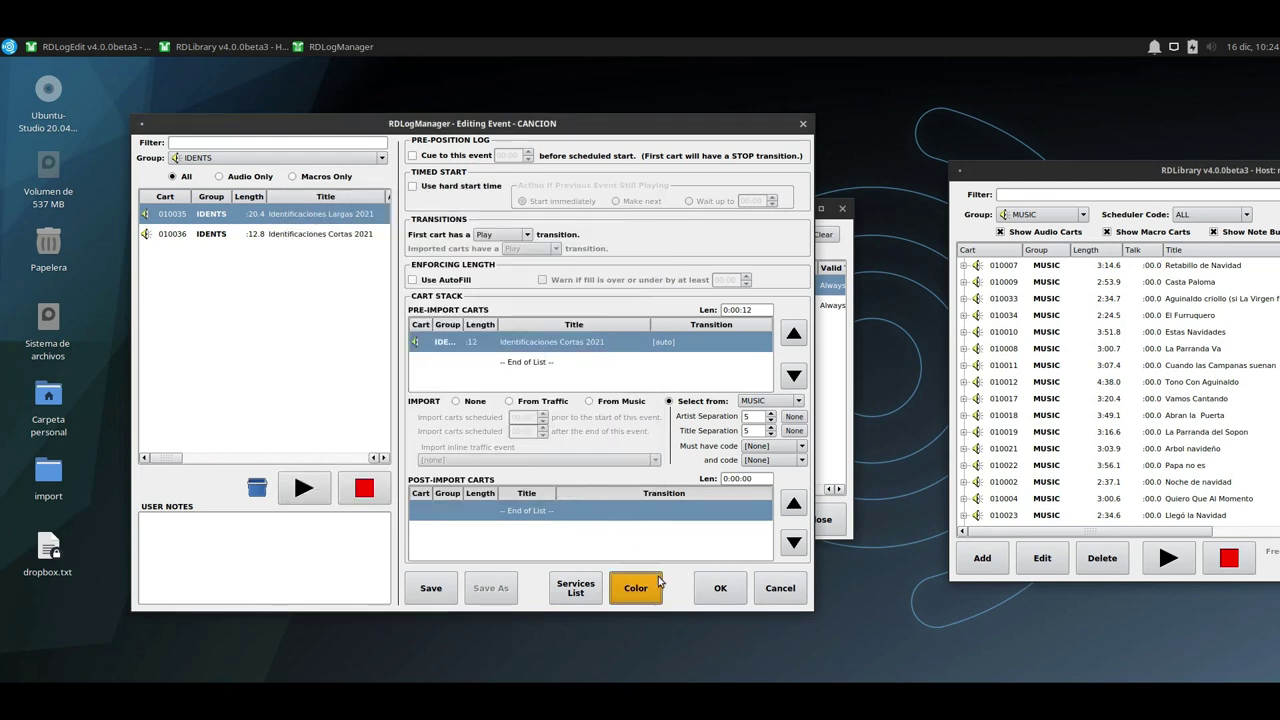
pyautogui.click(718, 589)
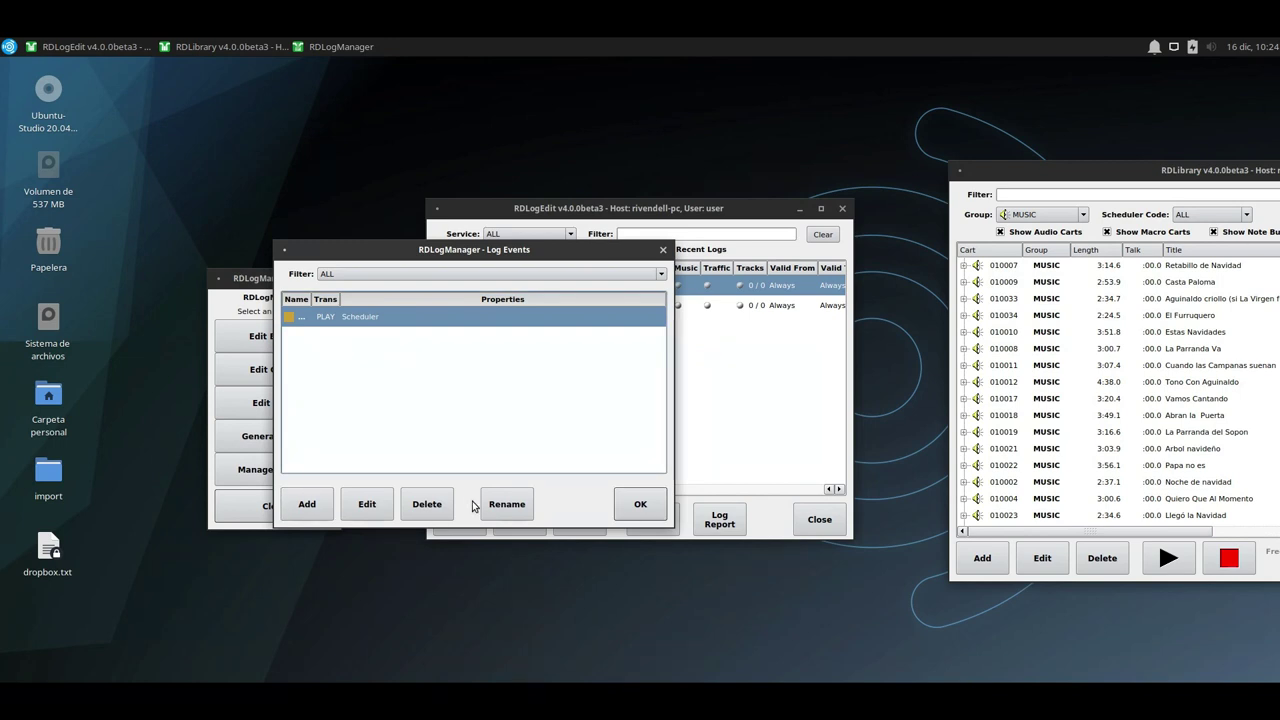
# Create a new event named EFECTO with the Trompeta 1 cart as its pre-import cart.
pyautogui.click(307, 504)
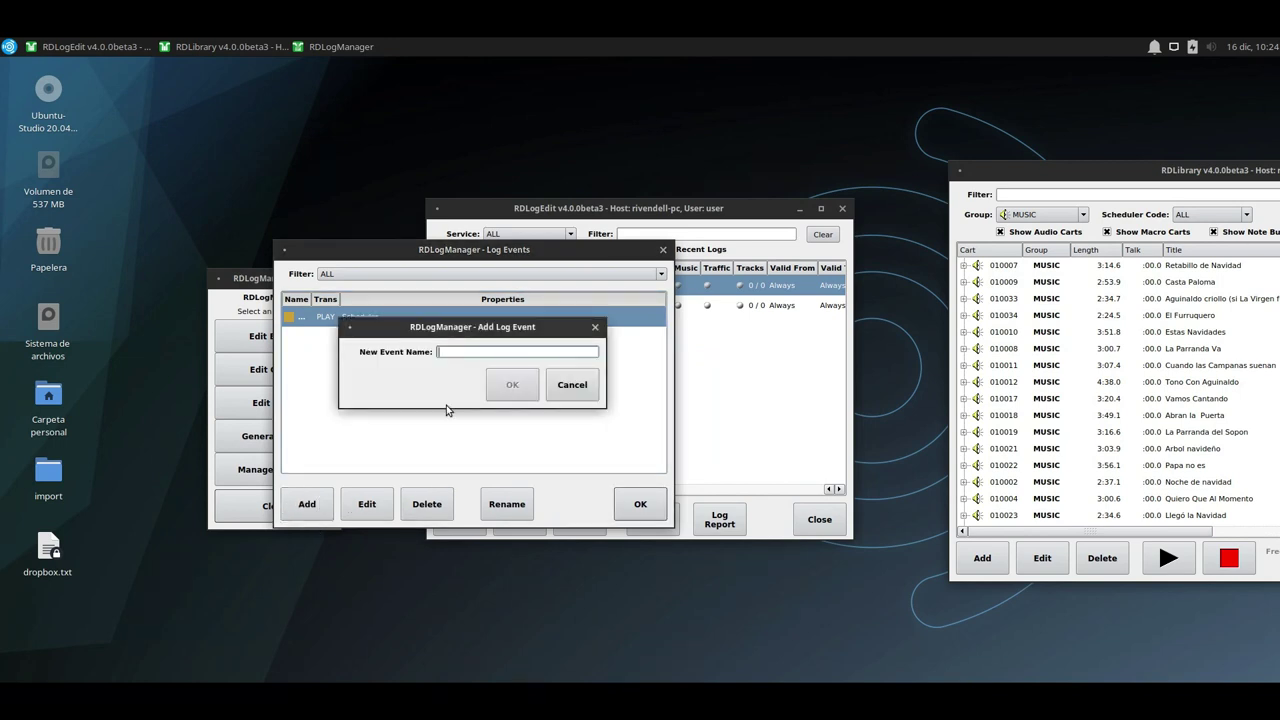
pyautogui.write('EFECTO')
pyautogui.click(510, 388)
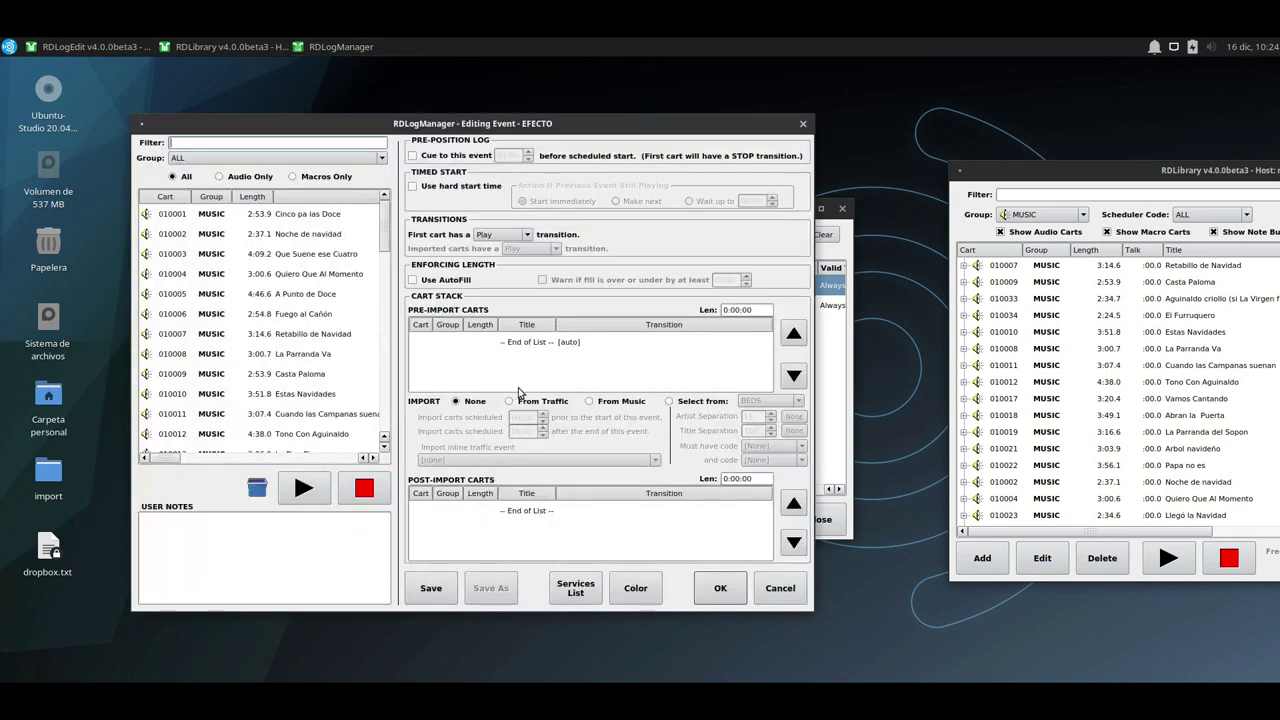
pyautogui.scroll(-12, 320, 385)
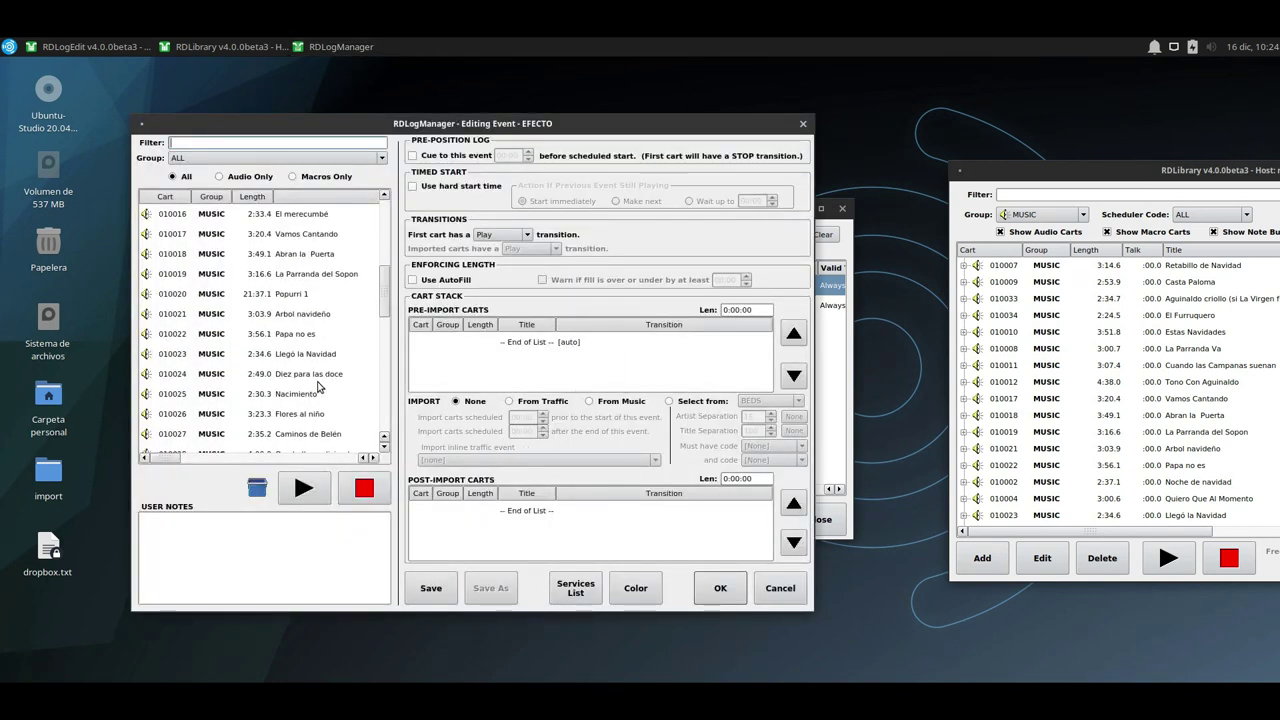
pyautogui.scroll(1, 320, 386)
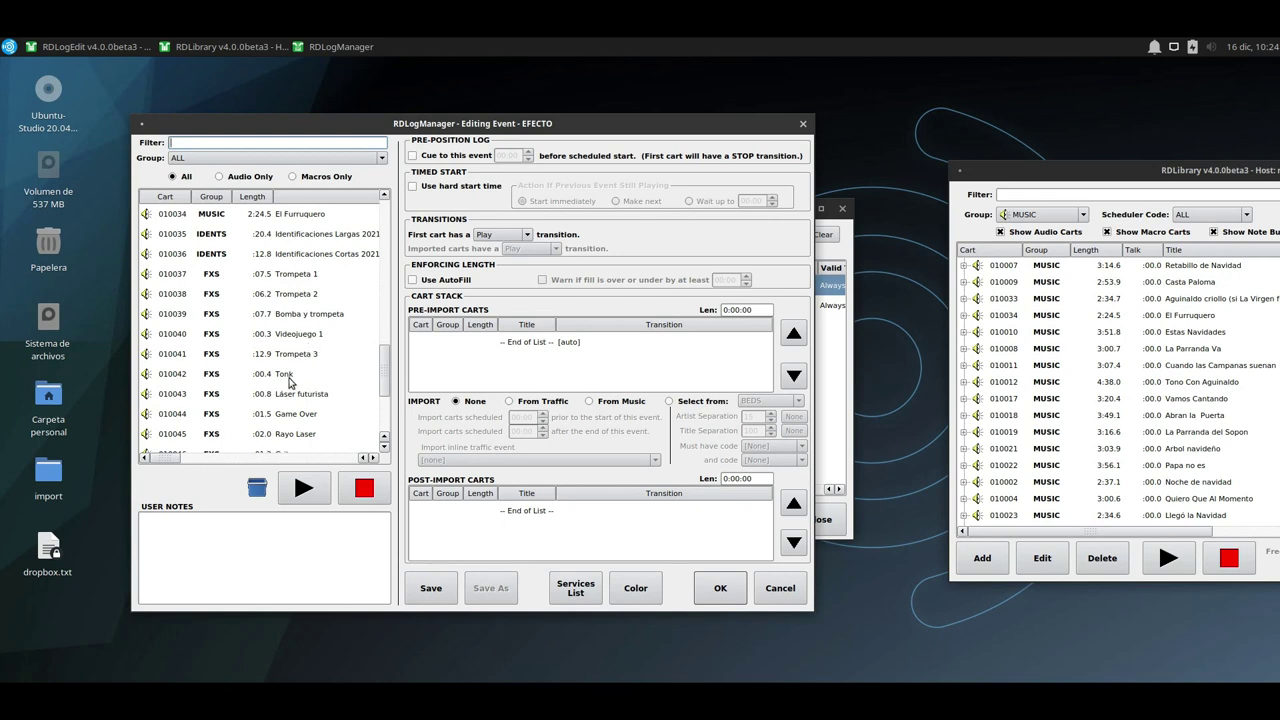
pyautogui.click(287, 280)
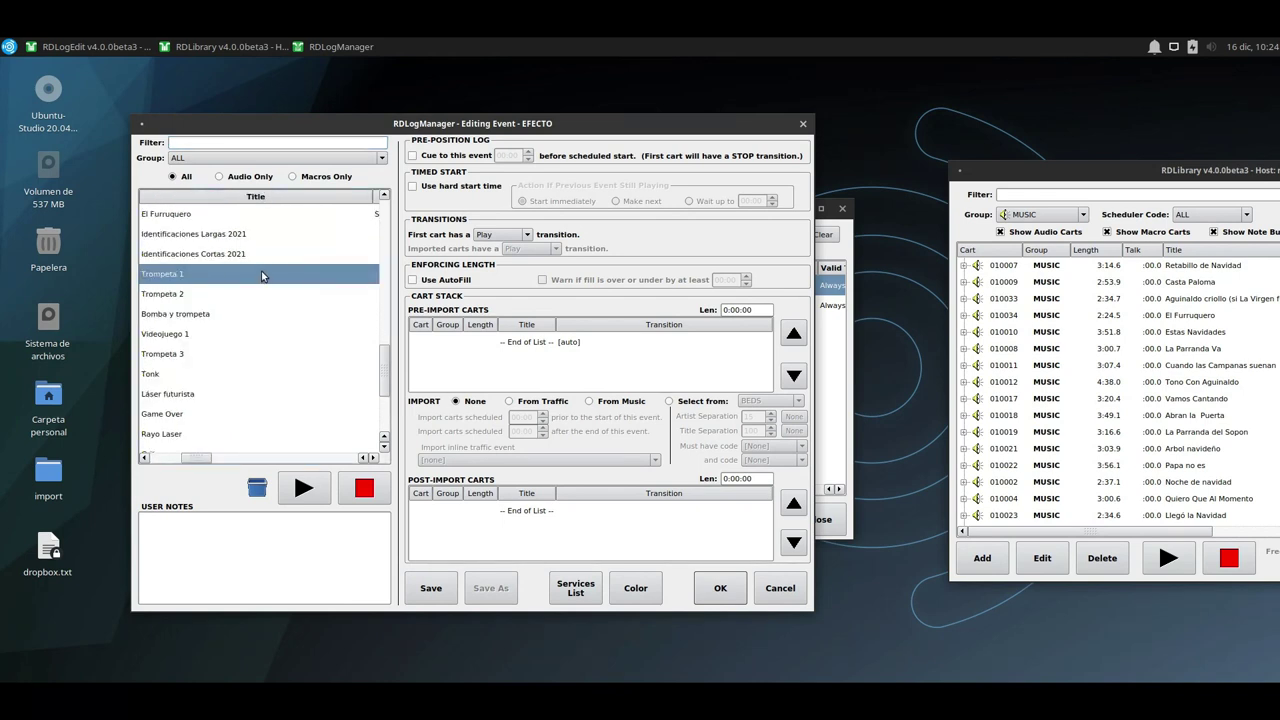
pyautogui.moveTo(202, 458); pyautogui.dragTo(155, 458)
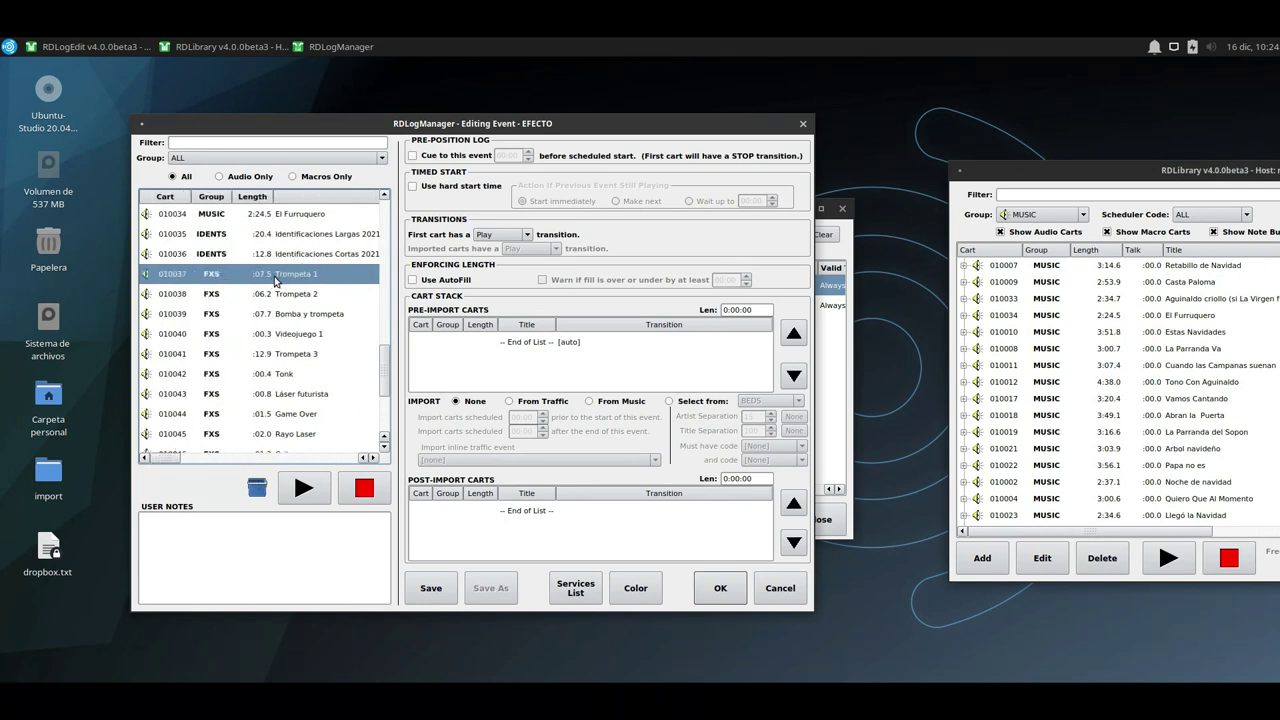
pyautogui.moveTo(277, 281); pyautogui.dragTo(490, 356)
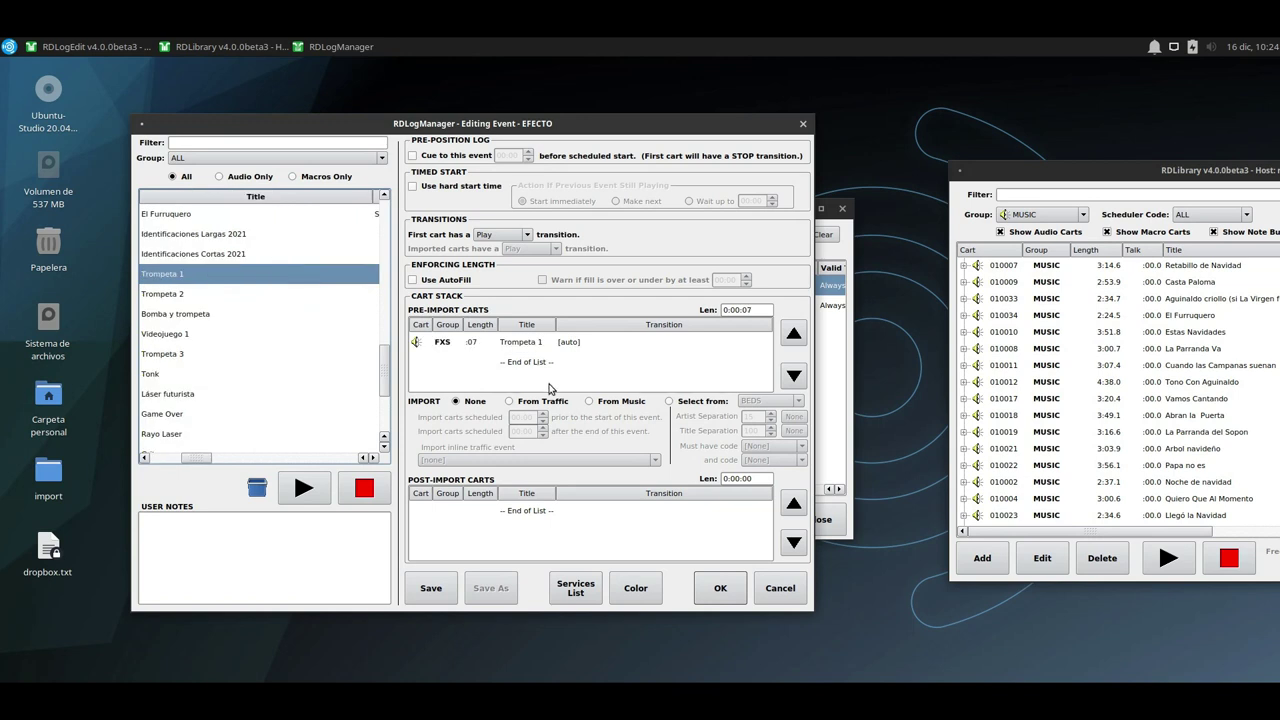
pyautogui.click(726, 589)
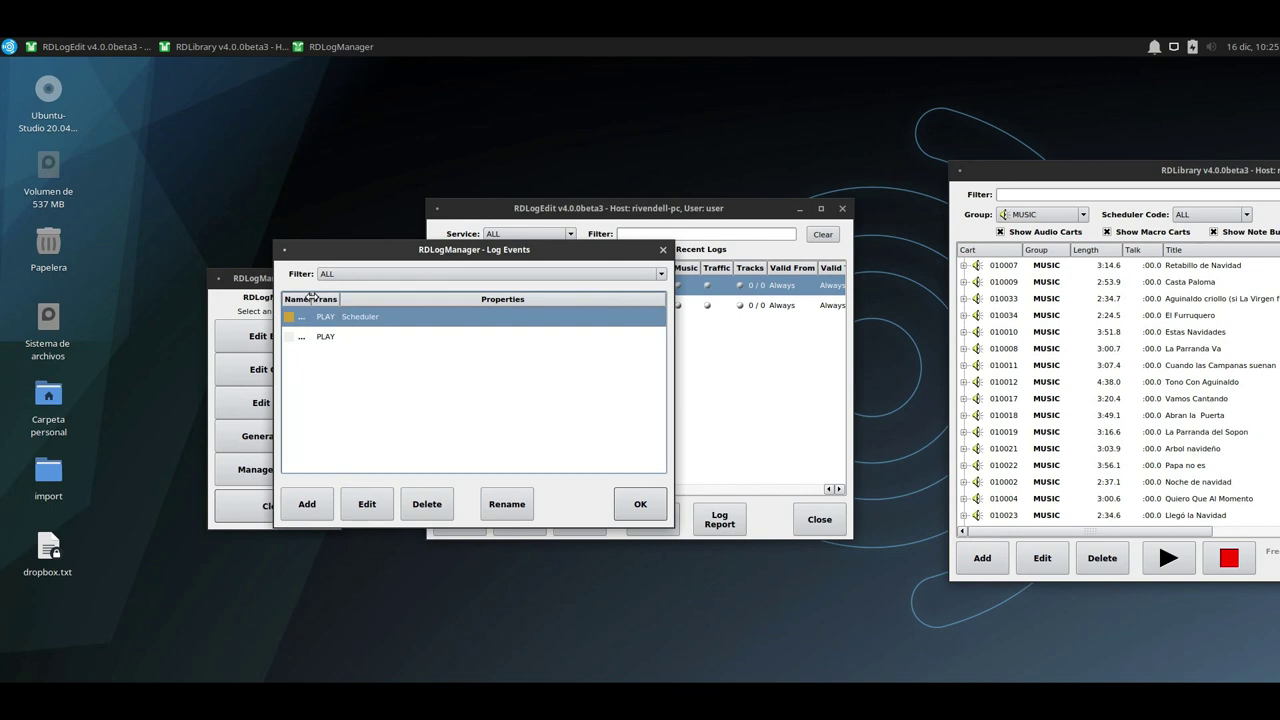
# Reopen EFECTO, confirm its services, give it a light violet colour, and save it.
pyautogui.moveTo(348, 299); pyautogui.dragTo(400, 299)
pyautogui.click(338, 338)
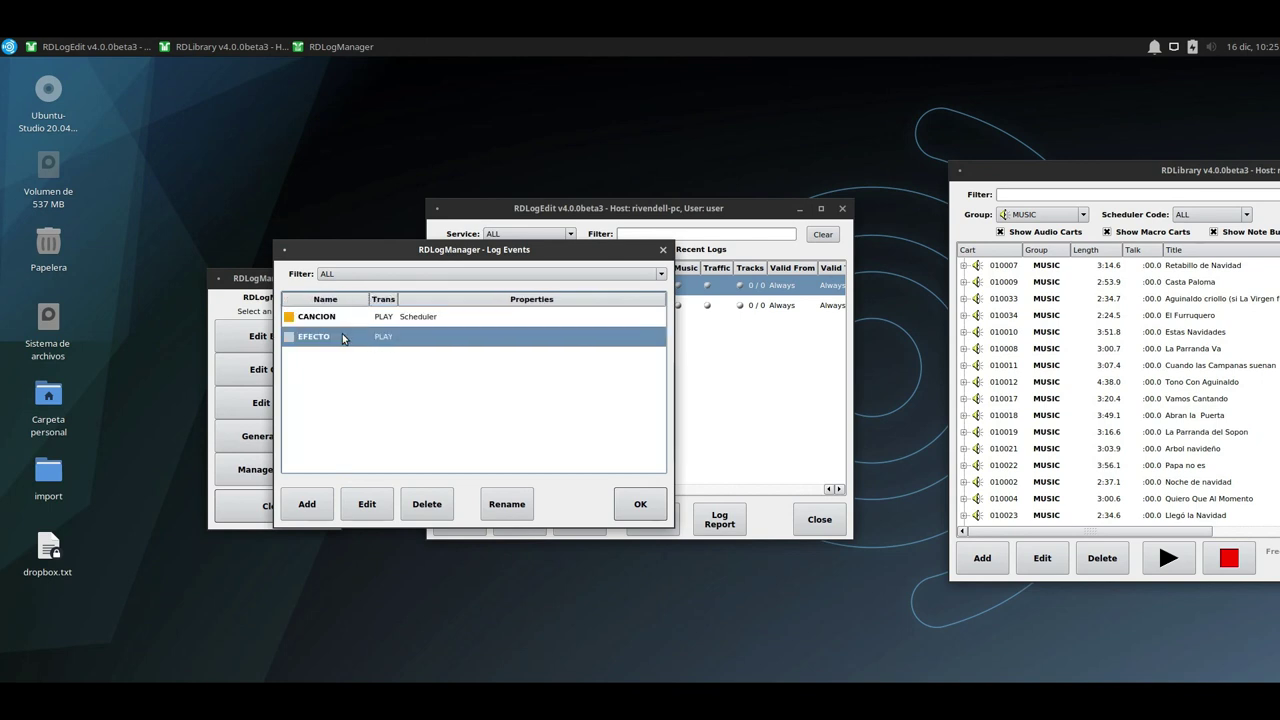
pyautogui.doubleClick(344, 338)
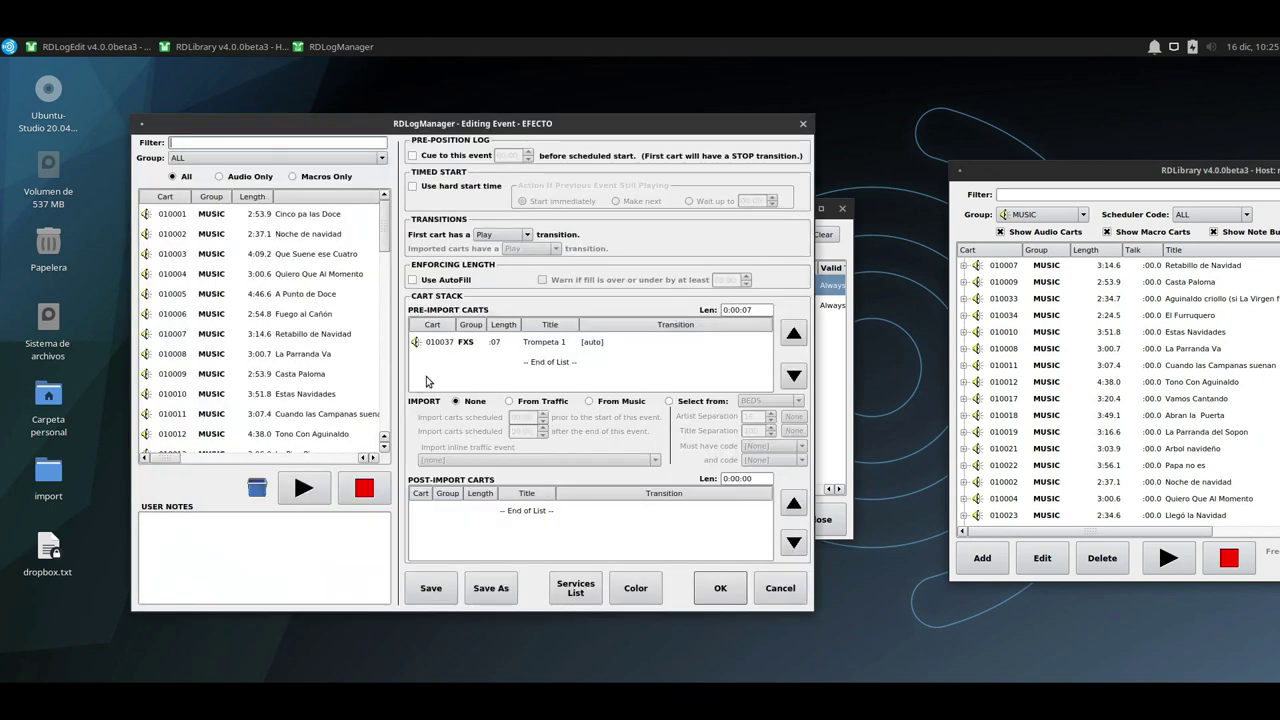
pyautogui.click(575, 588)
pyautogui.click(511, 398)
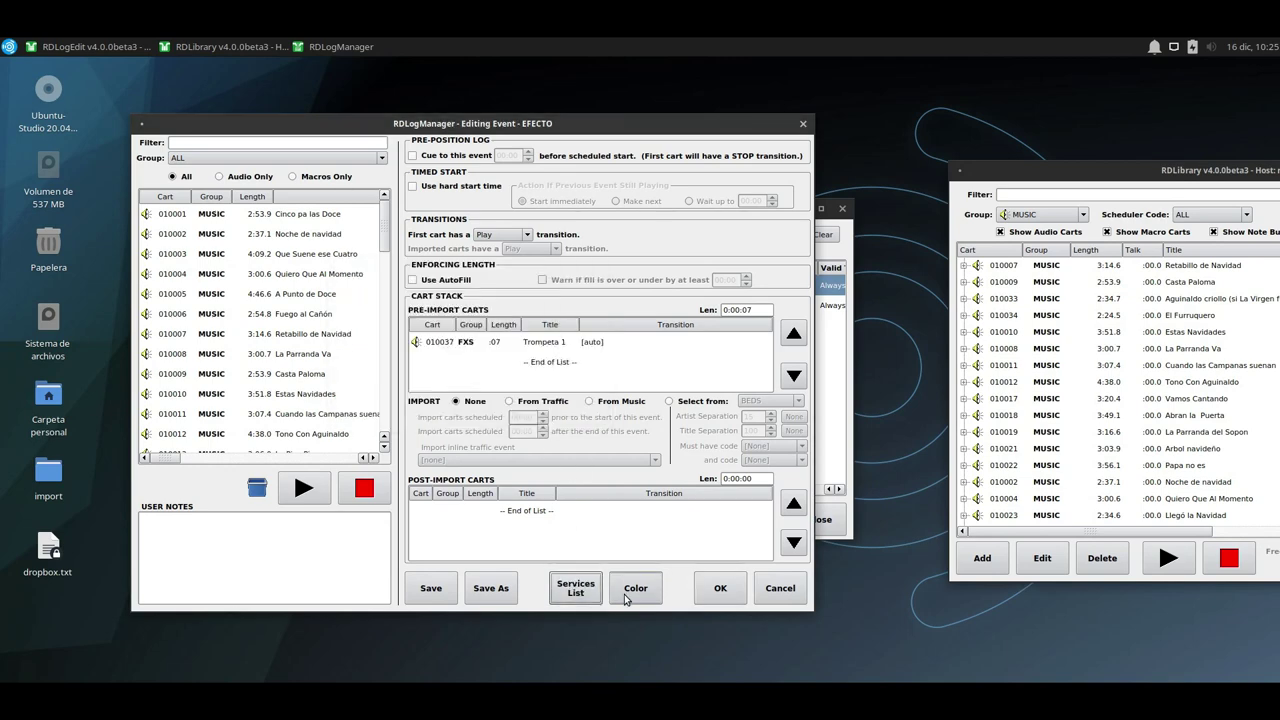
pyautogui.click(636, 590)
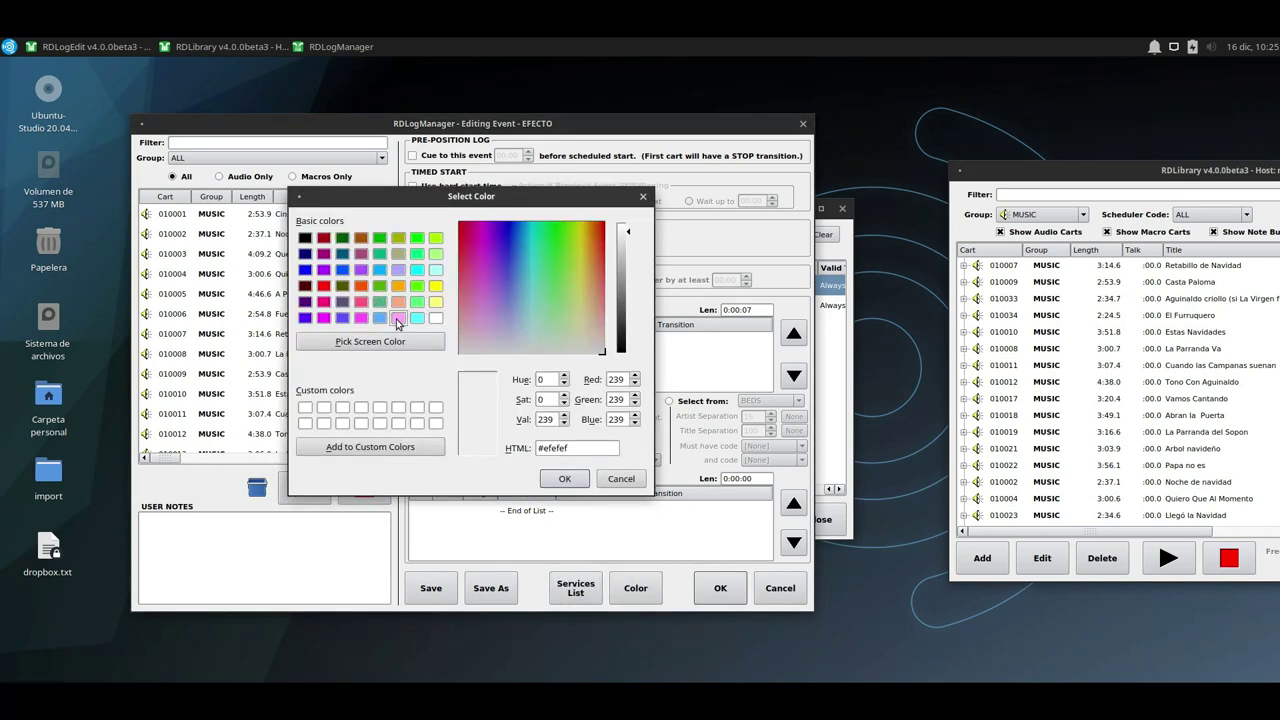
pyautogui.click(398, 318)
pyautogui.click(564, 478)
pyautogui.click(719, 588)
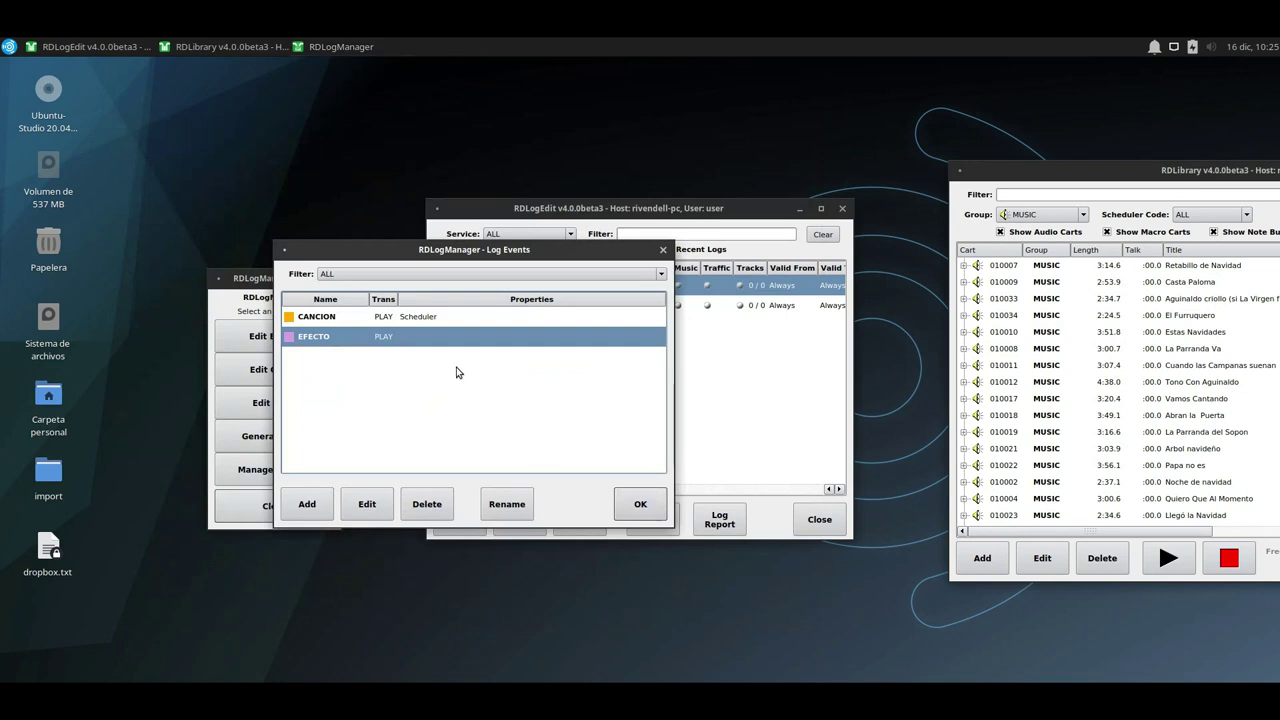
# Close Log Events and add a new clock named HO1 in the clock list.
pyautogui.click(638, 504)
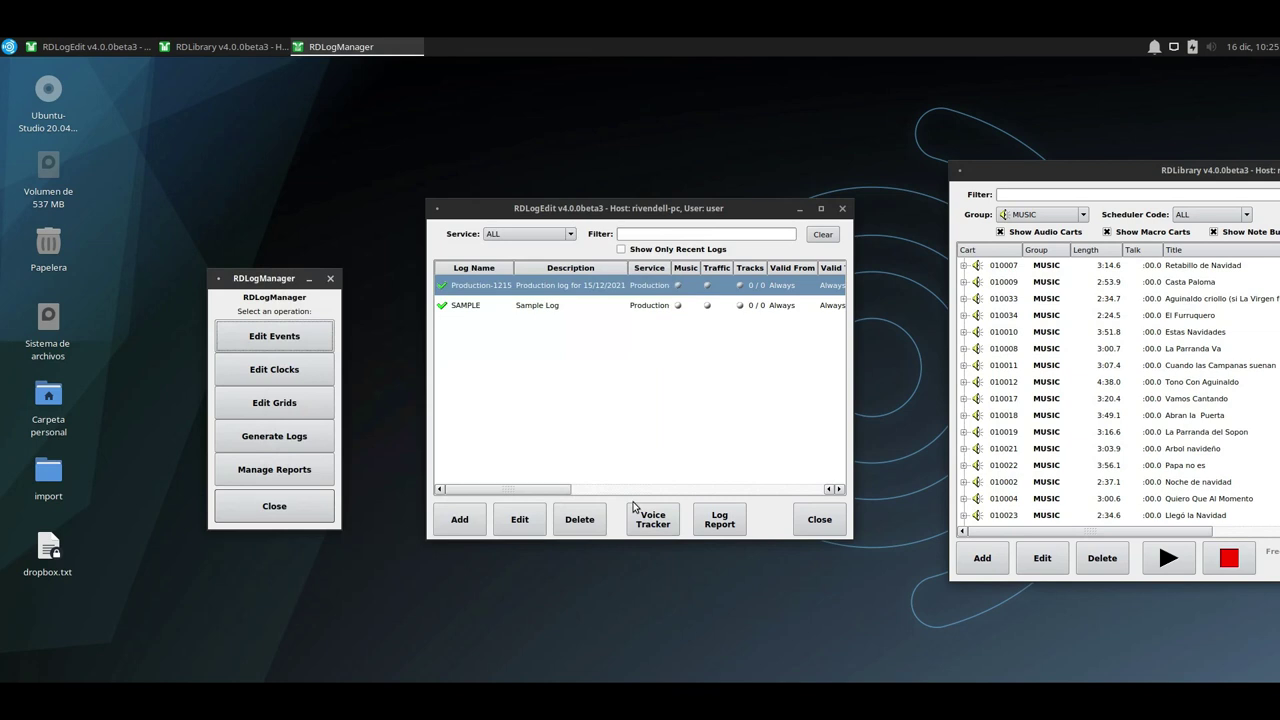
pyautogui.click(293, 370)
pyautogui.click(106, 496)
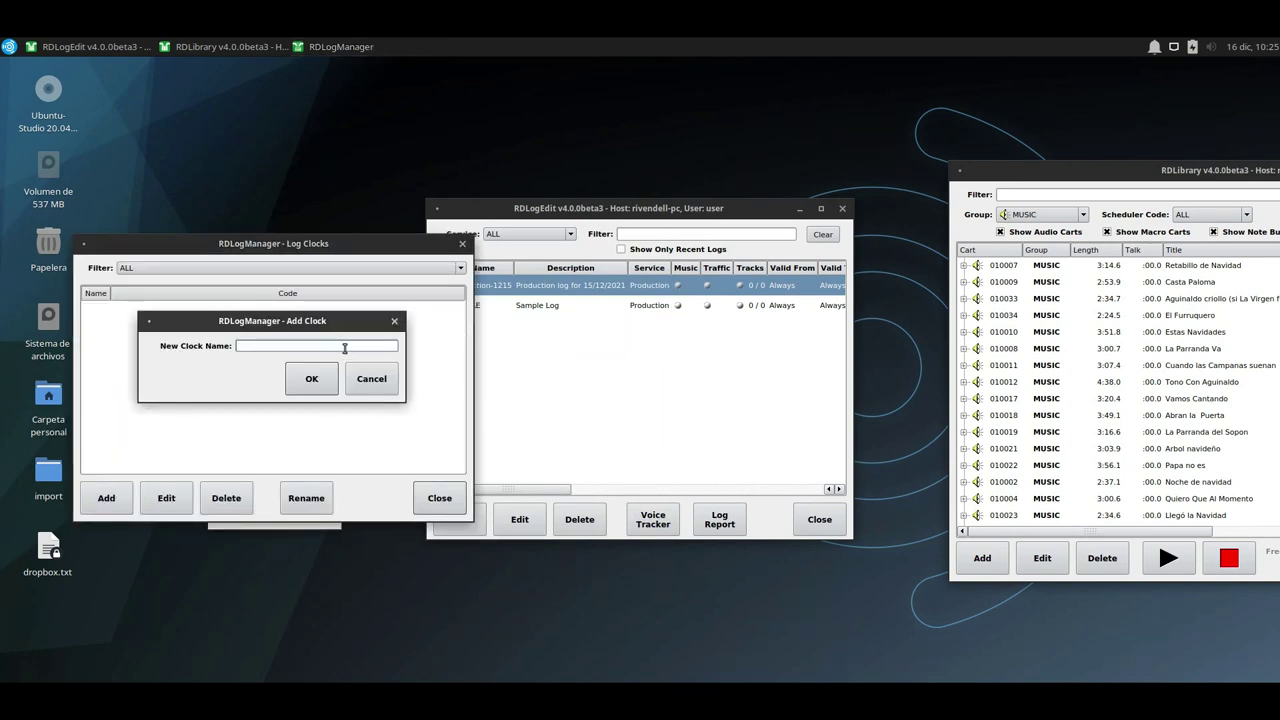
pyautogui.write('HO1')
pyautogui.click(331, 386)
pyautogui.moveTo(241, 119); pyautogui.dragTo(536, 104)
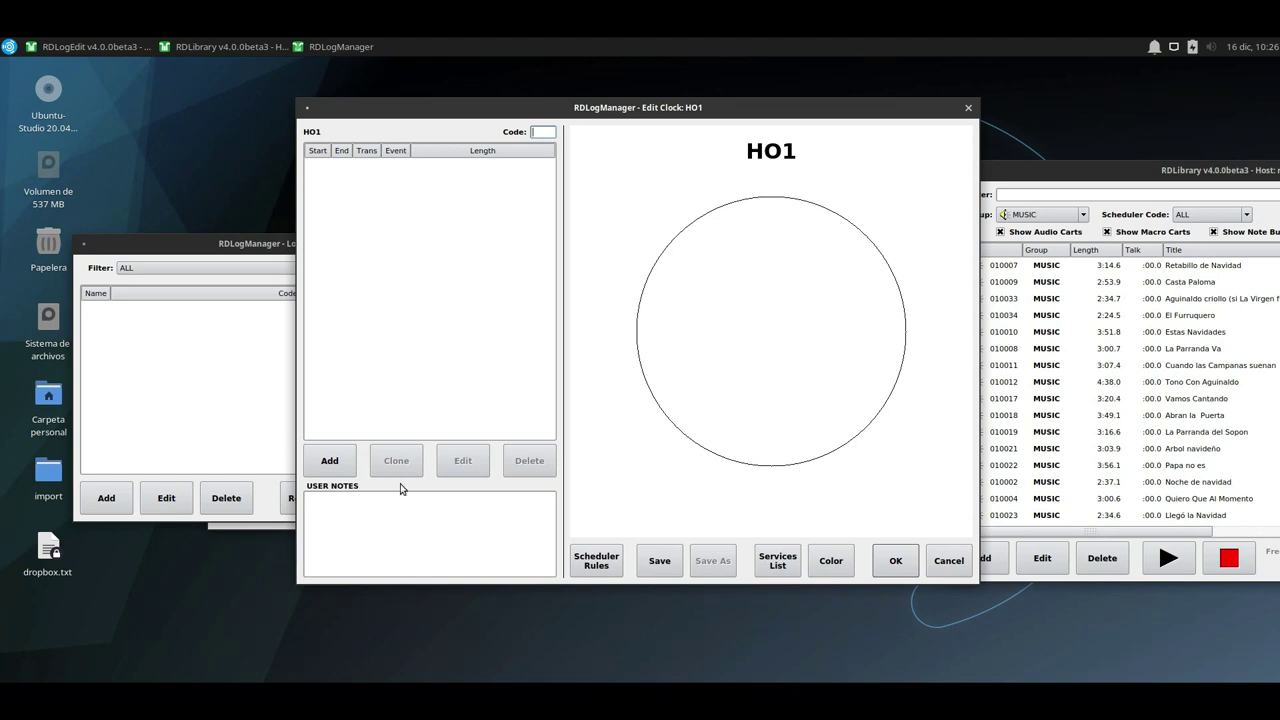
# Add a CANCION song event to clock HO1 running from 00:00 to 05:00.
pyautogui.click(345, 469)
pyautogui.click(796, 301)
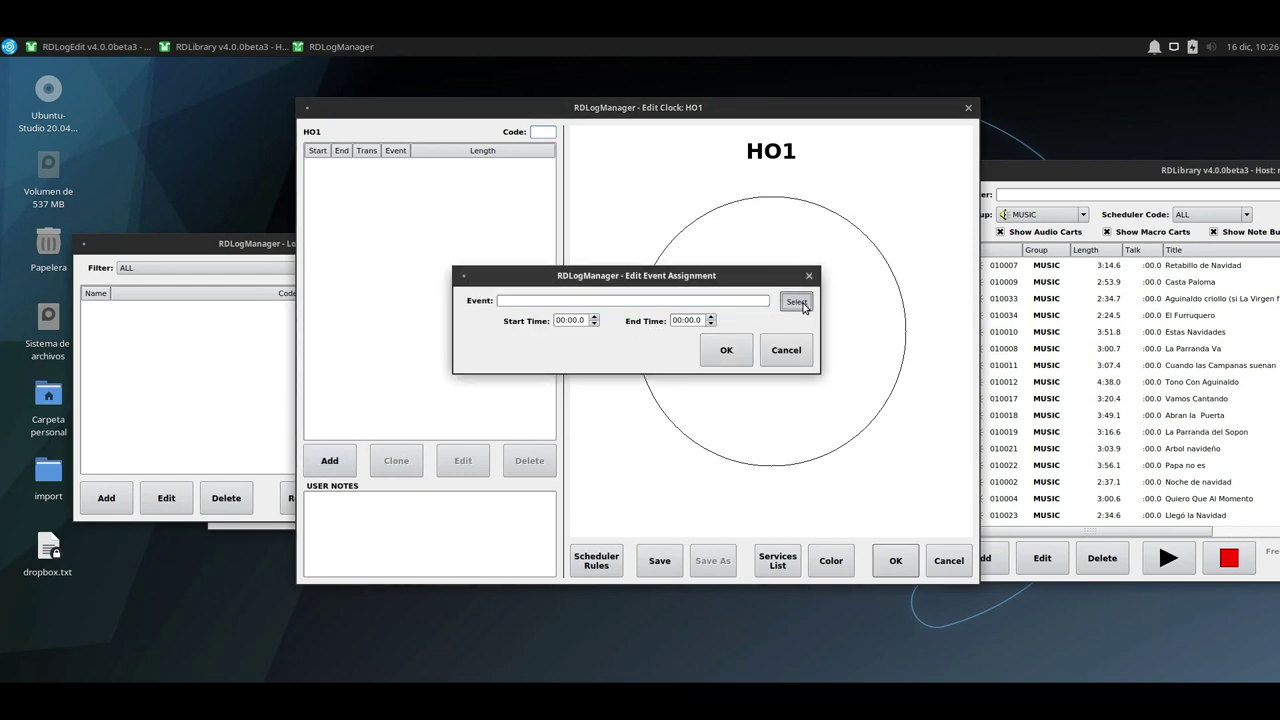
pyautogui.doubleClick(535, 235)
pyautogui.doubleClick(678, 320)
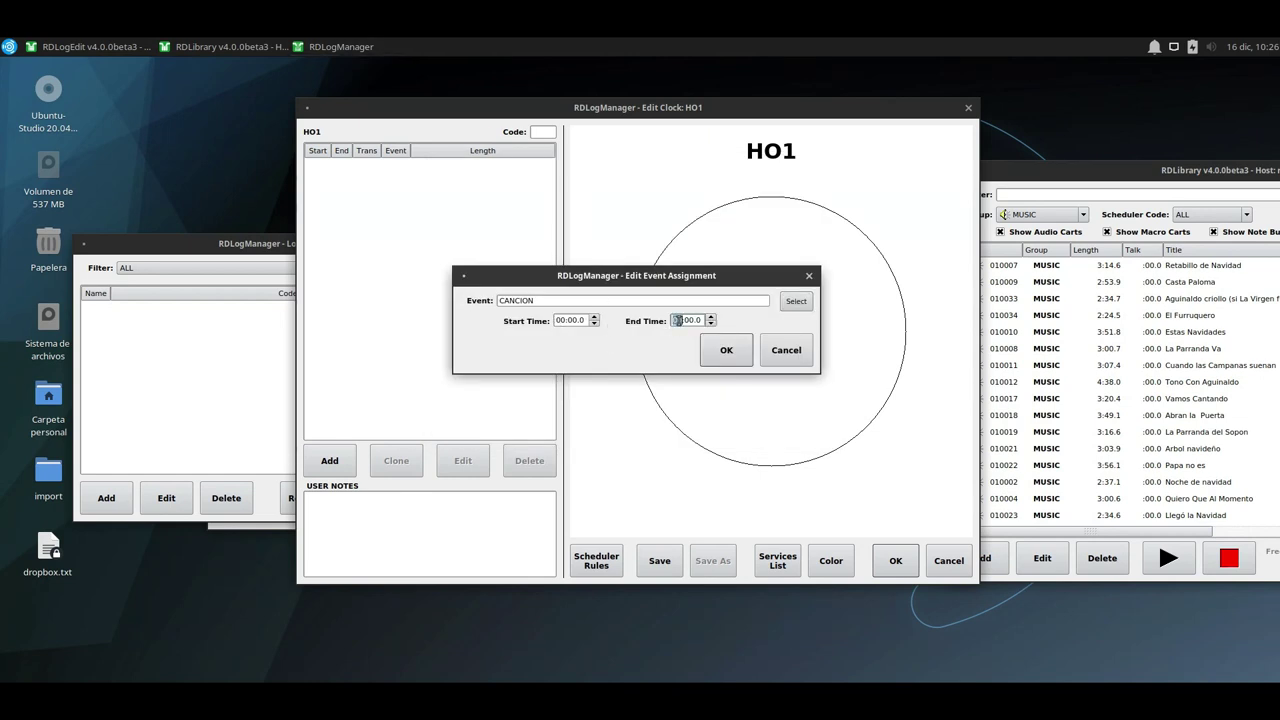
pyautogui.write('5')
pyautogui.click(727, 350)
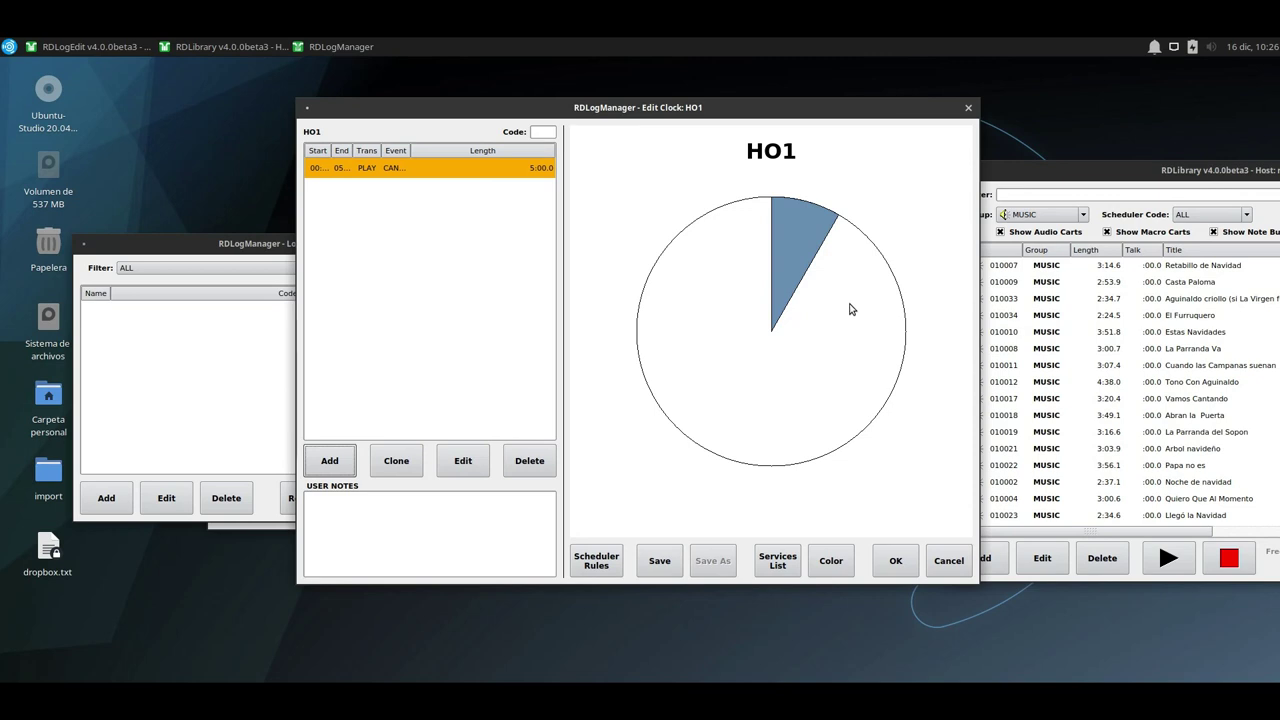
# Add a second CANCION event from 05:00 to 10:00.
pyautogui.click(349, 464)
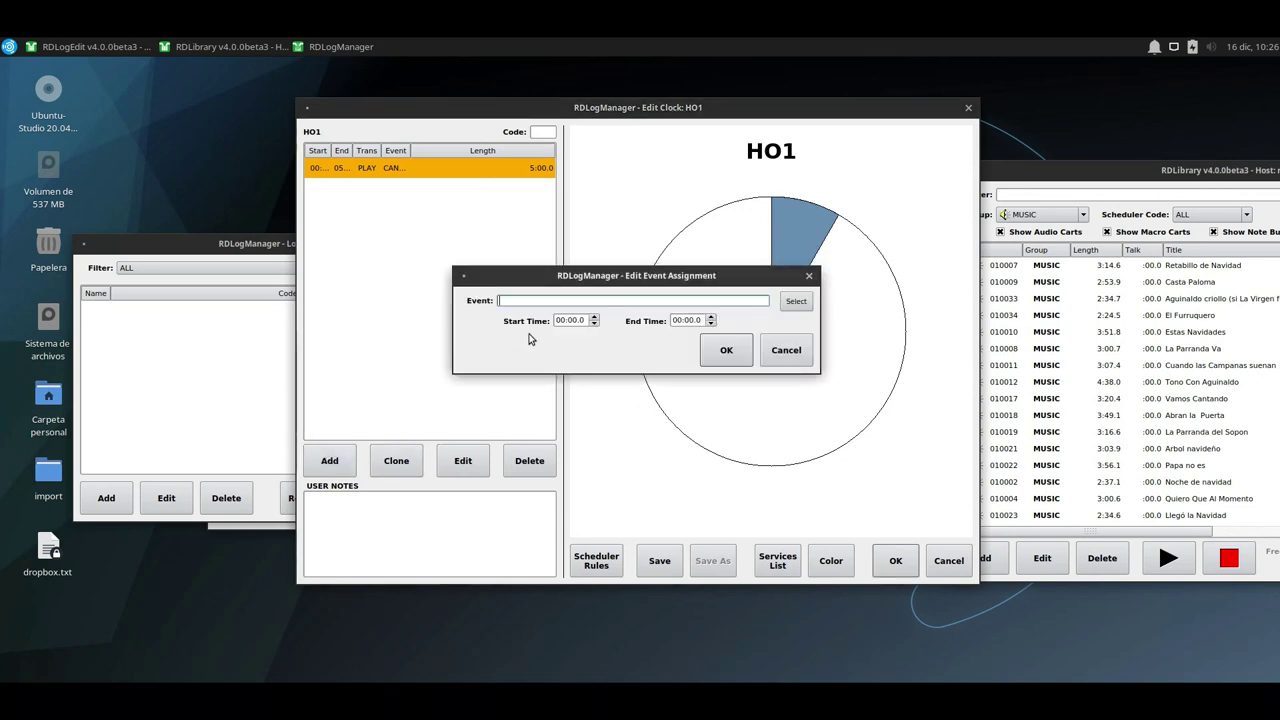
pyautogui.click(789, 298)
pyautogui.doubleClick(528, 236)
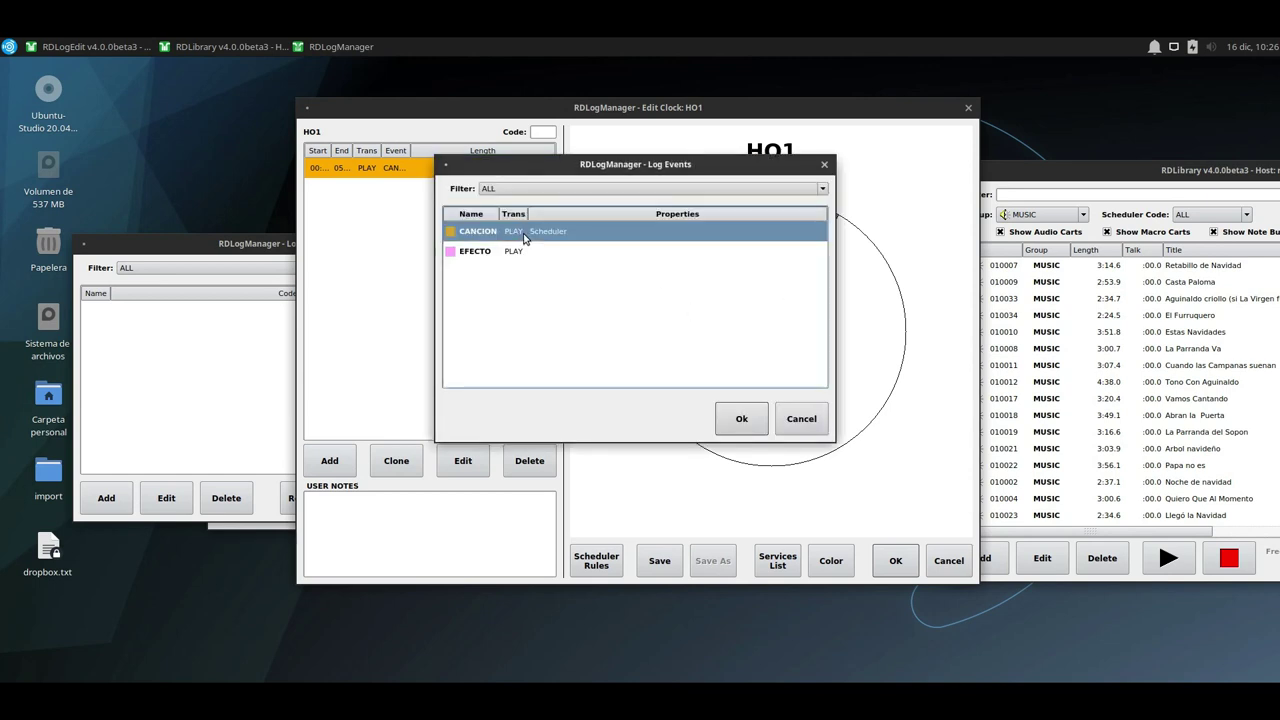
pyautogui.doubleClick(560, 319)
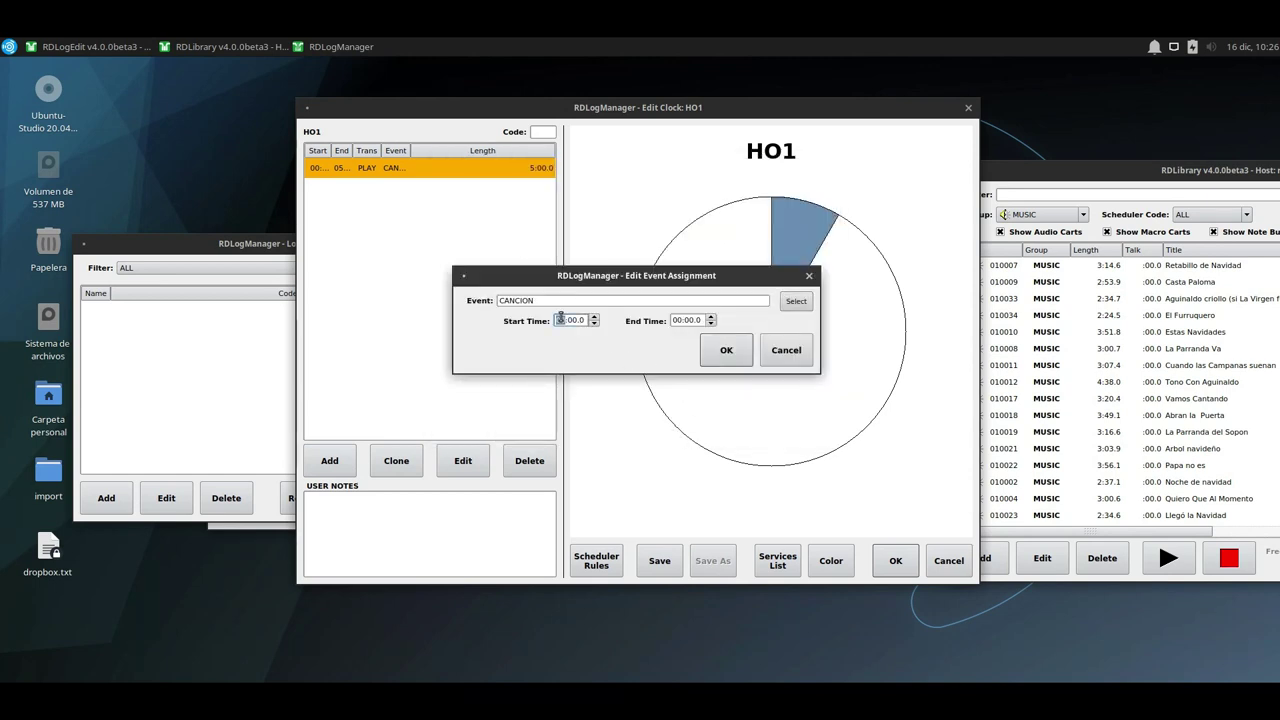
pyautogui.write('5')
pyautogui.click(673, 319)
pyautogui.write('10')
pyautogui.click(726, 350)
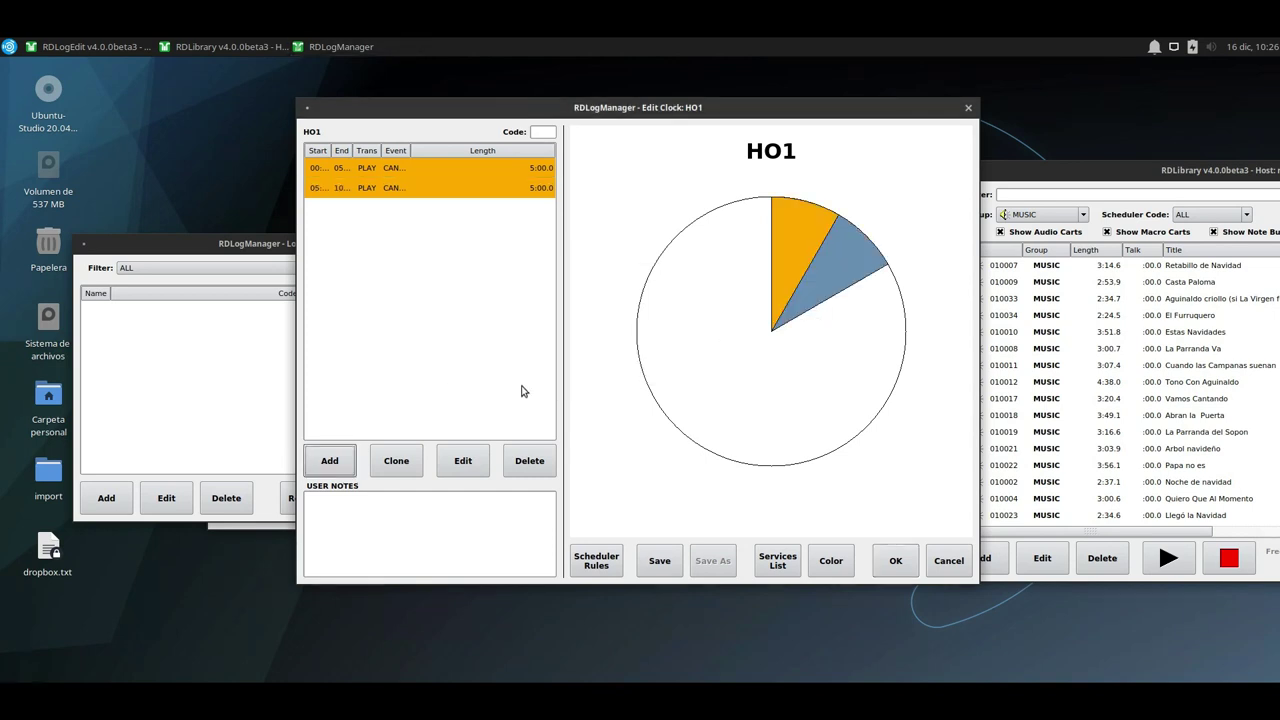
# Add a CANCION event from 10:00 to 15:00.
pyautogui.click(331, 459)
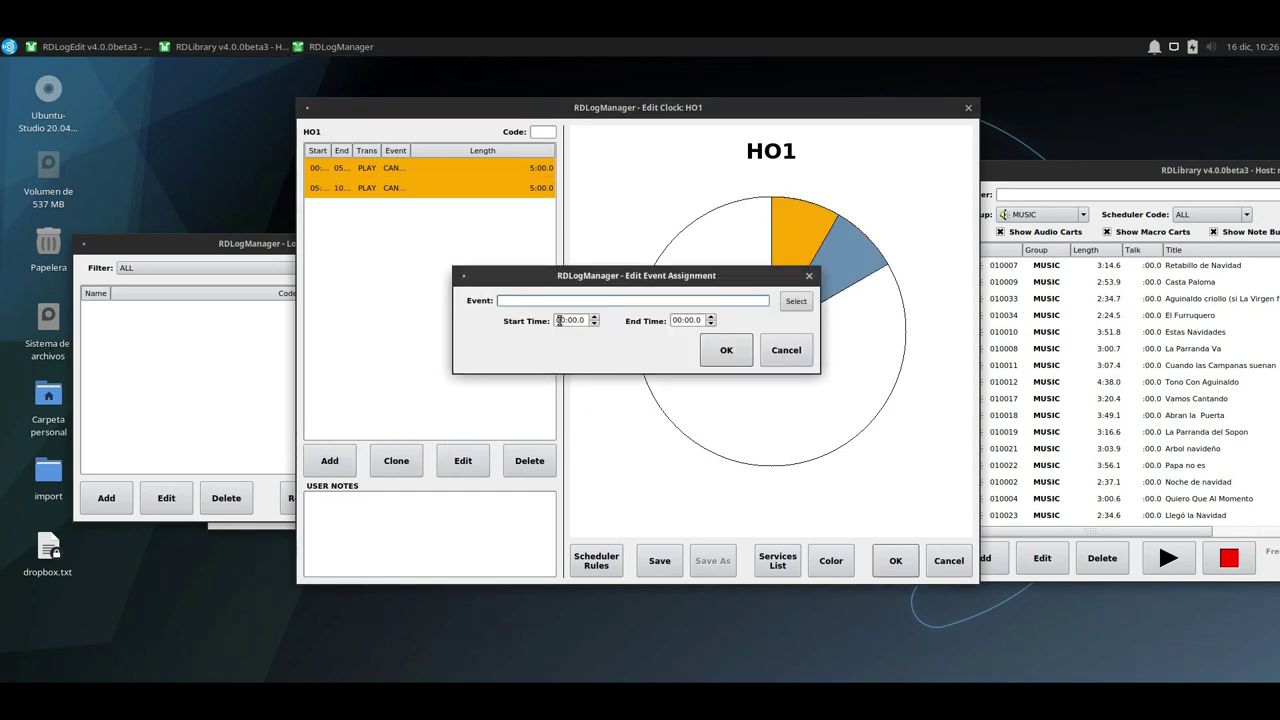
pyautogui.click(796, 301)
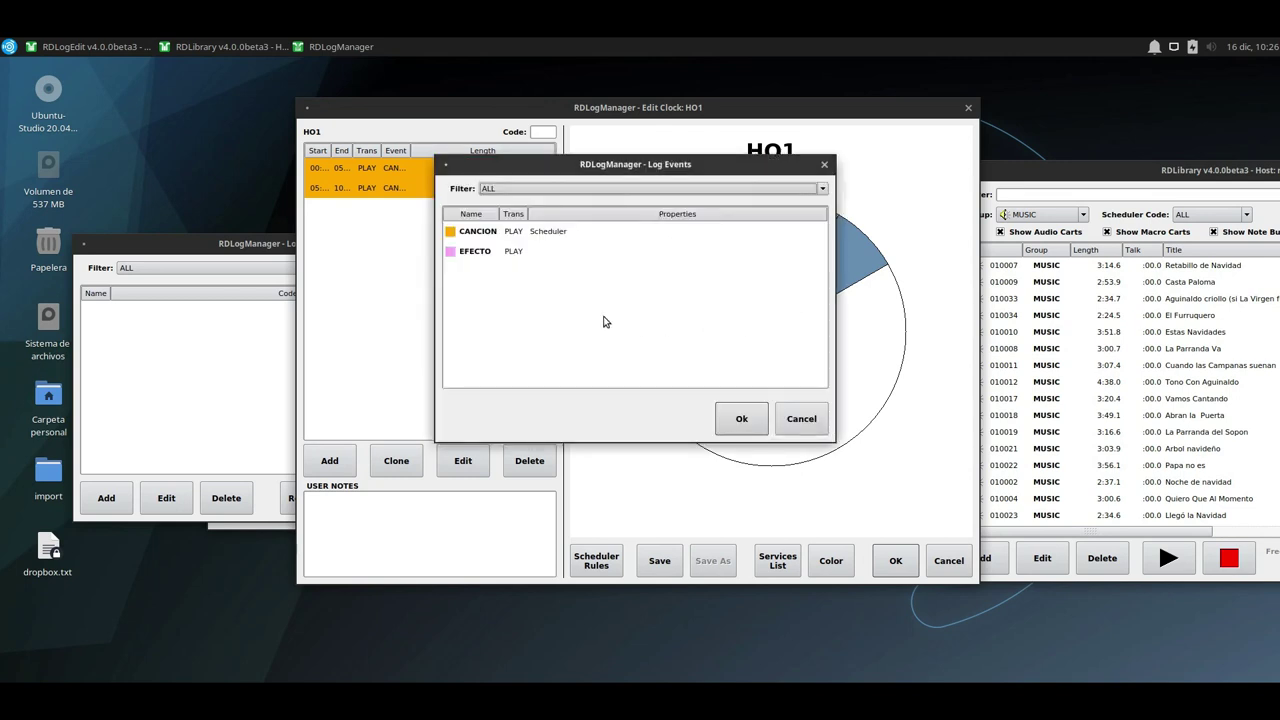
pyautogui.doubleClick(531, 234)
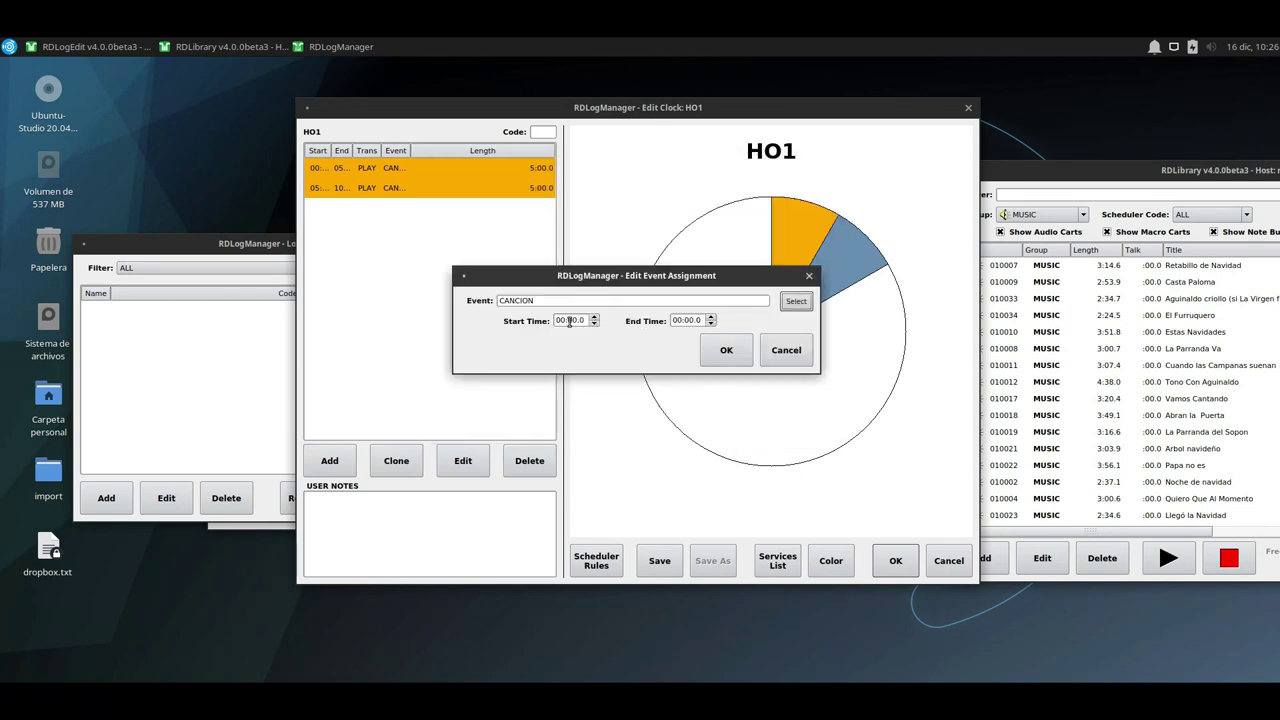
pyautogui.click(562, 320)
pyautogui.doubleClick(562, 320)
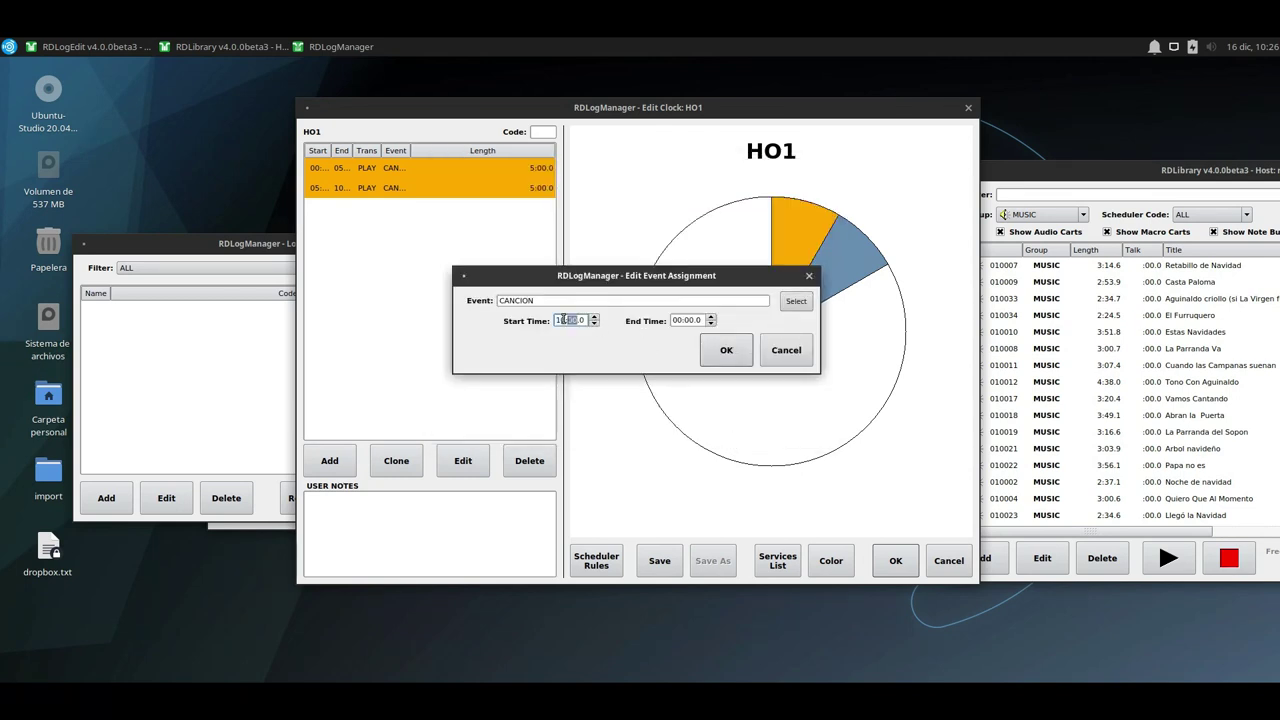
pyautogui.doubleClick(678, 320)
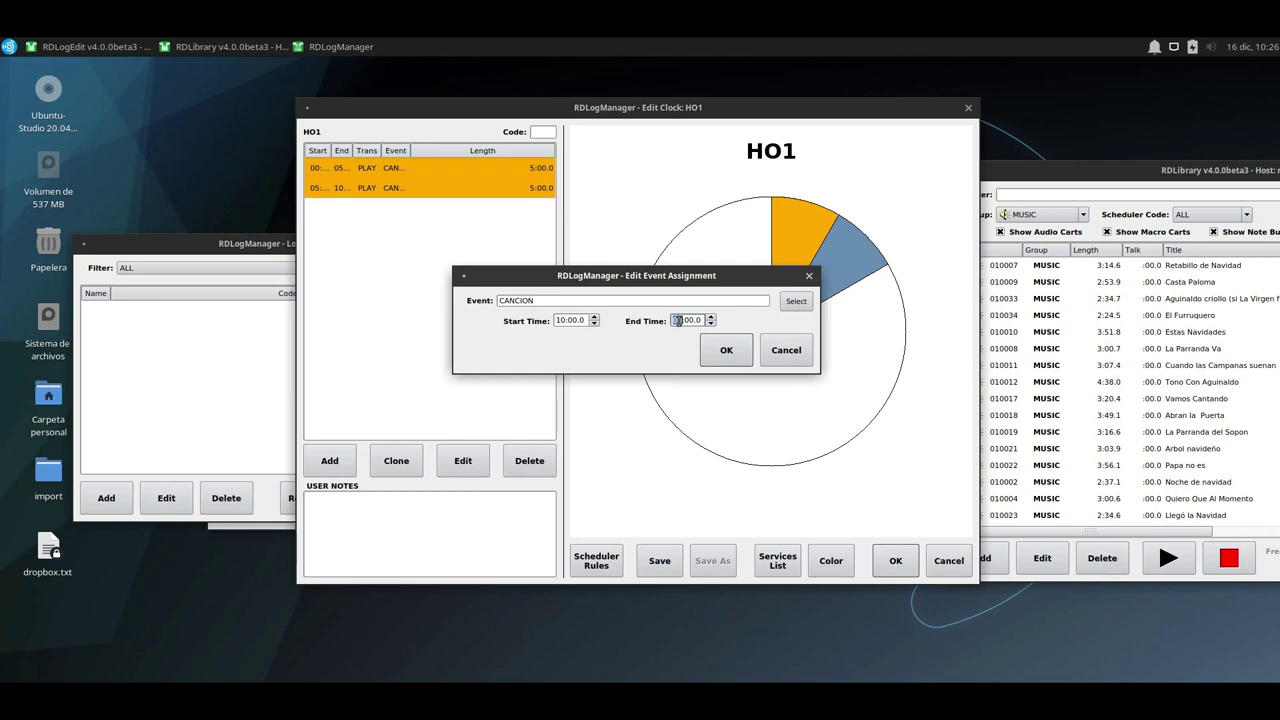
pyautogui.click(724, 352)
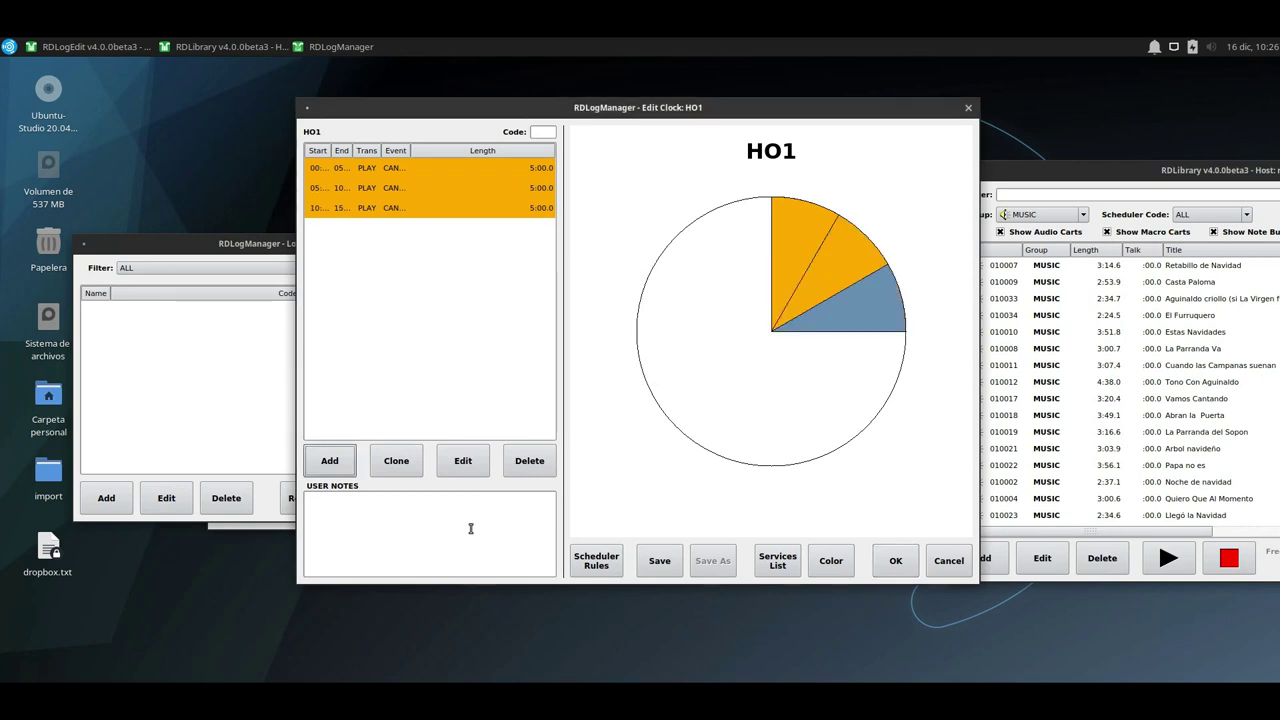
# Fill the rest of the hour with CANCION events and EFECTO spots at 30:00 and 59:00, then save.
pyautogui.click(329, 460)
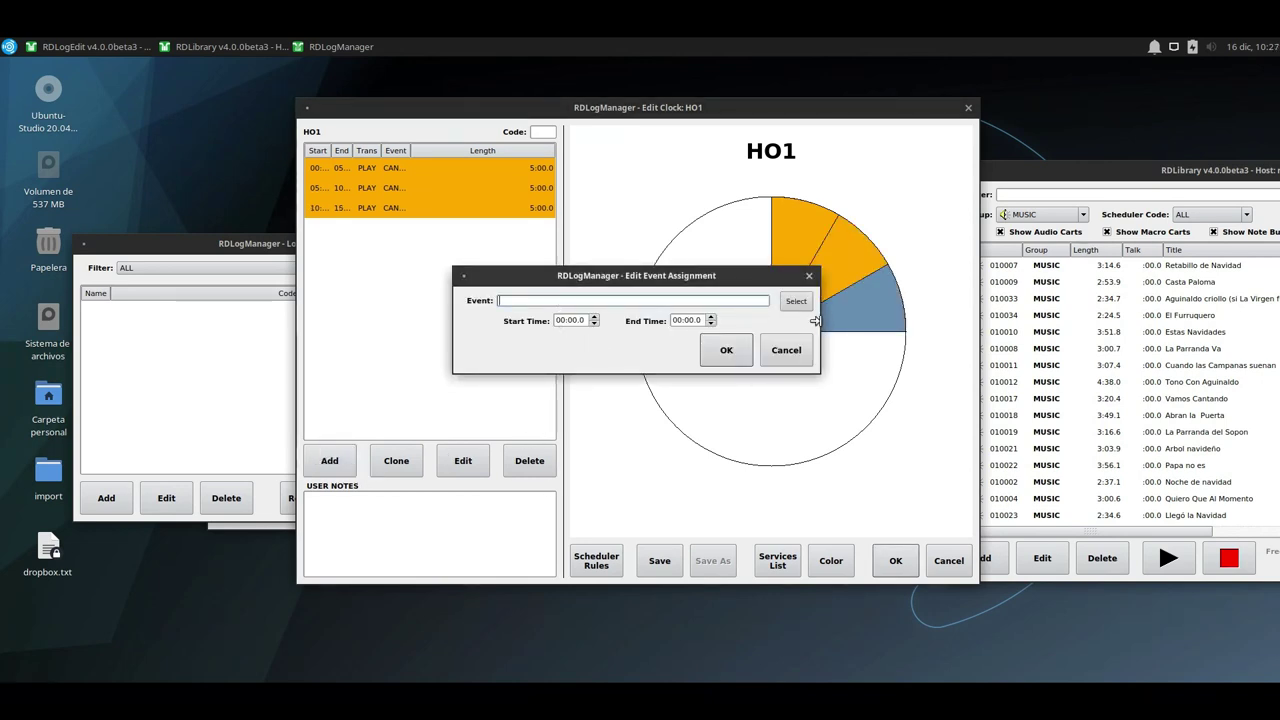
pyautogui.click(796, 301)
pyautogui.doubleClick(550, 232)
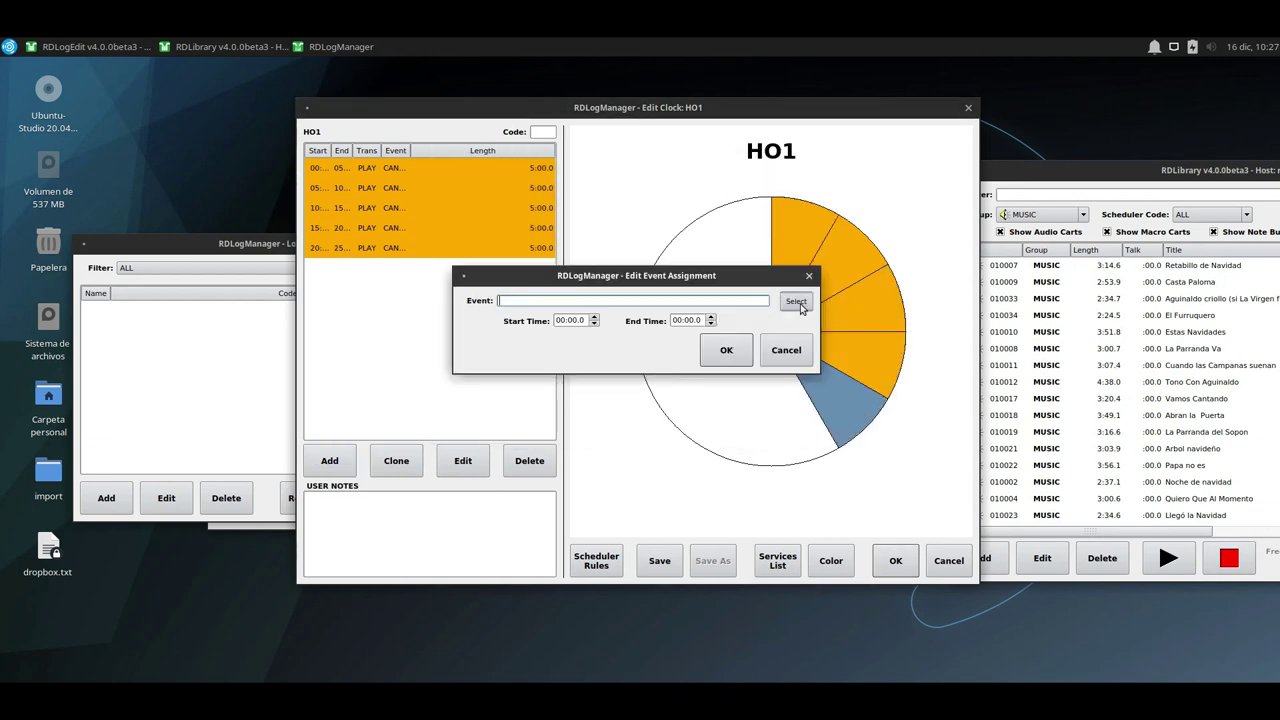
pyautogui.click(676, 320)
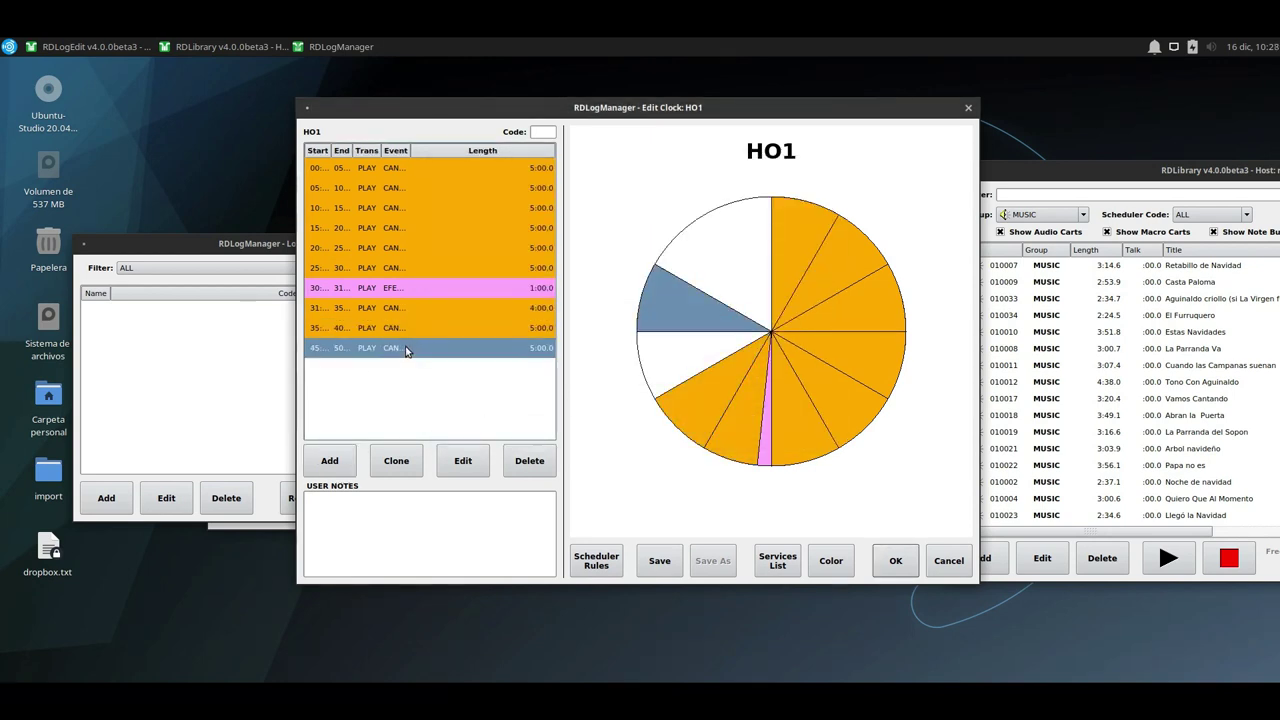
pyautogui.doubleClick(409, 348)
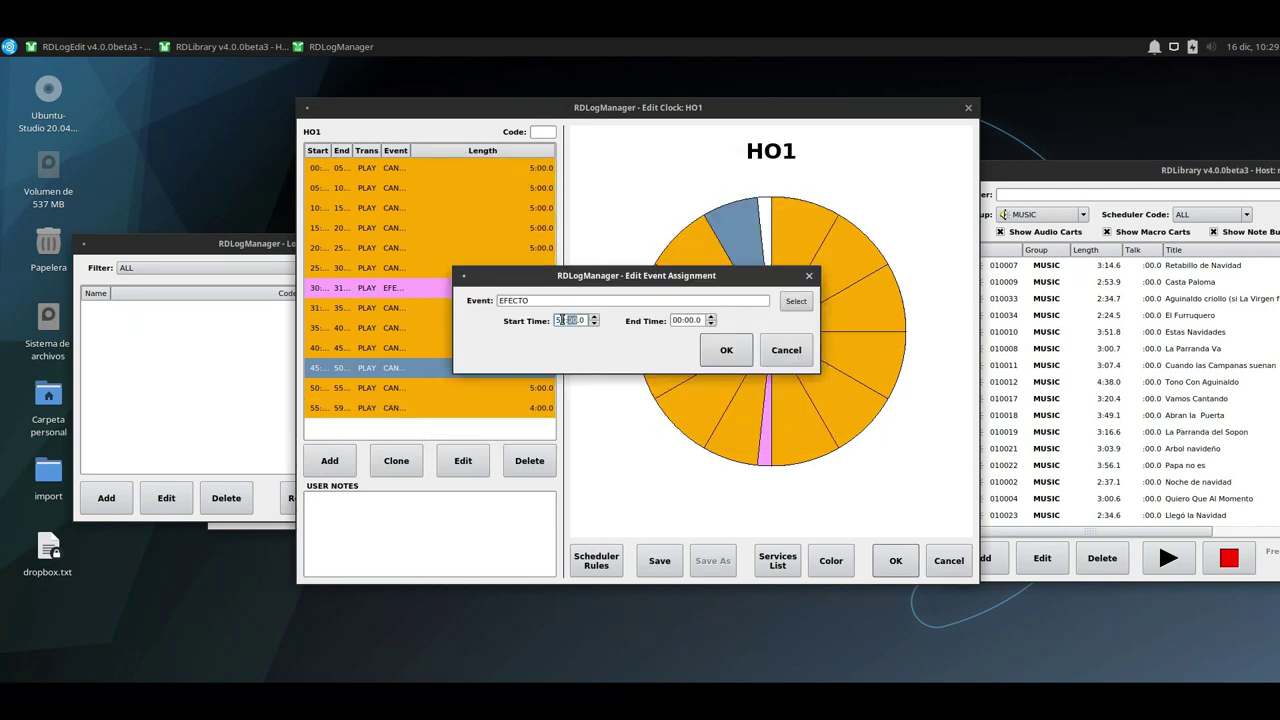
pyautogui.click(726, 350)
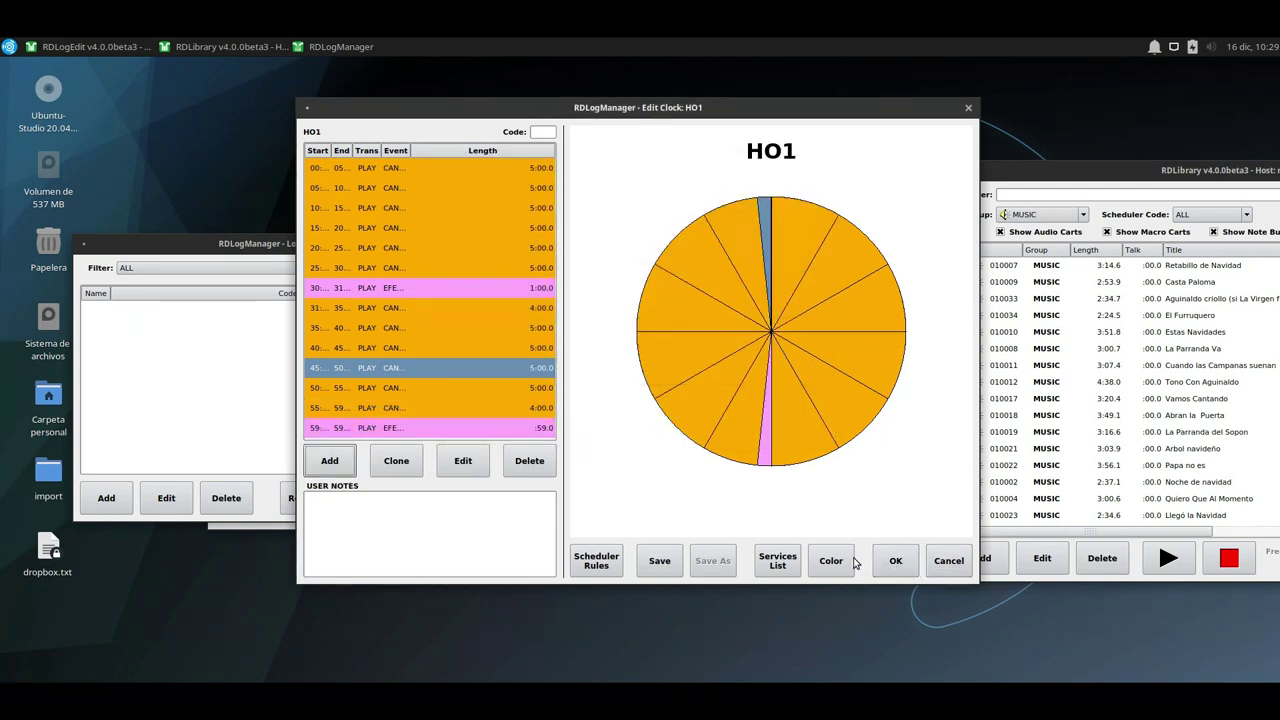
pyautogui.click(891, 565)
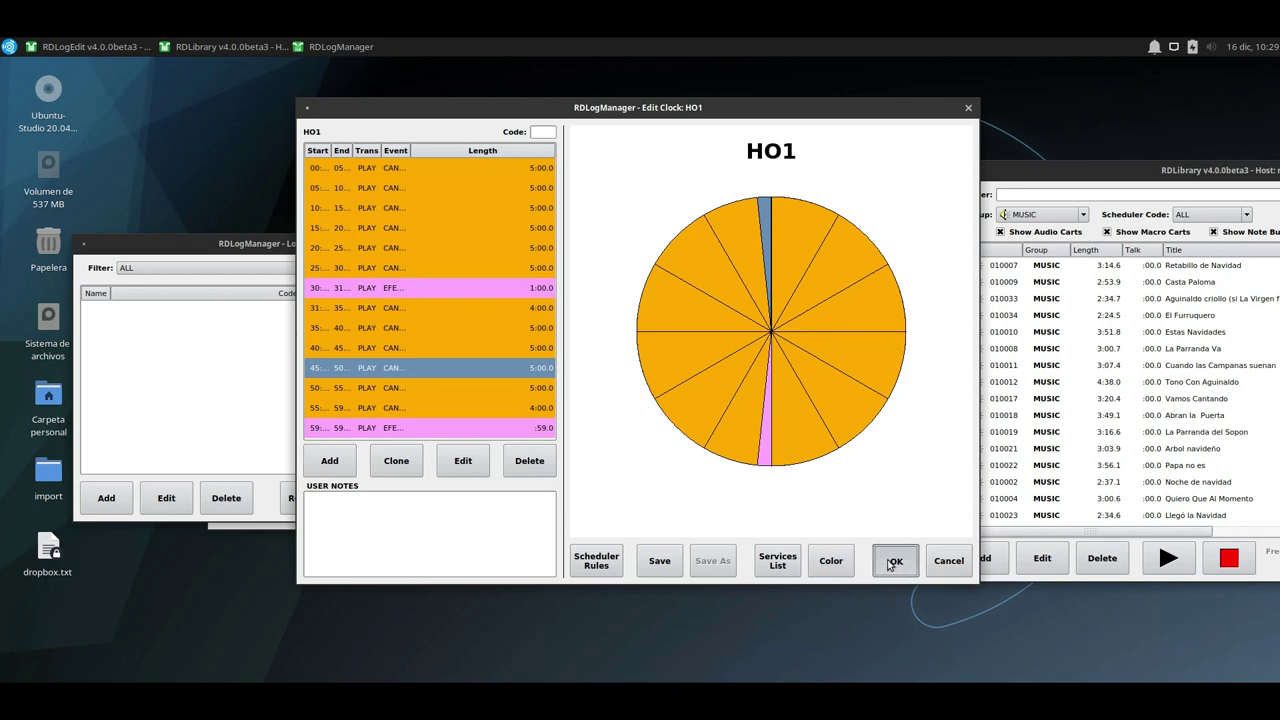
# Enter clock code HO1 and associate the clock with the Production service.
pyautogui.click(642, 346)
pyautogui.click(542, 131)
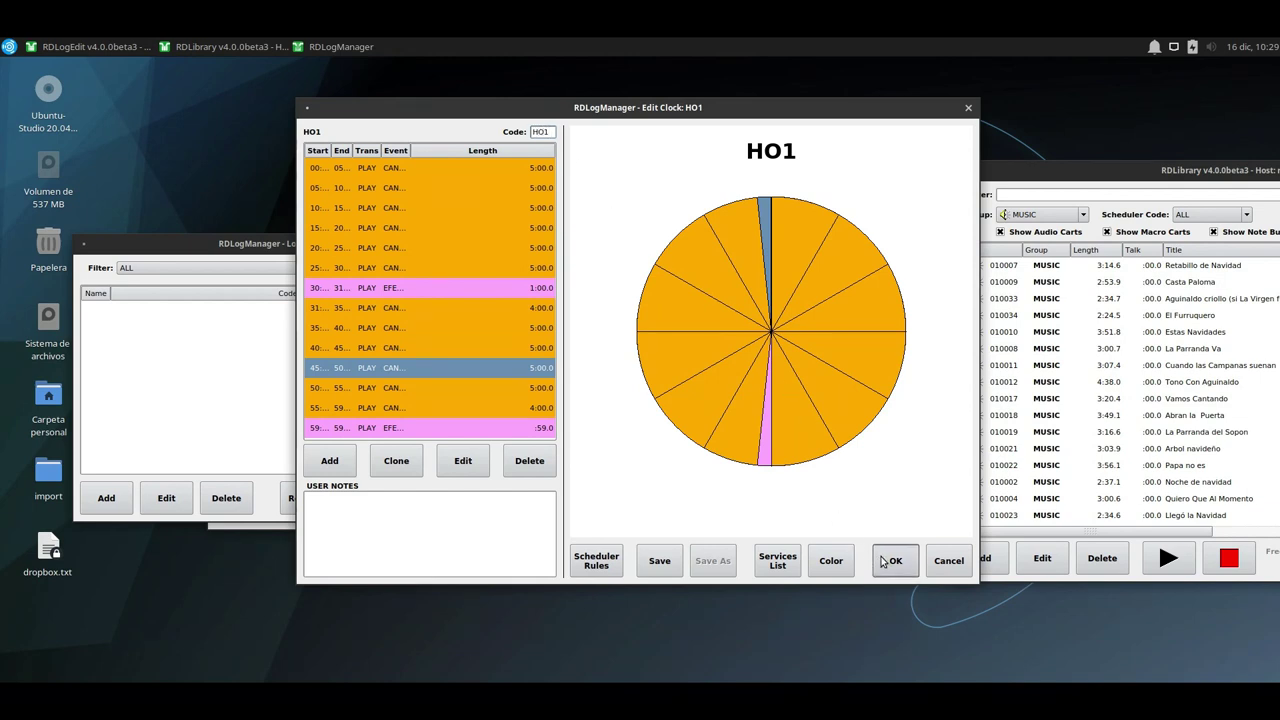
pyautogui.click(777, 561)
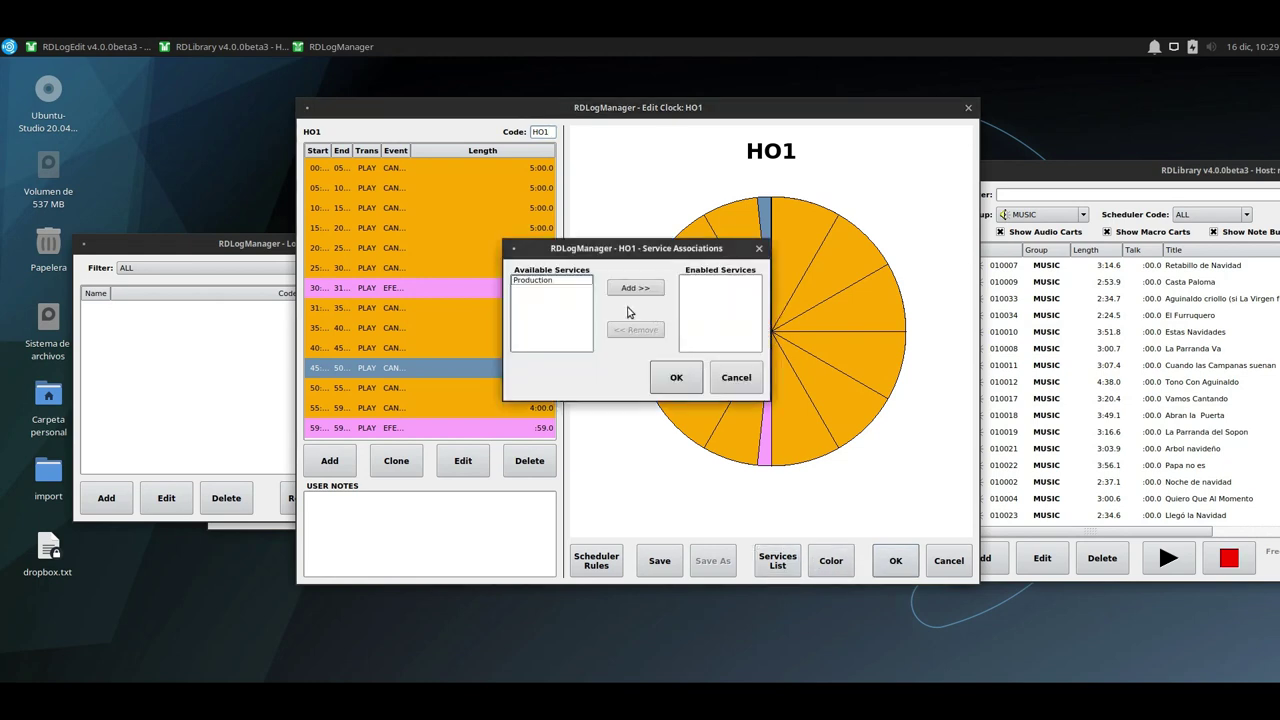
pyautogui.click(535, 281)
pyautogui.click(635, 288)
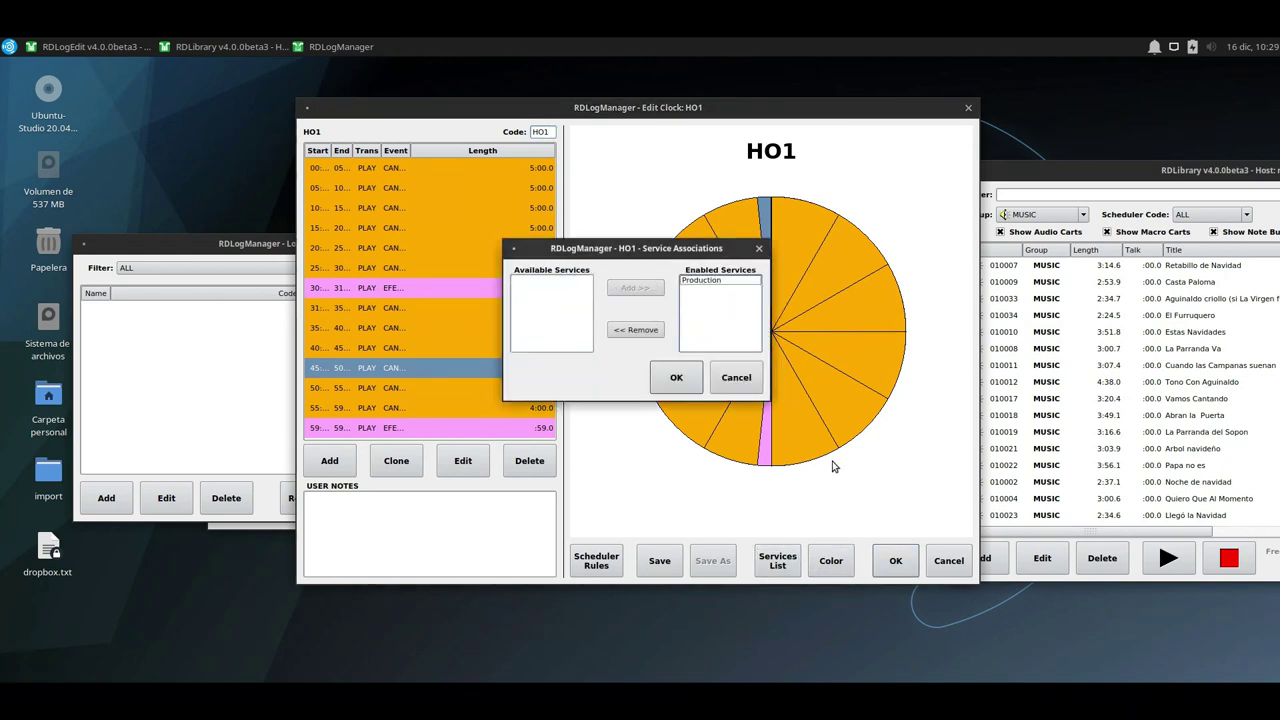
pyautogui.click(676, 380)
# Give HO1 a green colour, save the clock and close the Log Clocks list.
pyautogui.click(830, 561)
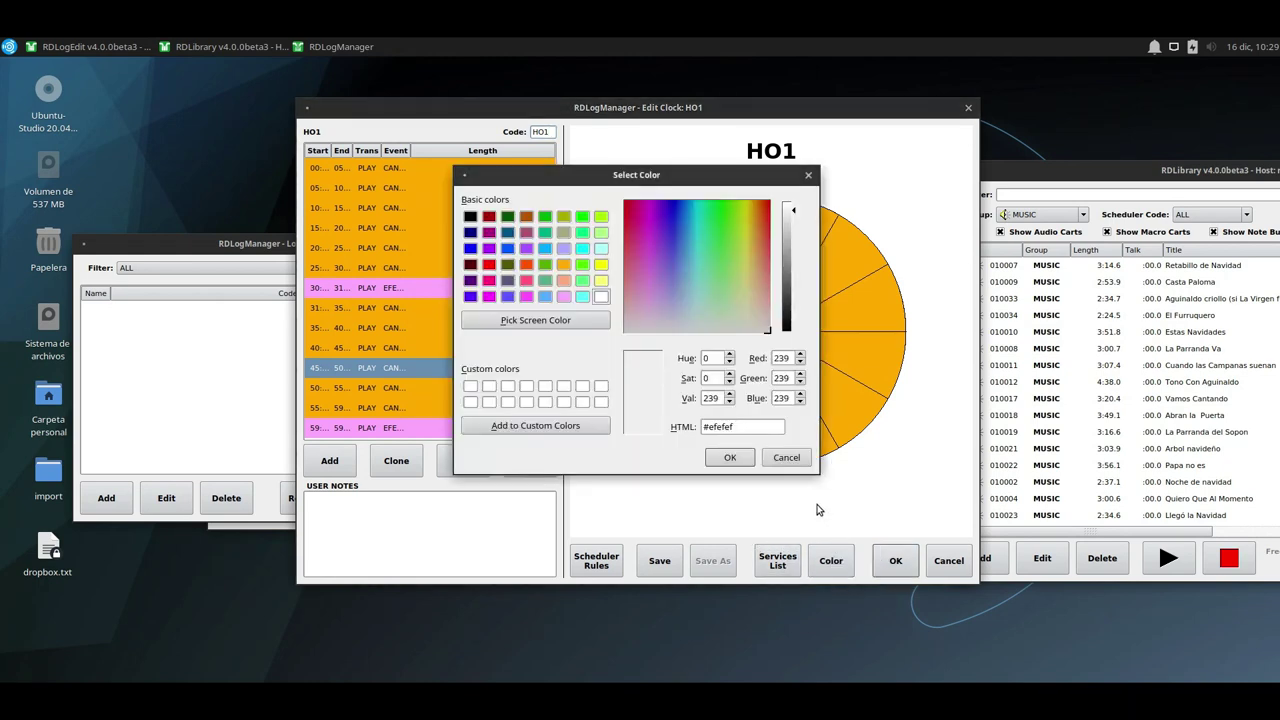
pyautogui.click(582, 265)
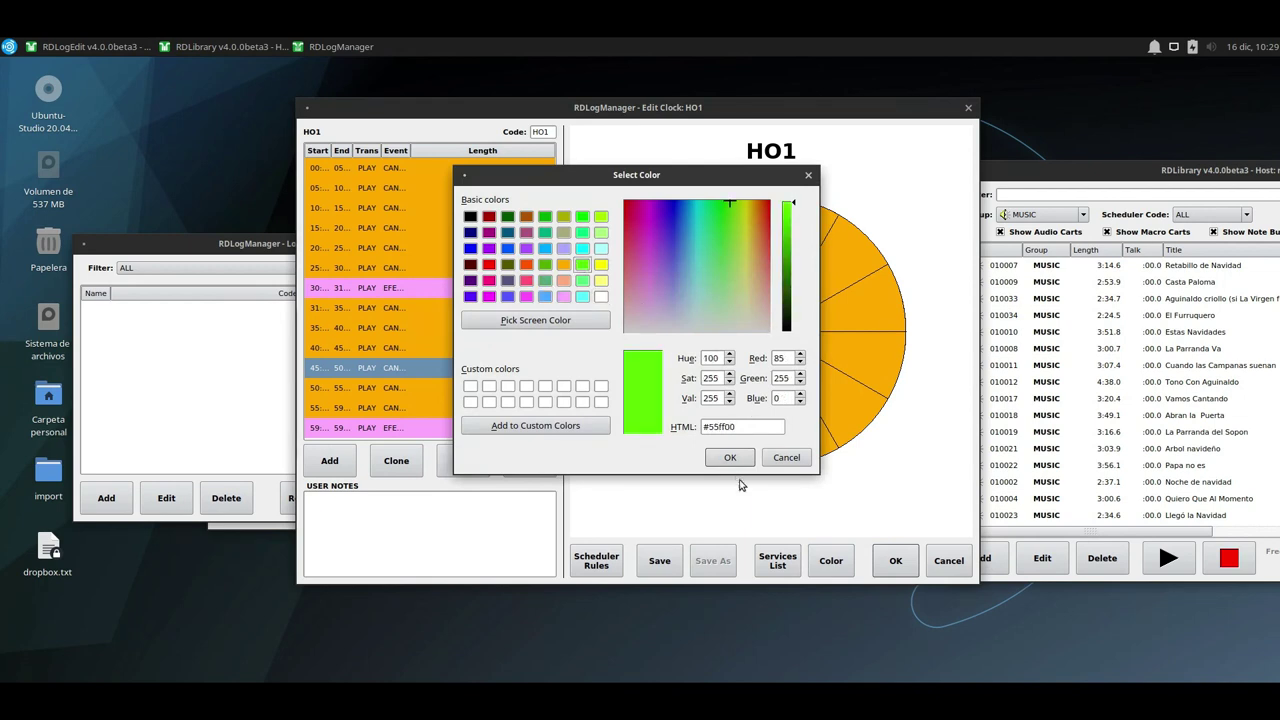
pyautogui.click(730, 457)
pyautogui.click(896, 562)
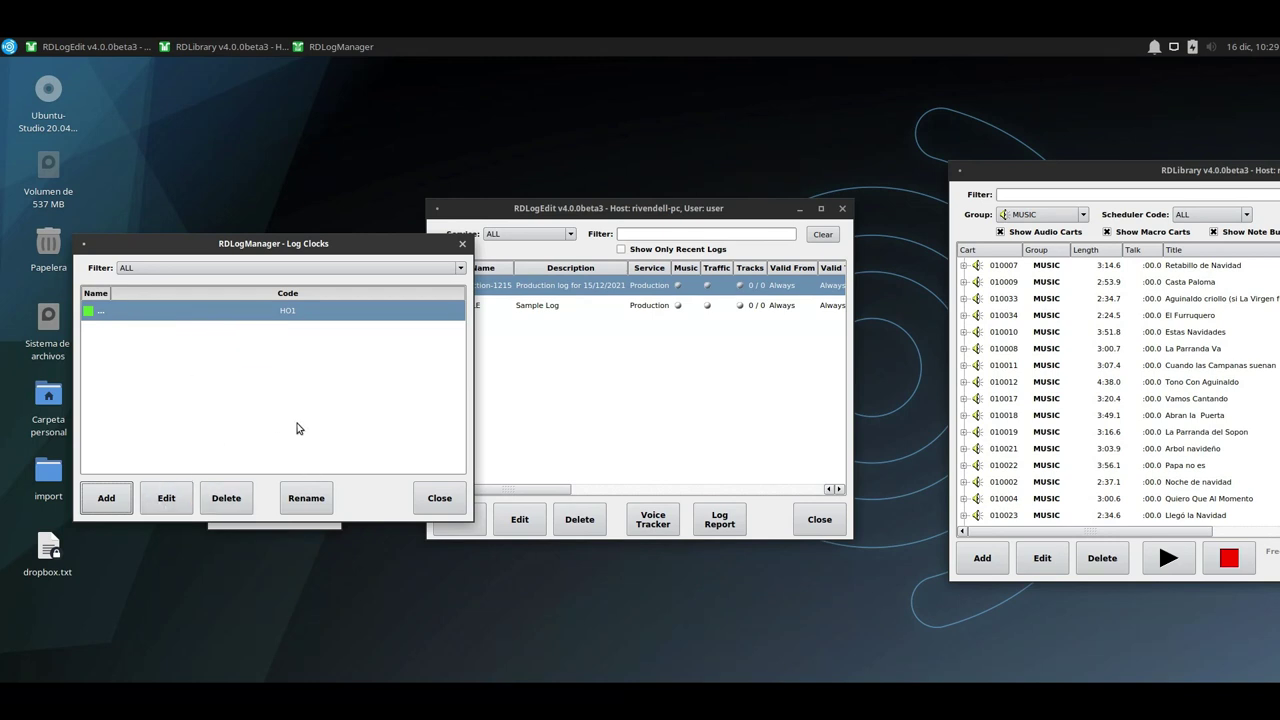
pyautogui.moveTo(111, 297); pyautogui.dragTo(131, 297)
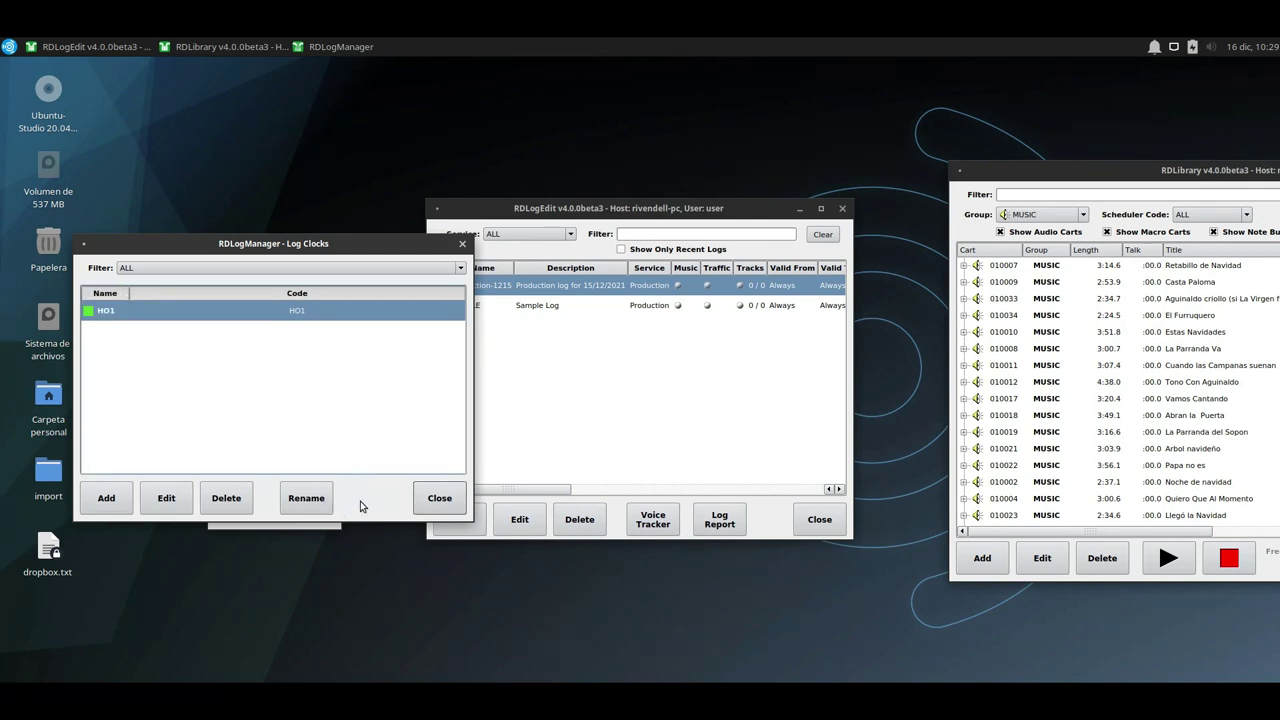
pyautogui.click(439, 498)
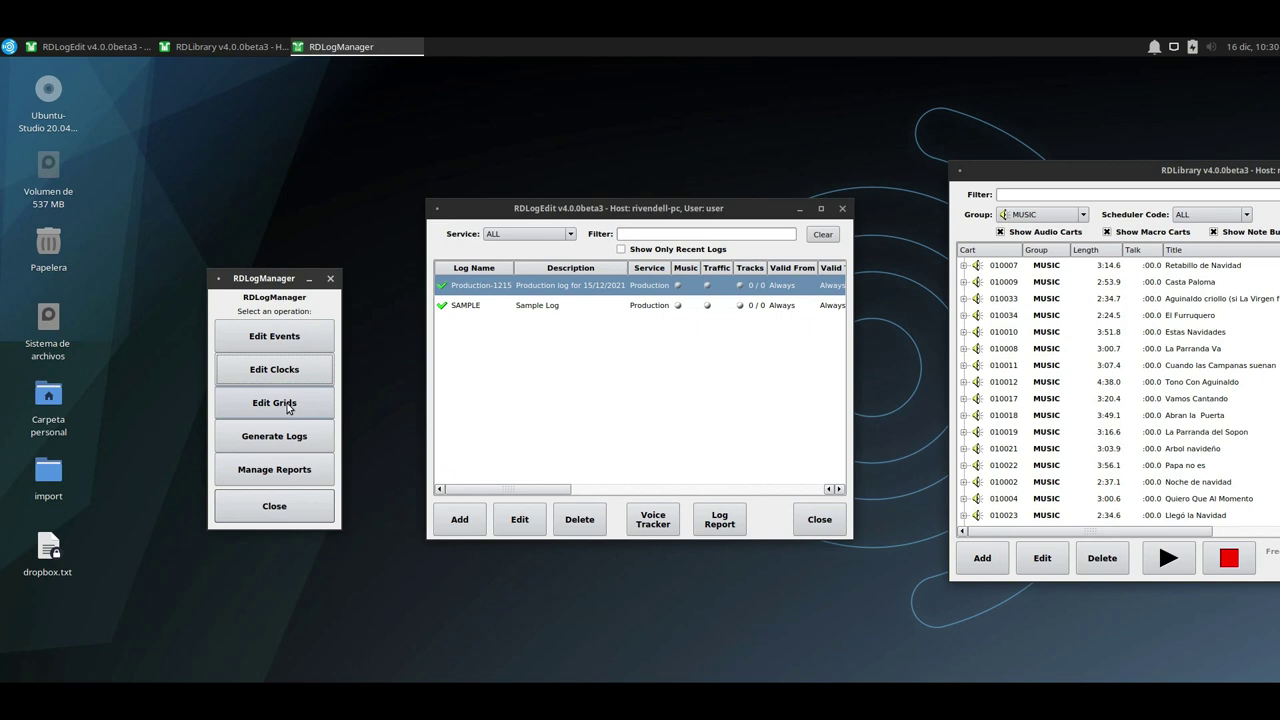
# Open the Production grid and assign HO1 to Friday hours 00-01 through 04-05.
pyautogui.click(287, 406)
pyautogui.doubleClick(199, 322)
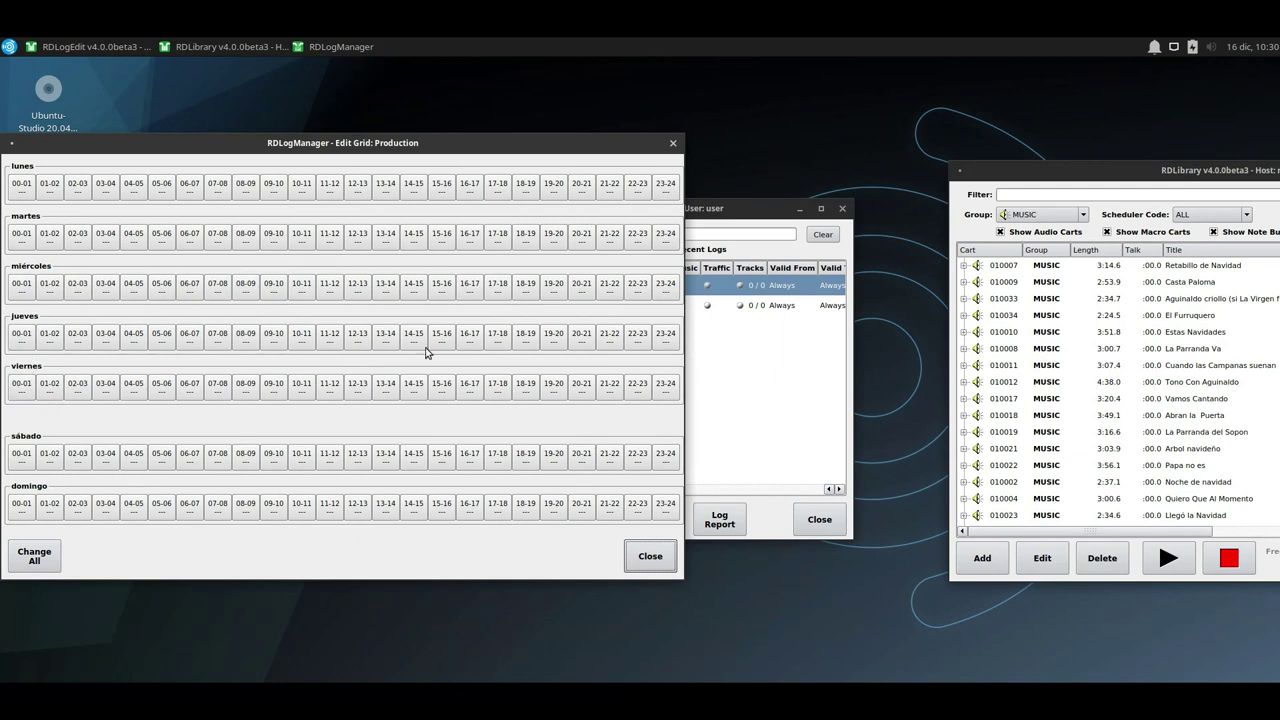
pyautogui.click(20, 393)
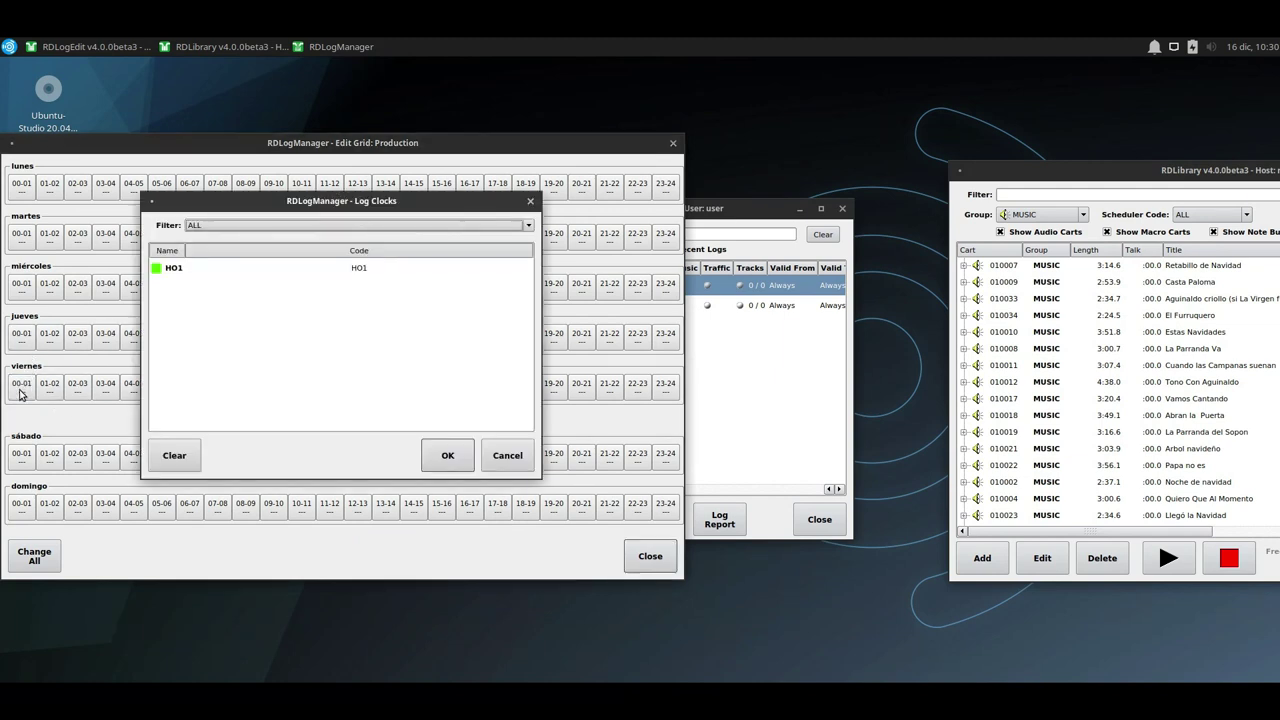
pyautogui.doubleClick(214, 269)
pyautogui.click(50, 390)
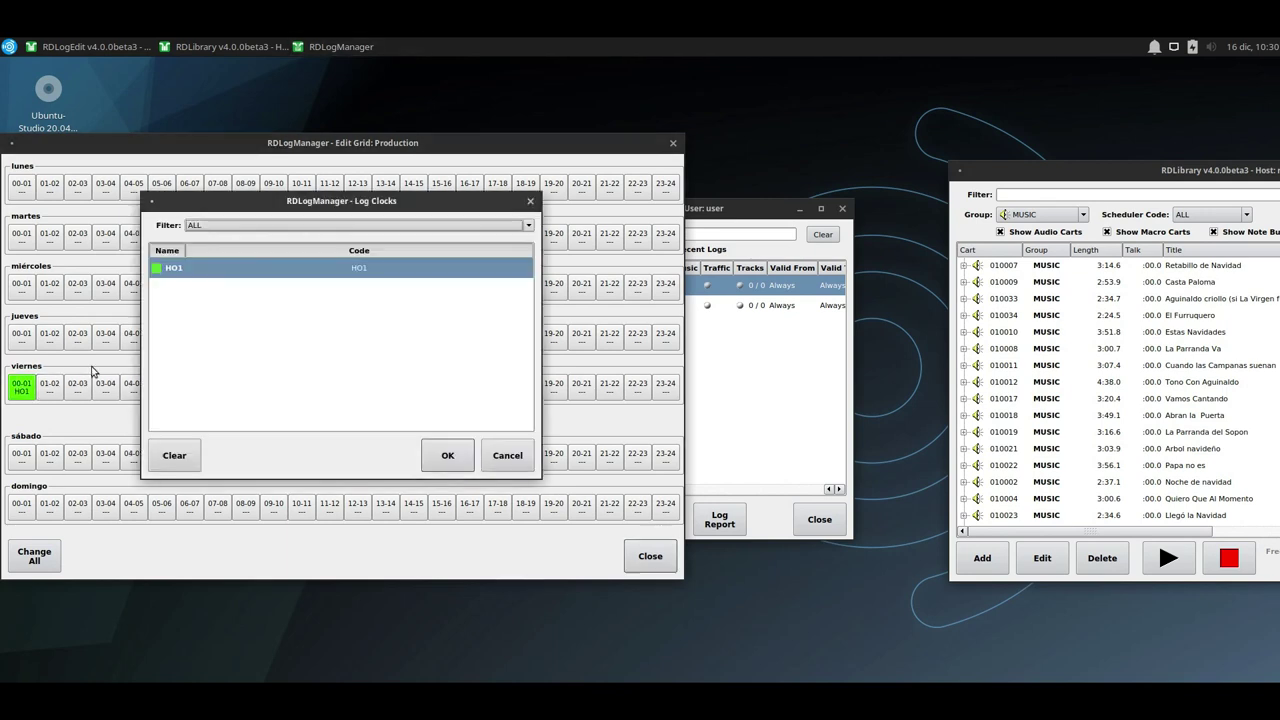
pyautogui.doubleClick(192, 269)
pyautogui.click(84, 393)
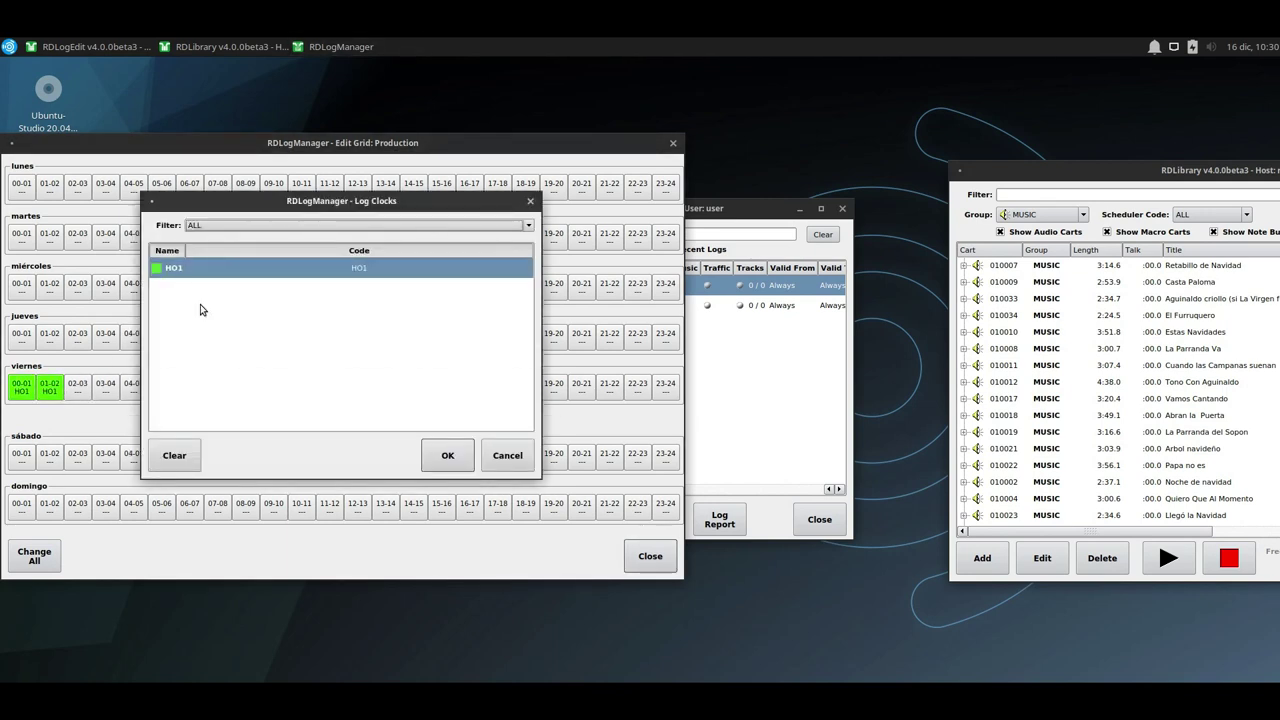
pyautogui.doubleClick(214, 268)
pyautogui.click(104, 389)
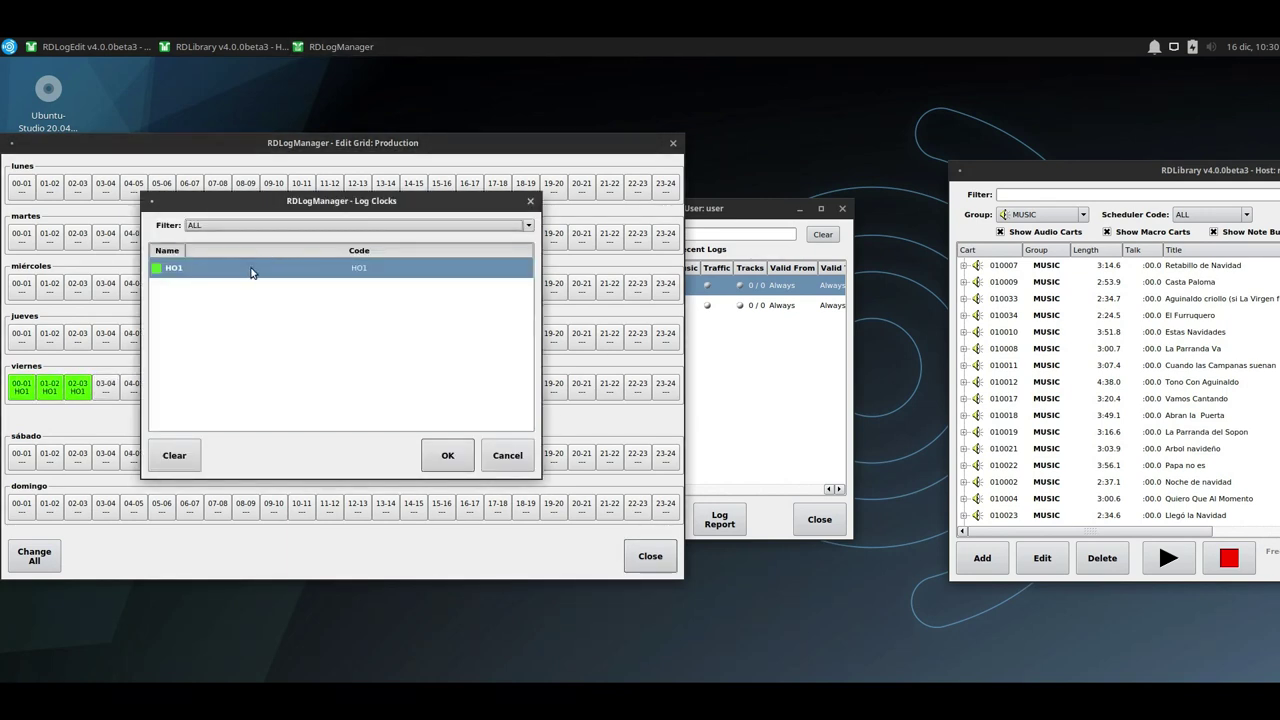
pyautogui.doubleClick(251, 272)
pyautogui.click(131, 389)
pyautogui.doubleClick(265, 273)
# Assign HO1 to Friday hours 05-06 through 09-10 and close the grid editor.
pyautogui.click(161, 389)
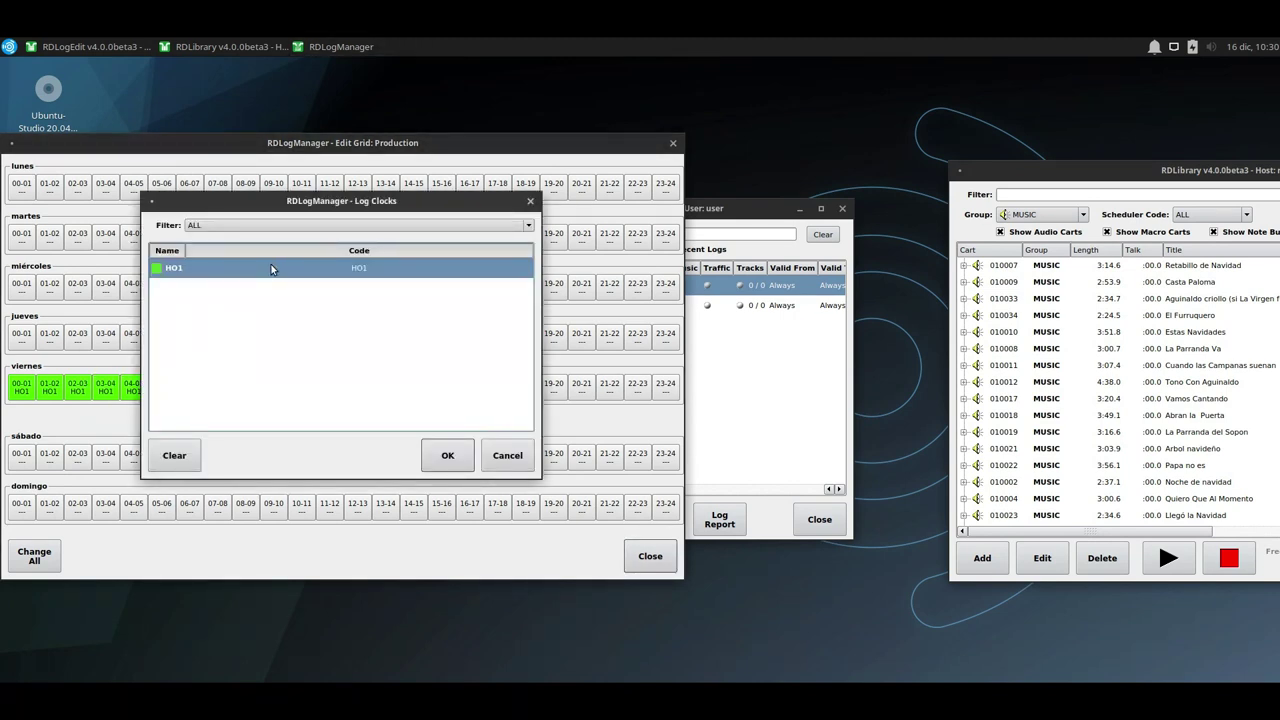
pyautogui.doubleClick(271, 266)
pyautogui.click(189, 389)
pyautogui.doubleClick(276, 265)
pyautogui.click(216, 390)
pyautogui.doubleClick(231, 270)
pyautogui.click(245, 390)
pyautogui.click(447, 455)
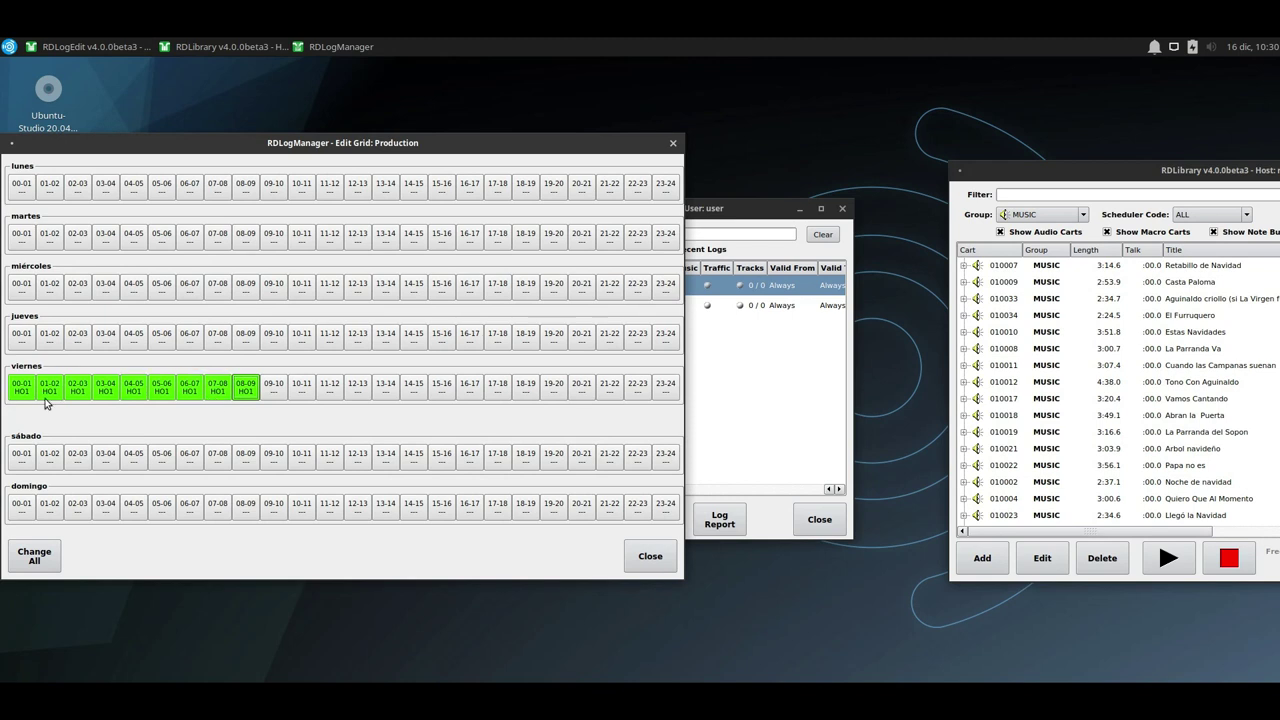
pyautogui.click(277, 391)
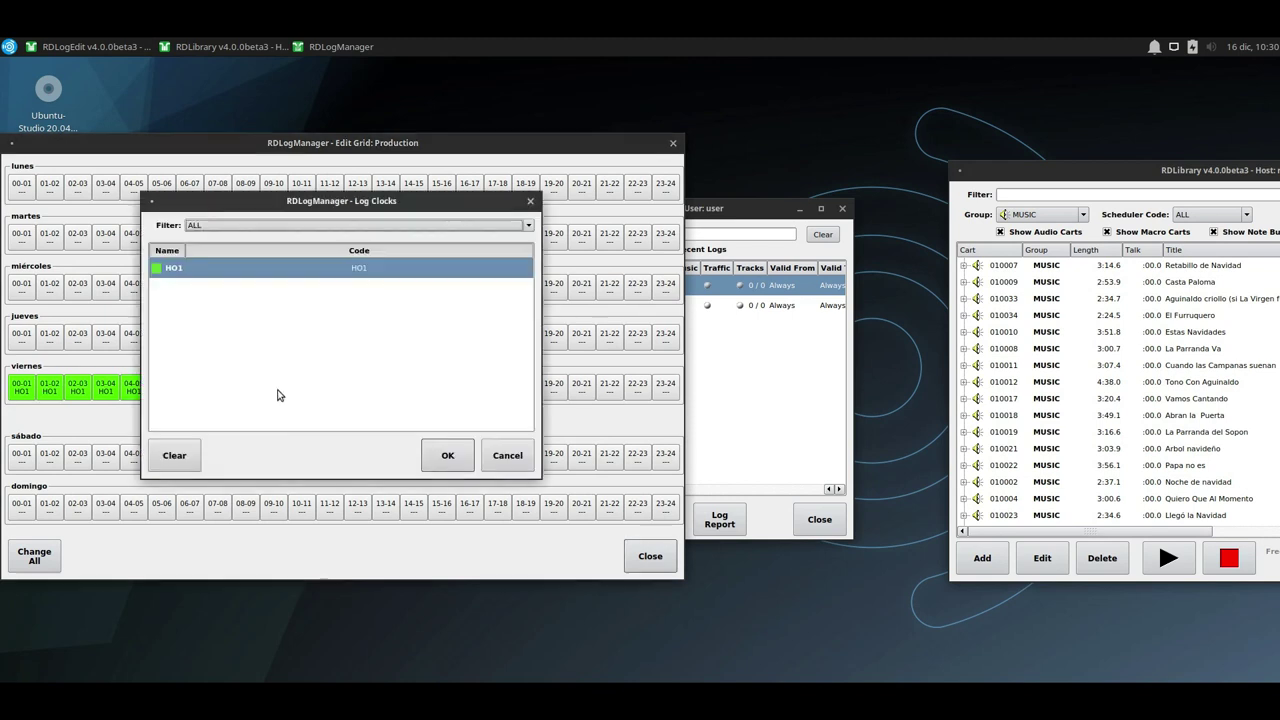
pyautogui.doubleClick(229, 269)
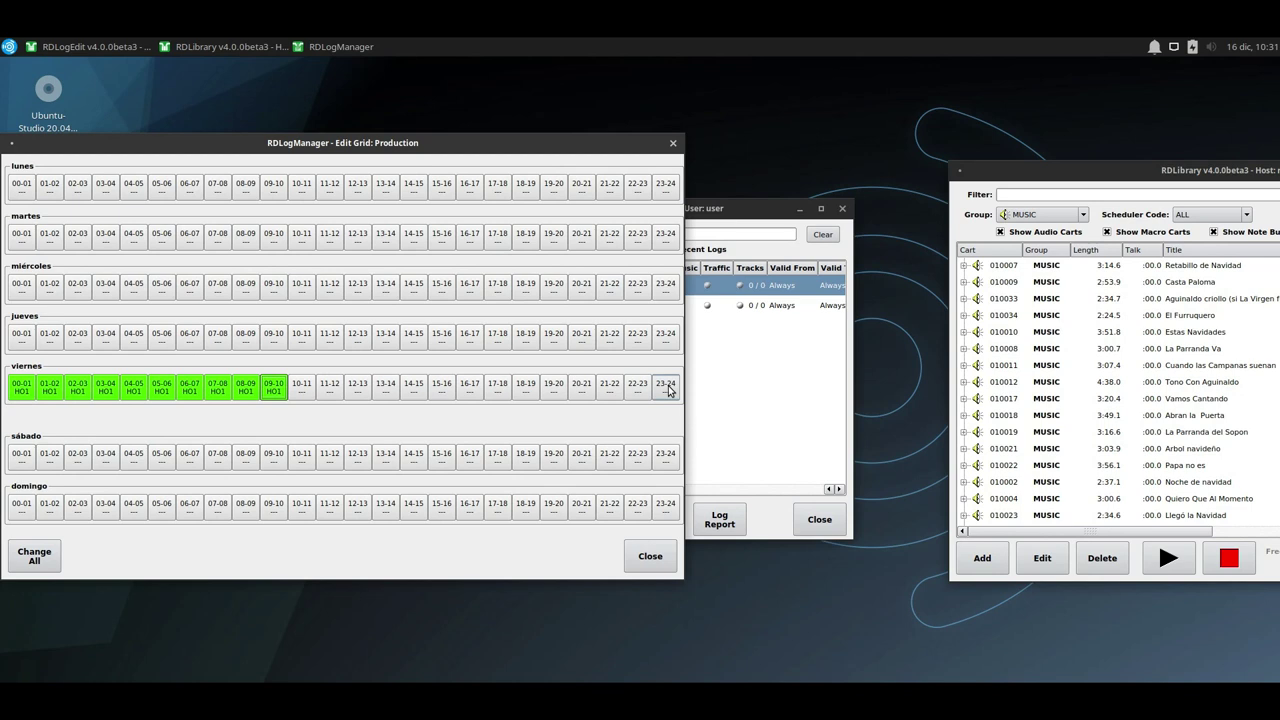
pyautogui.click(650, 556)
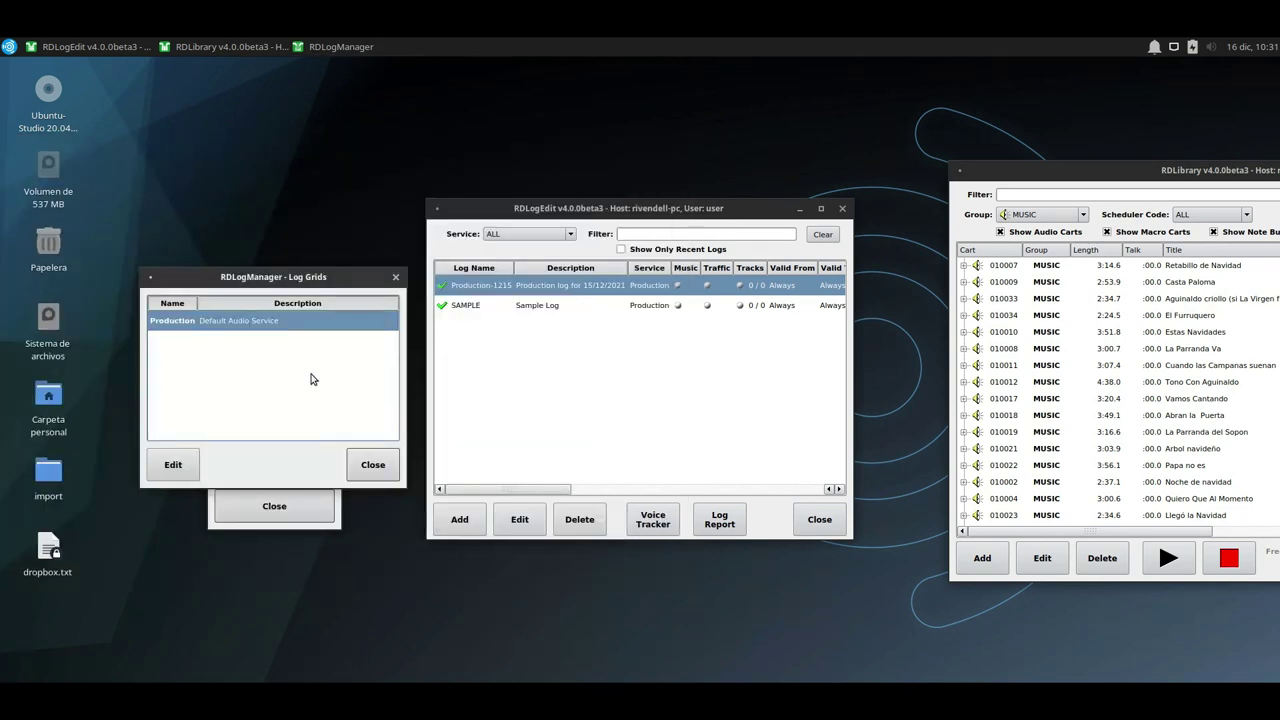
# Create the new Production log for 12/17/21, then open Production-1217 in RDLogEdit for editing.
pyautogui.click(374, 464)
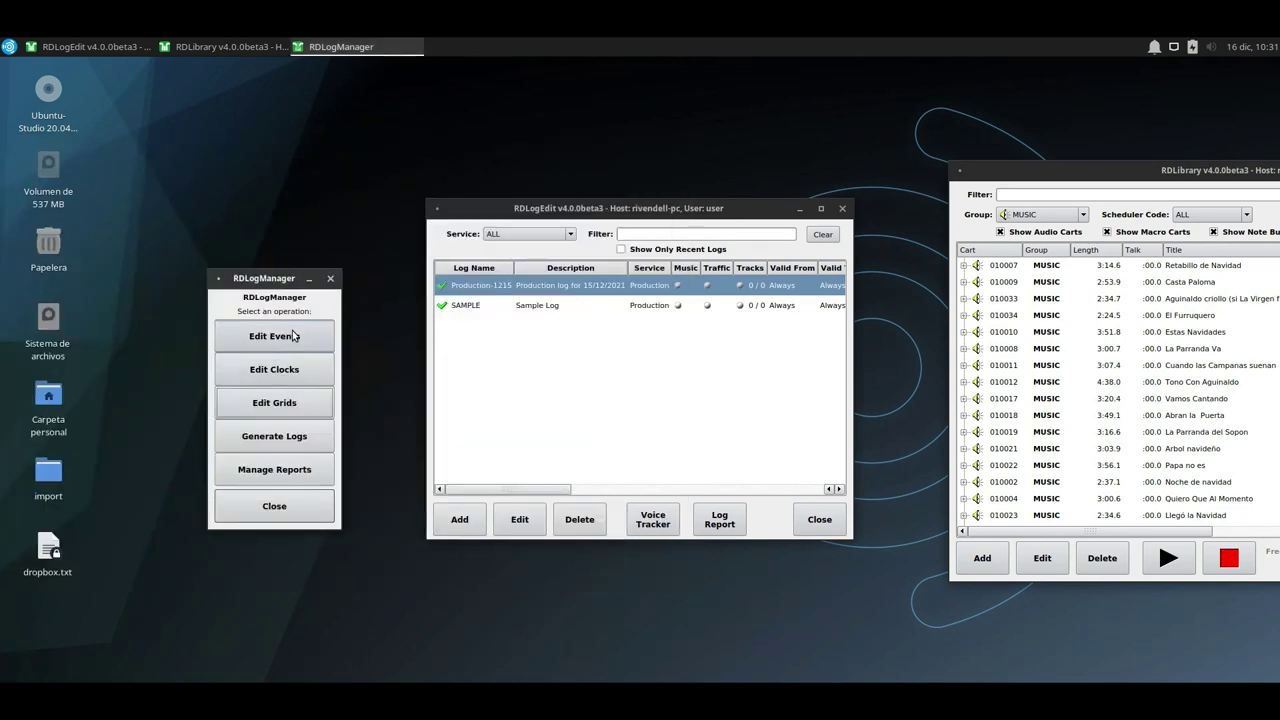
pyautogui.click(291, 437)
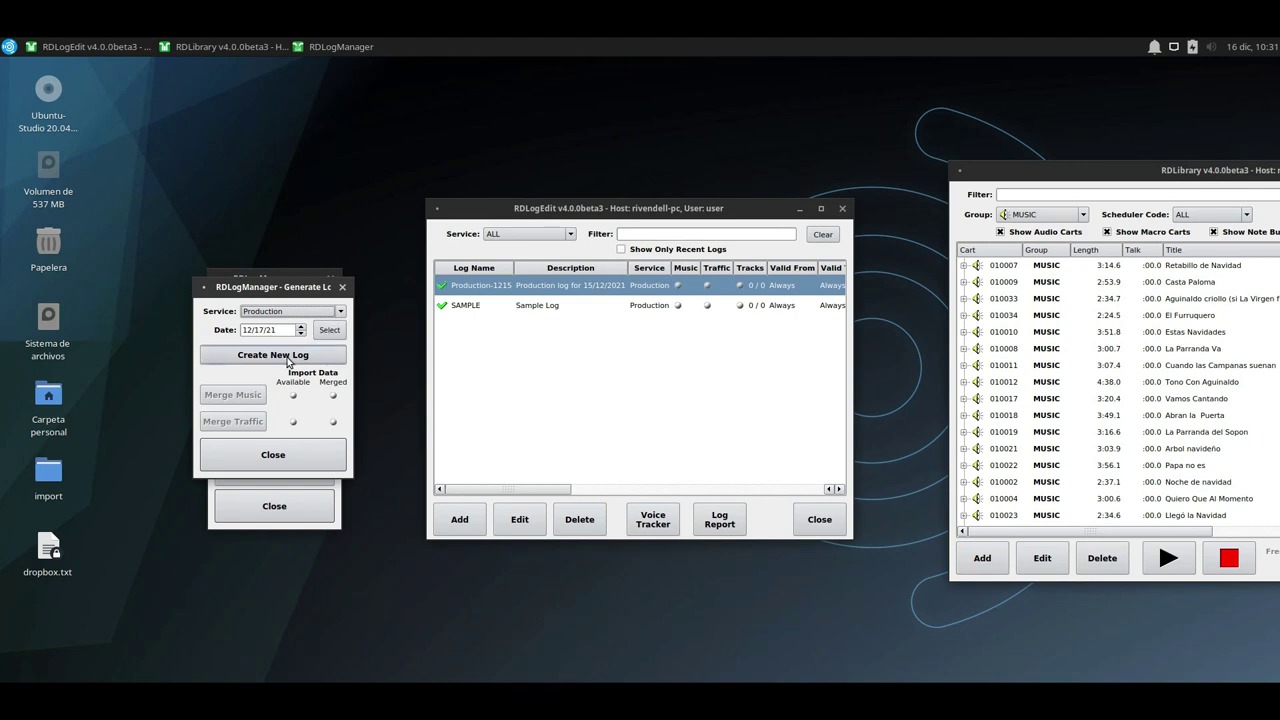
pyautogui.click(287, 357)
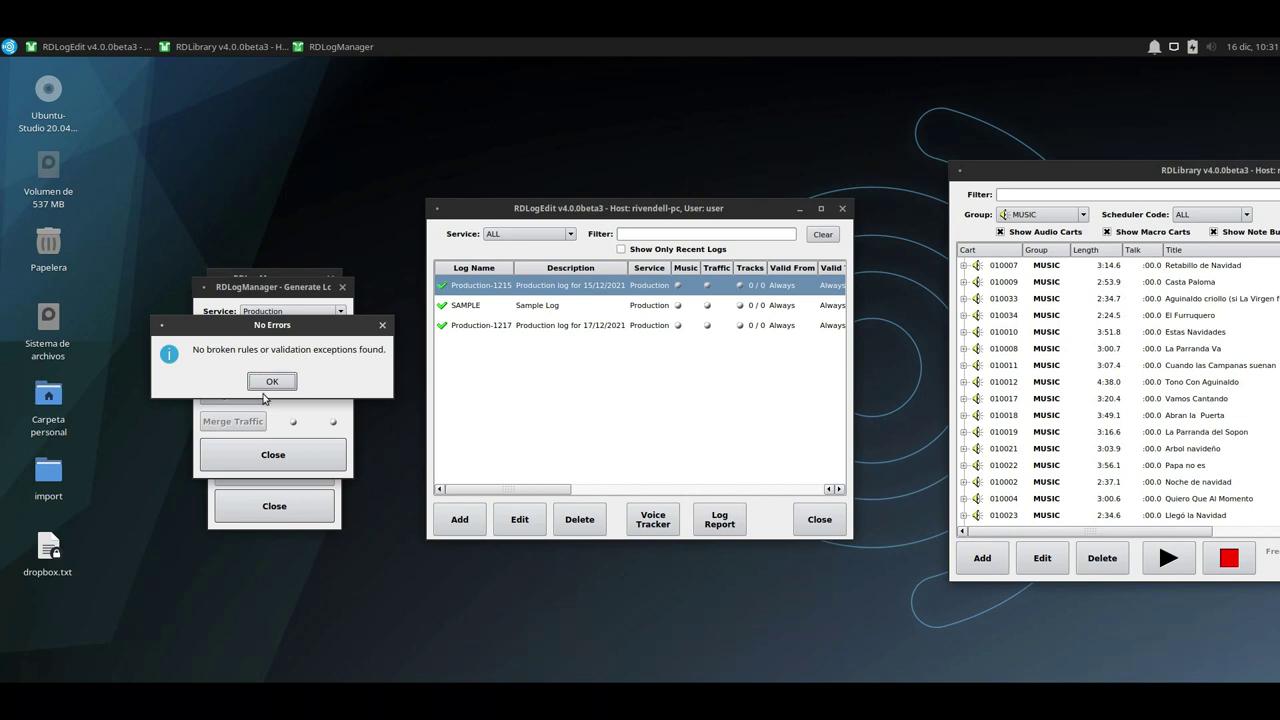
pyautogui.click(272, 382)
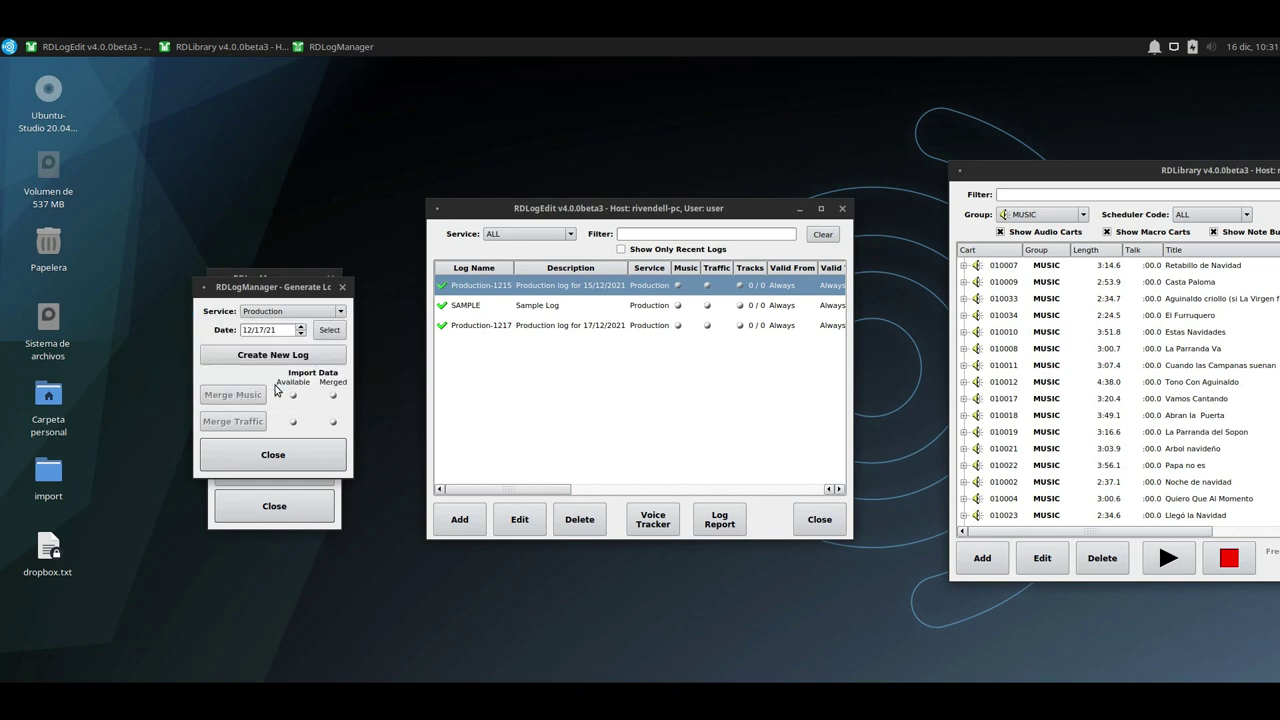
pyautogui.click(504, 333)
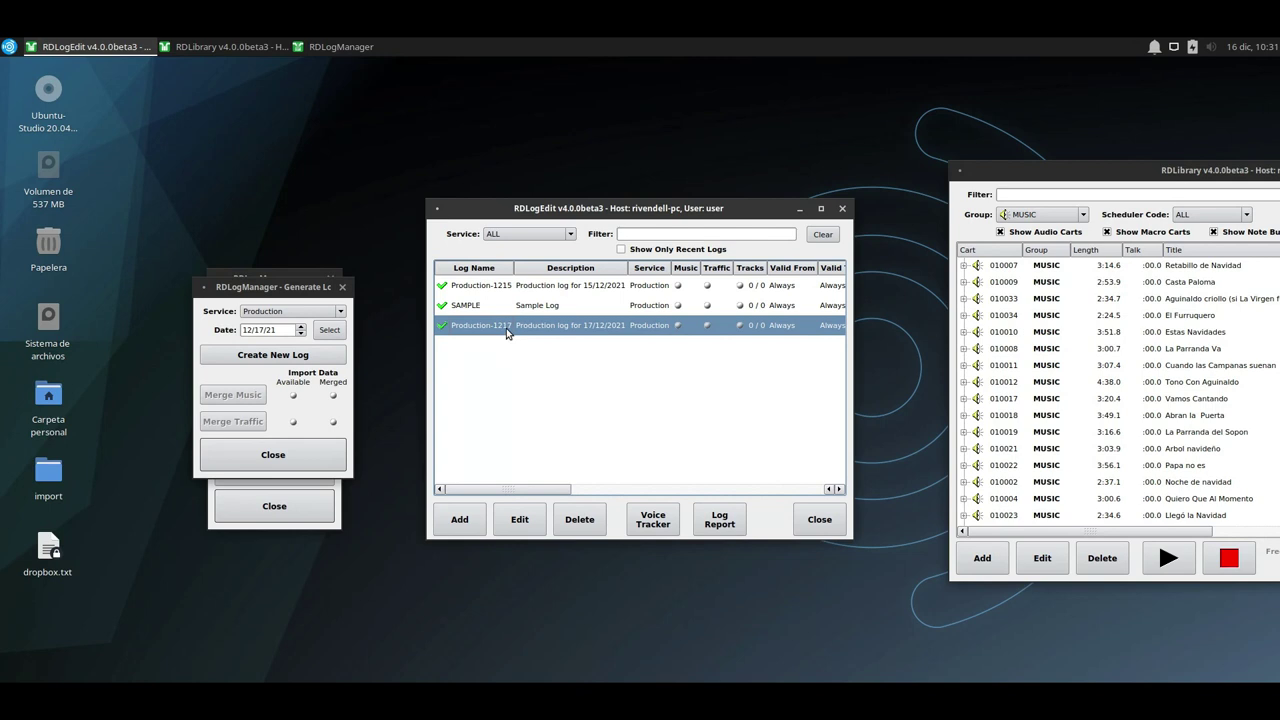
pyautogui.click(520, 519)
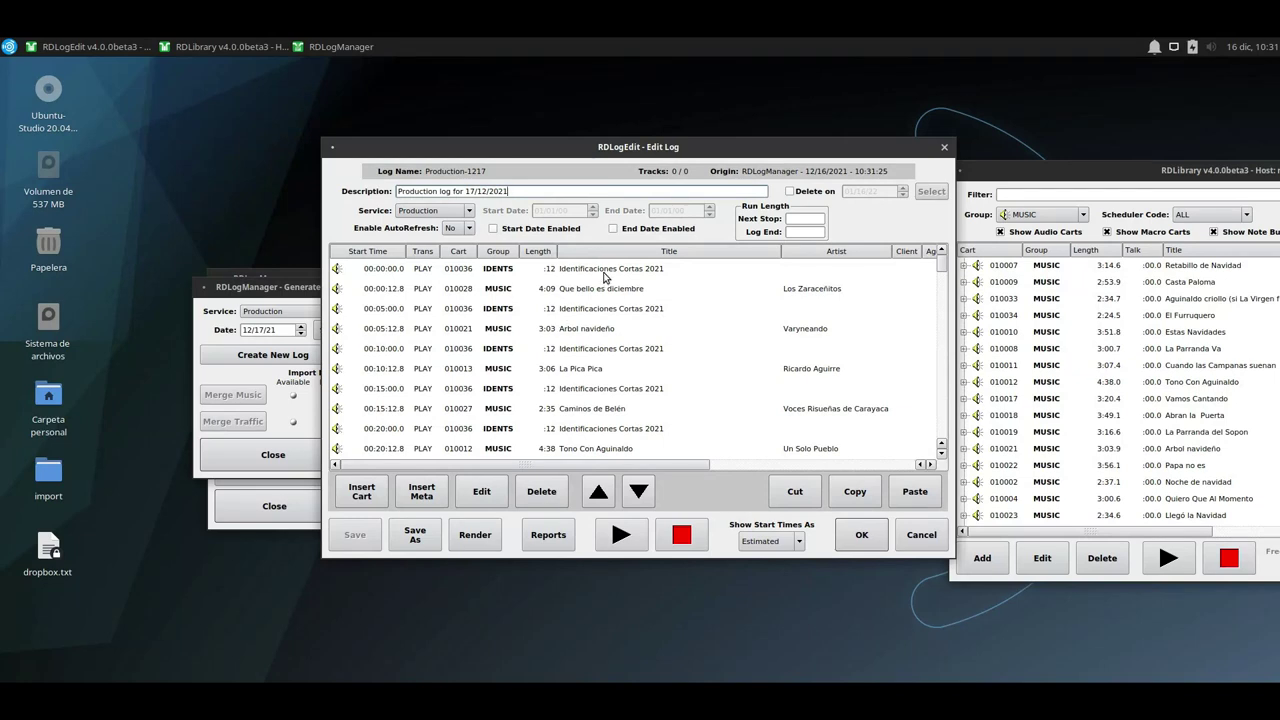
pyautogui.click(602, 290)
pyautogui.click(602, 312)
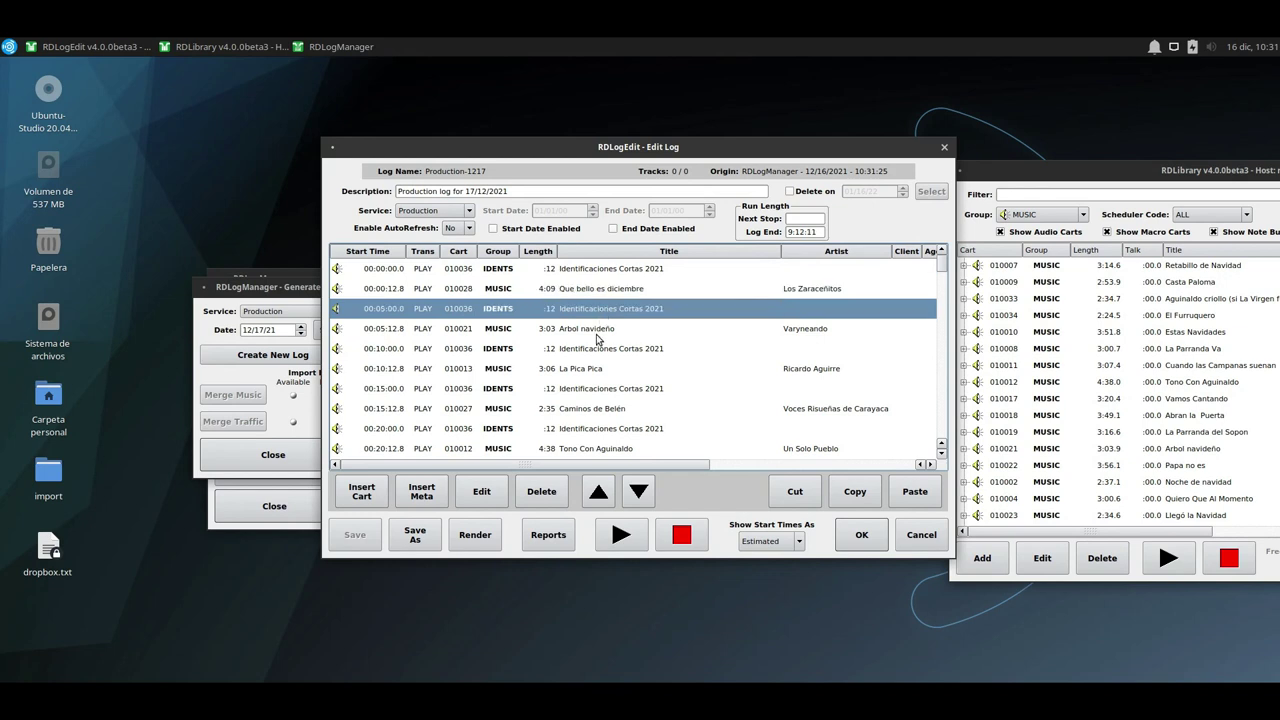
pyautogui.click(598, 330)
pyautogui.click(598, 366)
pyautogui.scroll(-2, 601, 390)
pyautogui.scroll(-3, 601, 394)
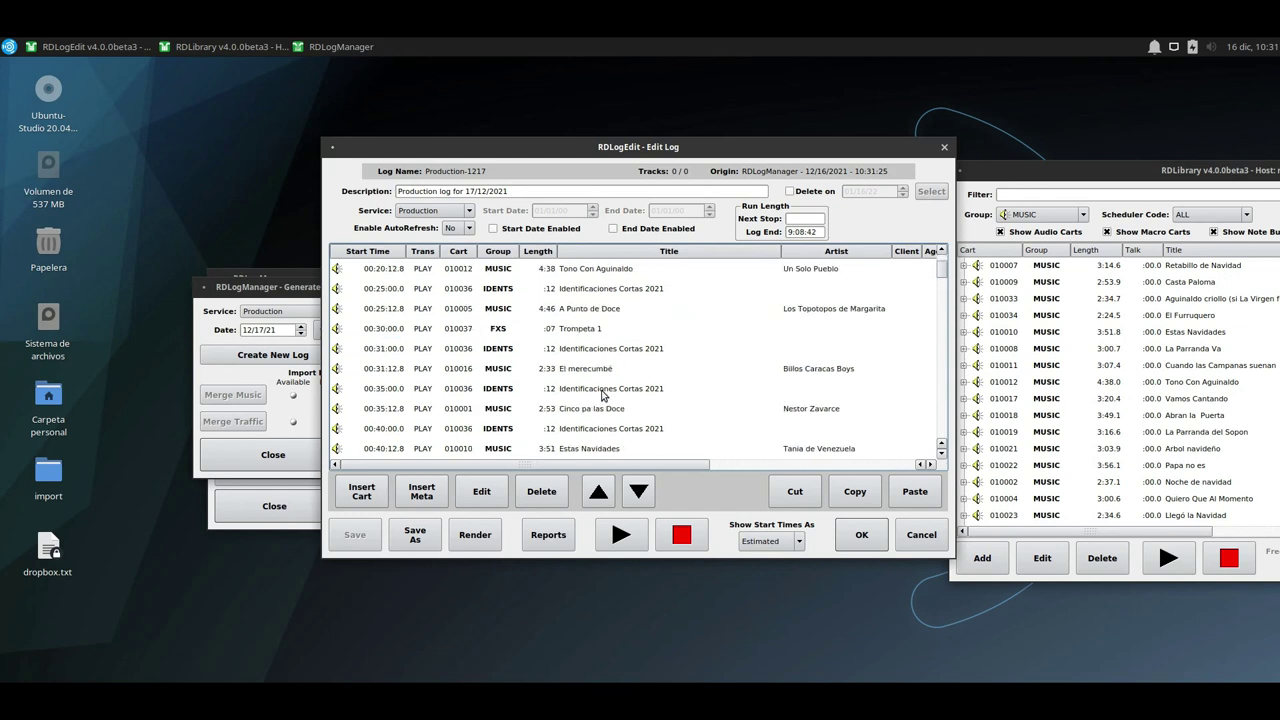
pyautogui.scroll(3, 602, 395)
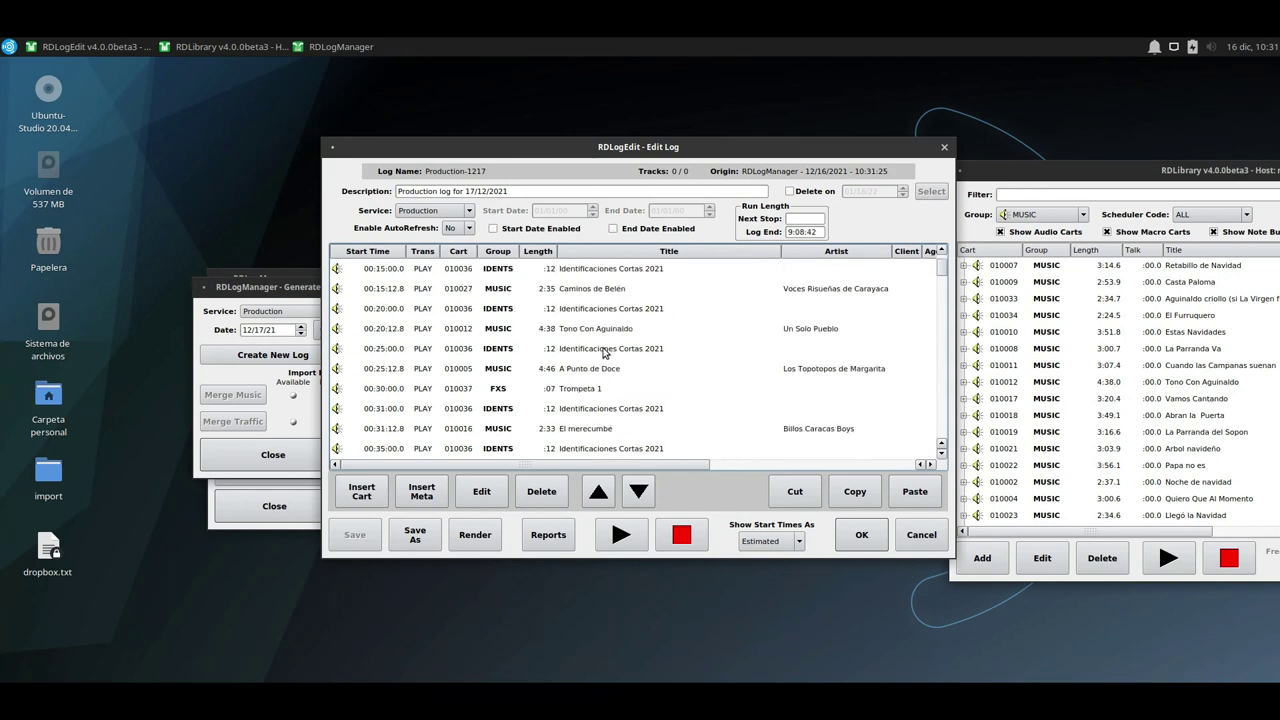
pyautogui.click(597, 391)
pyautogui.scroll(1, 596, 392)
pyautogui.scroll(-2, 593, 391)
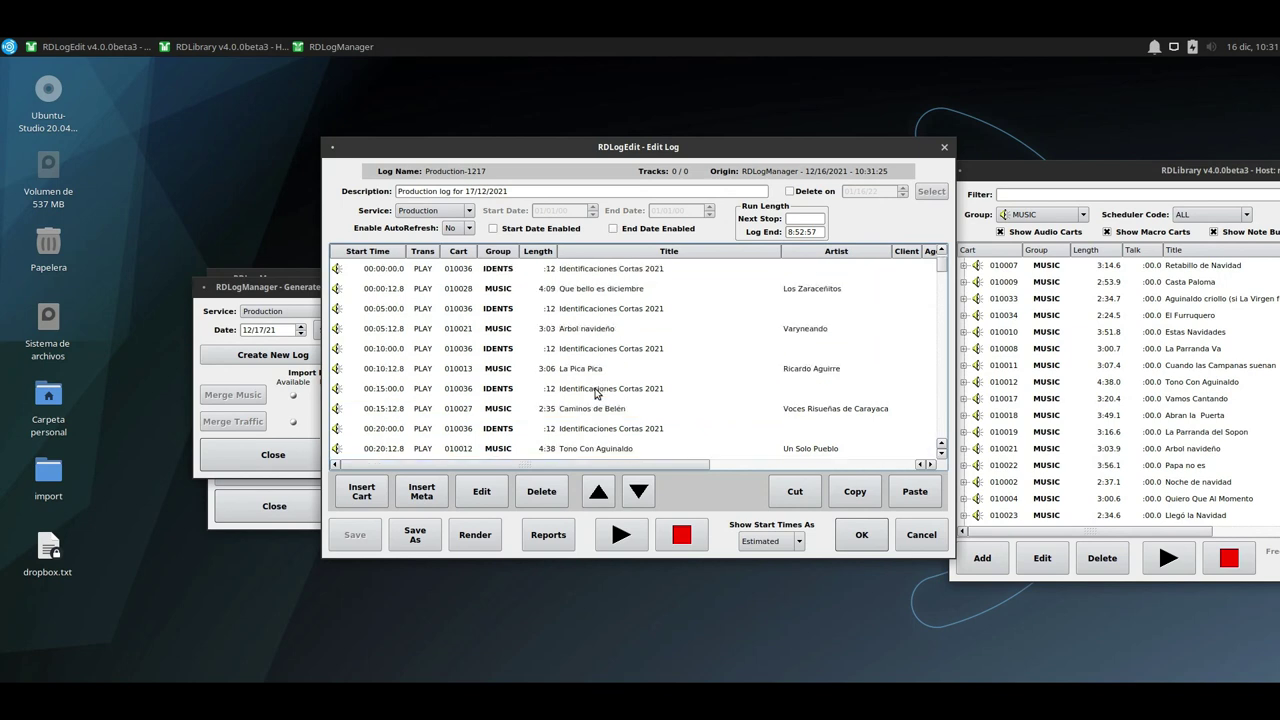
pyautogui.click(616, 537)
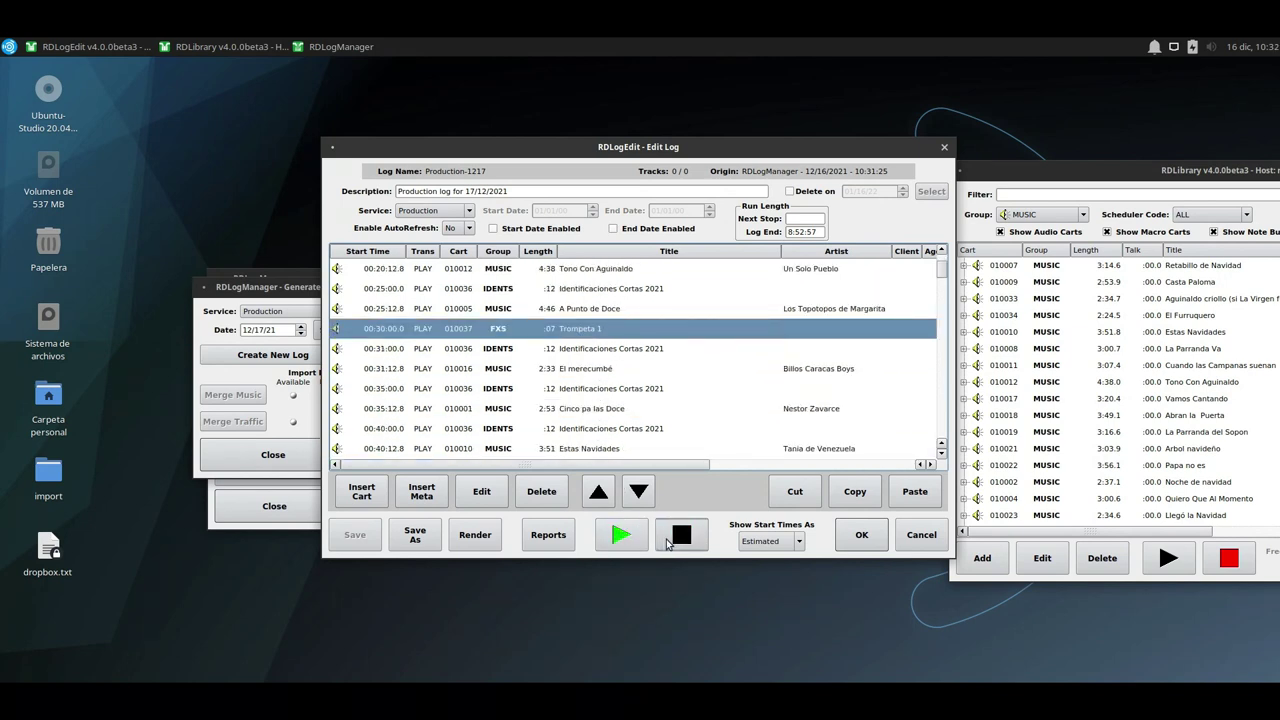
pyautogui.click(670, 540)
pyautogui.scroll(-1, 601, 370)
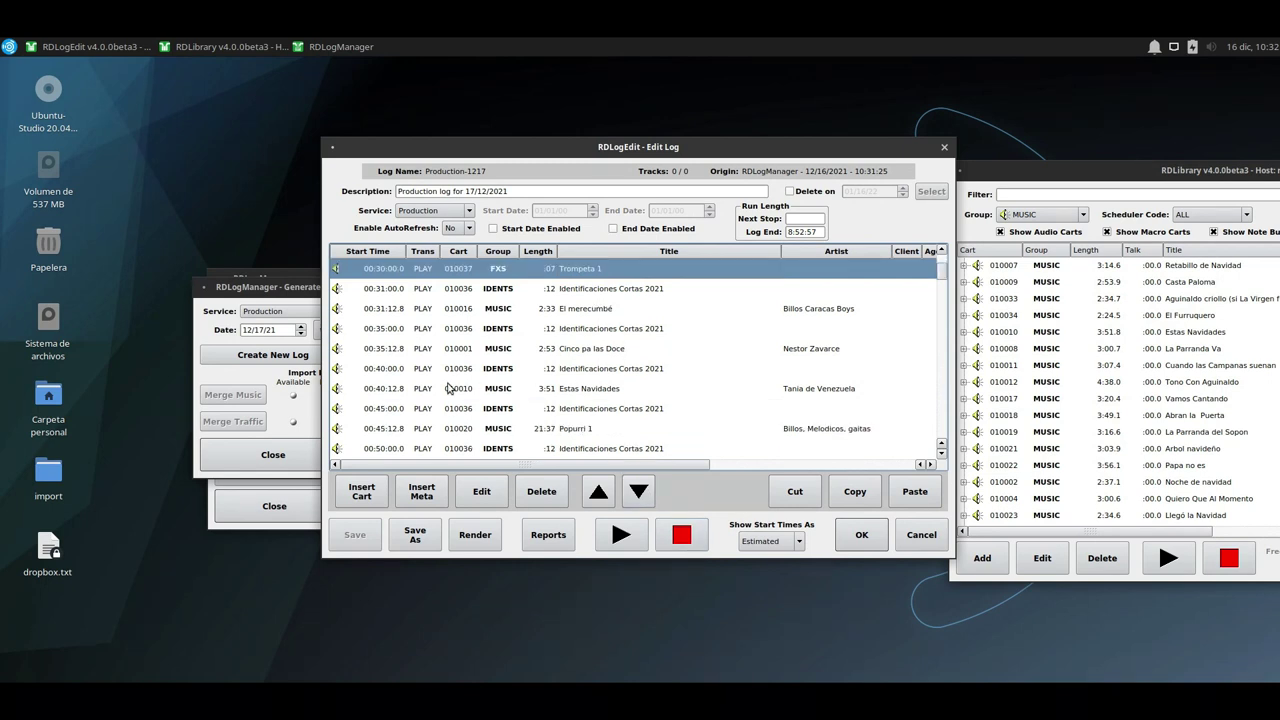
# Close the log generator and open clock HO1 from the Log Clocks list.
pyautogui.click(272, 453)
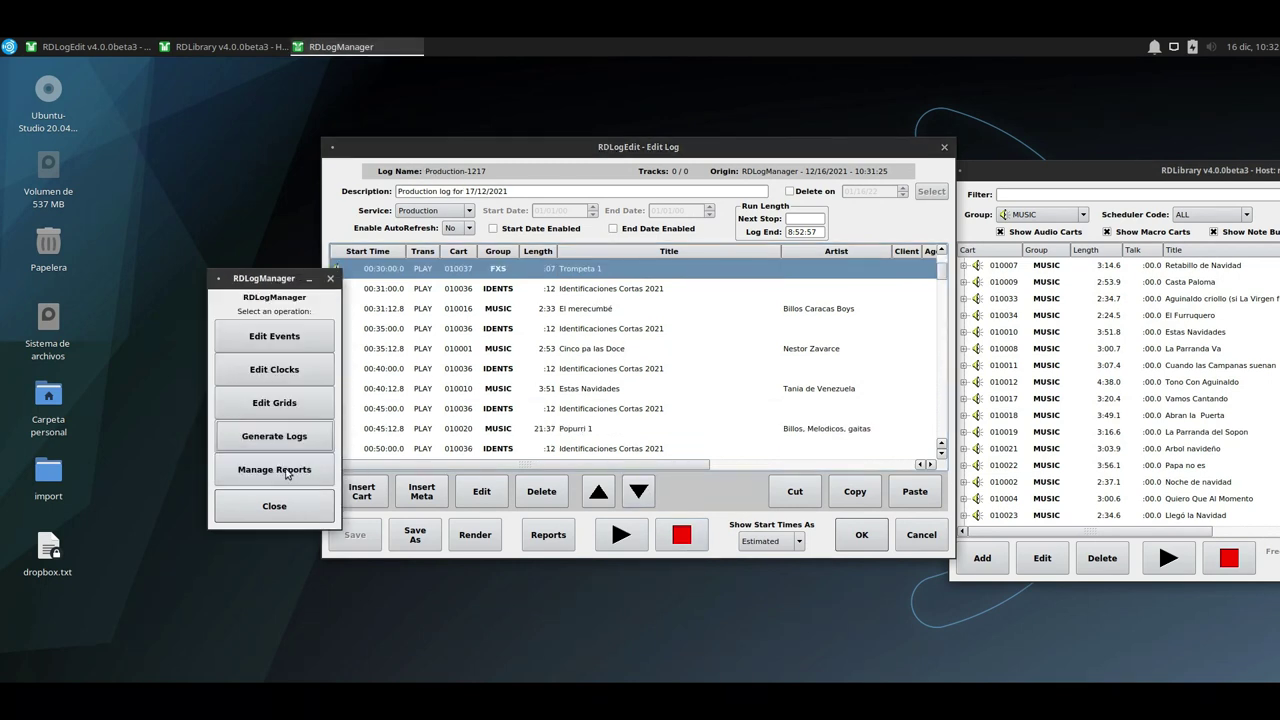
pyautogui.click(280, 372)
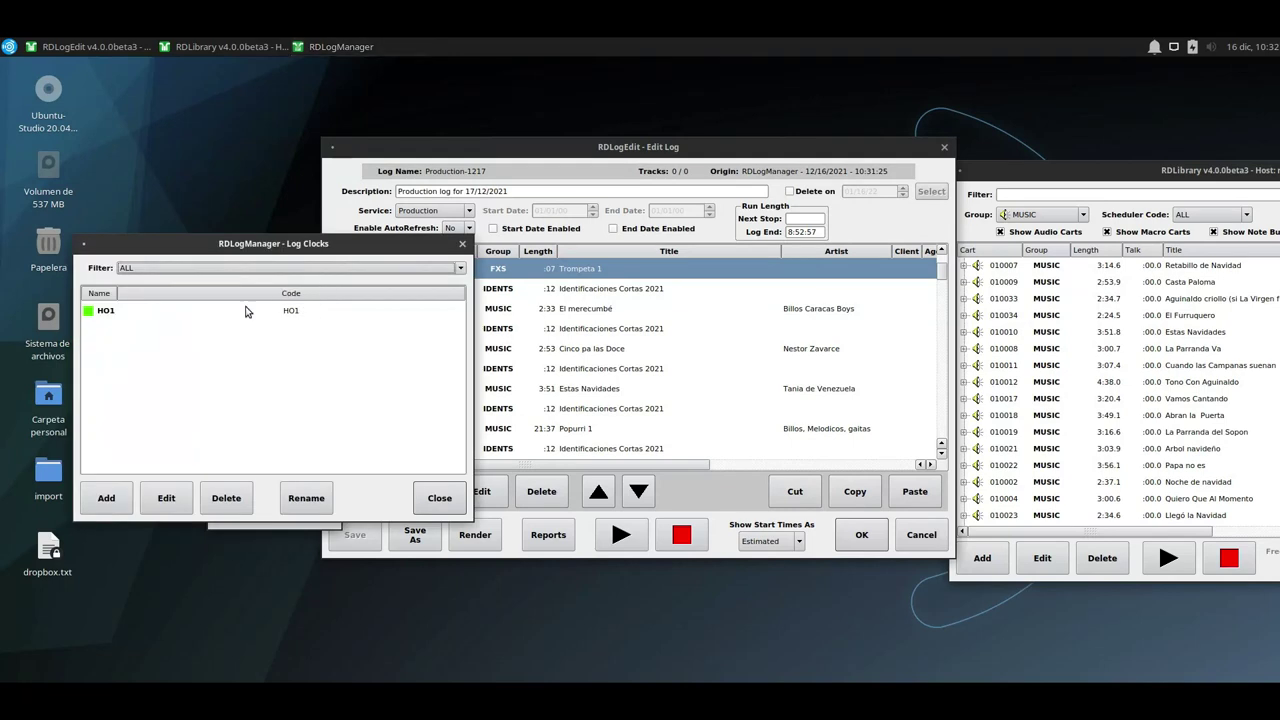
pyautogui.doubleClick(131, 313)
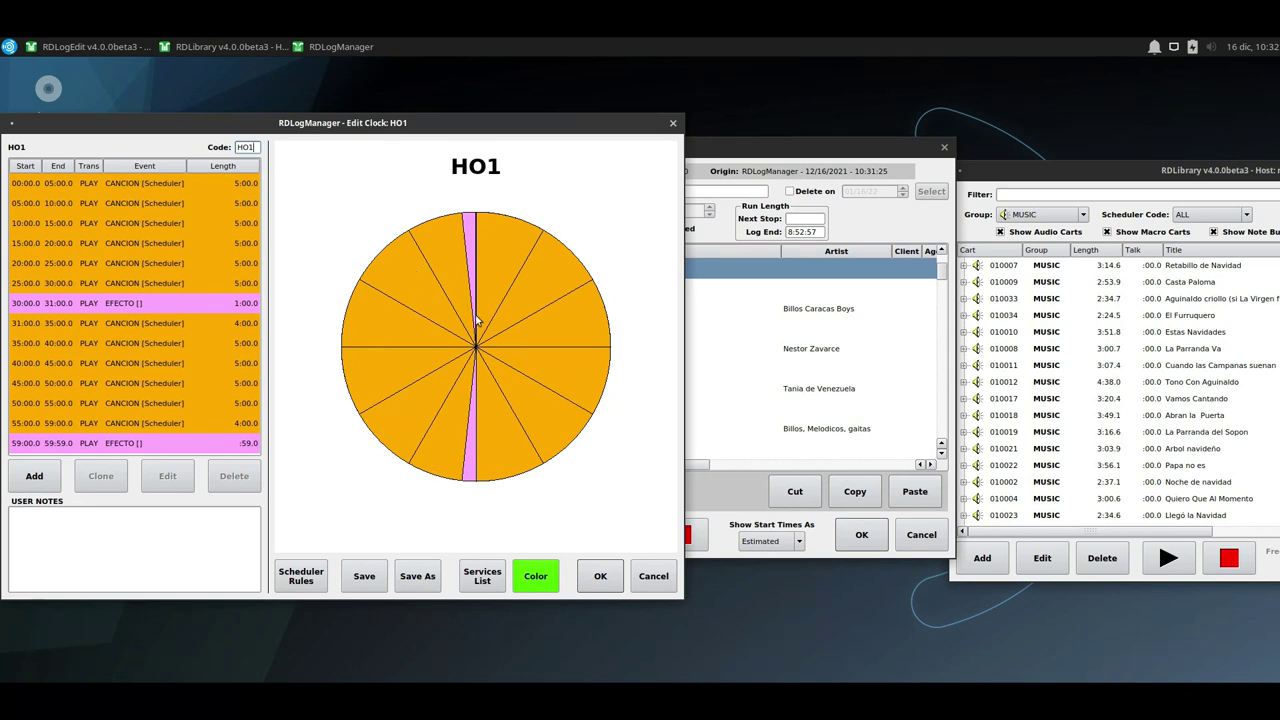
# Step through the opening Production-1217 entries: Que bello es diciembre, Arbol navideño, La Pica Pica, Caminos de Belén.
pyautogui.click(800, 159)
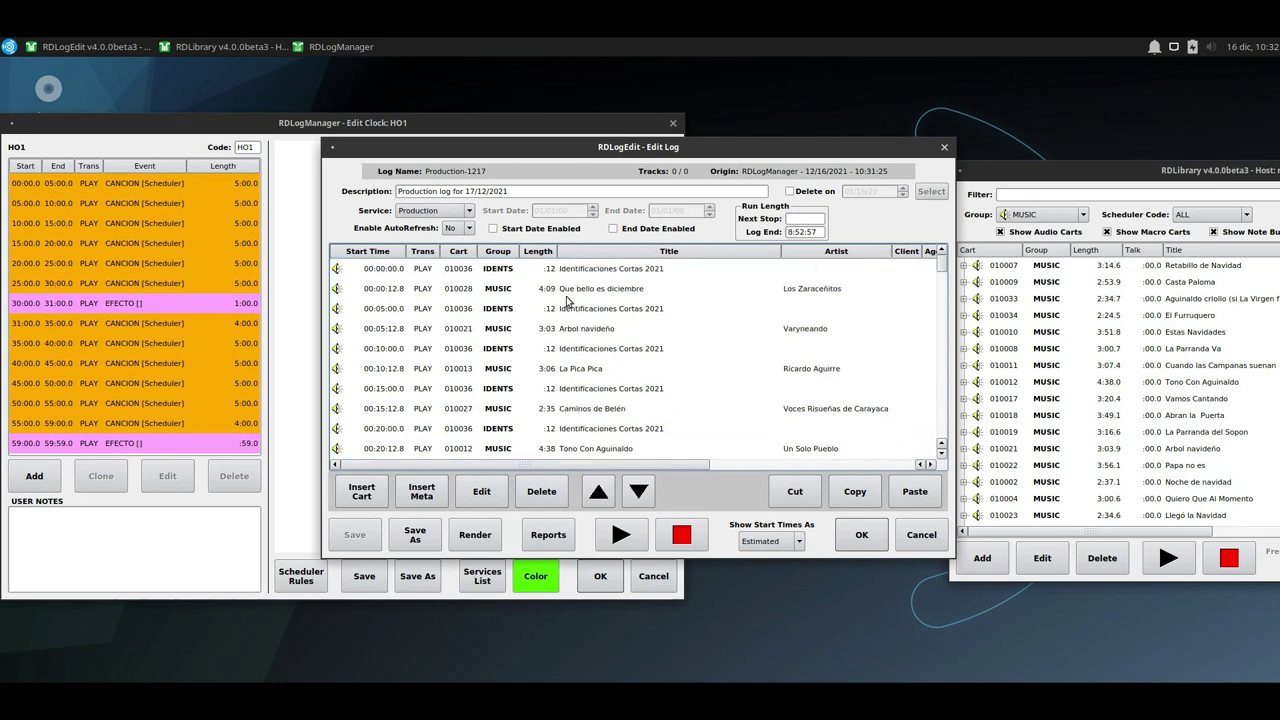
pyautogui.click(560, 289)
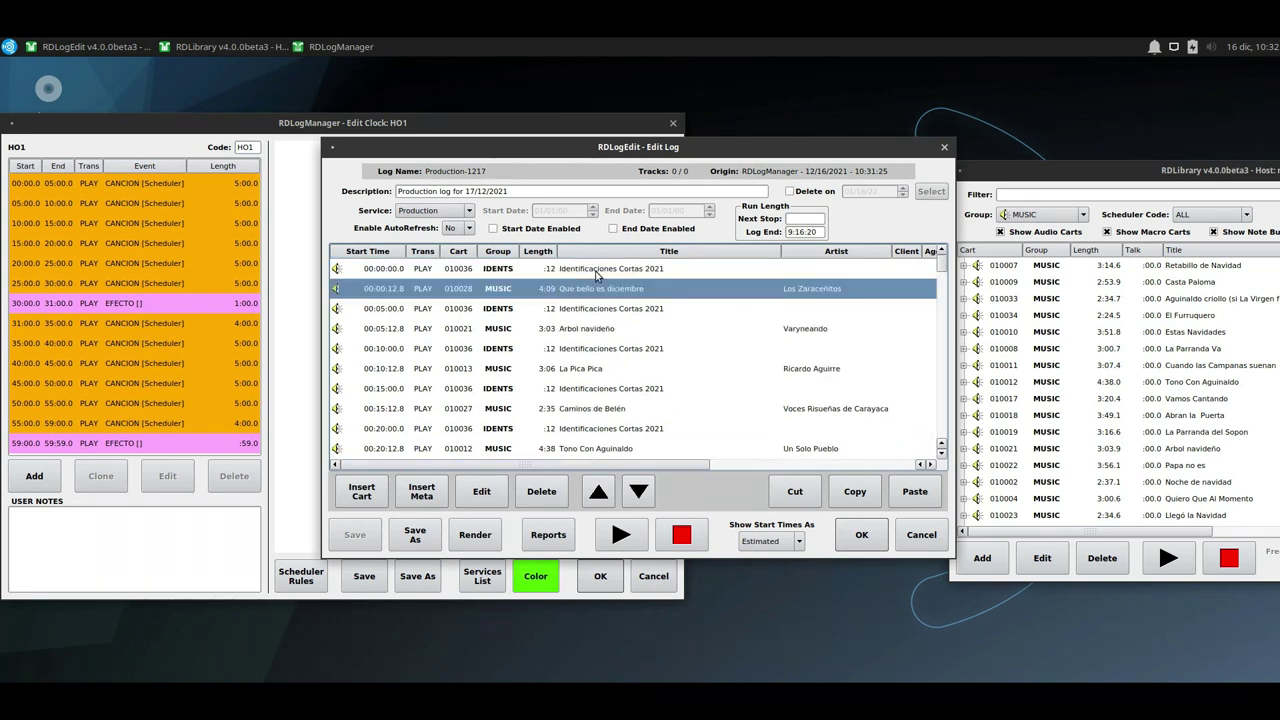
pyautogui.click(587, 271)
pyautogui.click(585, 289)
pyautogui.click(587, 271)
pyautogui.click(588, 289)
pyautogui.click(587, 271)
pyautogui.click(588, 289)
pyautogui.click(588, 329)
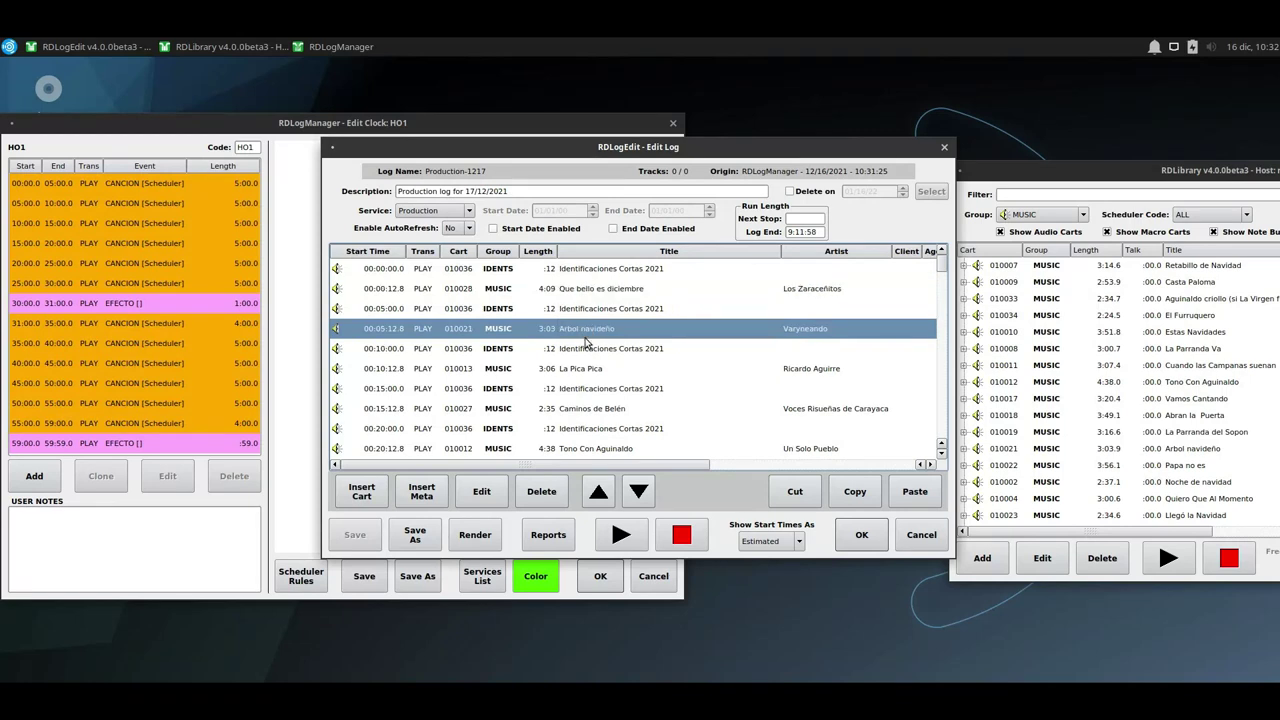
pyautogui.click(578, 375)
pyautogui.scroll(-1, 578, 376)
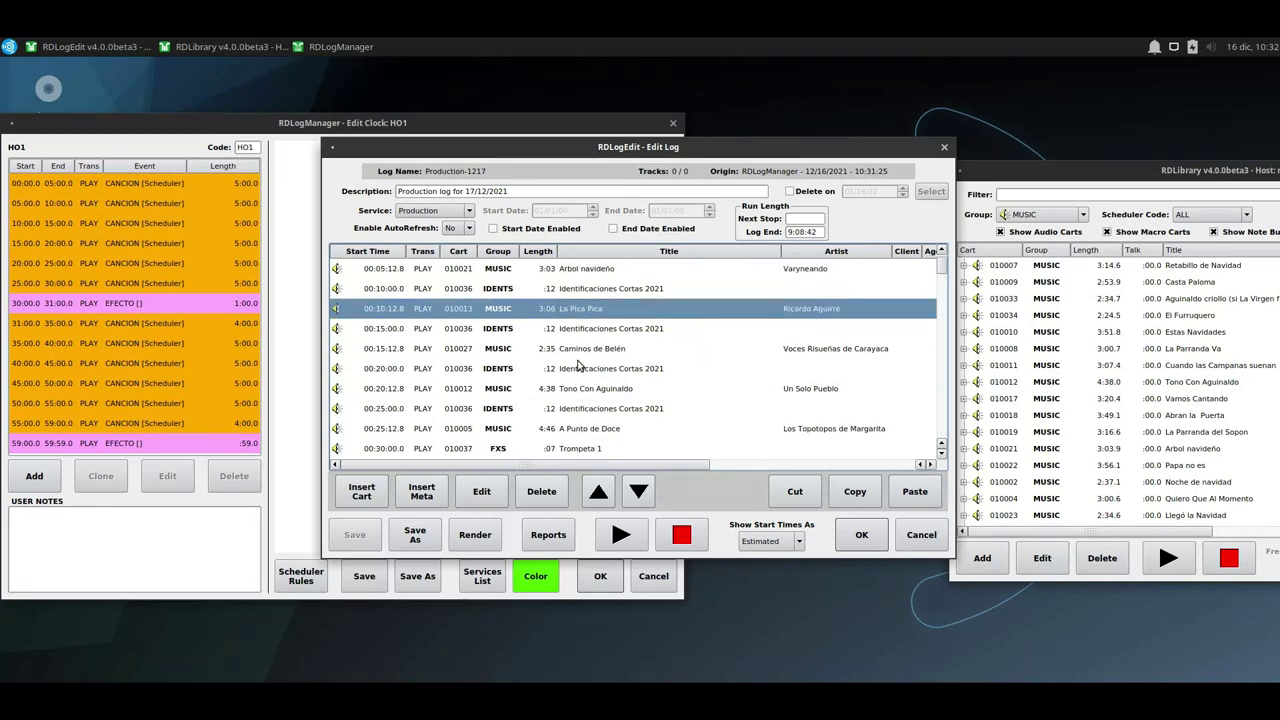
pyautogui.click(576, 357)
pyautogui.click(578, 389)
# Review the remaining songs and Trompeta 1 effects down to the final 09:59 Trompeta 1.
pyautogui.scroll(-1, 578, 392)
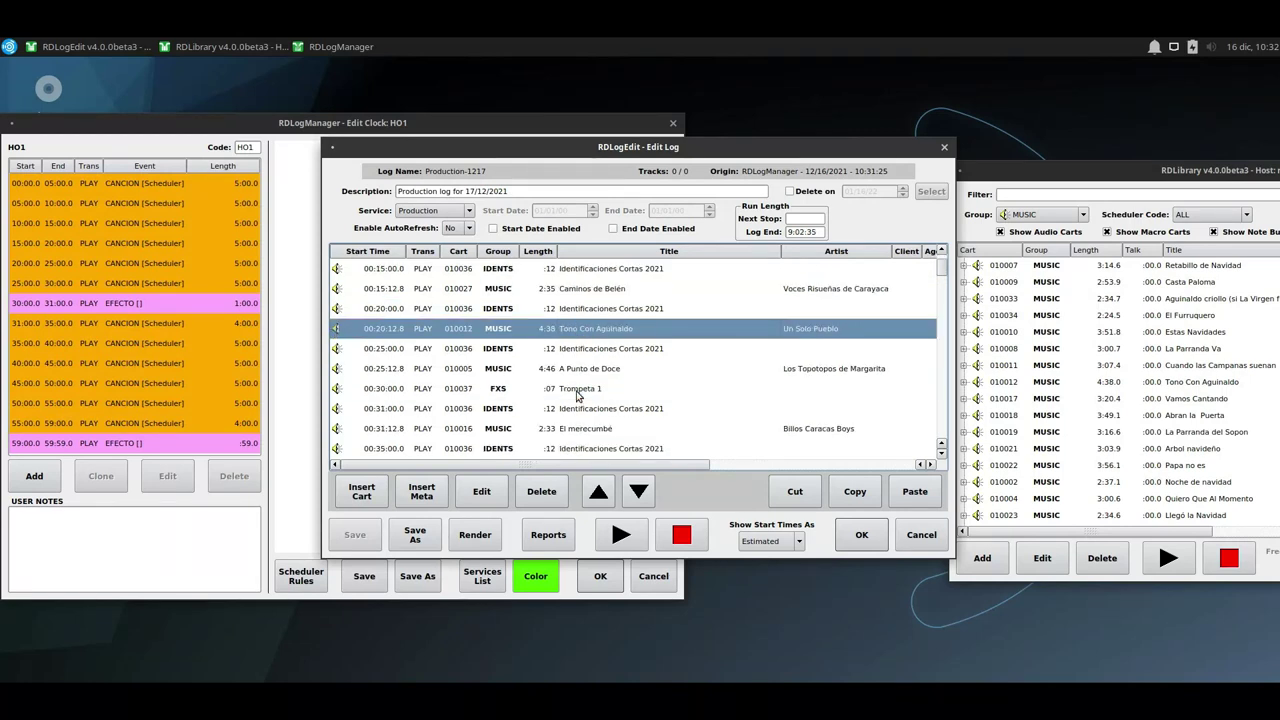
pyautogui.click(572, 370)
pyautogui.click(557, 390)
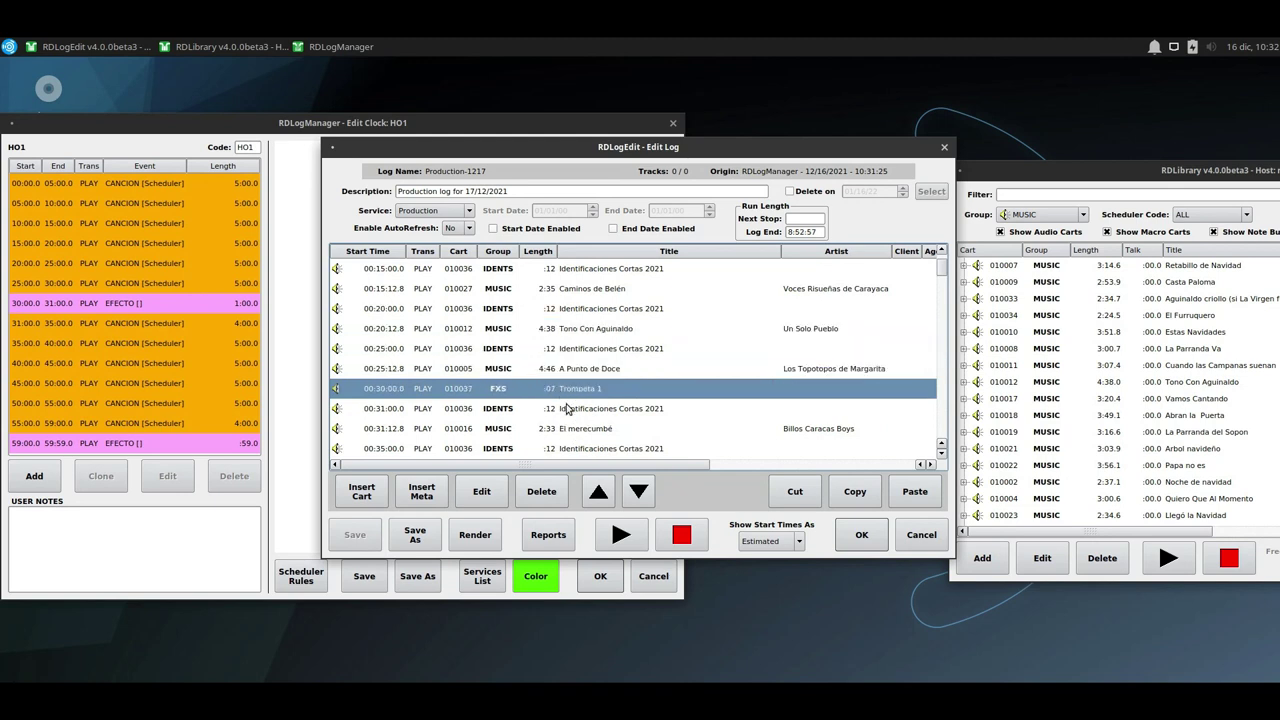
pyautogui.scroll(-2, 567, 404)
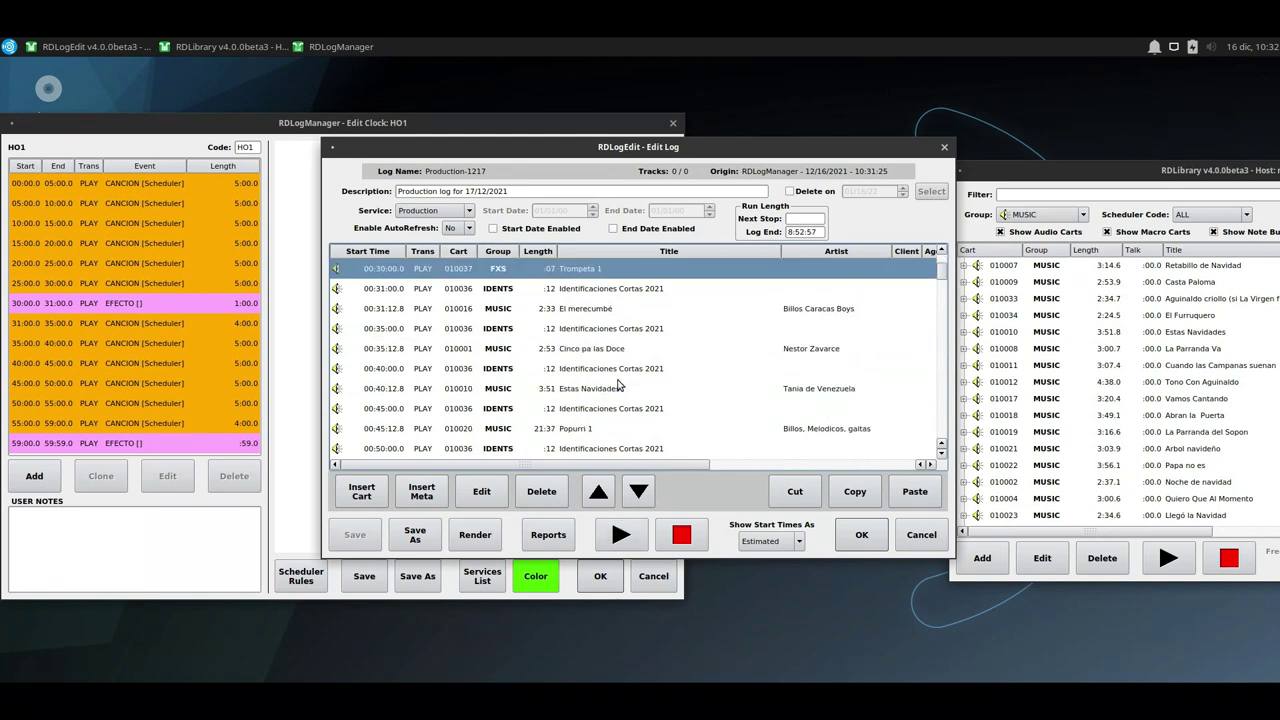
pyautogui.click(561, 310)
pyautogui.click(570, 349)
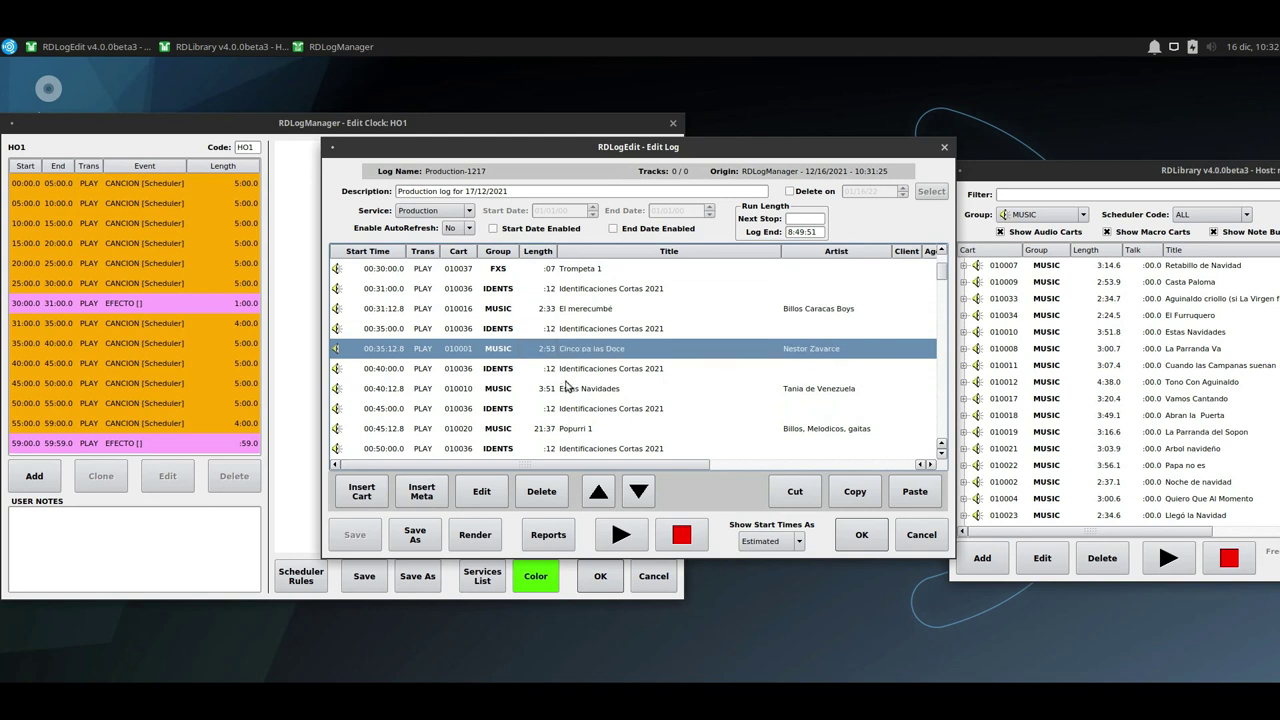
pyautogui.click(568, 390)
pyautogui.scroll(-1, 566, 390)
pyautogui.click(566, 370)
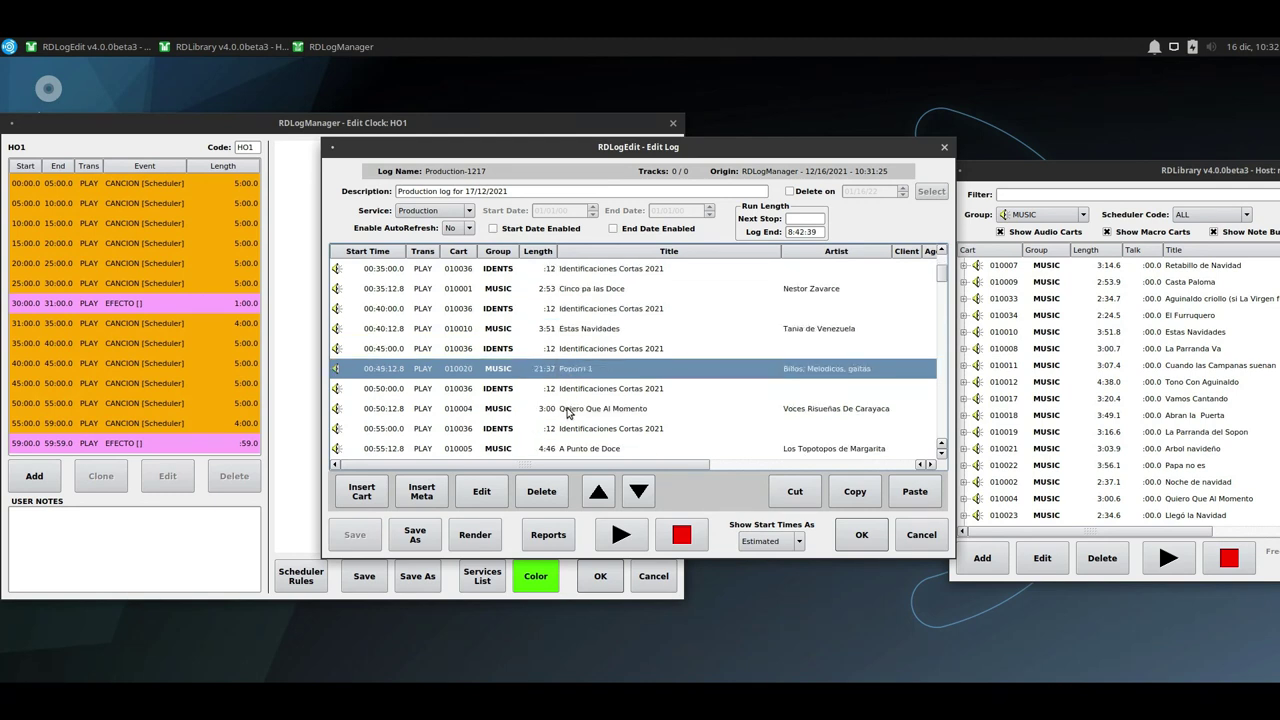
pyautogui.click(570, 410)
pyautogui.scroll(-1, 568, 410)
pyautogui.click(552, 390)
pyautogui.click(562, 410)
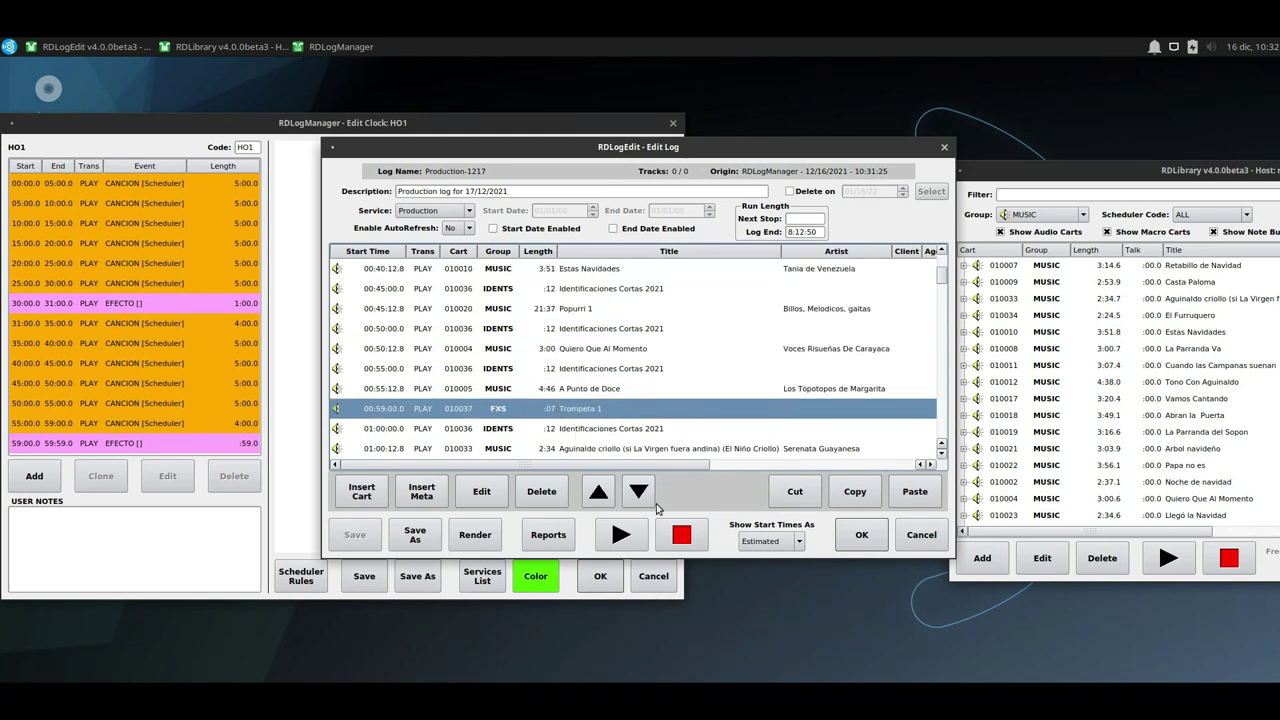
pyautogui.scroll(-2, 614, 425)
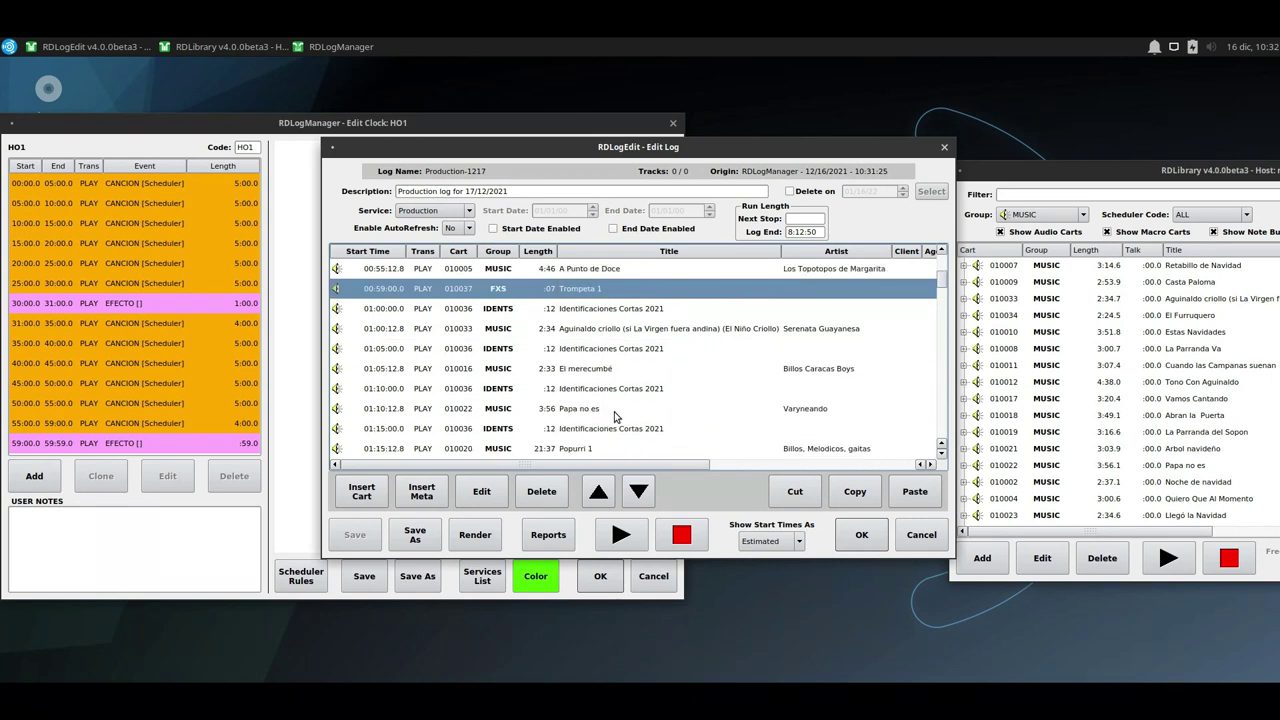
pyautogui.scroll(-1, 614, 417)
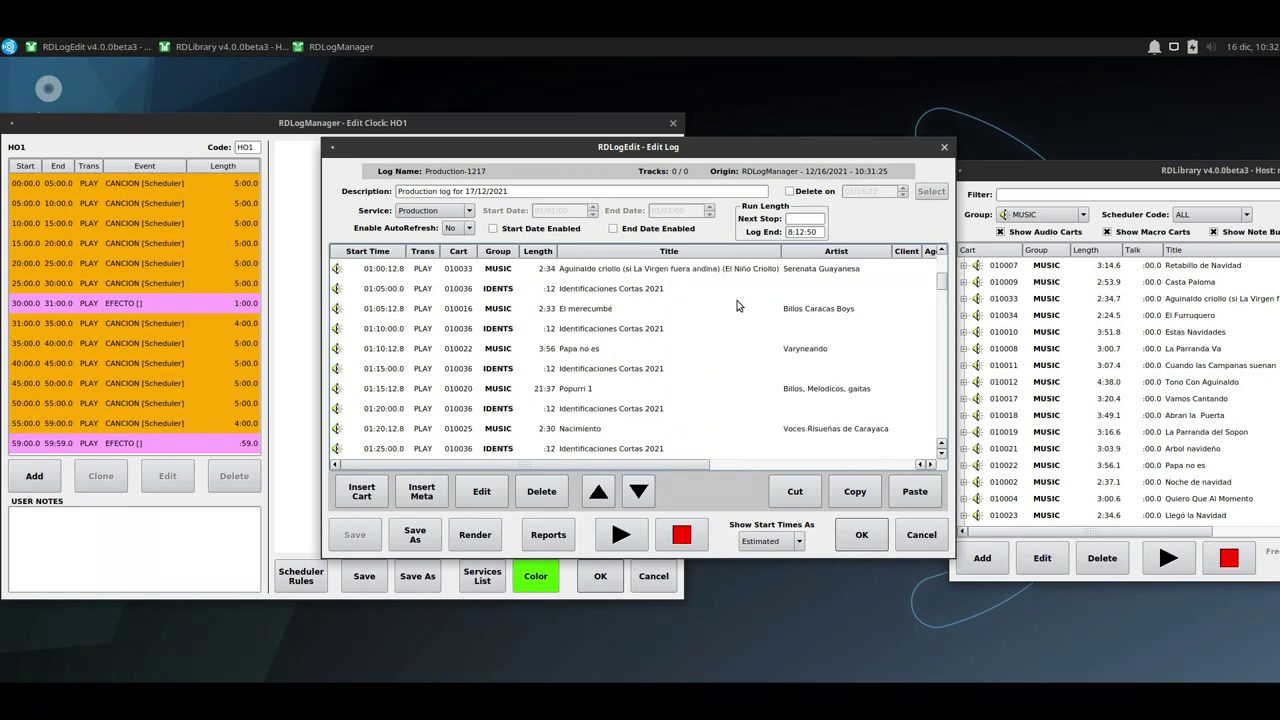
pyautogui.scroll(-5, 710, 370)
pyautogui.scroll(-2, 874, 334)
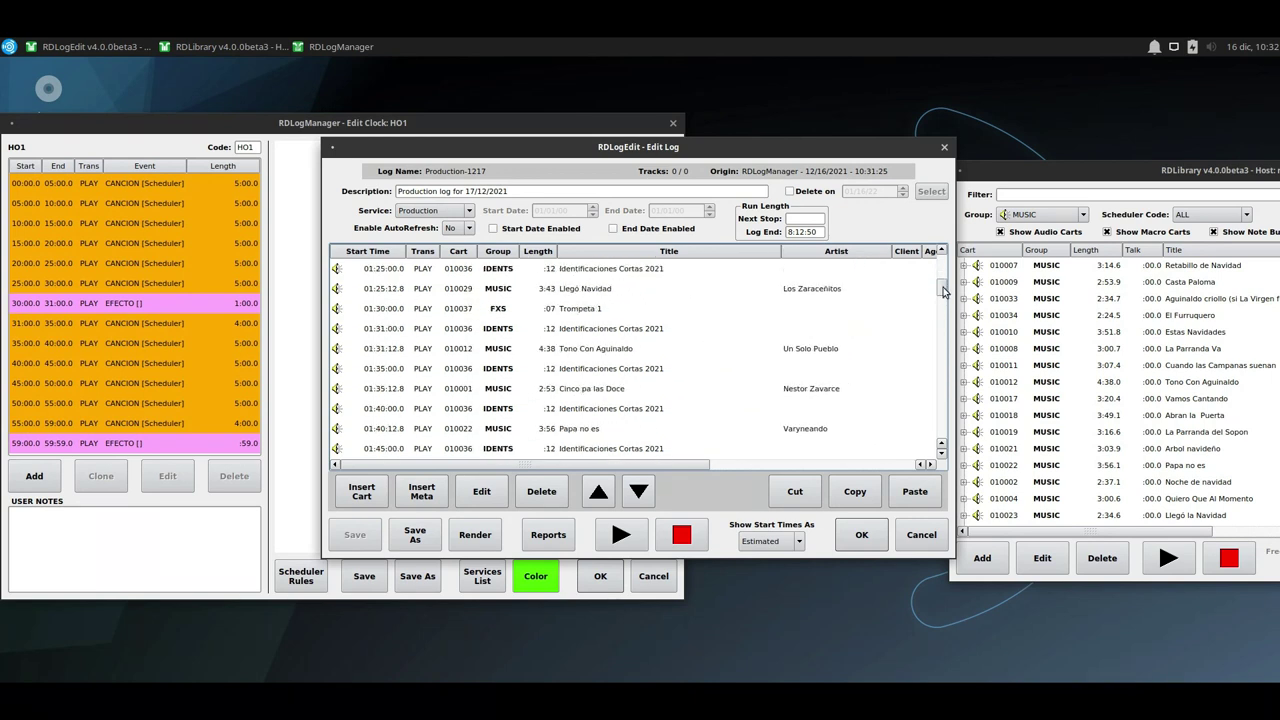
pyautogui.moveTo(940, 311); pyautogui.dragTo(950, 445)
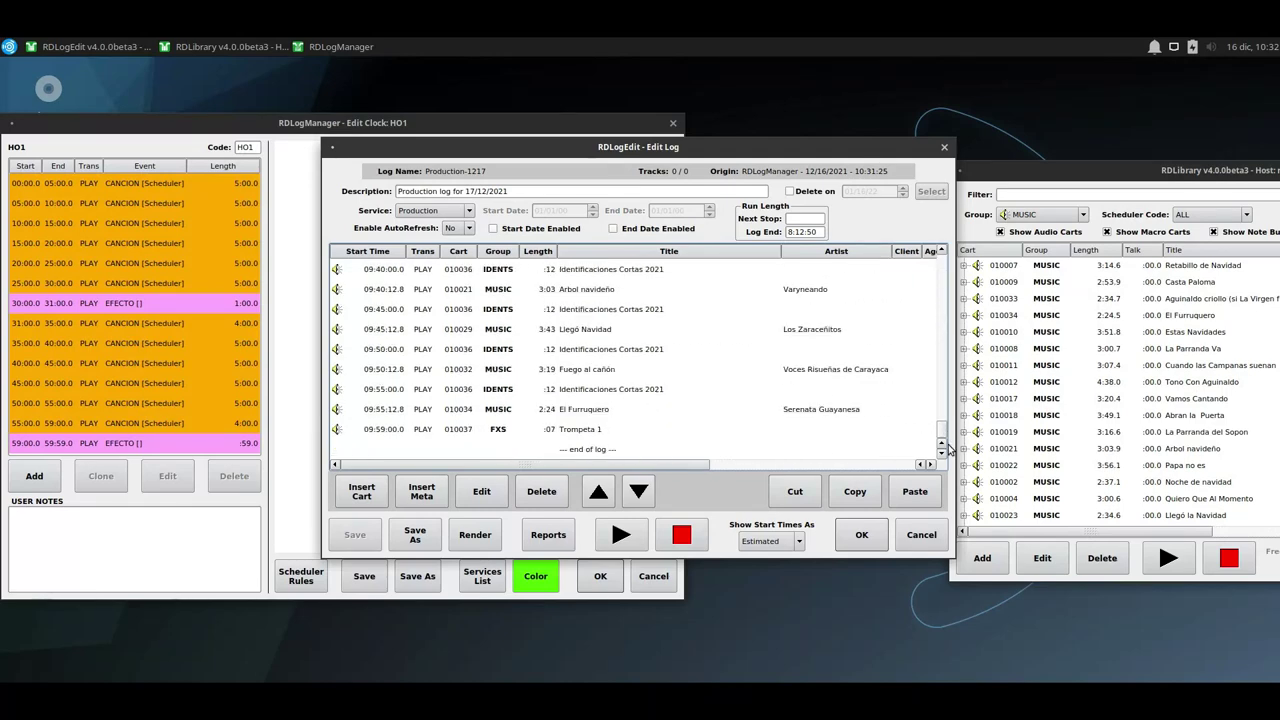
pyautogui.click(430, 432)
pyautogui.scroll(2, 425, 435)
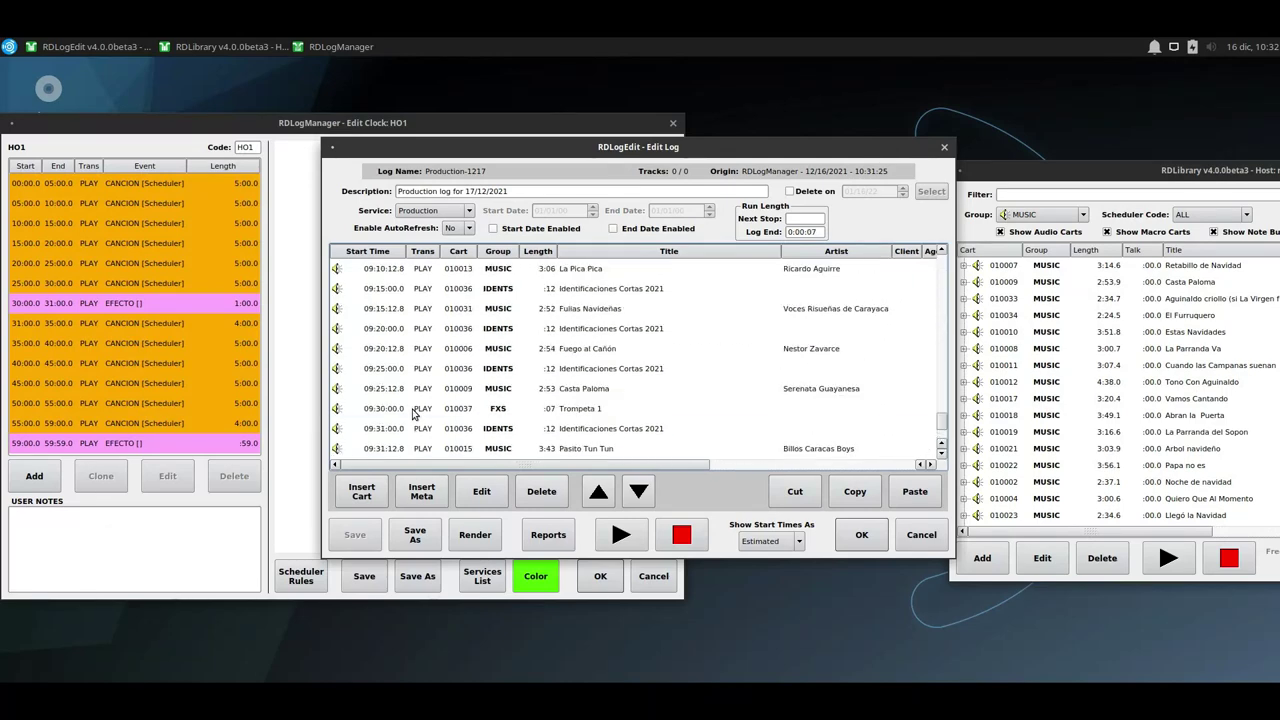
pyautogui.scroll(-2, 415, 432)
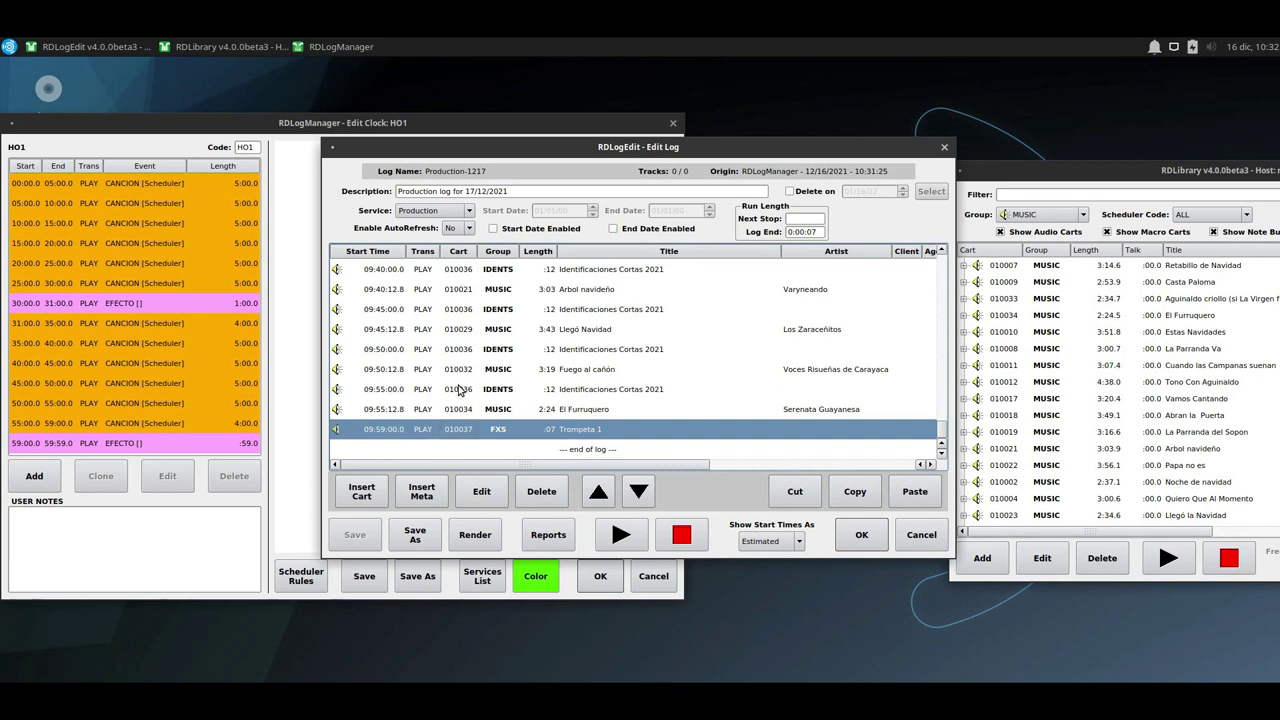
pyautogui.click(543, 371)
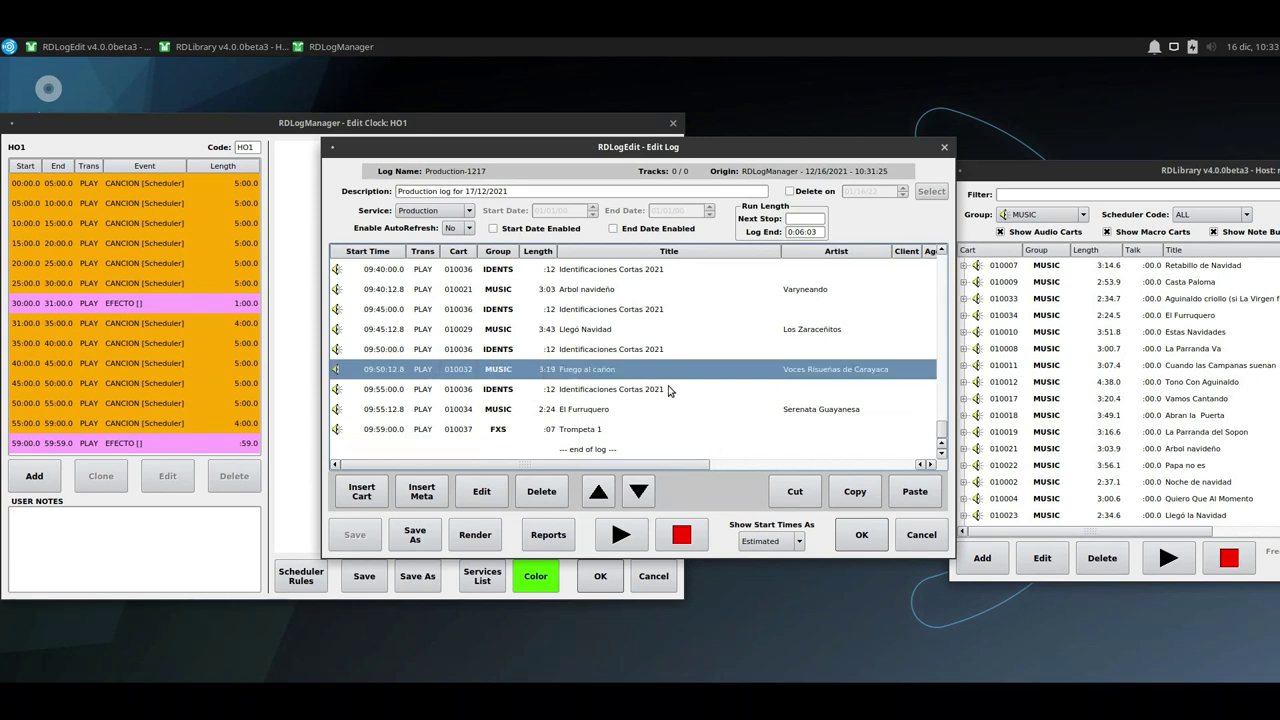
# Close the log editor, RDLogEdit, the HO1 clock editor, Log Clocks and RDLogManager.
pyautogui.click(860, 535)
pyautogui.click(810, 522)
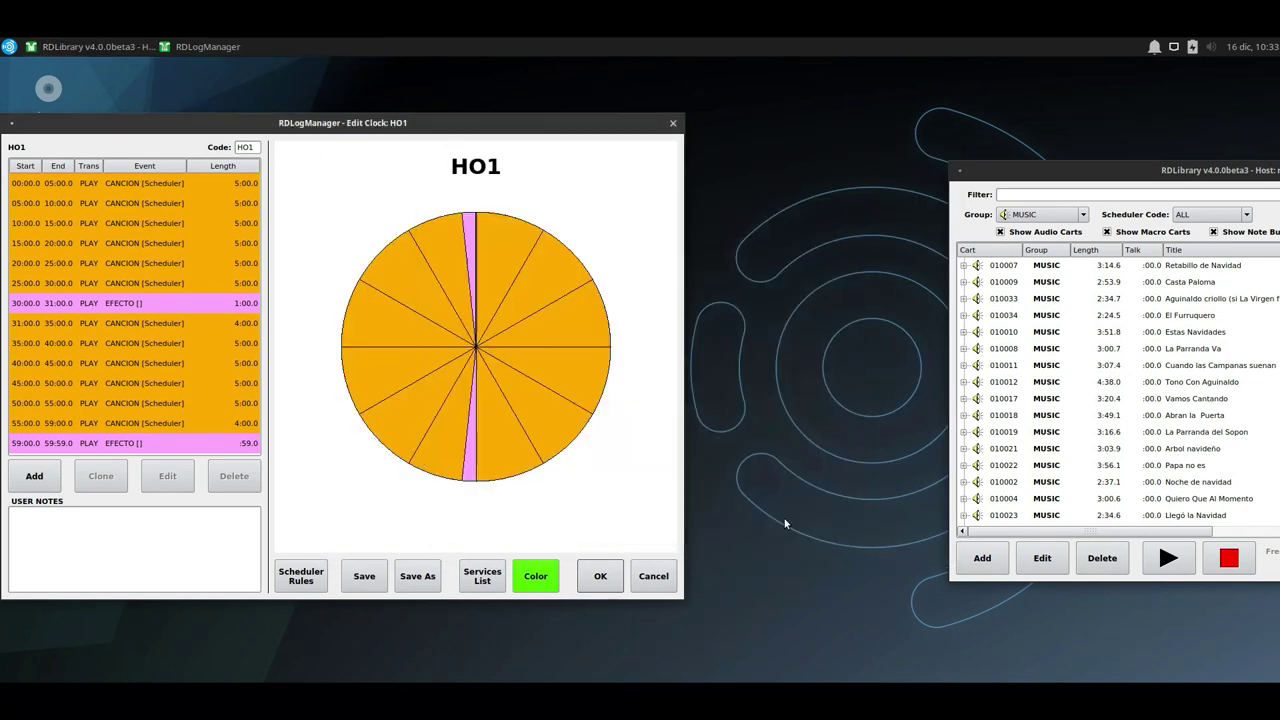
pyautogui.click(673, 124)
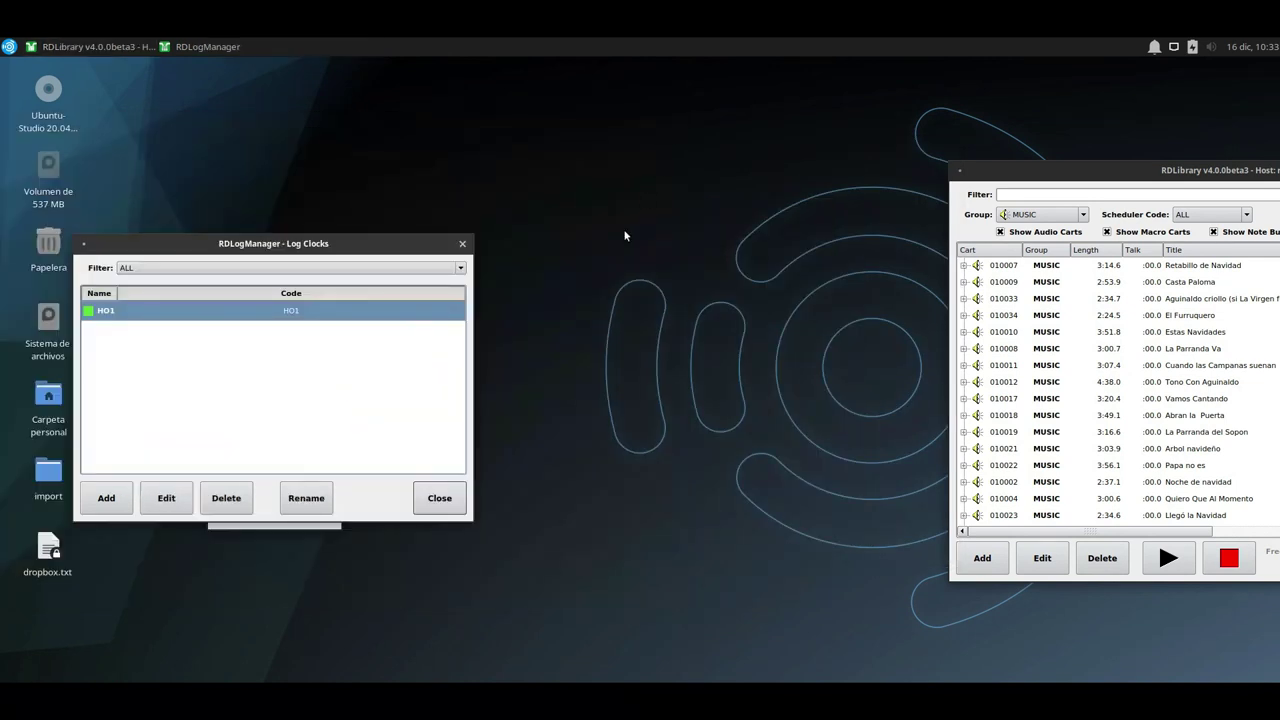
pyautogui.click(434, 498)
pyautogui.click(274, 507)
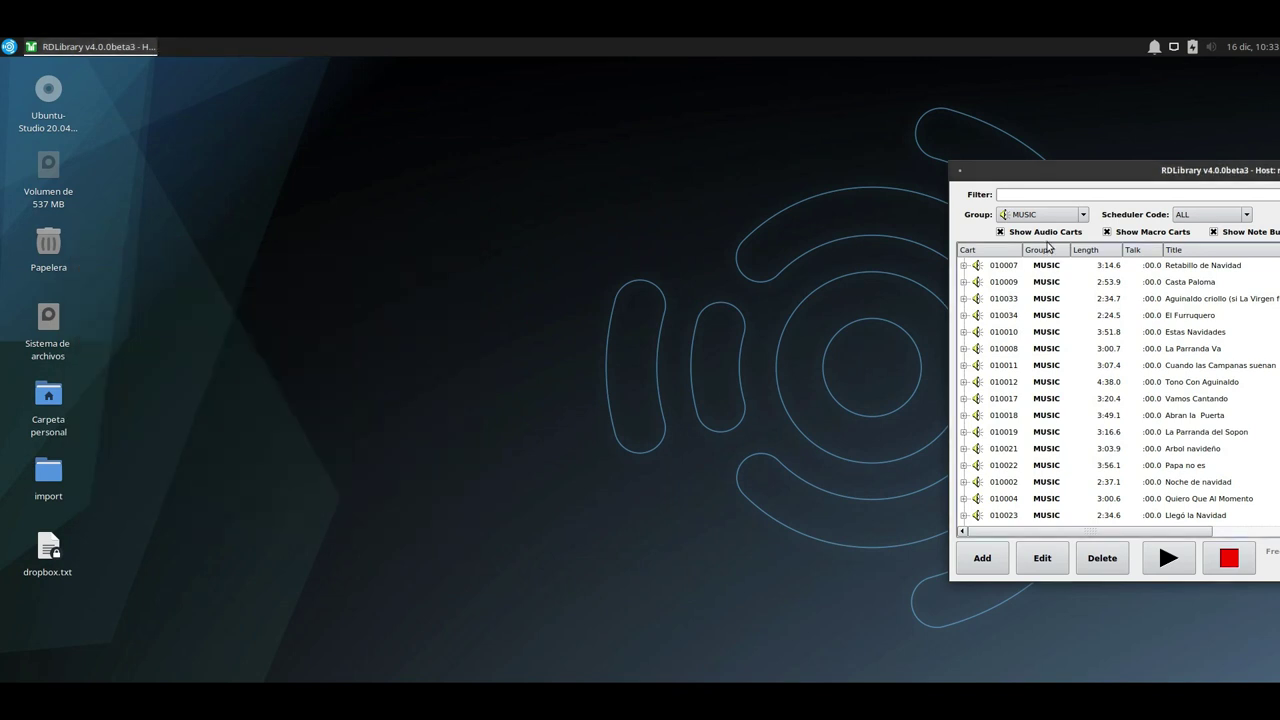
# Launch RDAirPlay from the Rivendell section of the application menu.
pyautogui.click(9, 47)
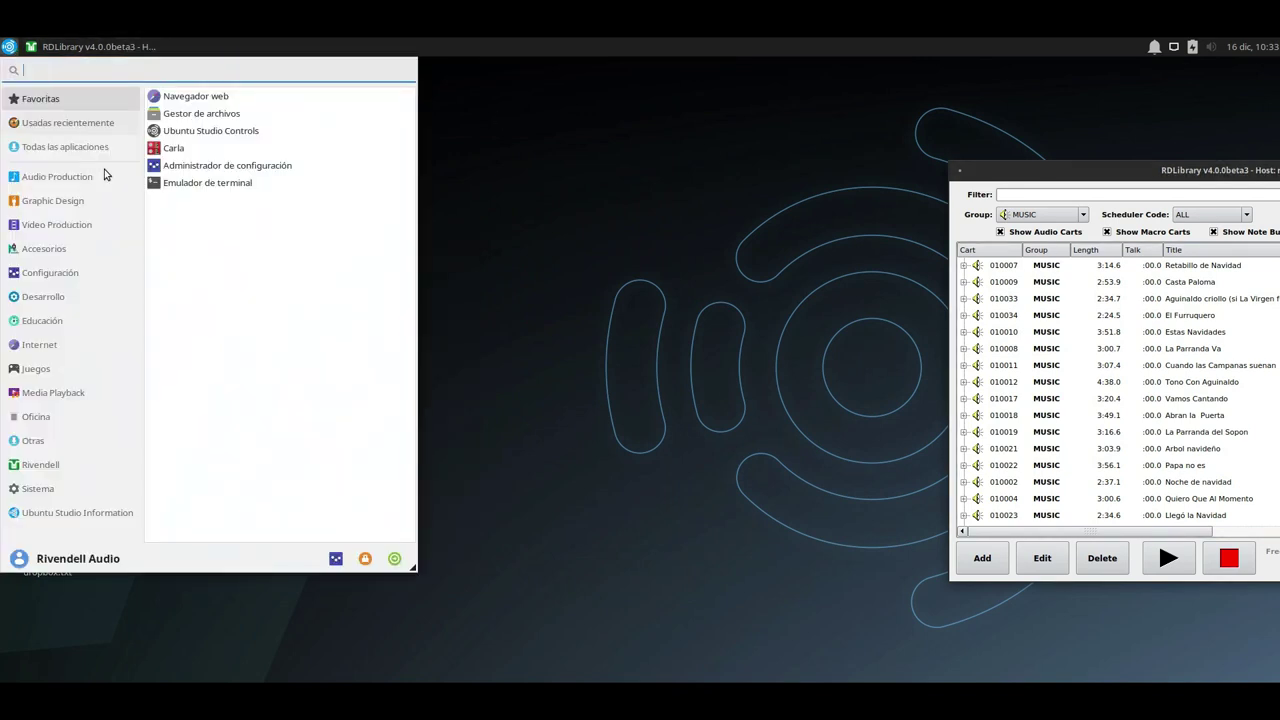
pyautogui.click(45, 464)
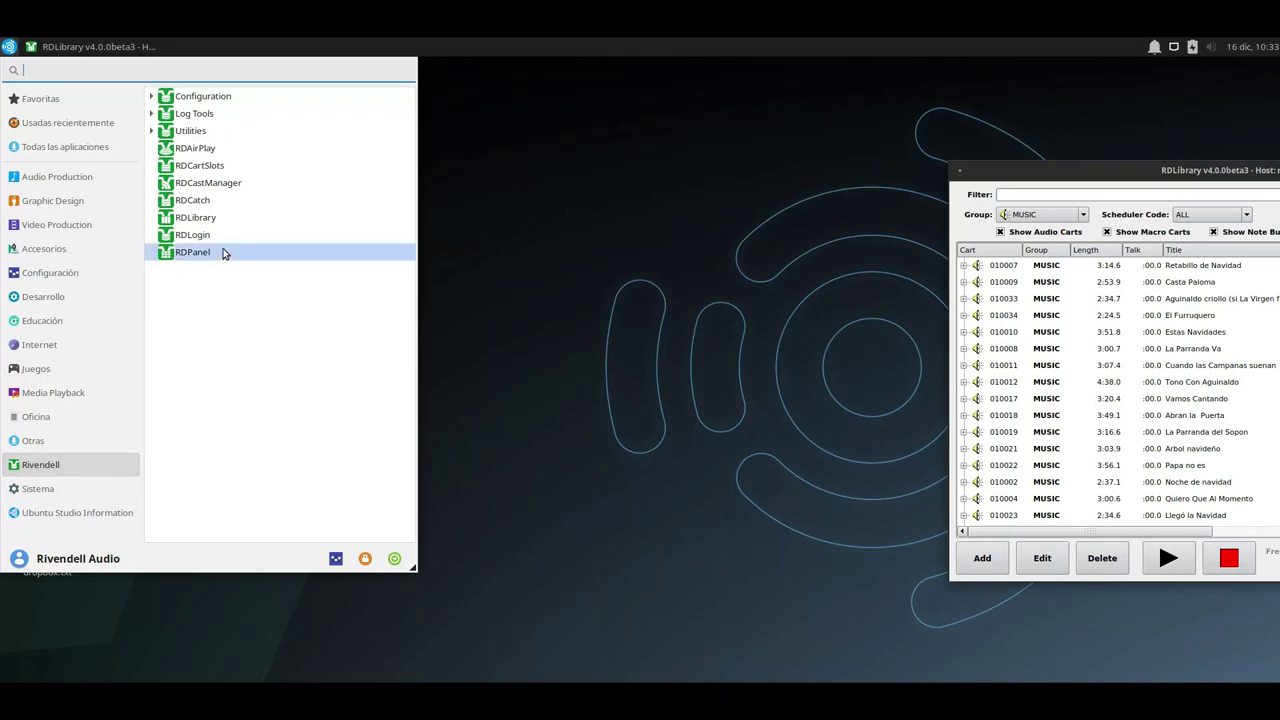
pyautogui.click(228, 141)
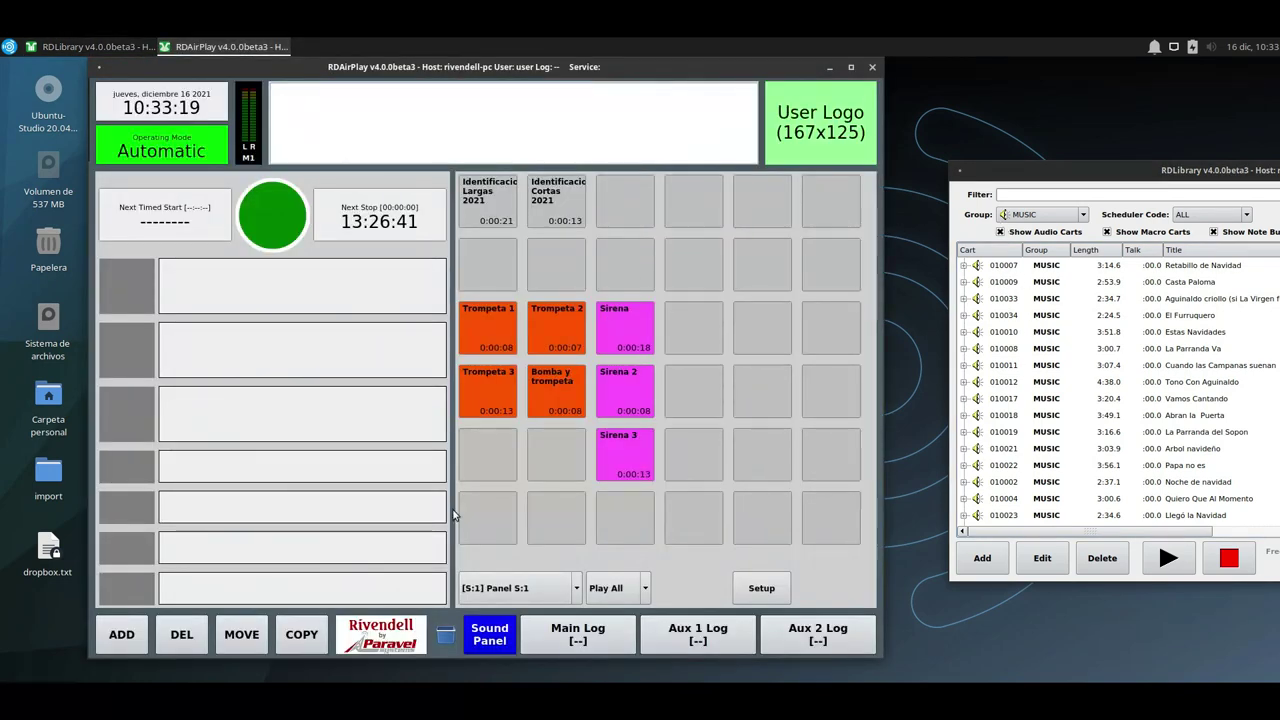
# Load Production-1217 into RDAirPlay's Main Log through the Select Log list.
pyautogui.click(624, 630)
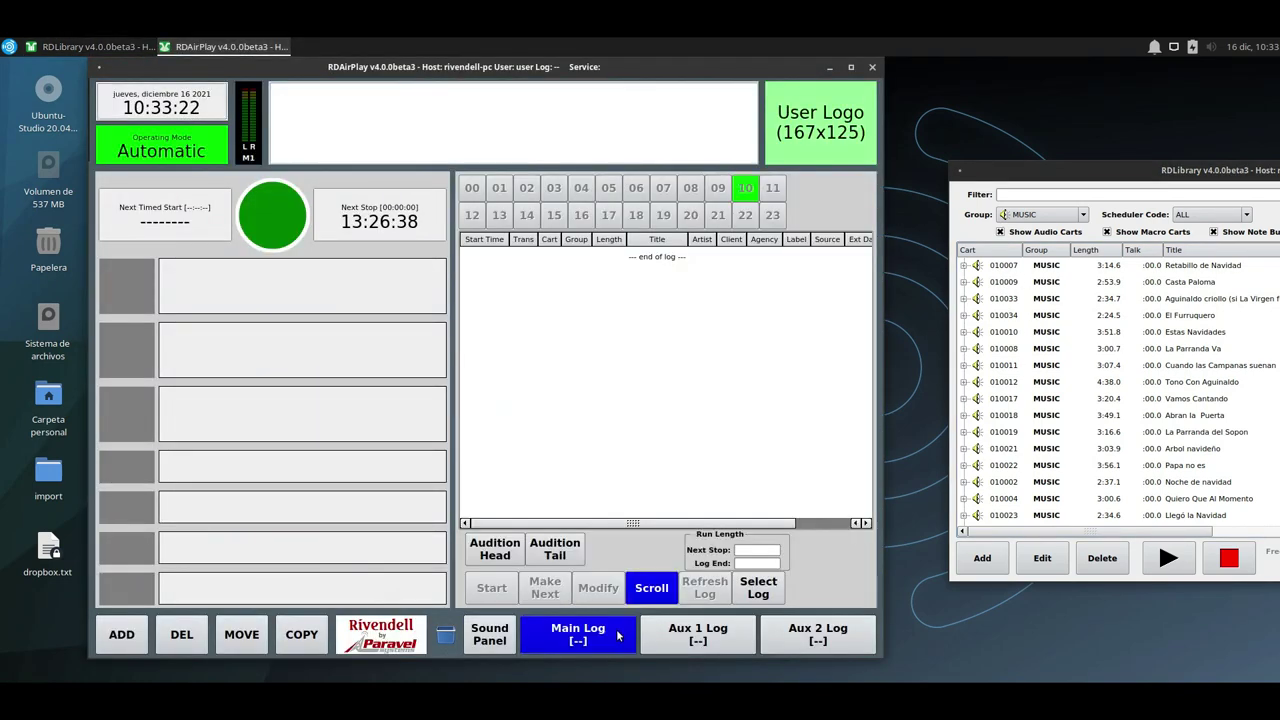
pyautogui.click(757, 591)
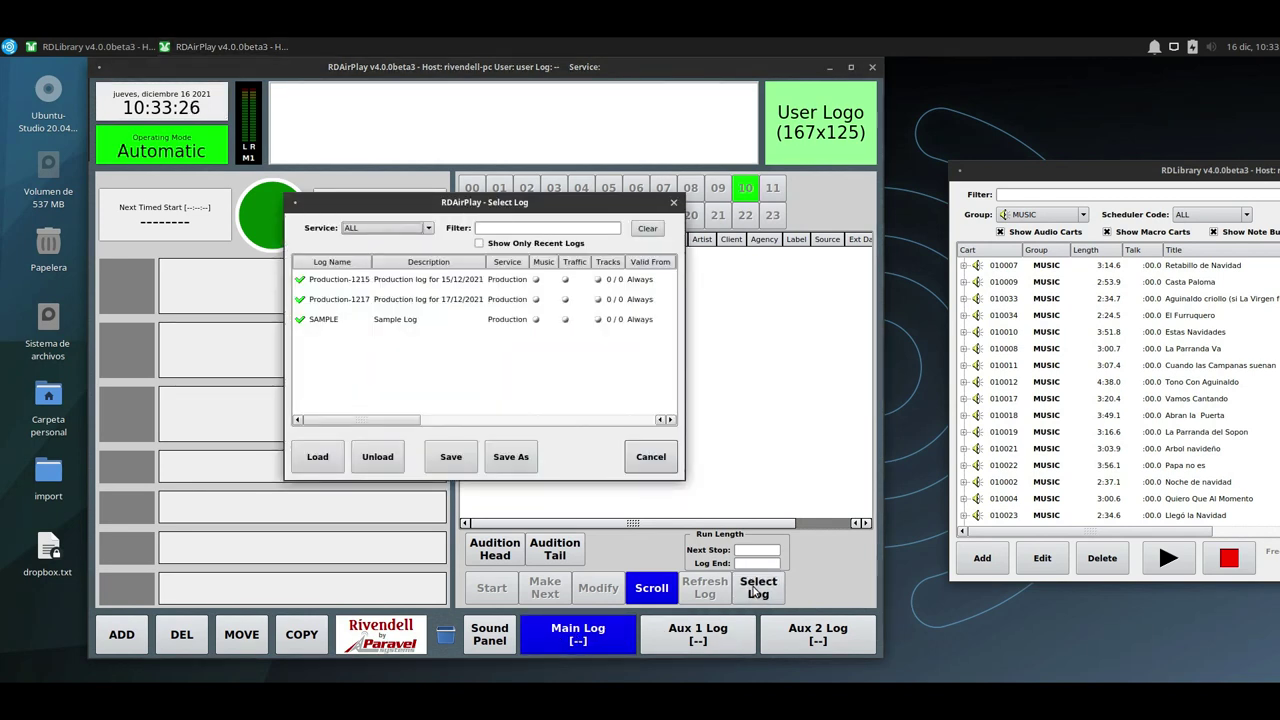
pyautogui.click(359, 299)
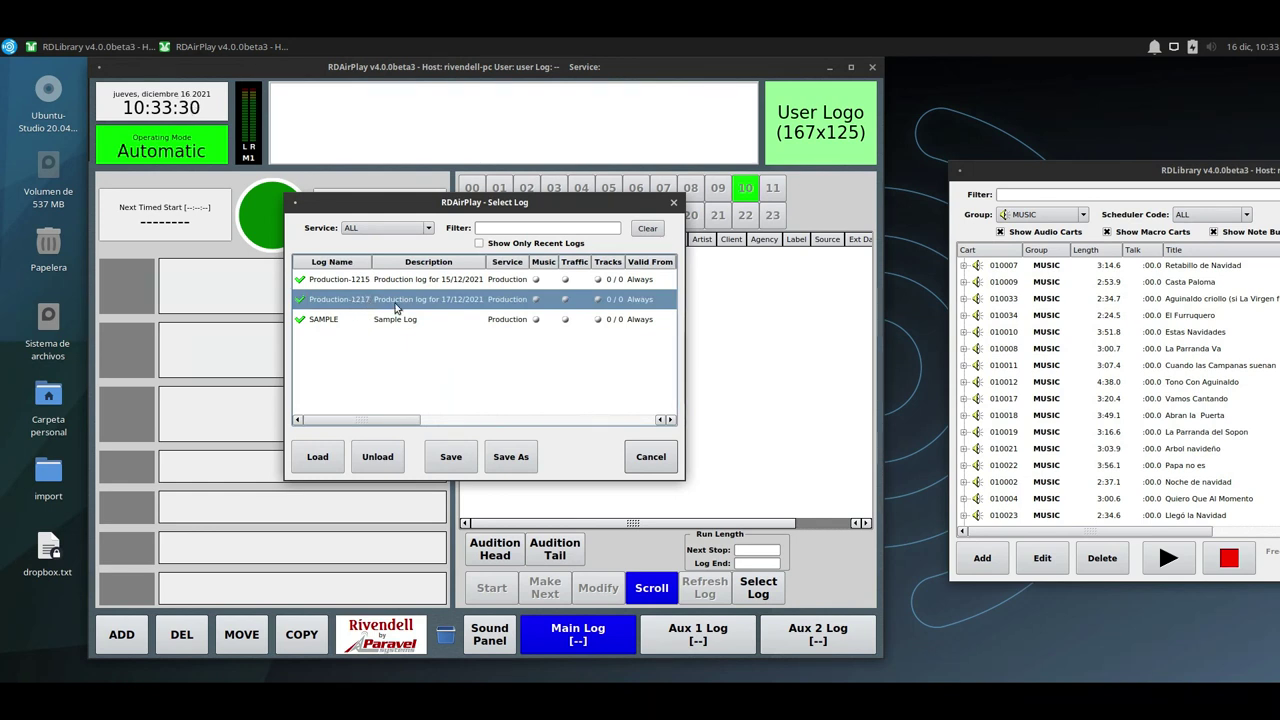
pyautogui.doubleClick(452, 306)
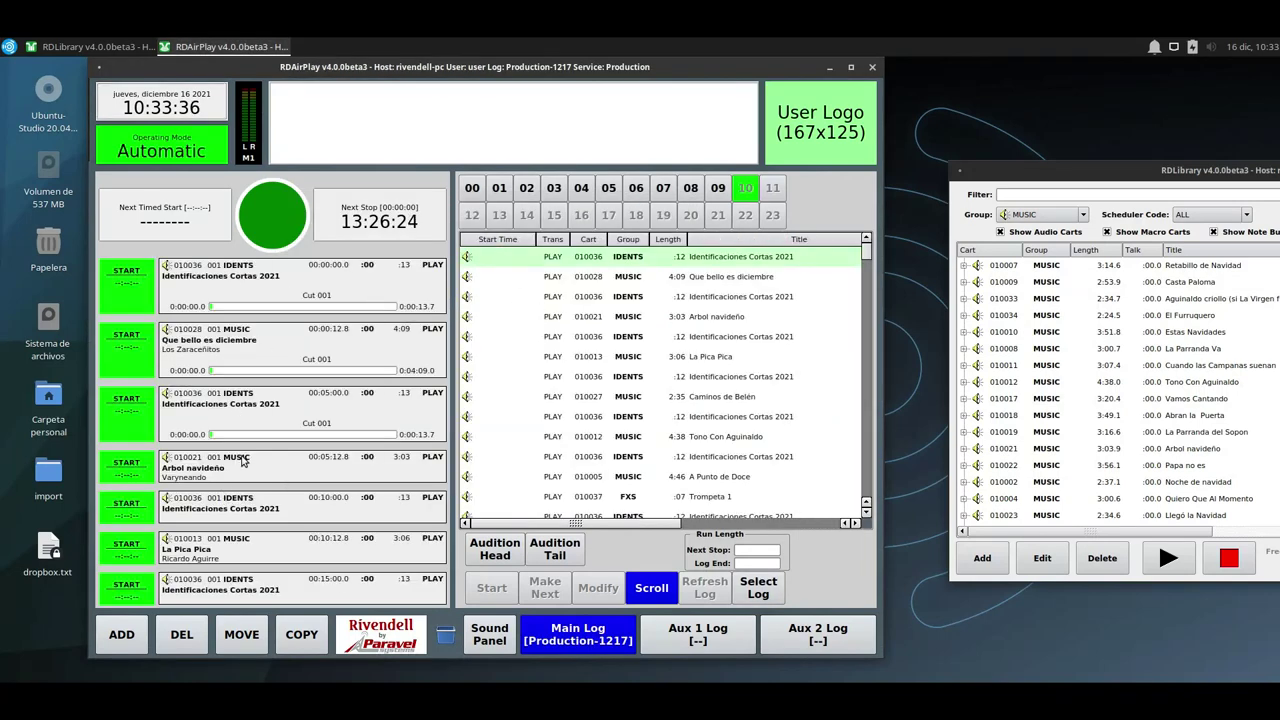
# Start the first cart of Production-1217 and scroll down to review upcoming events.
pyautogui.click(127, 283)
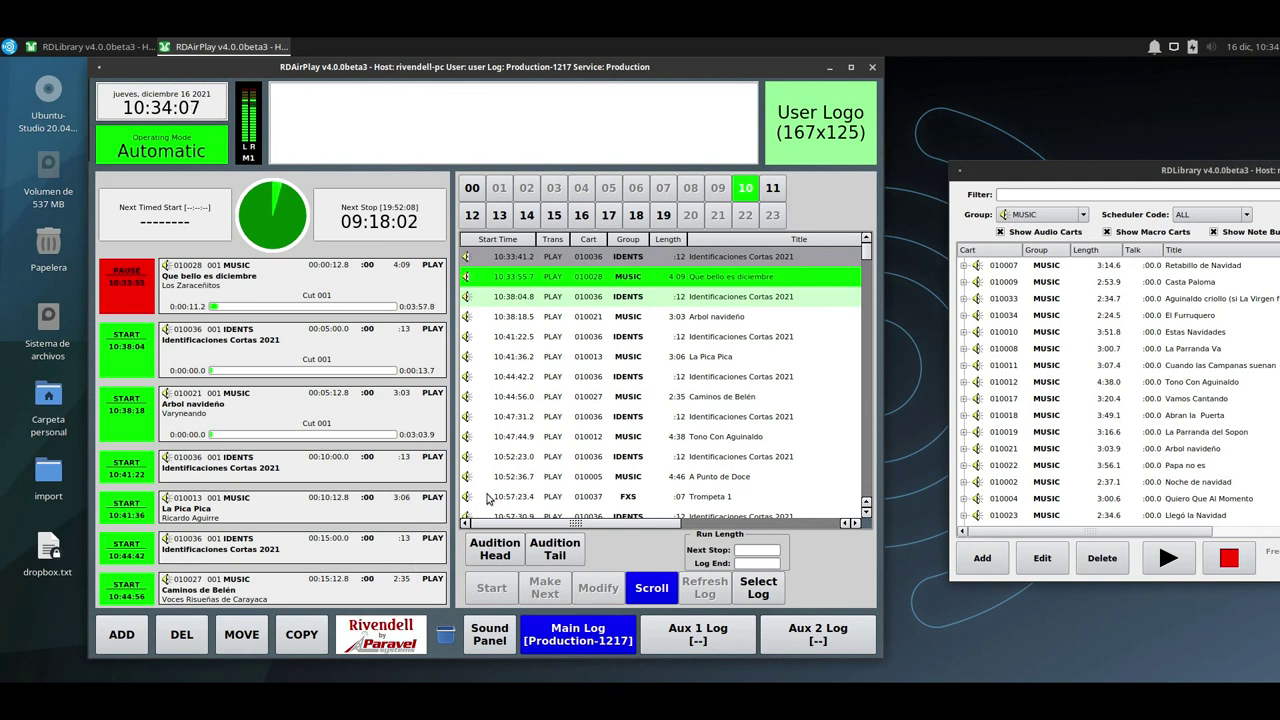
pyautogui.scroll(-8, 550, 380)
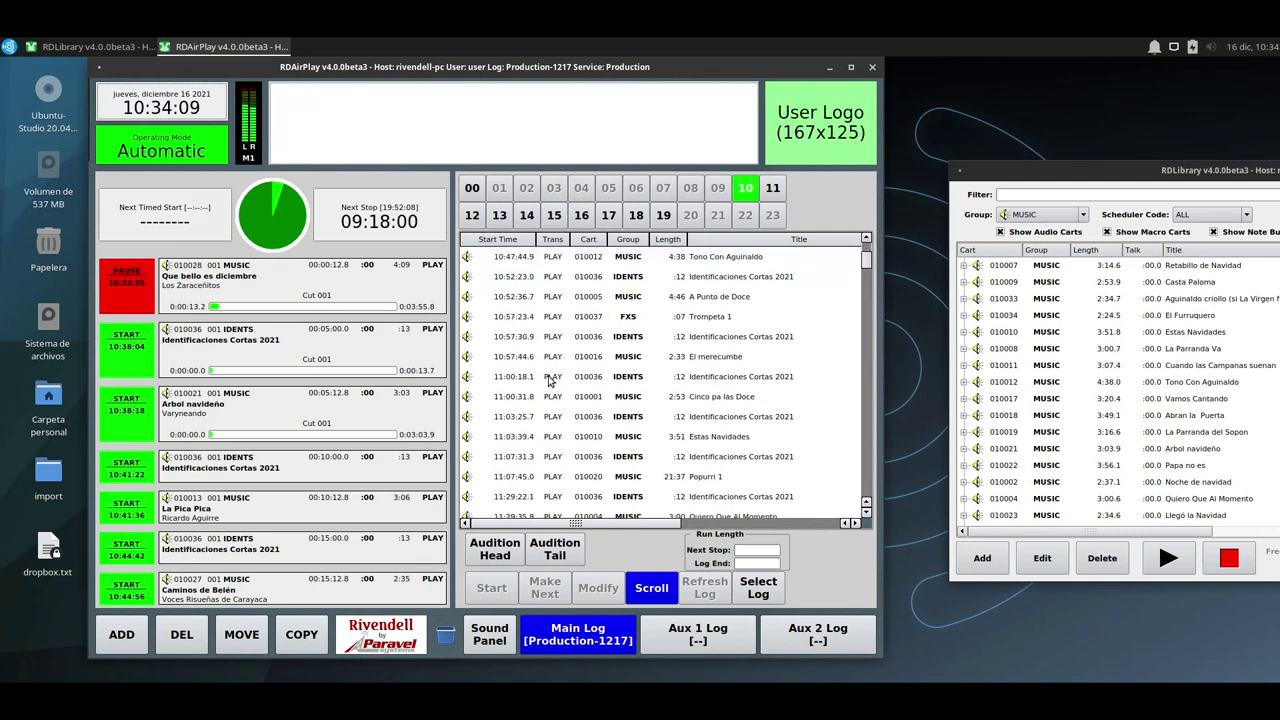
pyautogui.scroll(-10, 522, 424)
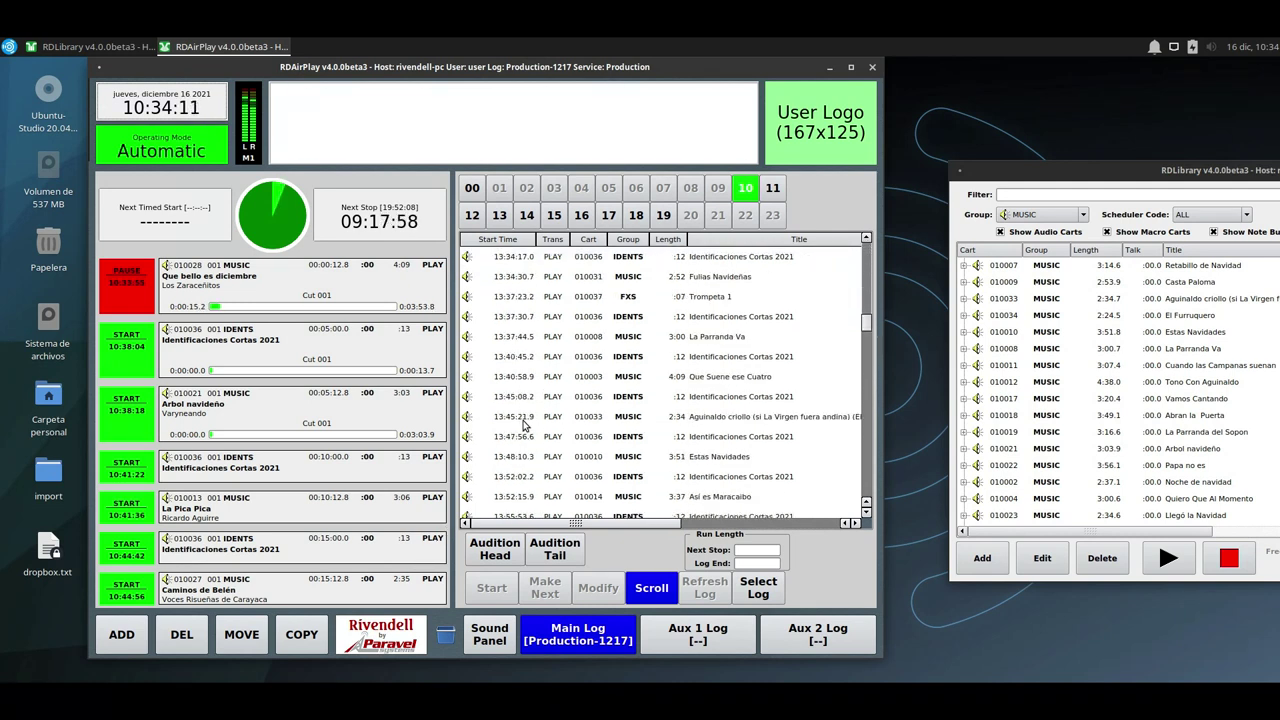
pyautogui.scroll(-8, 585, 398)
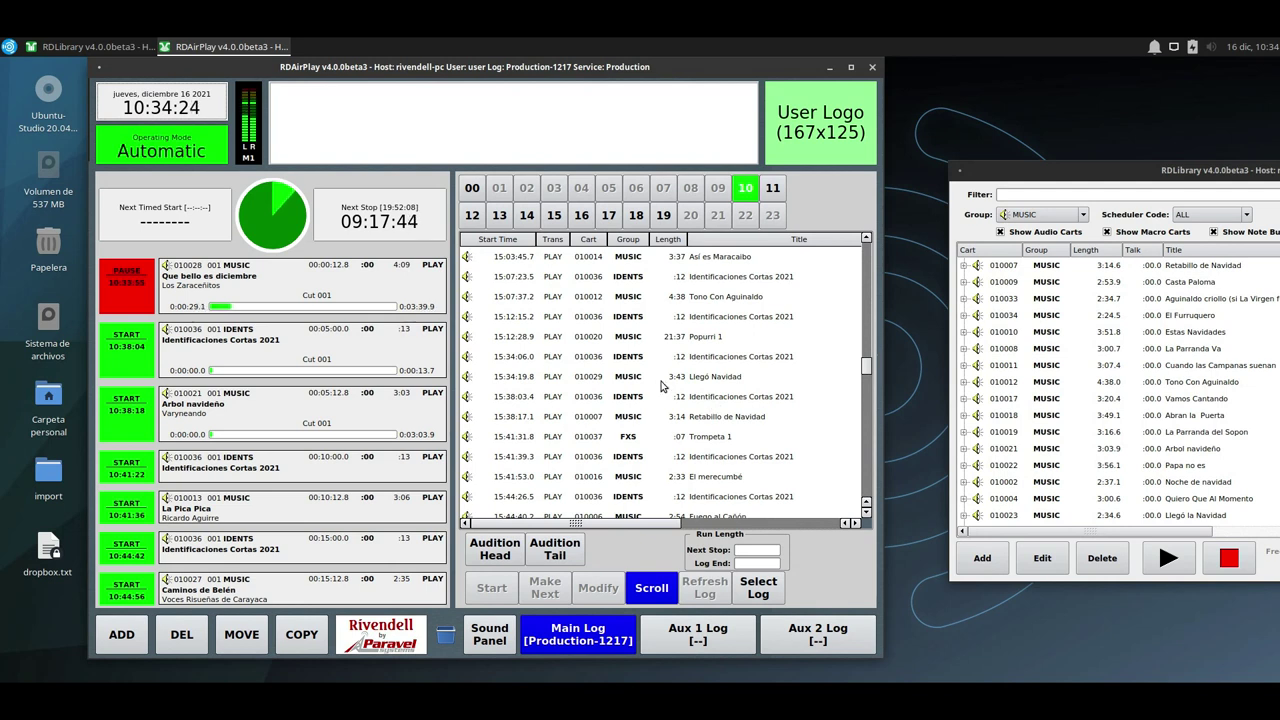
pyautogui.scroll(-4, 617, 389)
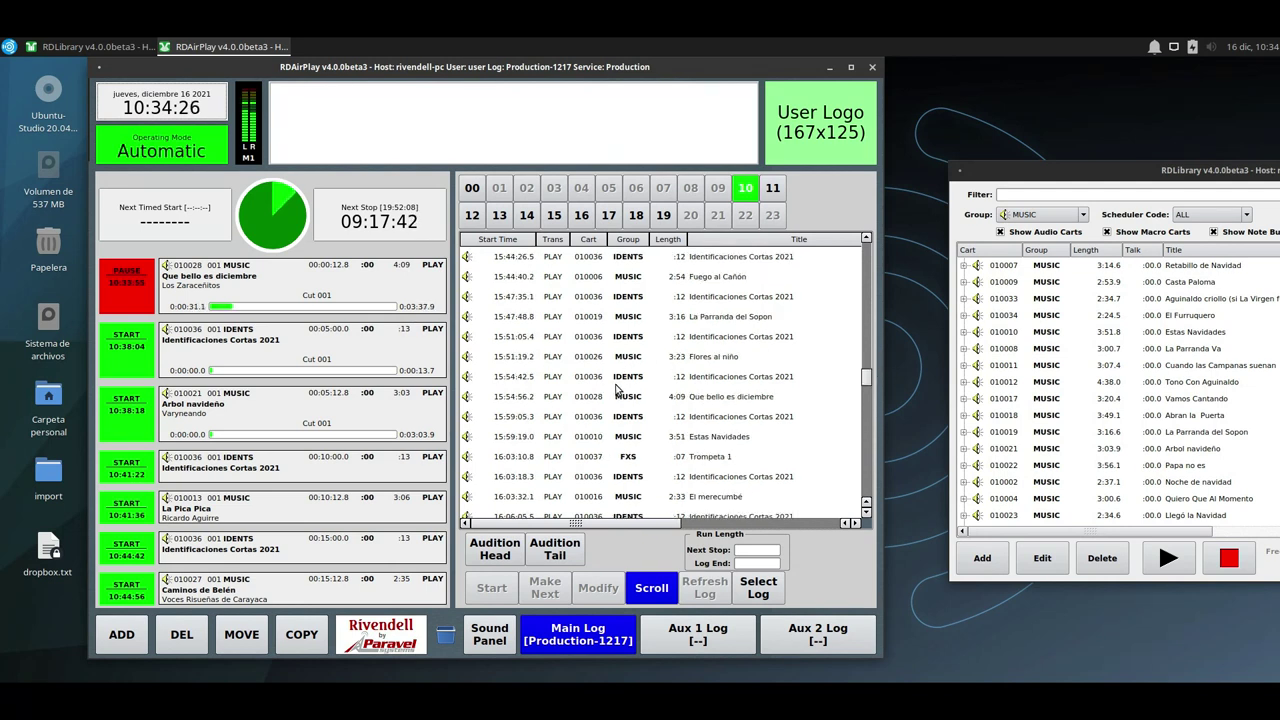